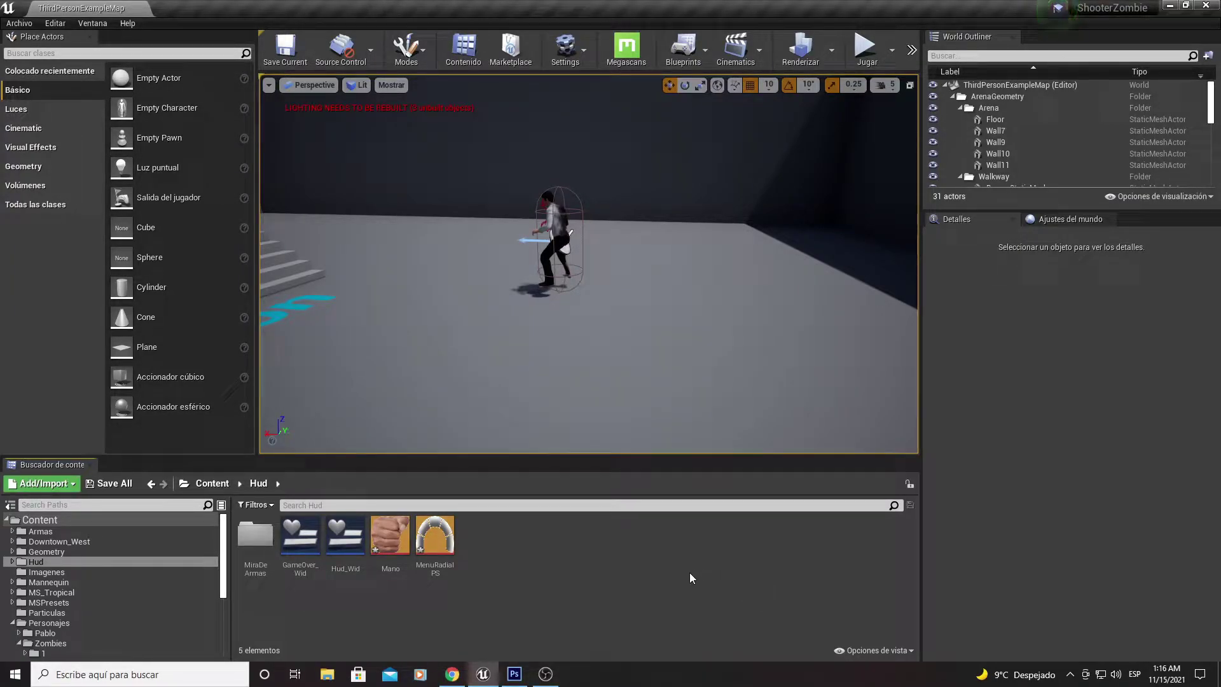
- Fly the camera around the arena, then select and deselect the Mano and MenuRadialPS textures
right_drag(406, 294, 405, 294)
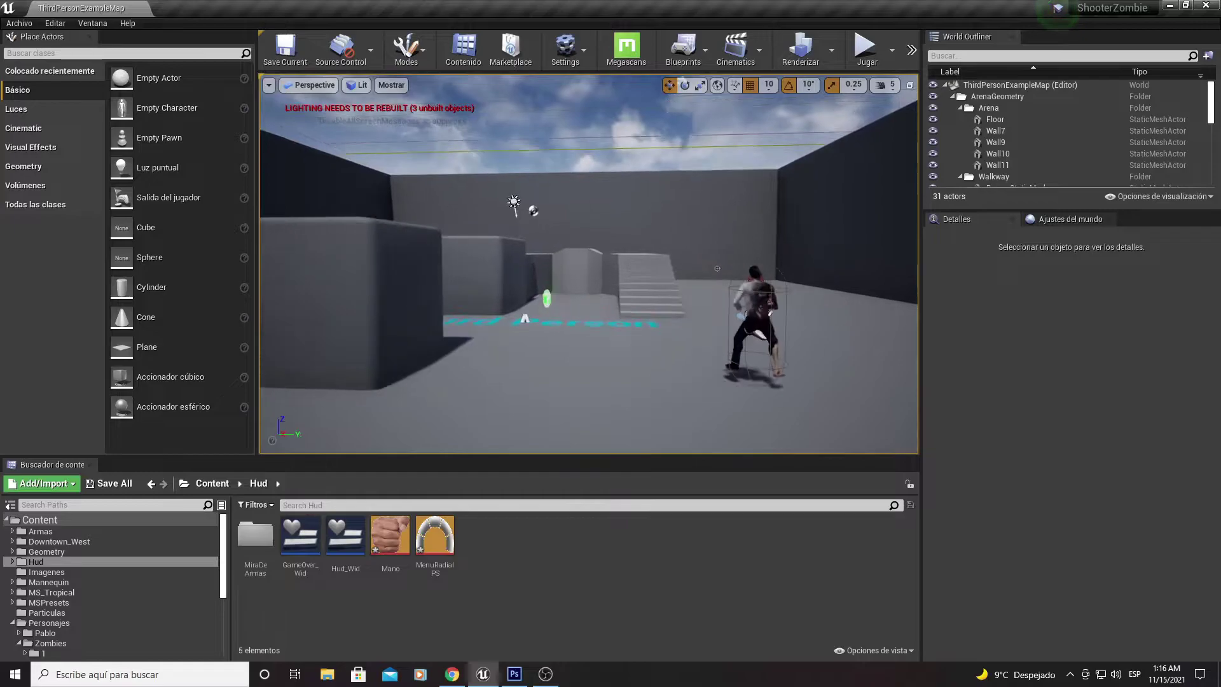
right_drag(471, 430, 470, 430)
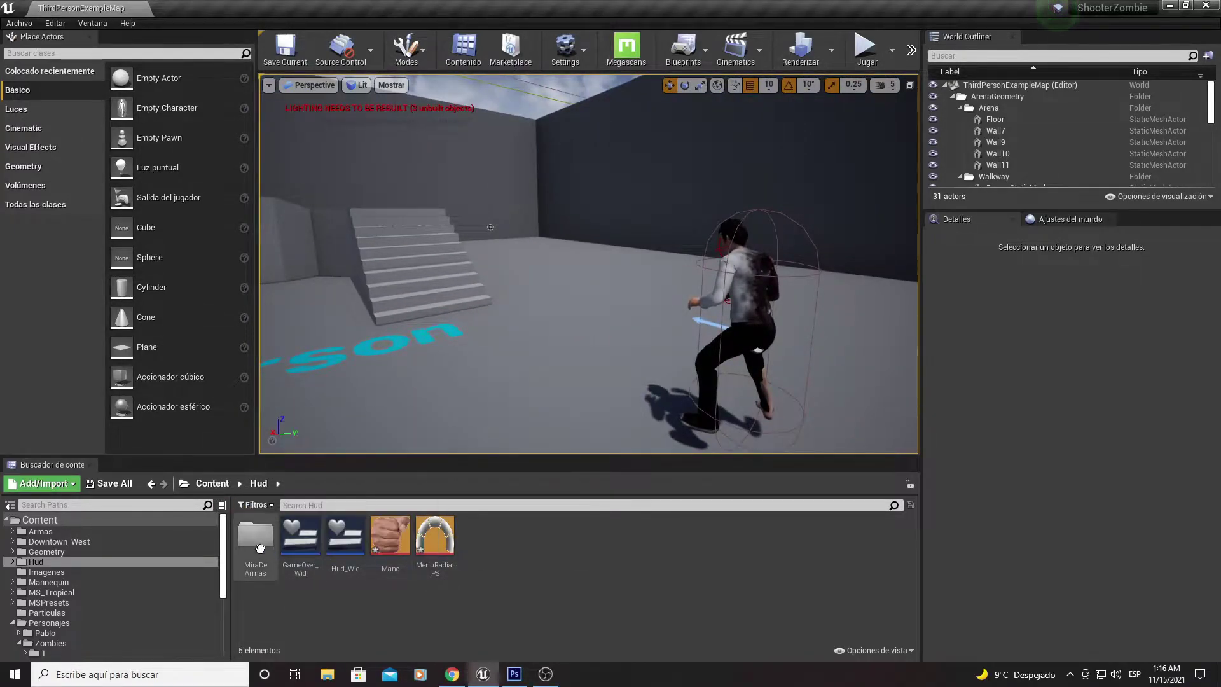
mouse_move(463, 588)
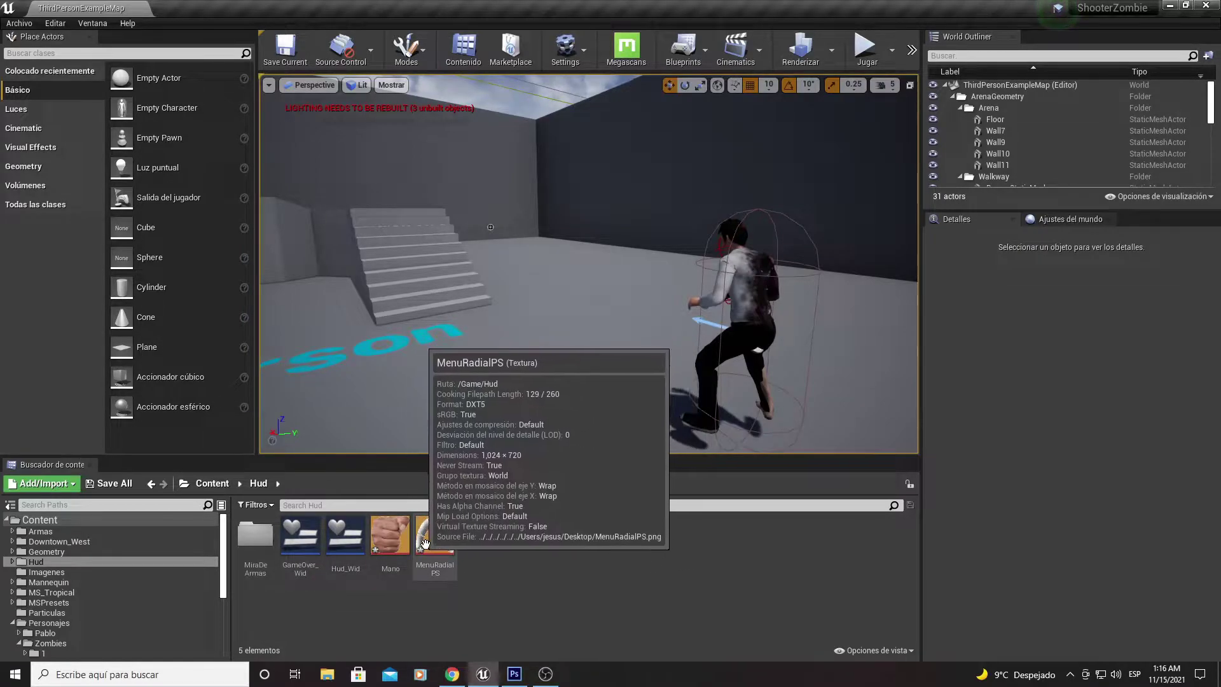
click(391, 534)
shift+click(439, 540)
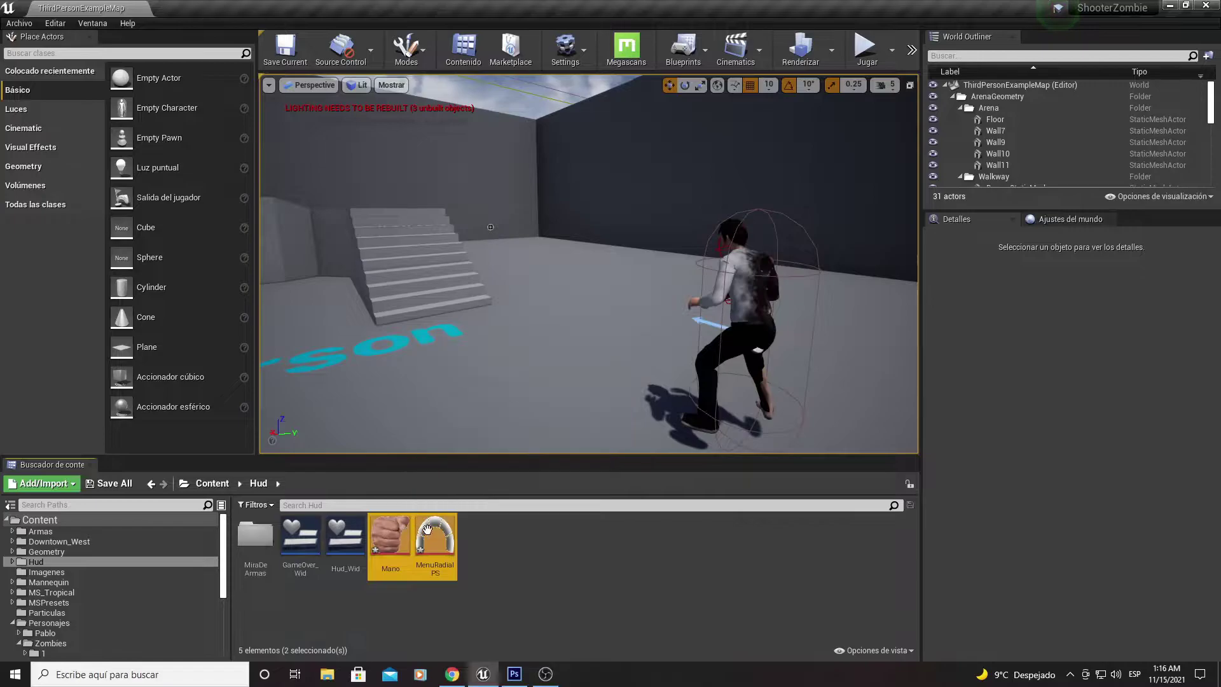
click(503, 570)
- Open the MenuRadialPS and Mano textures to inspect them, then close both previews
double_click(426, 542)
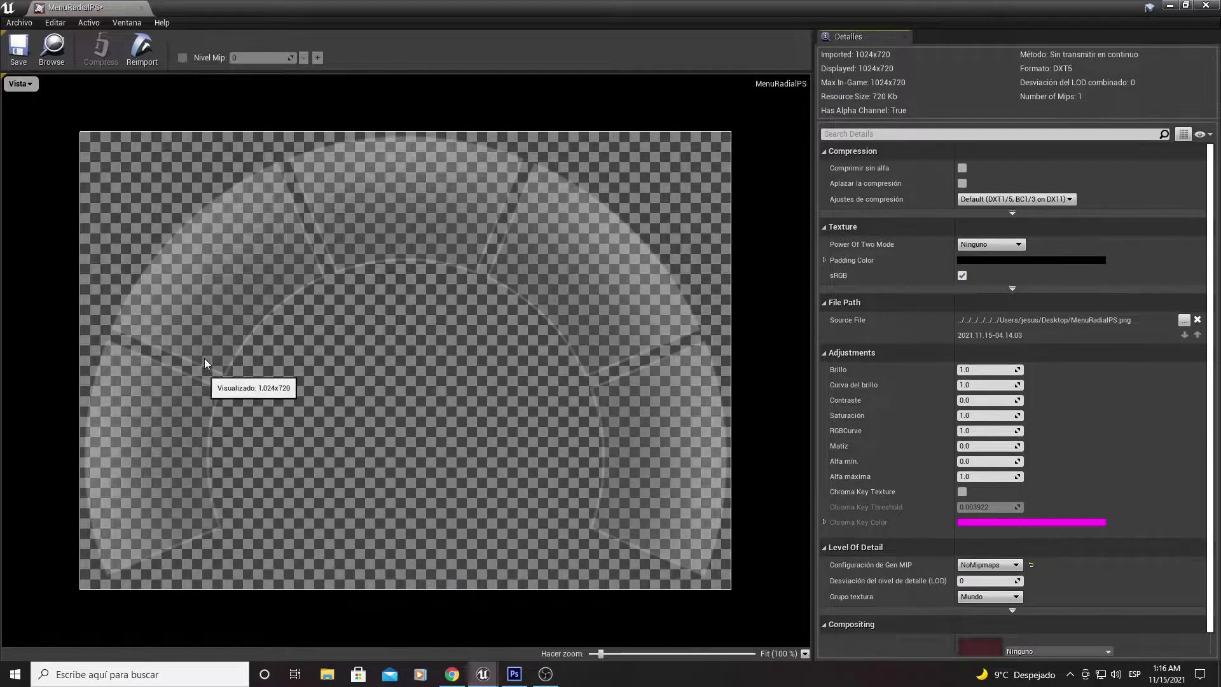
click(1204, 7)
double_click(409, 548)
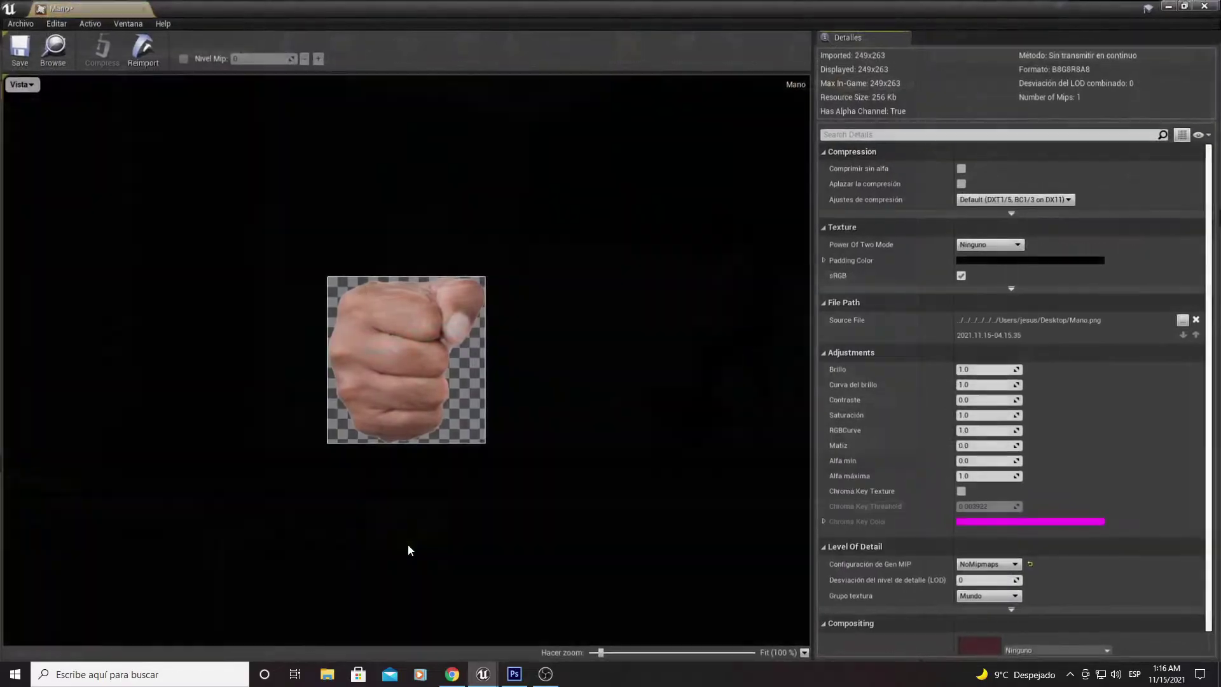
click(1199, 7)
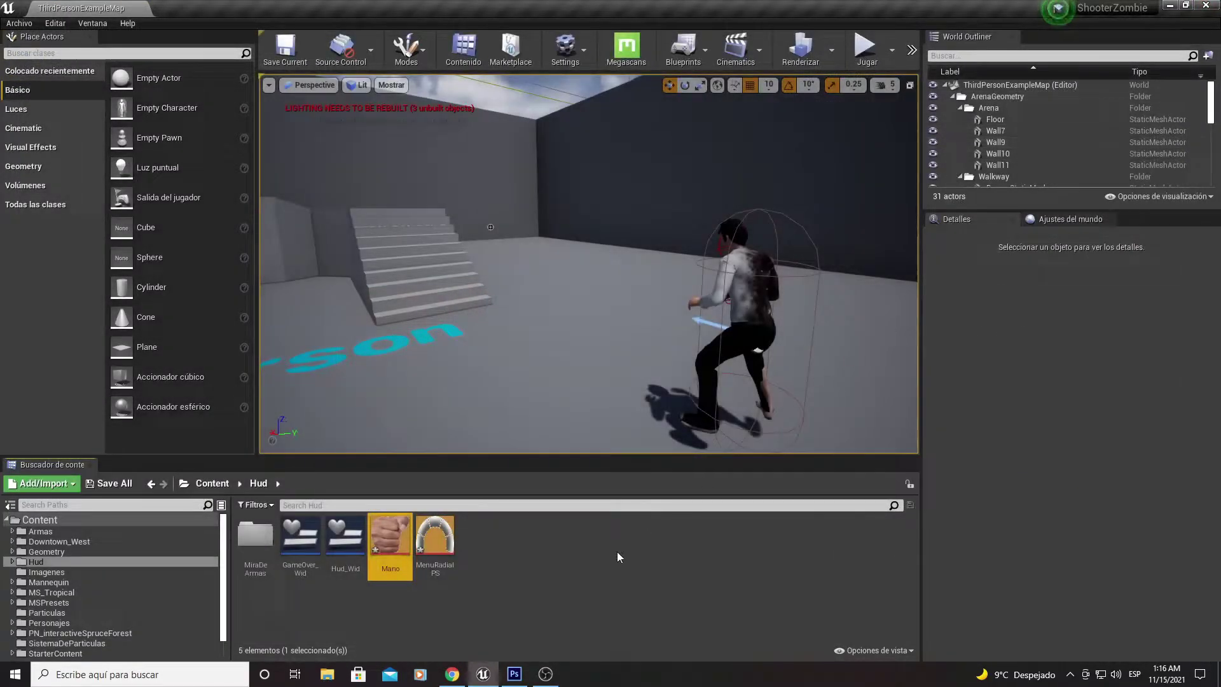
- Create a new folder named MenuSeleccionDeArmas inside the Hud folder
right_click(526, 563)
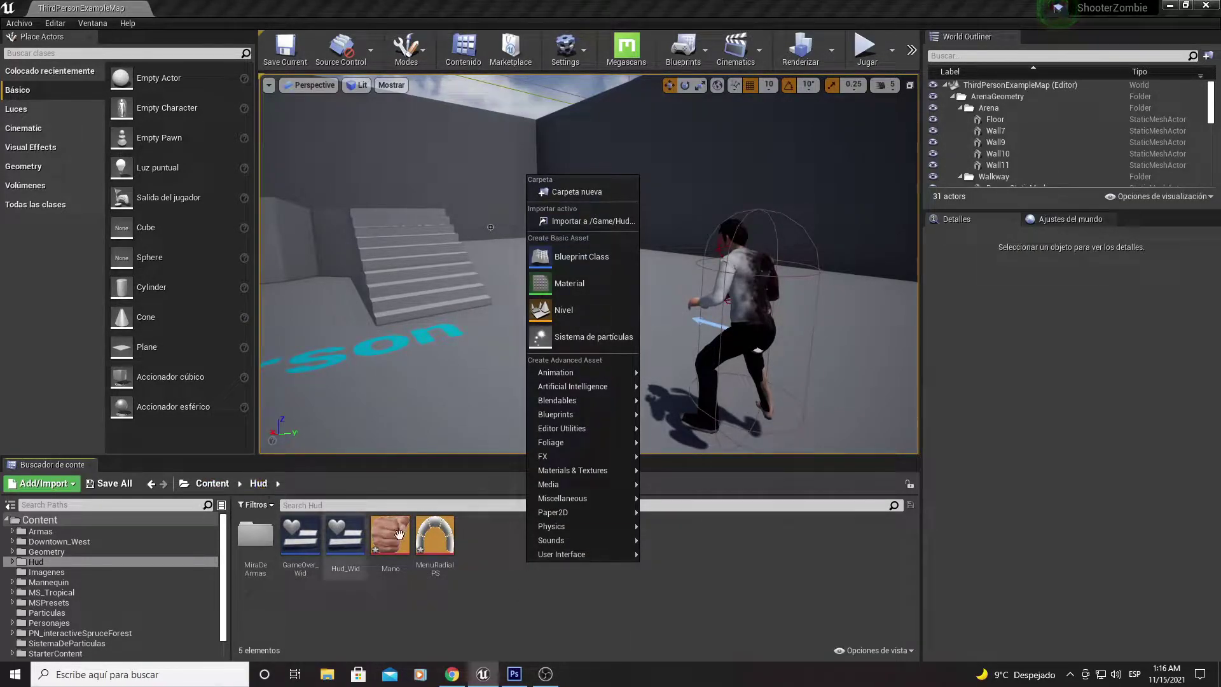
right_click(501, 564)
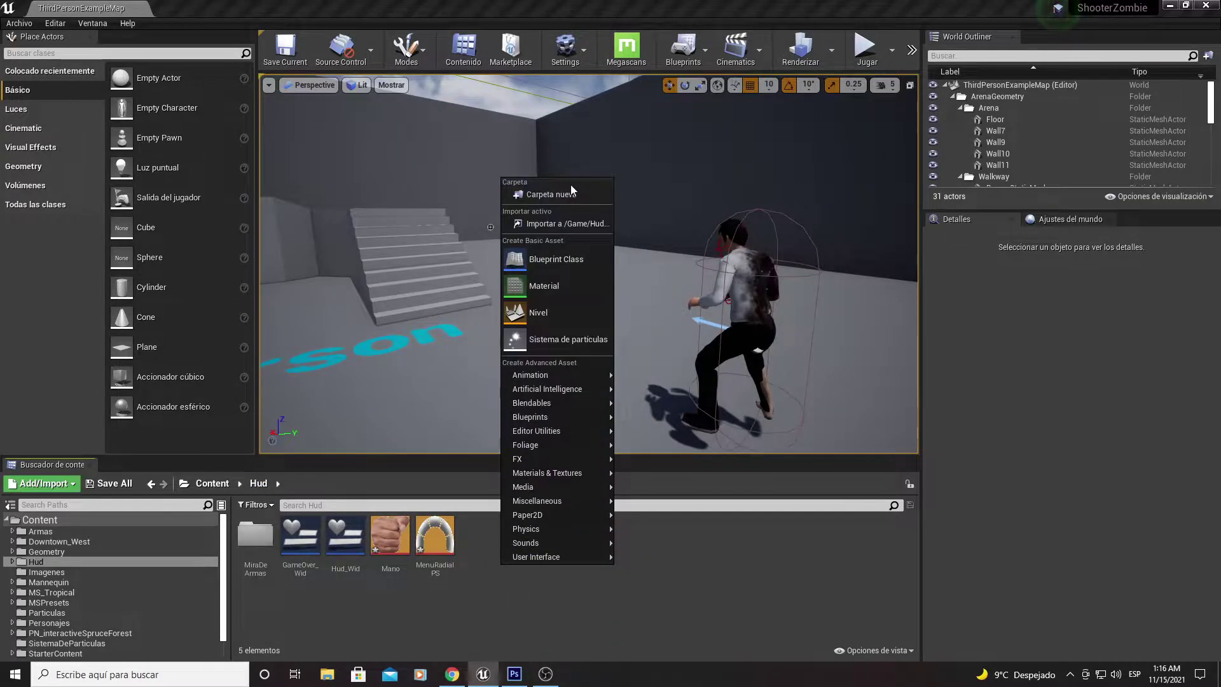
click(571, 191)
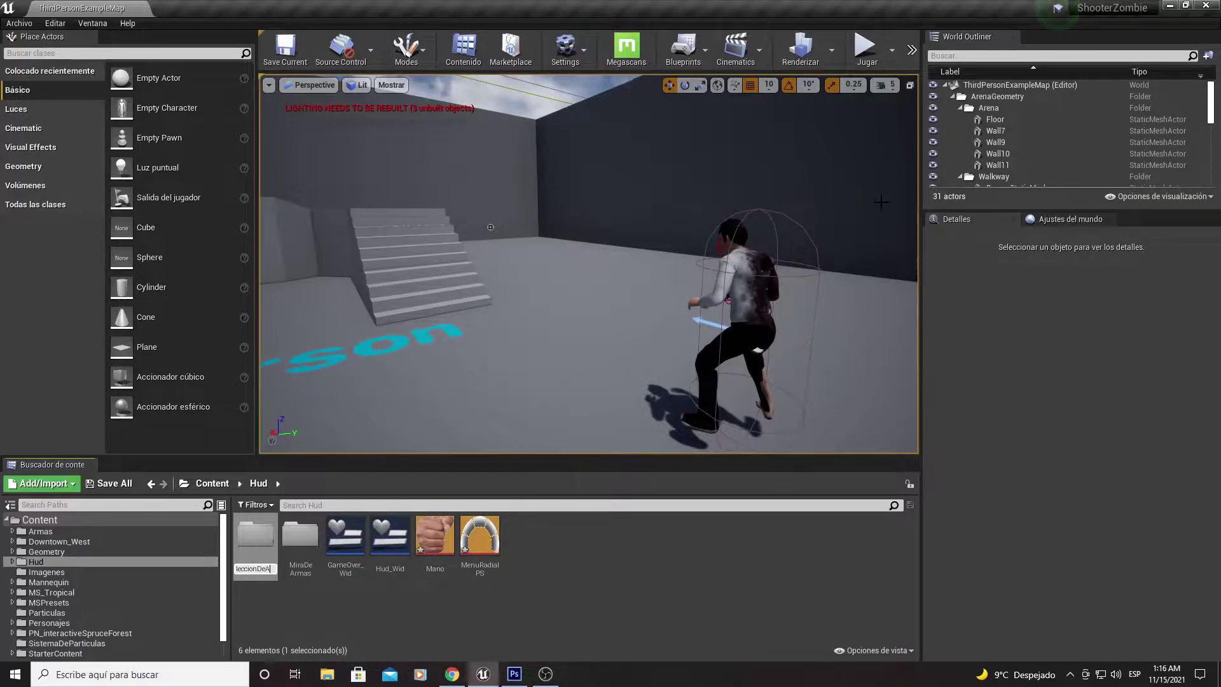
key(Return)
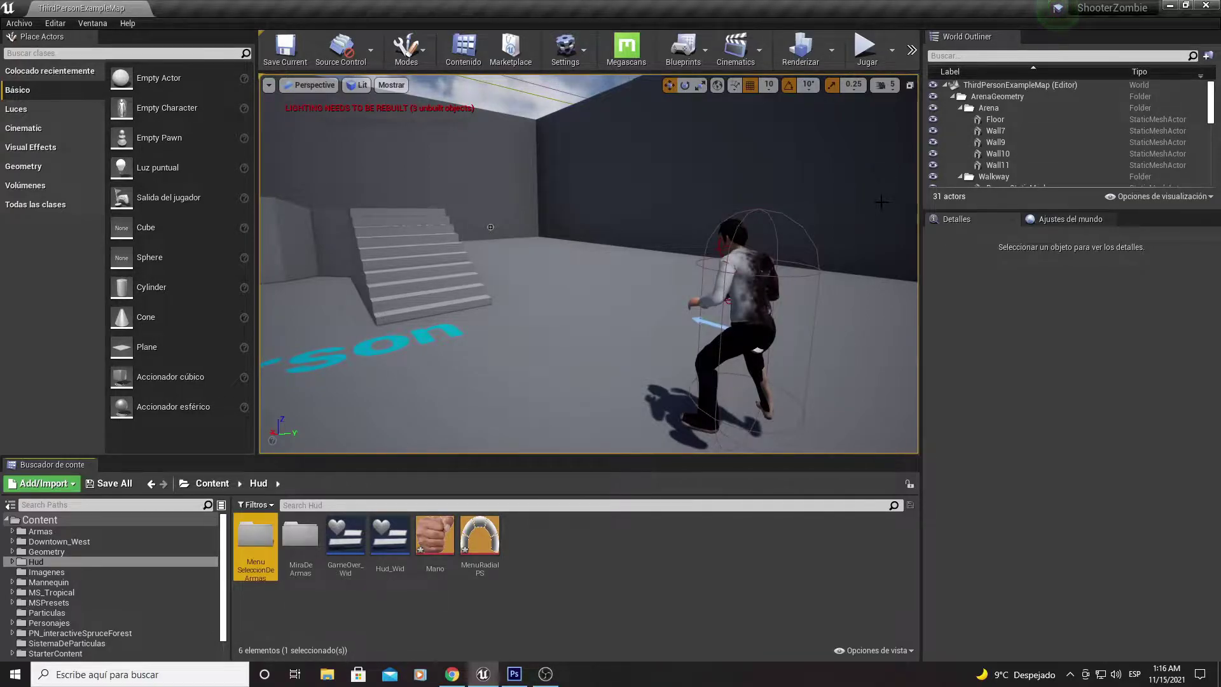
click(436, 544)
- Move the Mano and MenuRadialPS textures into the MenuSeleccionDeArmas folder
ctrl+click(488, 553)
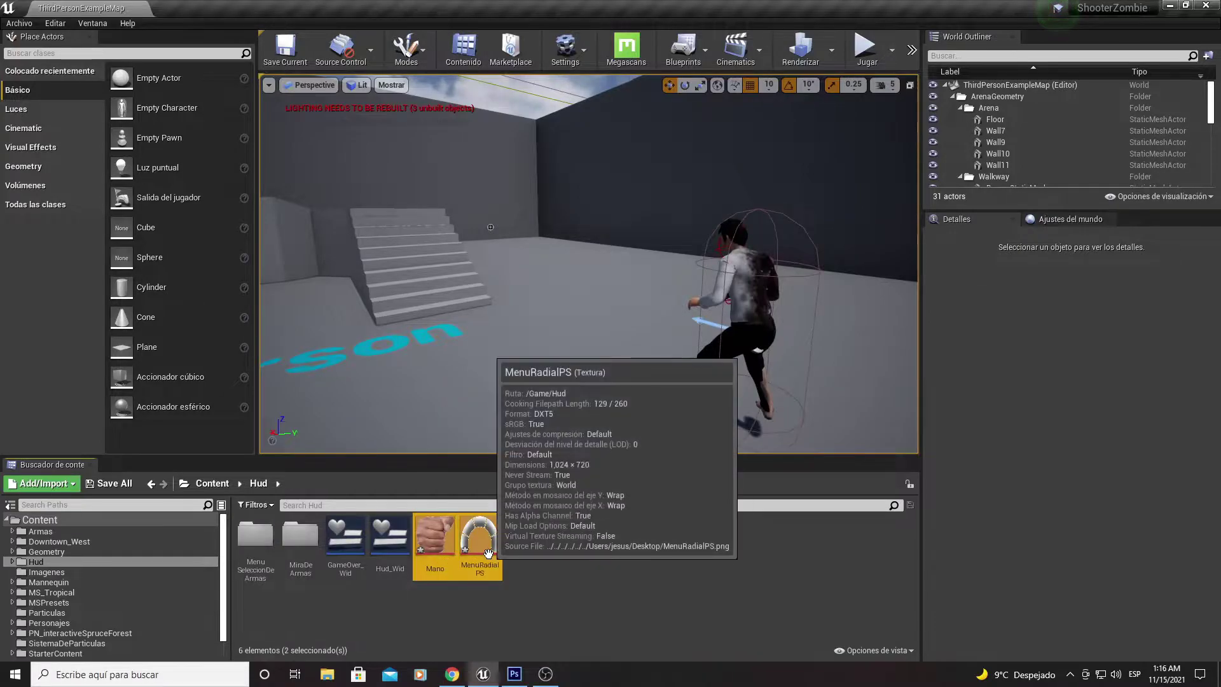
drag(487, 553, 257, 536)
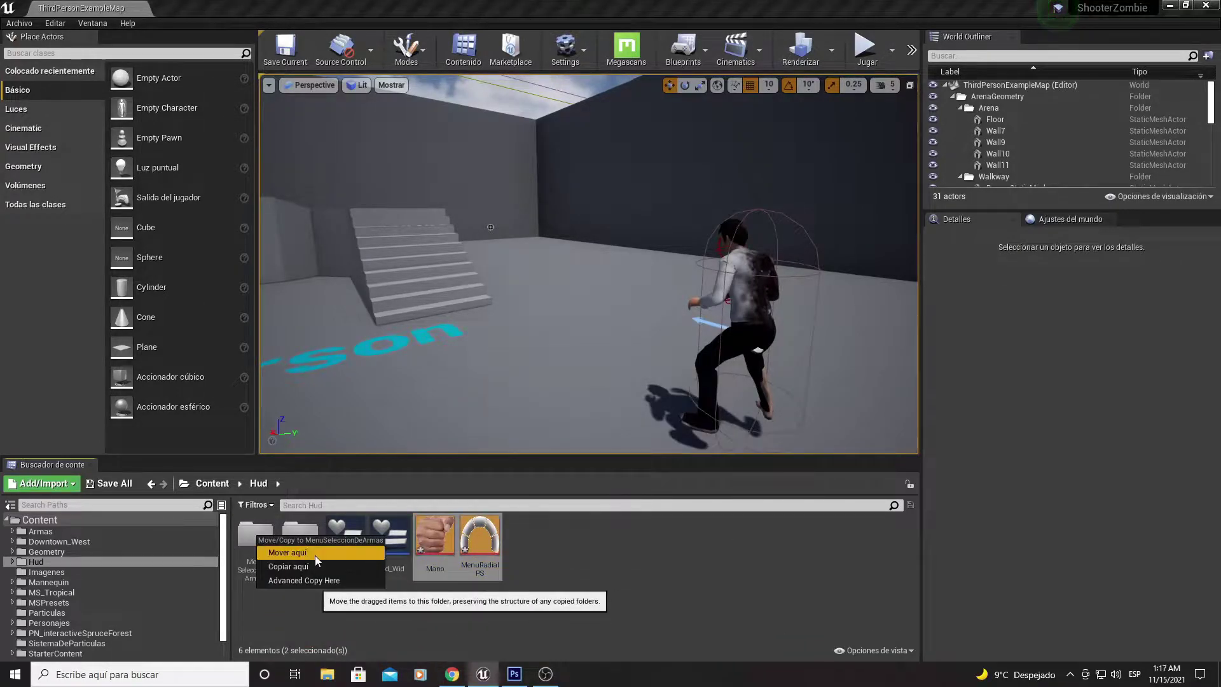
click(315, 553)
- Cancel an accidental folder move and open the MiraDeArmas folder
click(259, 554)
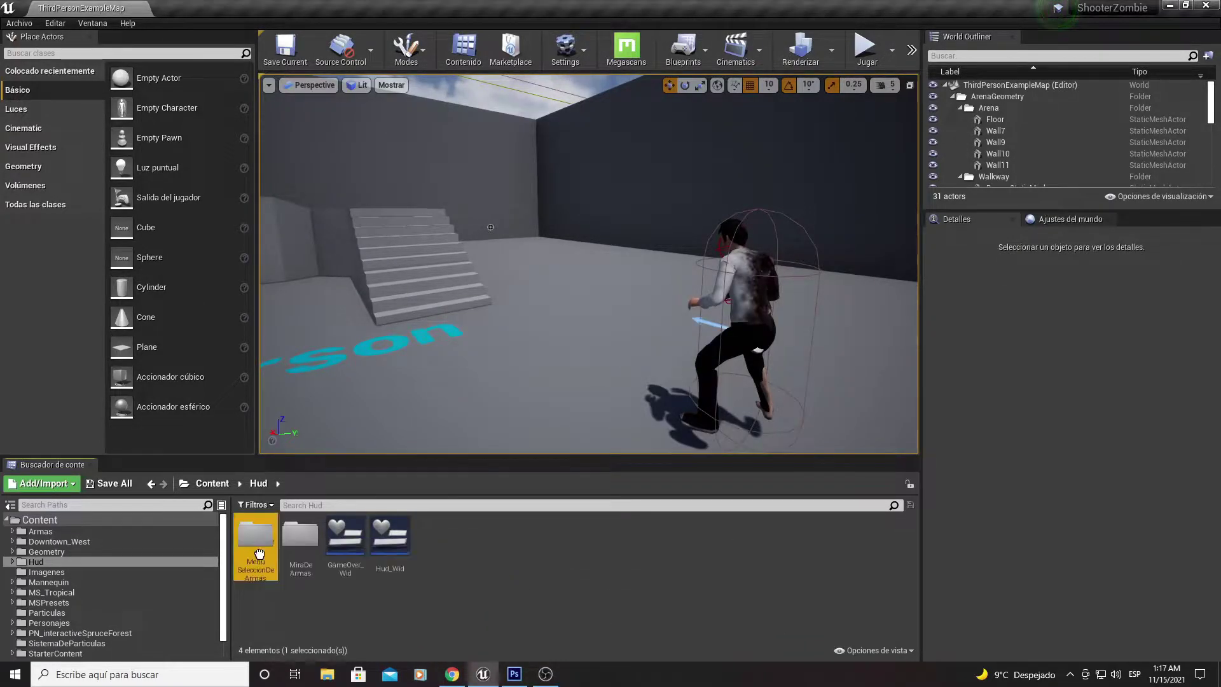
drag(259, 554, 303, 536)
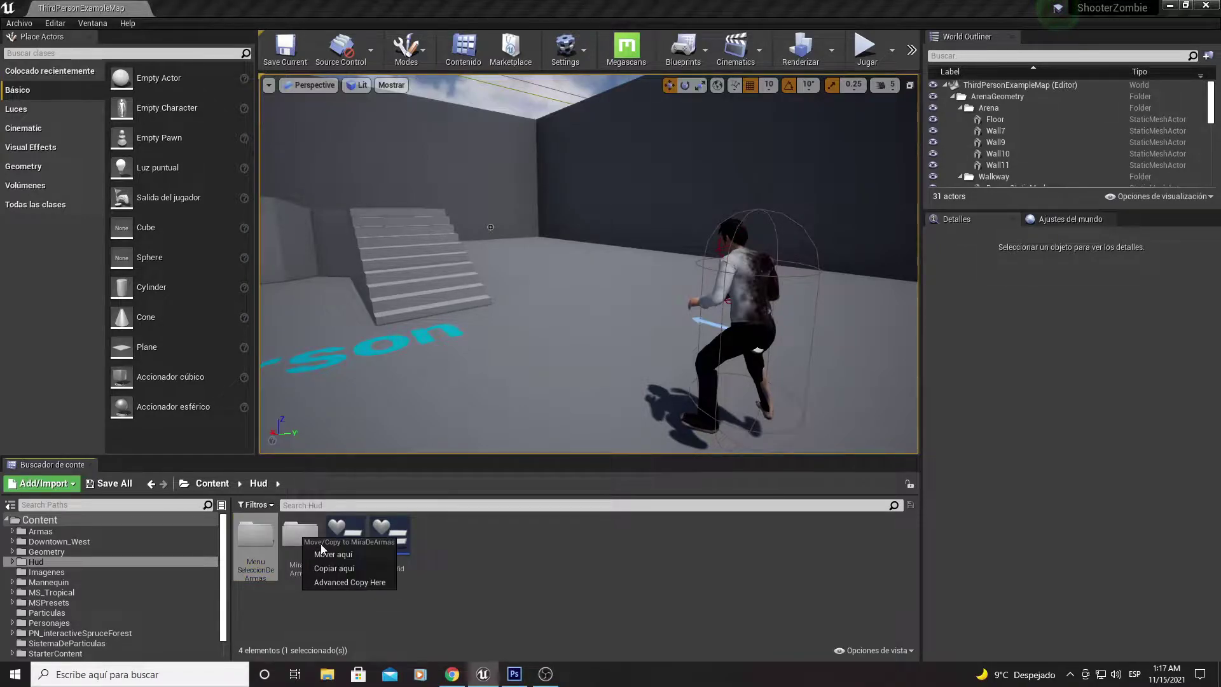
click(321, 547)
double_click(299, 535)
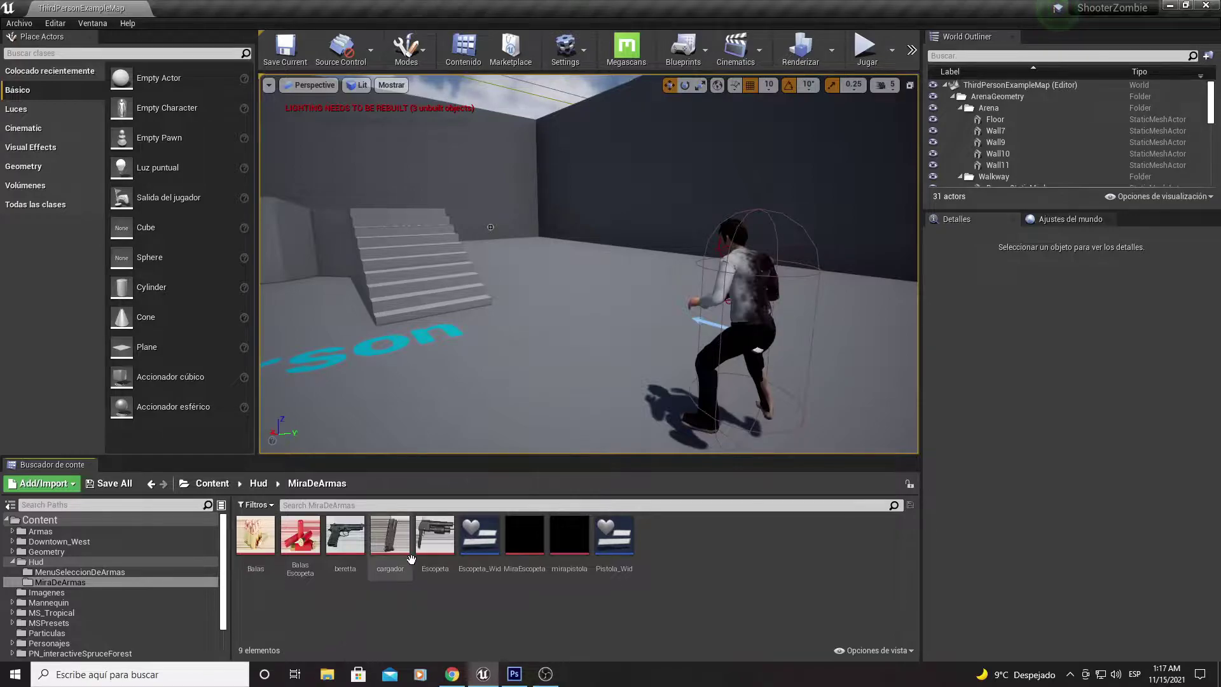
- Duplicate the beretta and Escopeta textures
click(435, 541)
ctrl+click(354, 549)
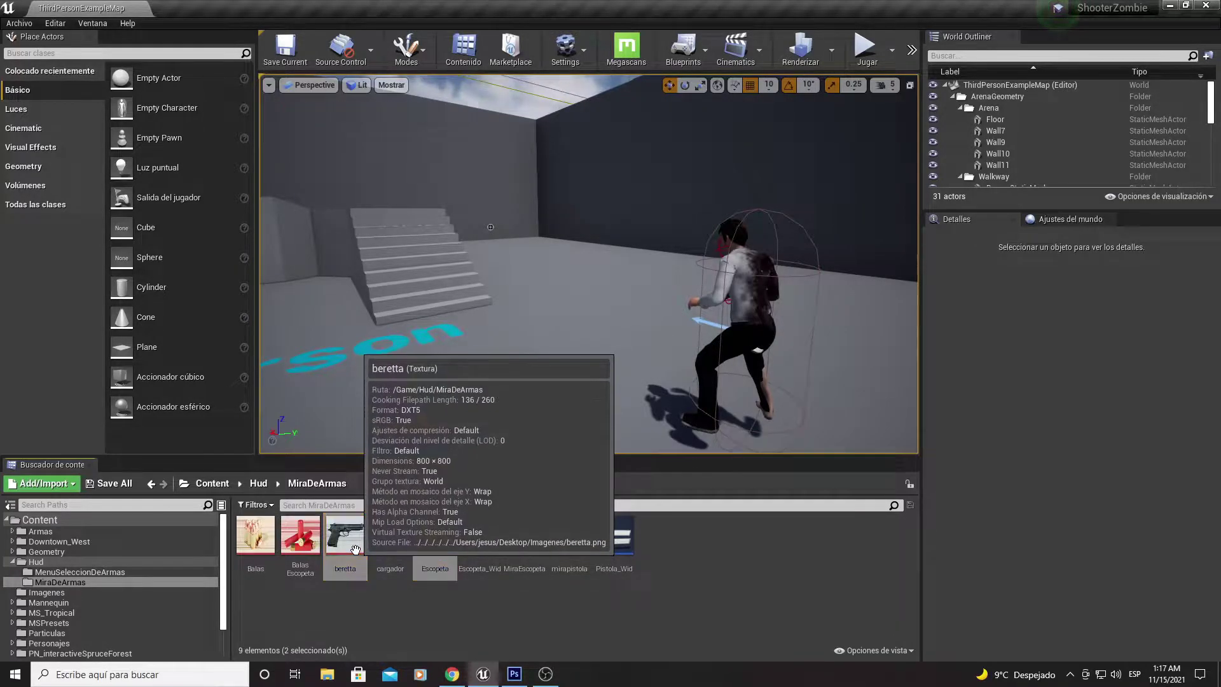
right_click(354, 548)
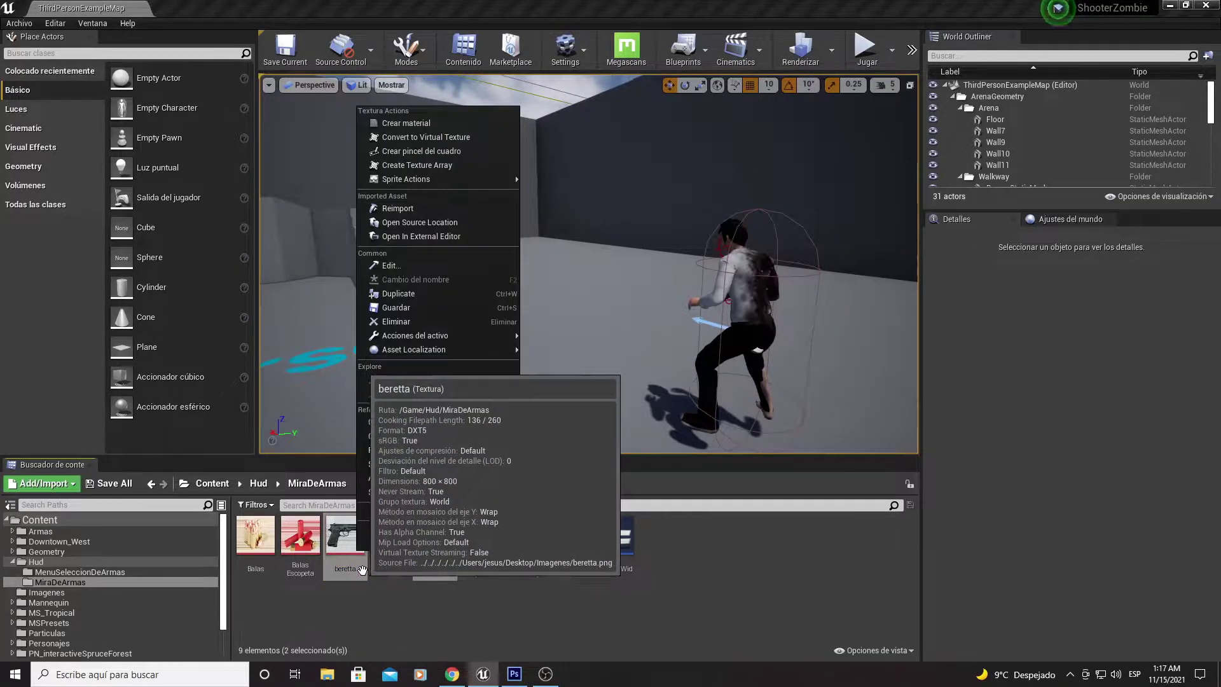
click(421, 294)
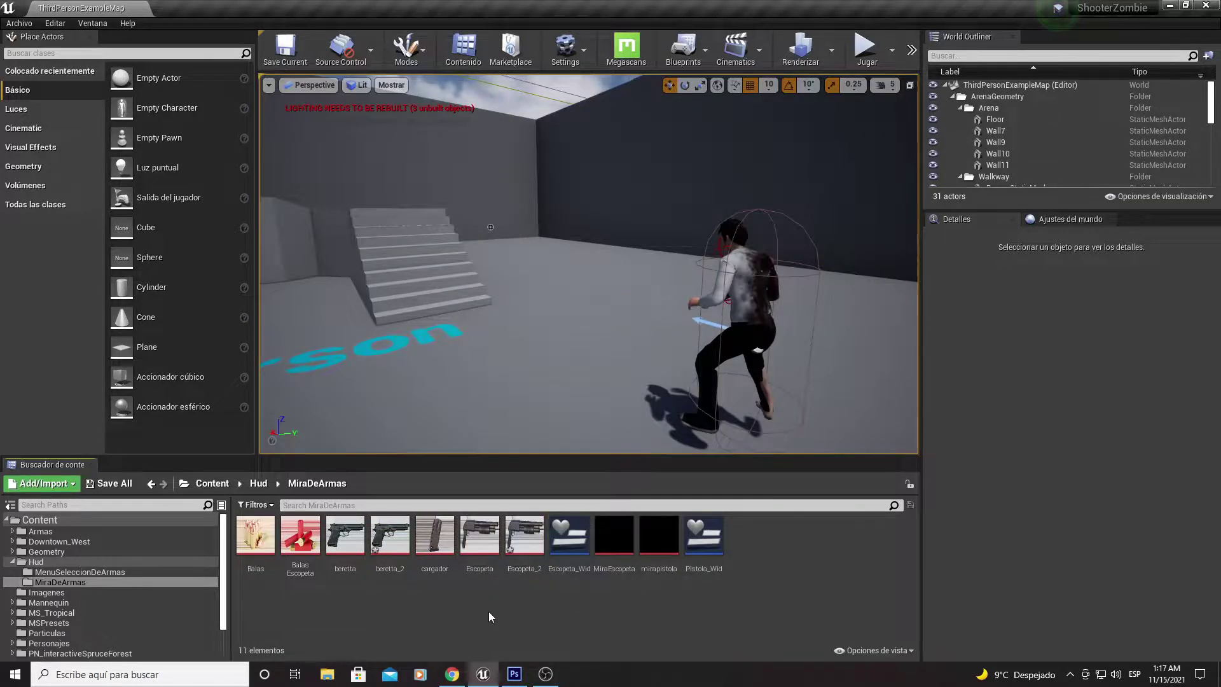
- Move the beretta_2 and Escopeta_2 copies into MenuSeleccionDeArmas and open that folder
click(390, 539)
ctrl+click(524, 539)
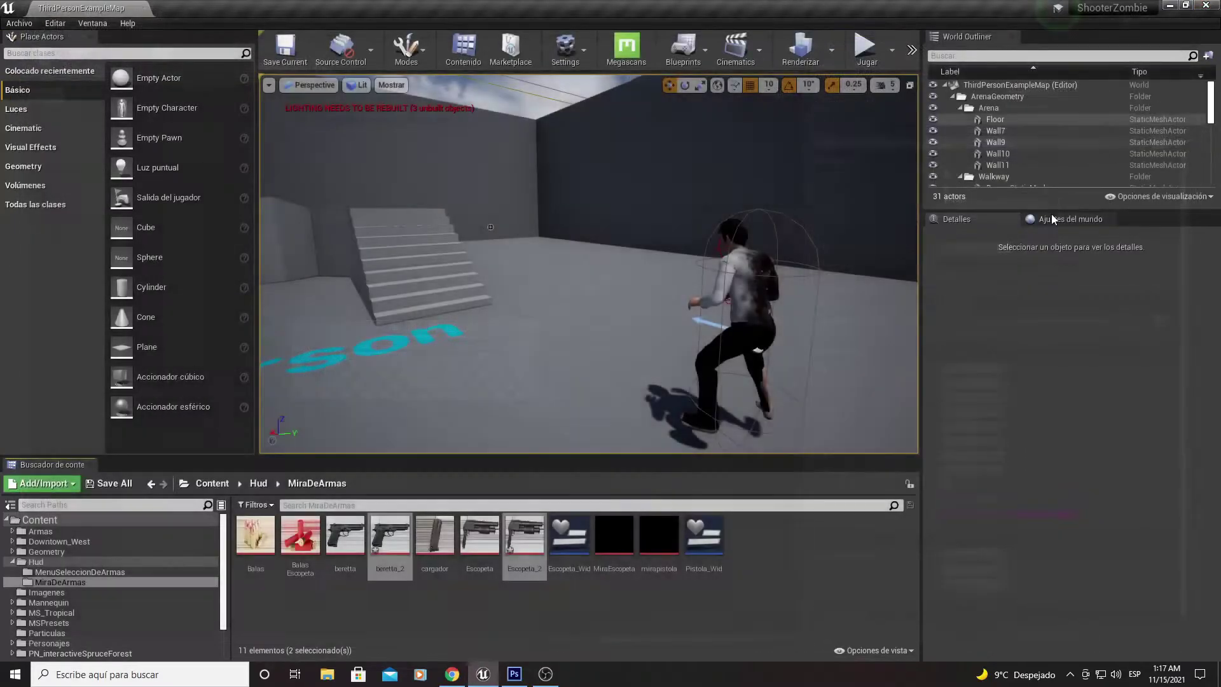
mouse_move(526, 563)
mouse_down()
mouse_move(124, 618)
mouse_move(120, 570)
mouse_up()
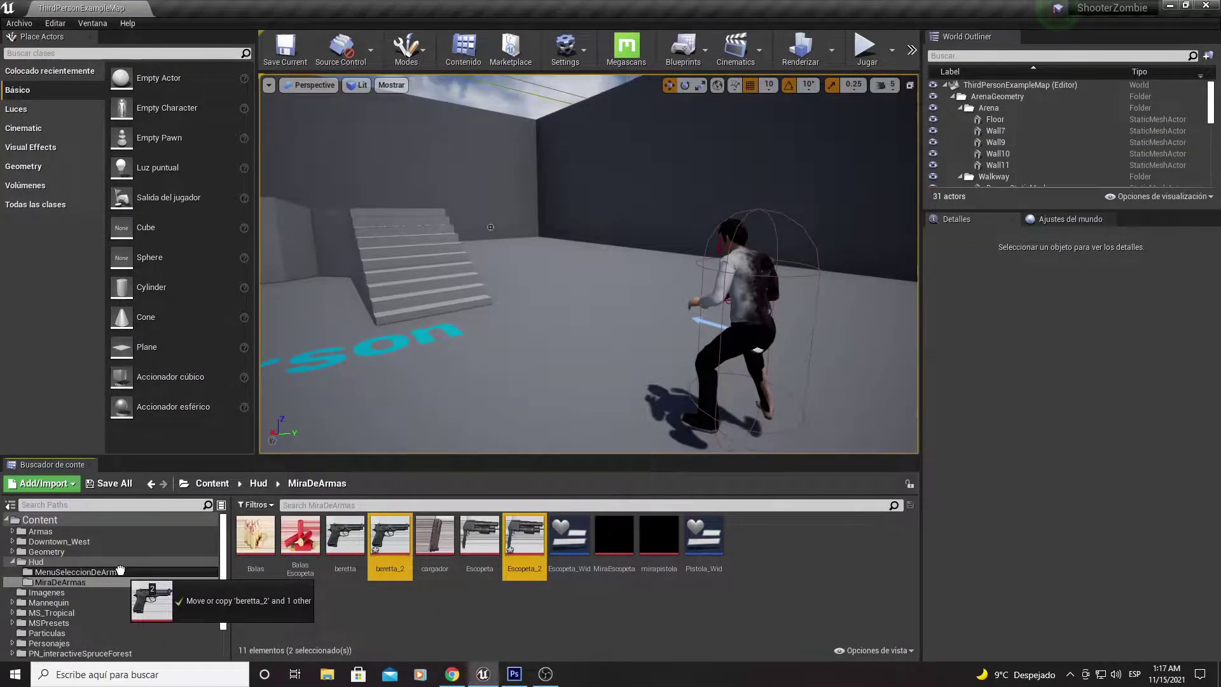
drag(120, 570, 112, 573)
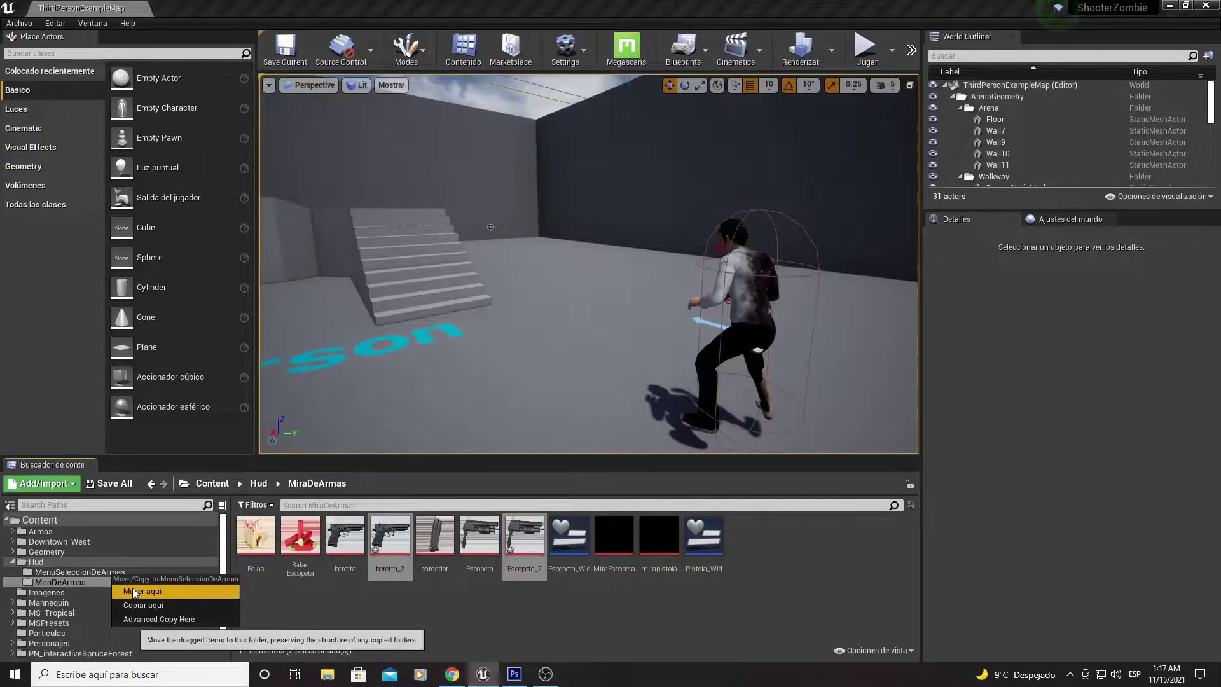
click(133, 590)
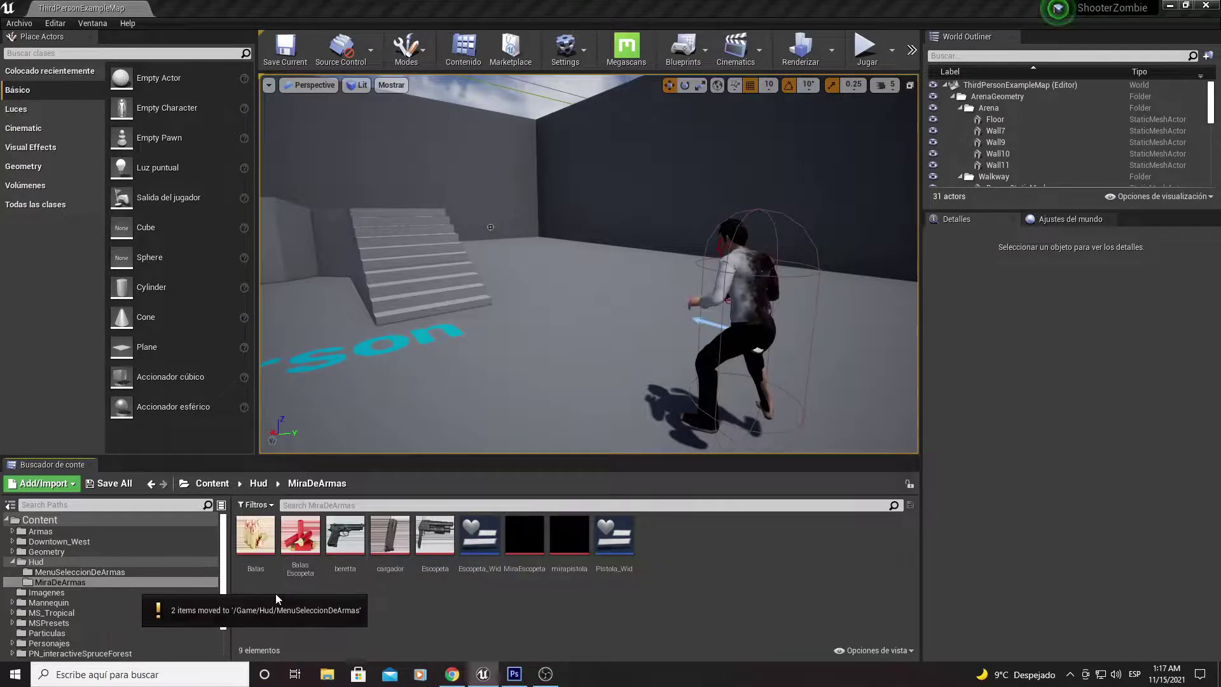
click(259, 485)
double_click(255, 534)
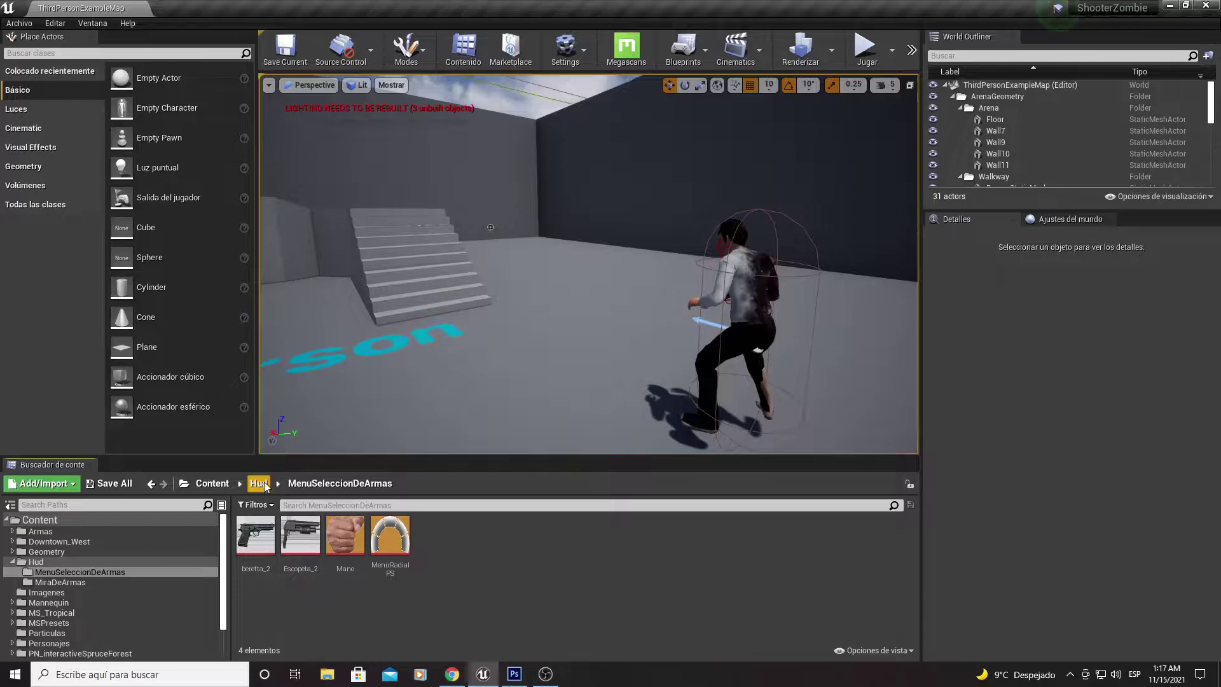
- Rename Escopeta_2 to Escopeta
right_click(302, 547)
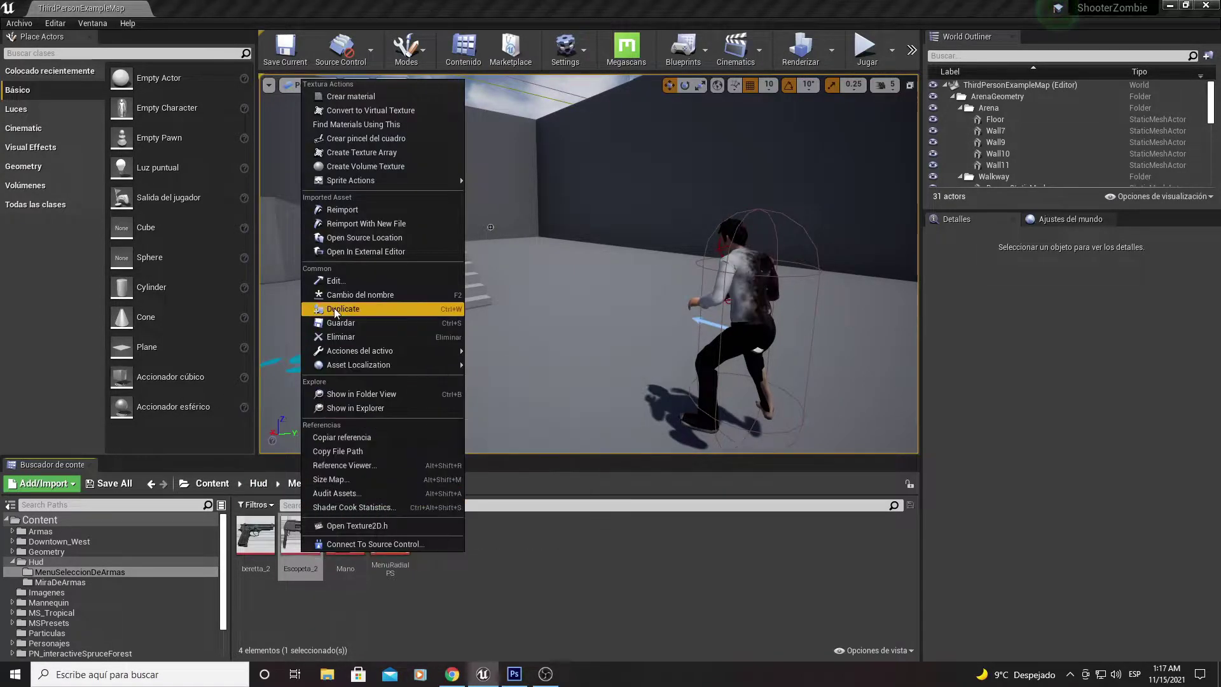
click(381, 295)
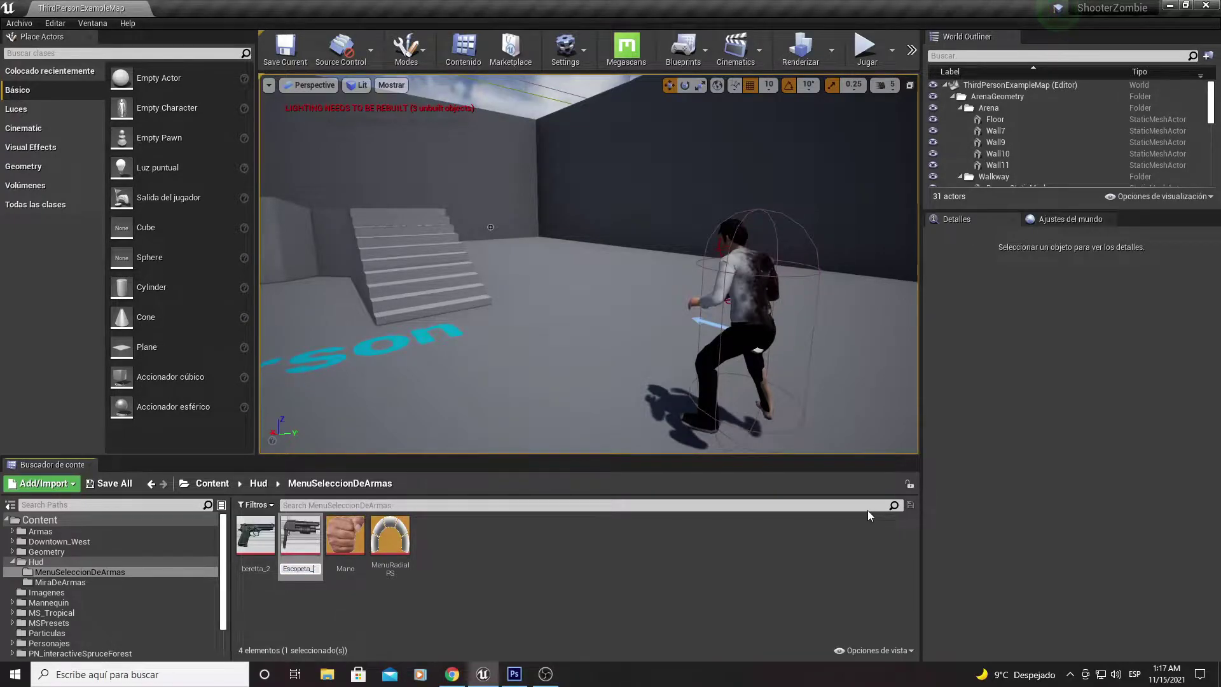
key(Return)
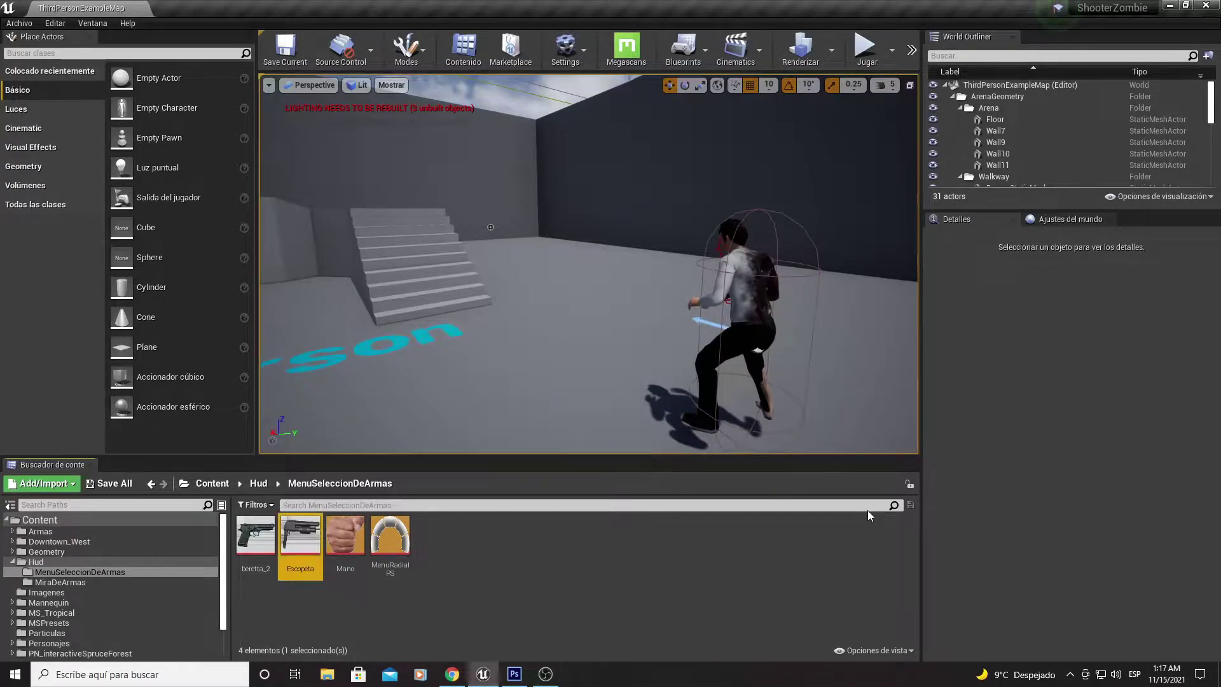
- Rename beretta_2 to Pistola
right_click(256, 537)
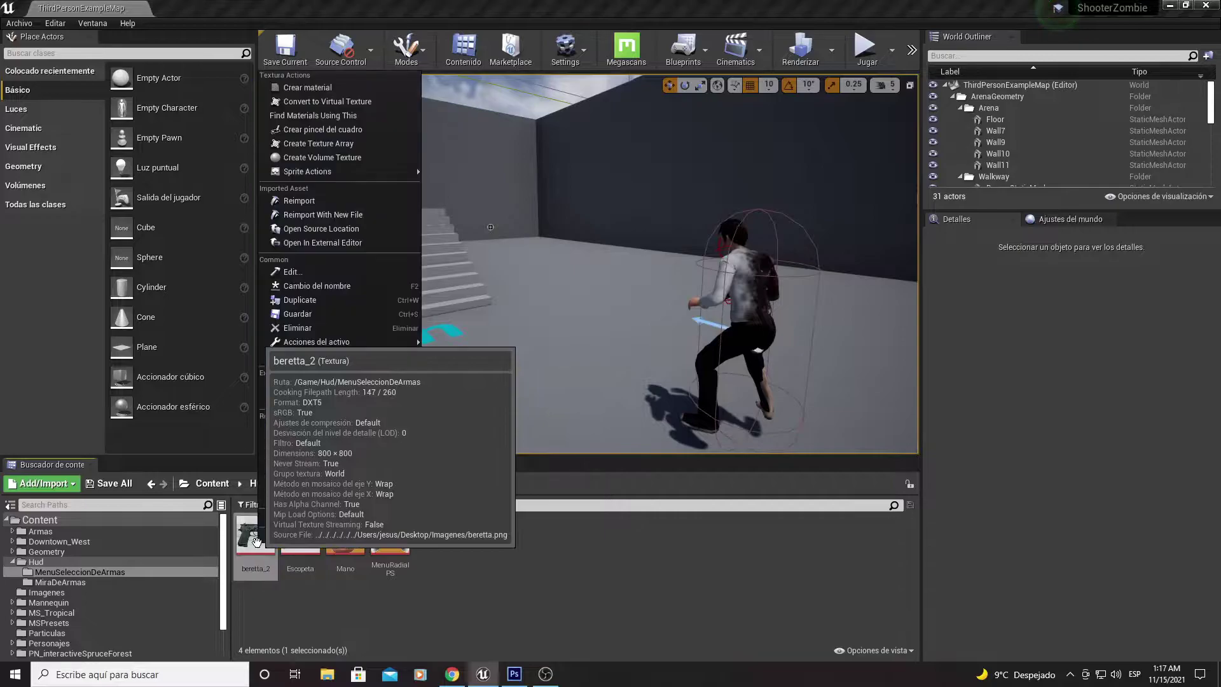
click(330, 285)
text(Pistola)
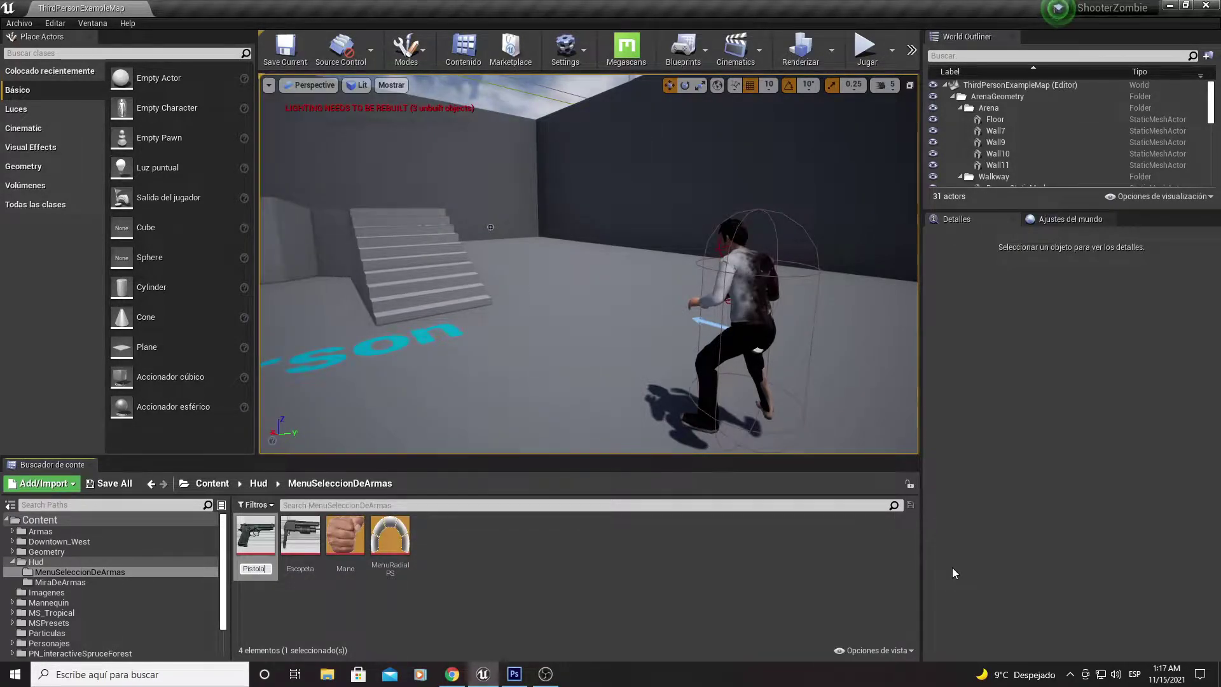
key(Return)
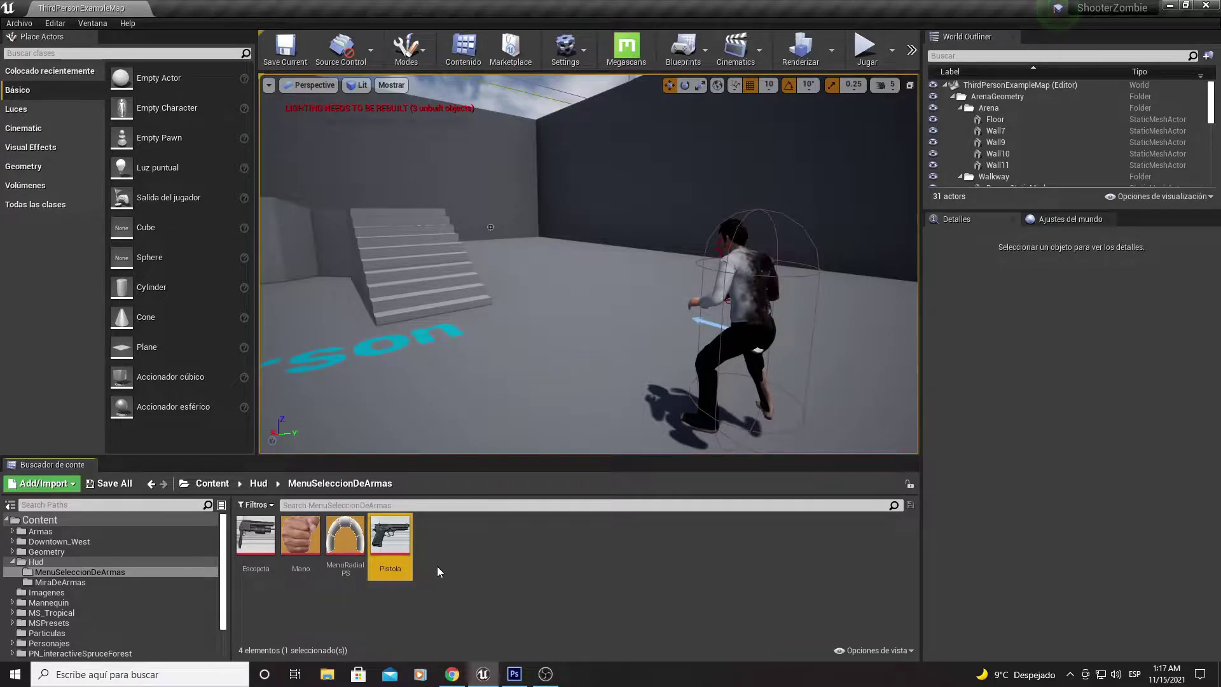
click(445, 578)
- Create a Widget Blueprint in MenuSeleccionDeArmas named SeleccionDeArmas_Wid
right_click(456, 590)
mouse_move(514, 571)
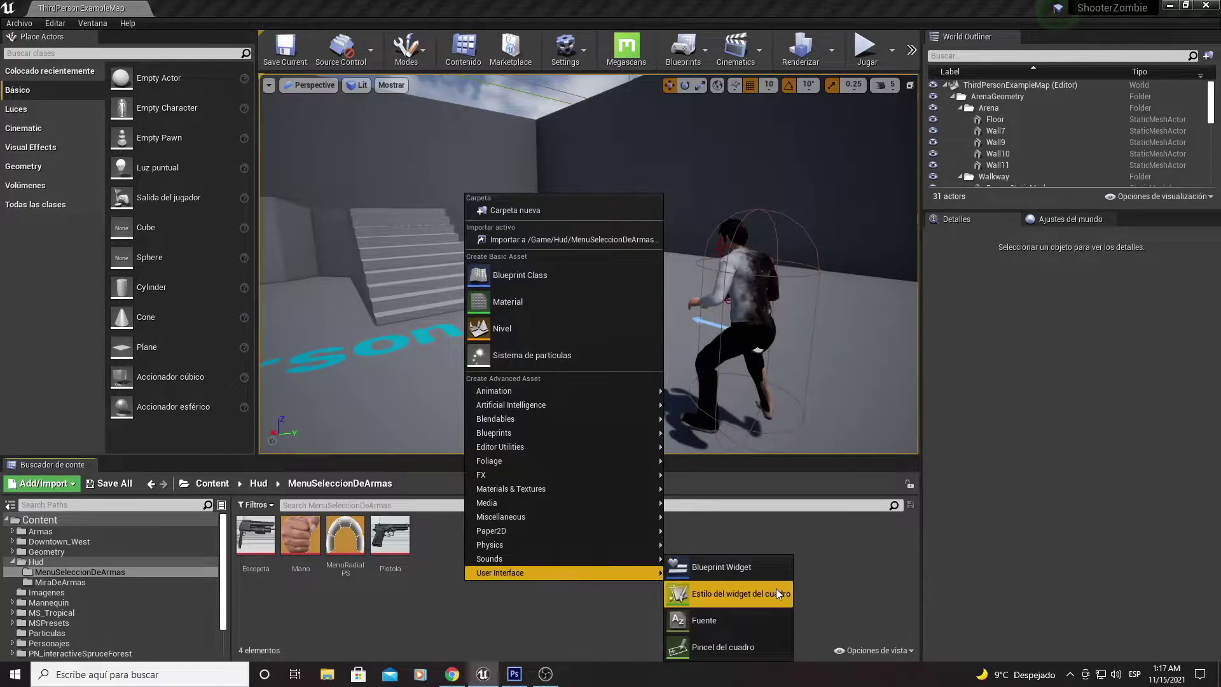
click(756, 566)
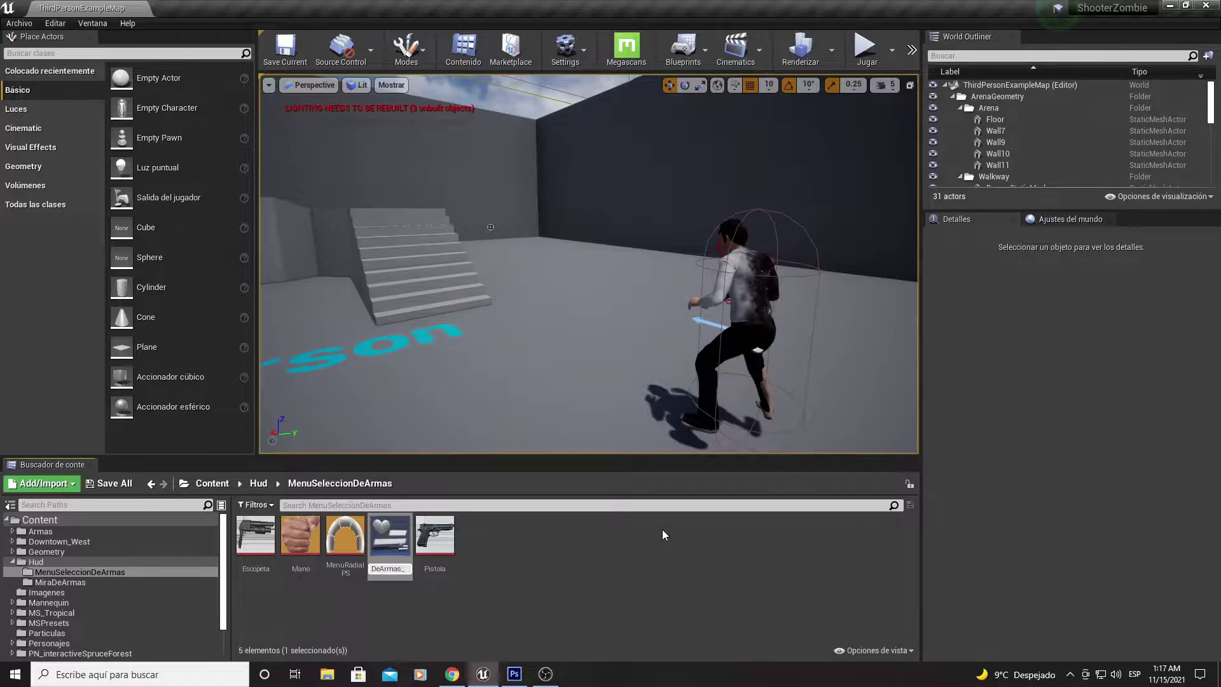
key(Return)
key(Return)
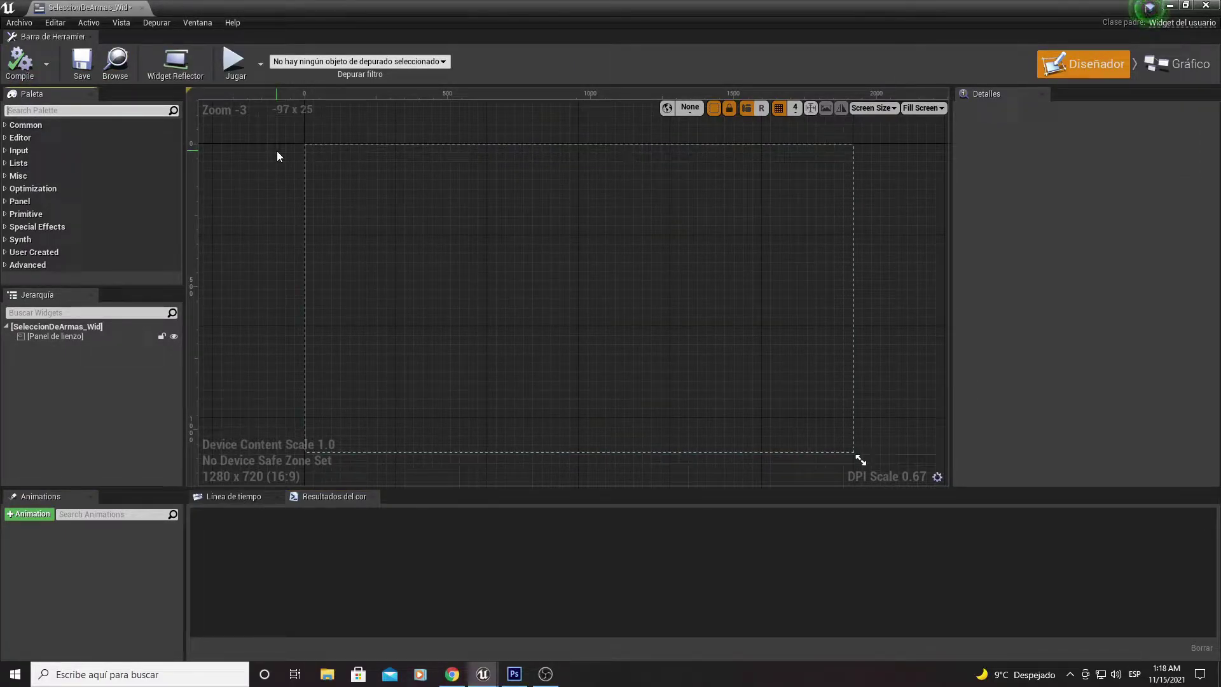
- Place an Image from the Palette on the canvas and anchor it to full stretch
text(ima)
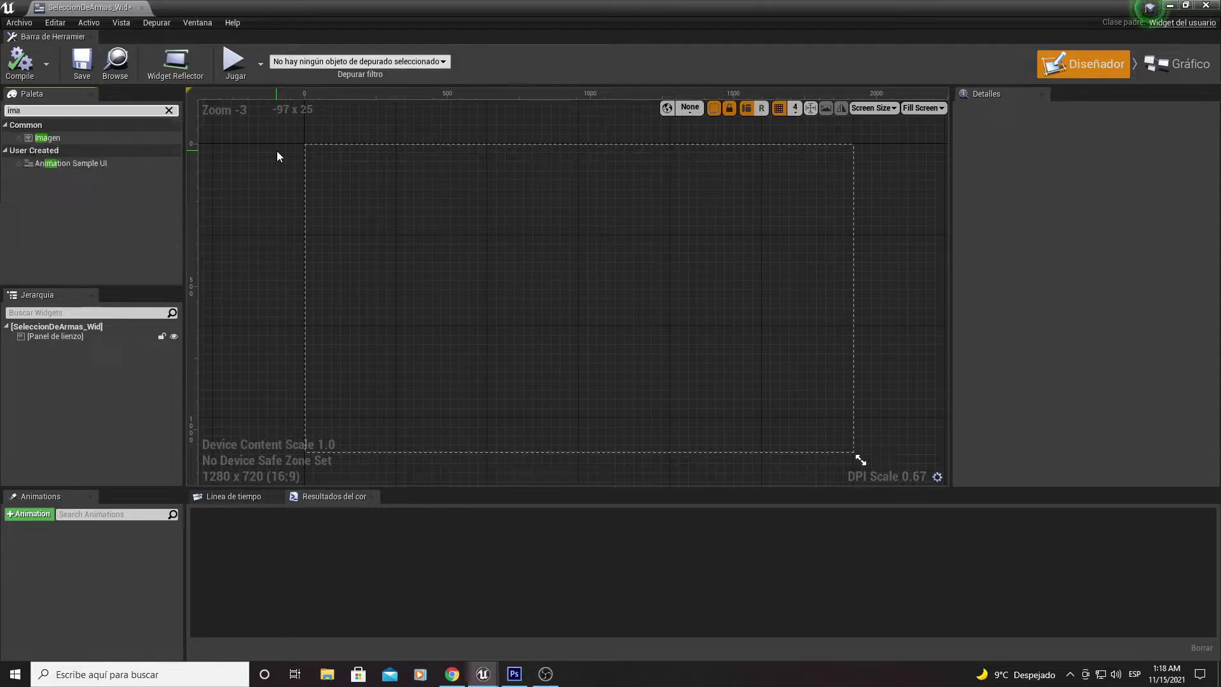
drag(47, 137, 580, 283)
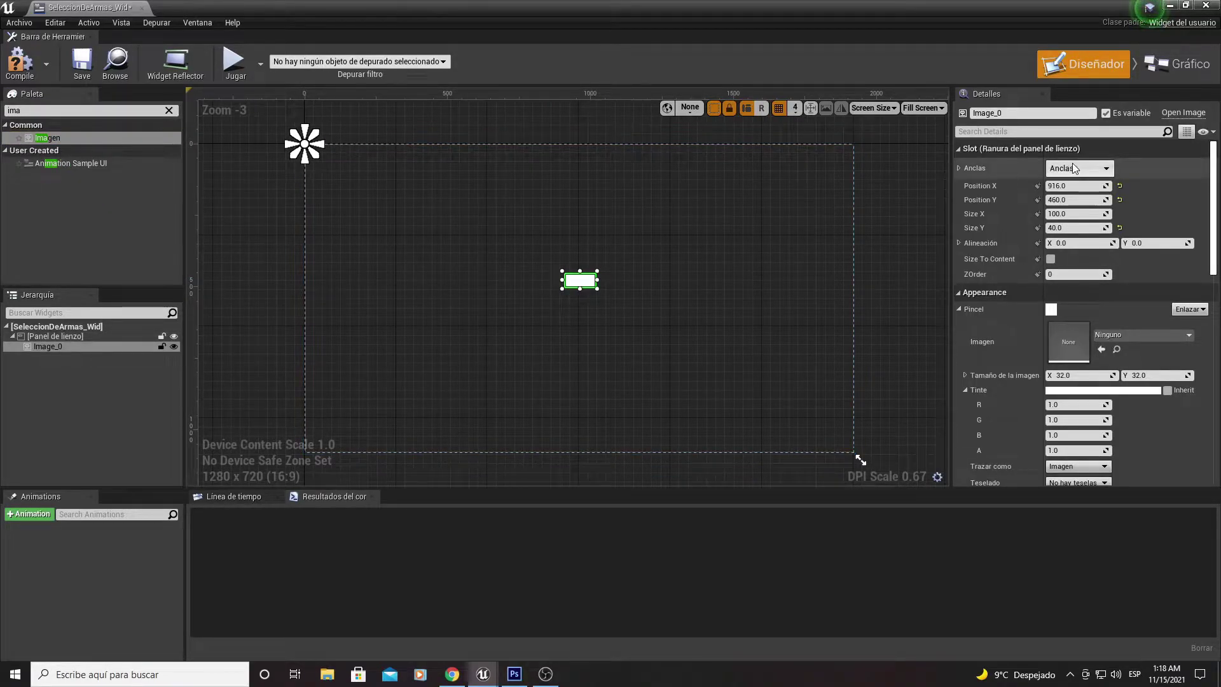
click(1071, 167)
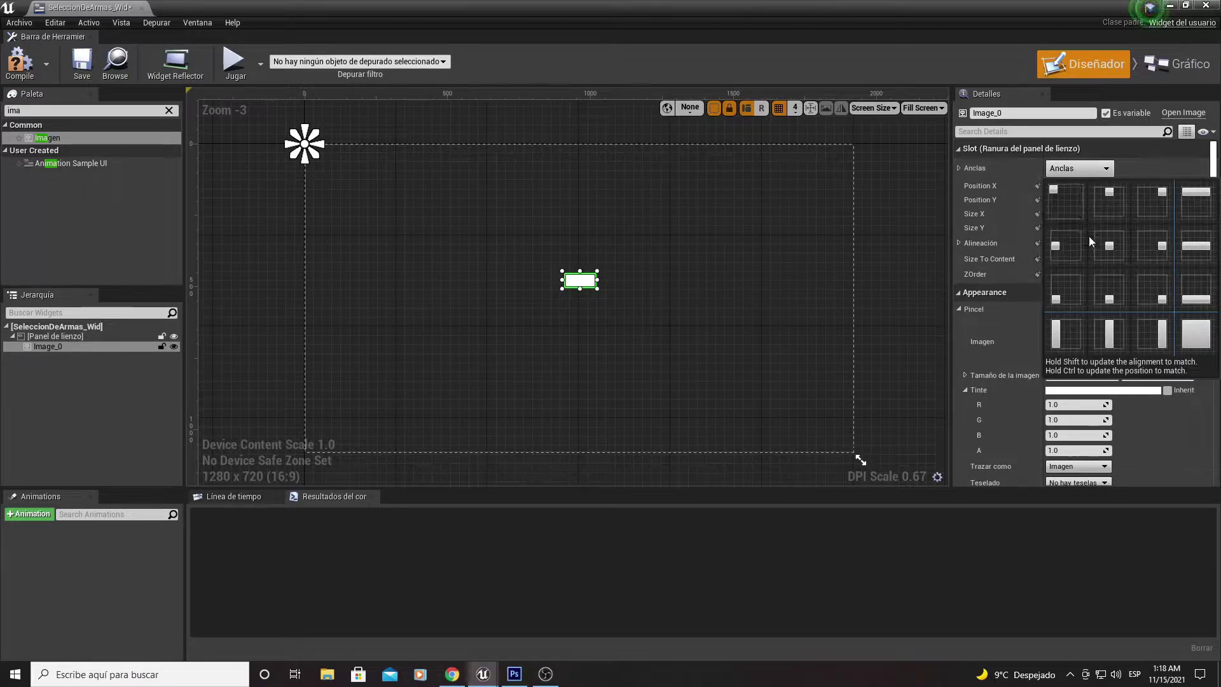
click(1198, 337)
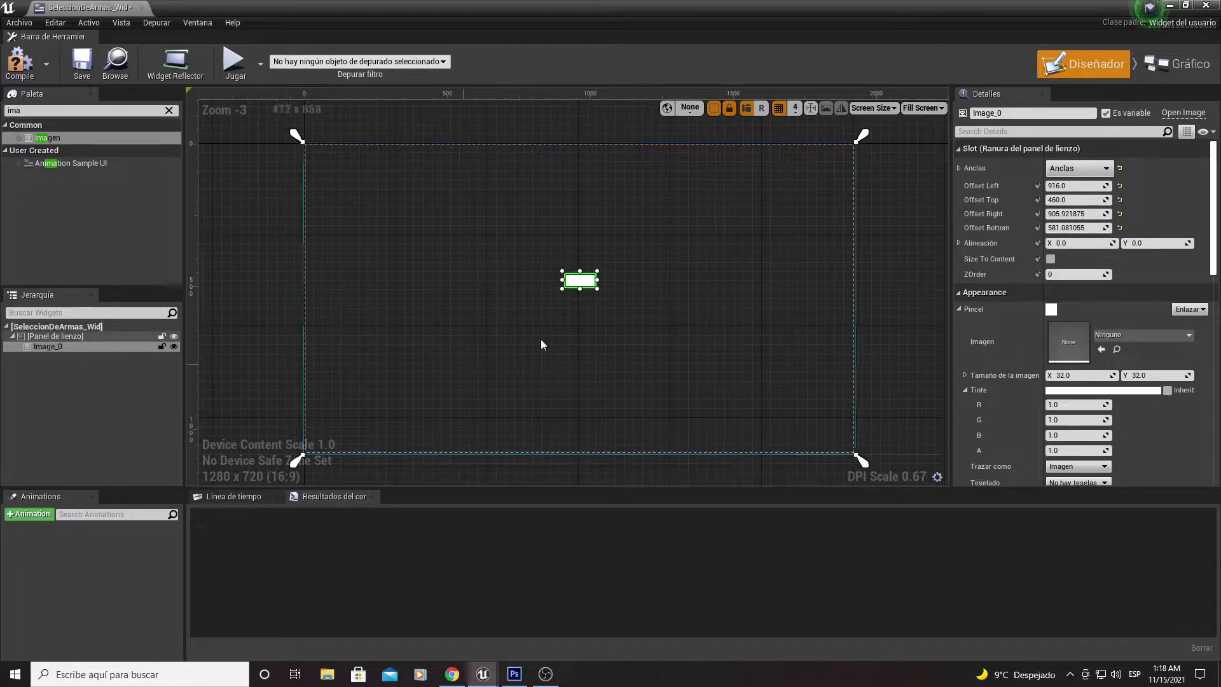
- Drag the image's top-left and bottom-right corners to the 1280x720 canvas corners
drag(561, 270, 303, 145)
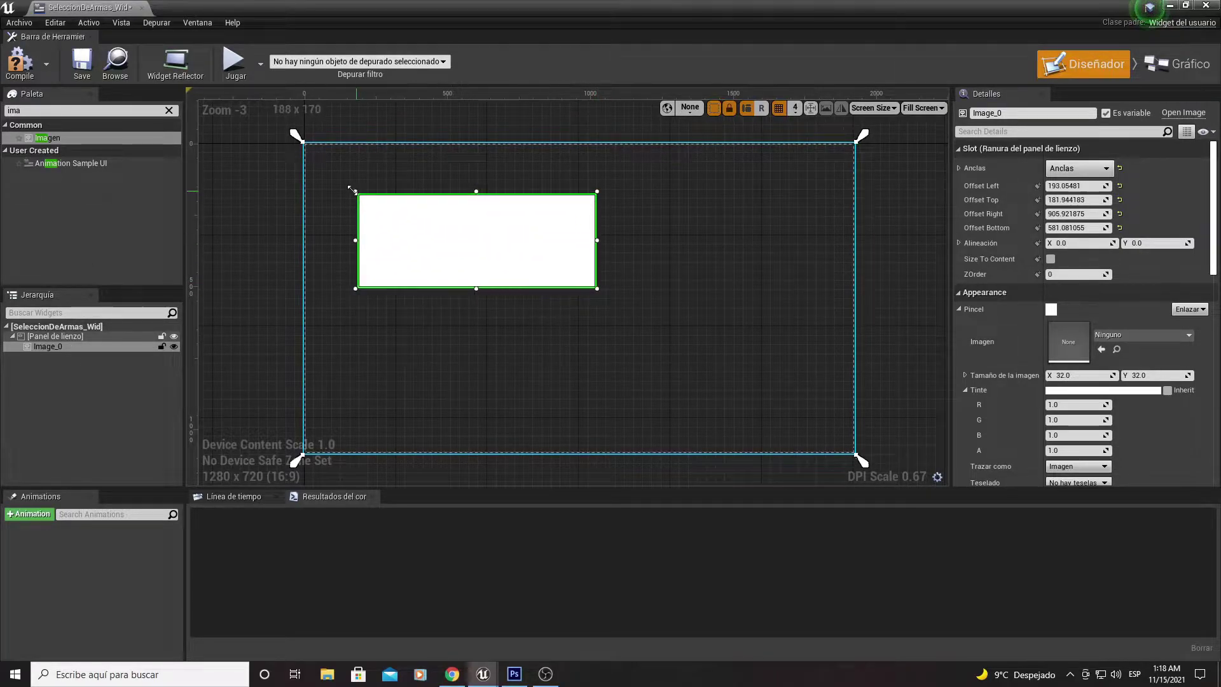
click(596, 292)
click(597, 289)
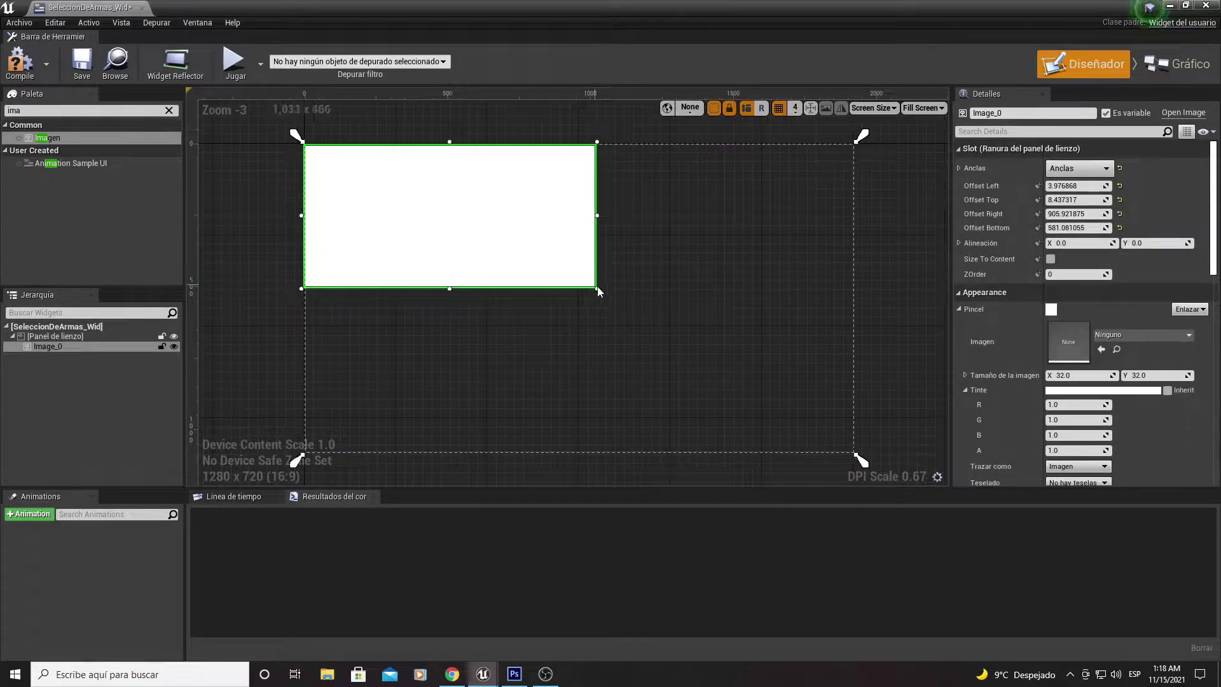
drag(597, 290, 857, 456)
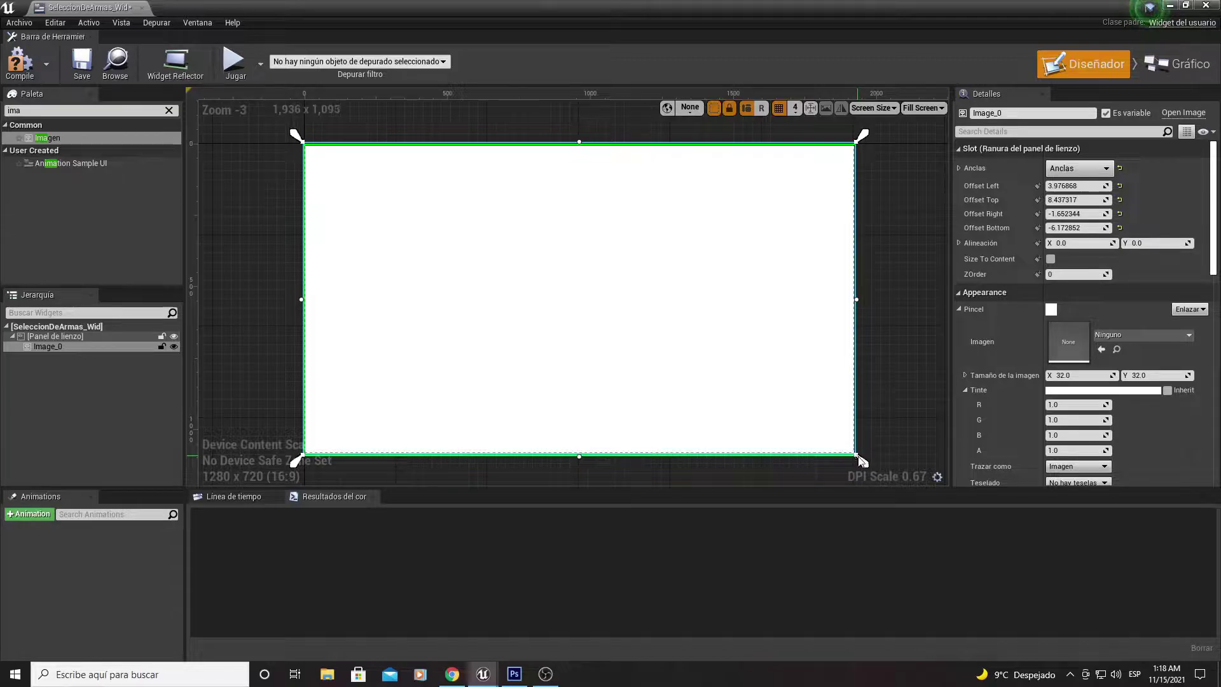
click(1108, 336)
text(sel)
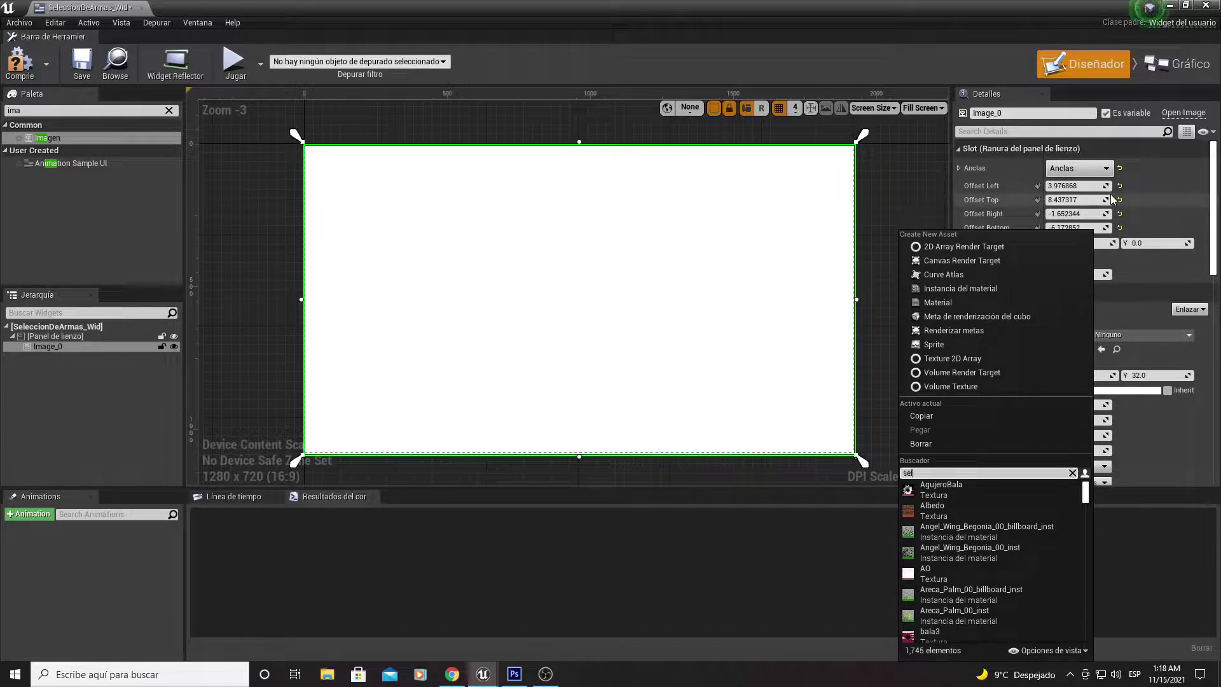
text(e)
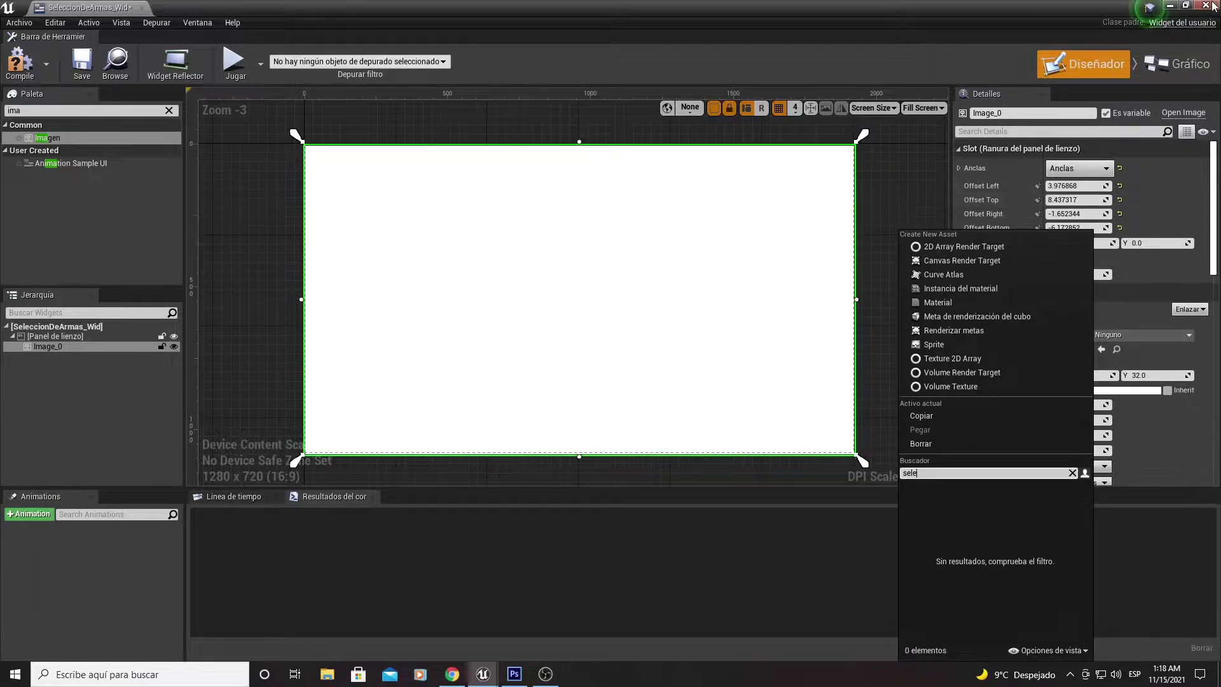
click(1169, 5)
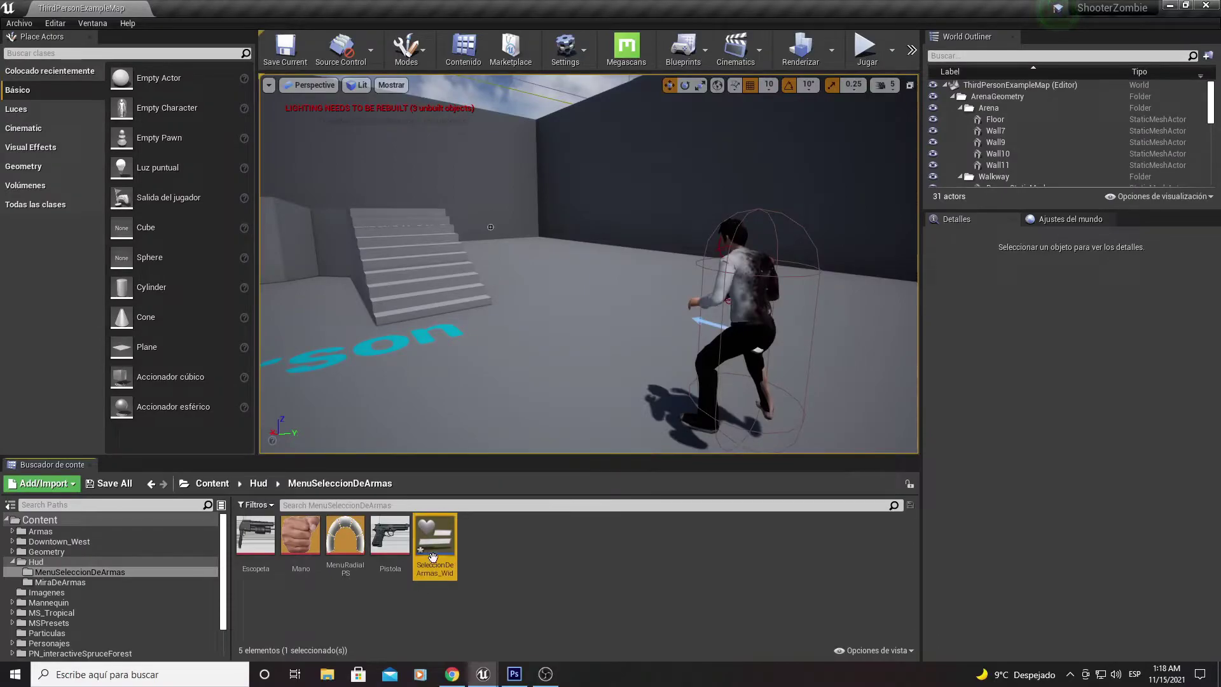
click(344, 541)
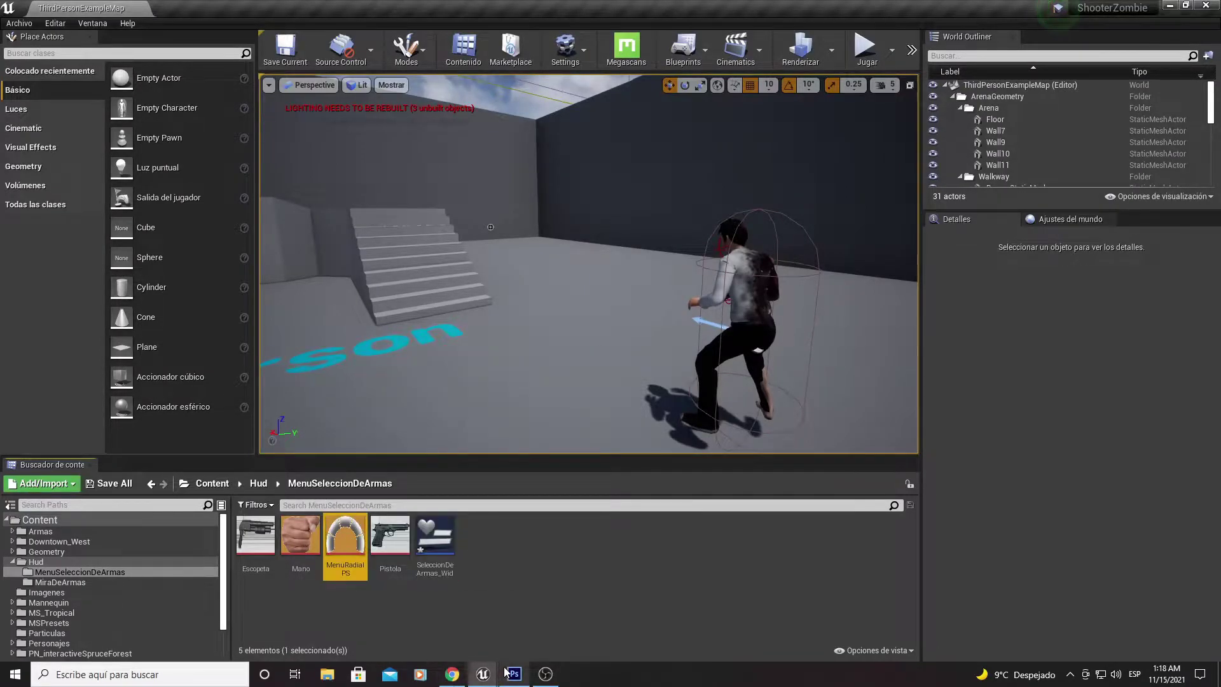
- Set the image brush to MenuRadialPS and shrink it inward from its edges and corners
mouse_move(481, 678)
click(543, 620)
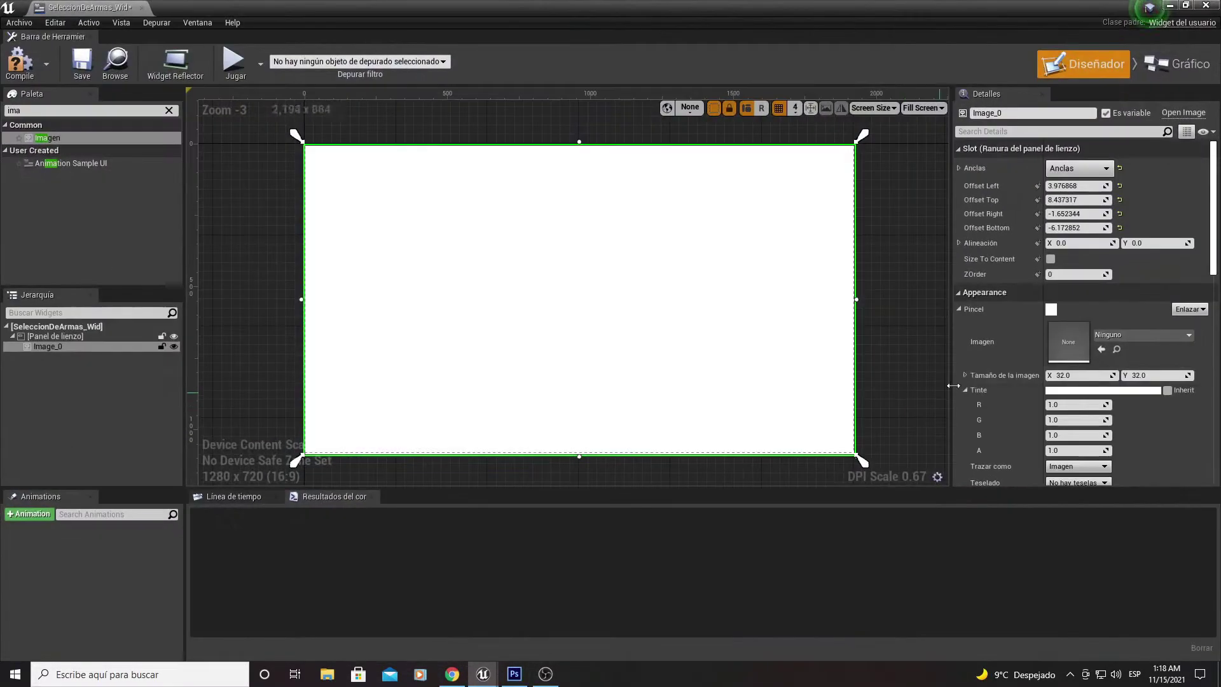
click(1101, 349)
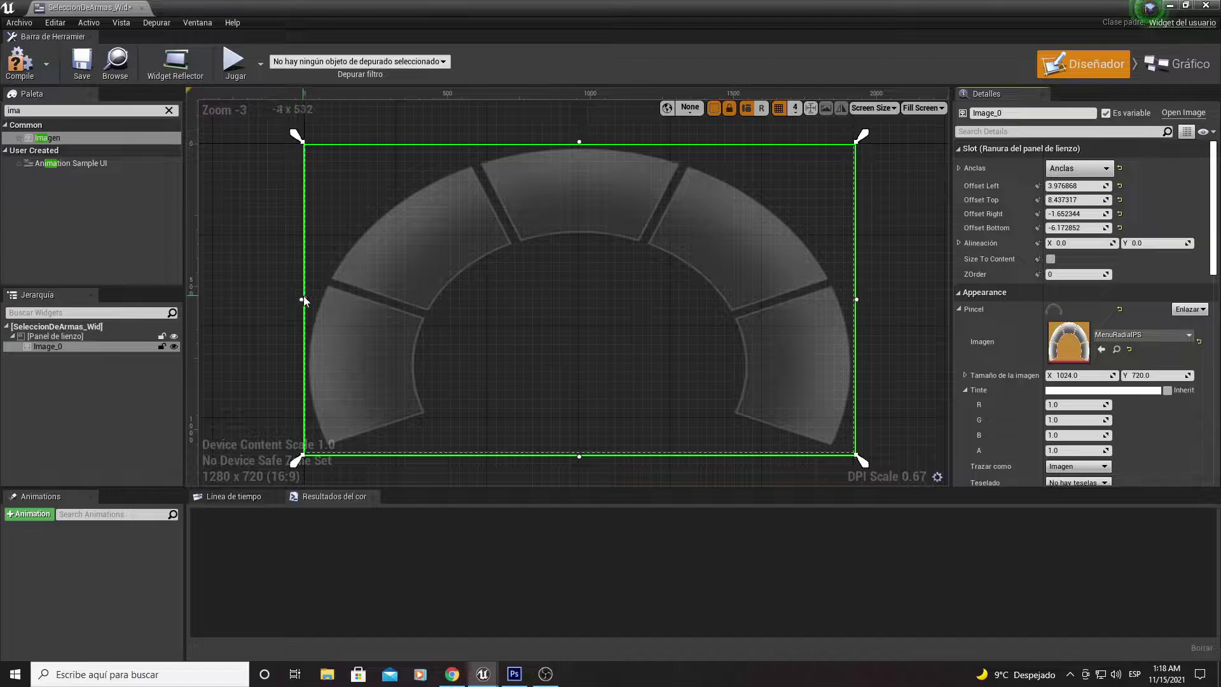
drag(301, 299, 362, 299)
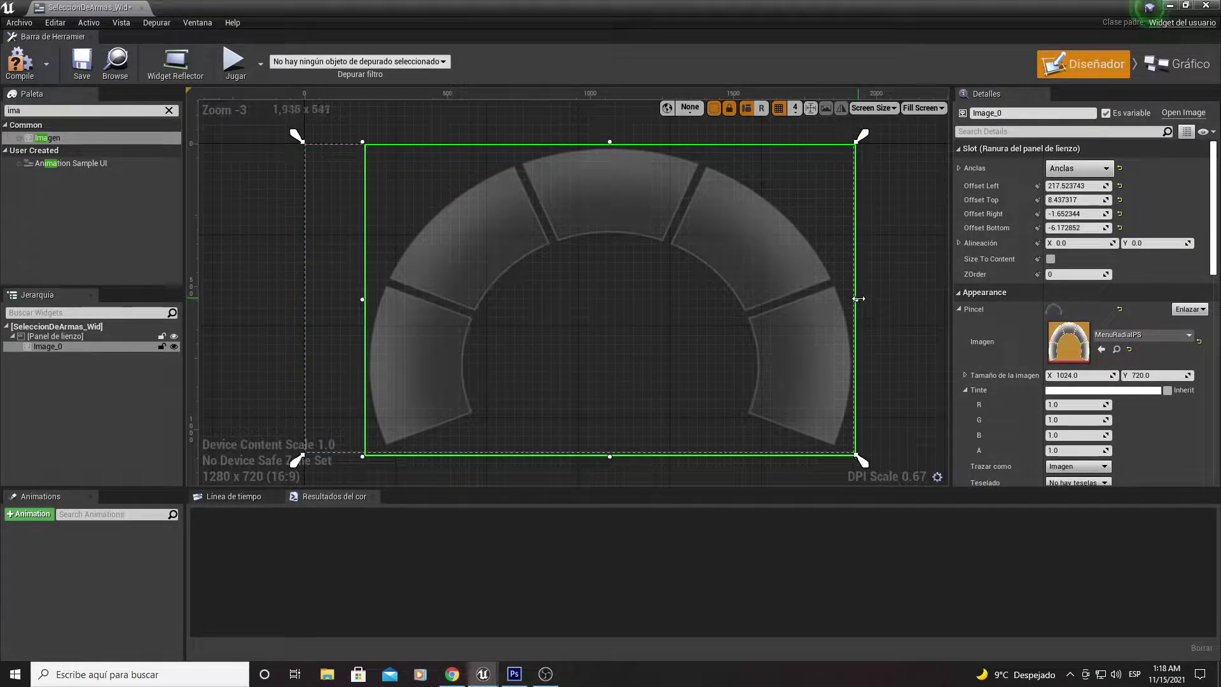
drag(858, 299, 800, 304)
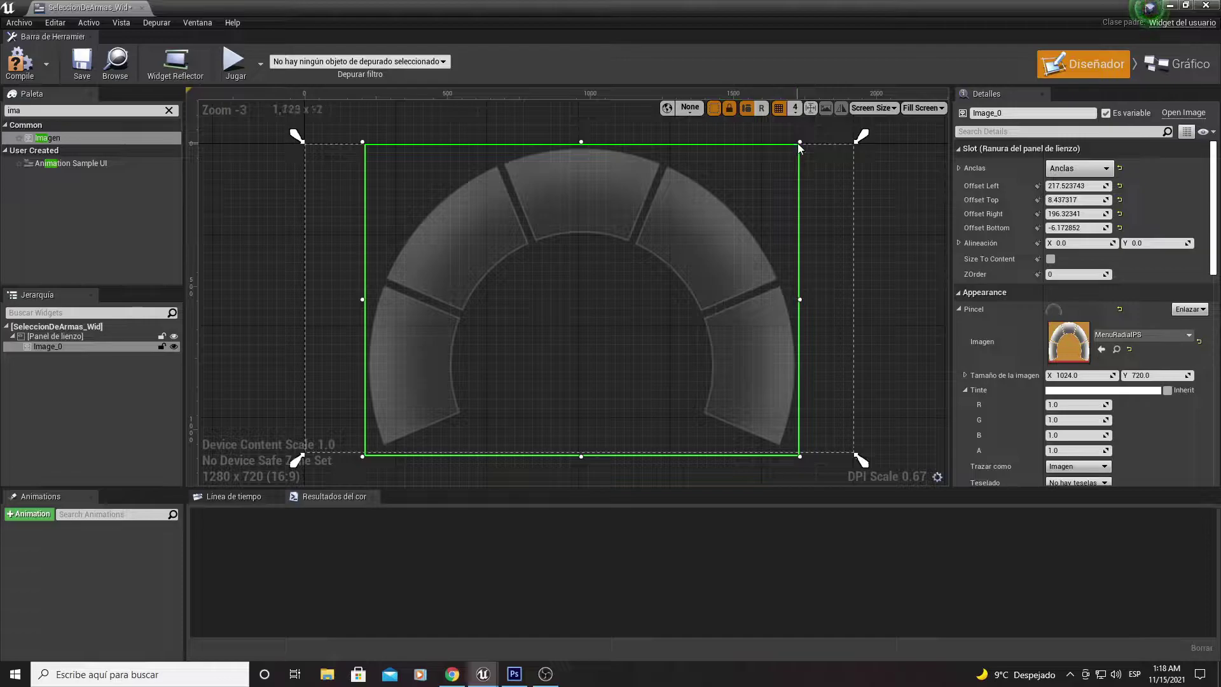
drag(799, 142, 751, 171)
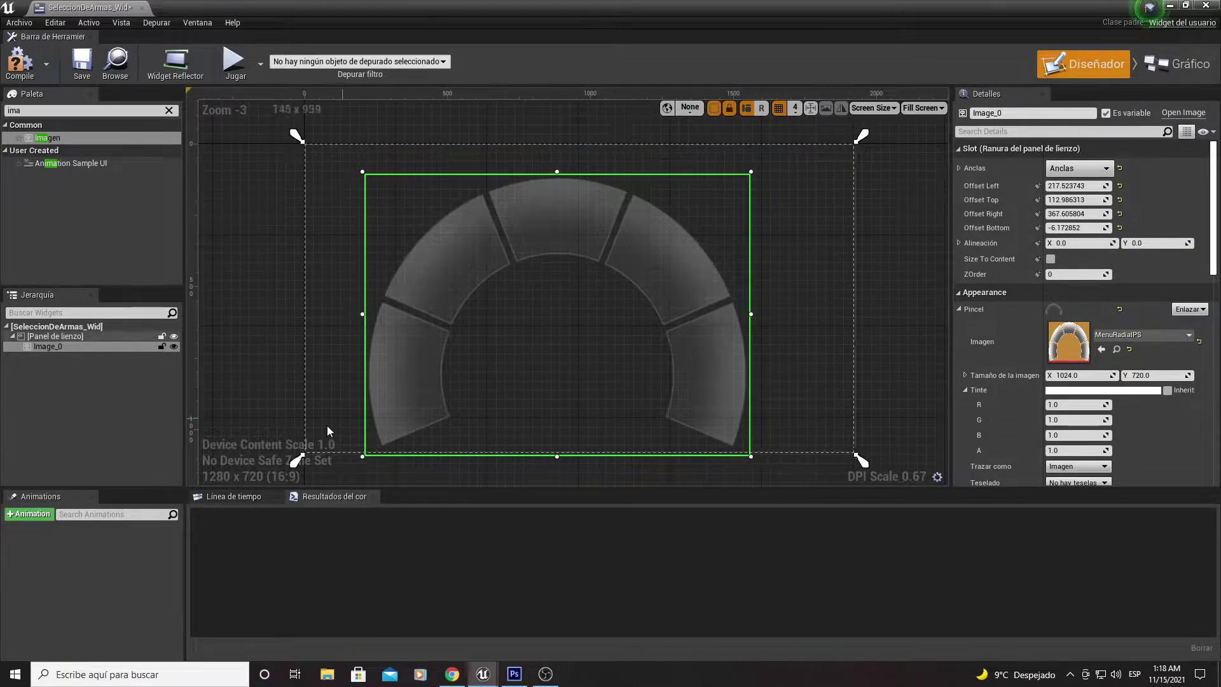
drag(362, 455, 422, 421)
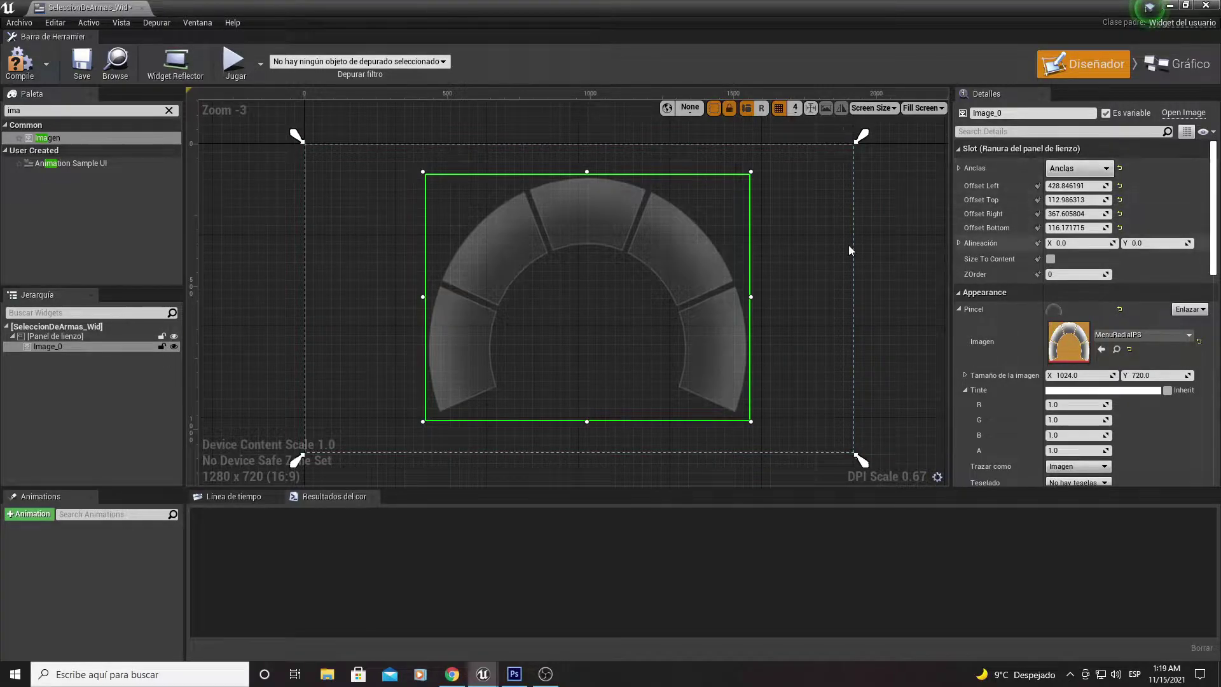
- Fine-tune the radial image so it sits centred, then compile the widget
drag(753, 172, 753, 168)
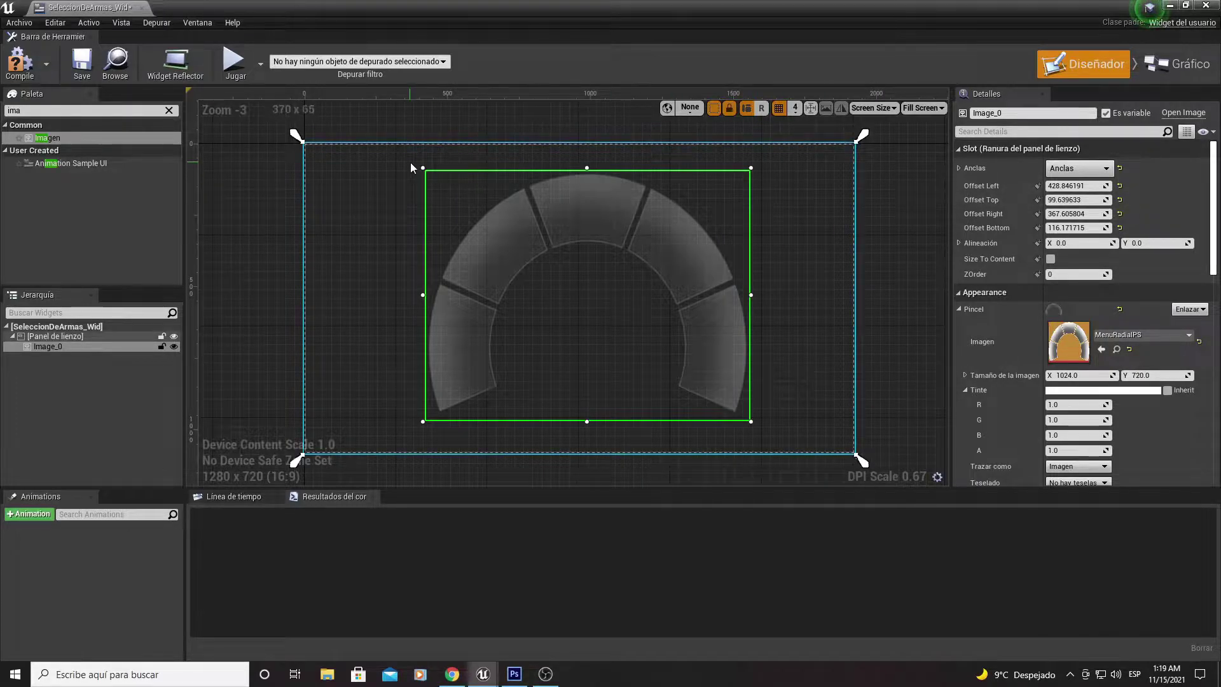
drag(423, 167, 425, 169)
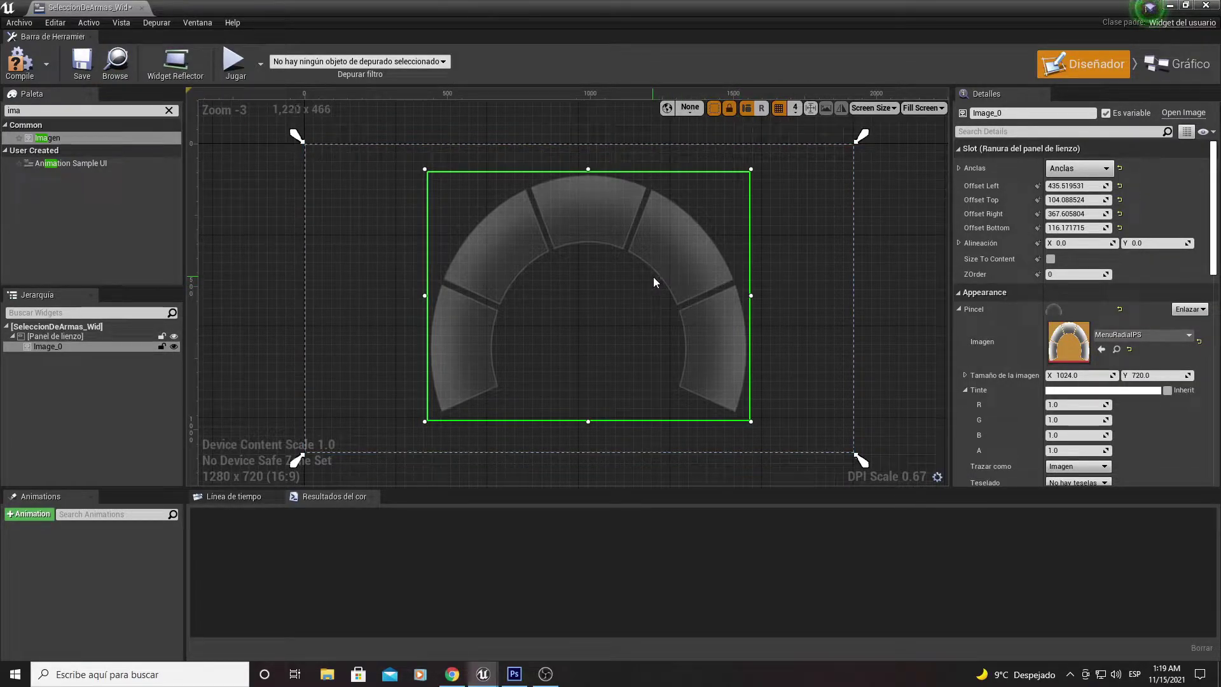
drag(651, 276, 650, 277)
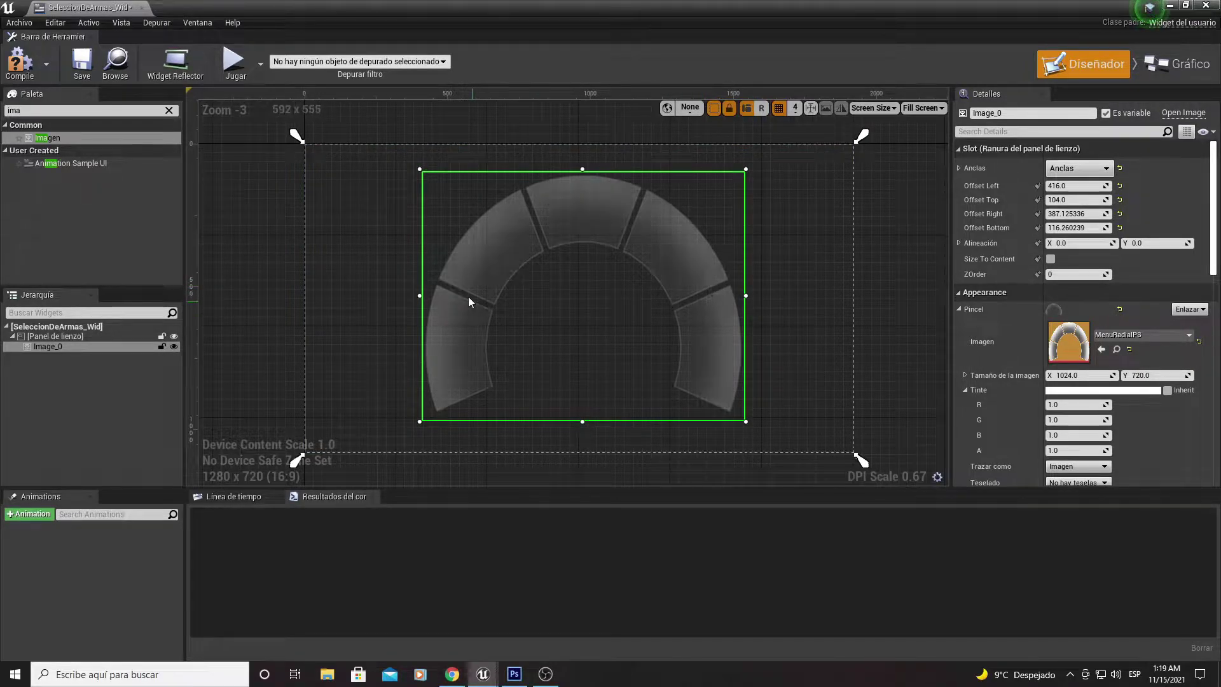
click(19, 62)
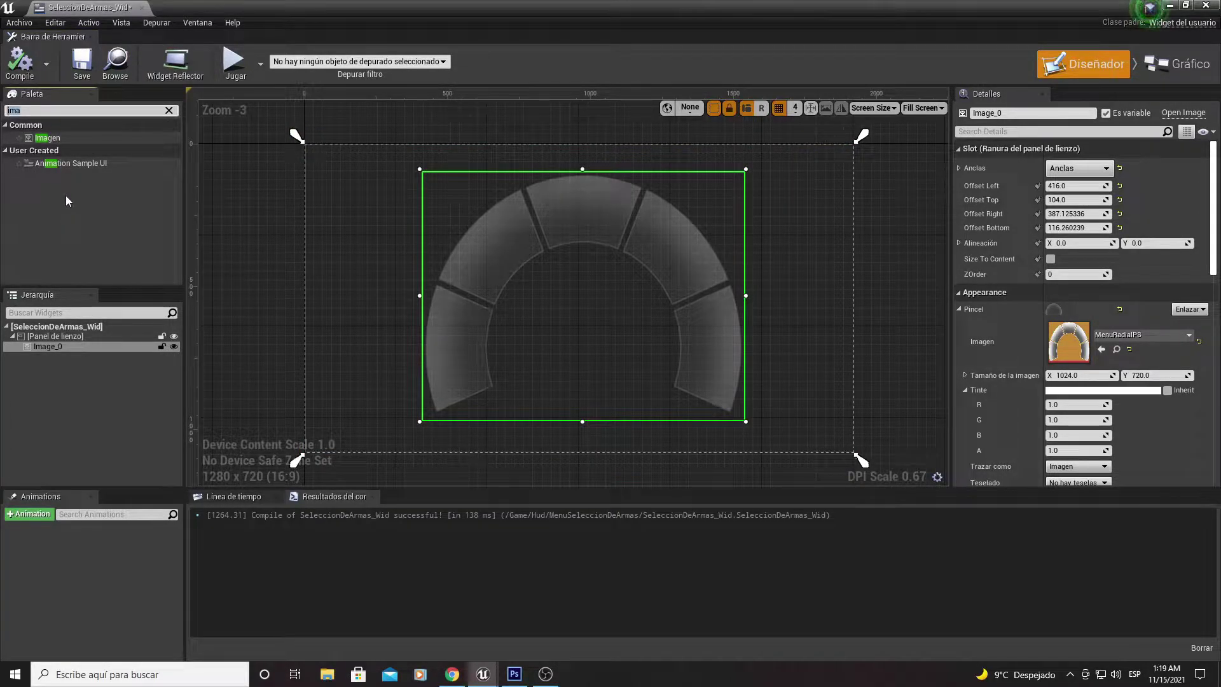
- Add a text block below the radial menu reading 'Programando mi video juego', widened to one line
text(te)
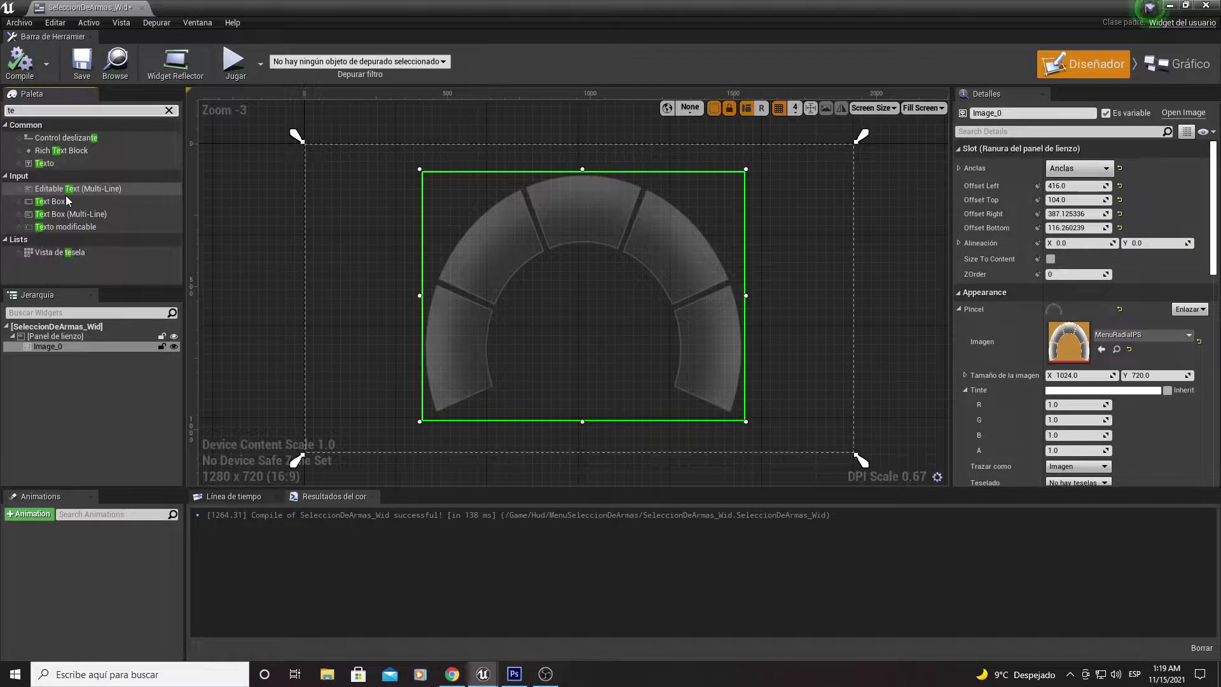
drag(48, 169, 543, 397)
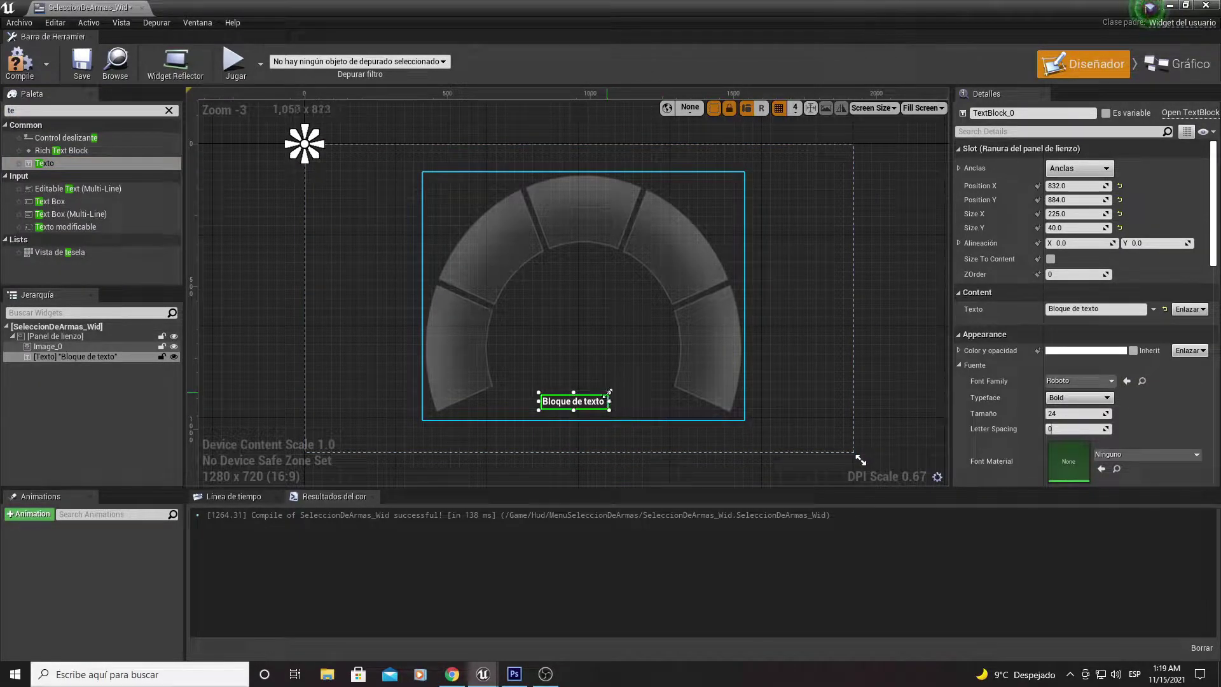
mouse_move(609, 393)
mouse_down()
mouse_move(636, 375)
mouse_move(598, 413)
mouse_up()
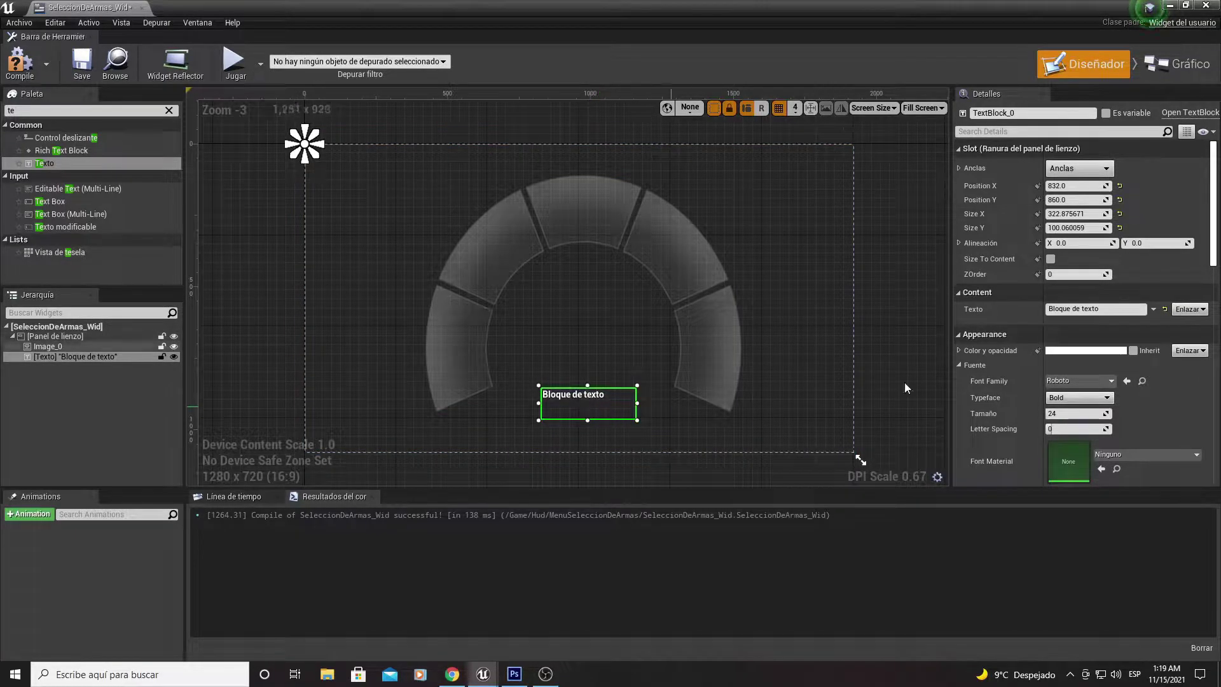
click(1105, 310)
text(Programando mi video)
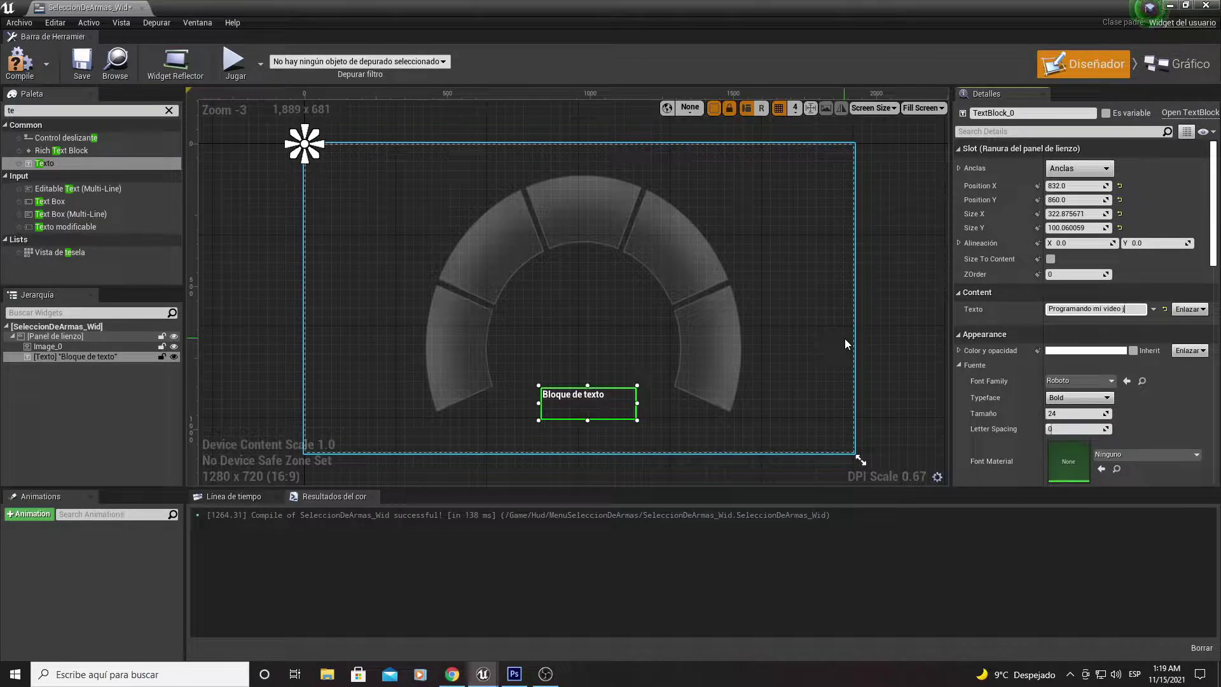
text(uego)
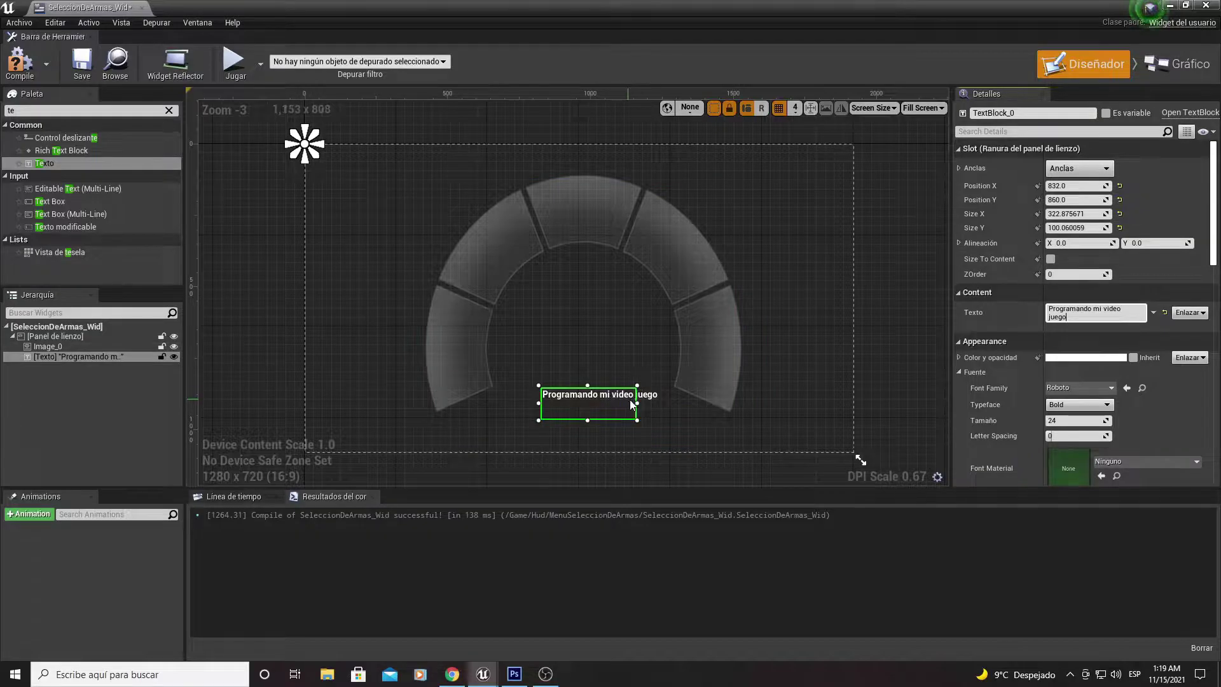
mouse_move(636, 403)
mouse_down()
mouse_move(669, 405)
mouse_move(625, 405)
mouse_up()
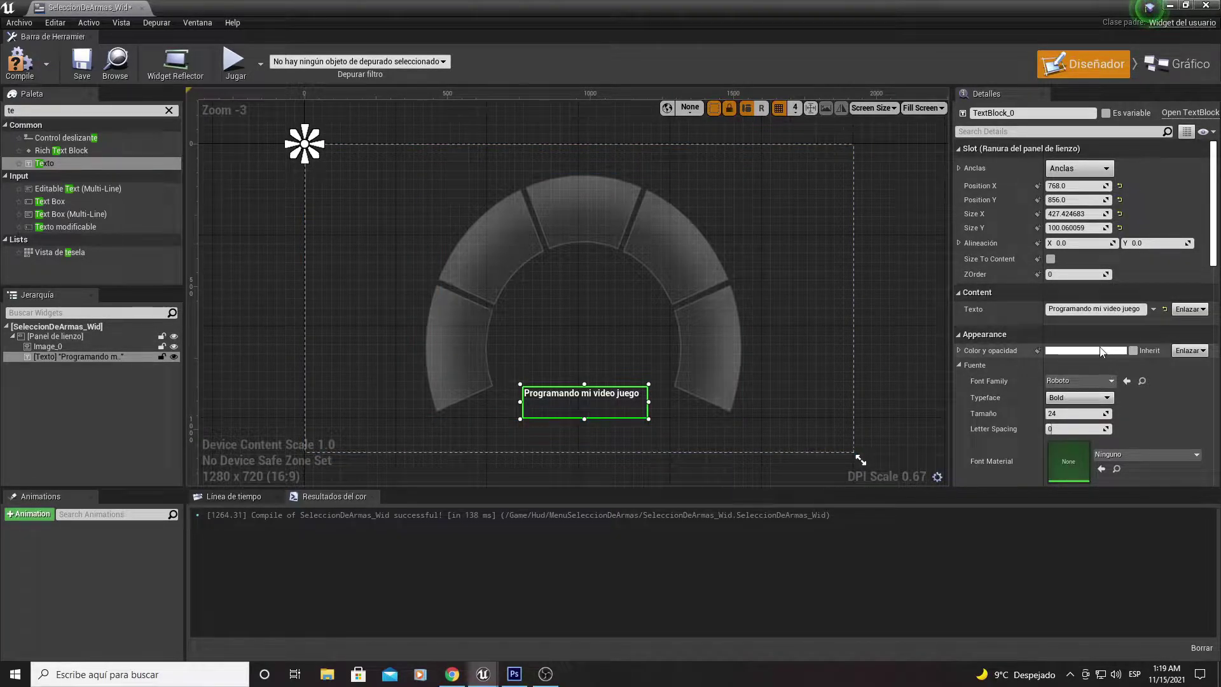
- Set the caption's font size to 40 and widen the text block
click(1089, 414)
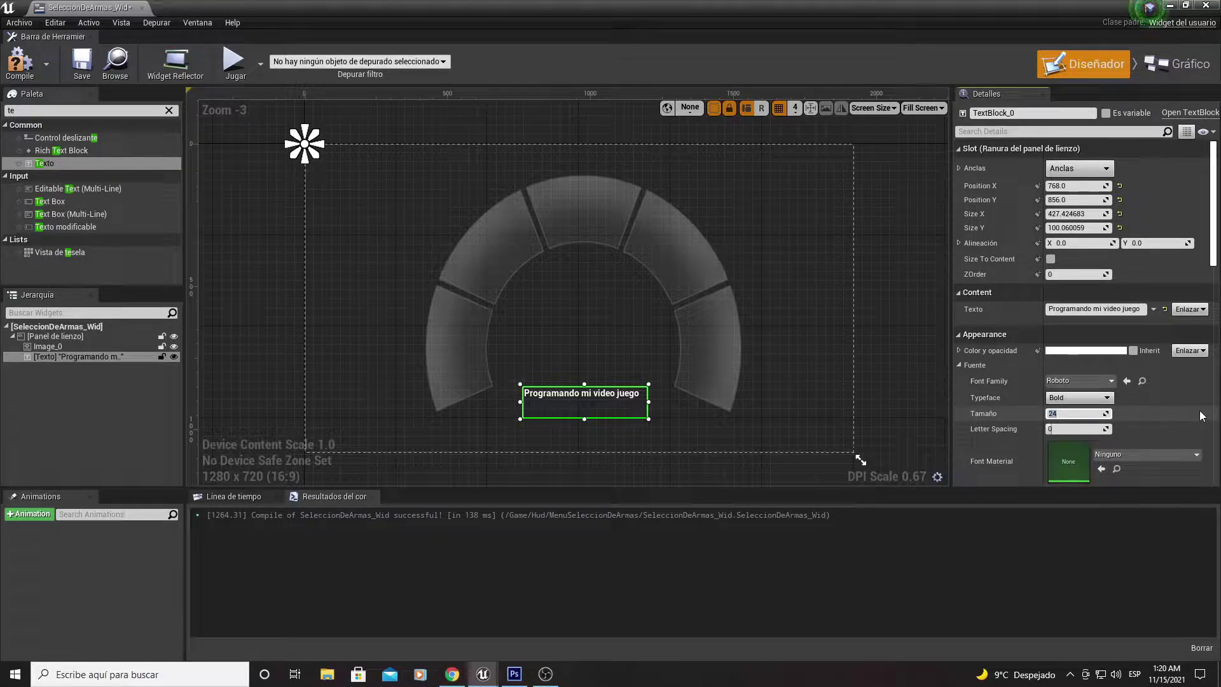
text(36)
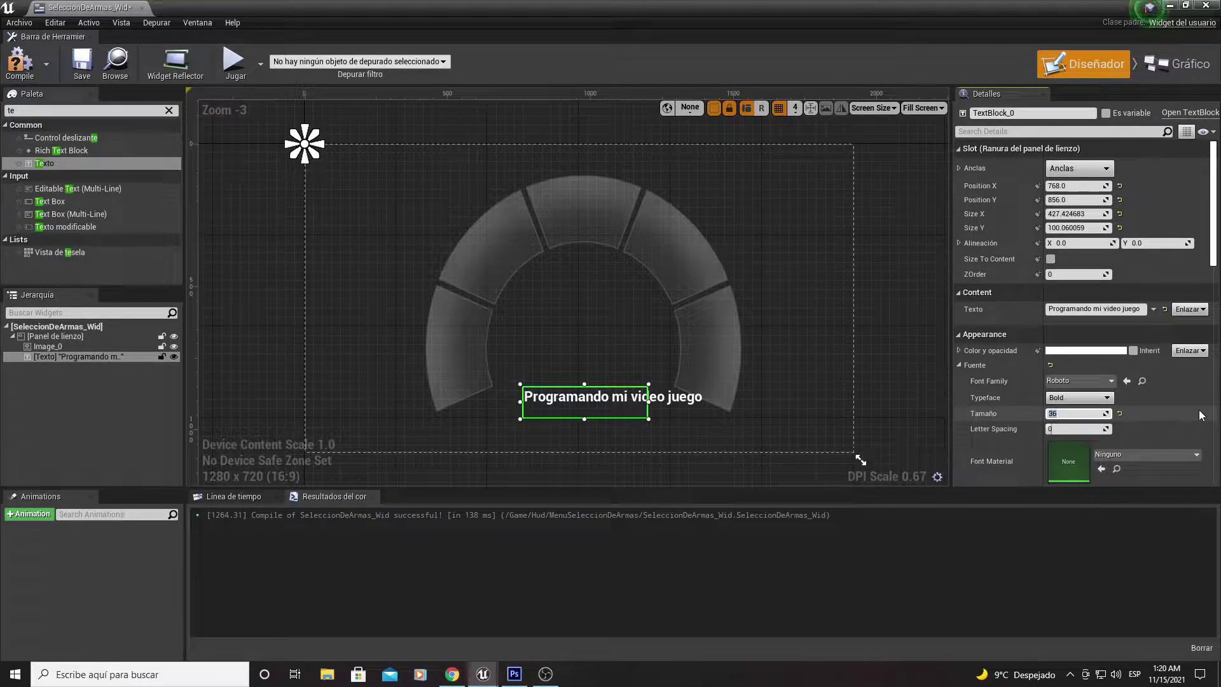
text(40)
key(Return)
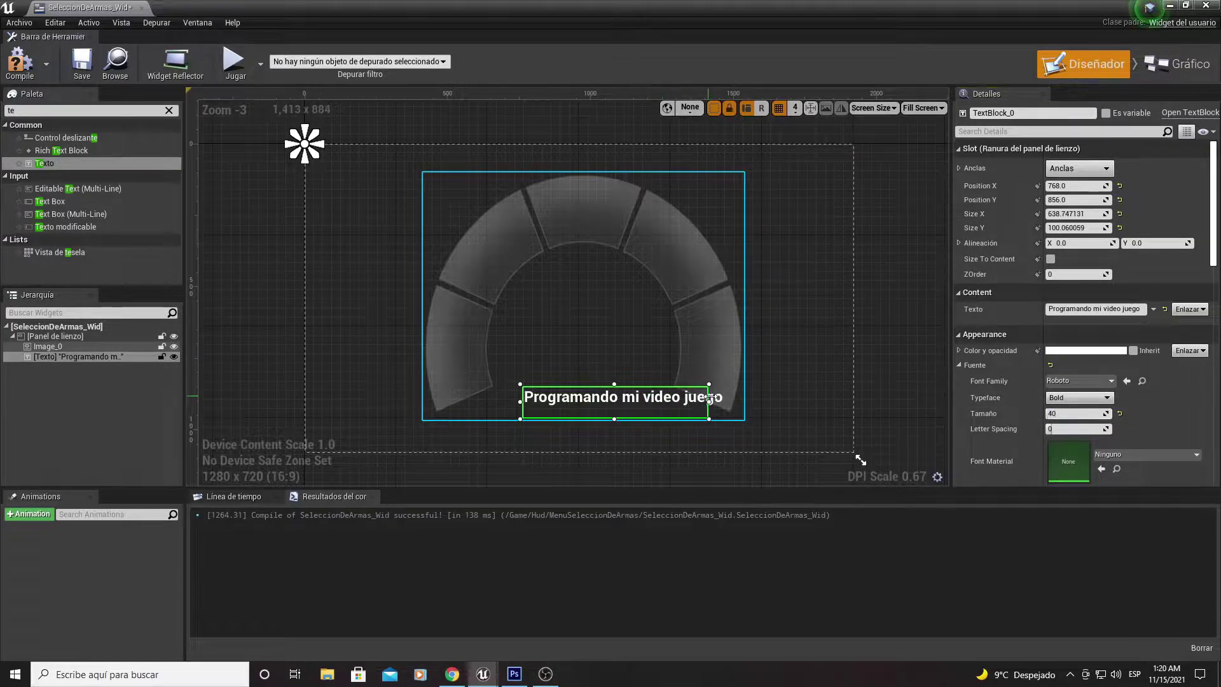
mouse_move(648, 401)
mouse_down()
mouse_move(721, 401)
mouse_move(655, 402)
mouse_up()
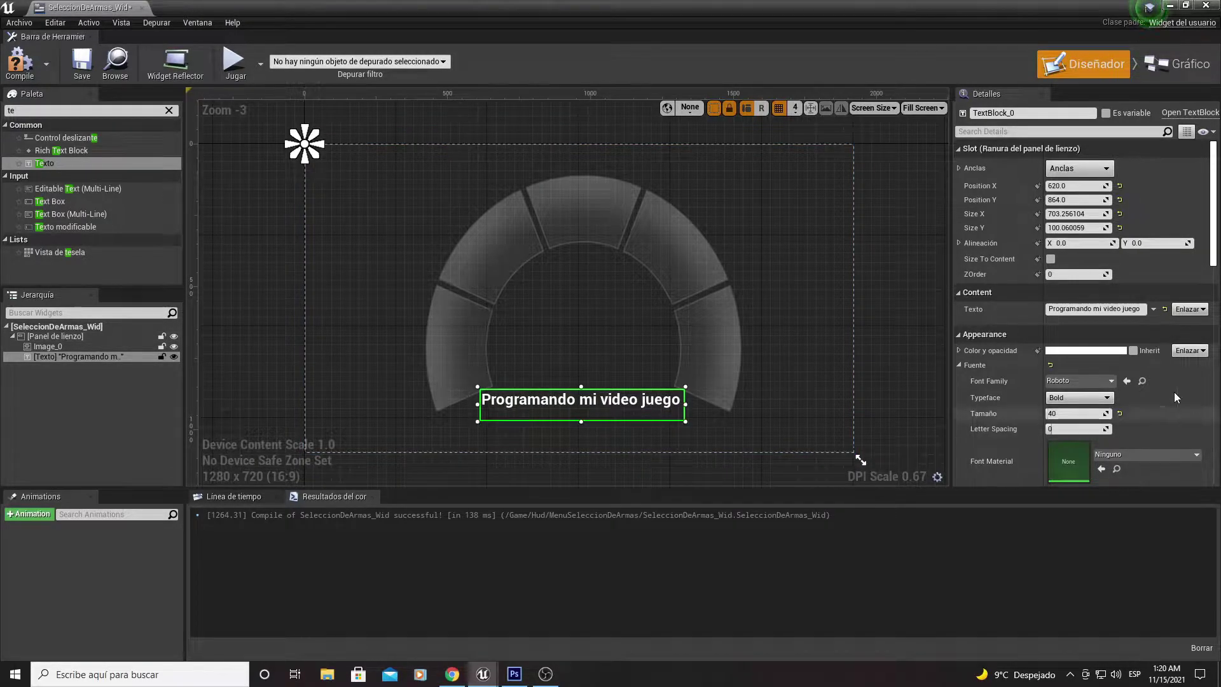
- Change the caption typeface to Bold Italic and nudge it slightly right
click(1075, 400)
click(1055, 440)
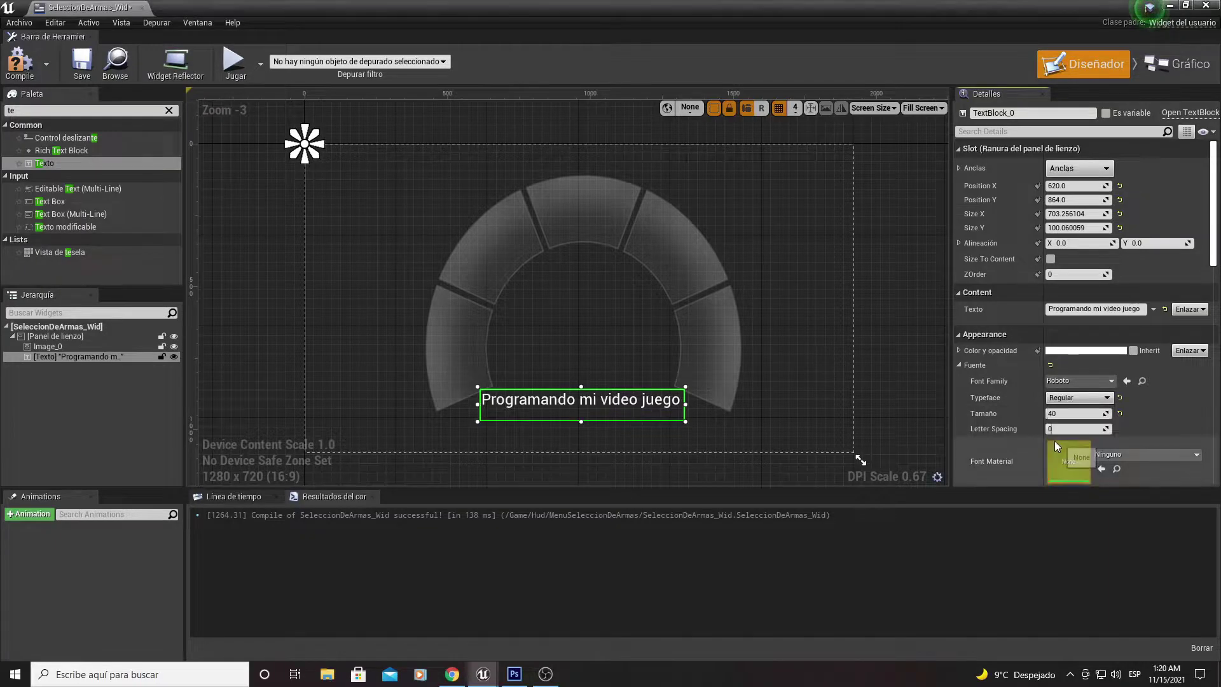
click(1069, 400)
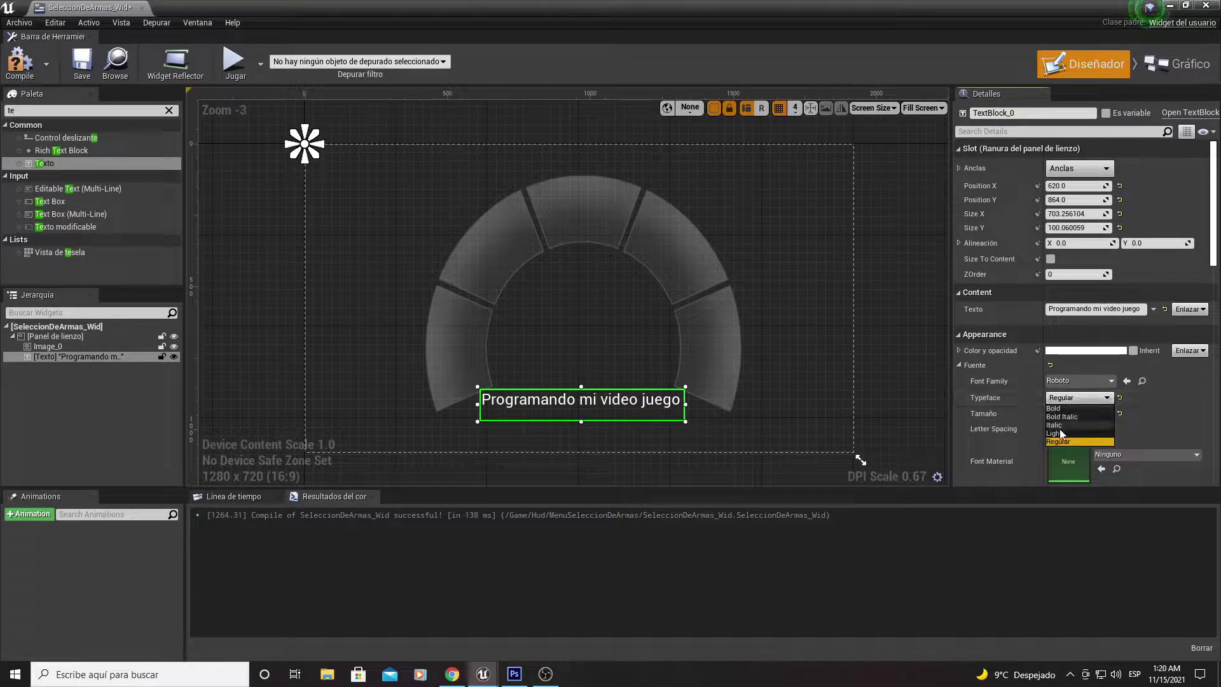
click(1054, 433)
click(1075, 397)
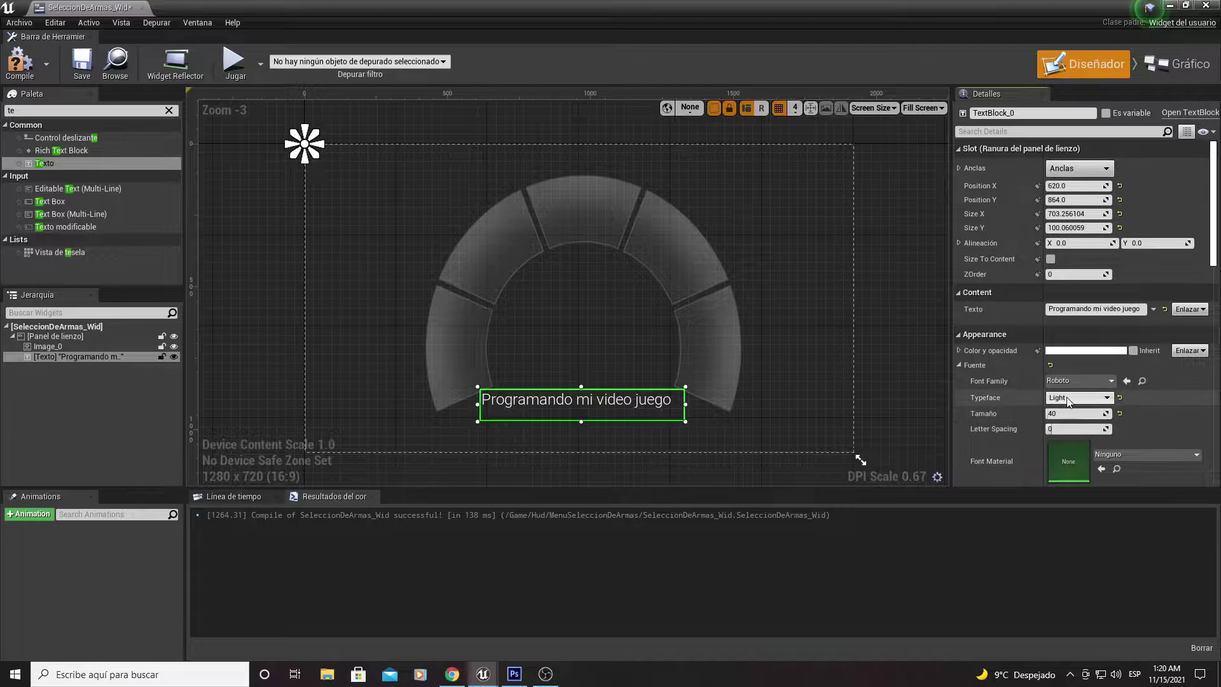
click(1063, 426)
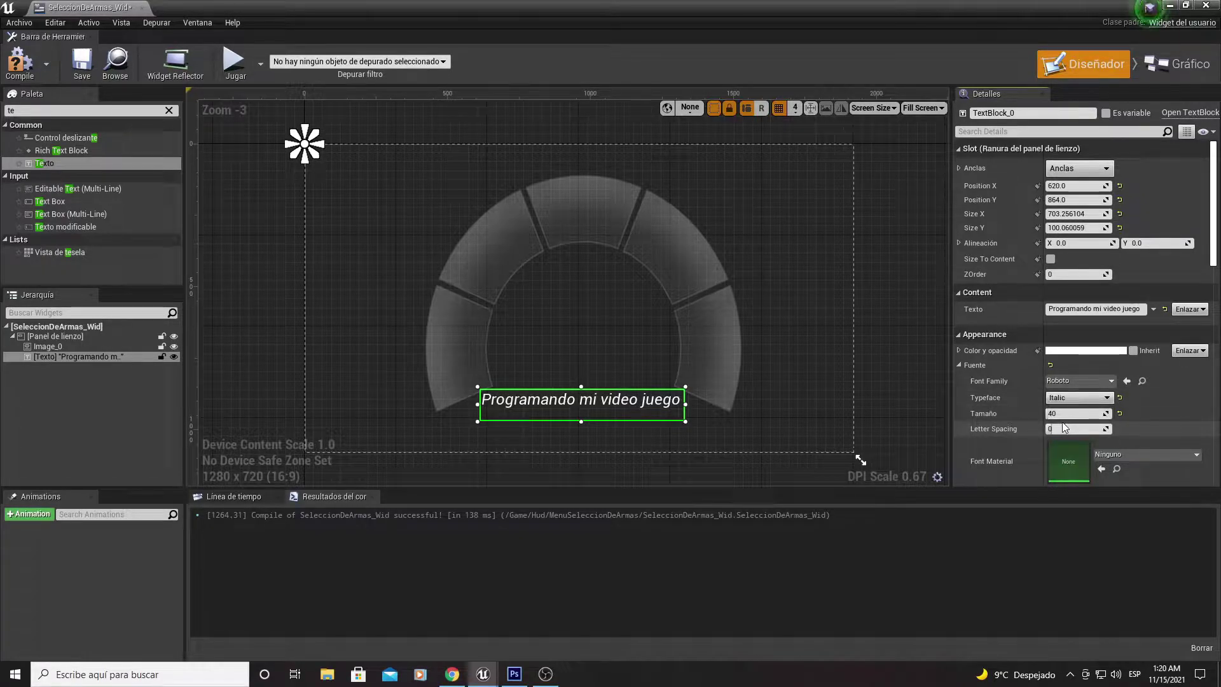
click(1057, 399)
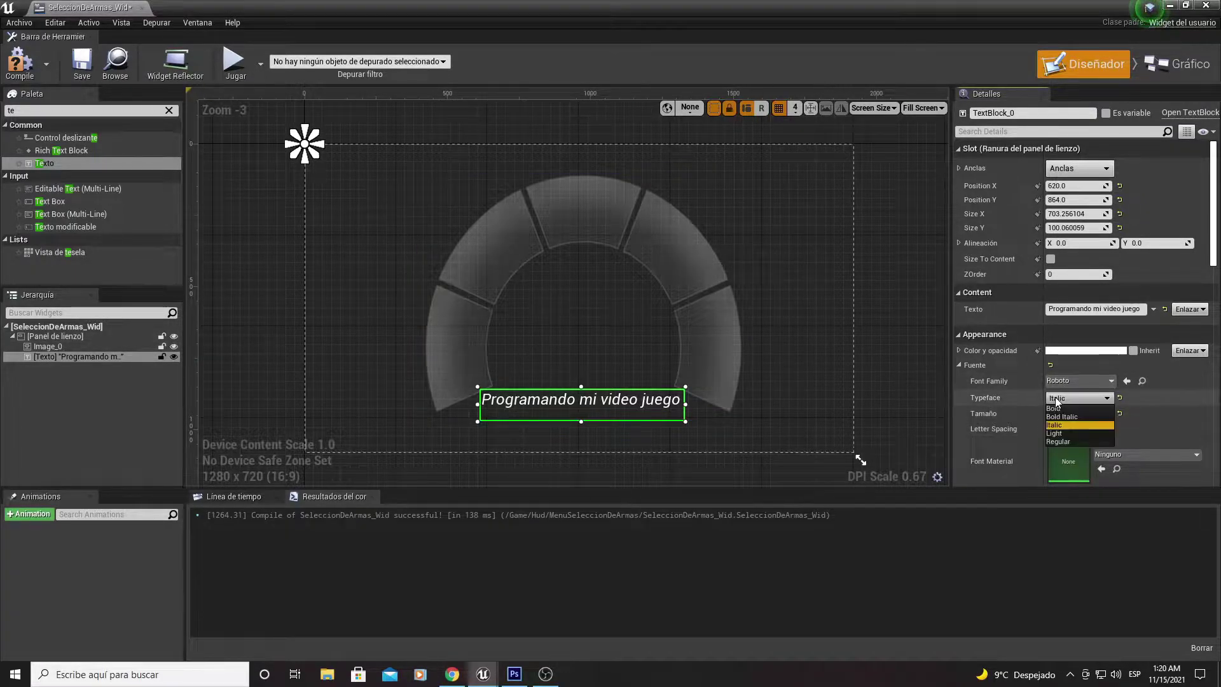
click(1060, 416)
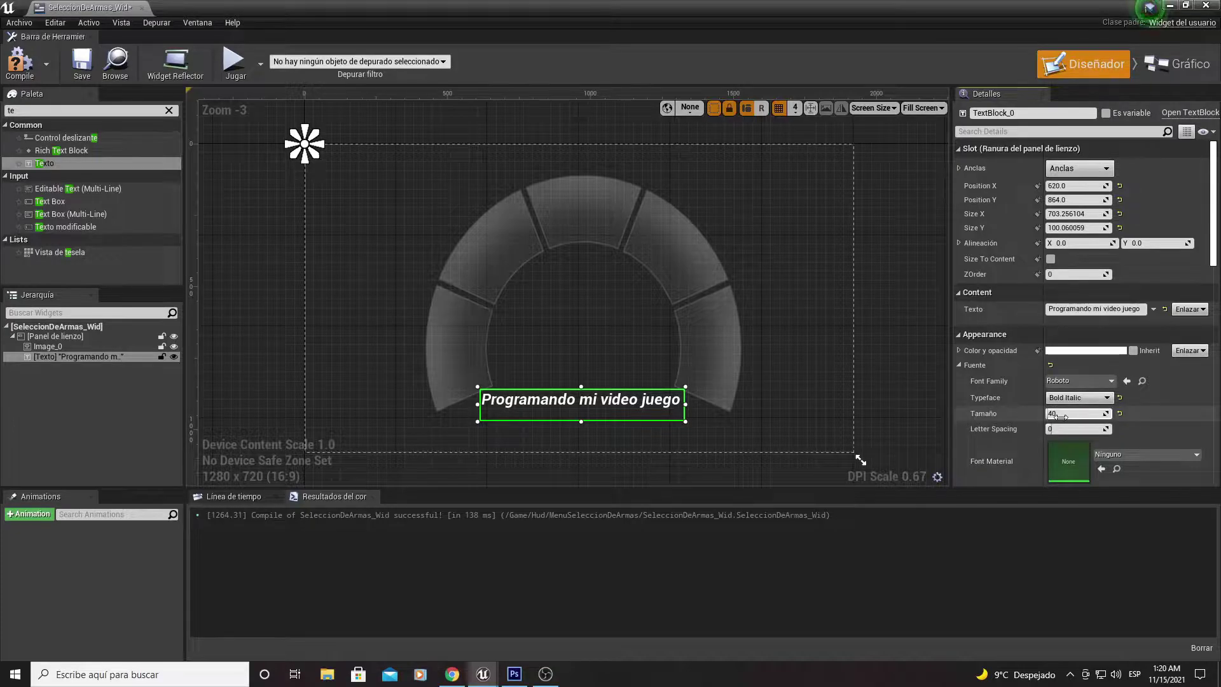
drag(603, 400, 606, 406)
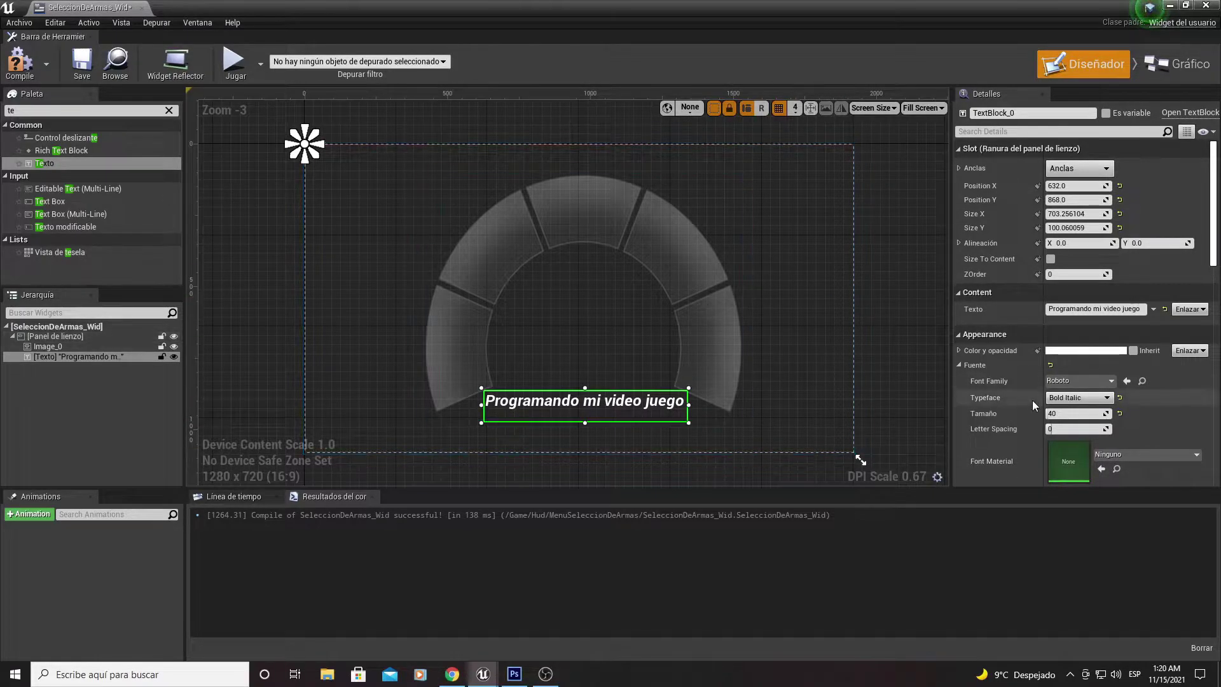
- Colour the caption translucent green, hex 0EFF0026 with alpha 0.14
click(1085, 352)
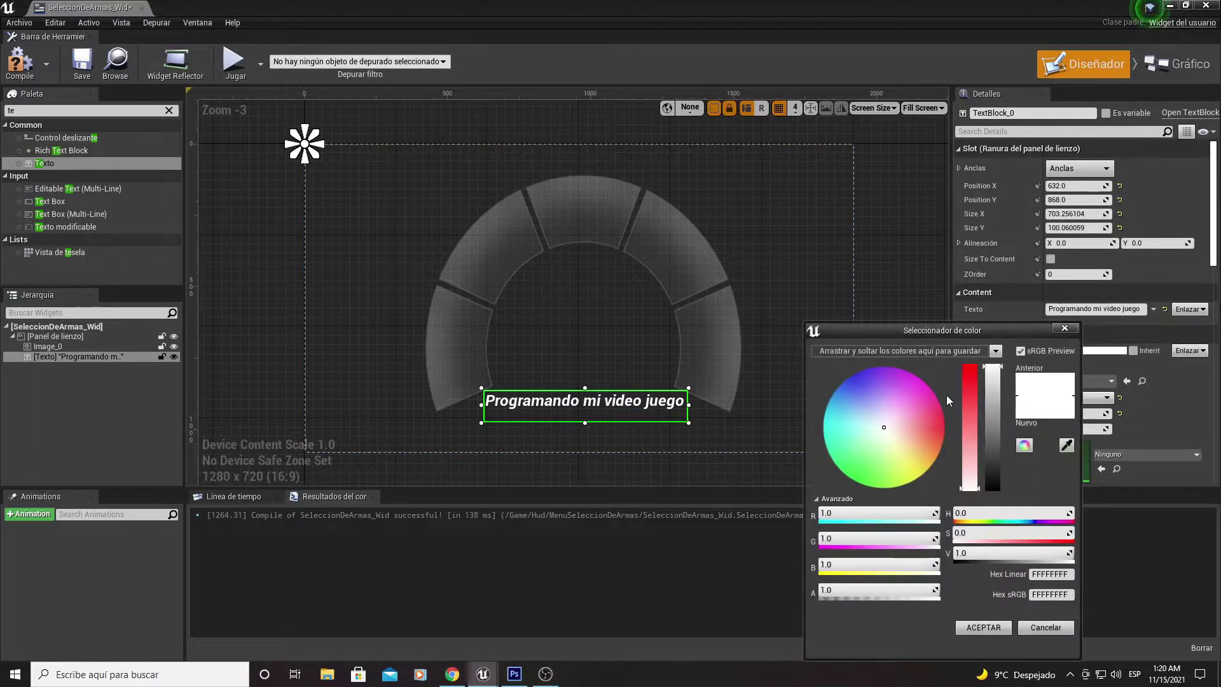
drag(897, 430, 867, 486)
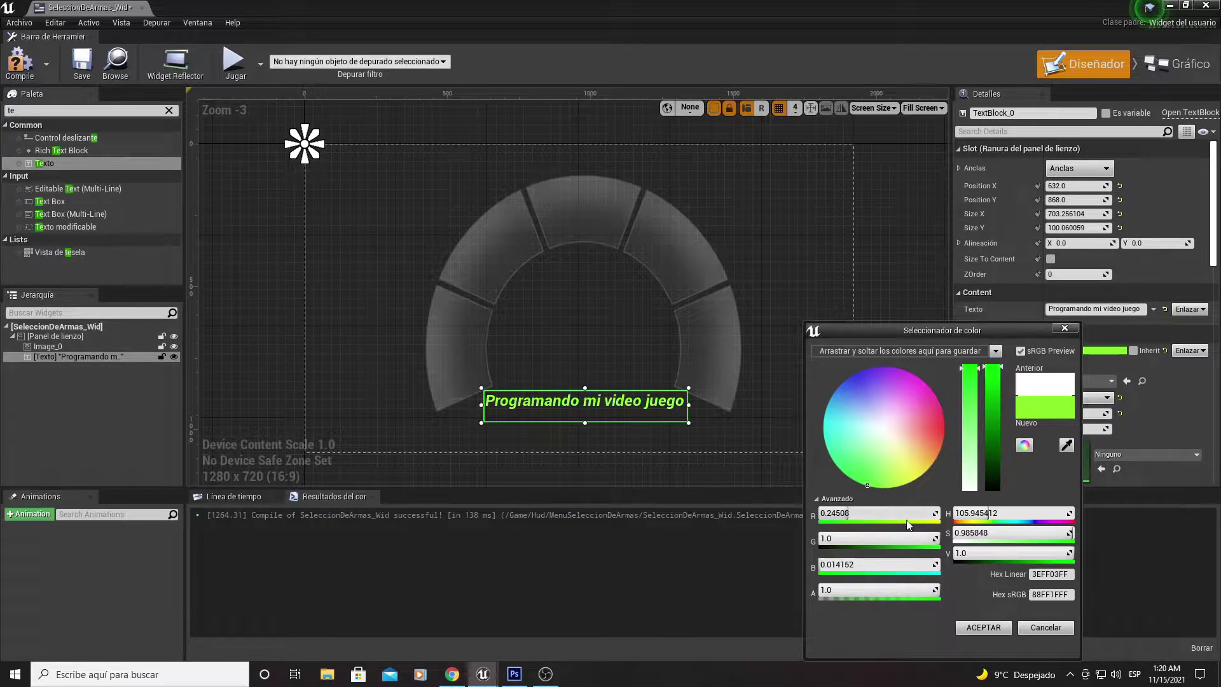
drag(928, 586, 833, 591)
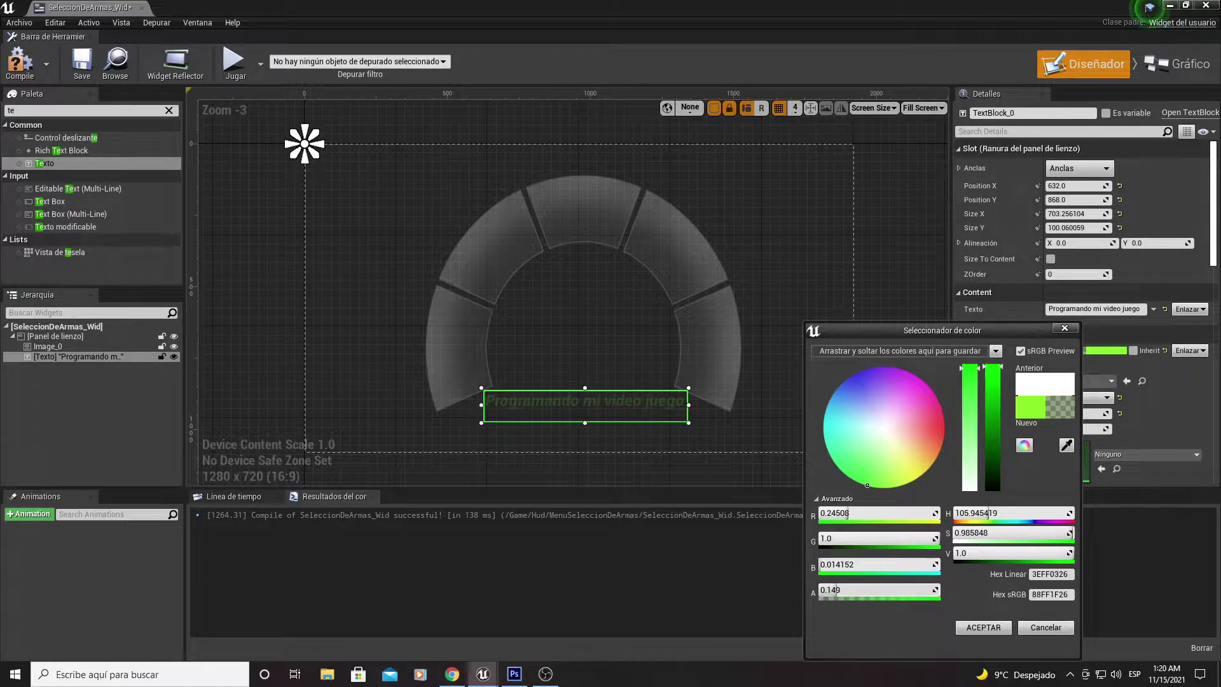
mouse_move(881, 438)
mouse_down()
mouse_move(834, 373)
mouse_move(862, 469)
mouse_move(851, 363)
mouse_move(860, 489)
mouse_up()
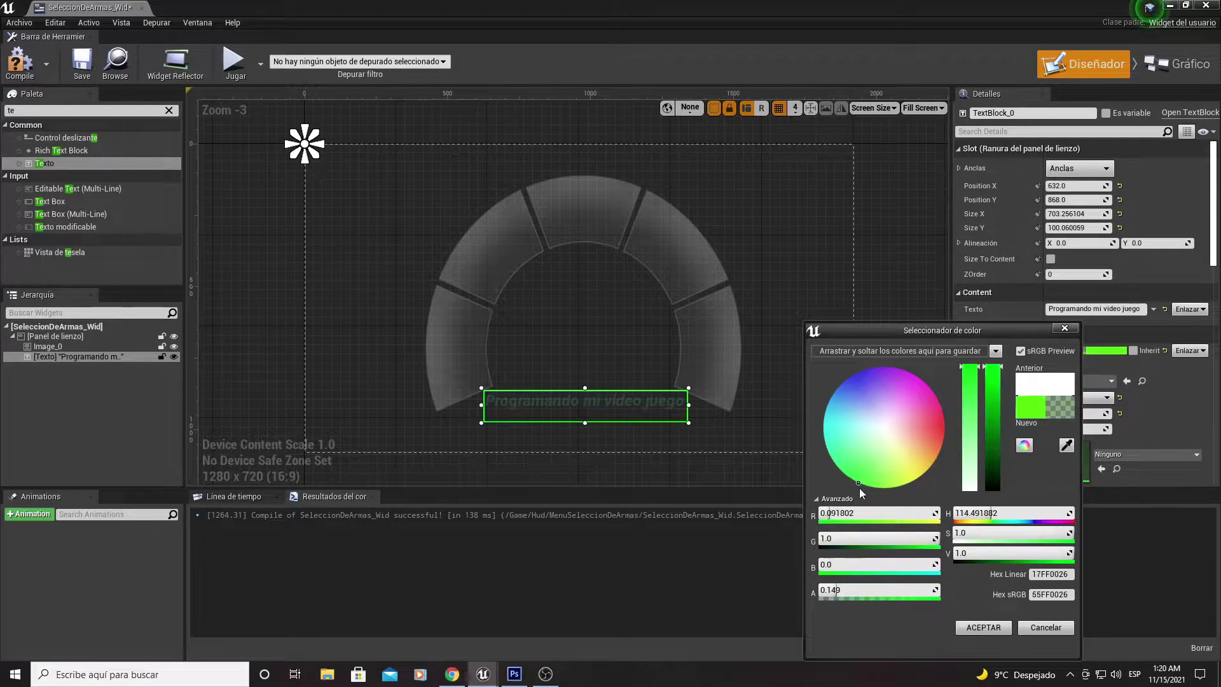
mouse_move(860, 488)
mouse_down()
mouse_move(884, 489)
mouse_move(857, 483)
mouse_up()
click(976, 628)
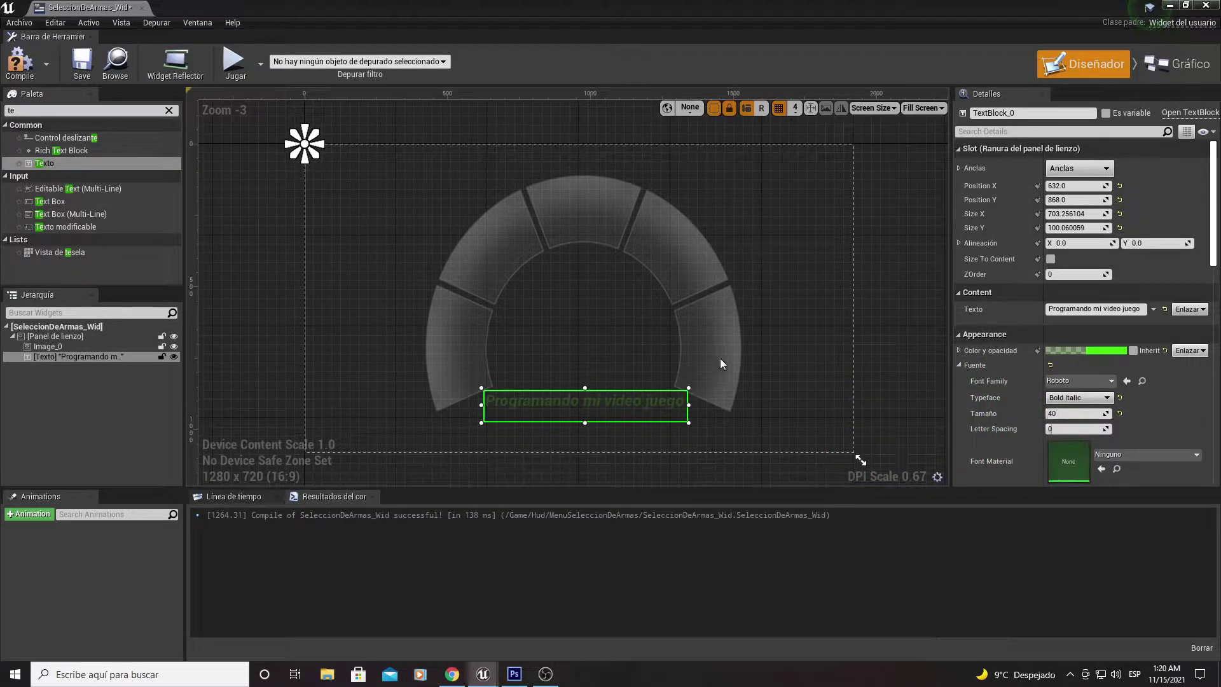
click(757, 337)
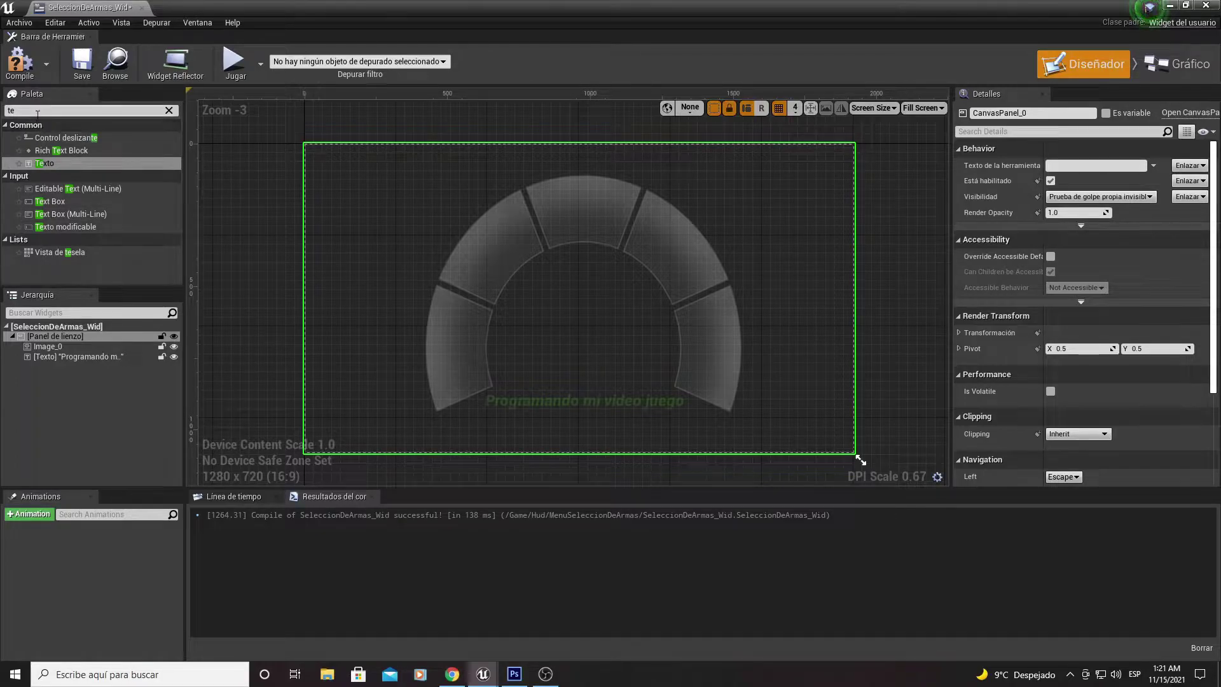
- Drag a Botón onto the canvas and size it over the upper-left segment (about 213x191 at 548, 284)
click(15, 111)
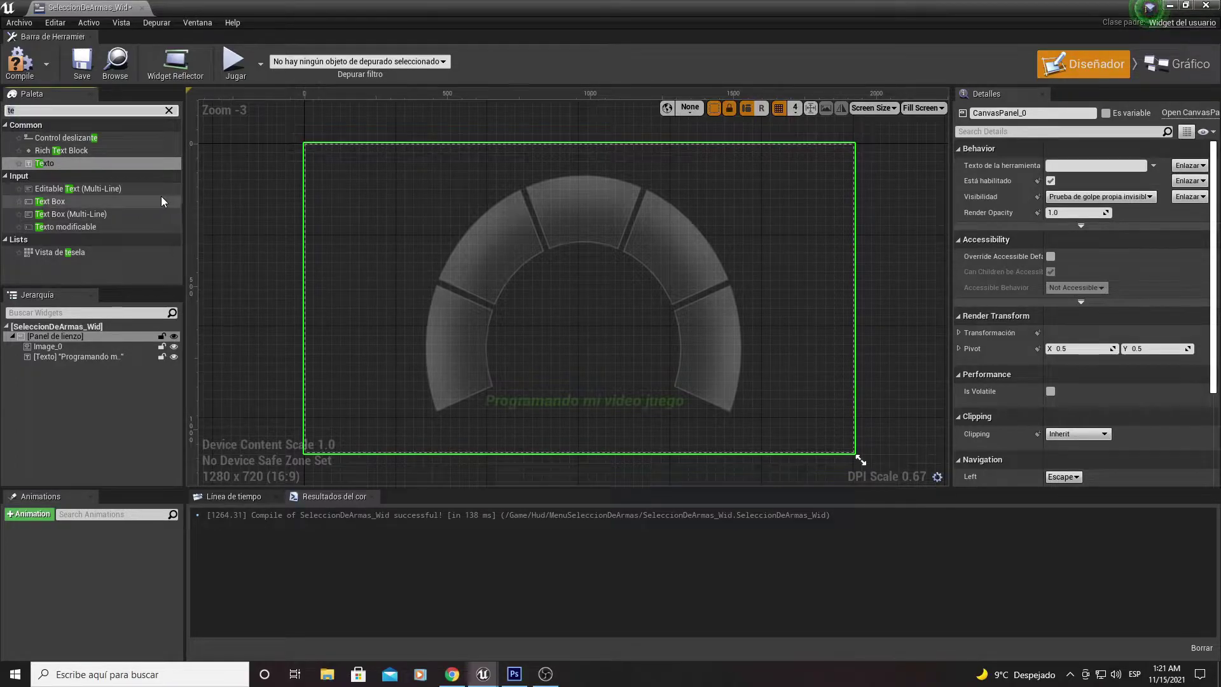
text(bo)
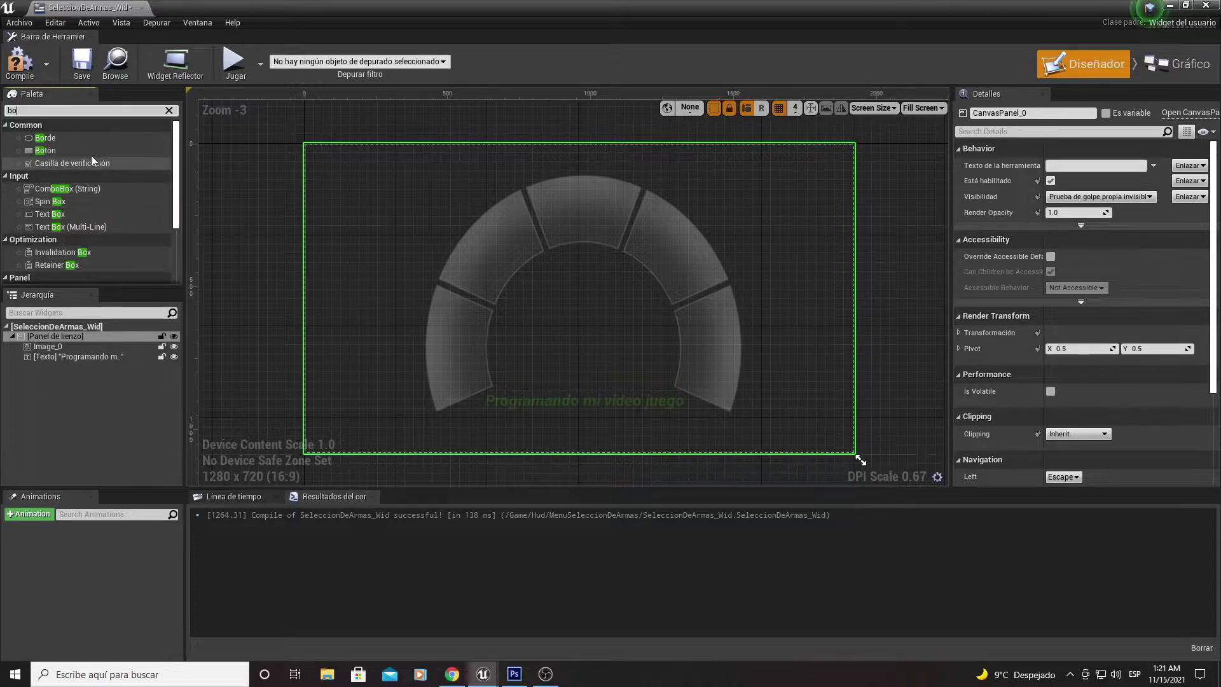
mouse_move(32, 148)
mouse_down()
mouse_move(412, 242)
mouse_move(477, 247)
mouse_up()
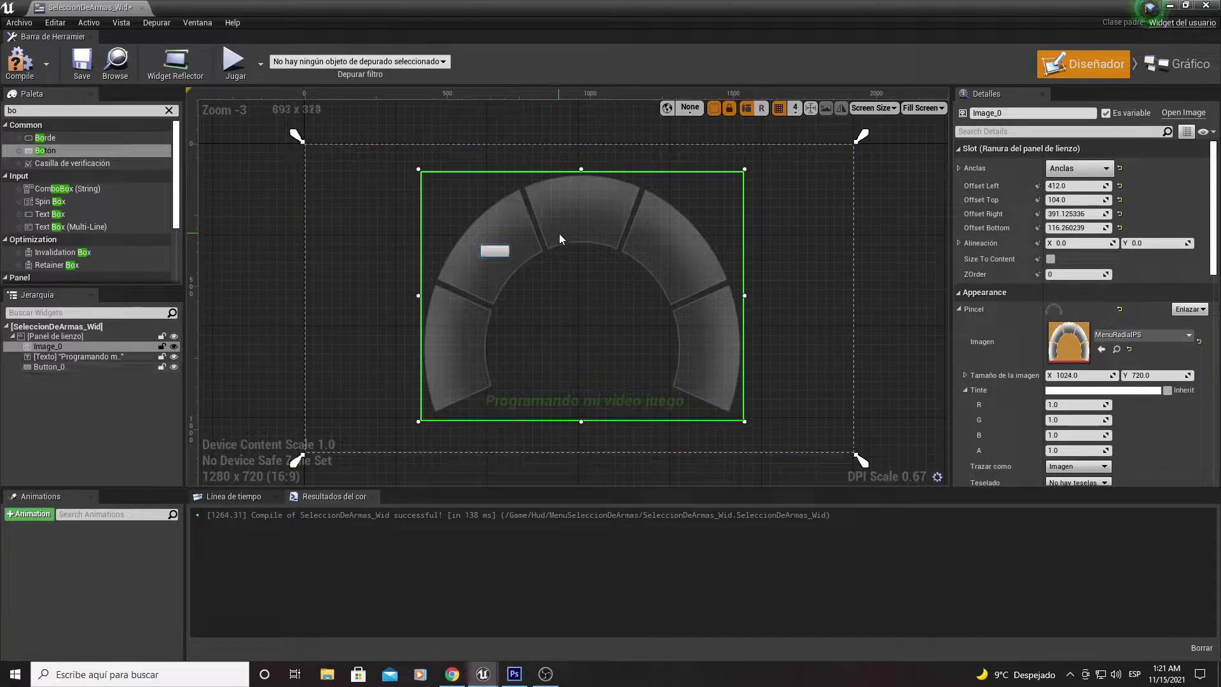
key(ctrl+z)
key(ctrl+z)
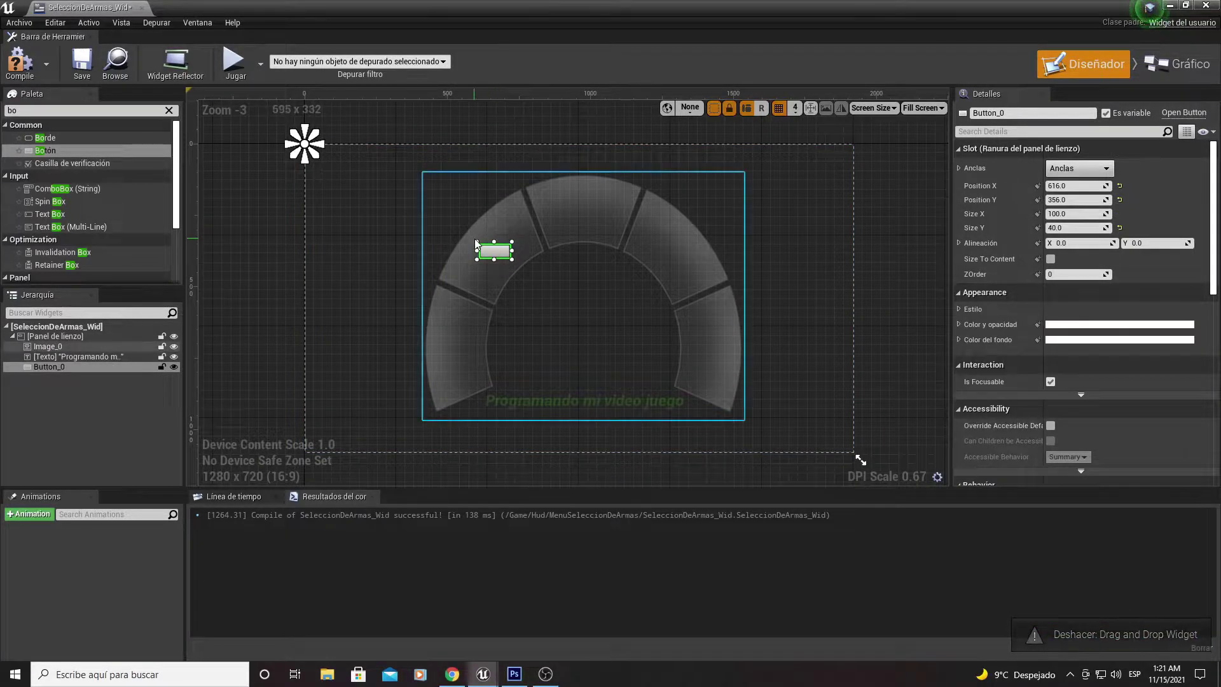
drag(475, 242, 467, 223)
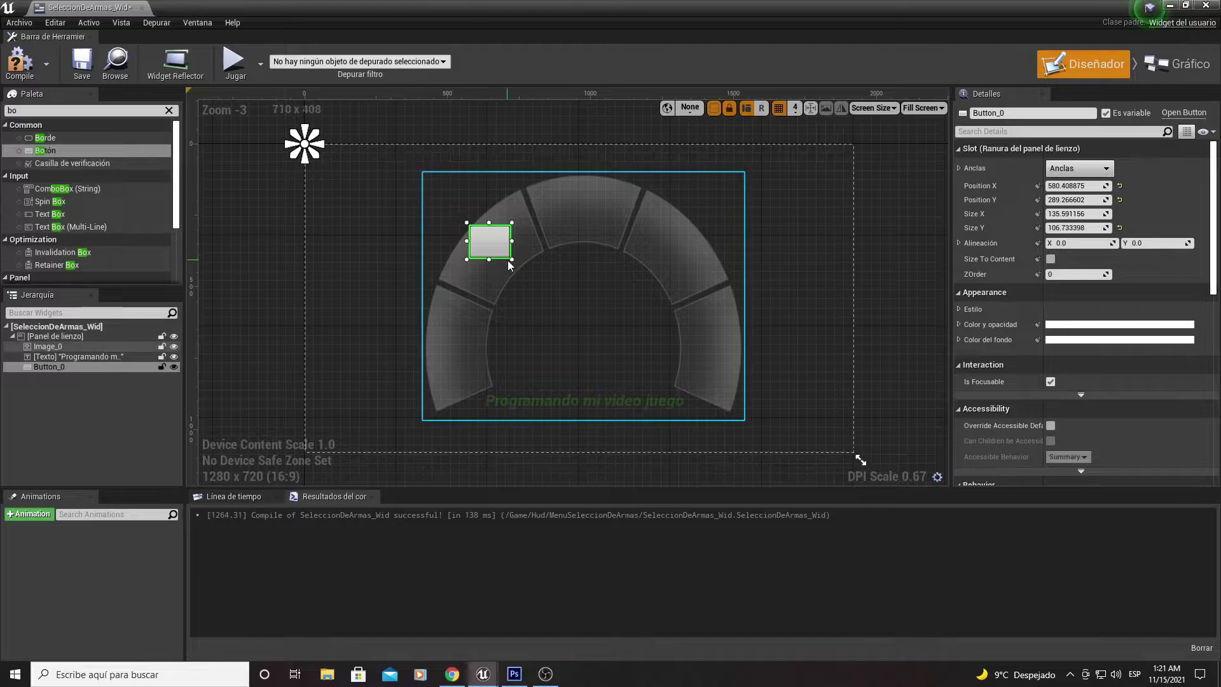
mouse_move(509, 259)
mouse_down()
mouse_move(522, 278)
mouse_move(456, 283)
mouse_move(493, 262)
mouse_up()
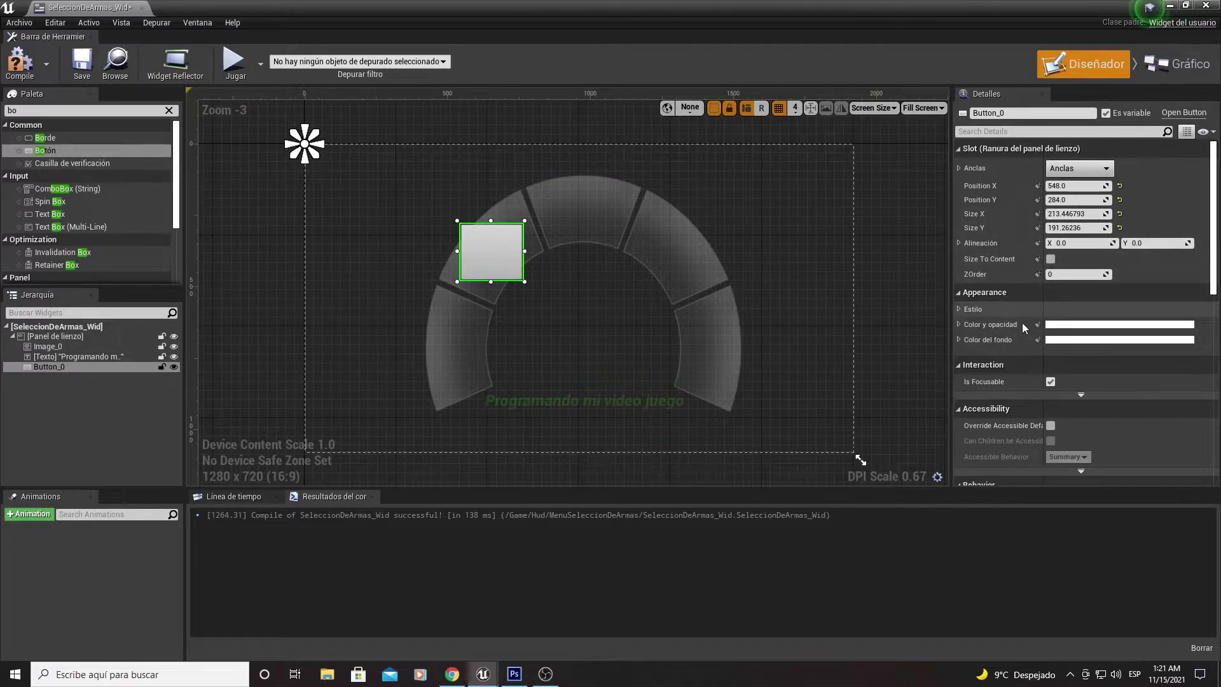
- Set Button_0's background colour to a nearly transparent green (alpha 0.07), discarding a trial tint
click(1067, 329)
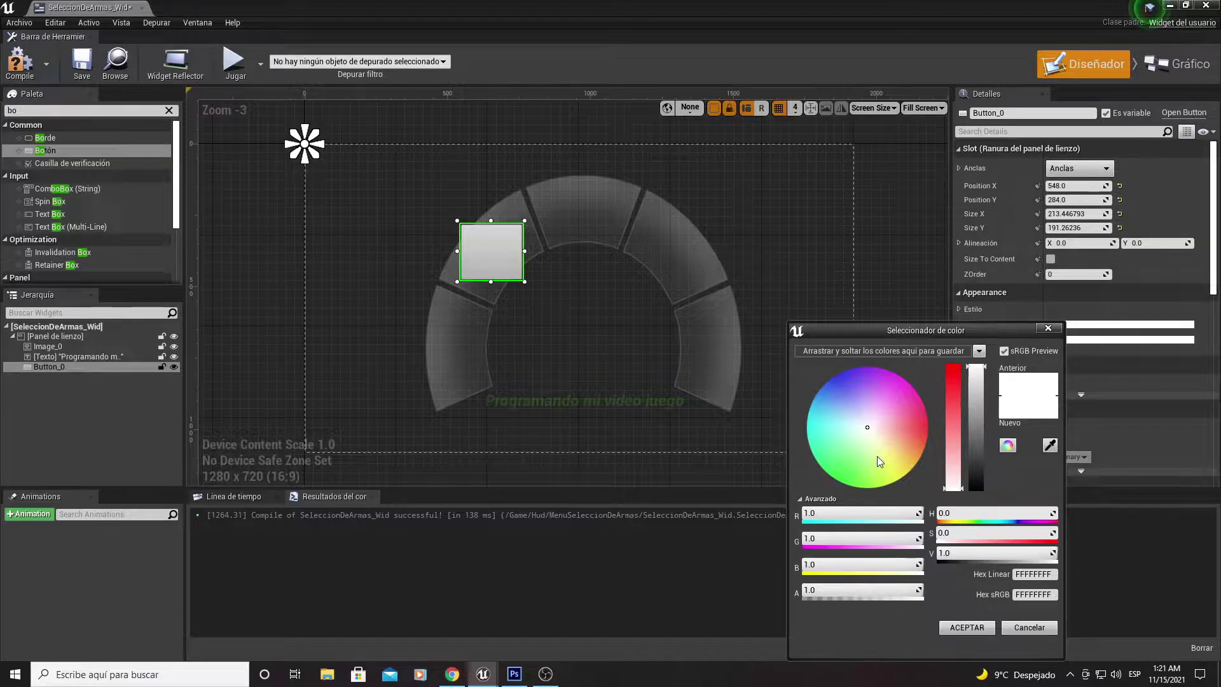
drag(866, 474, 859, 507)
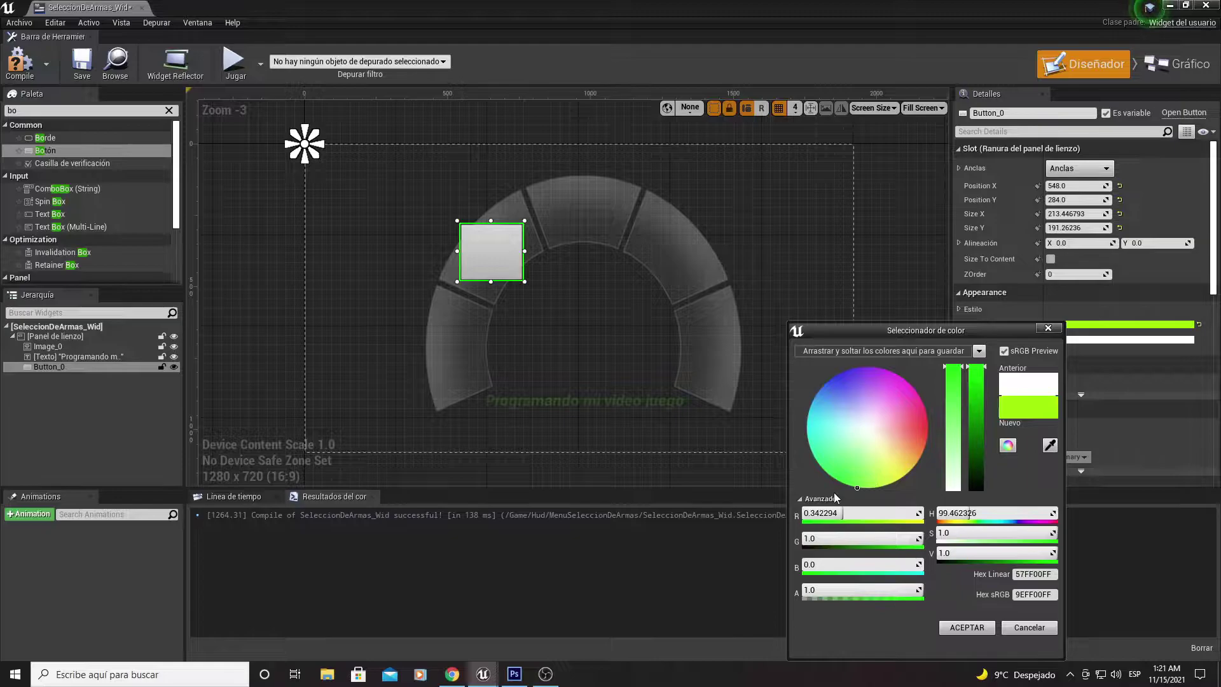
click(1026, 630)
click(1056, 339)
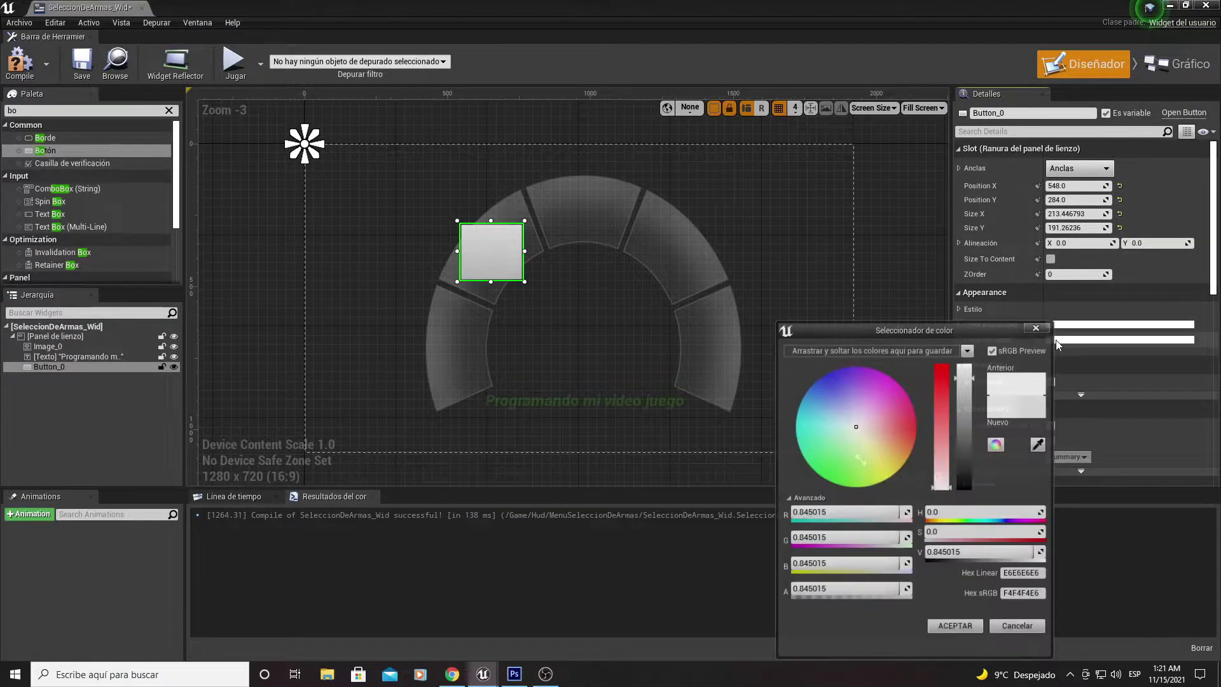
drag(812, 457, 838, 512)
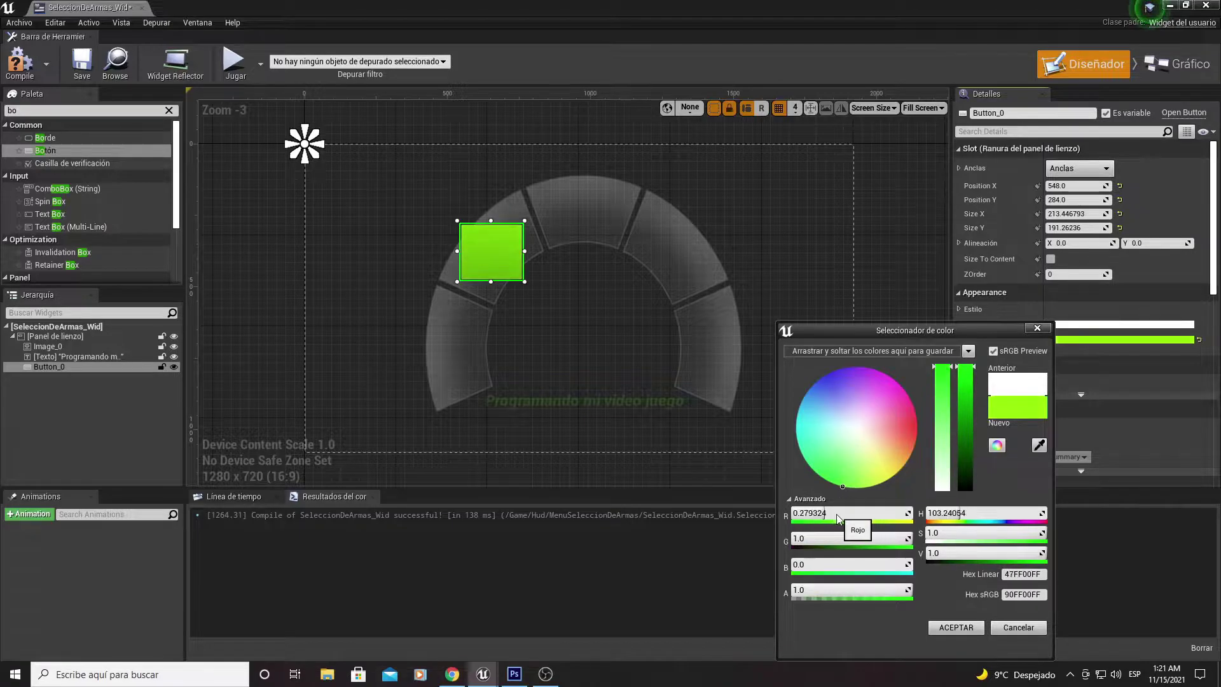
drag(865, 594, 817, 591)
text(0.07)
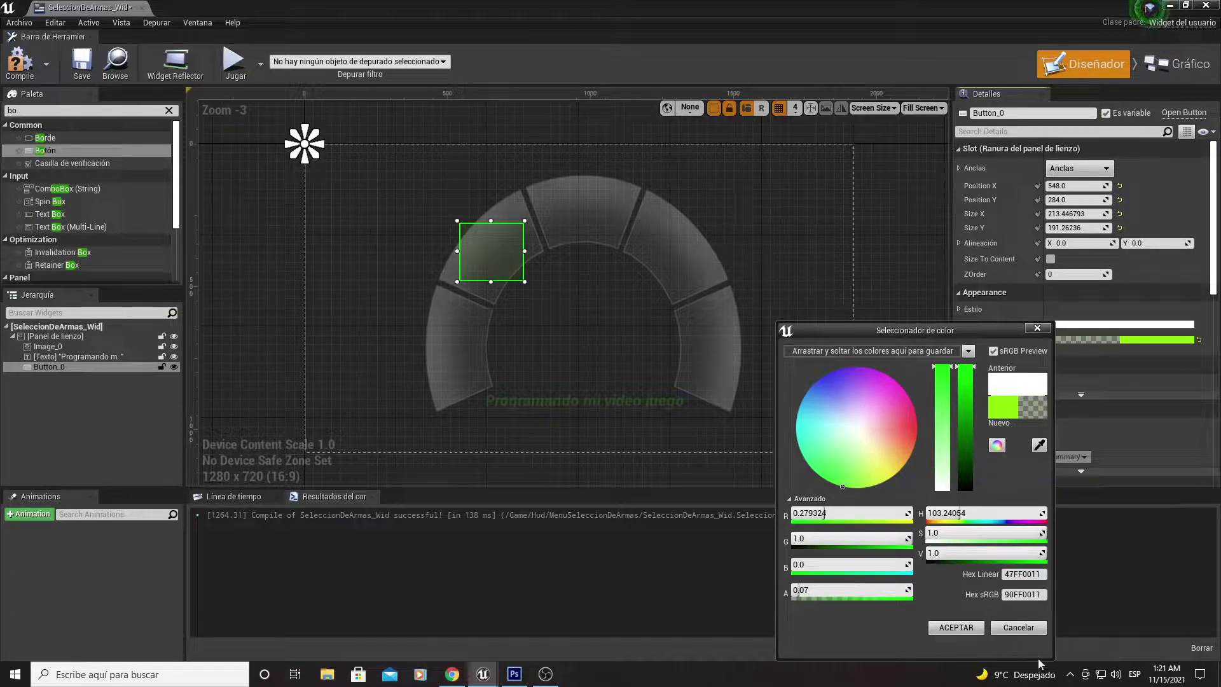
click(947, 629)
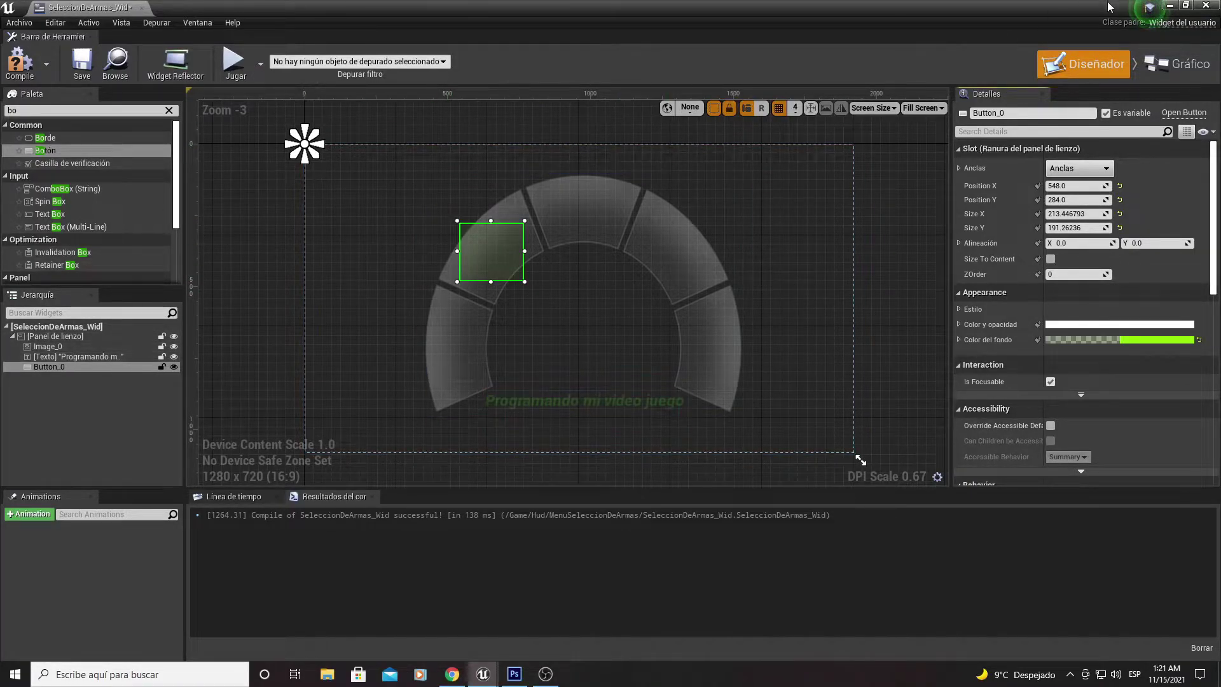
click(1008, 115)
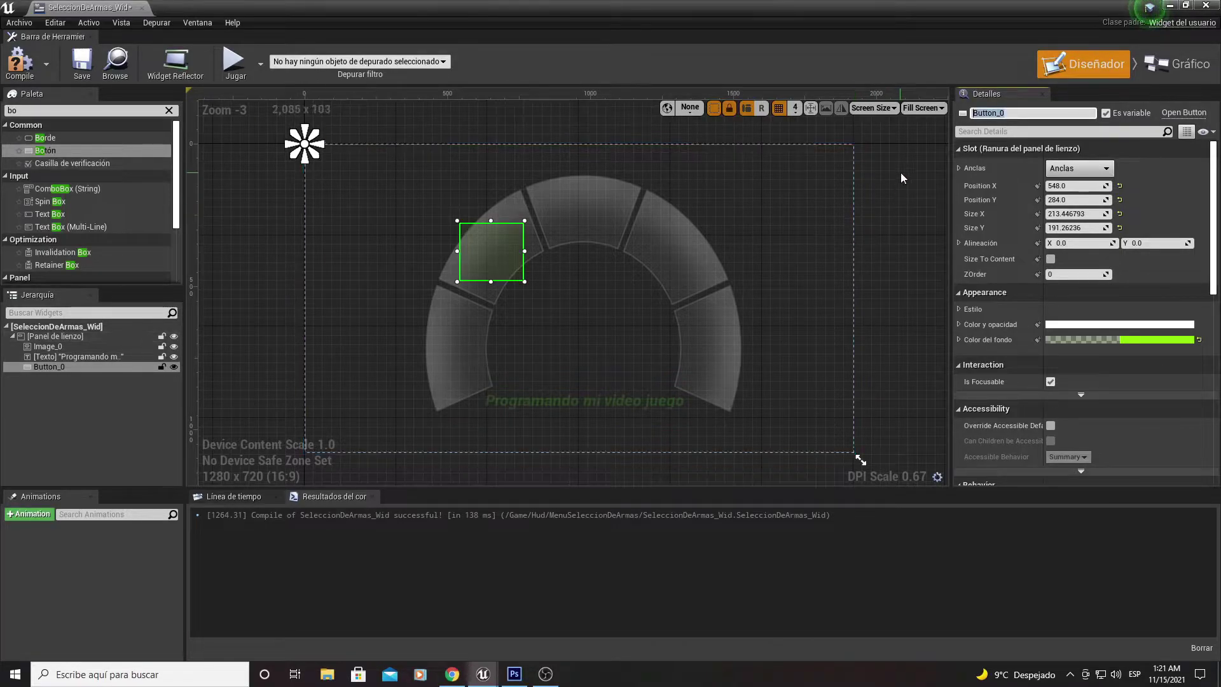
- Rename Button_0 to BotonPistola and set its Normal style image to the Pistola texture
text(BotonP)
text(istol)
text(a)
key(Return)
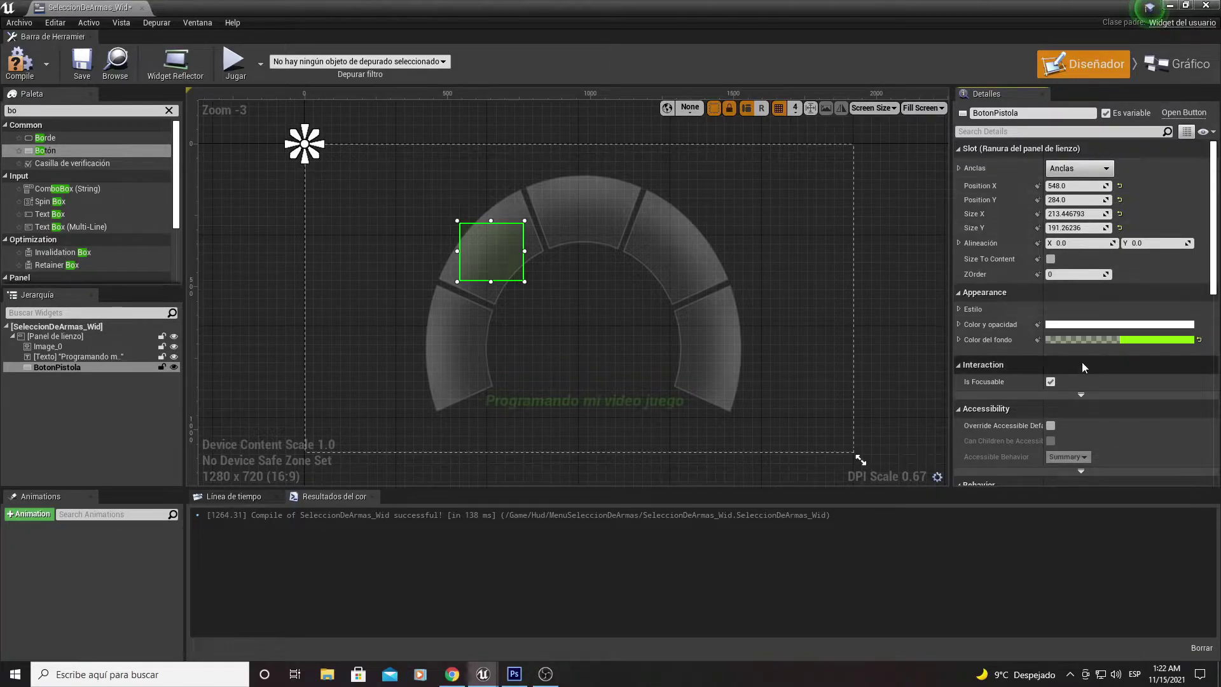
click(960, 310)
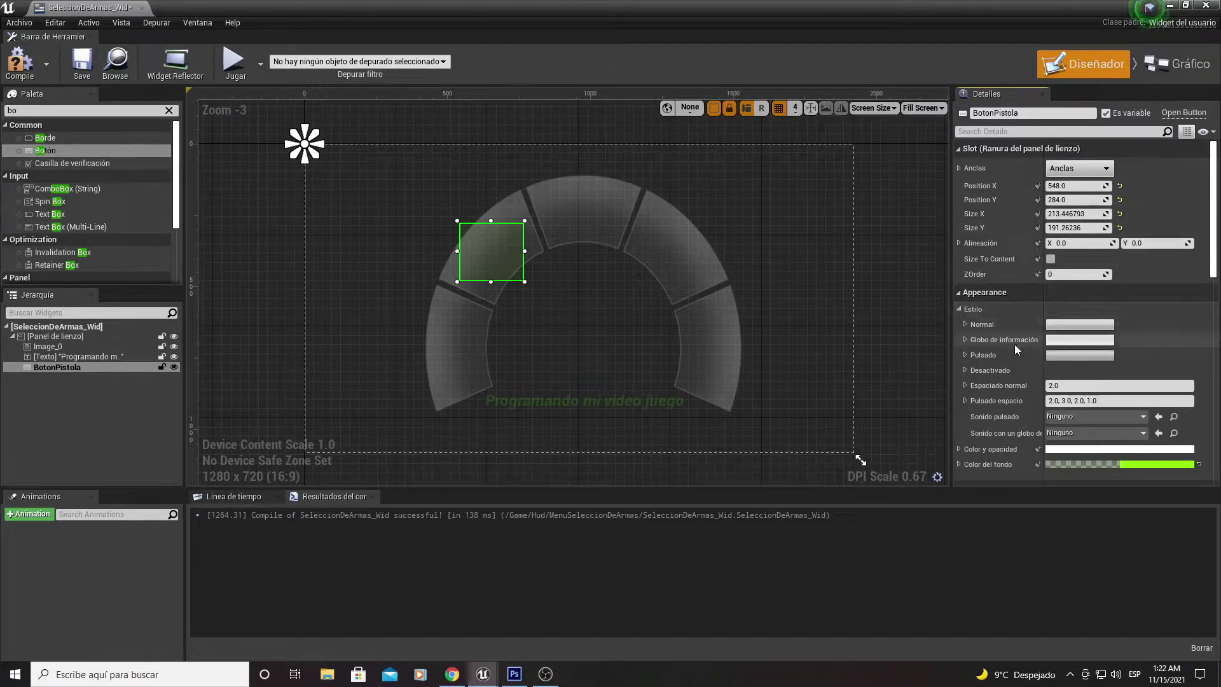
click(965, 324)
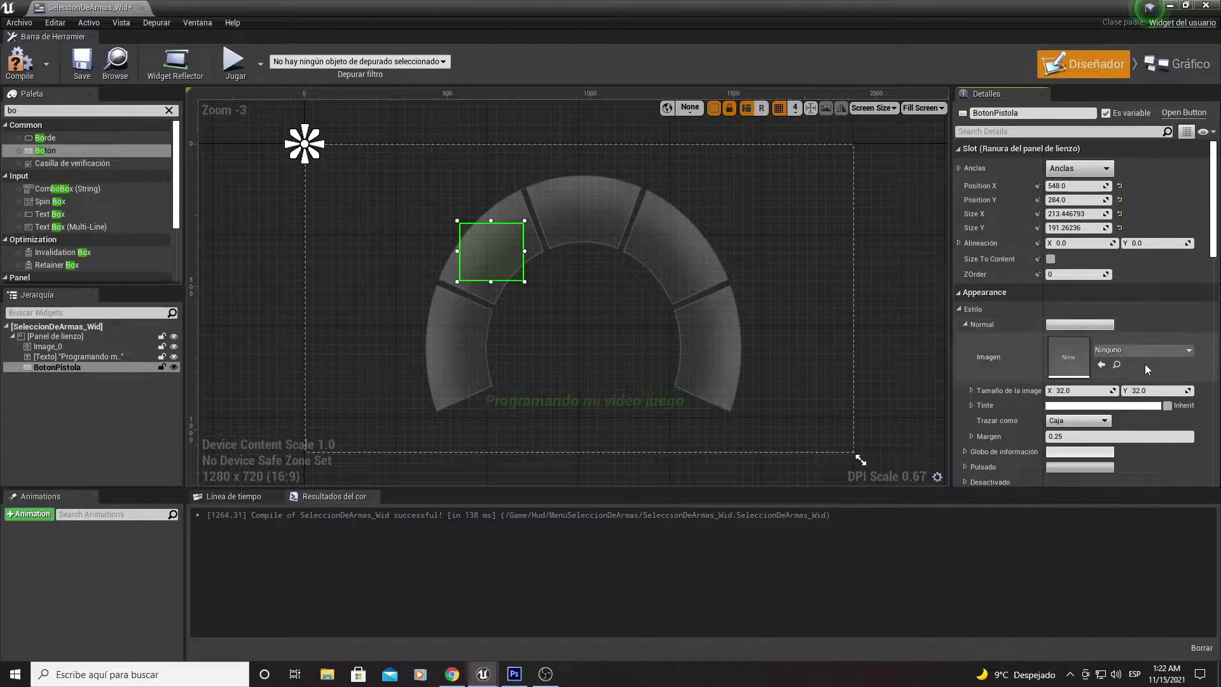
click(1176, 6)
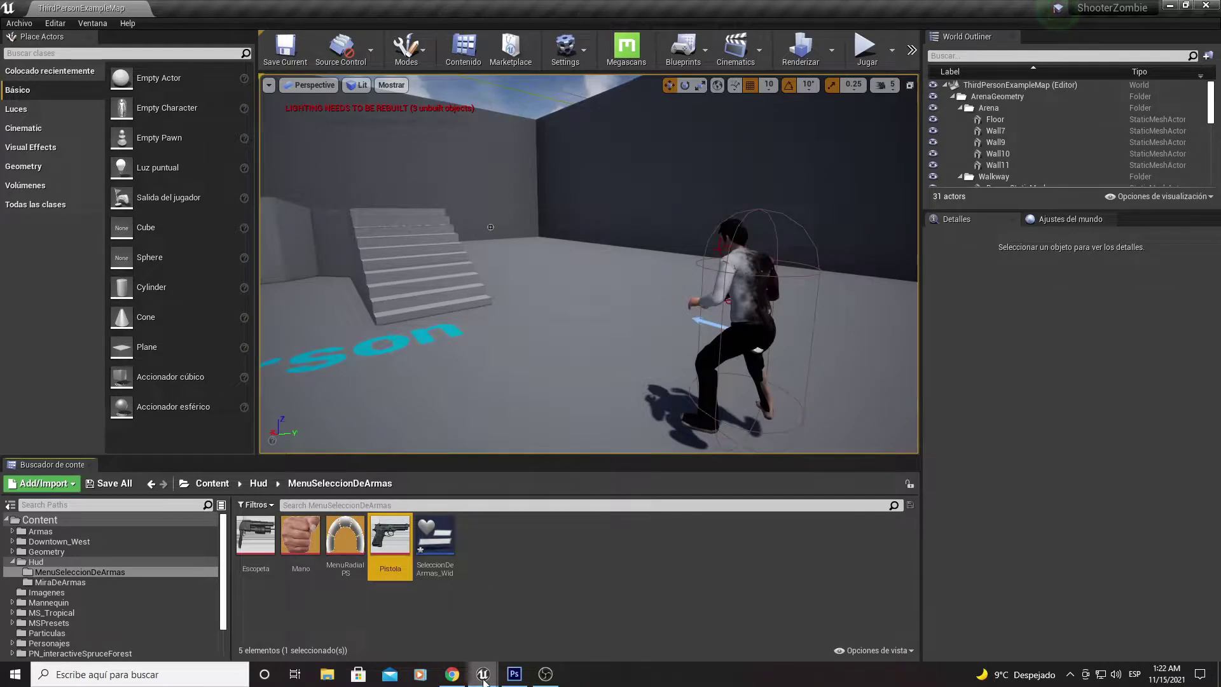
mouse_move(483, 678)
click(634, 566)
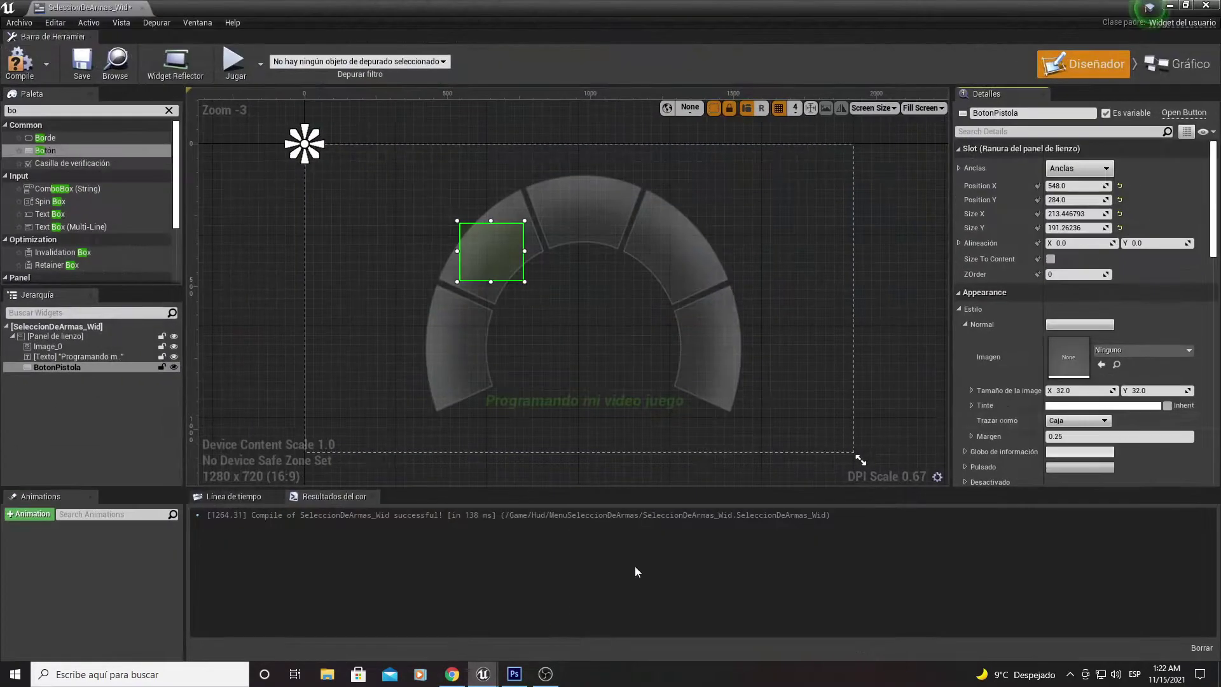
click(1101, 364)
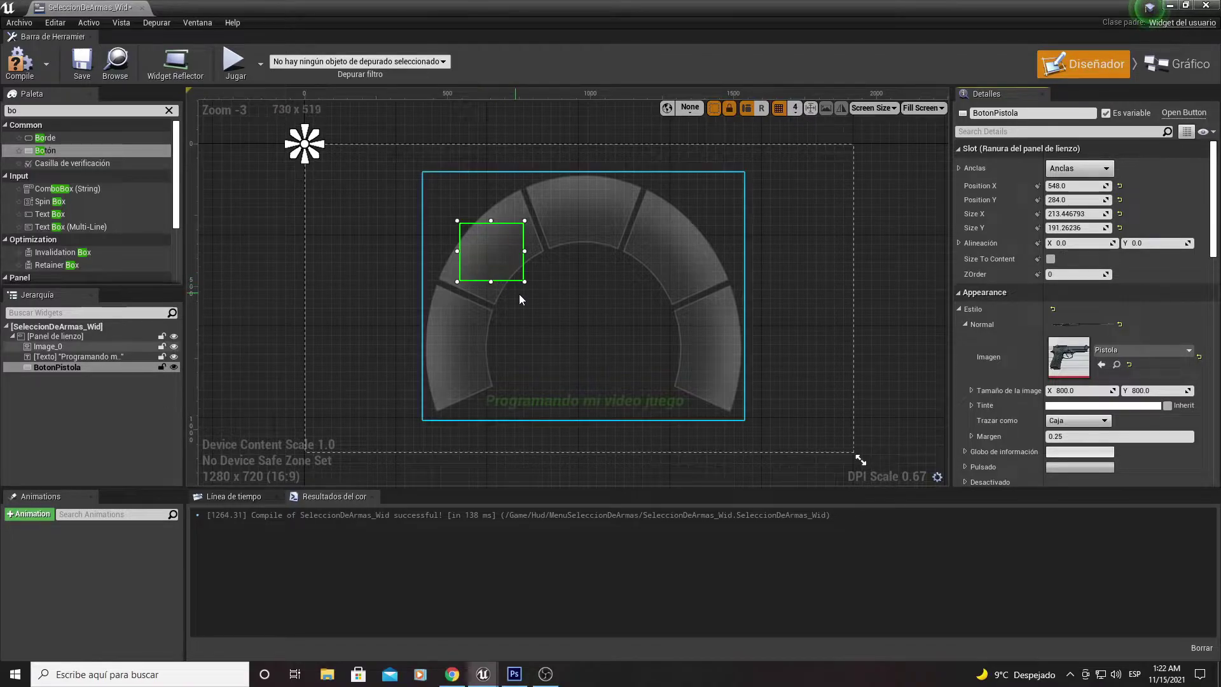
scroll(1067, 418, down, 2)
scroll(1069, 419, down, 2)
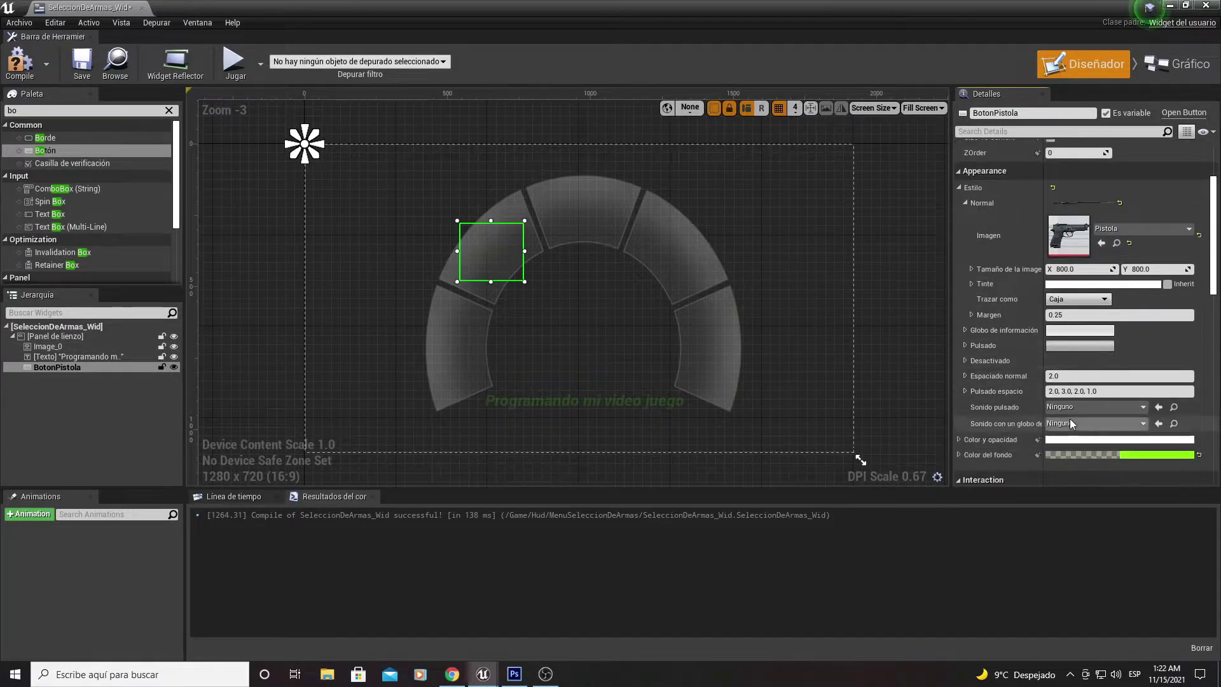
scroll(1069, 421, down, 2)
- Make BotonPistola's background a more opaque white, with R and B set to 1
click(1078, 413)
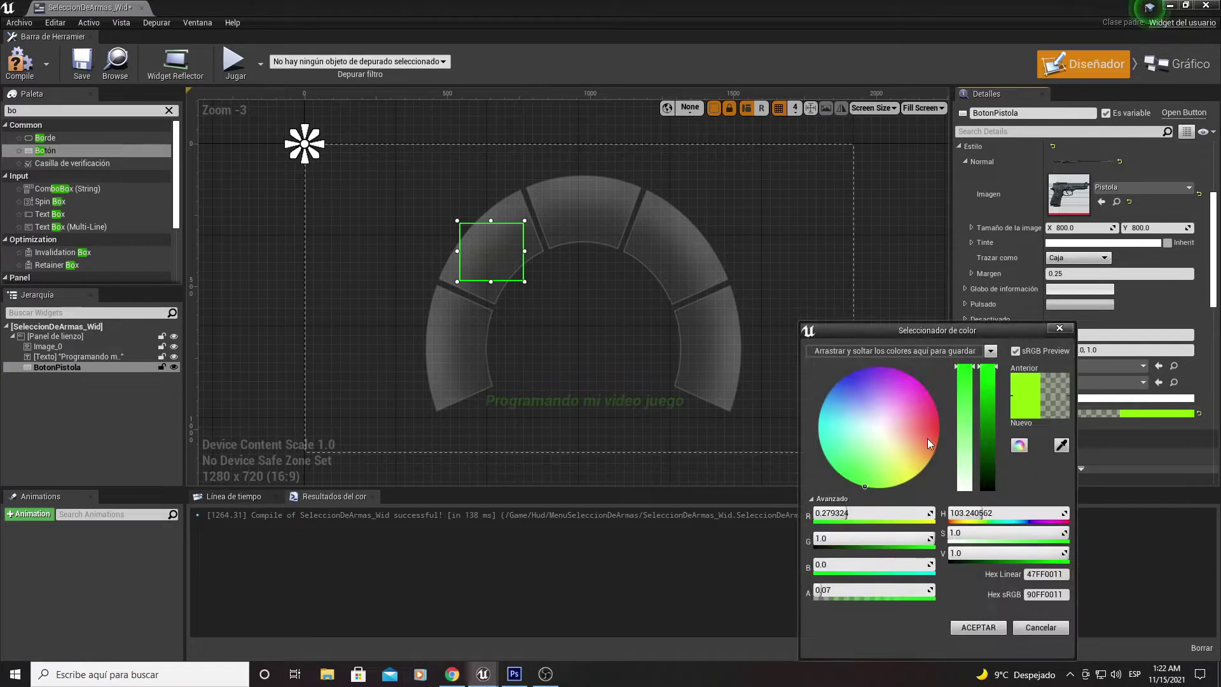
drag(840, 589, 881, 590)
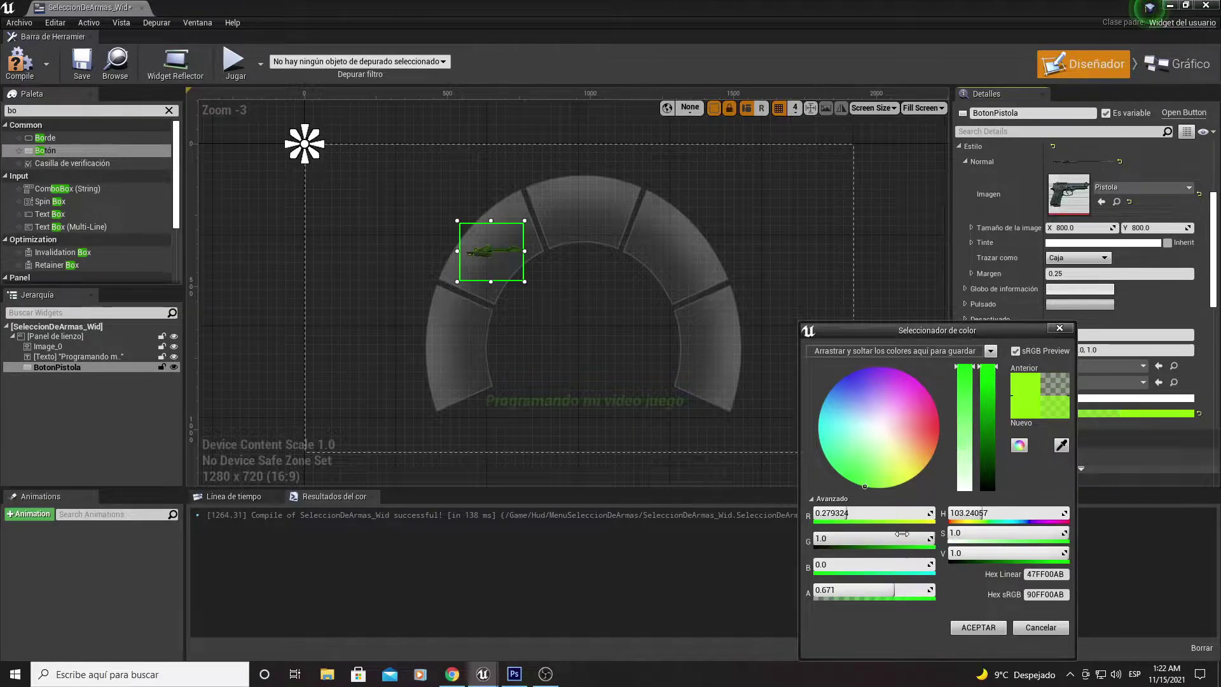
click(863, 515)
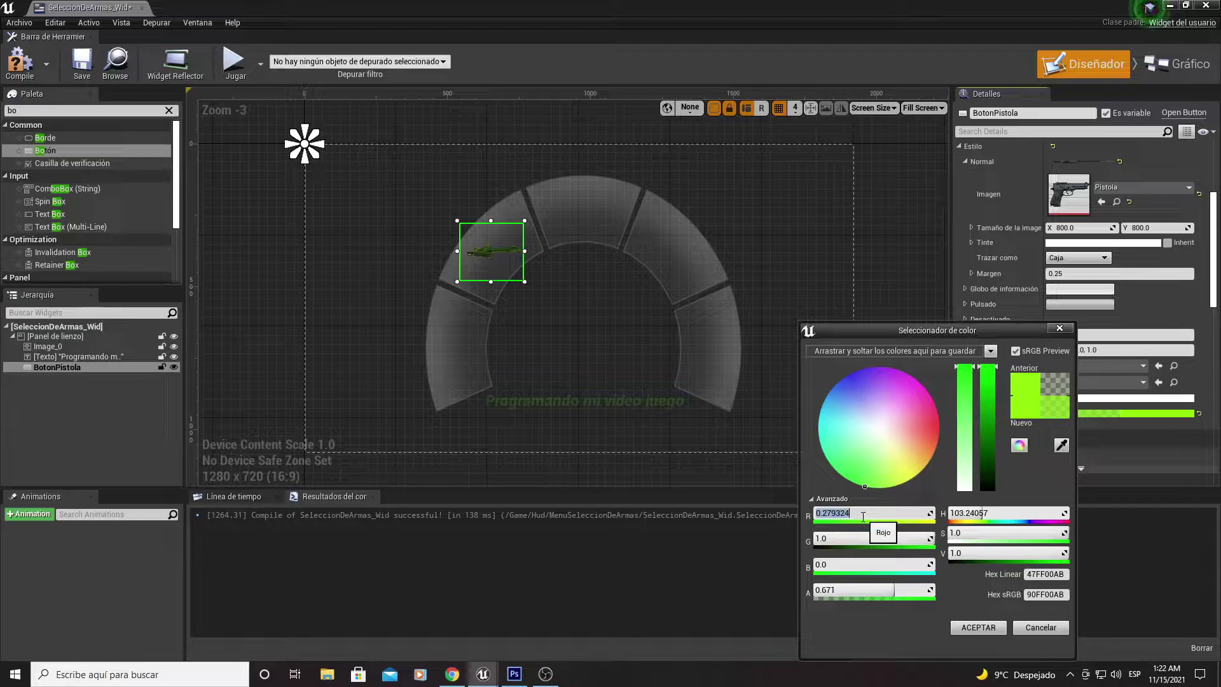
text(1)
click(843, 564)
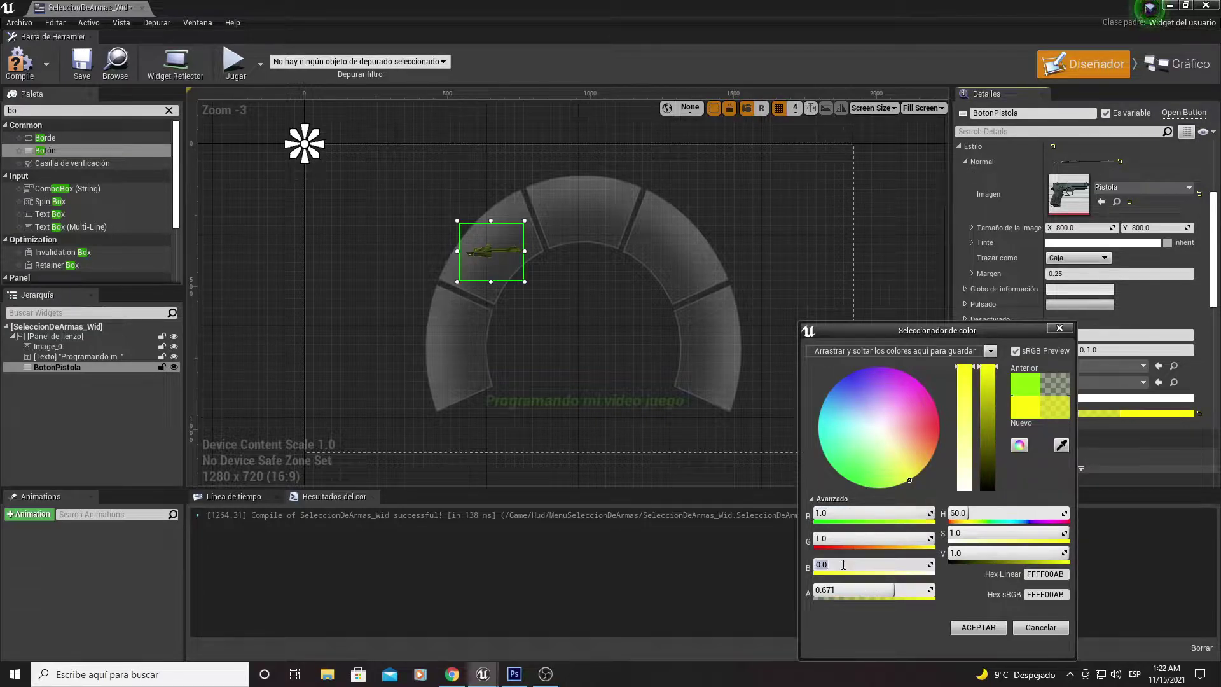
text(1)
key(Return)
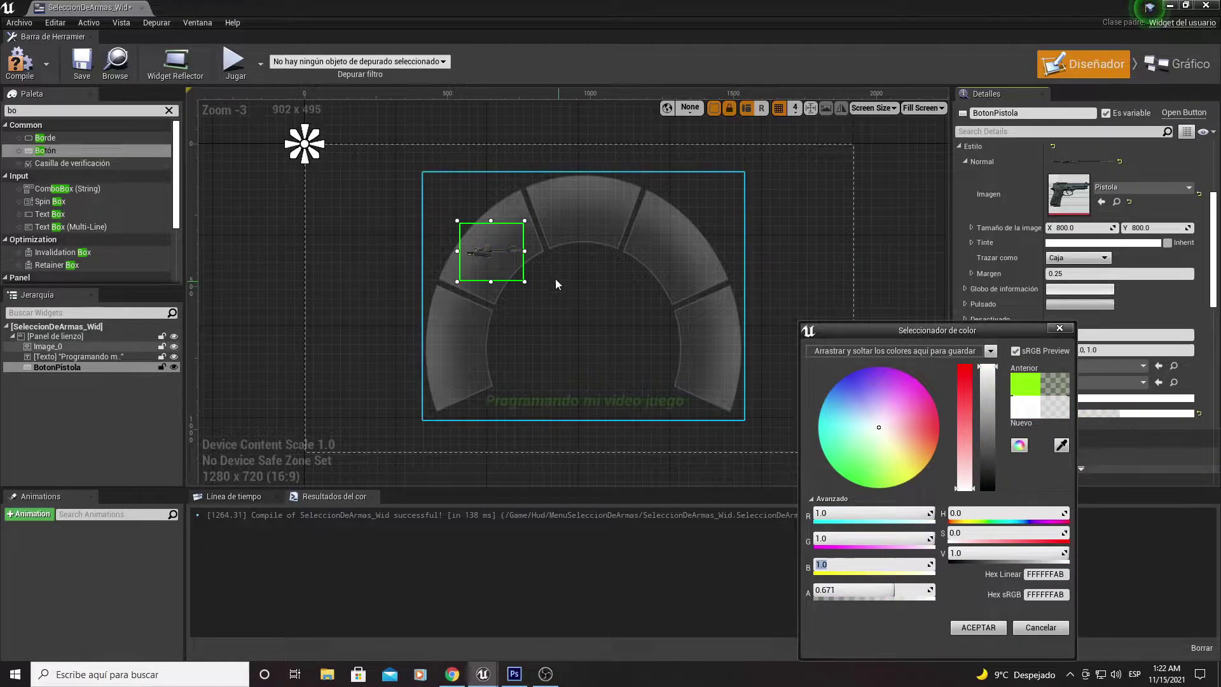
- Enlarge and reposition BotonPistola over the radial menu's left segment so the pistol shows bigger
drag(525, 221, 531, 183)
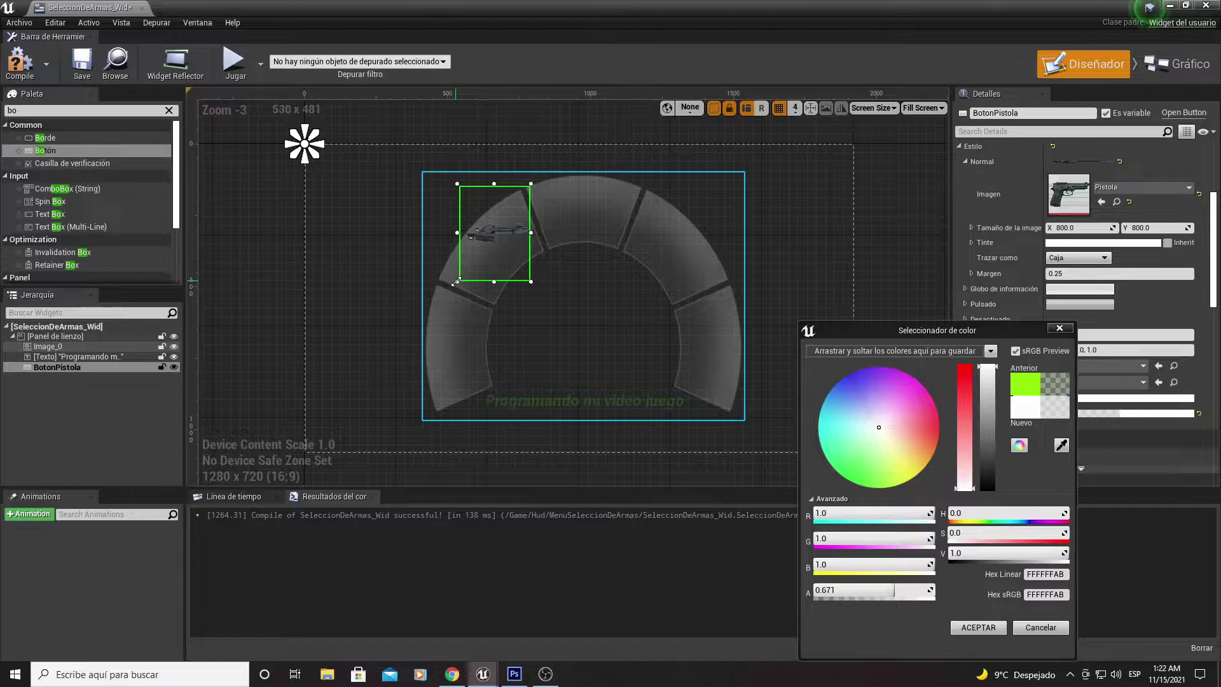
mouse_move(455, 281)
mouse_down()
mouse_move(372, 407)
mouse_move(307, 335)
mouse_move(308, 363)
mouse_up()
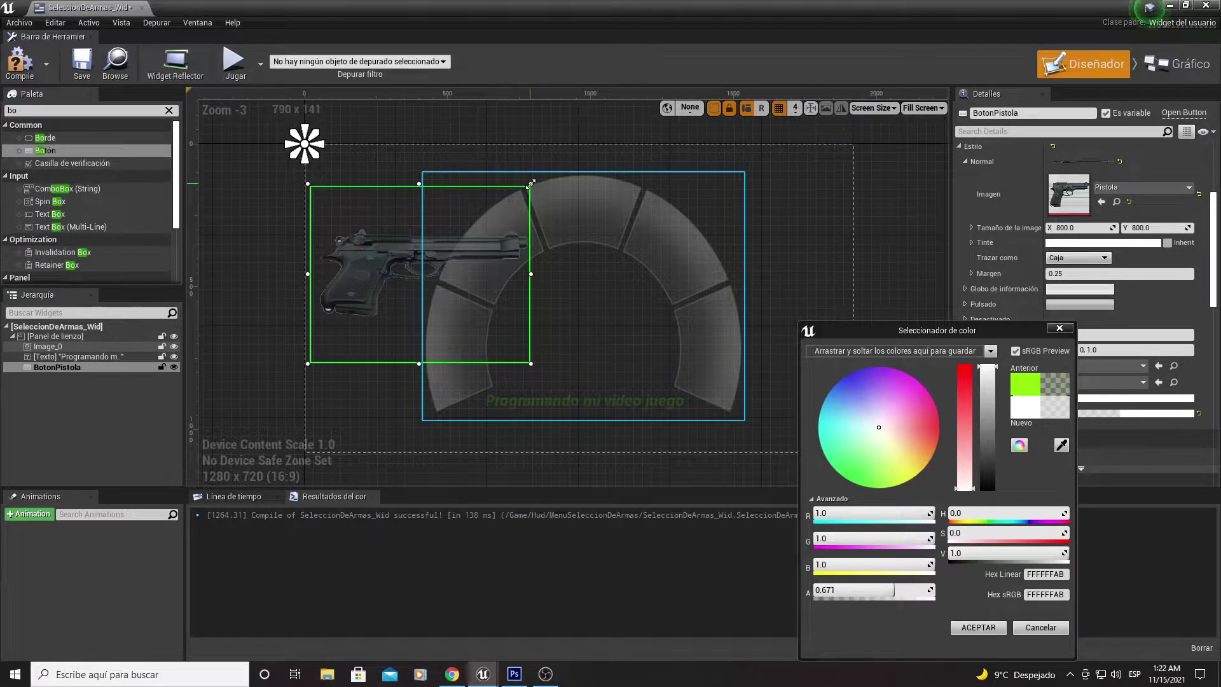
mouse_move(530, 185)
mouse_down()
mouse_move(453, 218)
mouse_move(468, 215)
mouse_up()
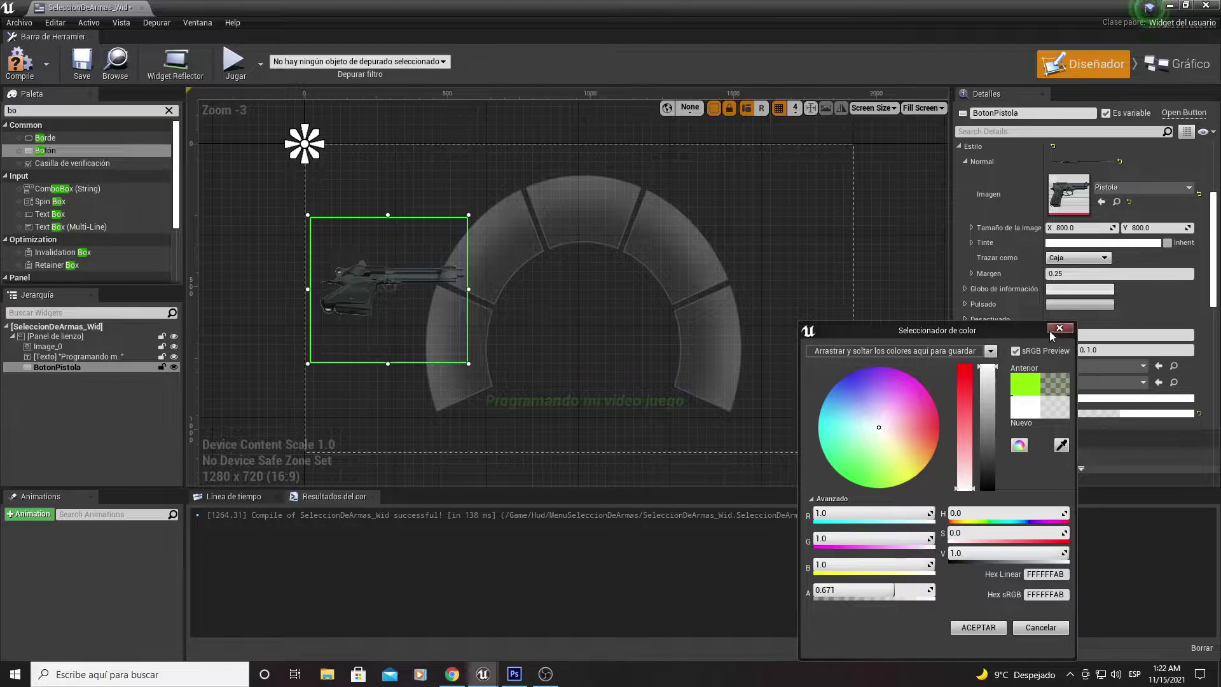
click(978, 627)
click(1073, 229)
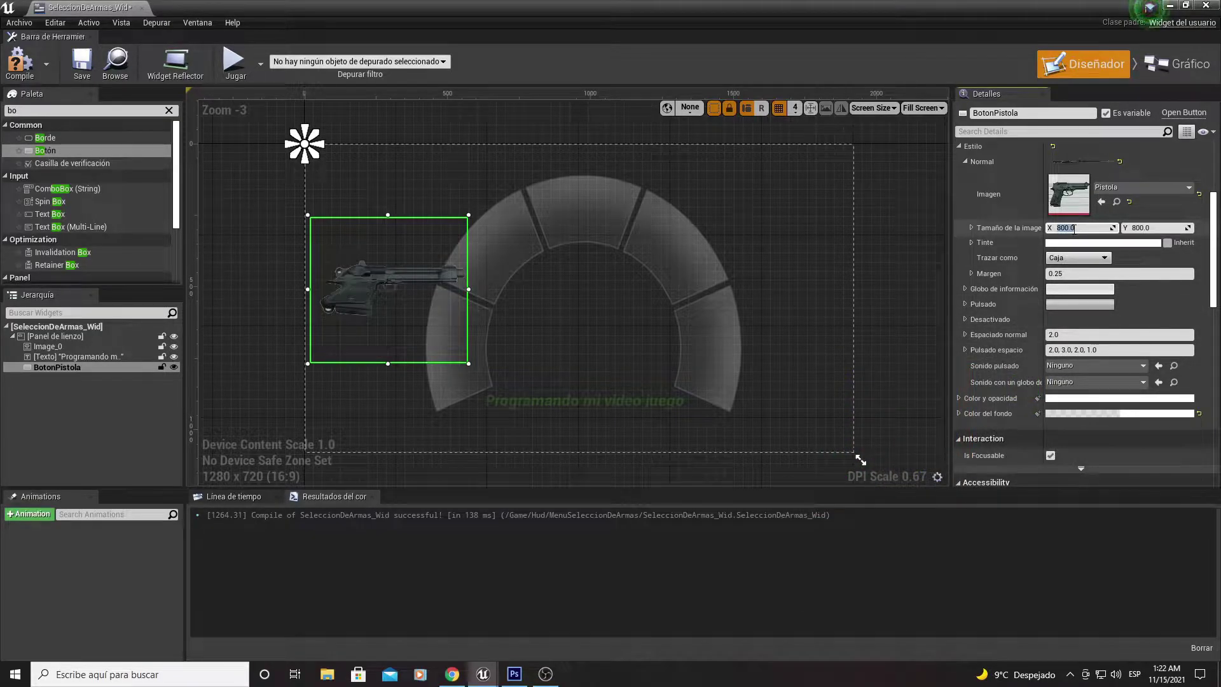
- Set the button's image size to 100x100 and fit the button to its segment
text(100)
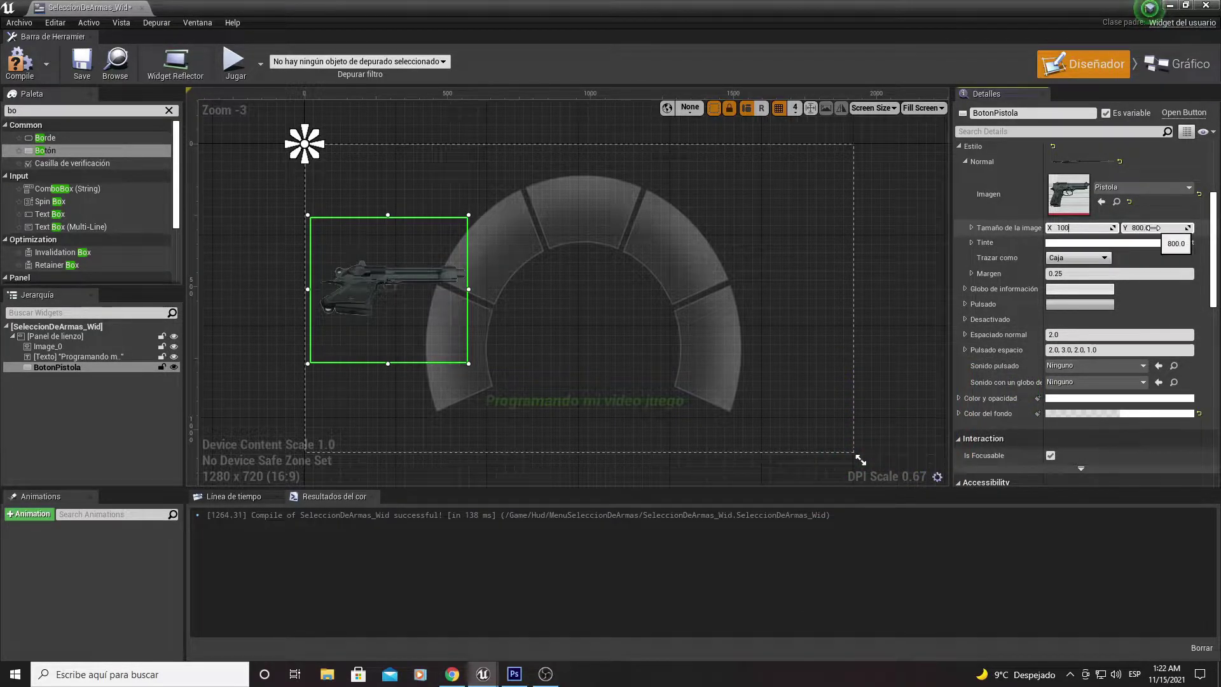
click(1152, 227)
text(100)
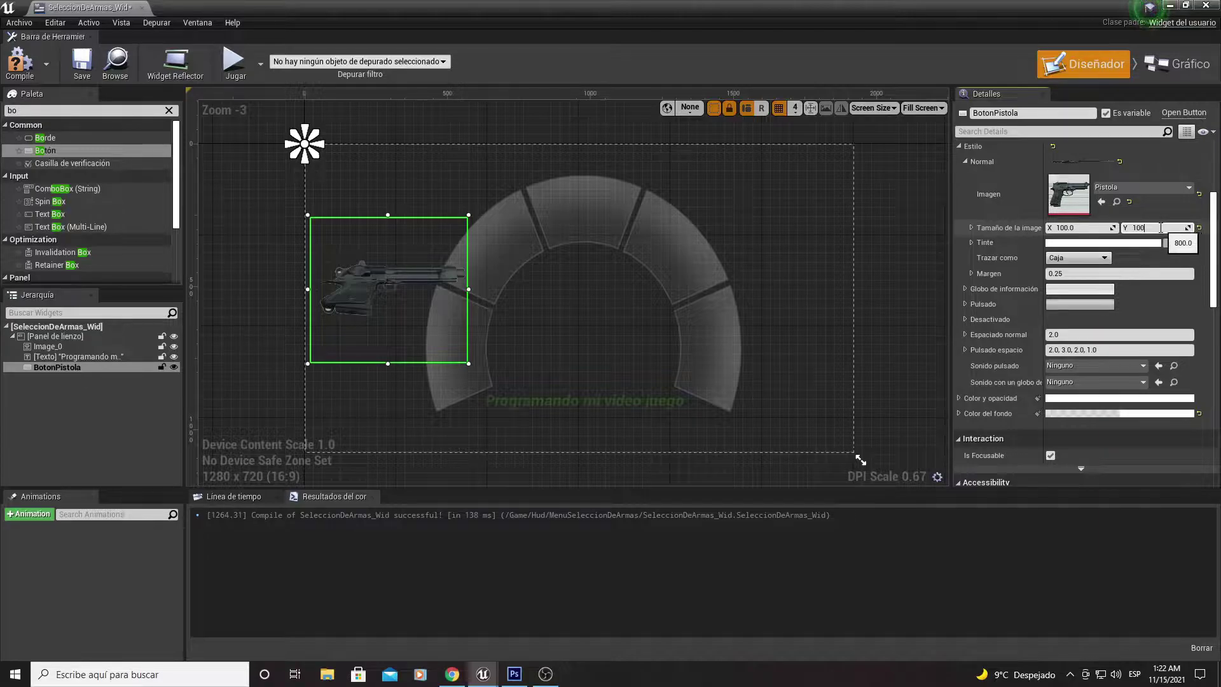
key(Return)
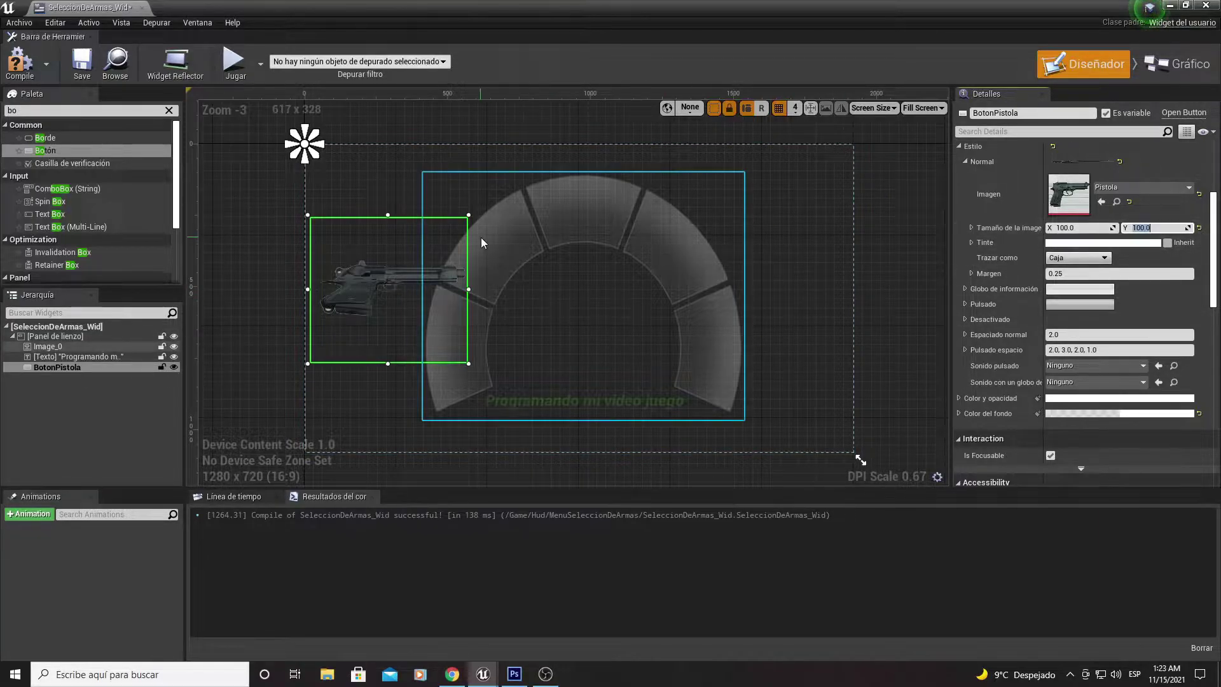
drag(370, 274, 483, 242)
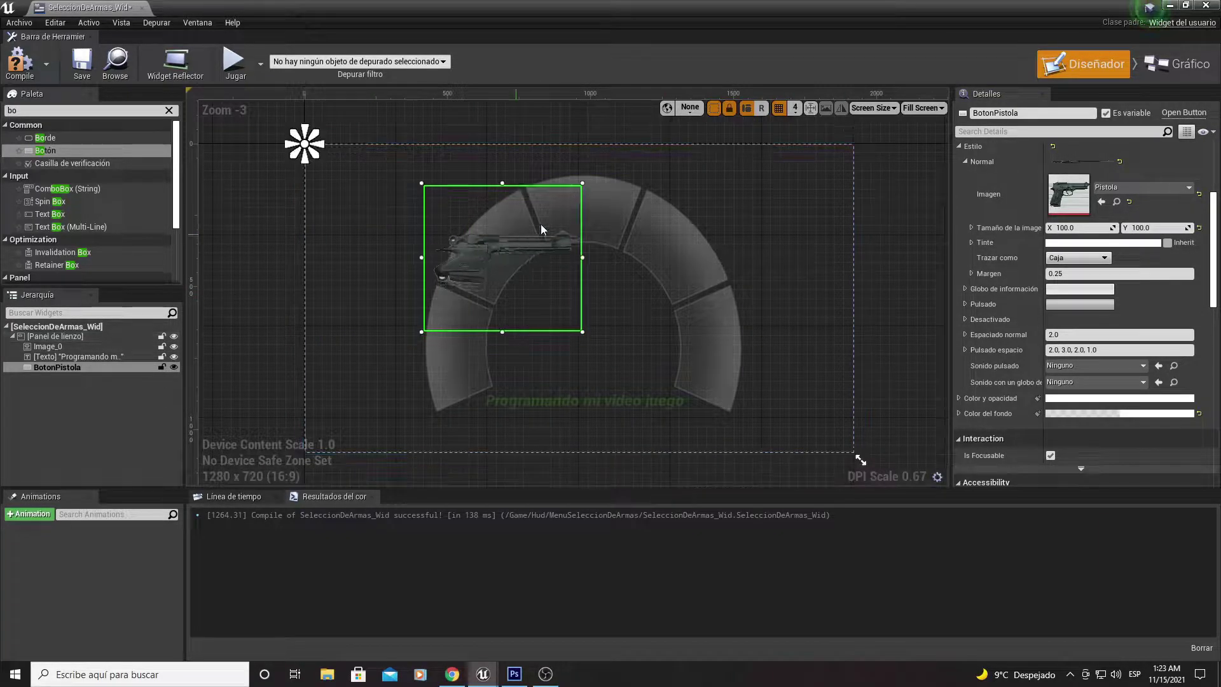
drag(583, 183, 531, 202)
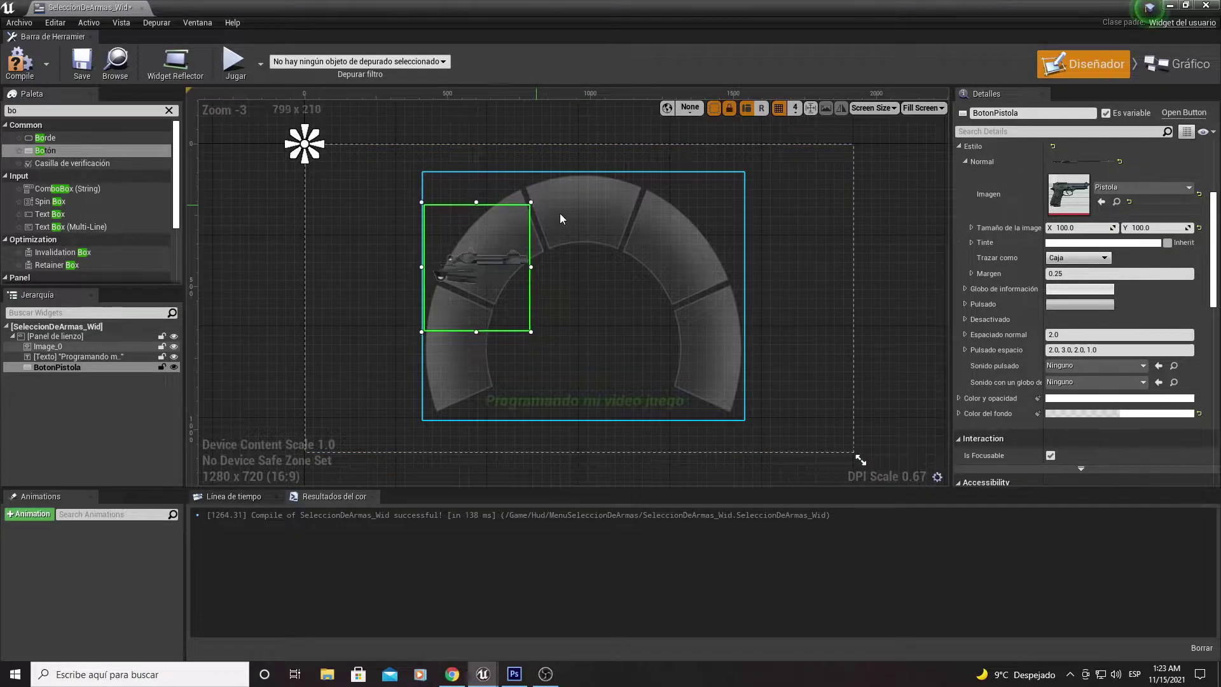
- Reset BotonPistola's Normal style to default (no image) and move it to 1000, 472
scroll(1071, 274, up, 2)
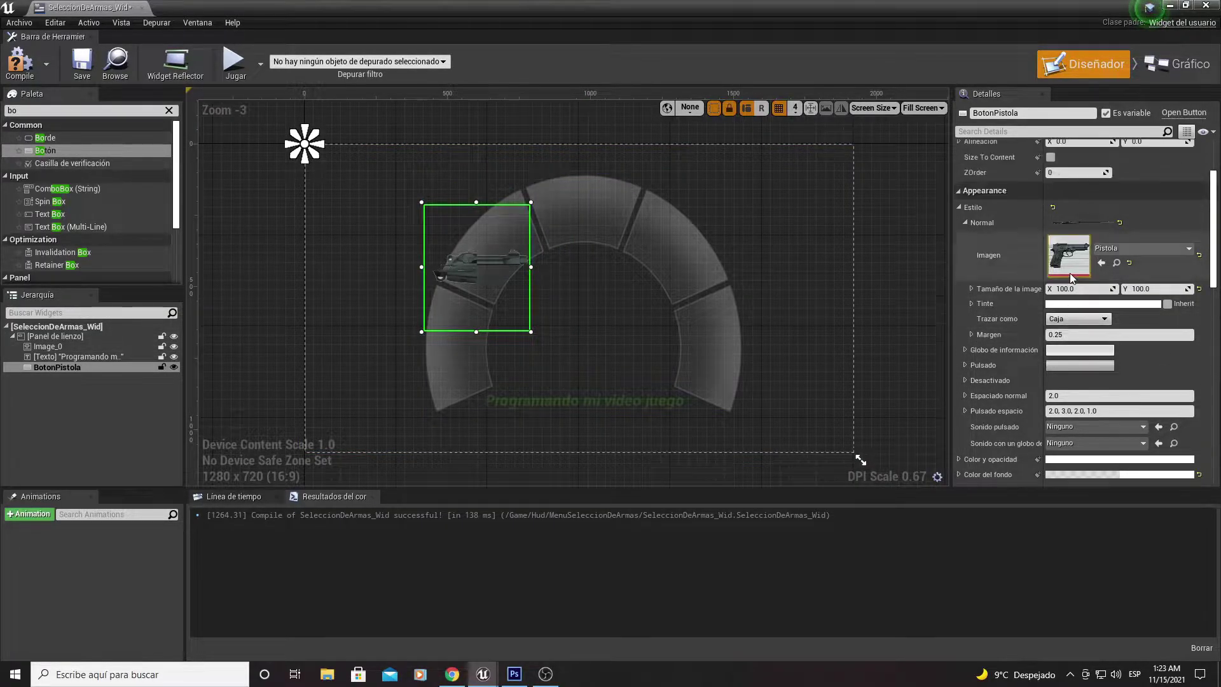
scroll(1038, 264, up, 3)
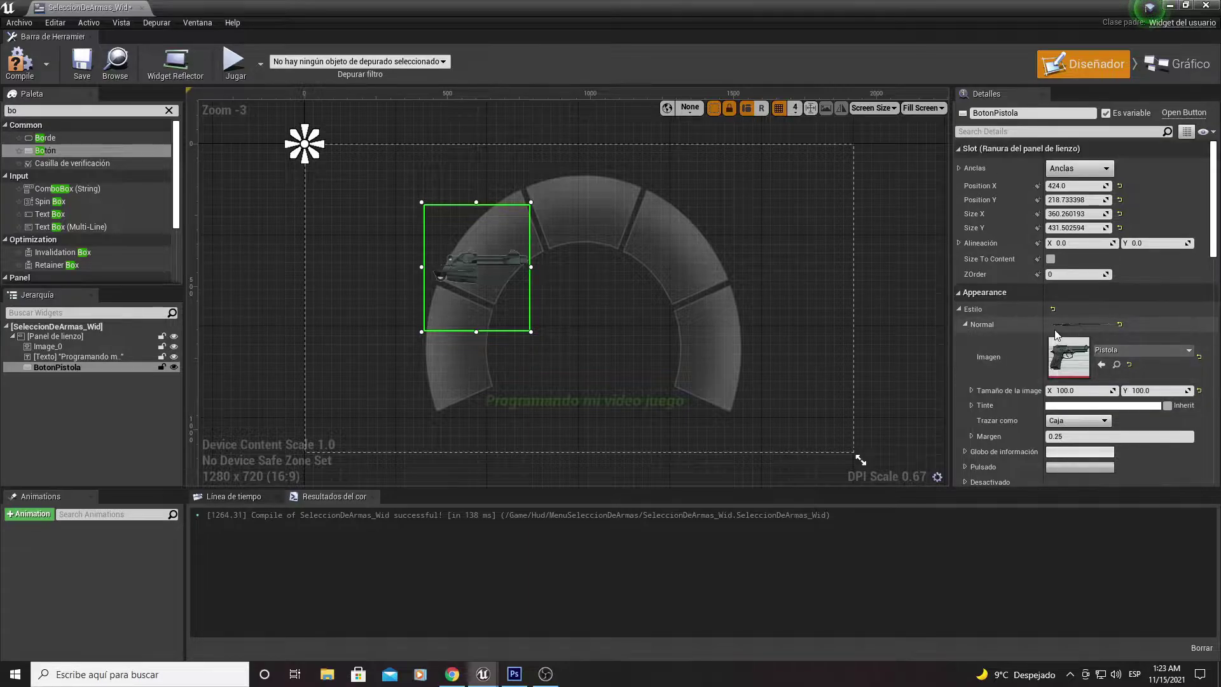
click(1118, 324)
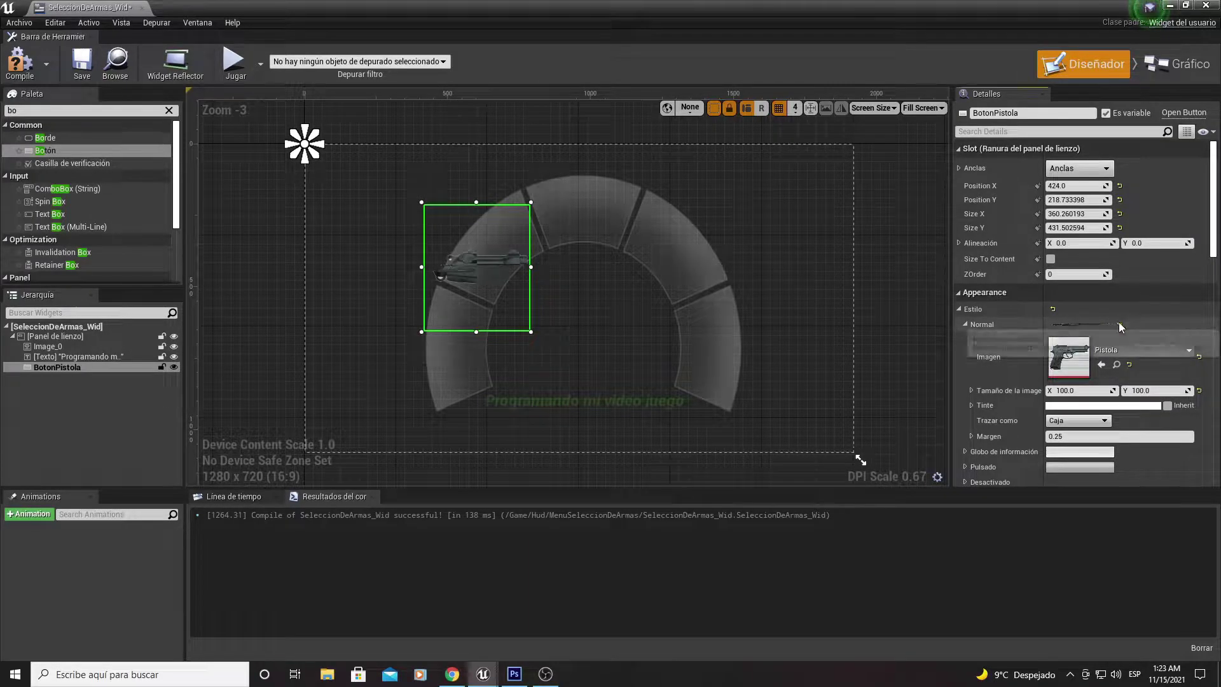
click(965, 324)
click(965, 324)
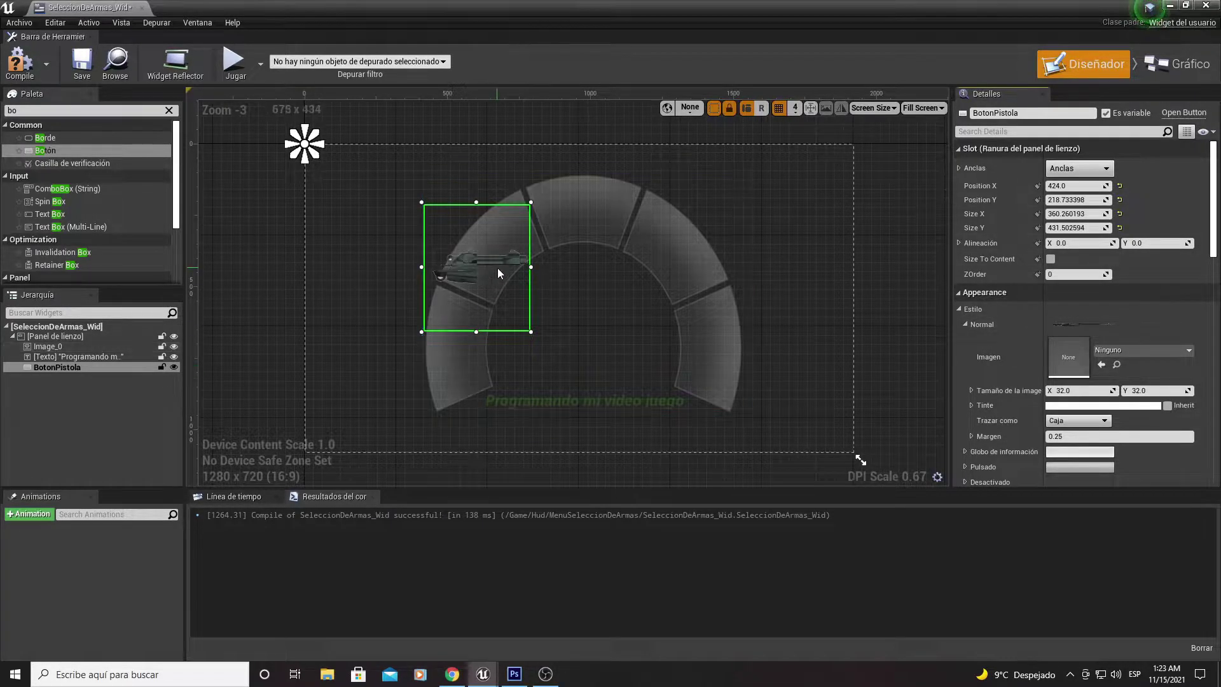
drag(498, 268, 662, 341)
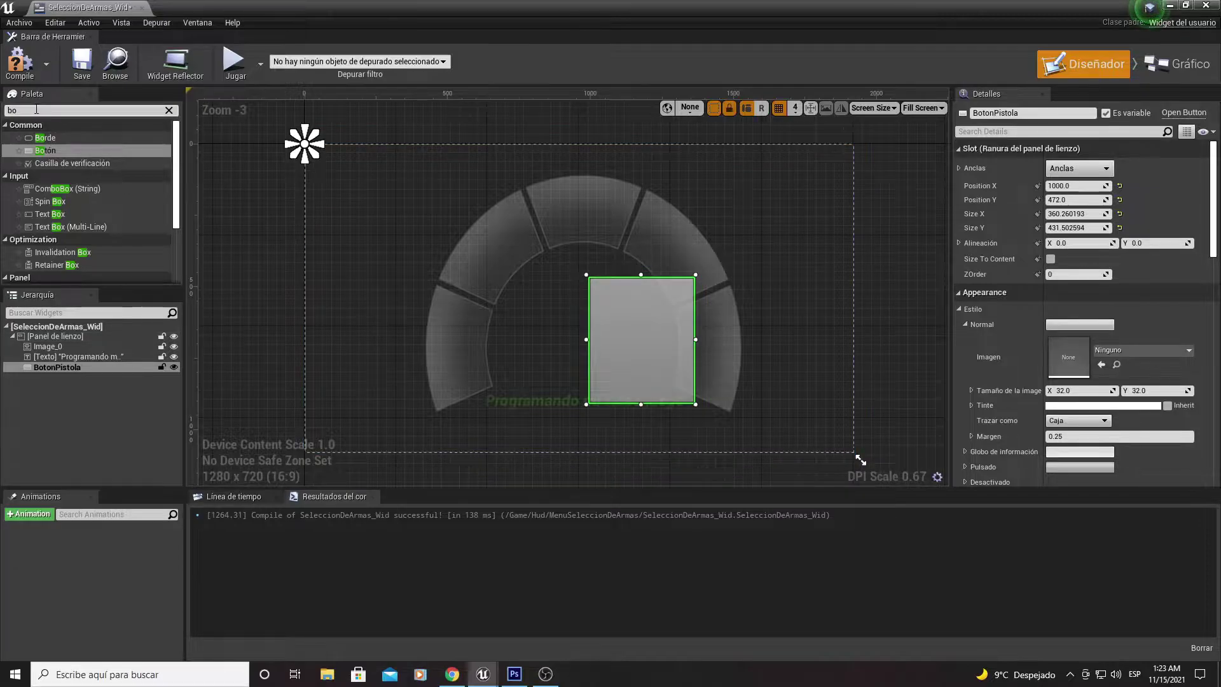
- Add an Image widget showing the Pistola texture at 568, 280 over the upper-left segment
key(BackSpace)
key(BackSpace)
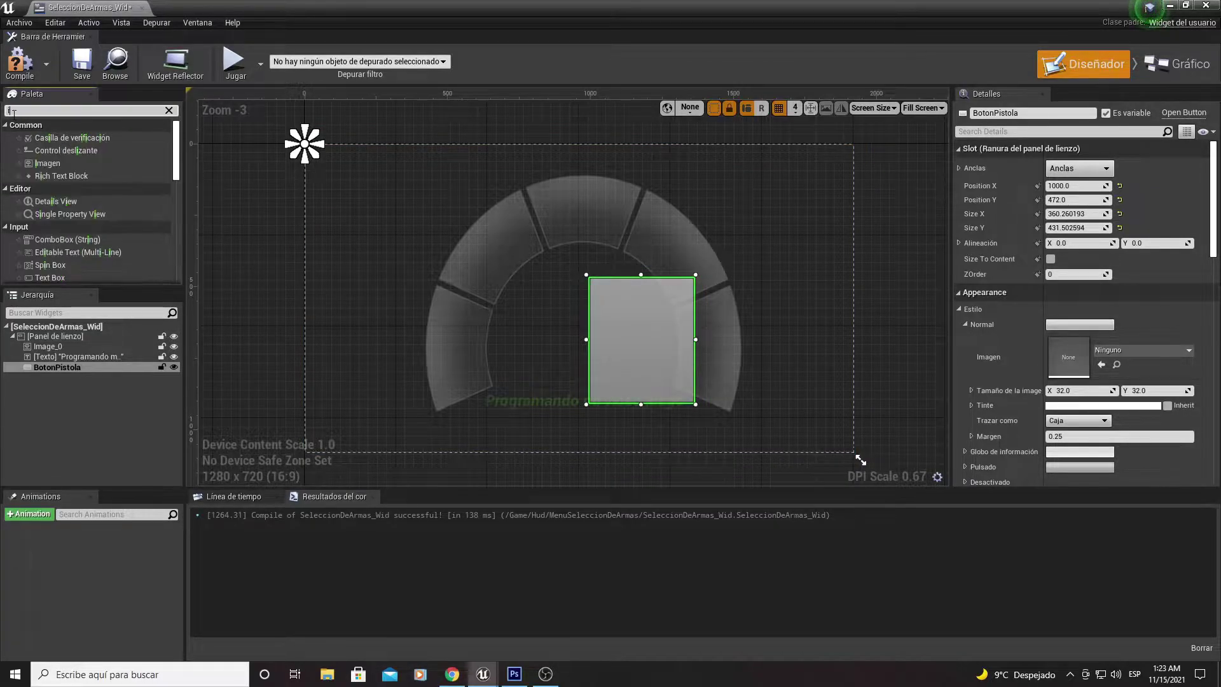
text(imag)
drag(47, 139, 470, 246)
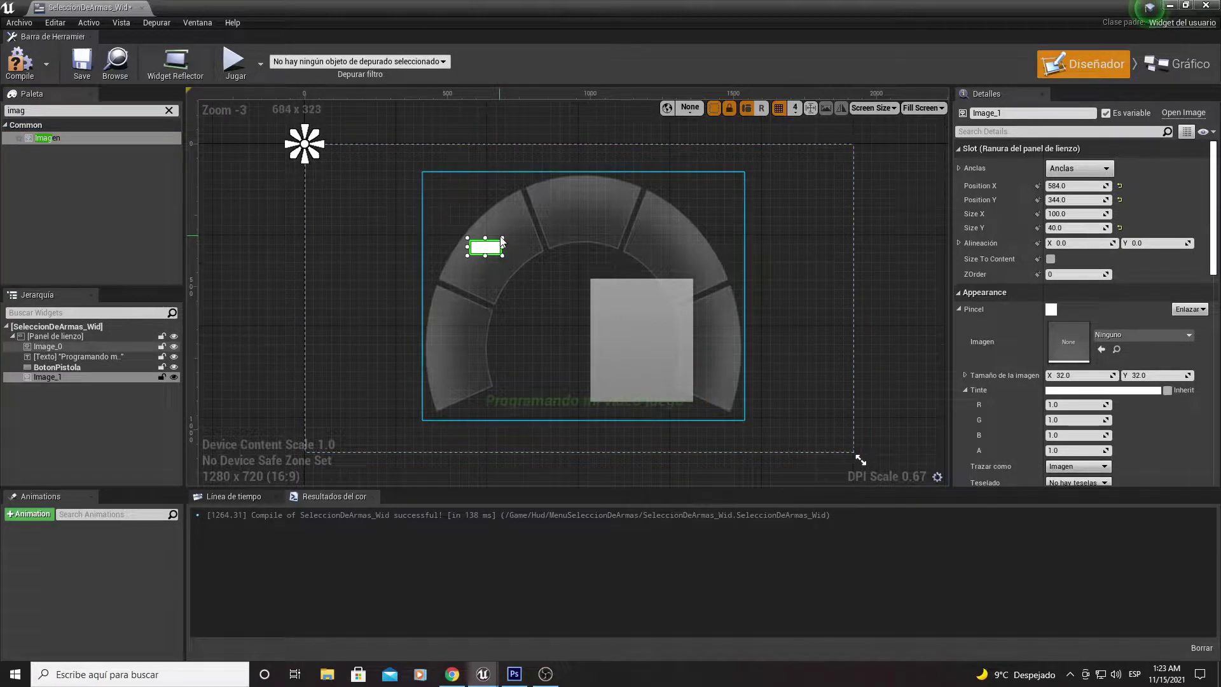
mouse_move(504, 237)
mouse_down()
mouse_move(528, 197)
mouse_move(496, 254)
mouse_move(447, 210)
mouse_up()
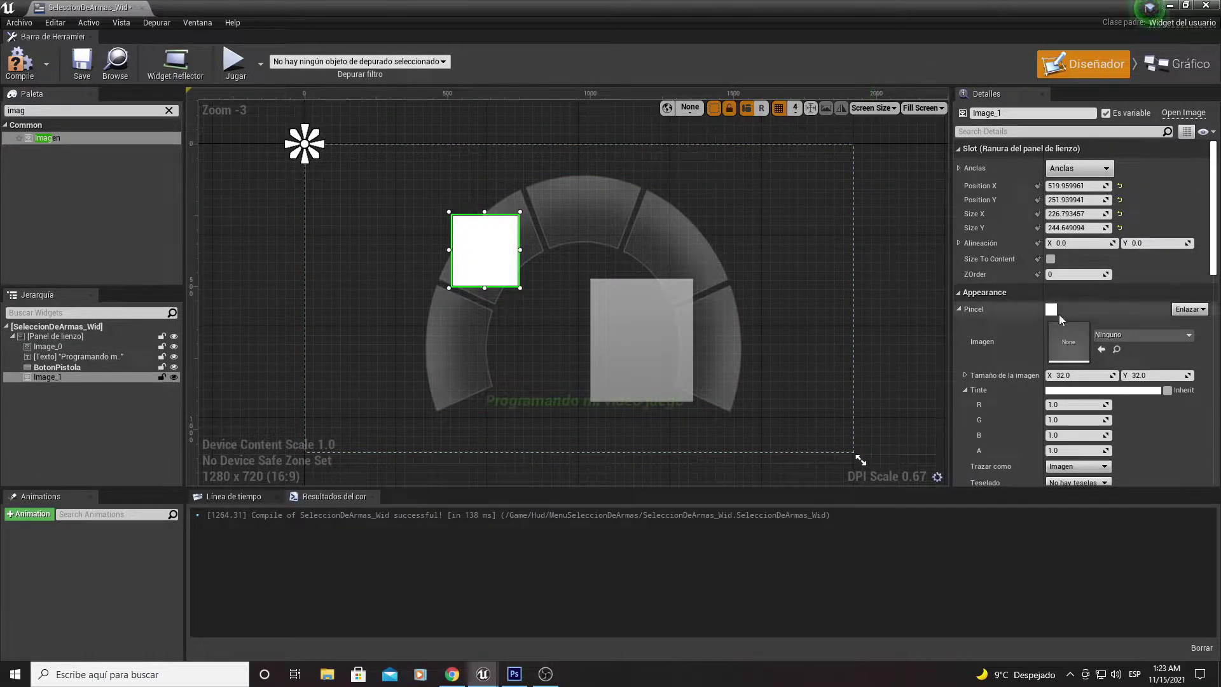
click(1102, 349)
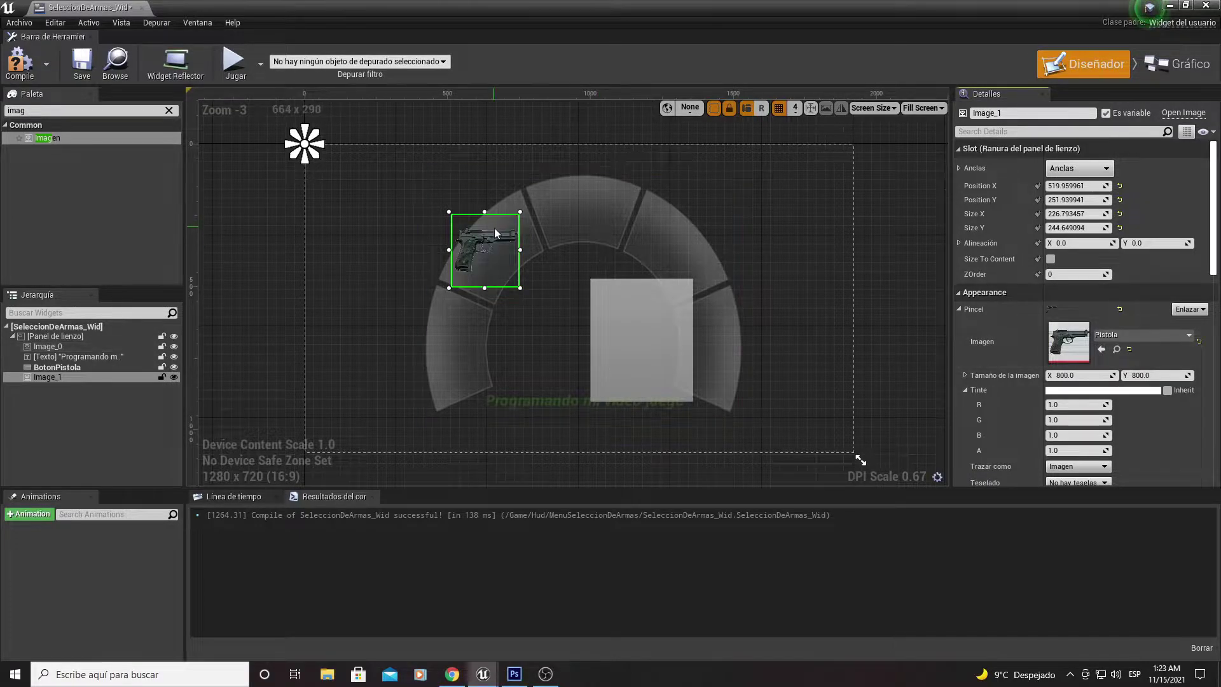
drag(494, 232, 505, 257)
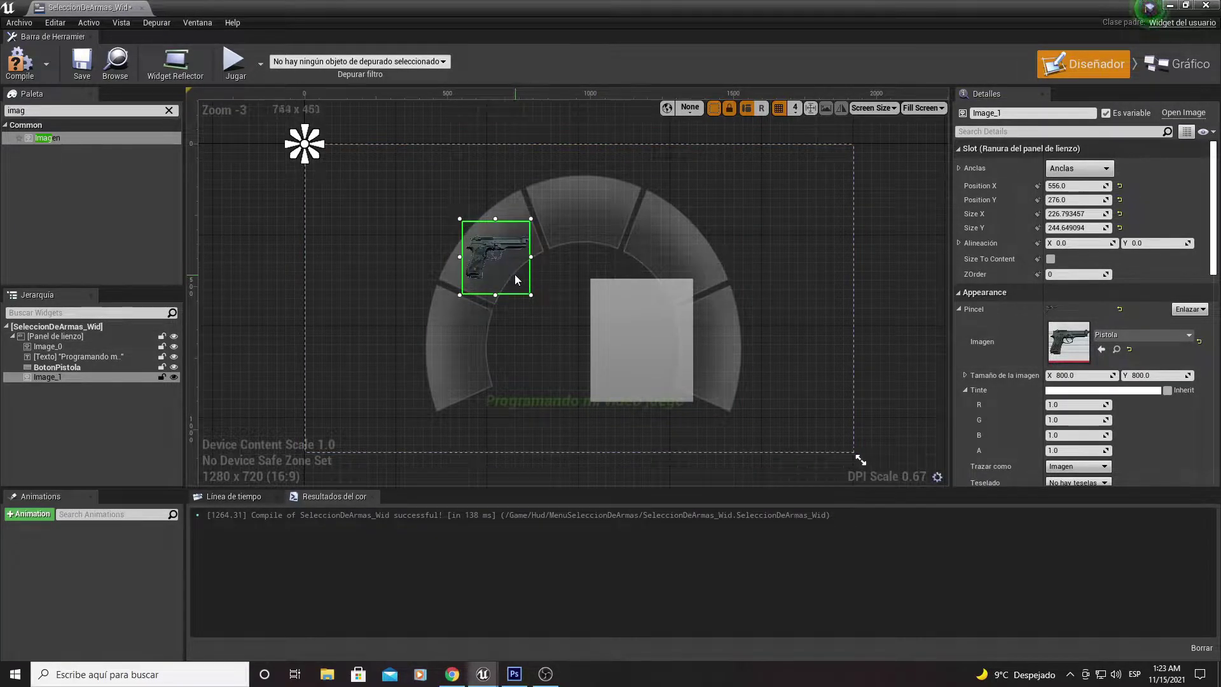
drag(507, 268, 502, 267)
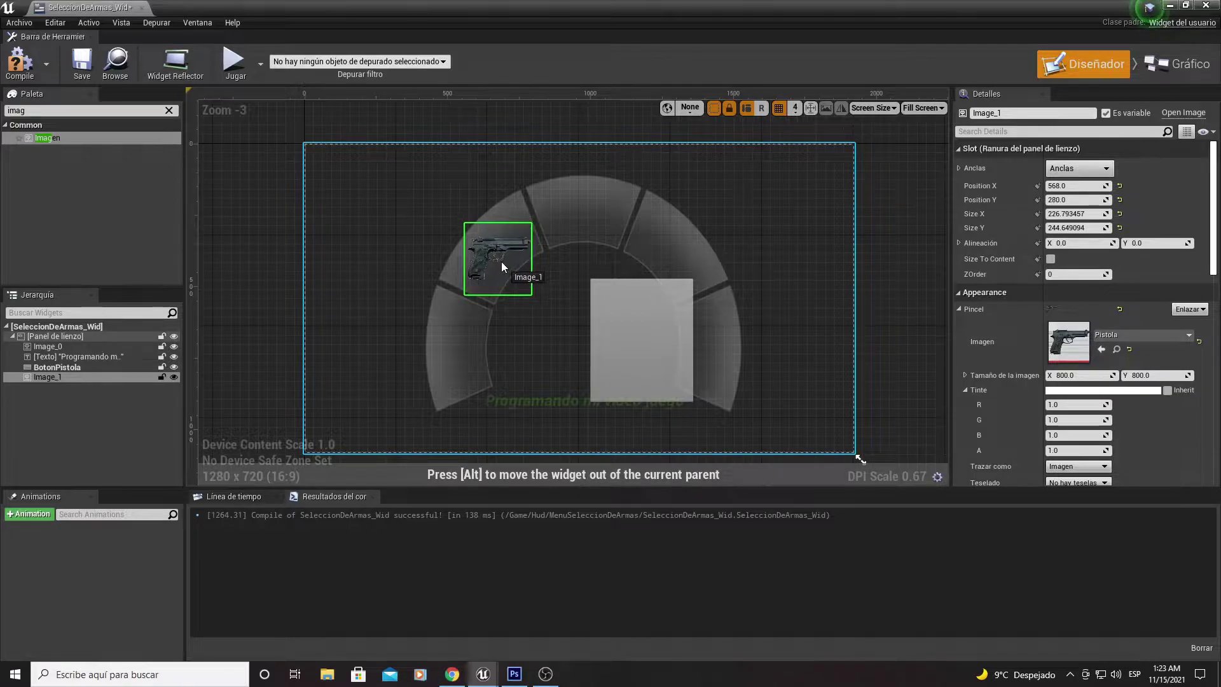
- Give BotonPistola a slightly transparent green tint
click(610, 311)
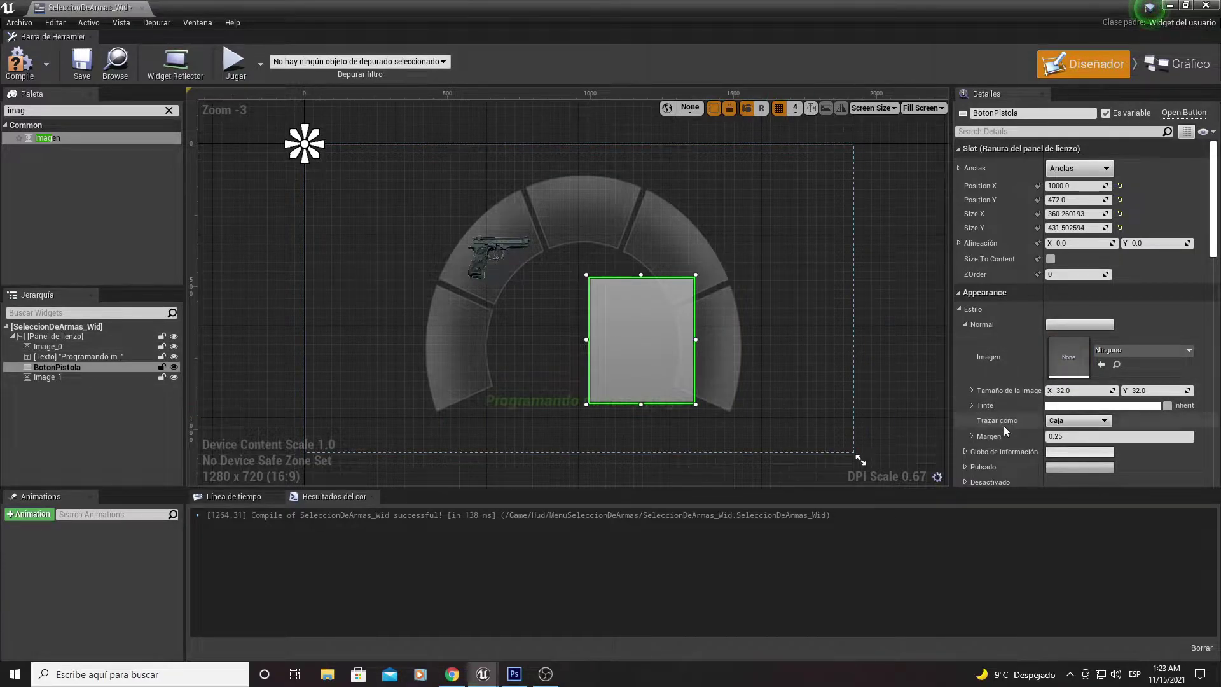
click(1074, 406)
drag(888, 467, 855, 491)
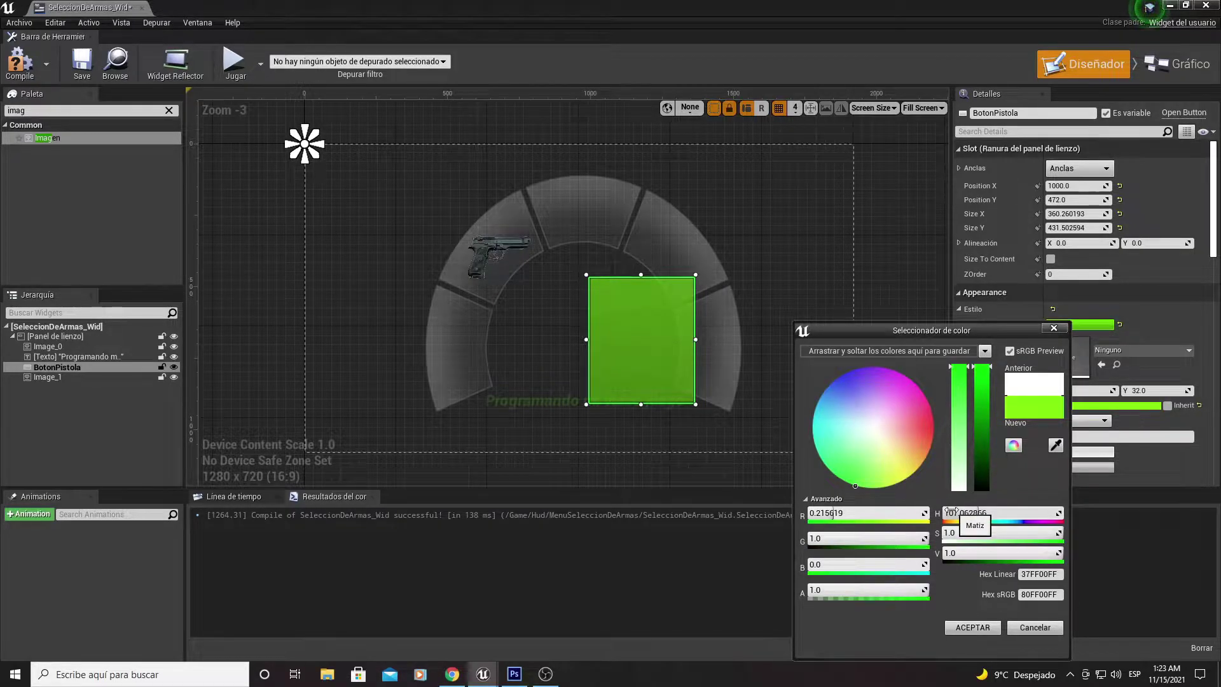
drag(935, 590, 878, 590)
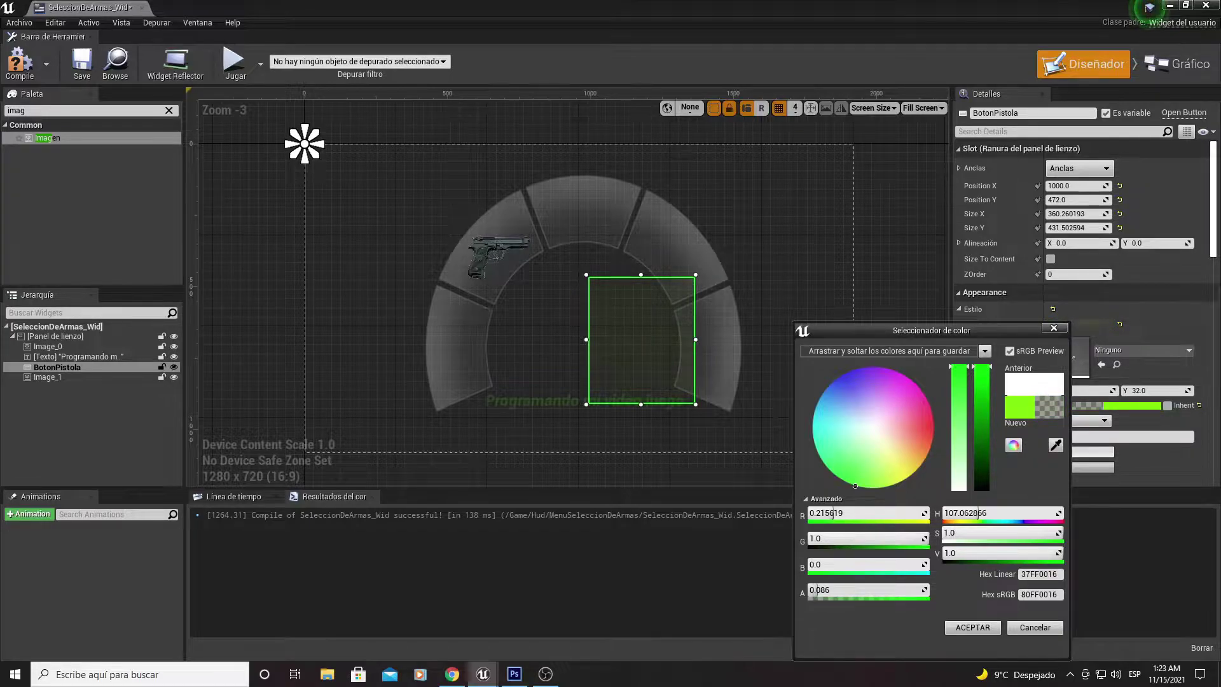
- Move and resize BotonPistola to cover the pistol image, about 260x238 at 540, 254
drag(682, 353, 499, 255)
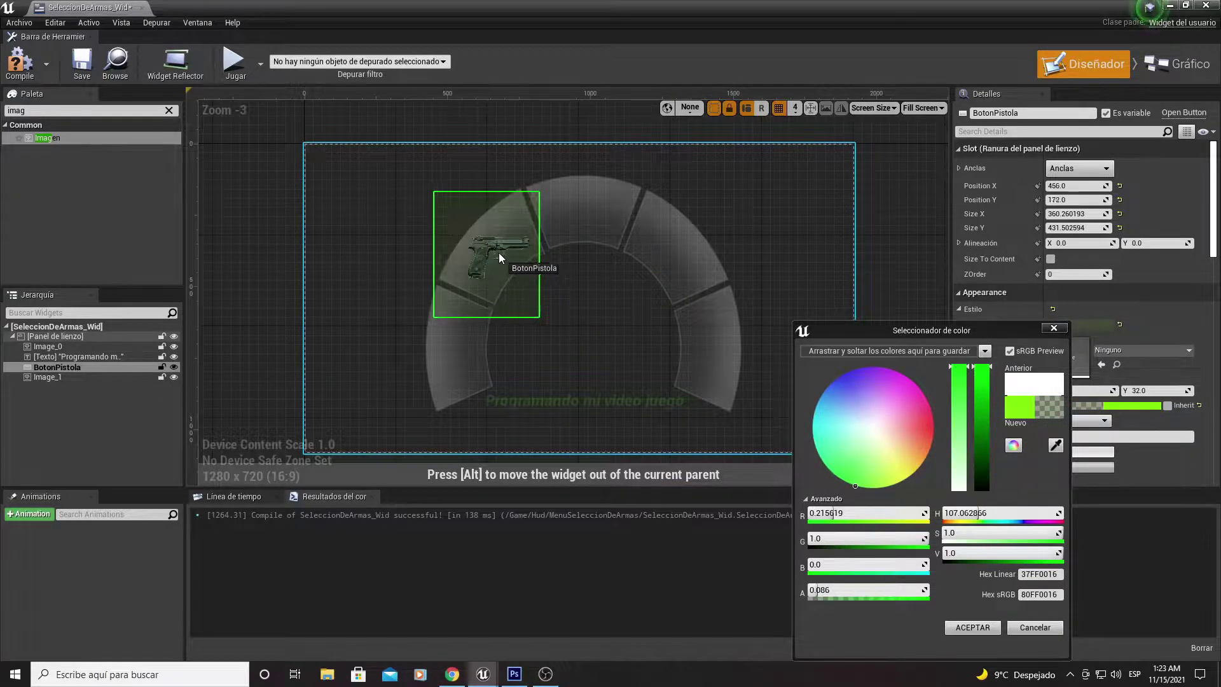
drag(541, 321, 525, 269)
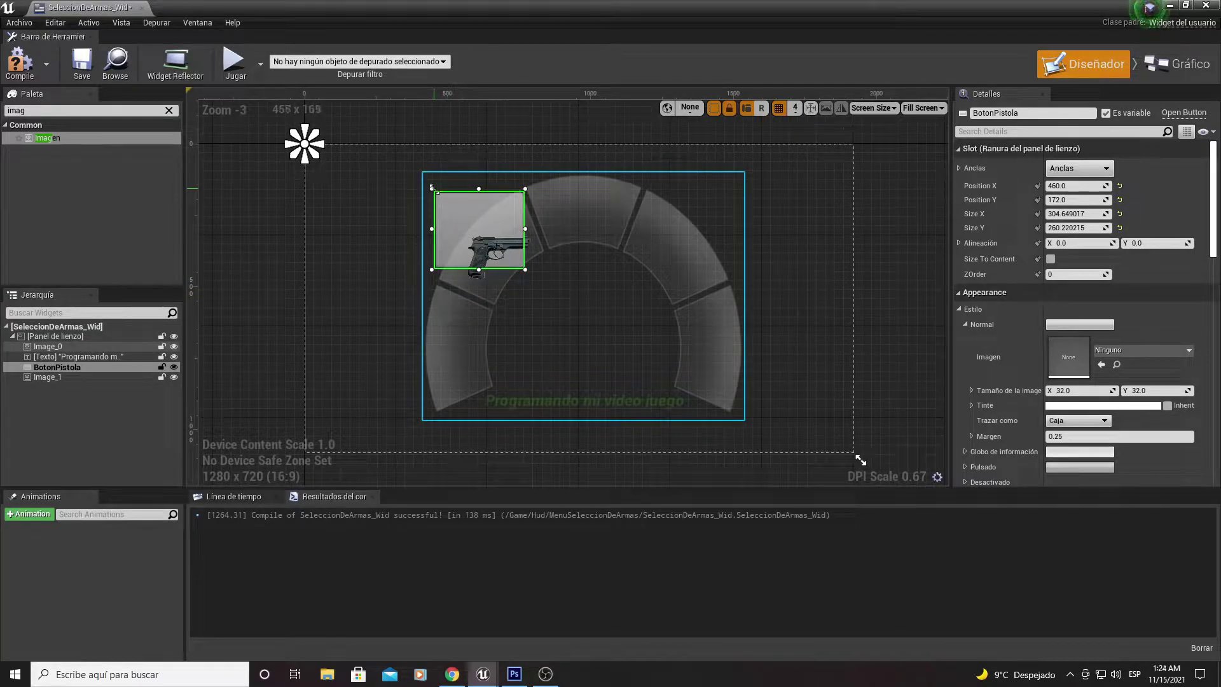
mouse_move(432, 187)
mouse_down()
mouse_move(460, 218)
mouse_move(496, 225)
mouse_up()
click(486, 231)
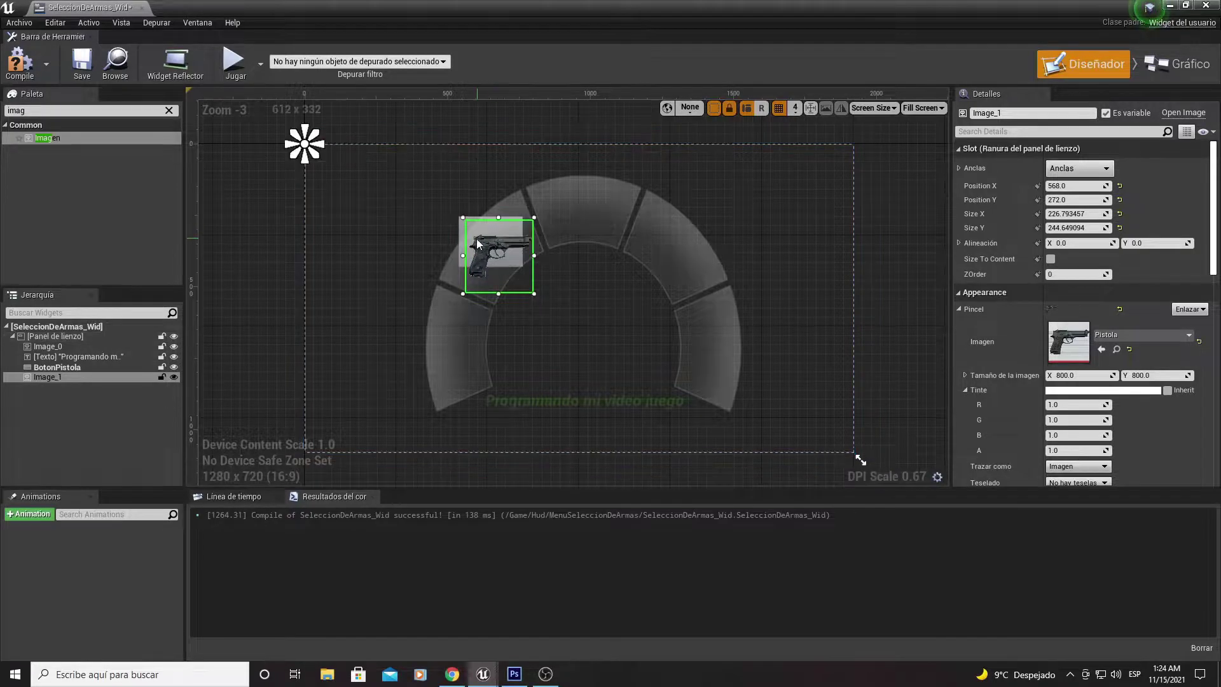
click(463, 226)
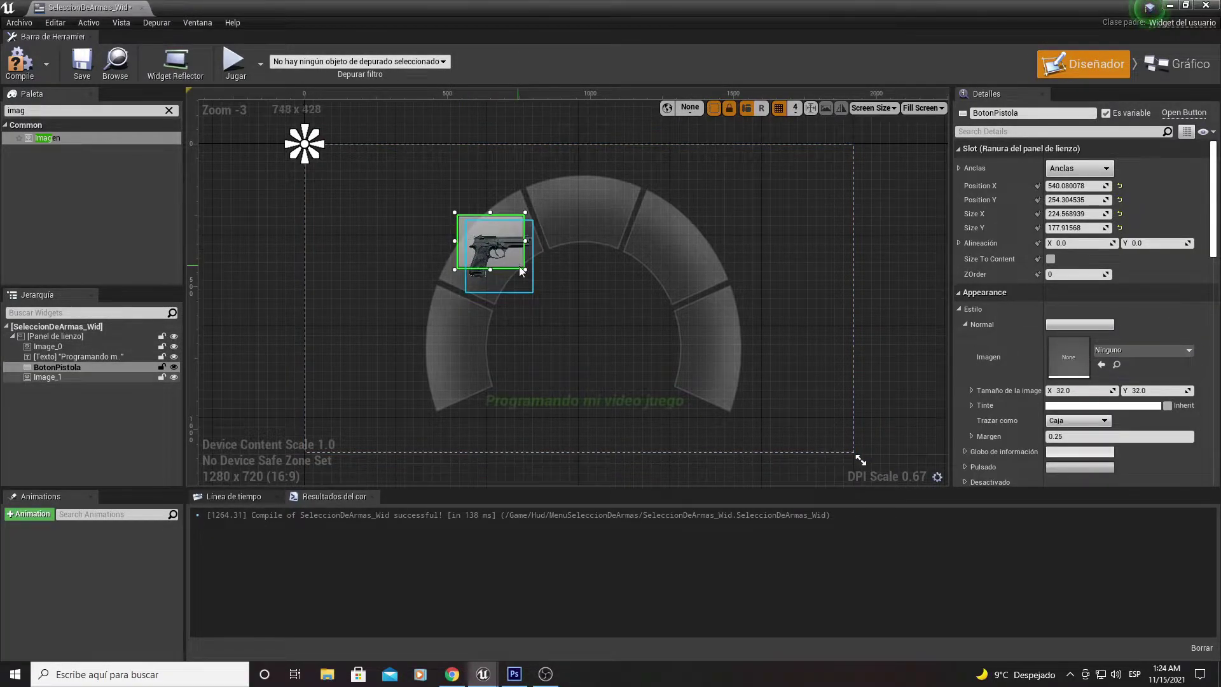
mouse_move(526, 270)
mouse_down()
mouse_move(536, 287)
mouse_move(515, 261)
mouse_up()
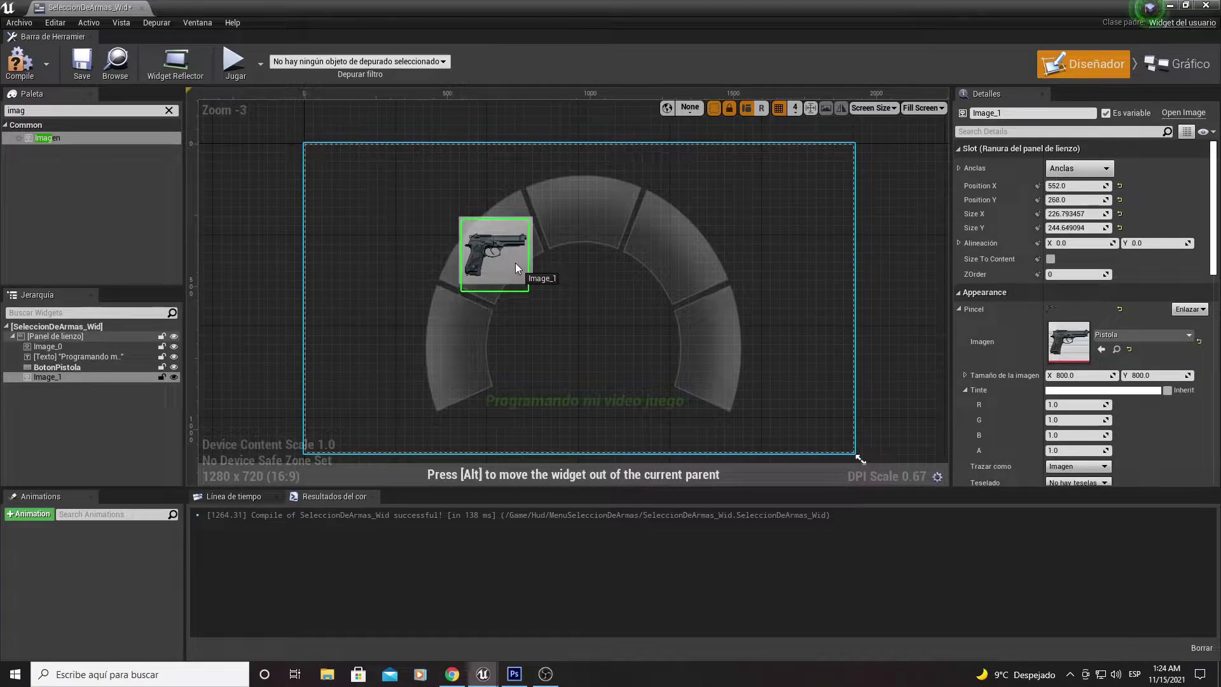
- Move BotonPistola below Image_1 in the Hierarchy and tint it a nearly transparent green
click(600, 285)
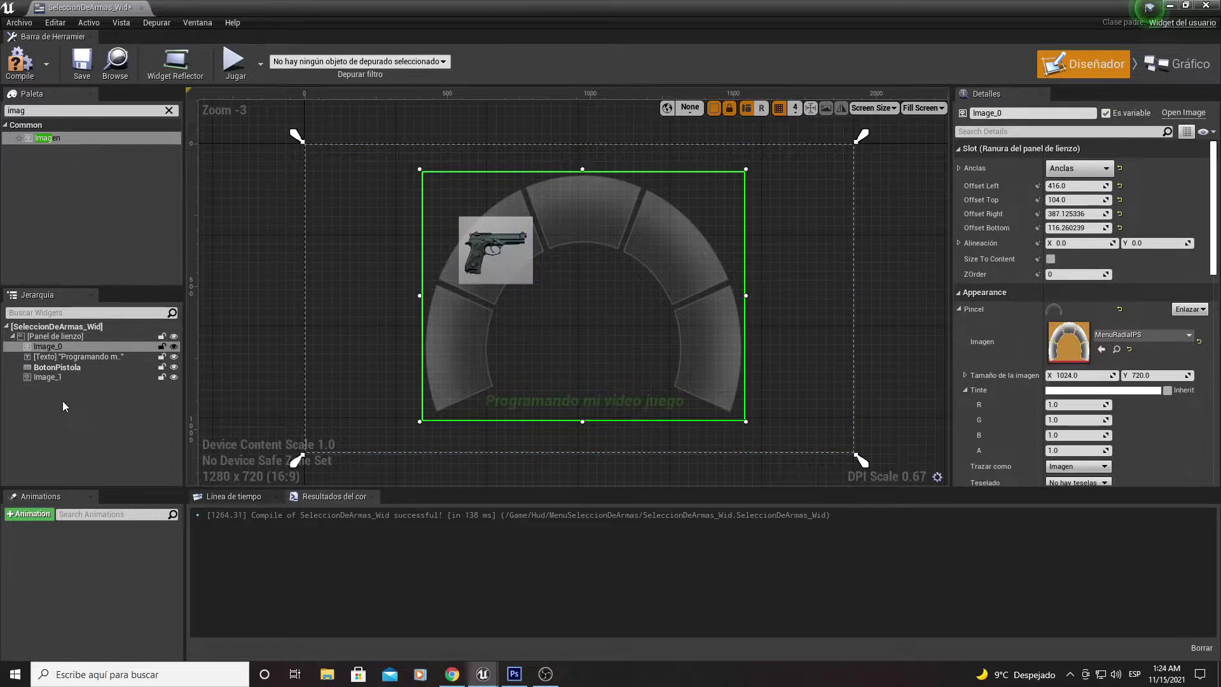
drag(53, 368, 48, 380)
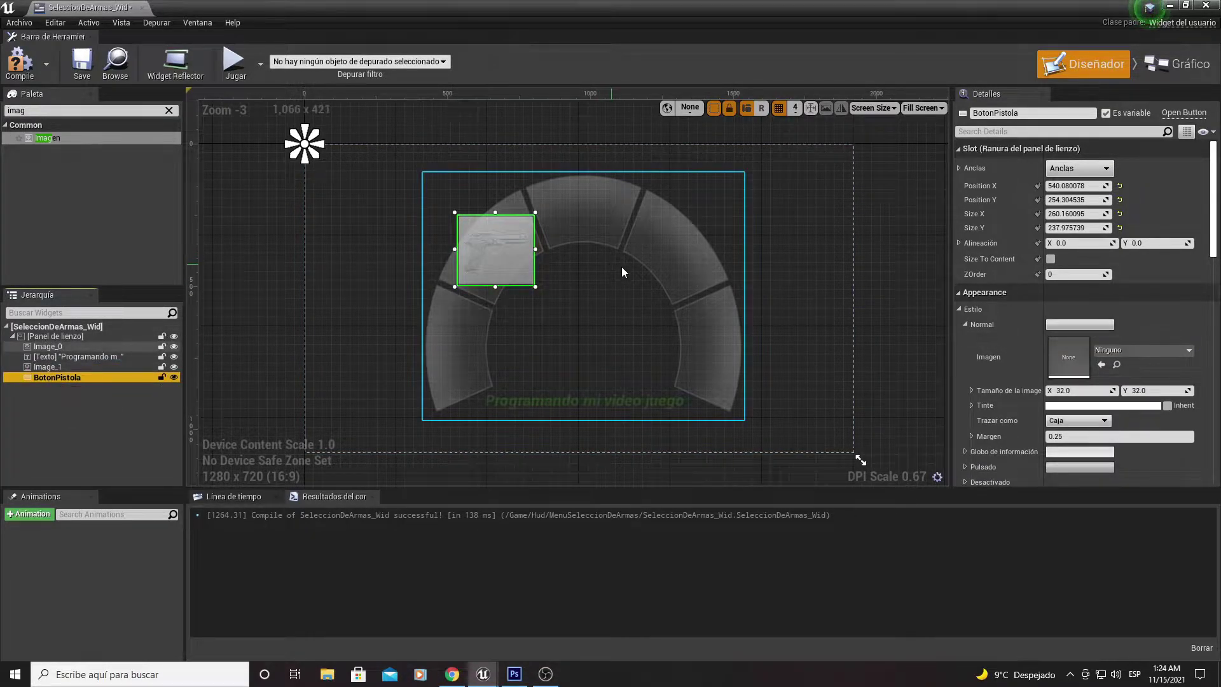
click(1061, 407)
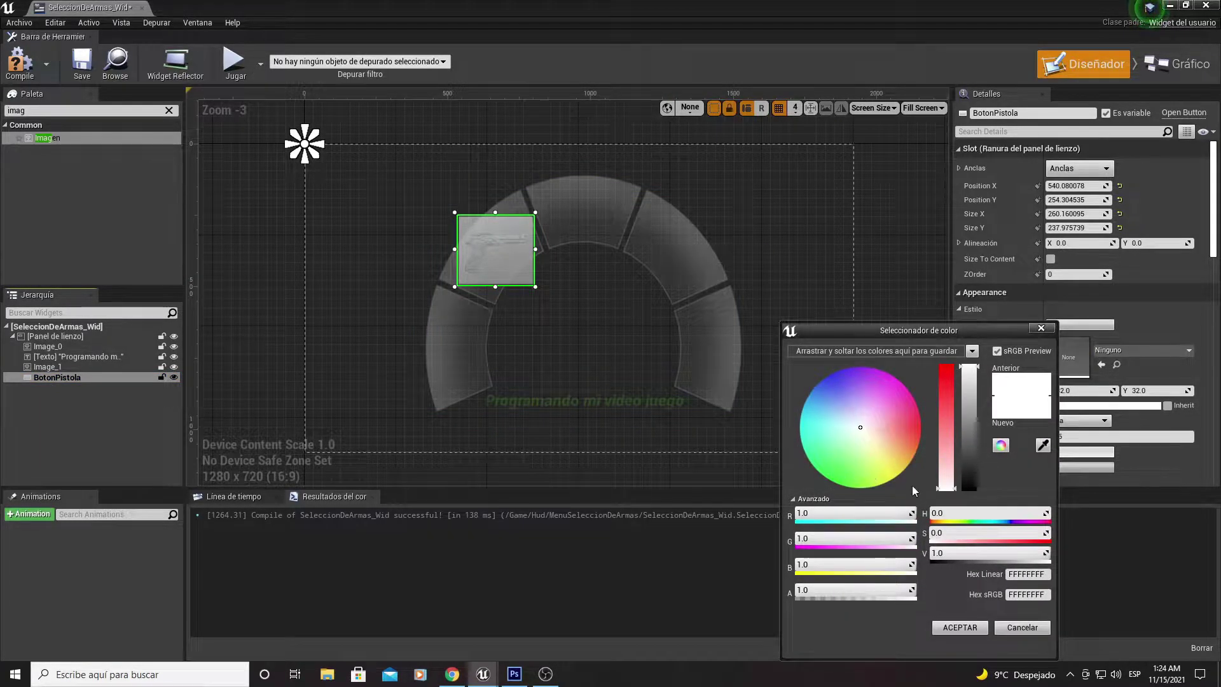
click(1015, 633)
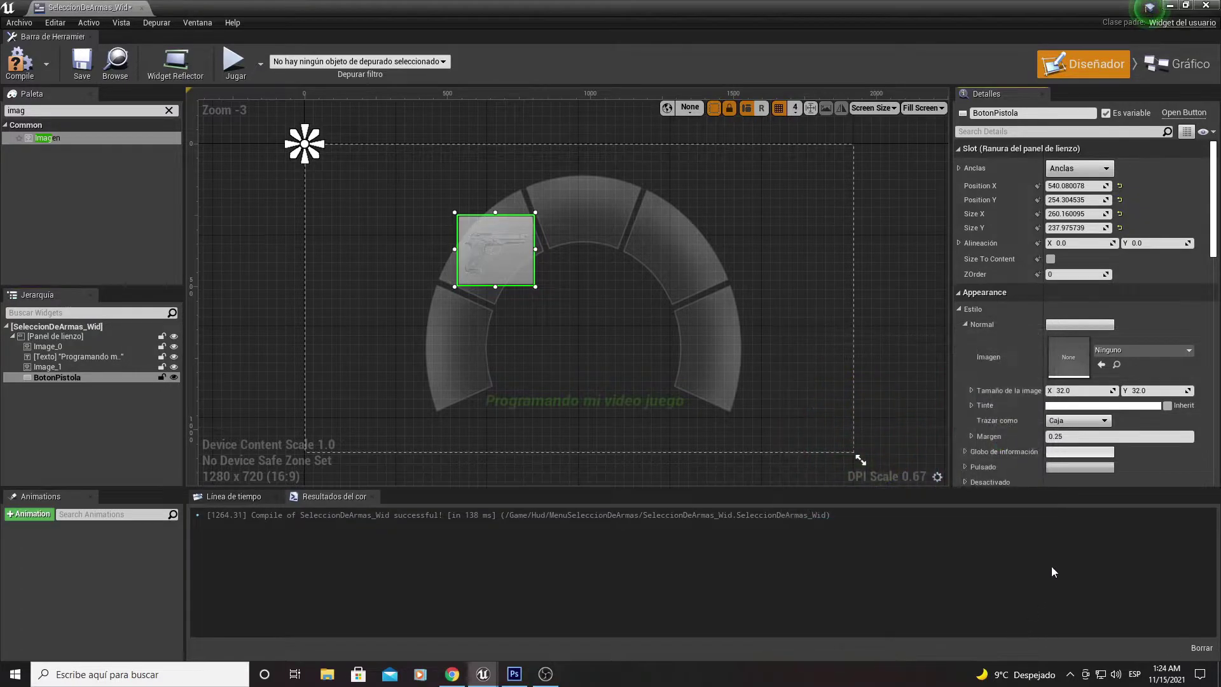
click(1070, 407)
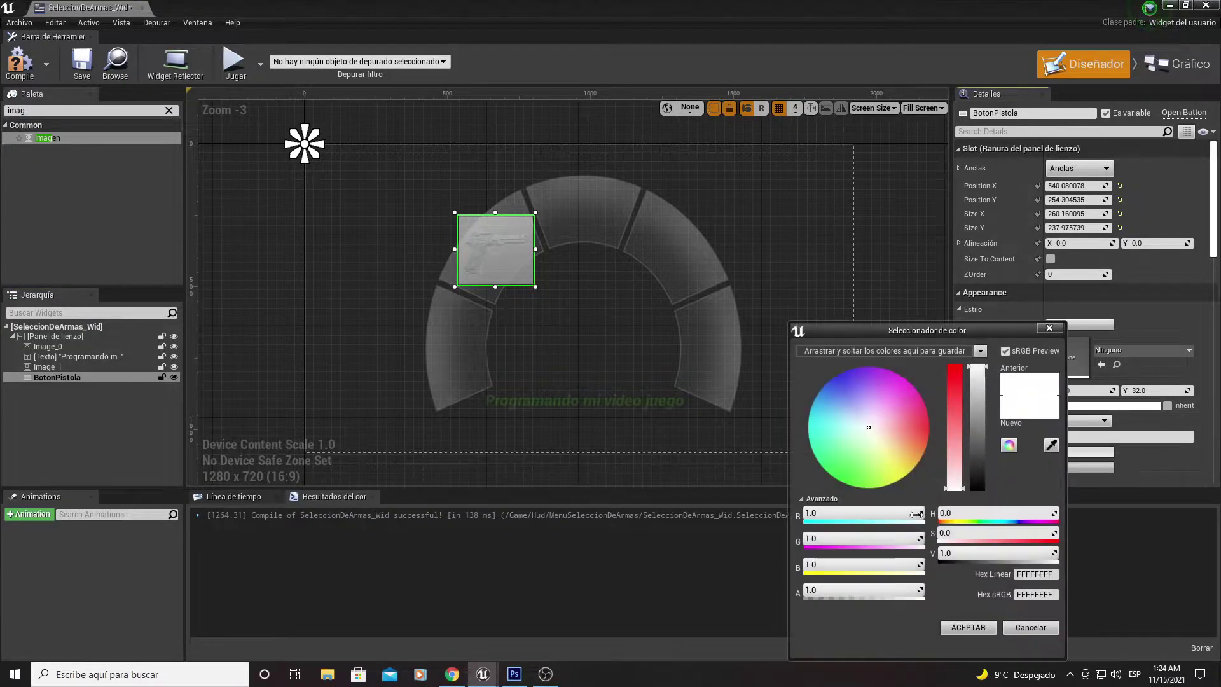
click(857, 478)
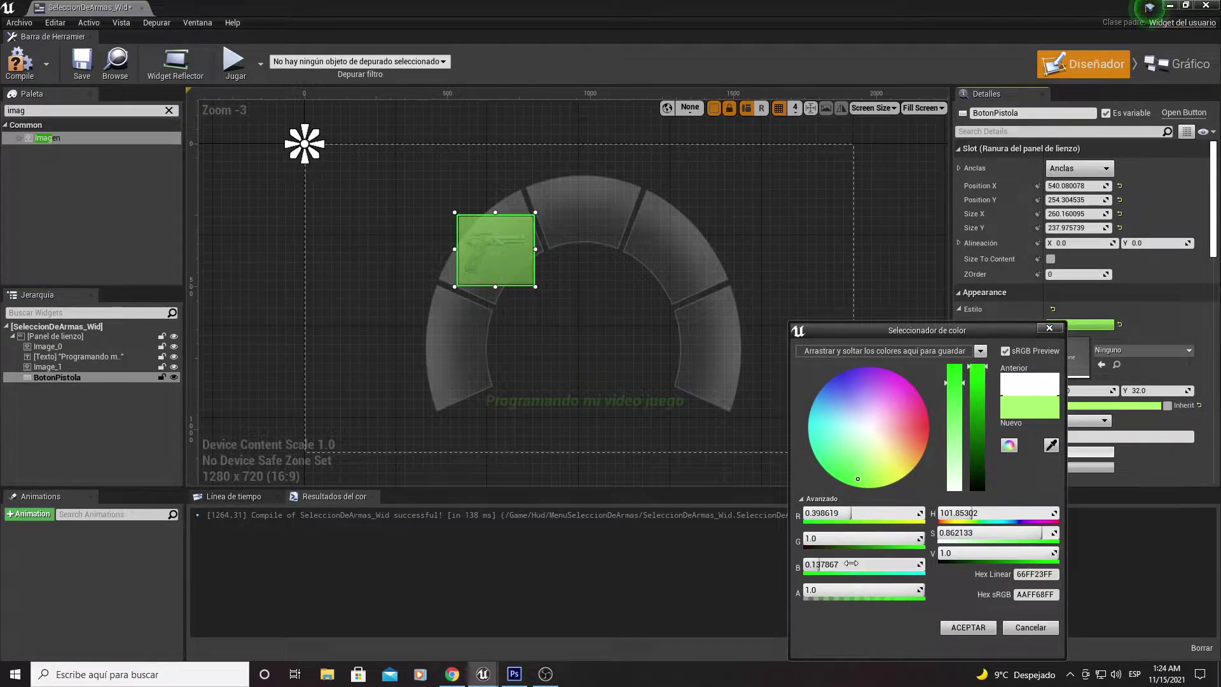
click(854, 495)
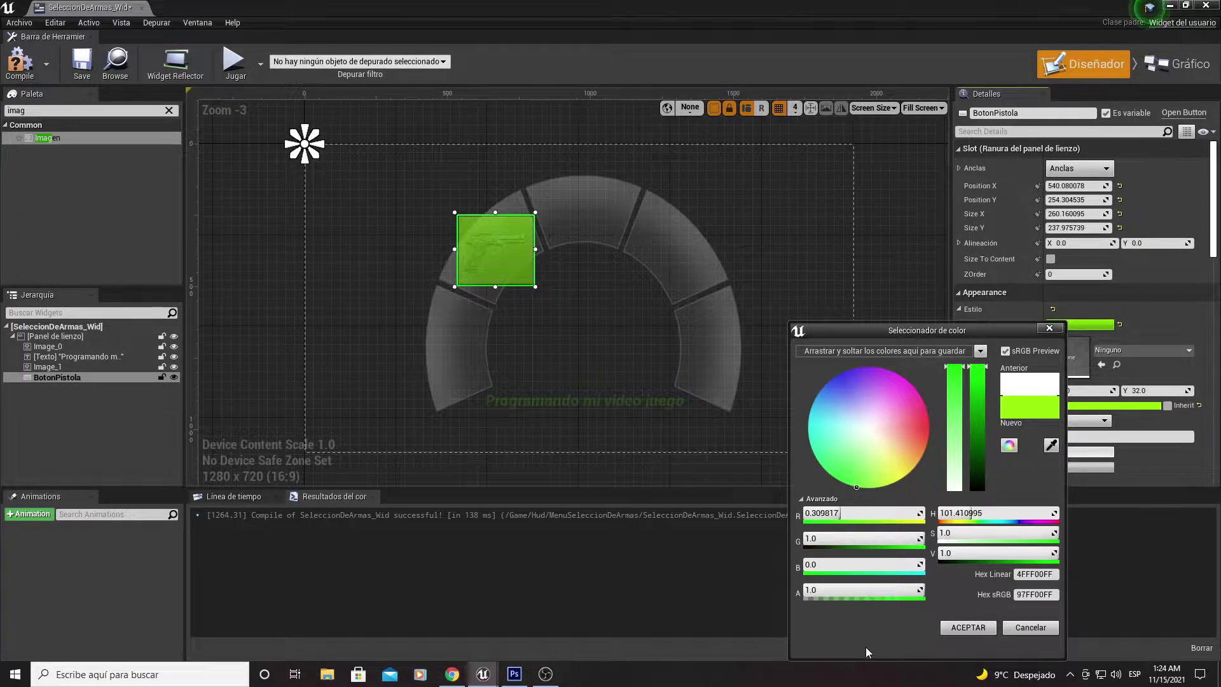
drag(863, 598, 813, 598)
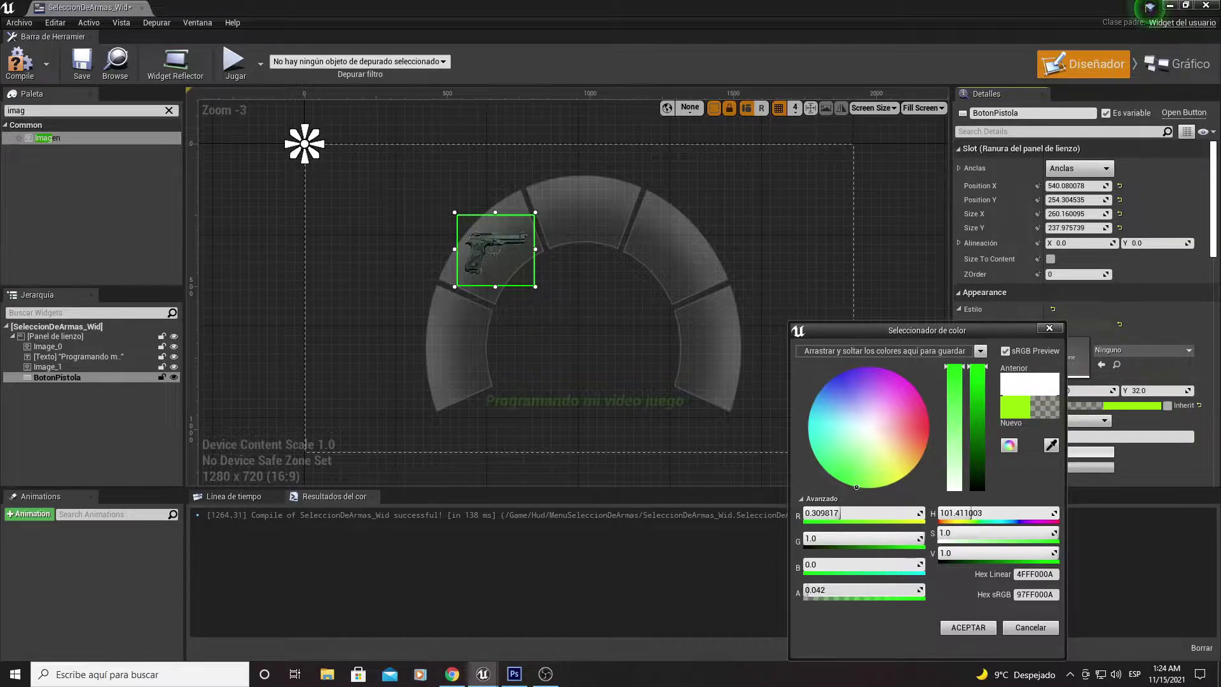
click(968, 626)
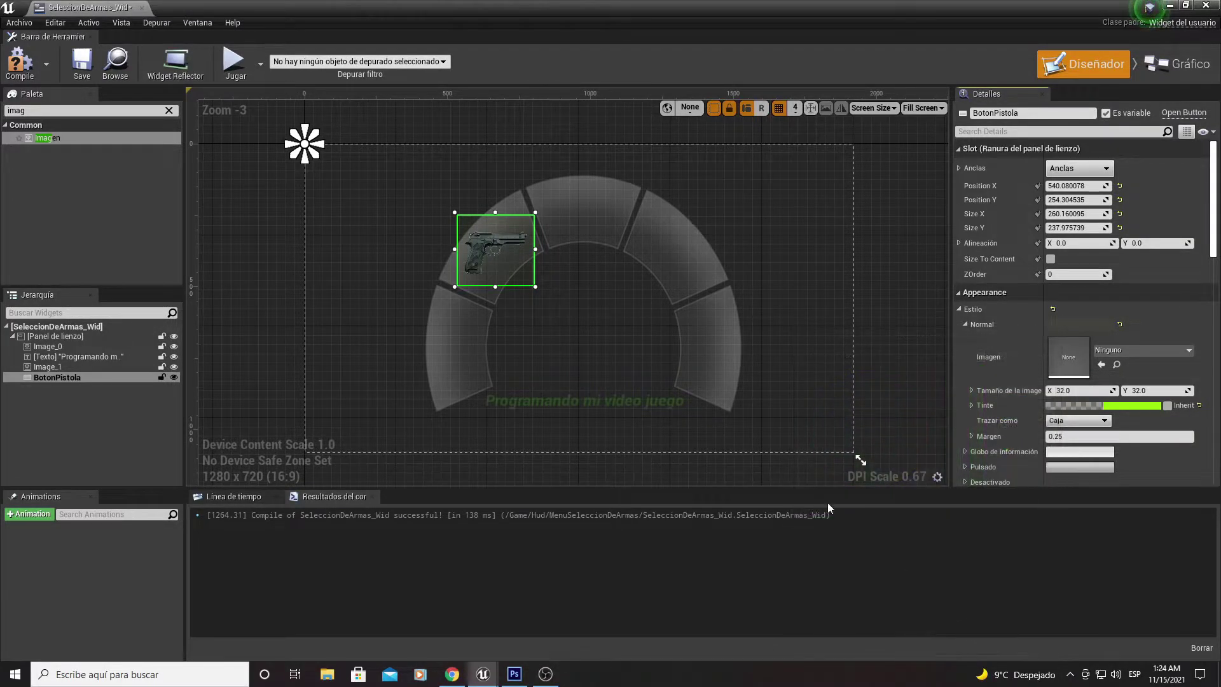
- Set BotonPistola's tint alpha to 0 so only the pistol picture shows
click(563, 316)
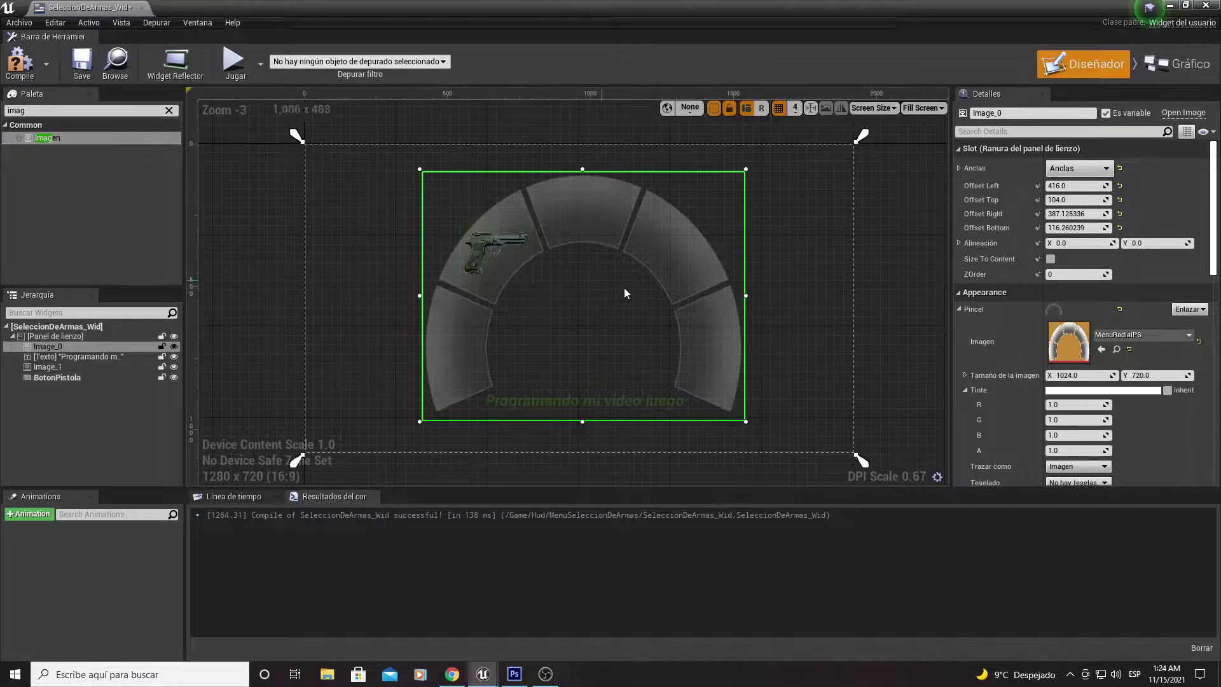
click(58, 377)
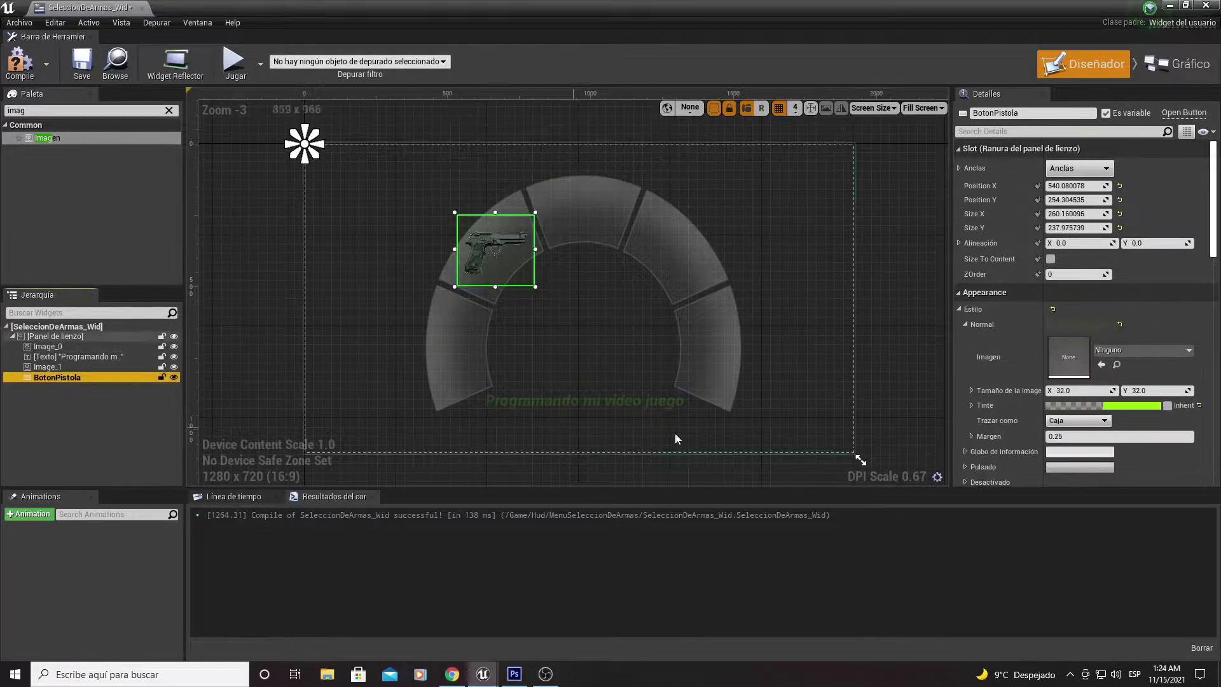
click(1108, 405)
drag(887, 601, 859, 592)
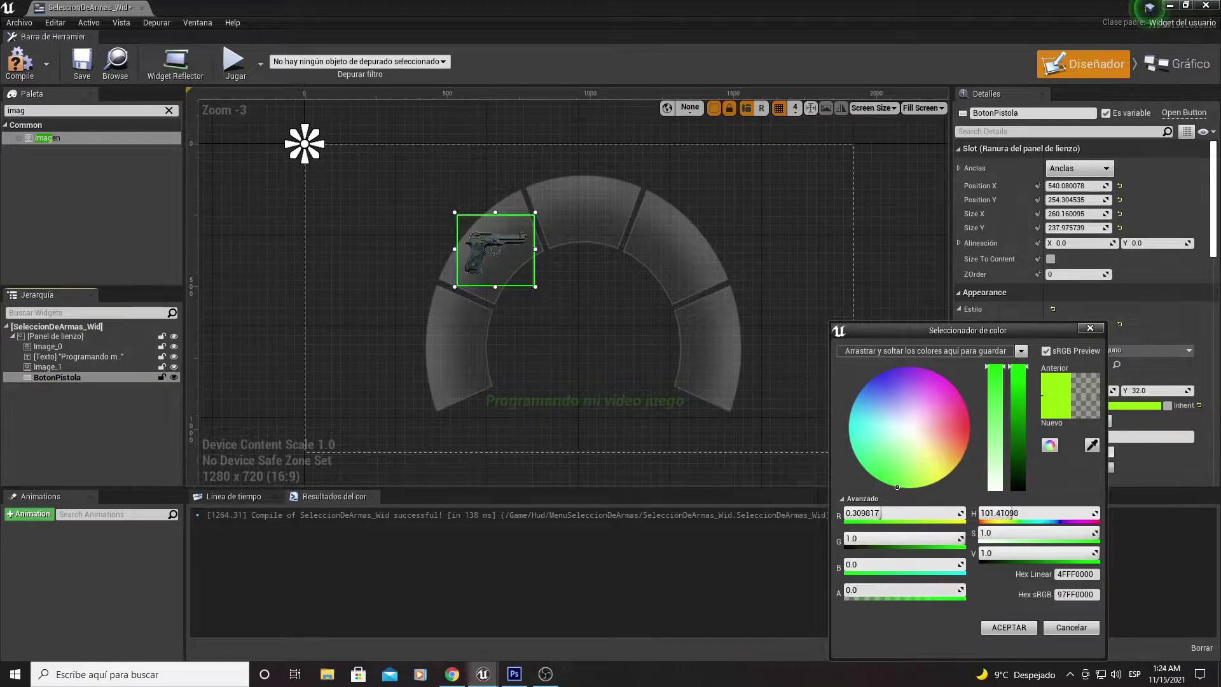
click(1009, 627)
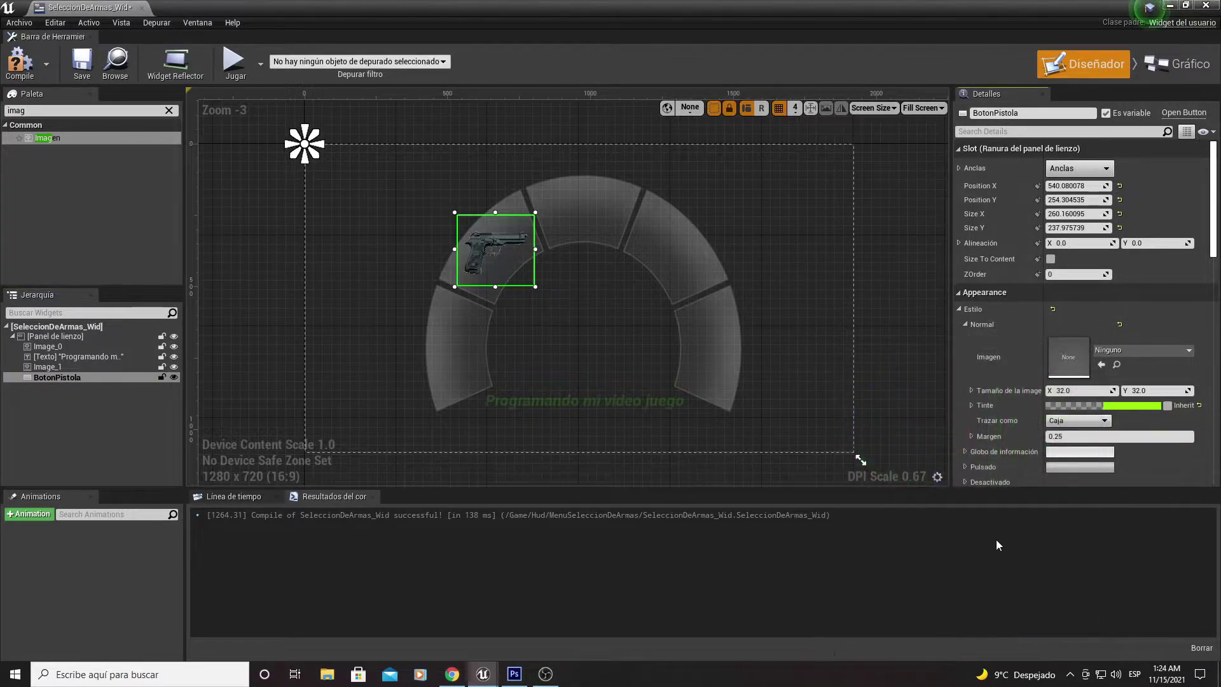
click(334, 330)
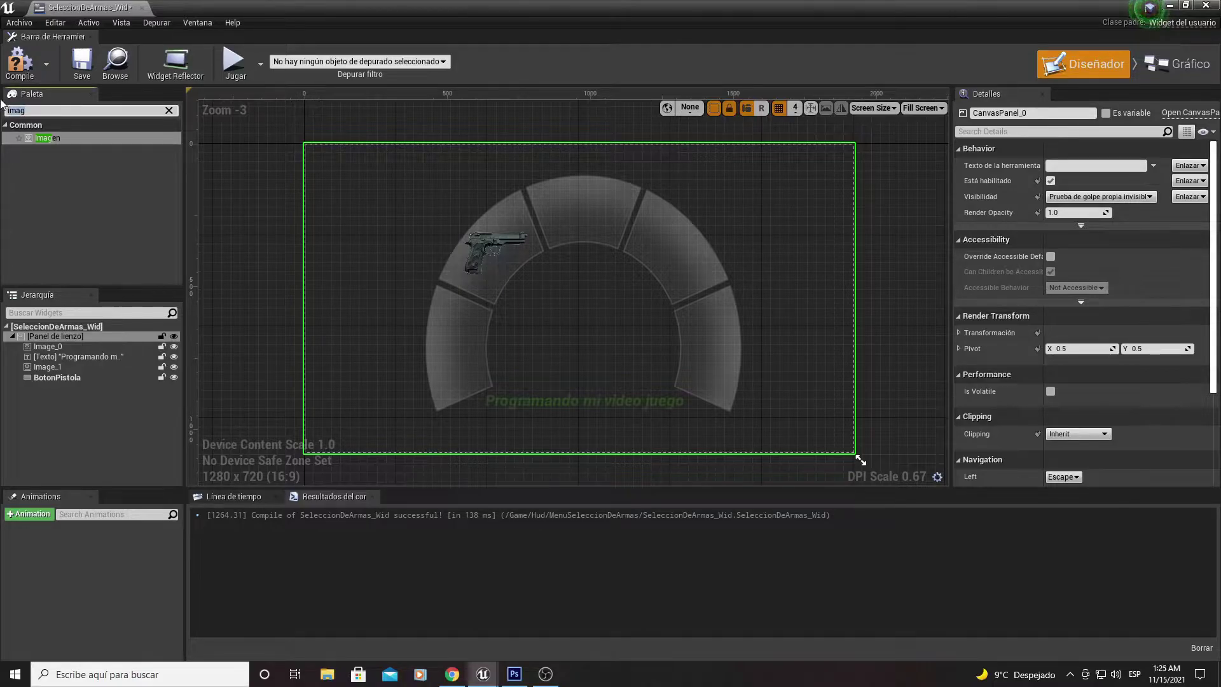
- Add a new Botón widget at the centre of the radial menu
text(bot)
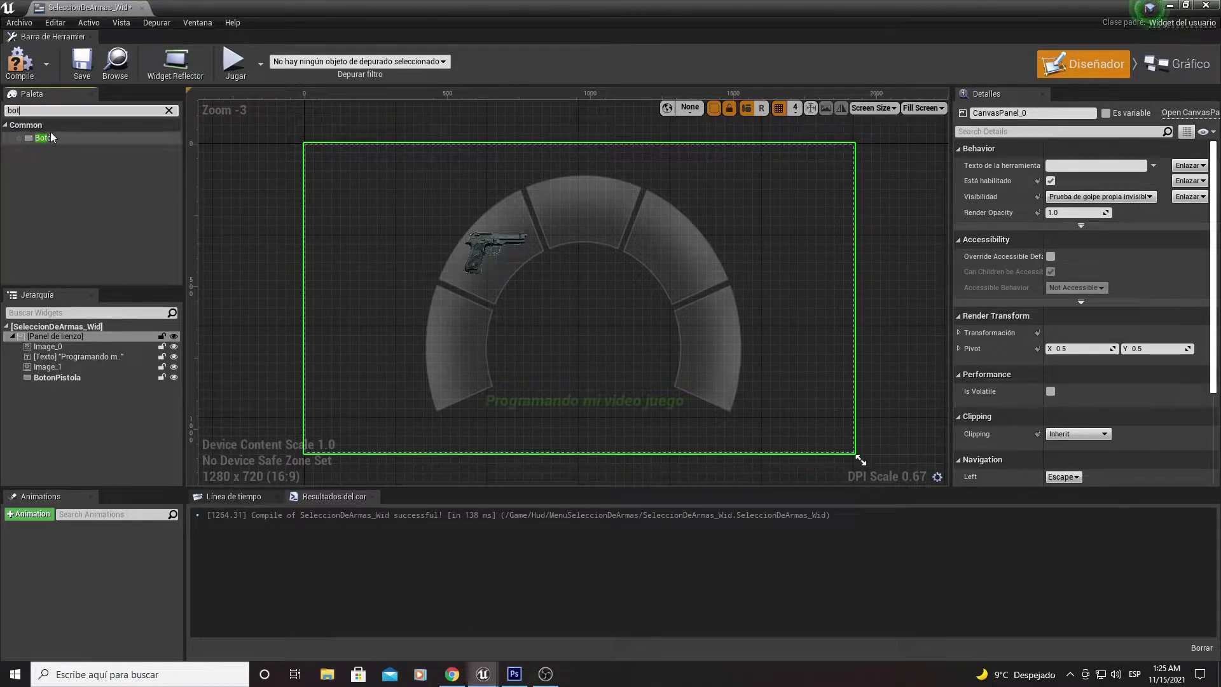
drag(45, 137, 527, 190)
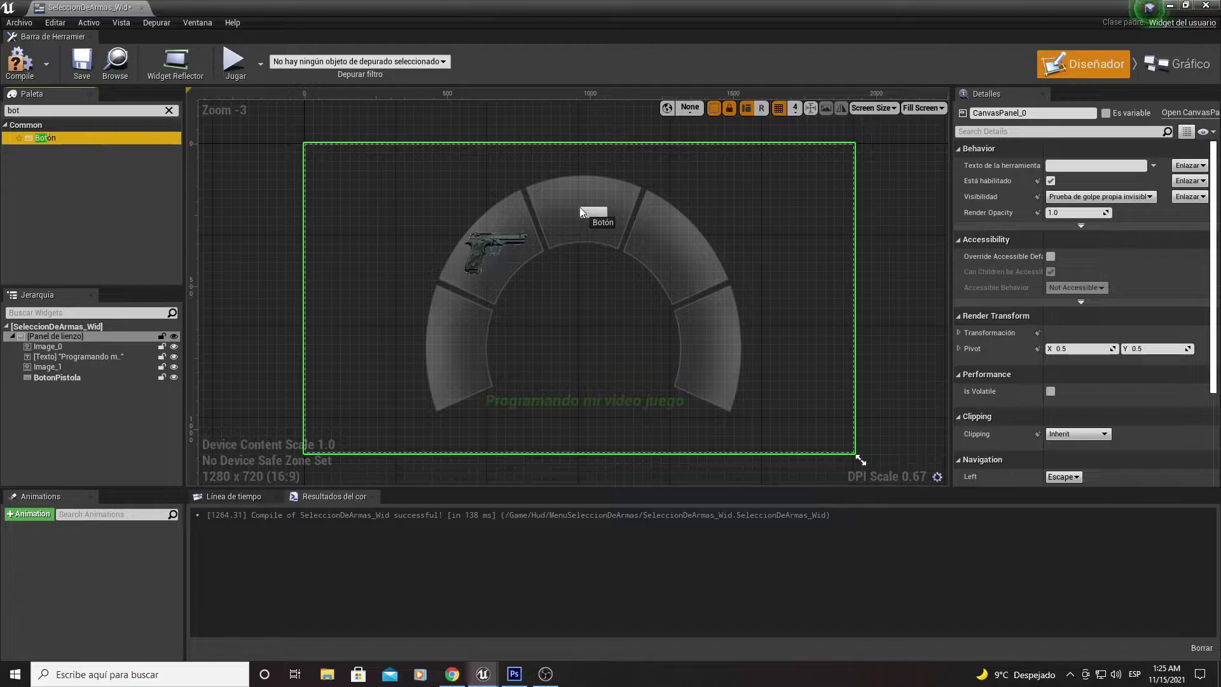
drag(664, 242, 604, 306)
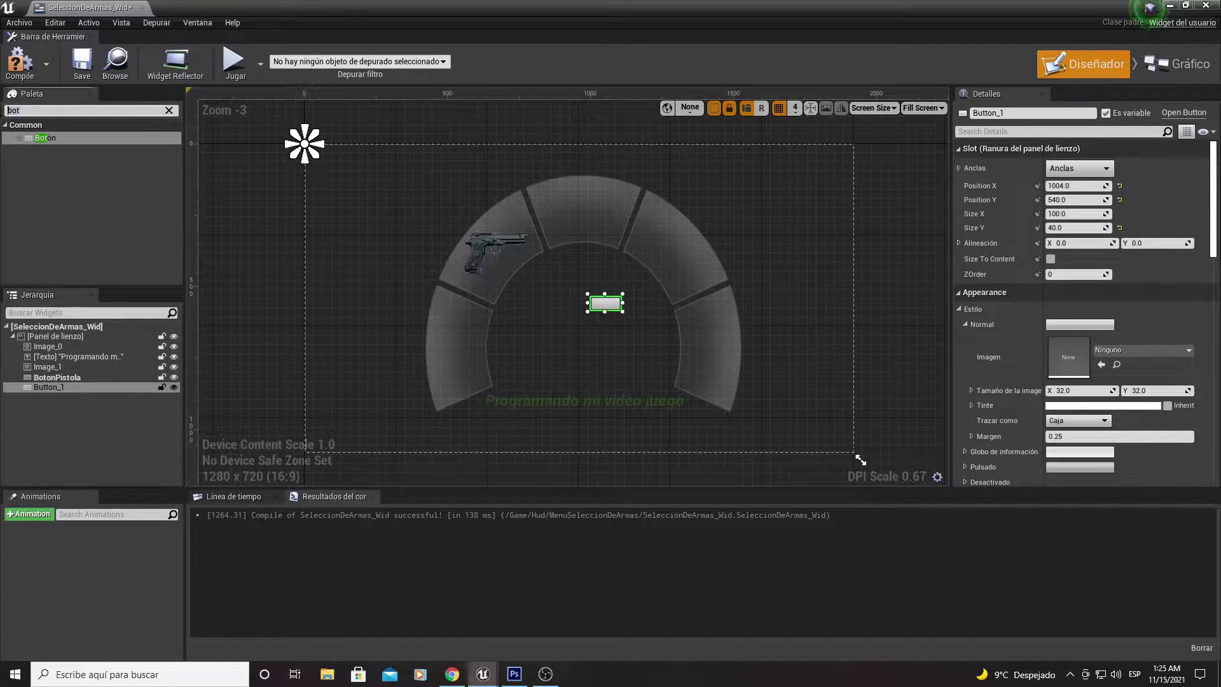
- Add a blank Imagen enlarged to about 220x173 over the upper-right segment
text(ima)
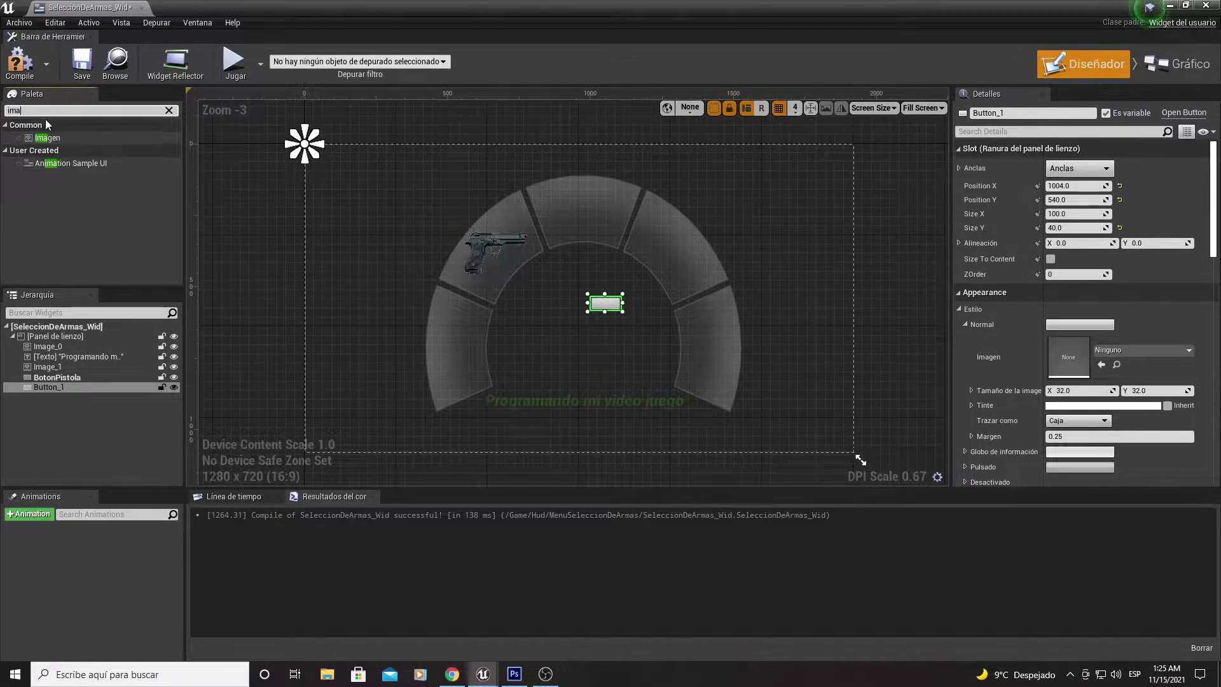
drag(48, 137, 663, 262)
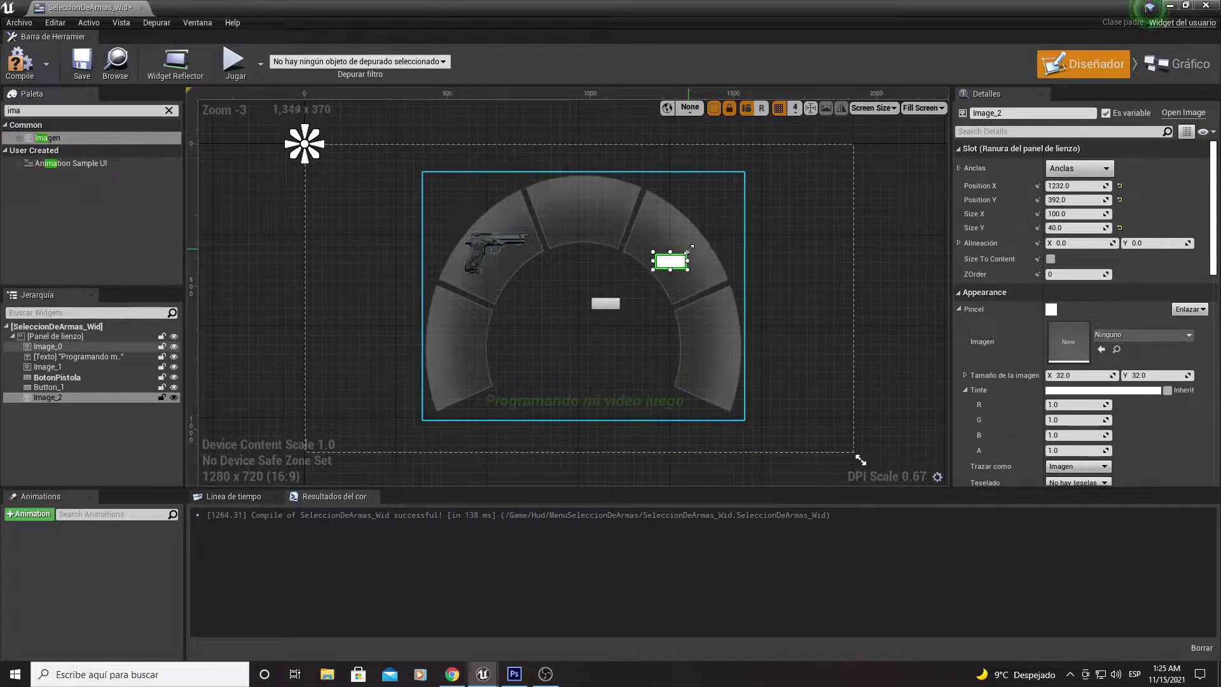
mouse_move(687, 251)
mouse_down()
mouse_move(706, 214)
mouse_move(637, 241)
mouse_up()
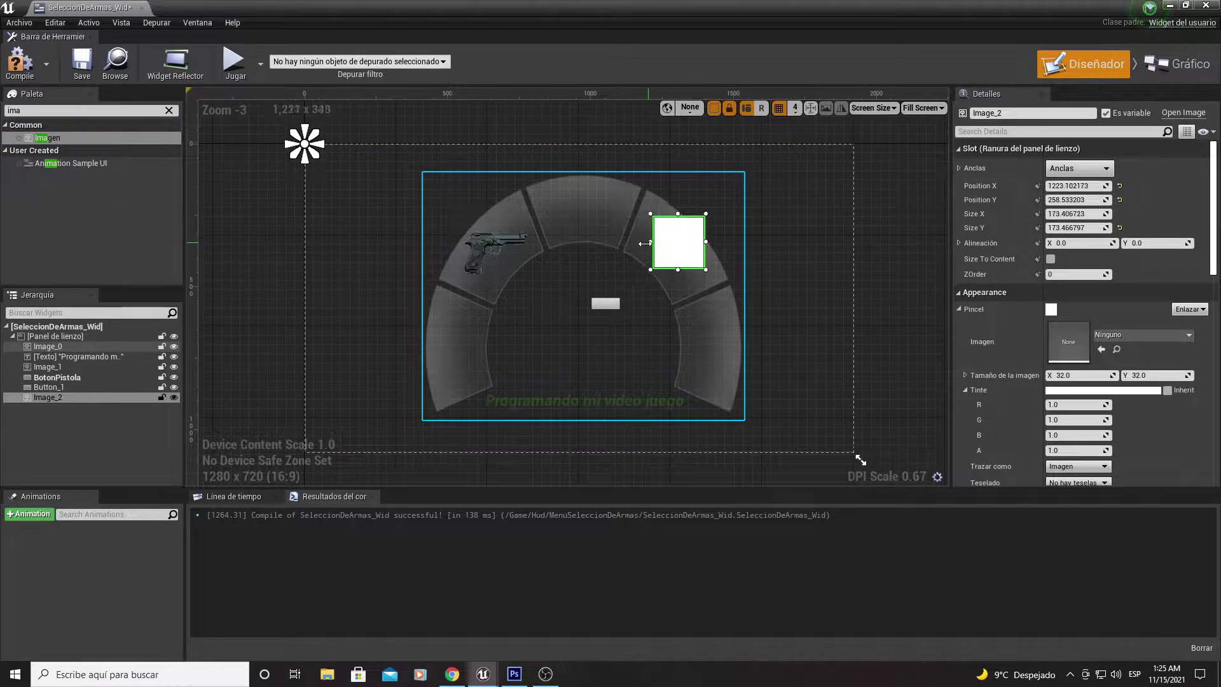
- Set Image_2's brush image to the Escopeta shotgun texture
click(1171, 7)
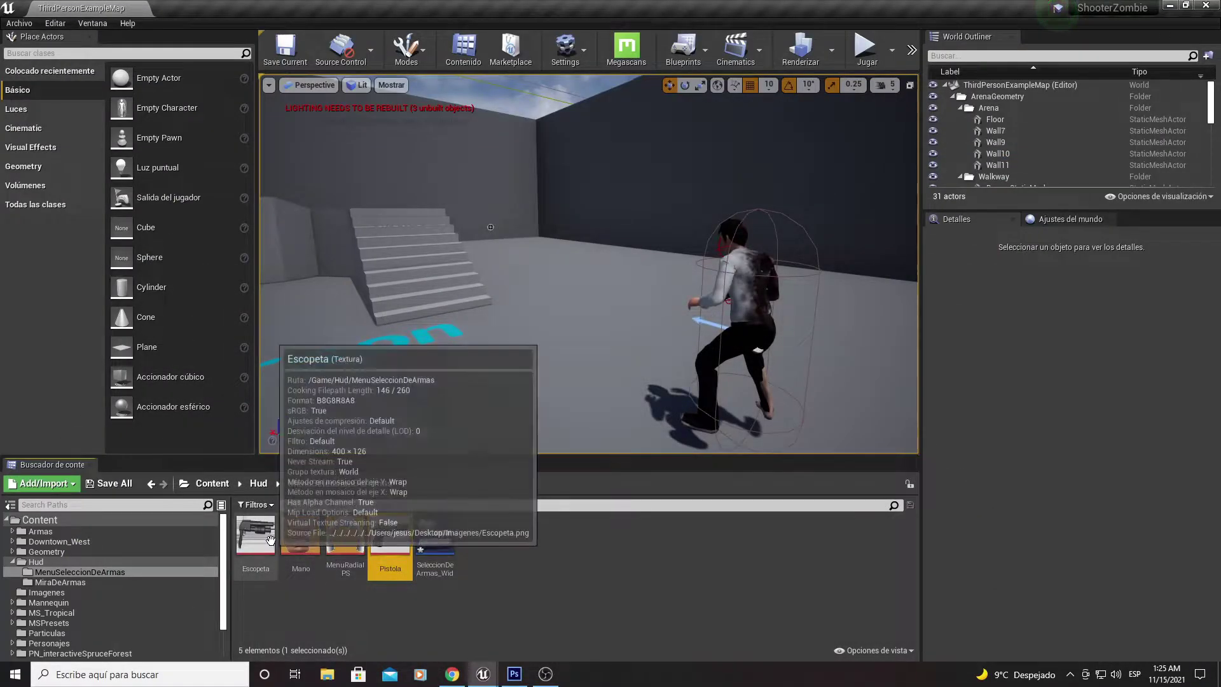
mouse_move(482, 672)
click(512, 630)
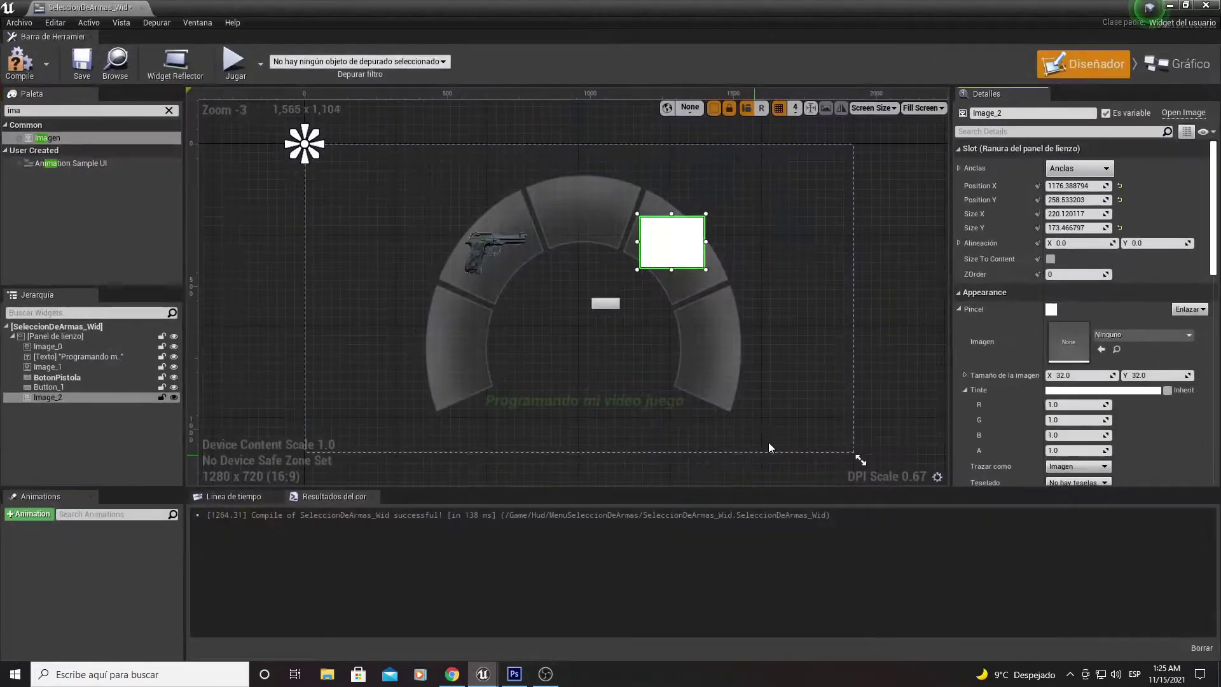
click(1102, 349)
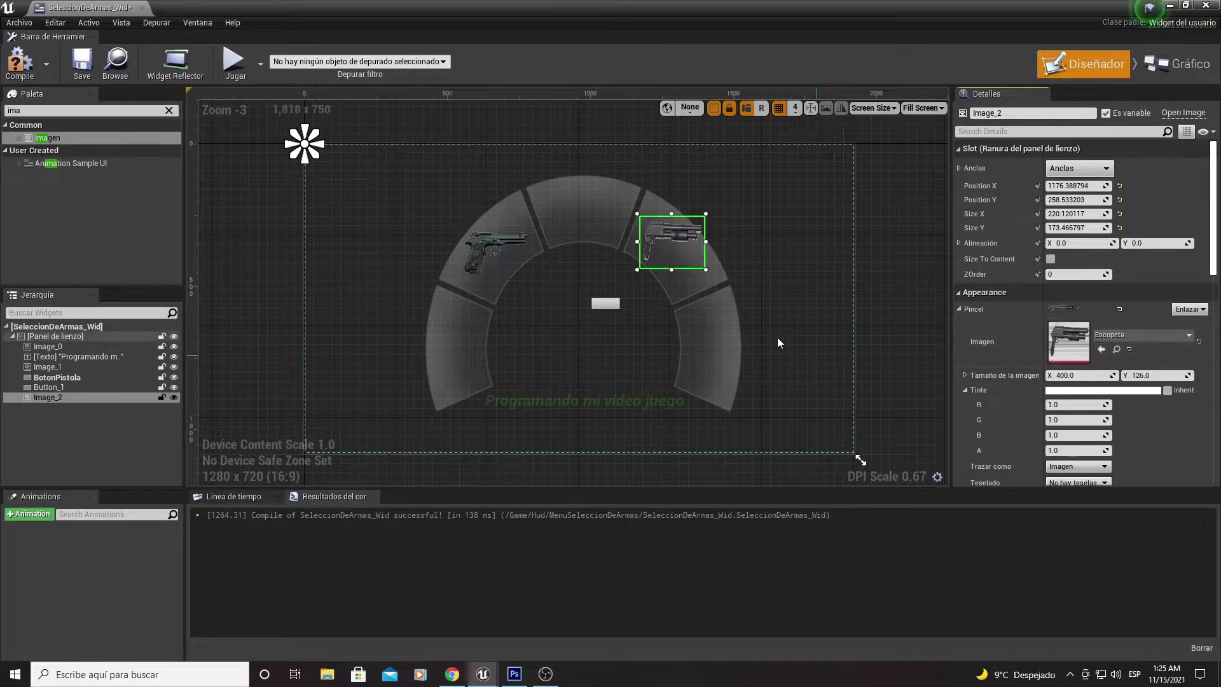
scroll(706, 242, up, 4)
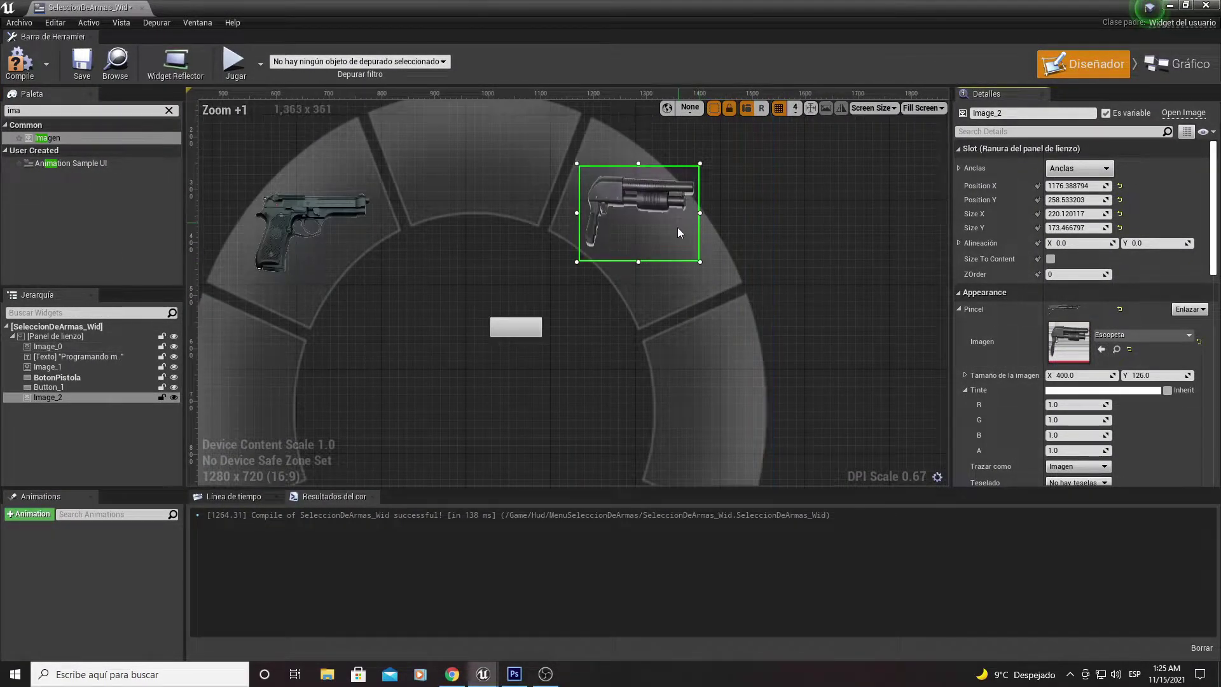
- Resize and position the shotgun image to about 271x95 at 1156, 332 in the upper-right segment
drag(576, 262, 539, 279)
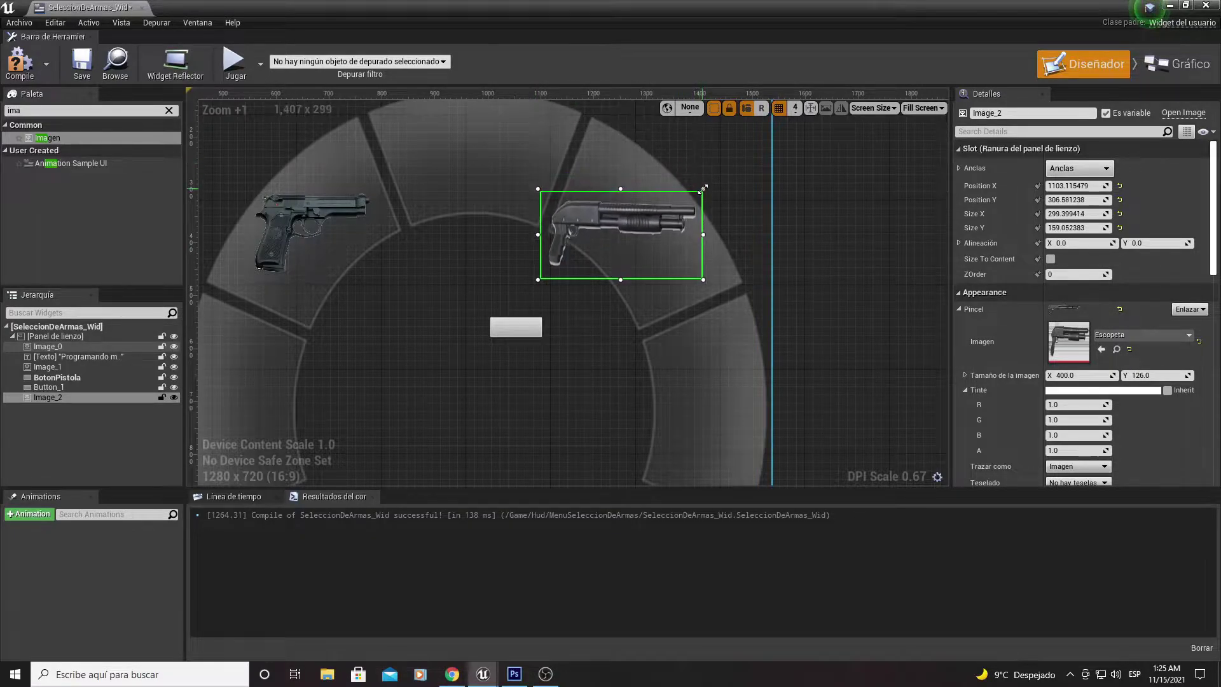
drag(700, 163, 706, 198)
drag(635, 222, 663, 218)
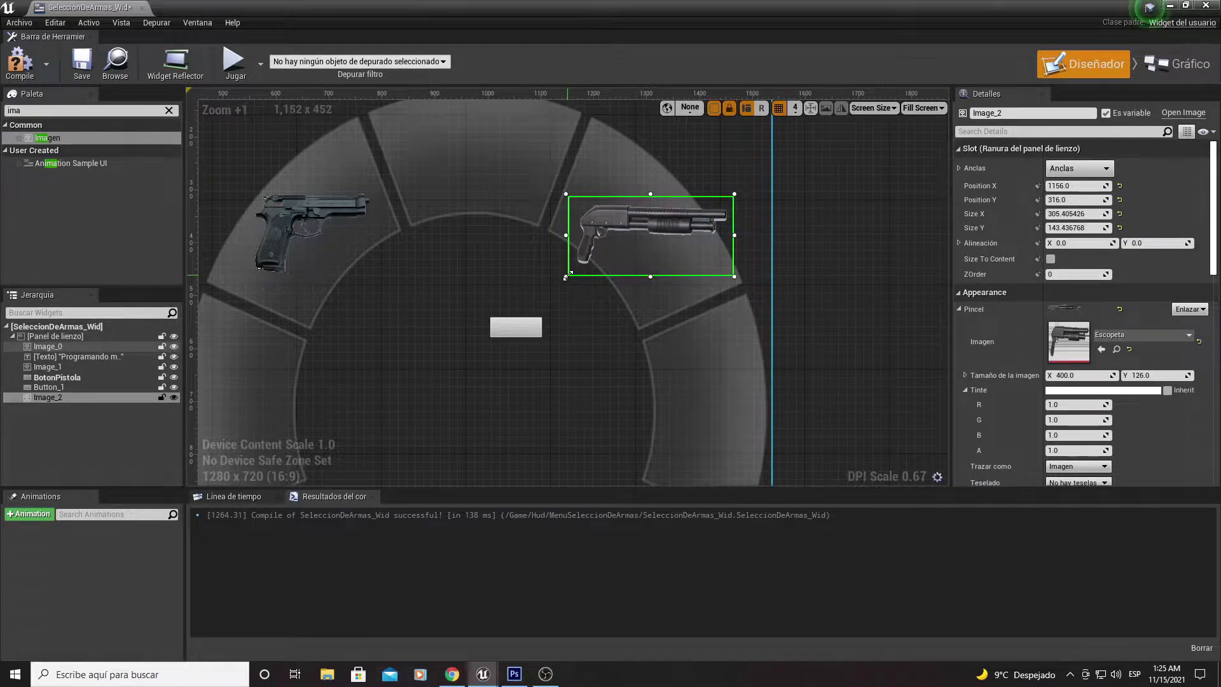
drag(566, 277, 575, 257)
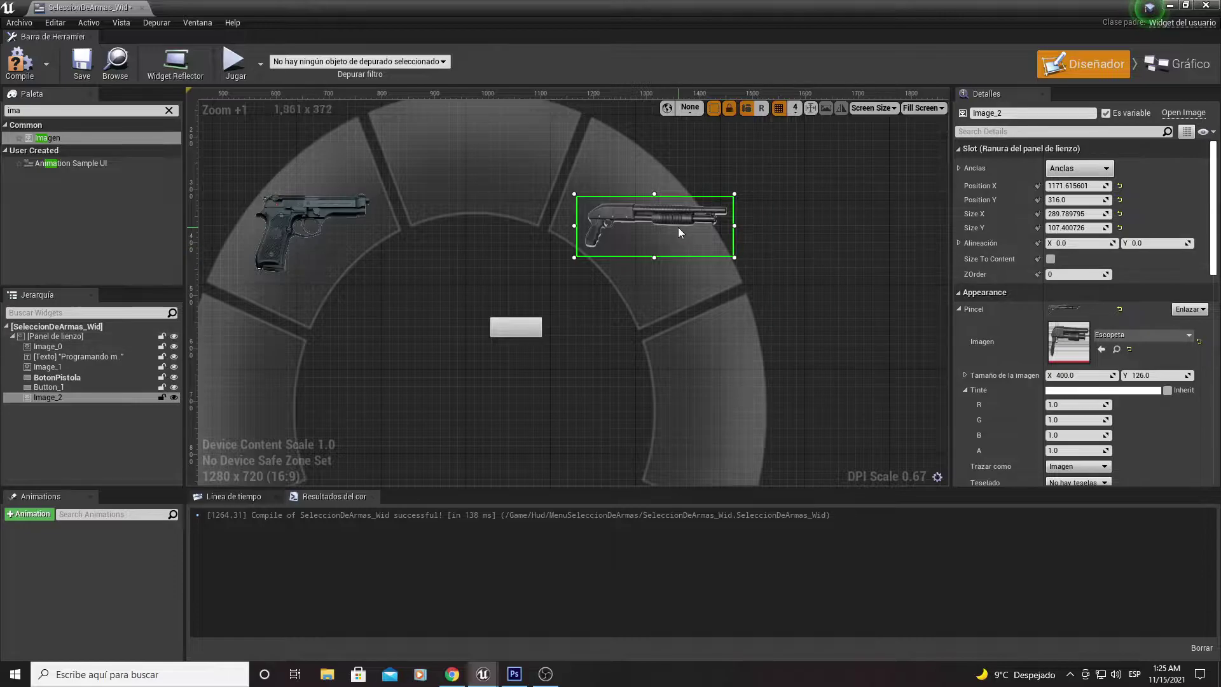
drag(678, 227, 656, 223)
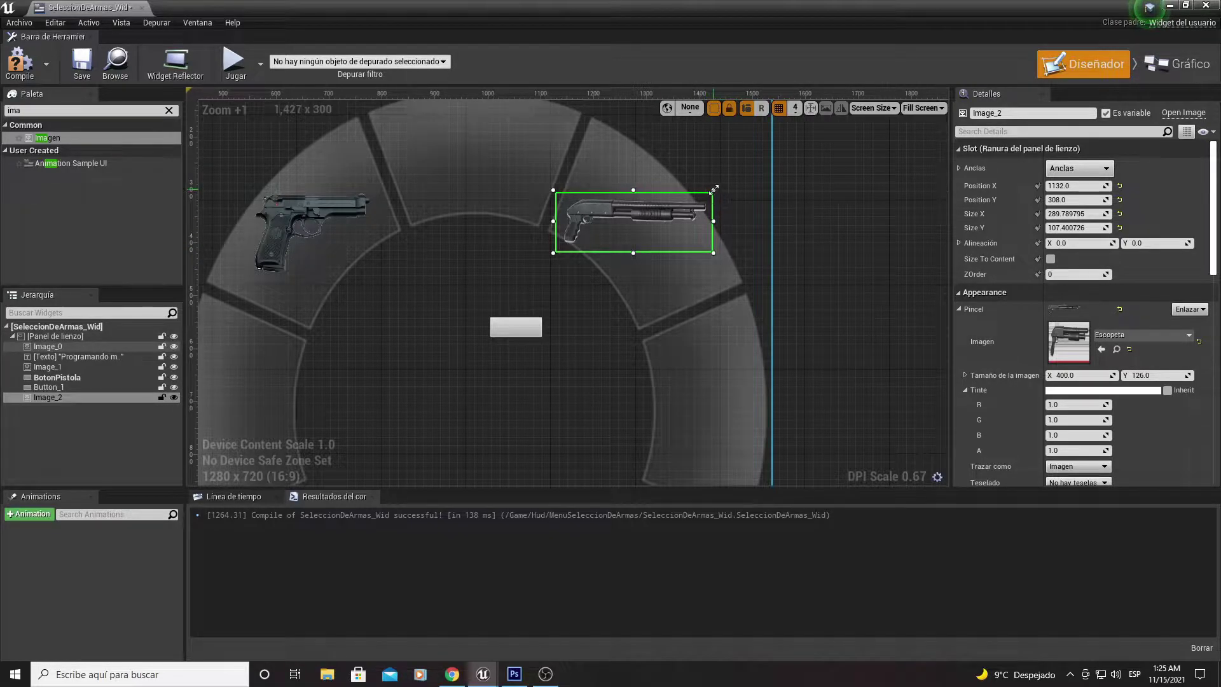
drag(713, 189, 703, 196)
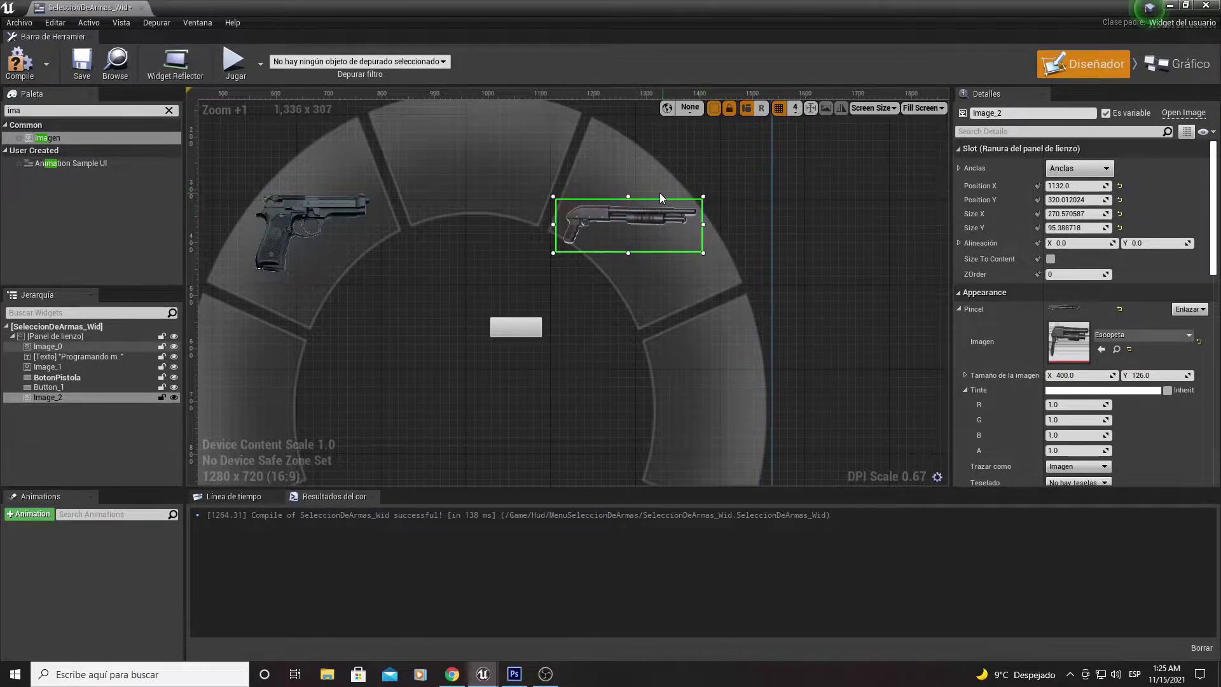
drag(636, 220, 647, 226)
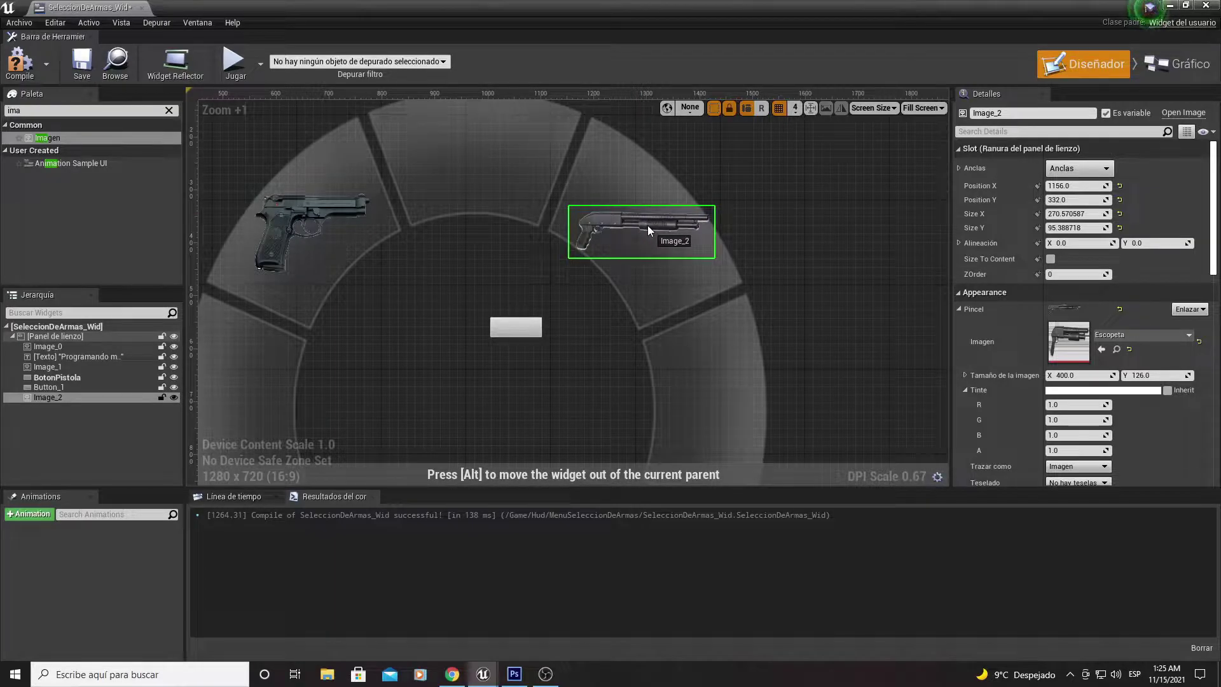
scroll(661, 350, down, 3)
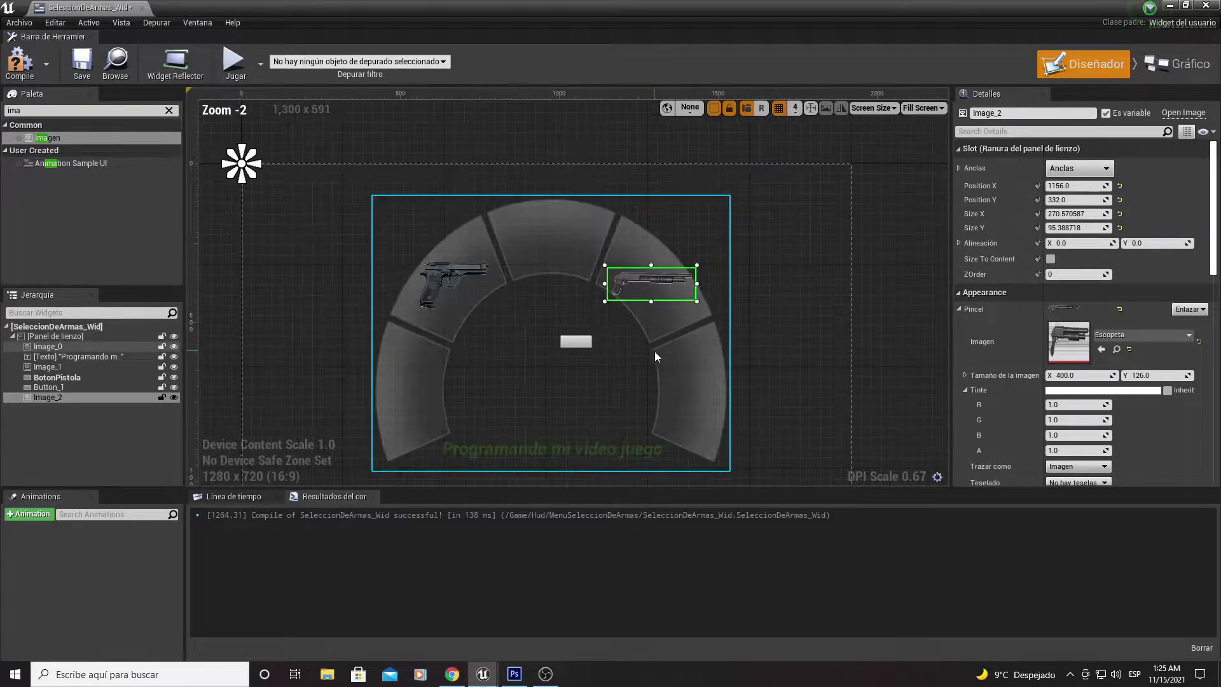
- Resize and move Button_1 so it covers the shotgun picture
click(580, 346)
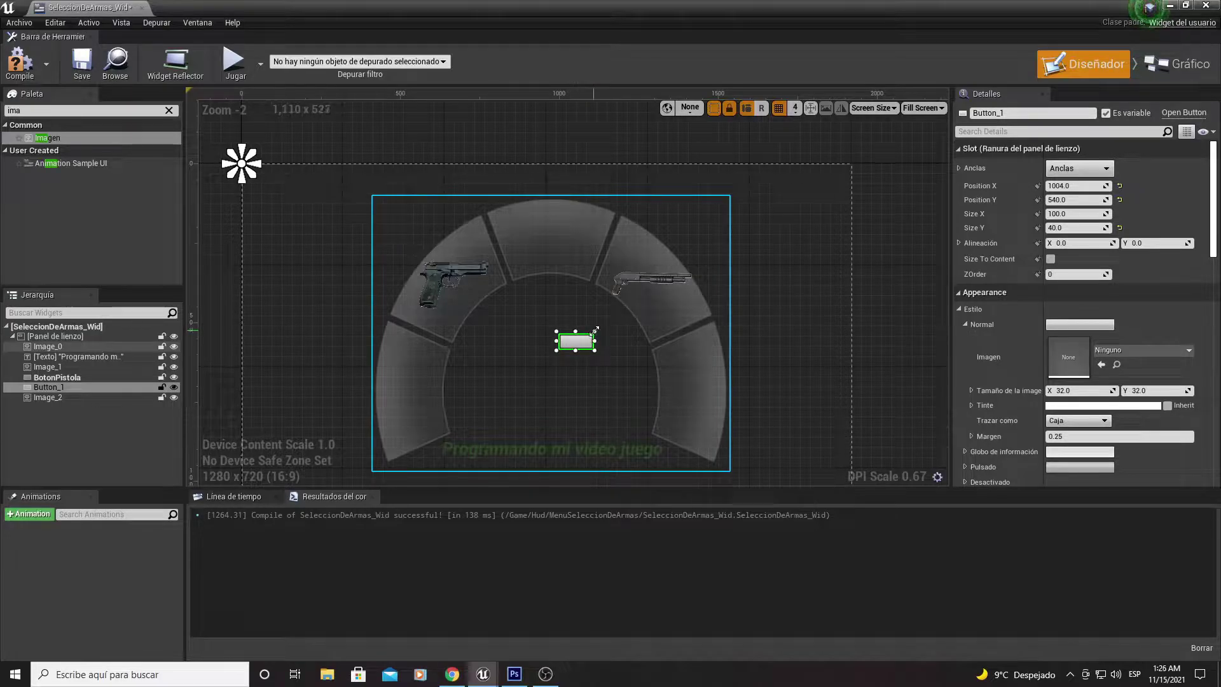
drag(594, 330, 623, 297)
drag(610, 315, 662, 272)
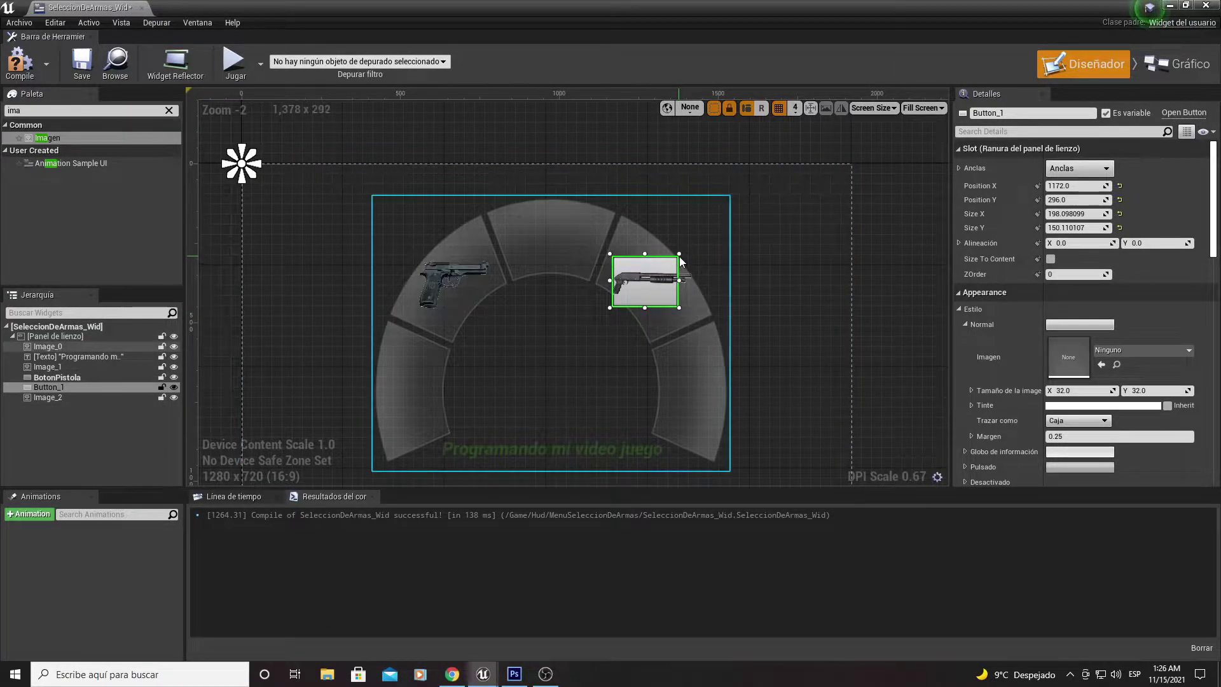
drag(680, 254, 693, 251)
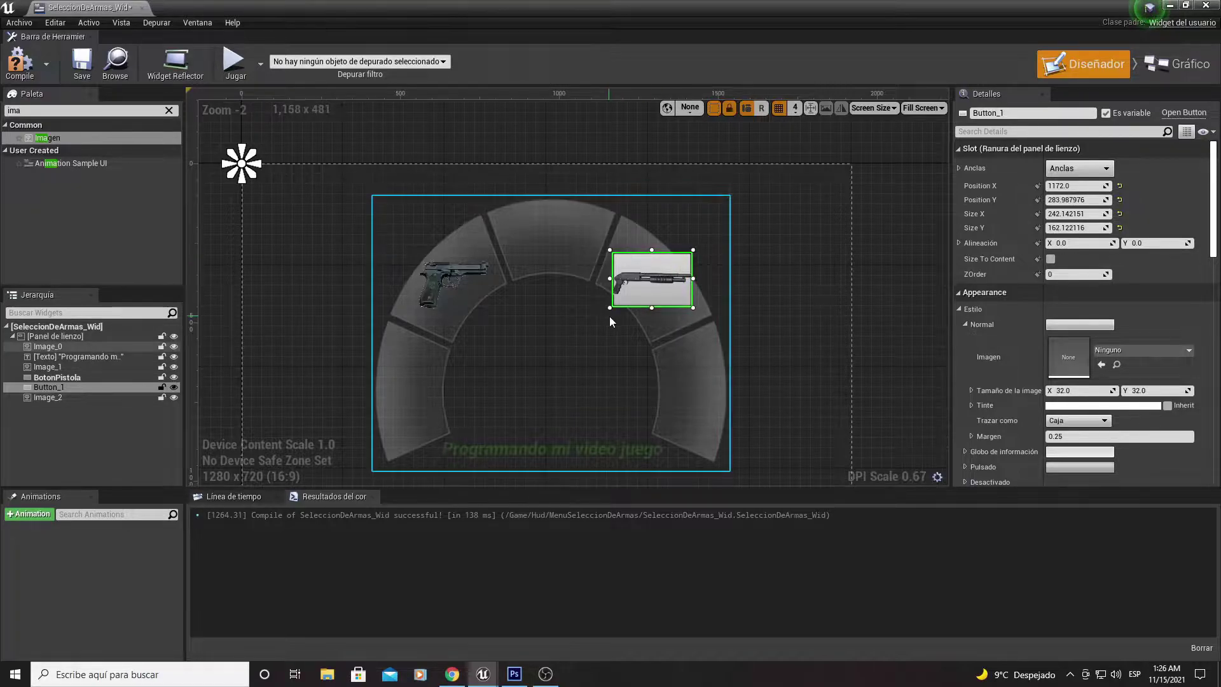
drag(613, 308, 608, 315)
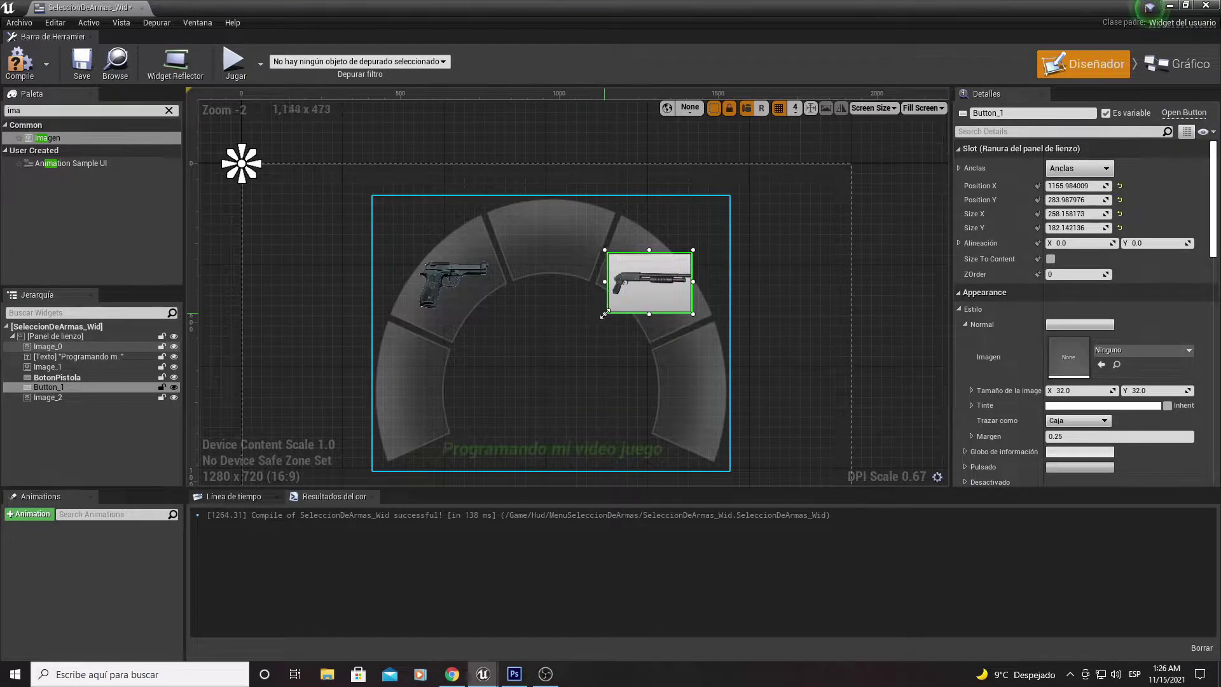
- Set Button_1's tint alpha to 0 and drop a new Image into the ring's top segment
click(1145, 405)
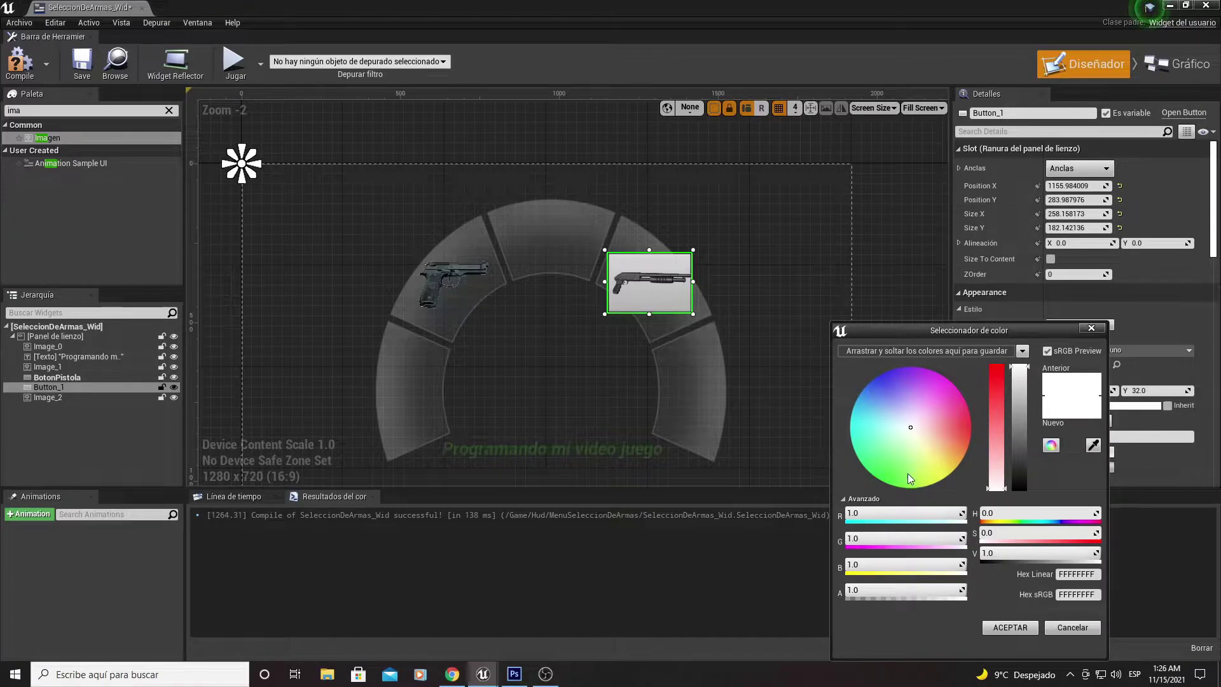
drag(933, 599, 847, 599)
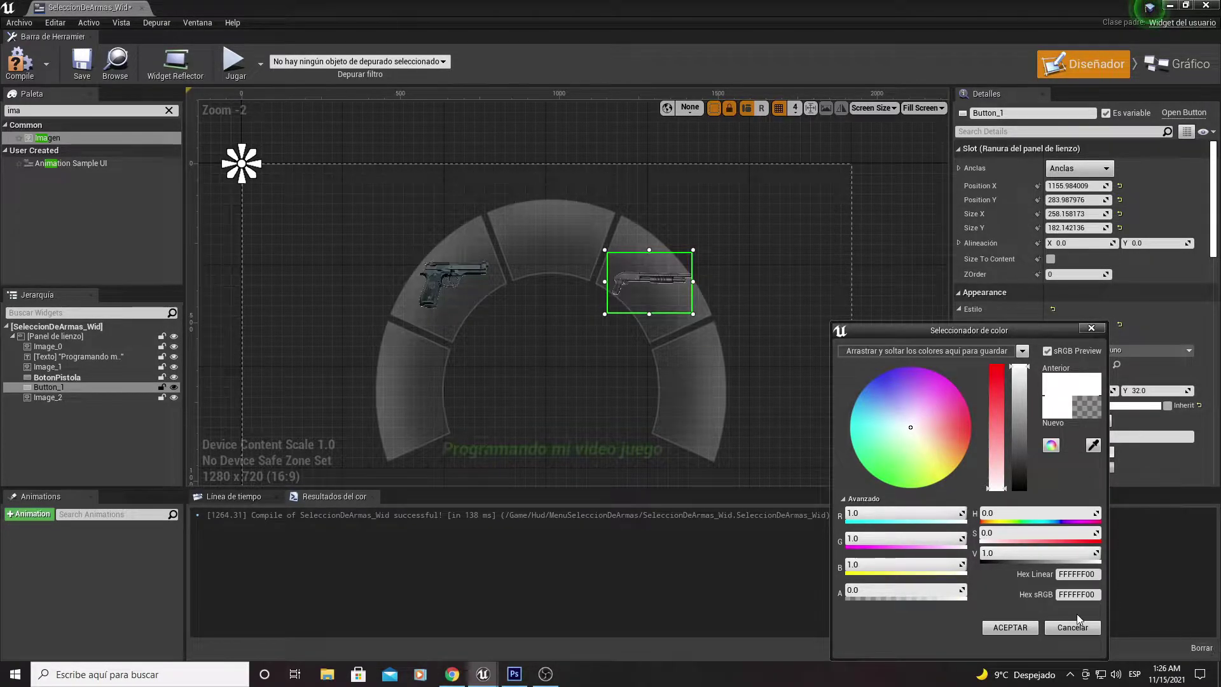
click(995, 628)
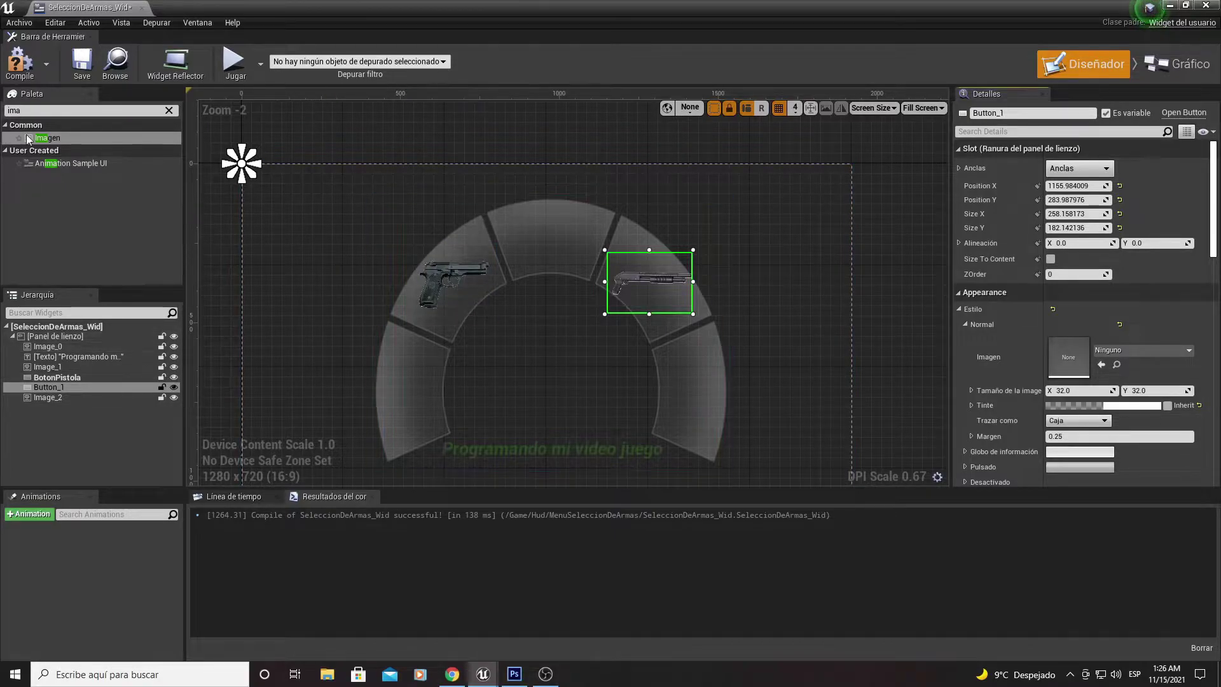
mouse_move(35, 138)
mouse_down()
mouse_move(501, 197)
mouse_move(528, 224)
mouse_up()
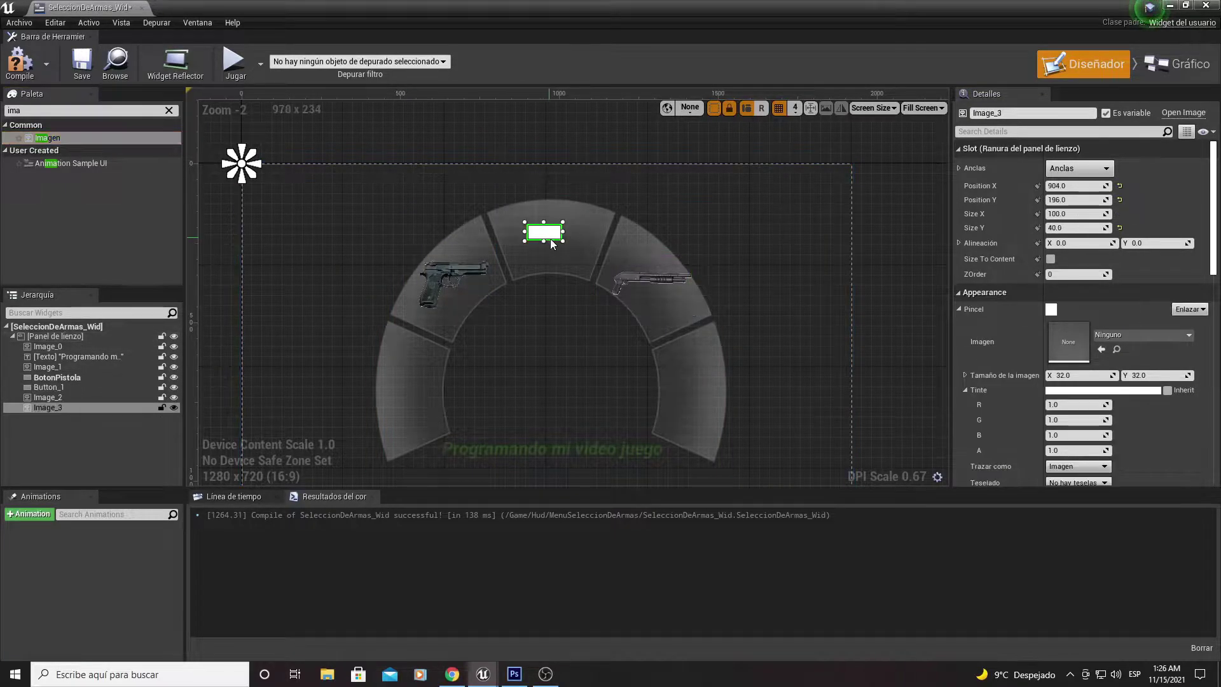
- Set Image_3's brush image to the Mano fist texture
click(1177, 6)
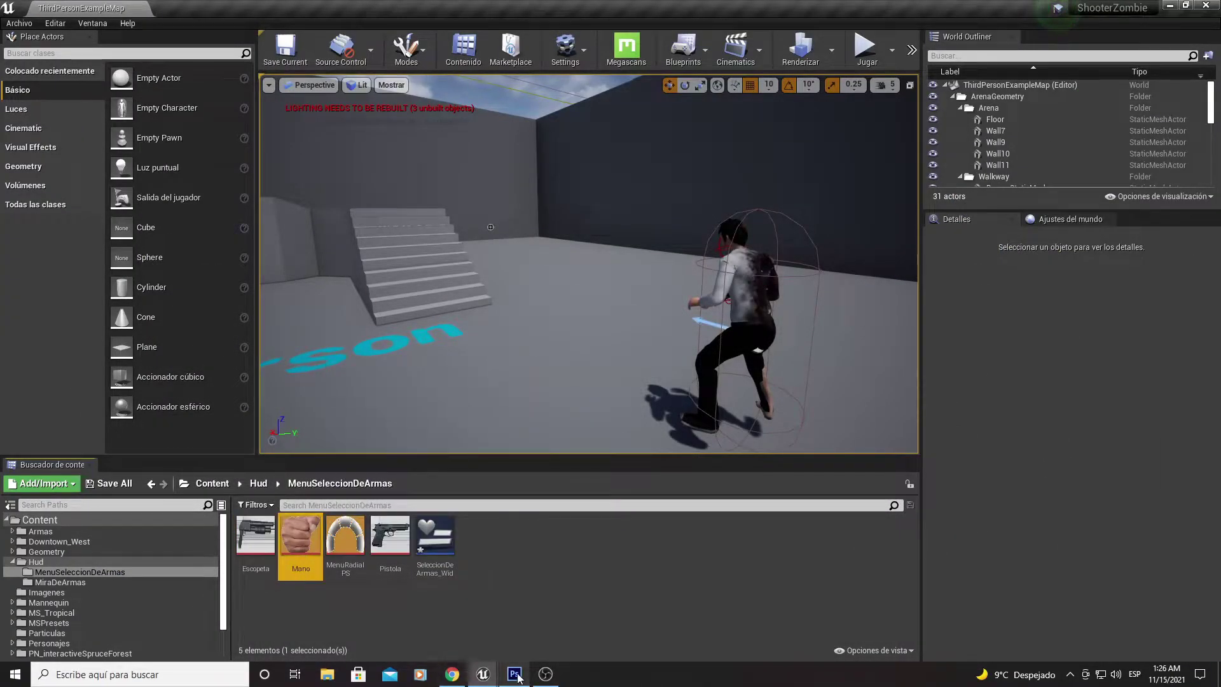
mouse_move(483, 675)
click(549, 613)
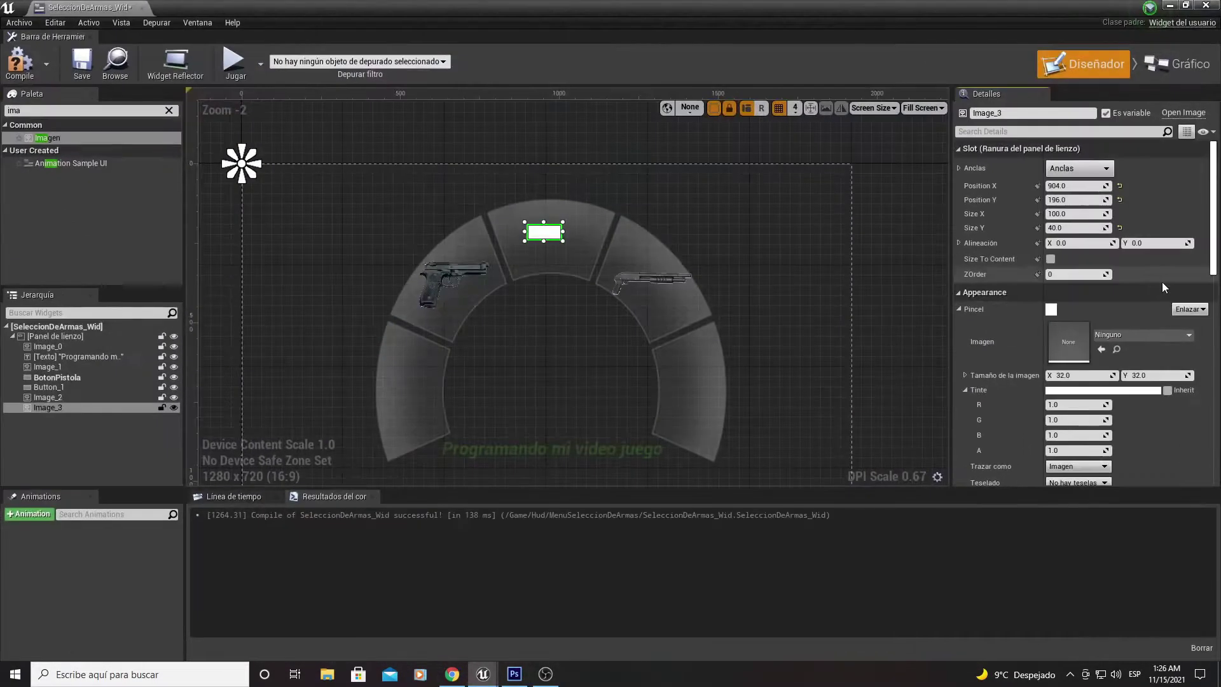
click(1101, 349)
- Enlarge the fist image to about 187x155 so it fills the top ring segment
scroll(583, 228, up, 4)
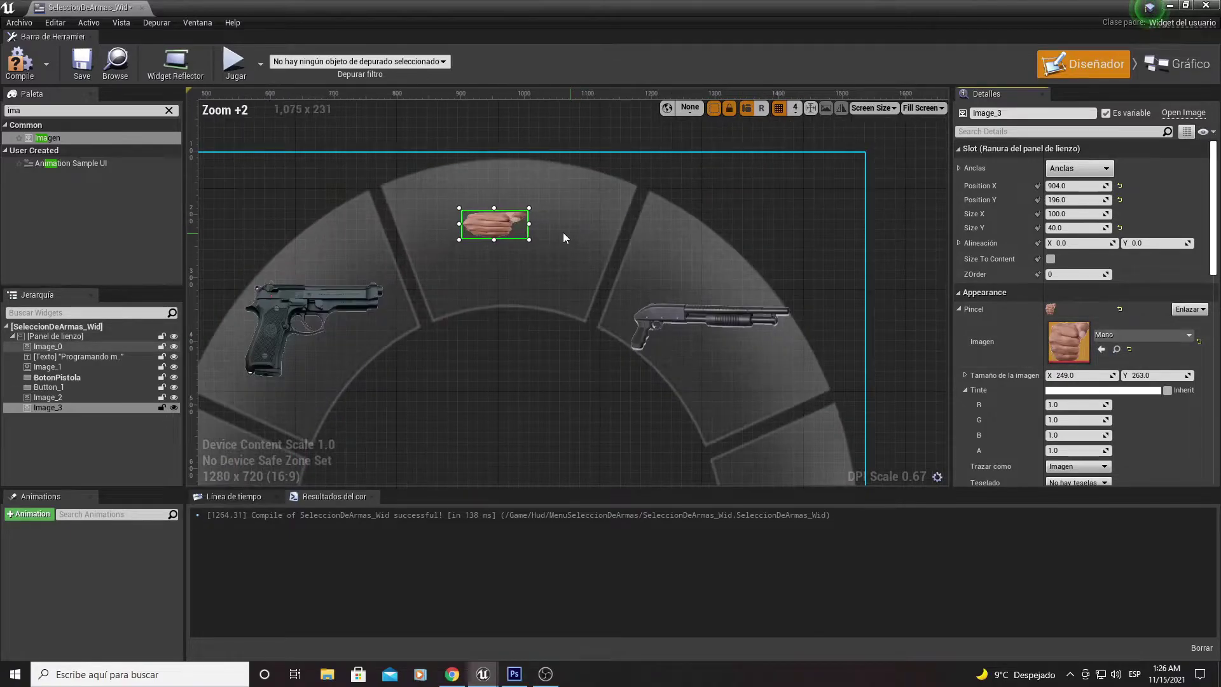
drag(527, 213, 556, 179)
mouse_move(508, 240)
mouse_down()
mouse_move(508, 250)
mouse_move(527, 231)
mouse_up()
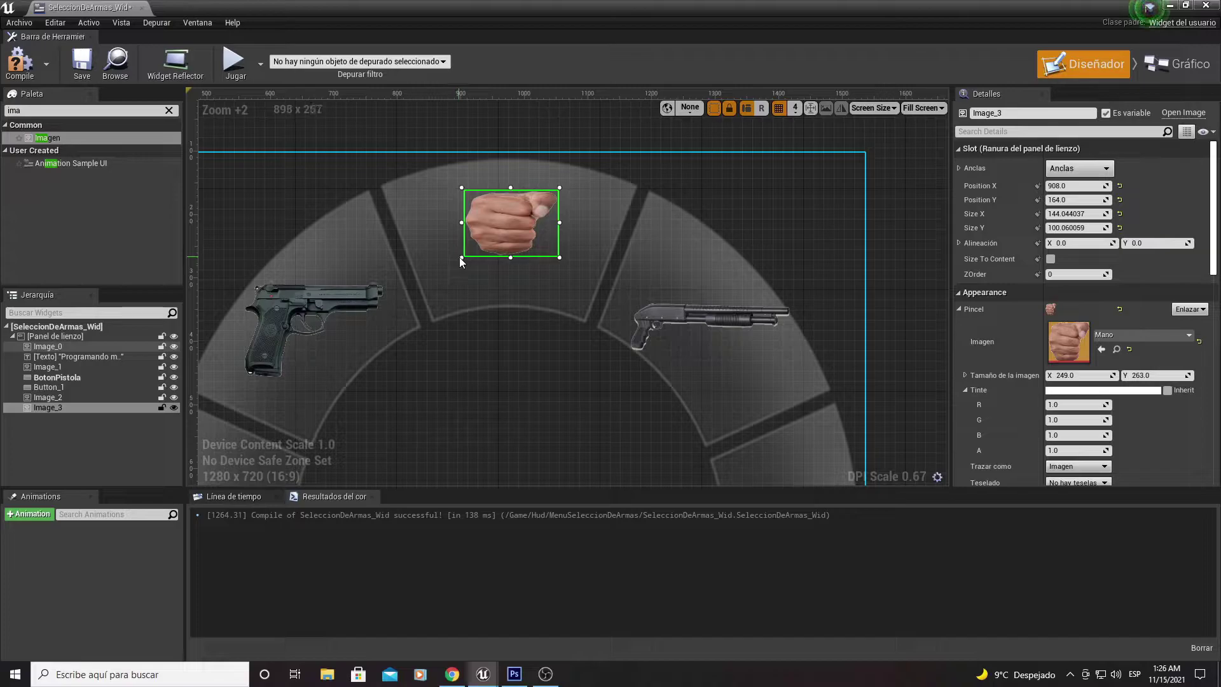
drag(460, 257, 446, 283)
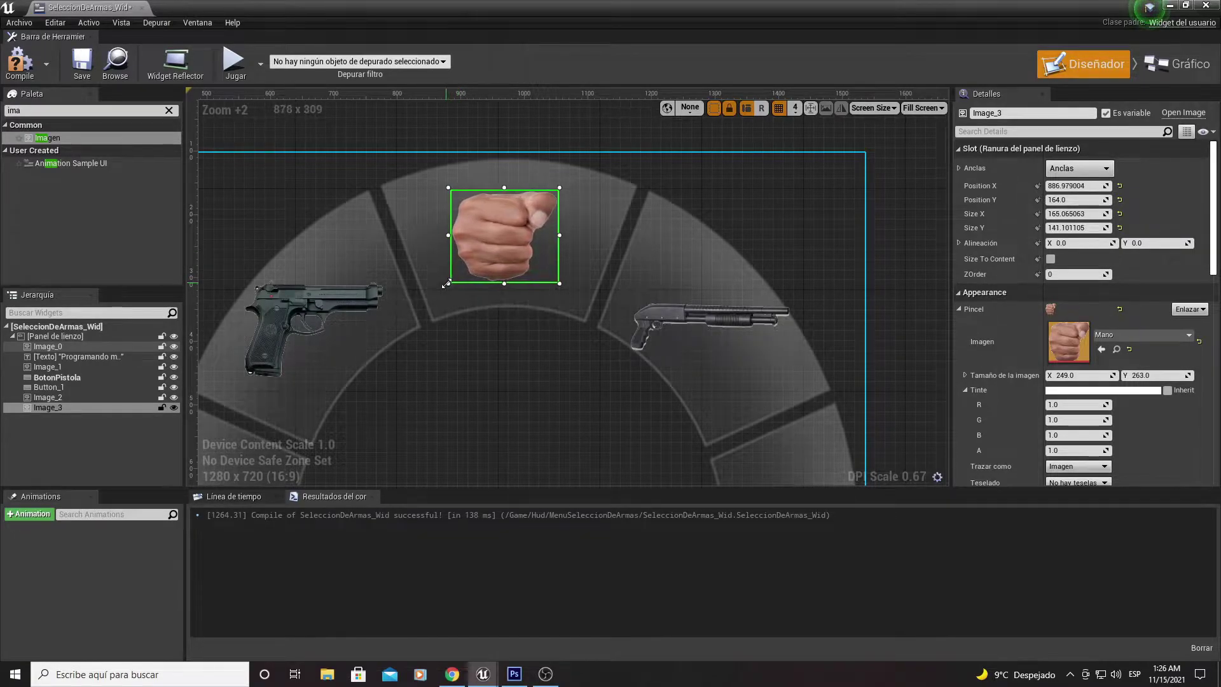
scroll(566, 248, down, 3)
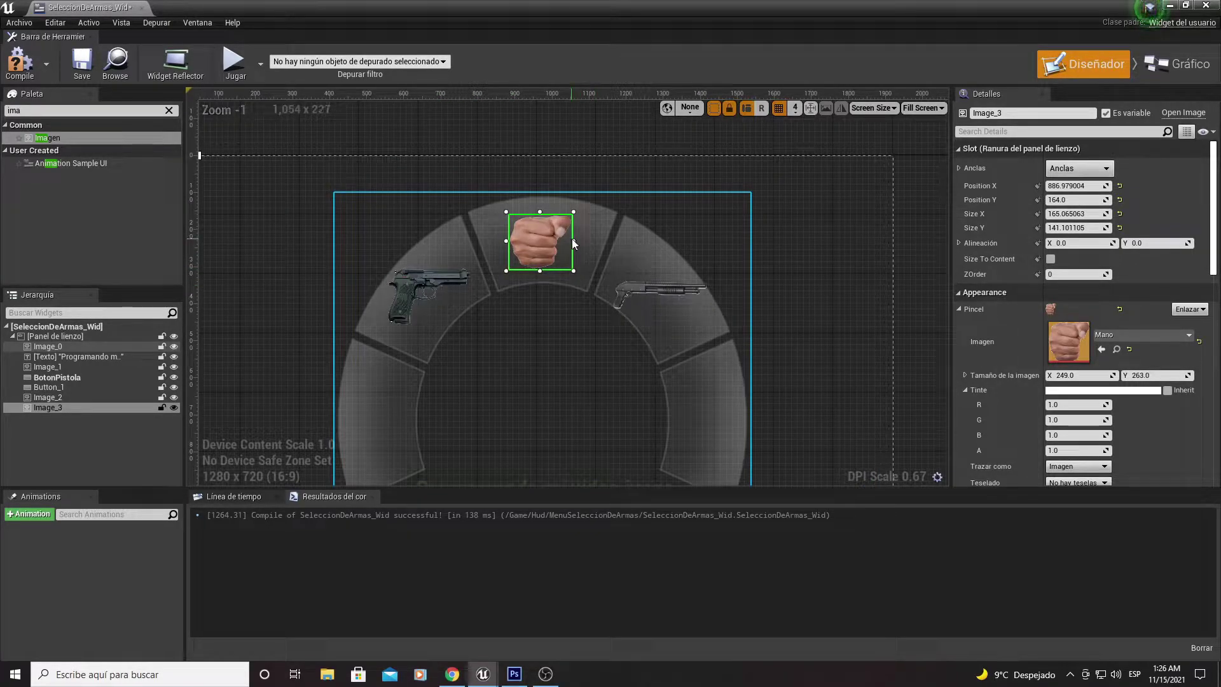
drag(573, 241, 544, 207)
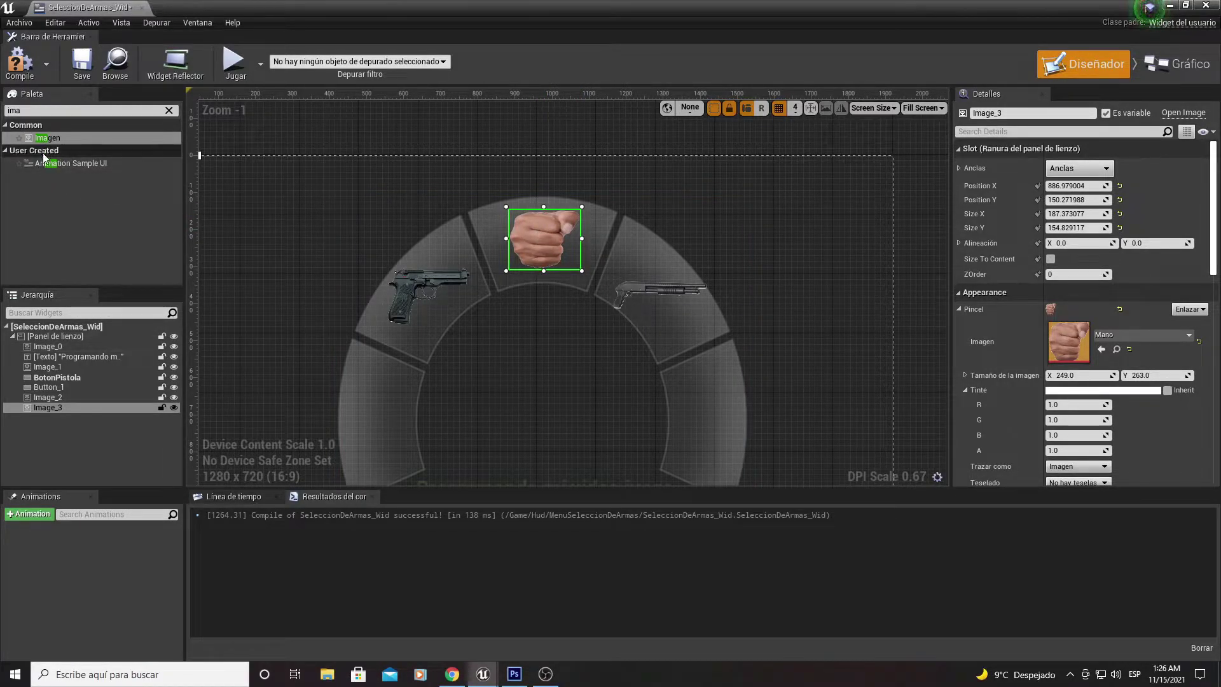
- Add a Button from the Palette and size it to cover the fist image
key(BackSpace)
key(BackSpace)
key(BackSpace)
text(b)
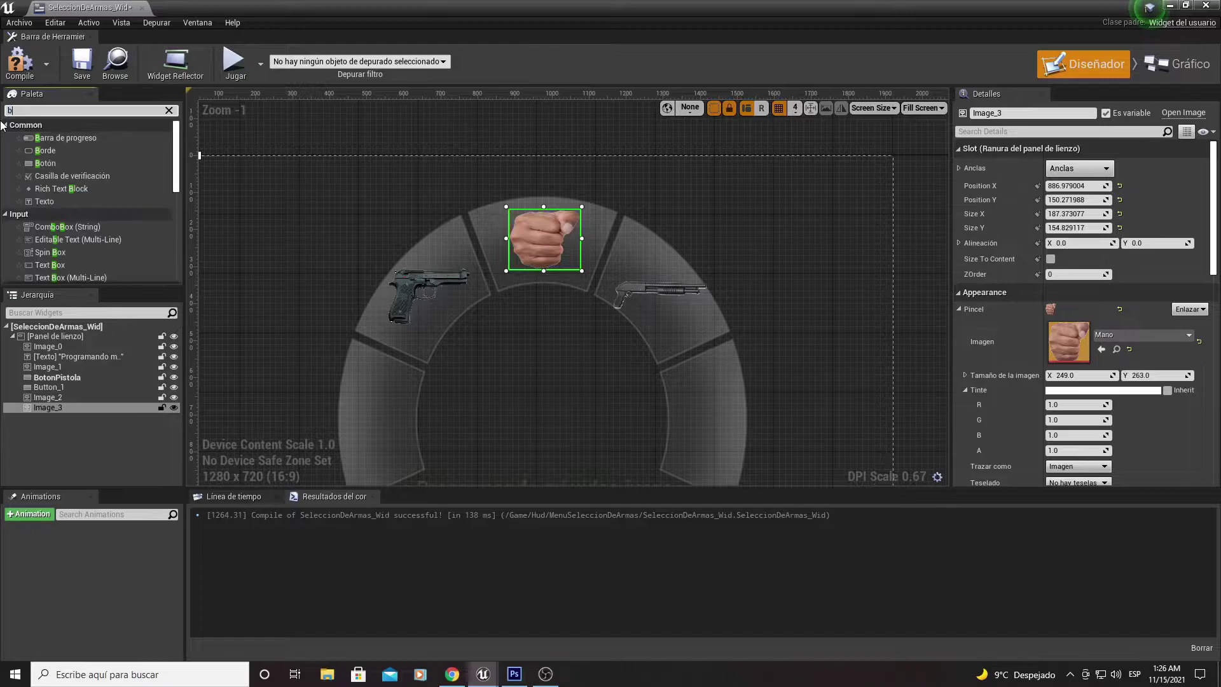
mouse_move(45, 163)
mouse_down()
mouse_move(523, 319)
mouse_move(499, 244)
mouse_up()
mouse_move(534, 292)
mouse_down()
mouse_move(547, 248)
mouse_move(500, 283)
mouse_up()
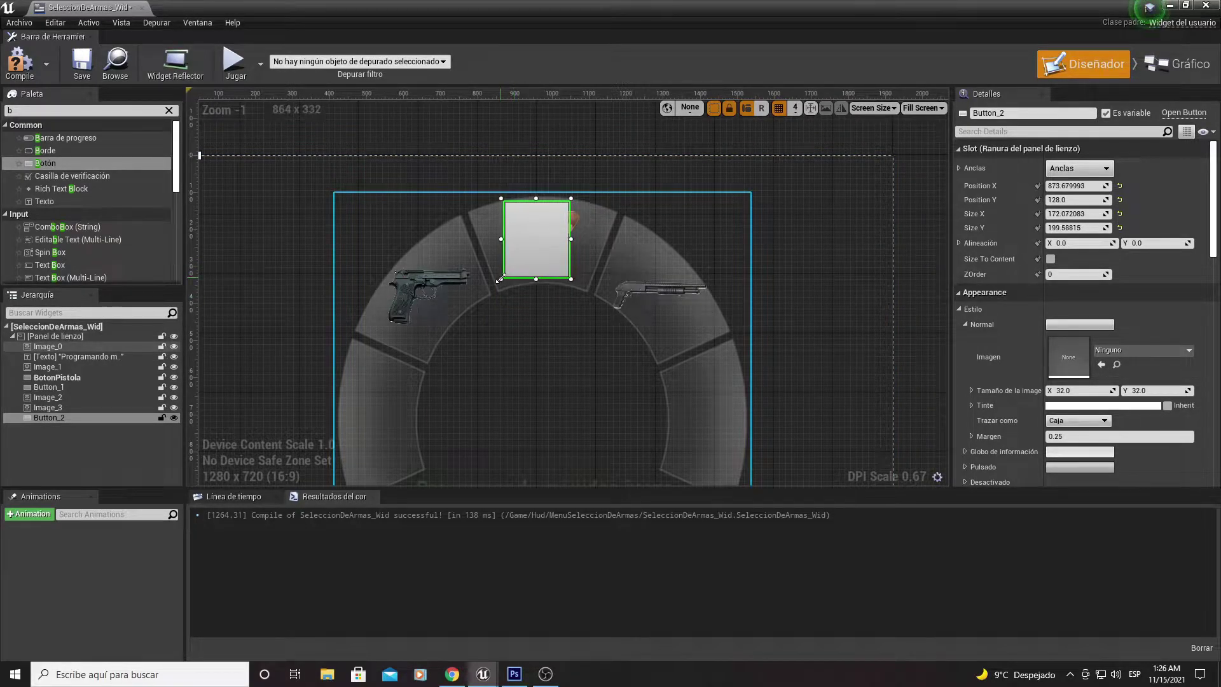
drag(570, 198, 593, 196)
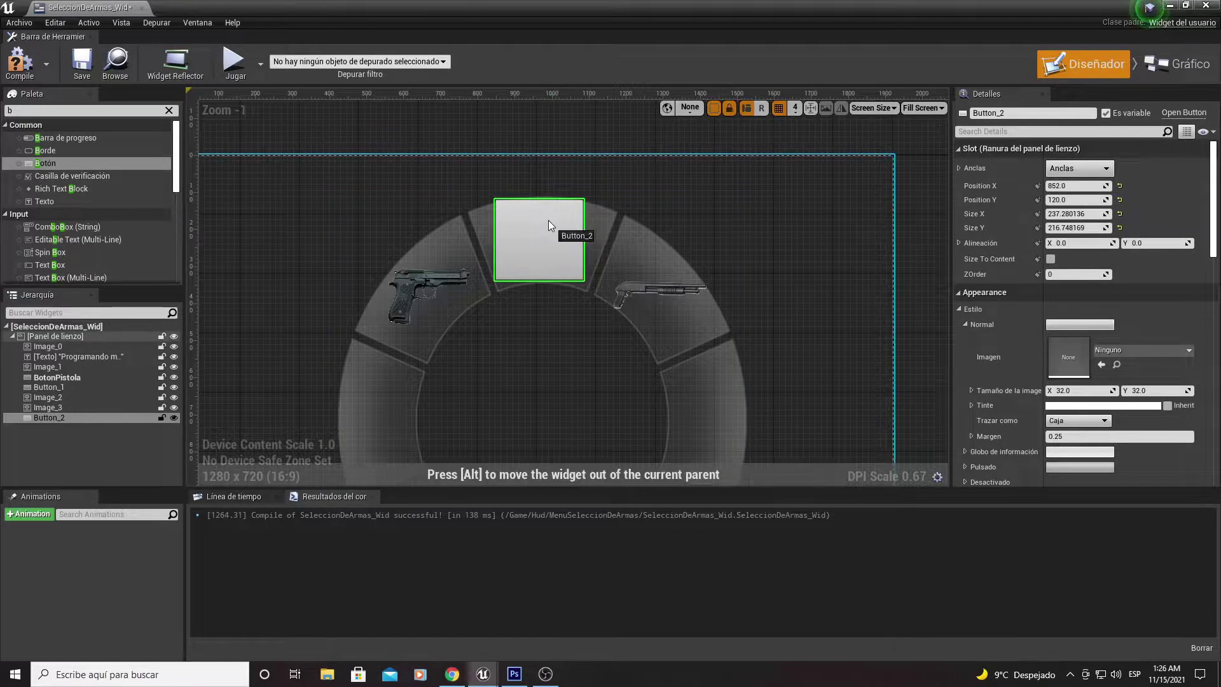
drag(553, 220, 548, 220)
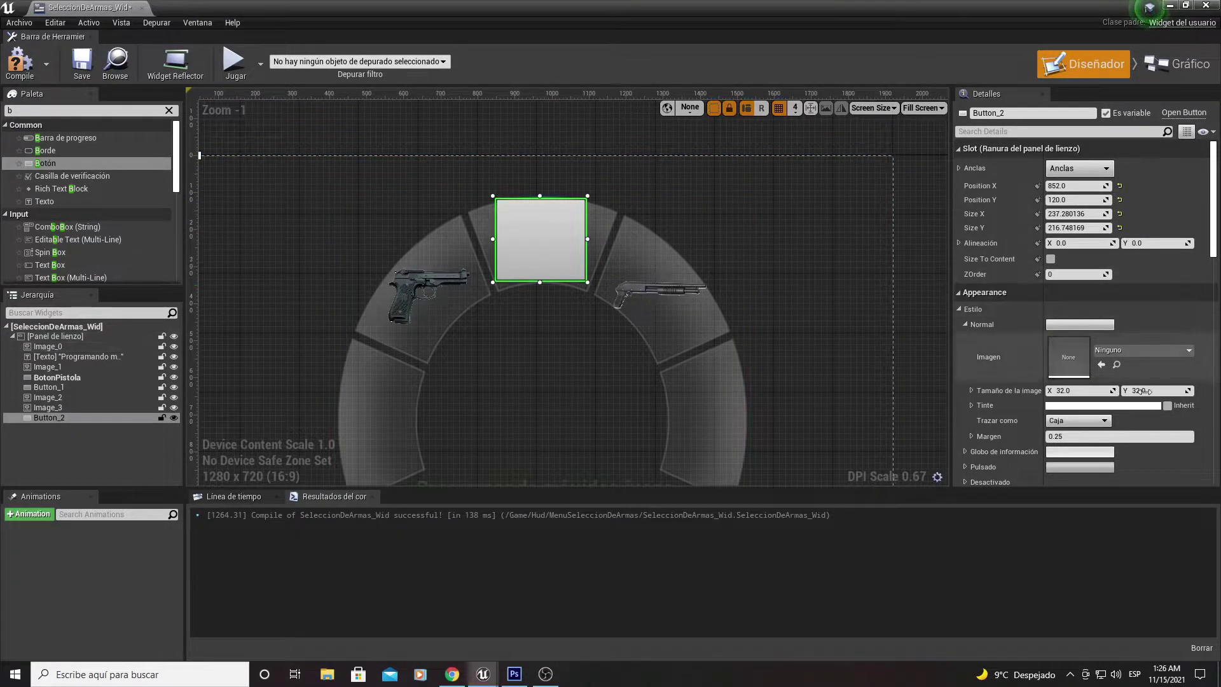
- Set the new button's tint alpha to exactly 0 so it is invisible
click(1129, 406)
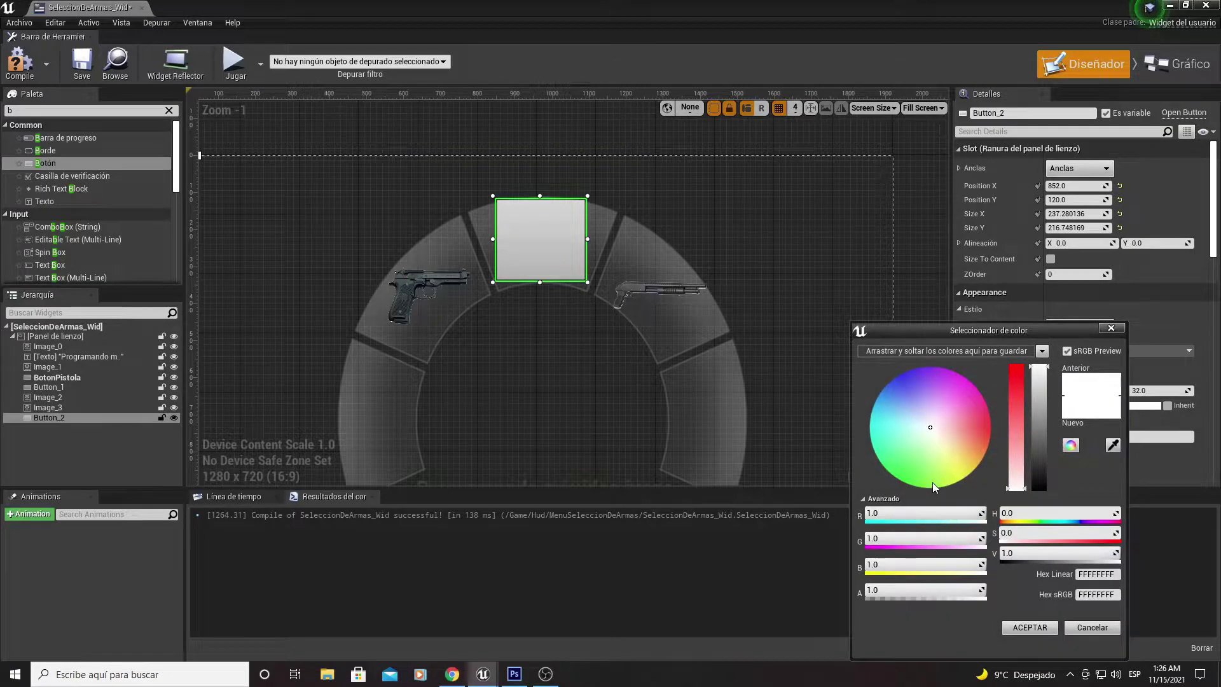
drag(884, 590, 869, 590)
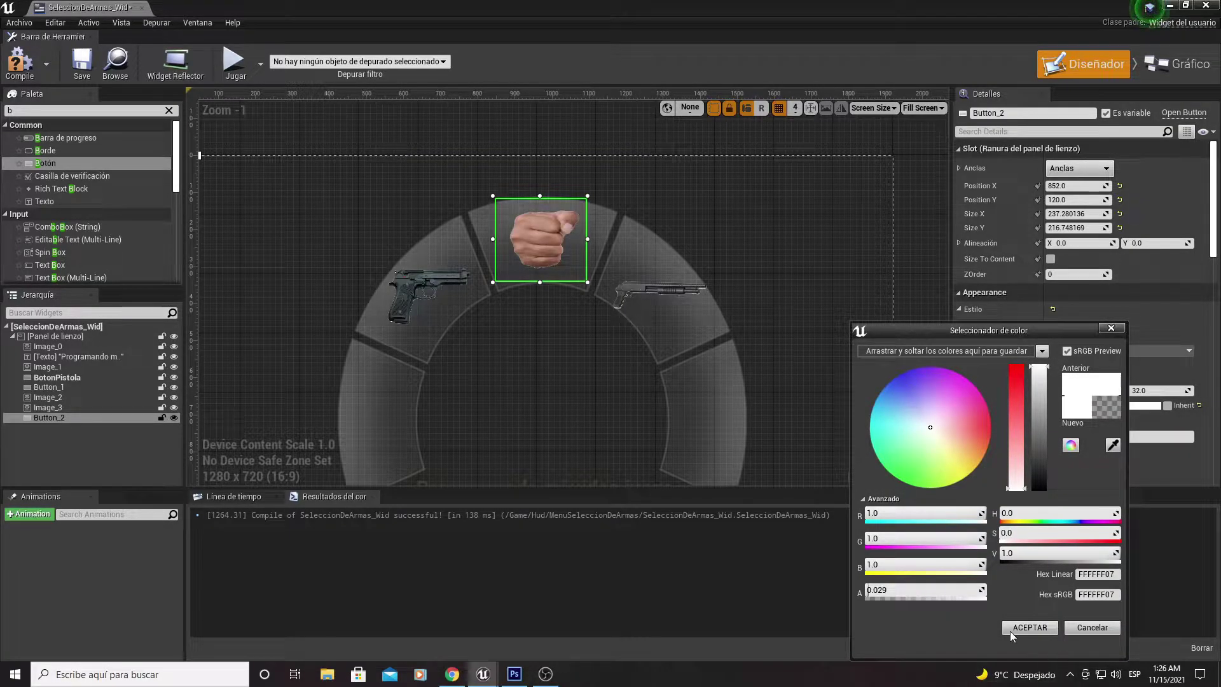
click(933, 592)
text(0)
click(1030, 629)
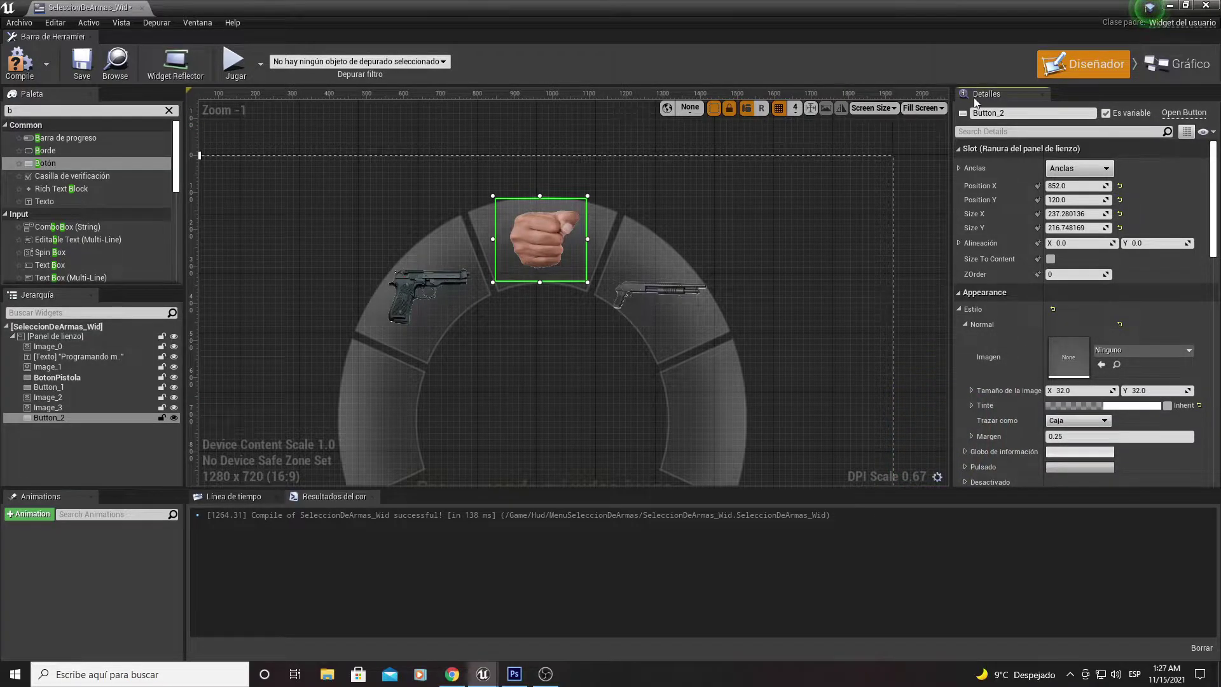
- Rename the new button to BotonDesarmado
click(992, 112)
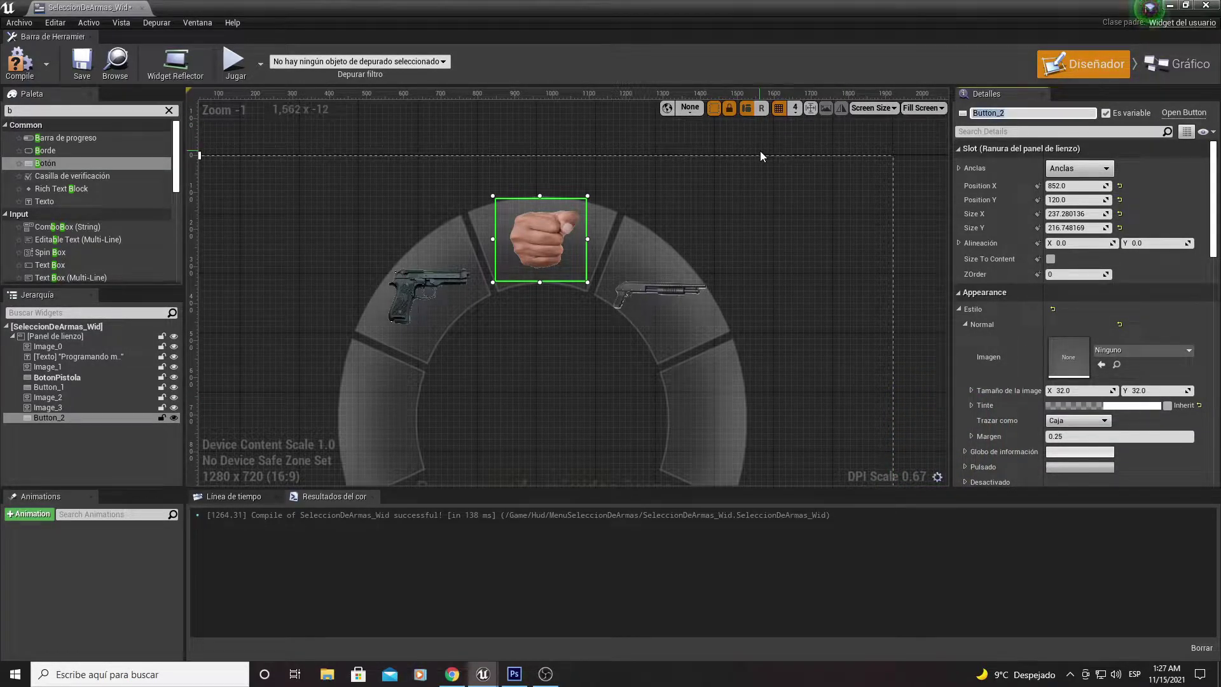
text(Boto)
text(nDesar)
text(mado)
key(Return)
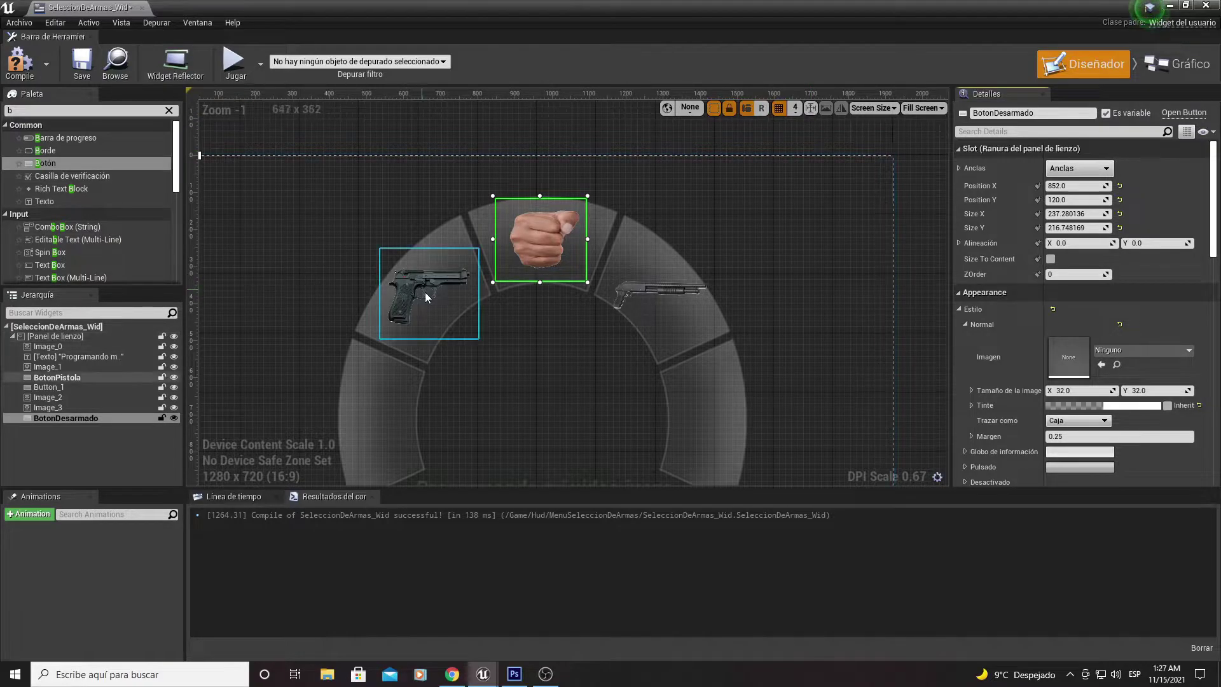
- Rename Button_1 over the shotgun to BotonEscopeta, then compile and save SeleccionDeArmas_Wid
click(445, 298)
click(628, 288)
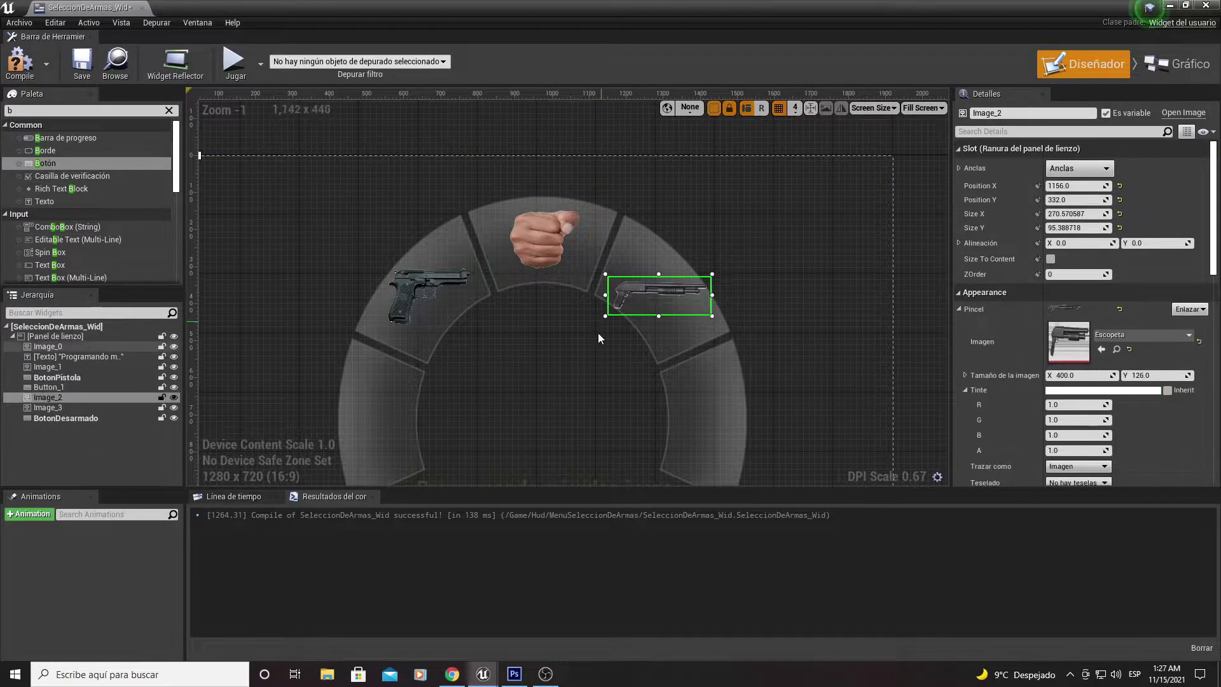
click(46, 388)
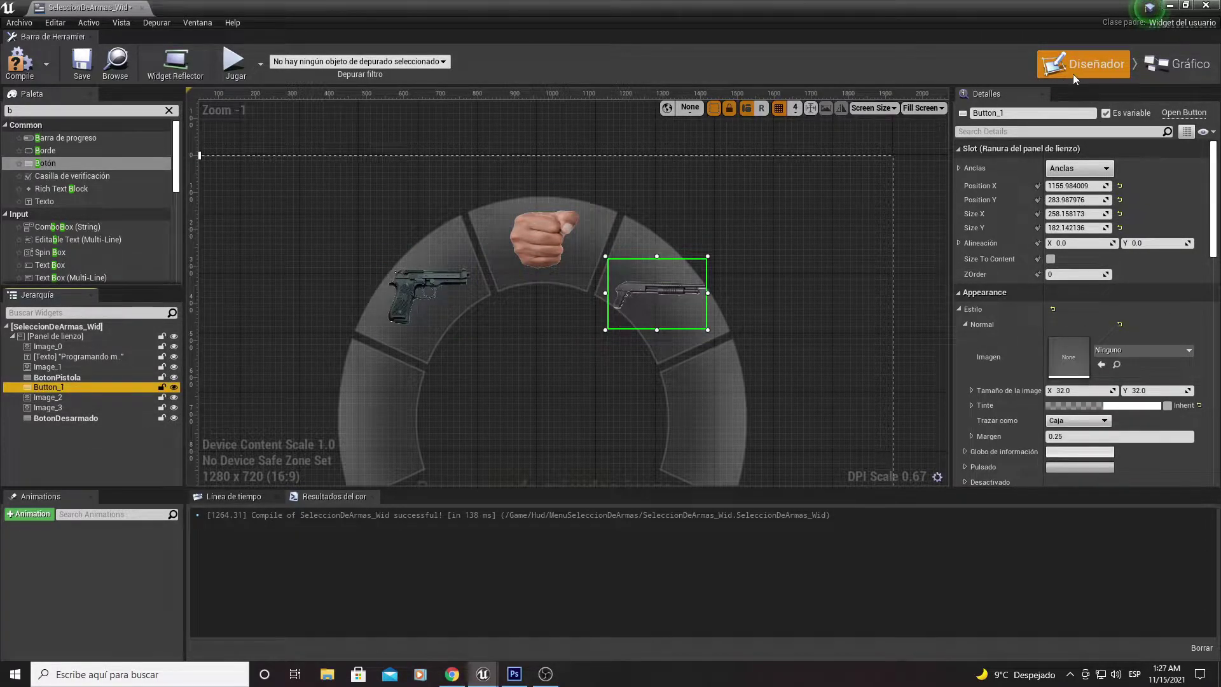
click(1031, 114)
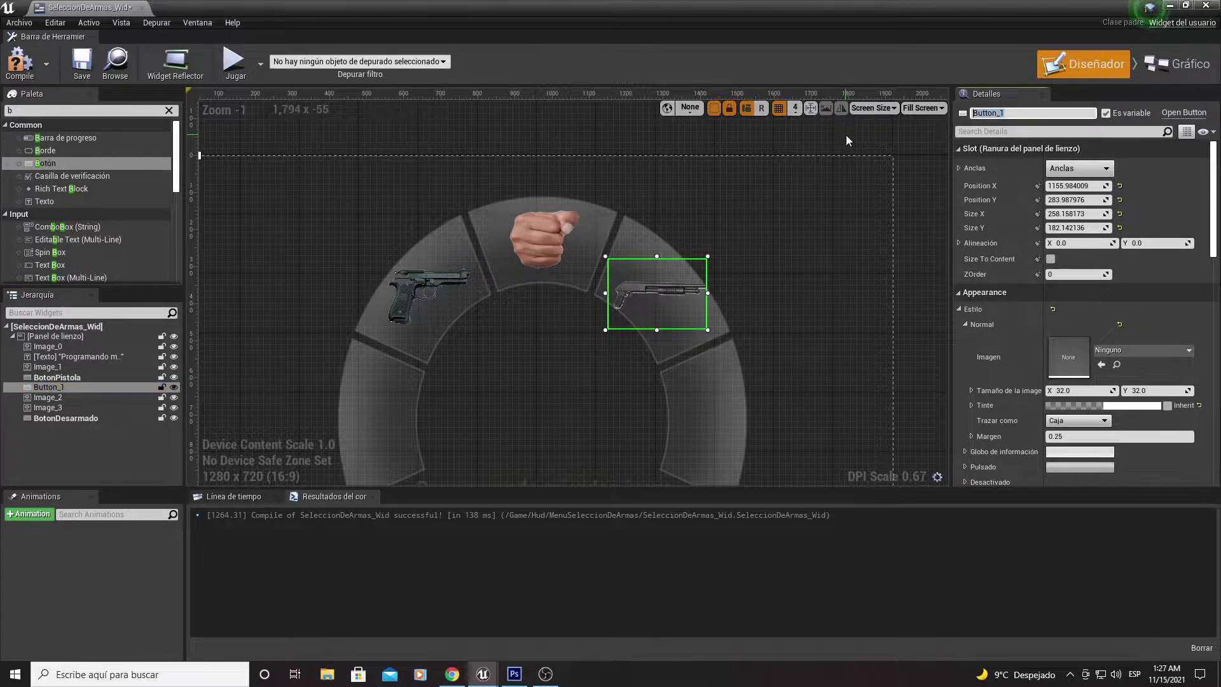
text(BotonEs)
text(copeta)
key(Return)
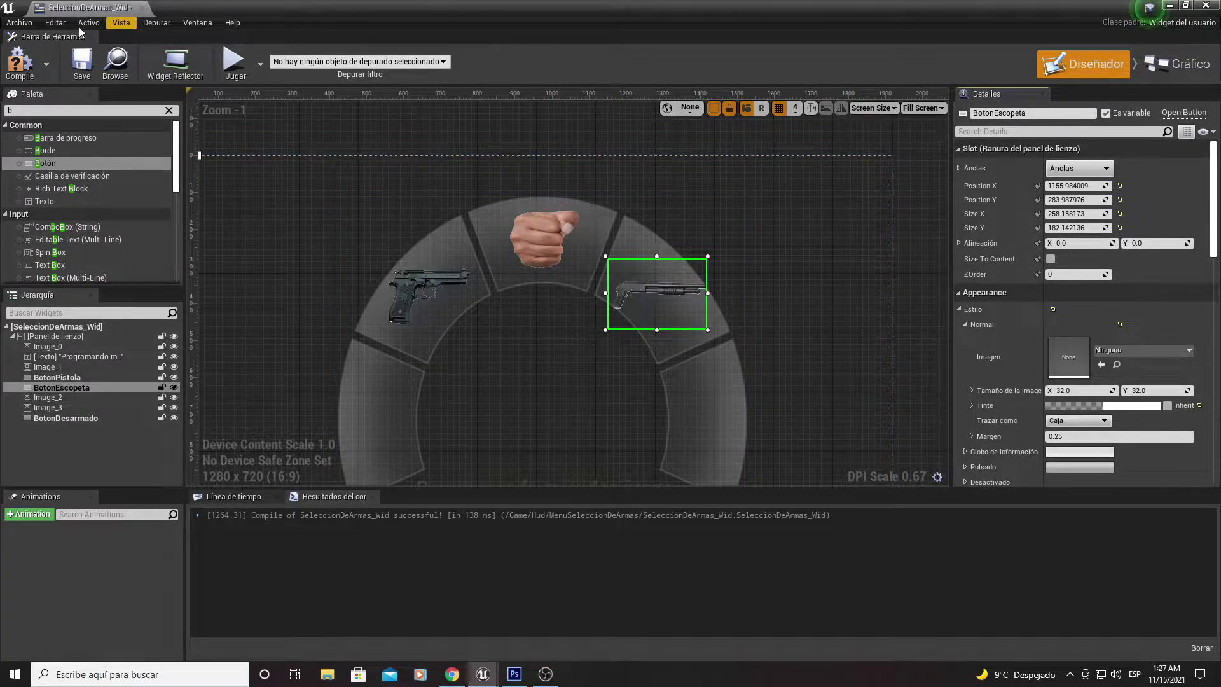
click(17, 62)
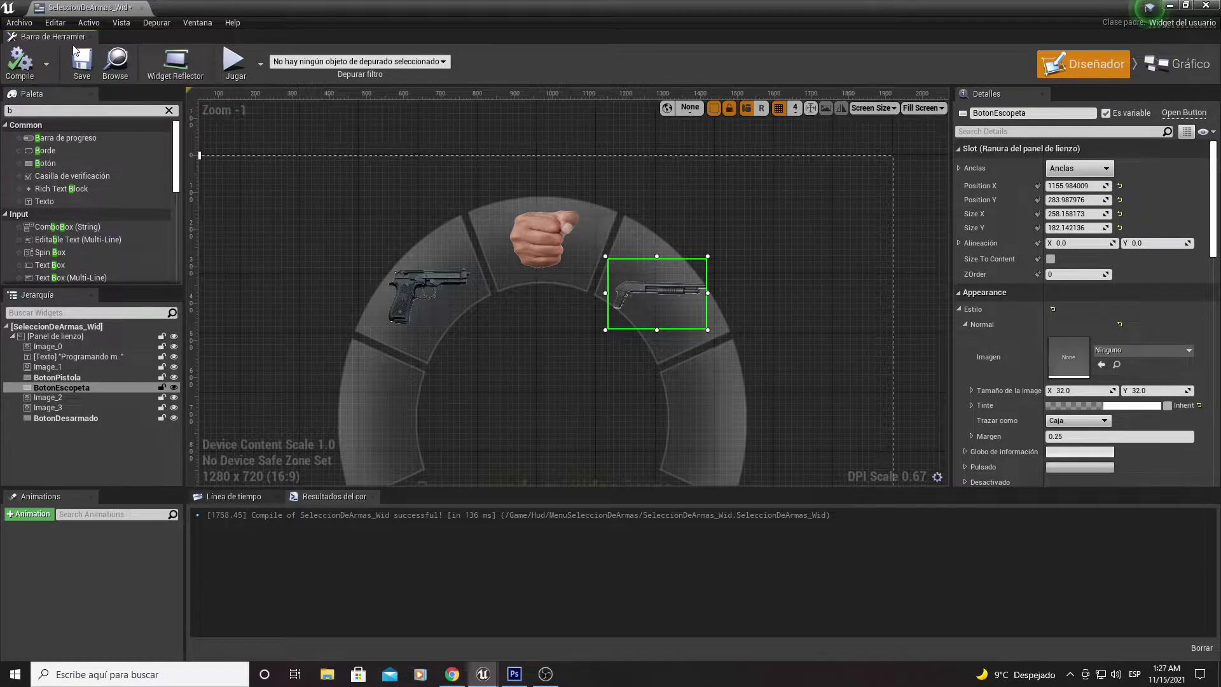
click(82, 61)
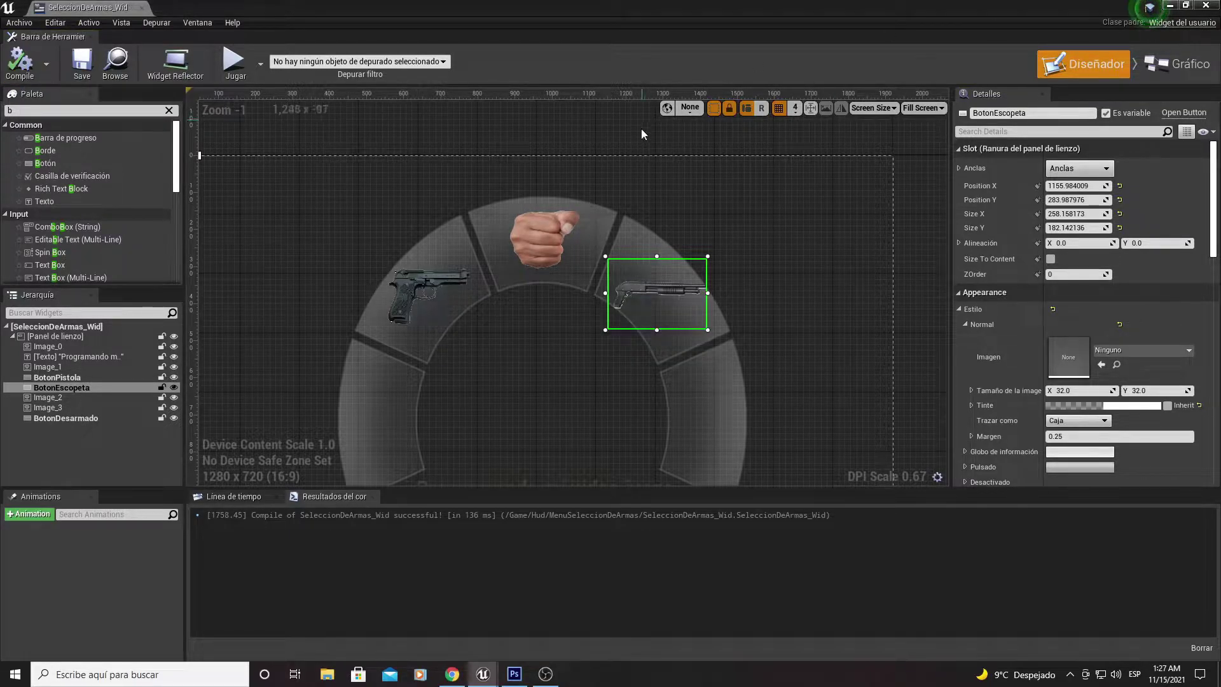
- Open Project Settings at the Input section
click(1170, 7)
click(532, 629)
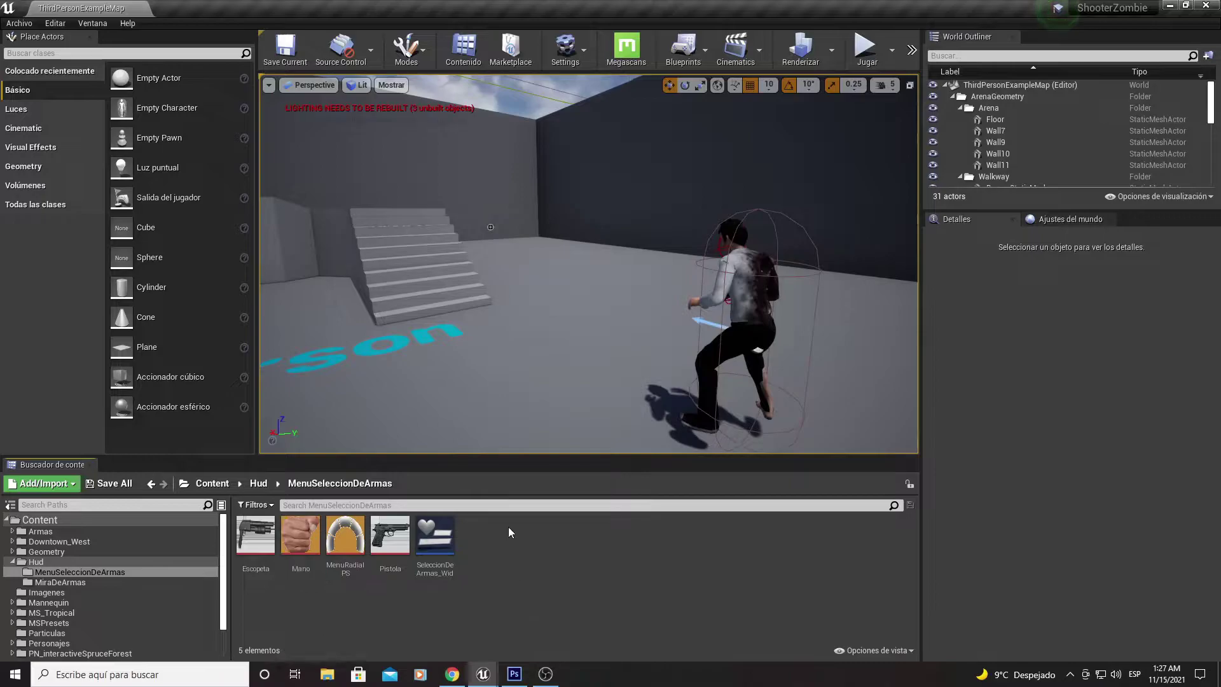
click(56, 23)
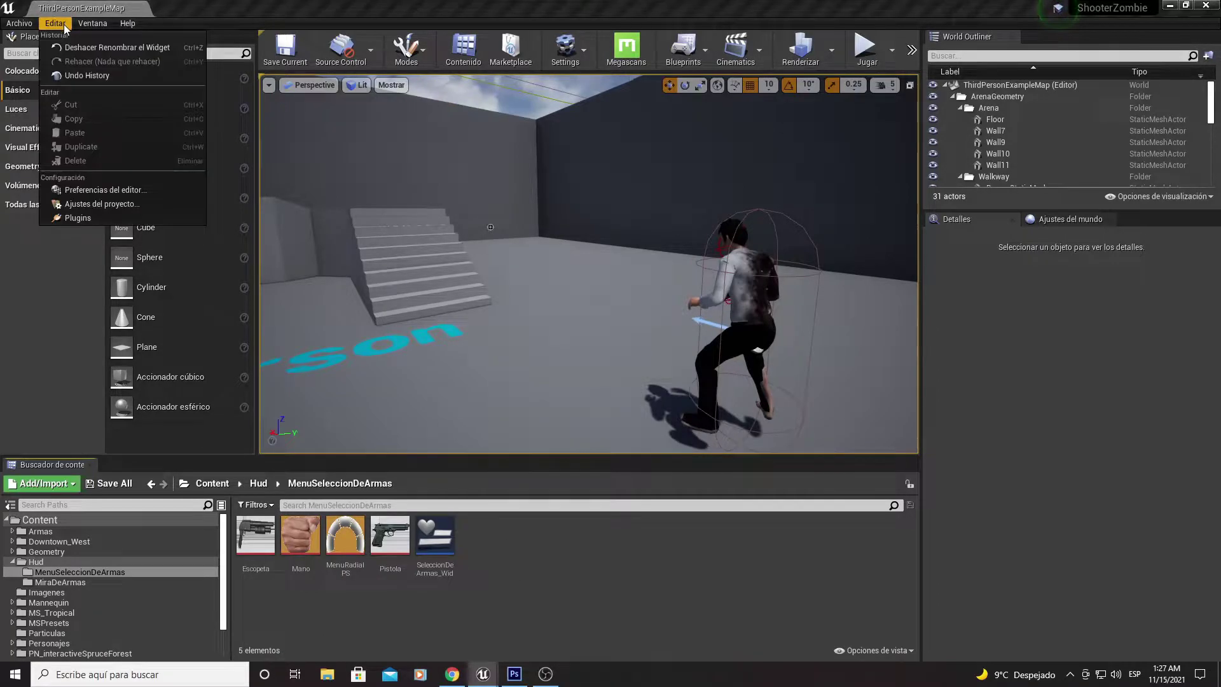
click(97, 204)
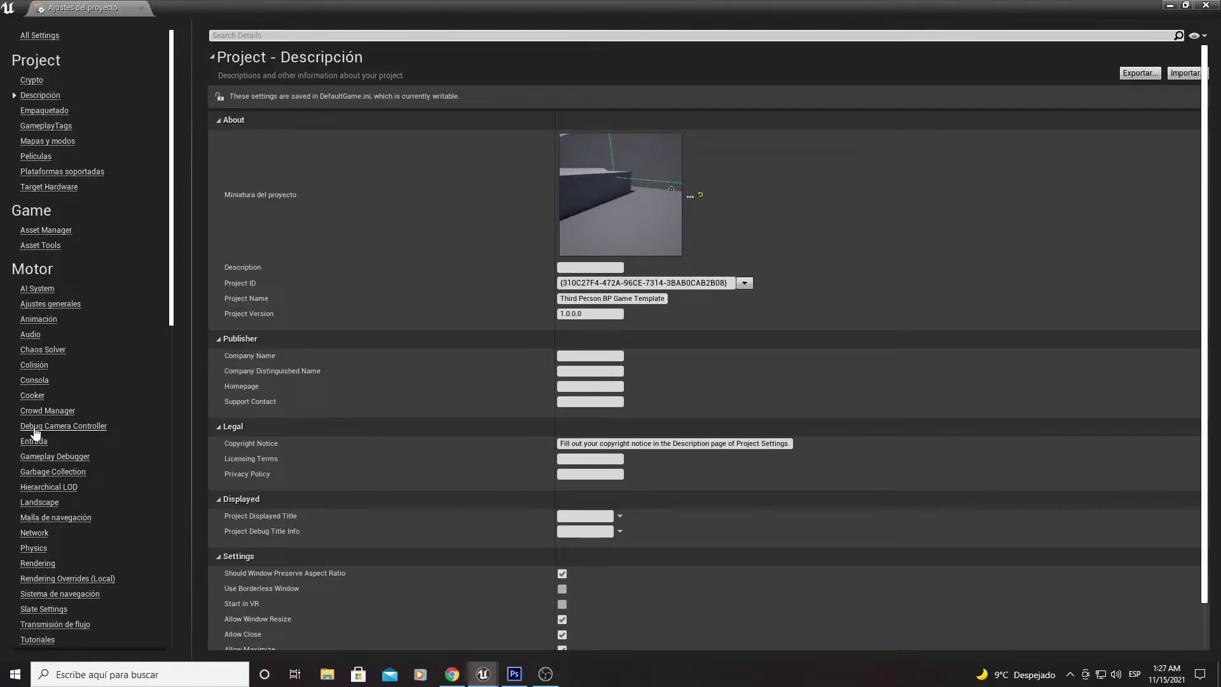
click(34, 440)
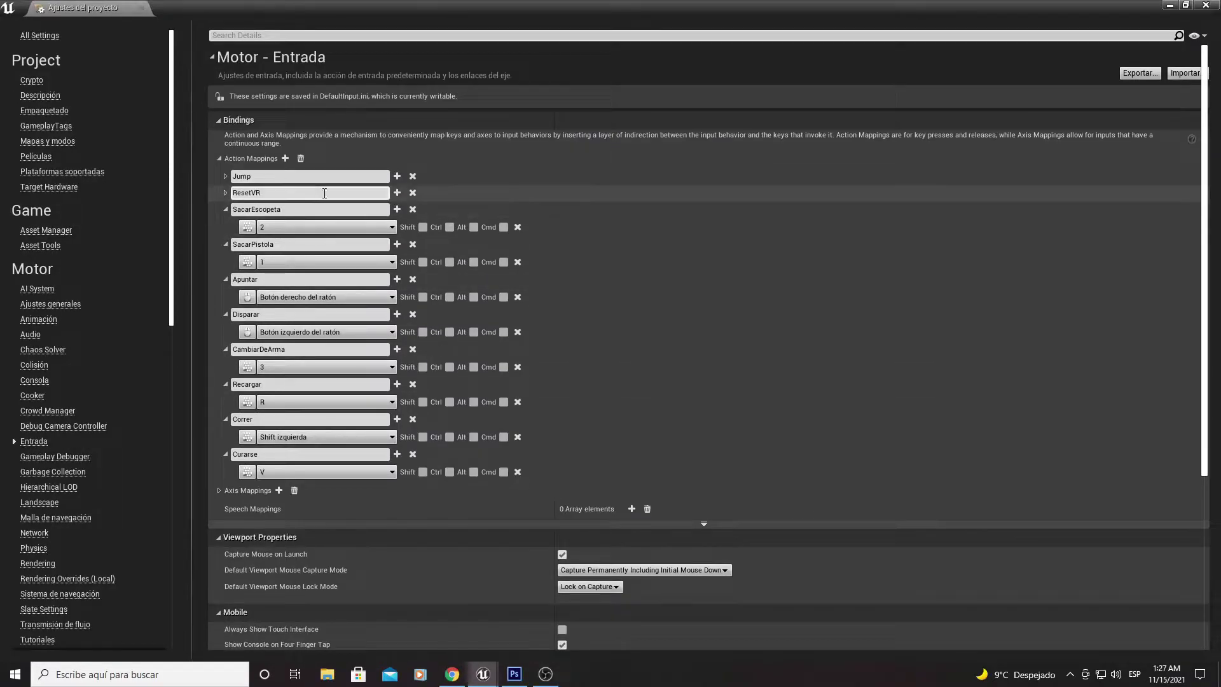
- Add action mapping MenuSeleccionDeArmas bound to the middle mouse button (Botón central del ratón)
click(285, 159)
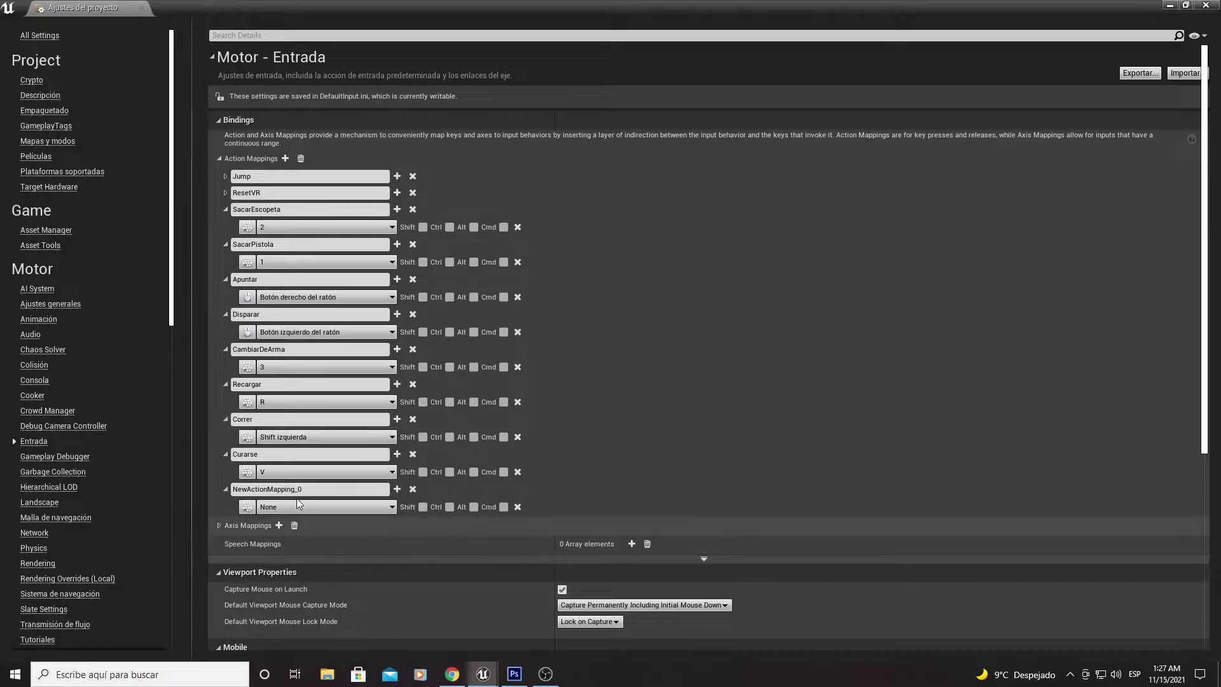
click(310, 489)
text(MenuSeleccionDeArmas)
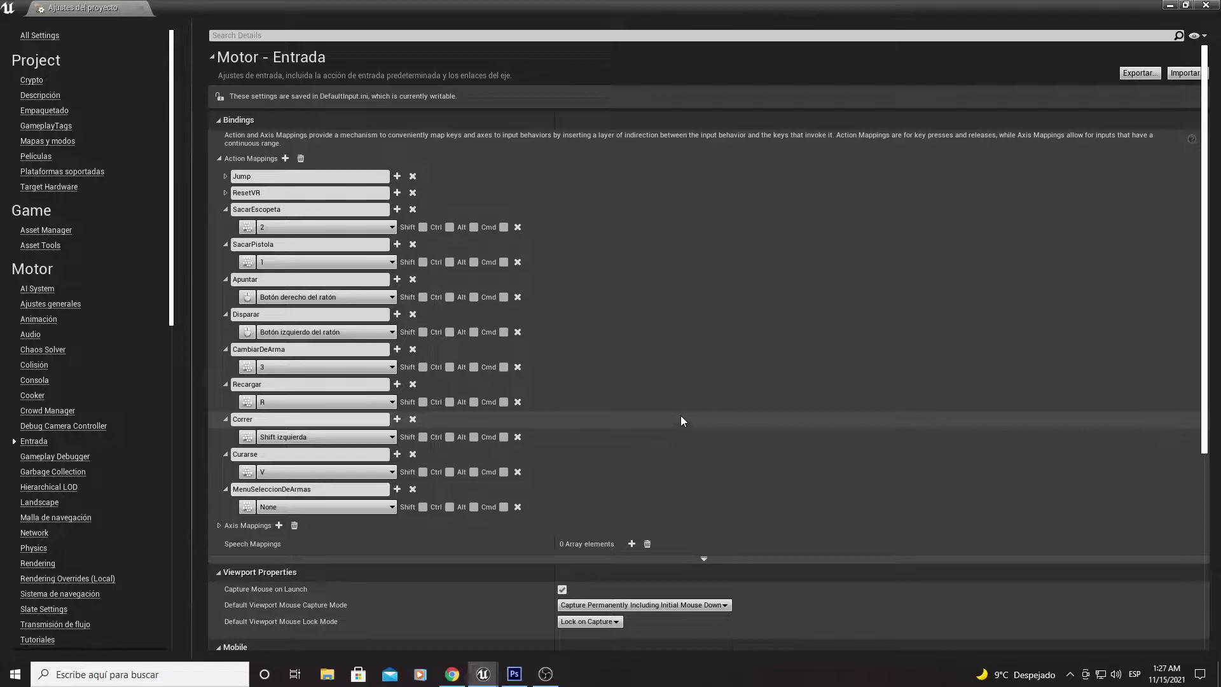
click(310, 509)
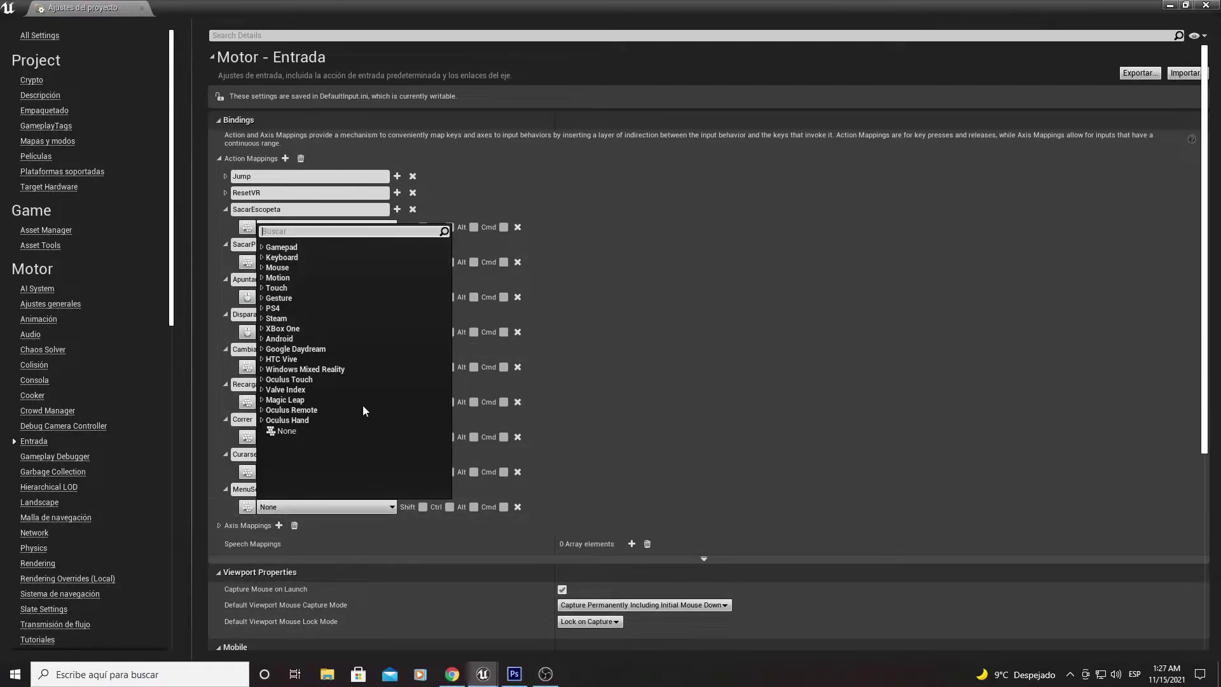
click(262, 268)
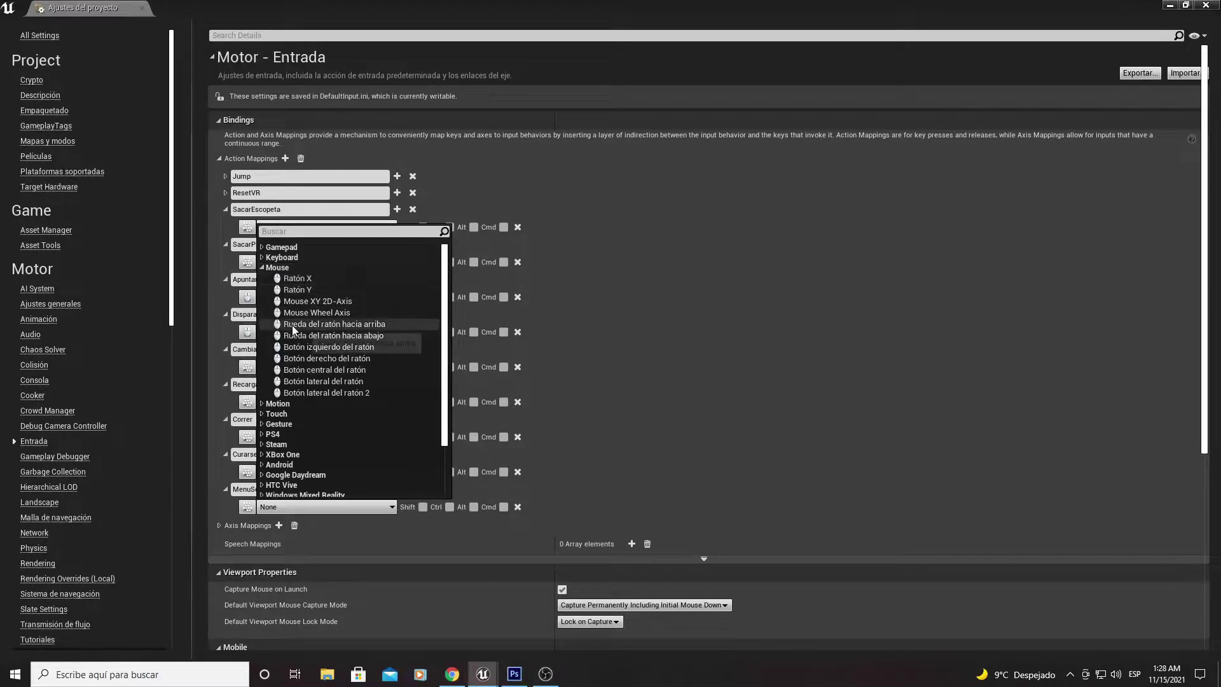
click(338, 313)
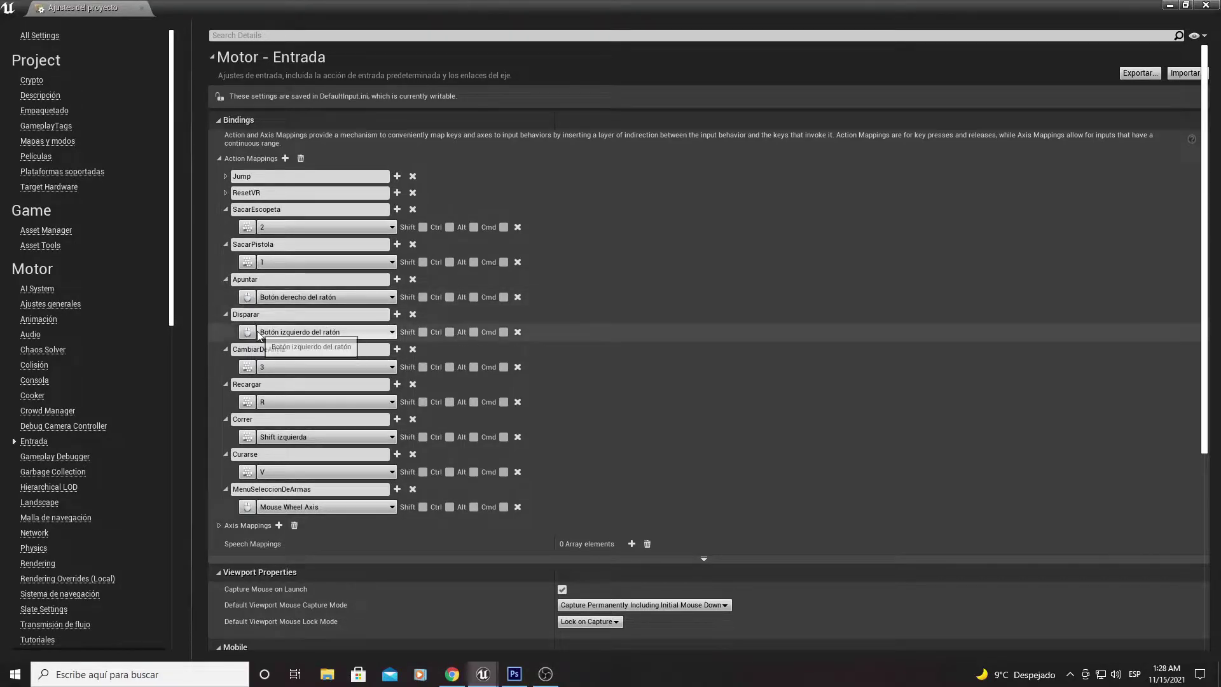
click(293, 508)
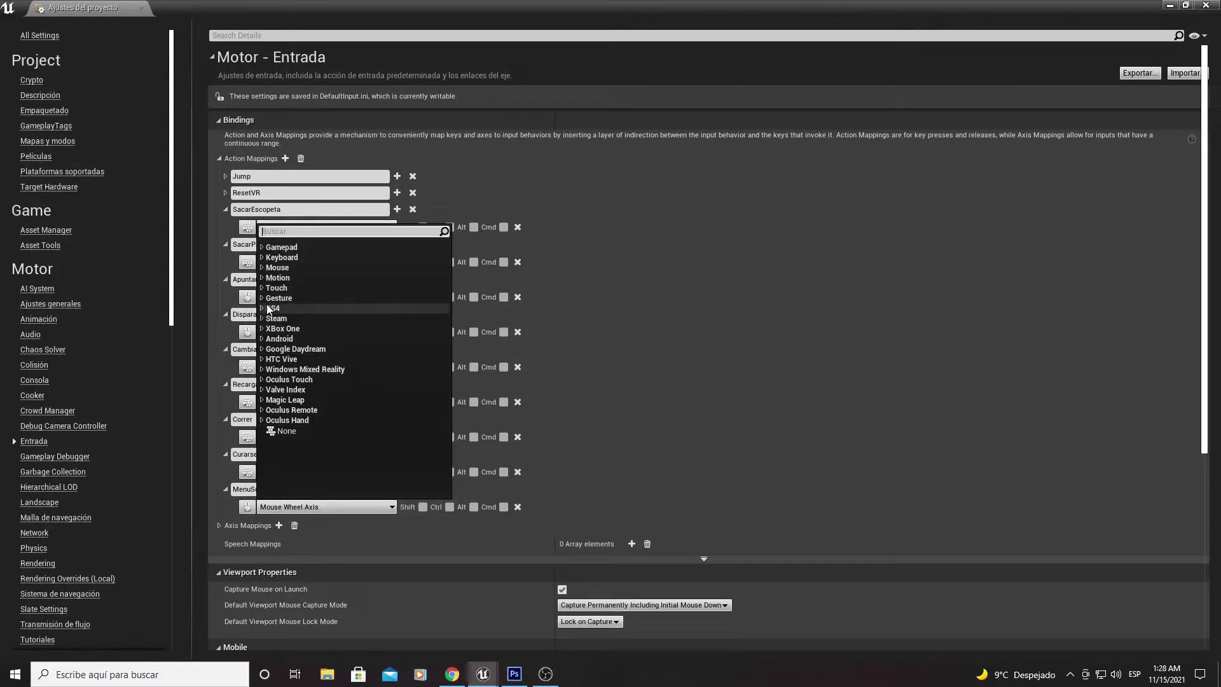
click(262, 268)
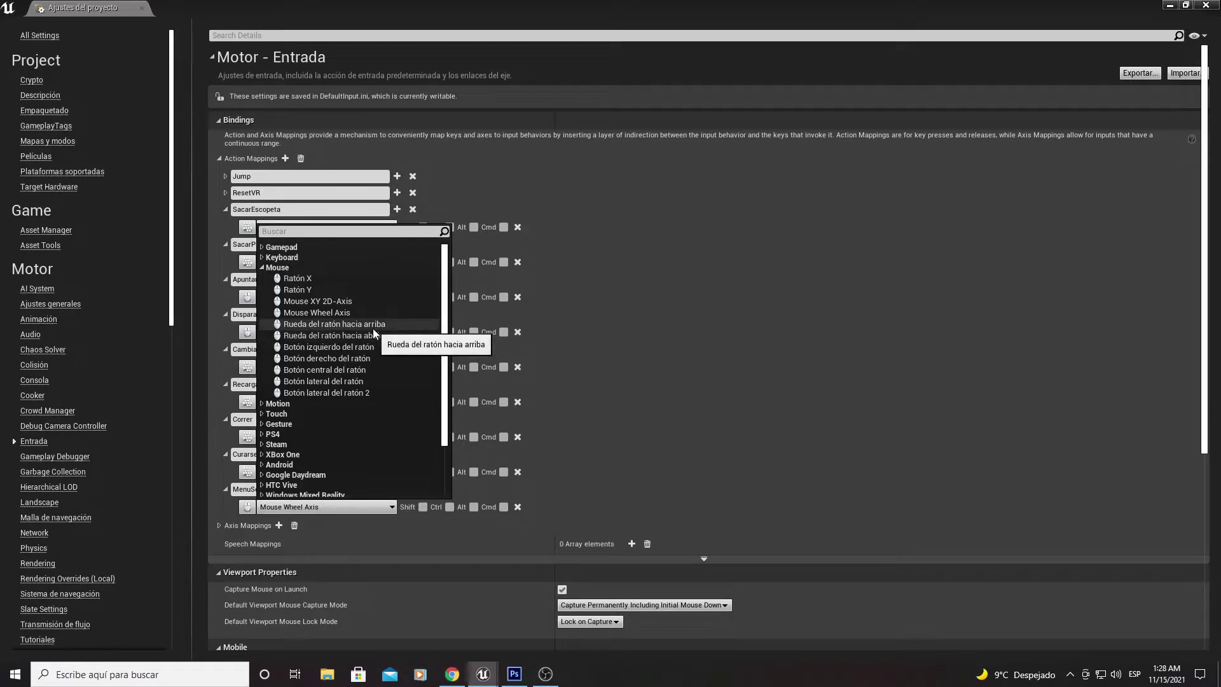
click(358, 372)
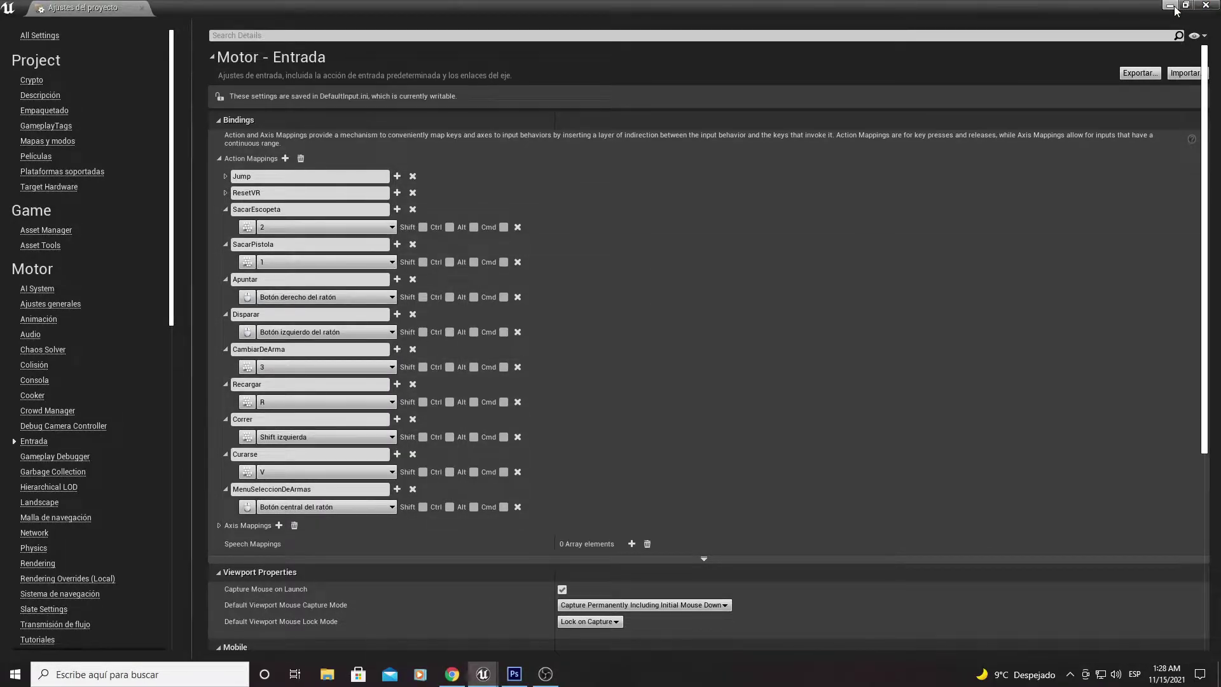
- Close Project Settings and open the PabloCharacter blueprint from Content > Personajes > Pablo
click(1203, 7)
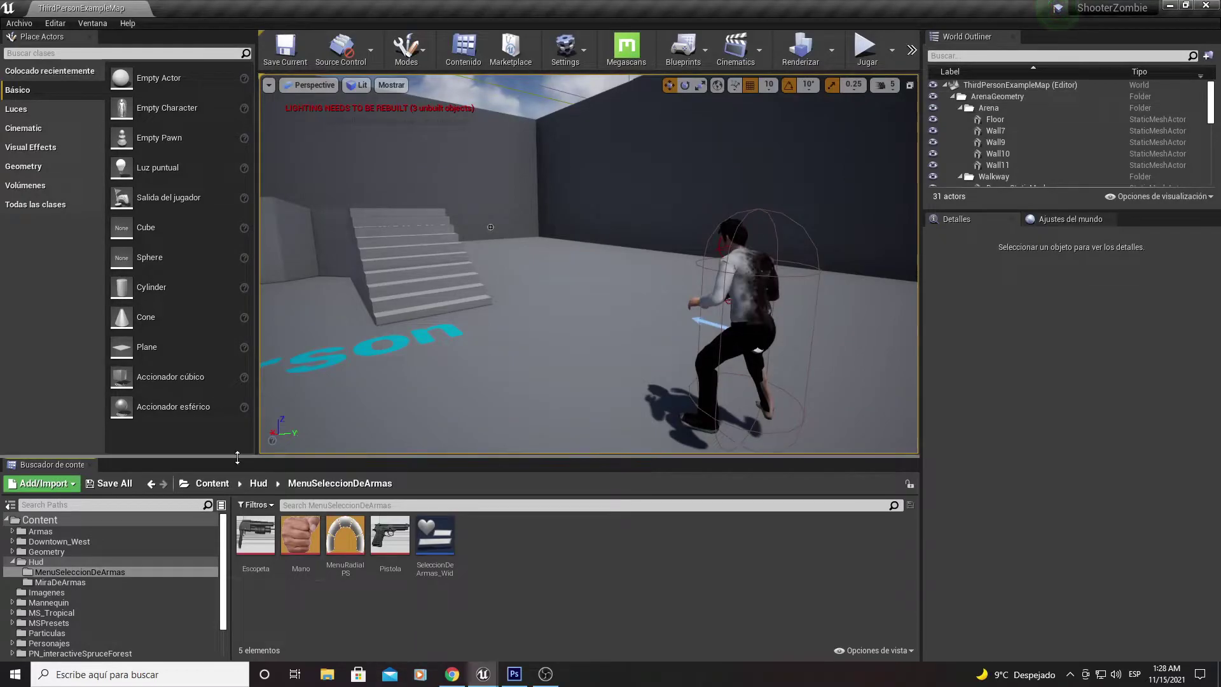
click(213, 484)
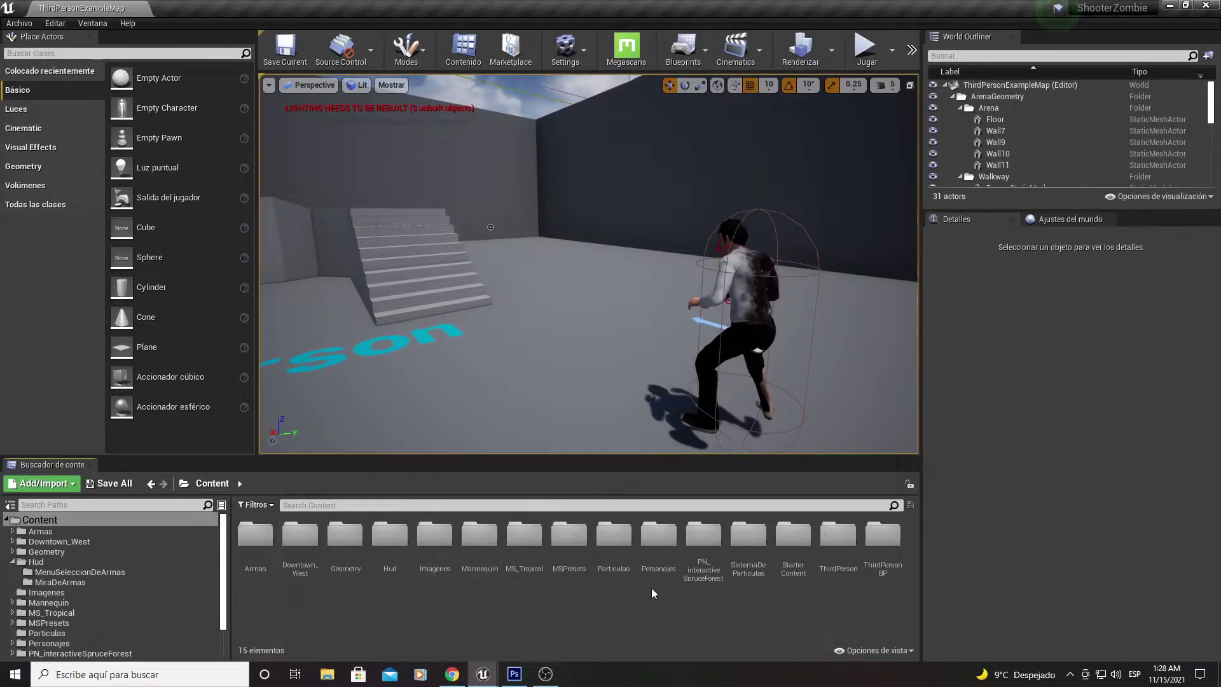
double_click(659, 534)
double_click(255, 534)
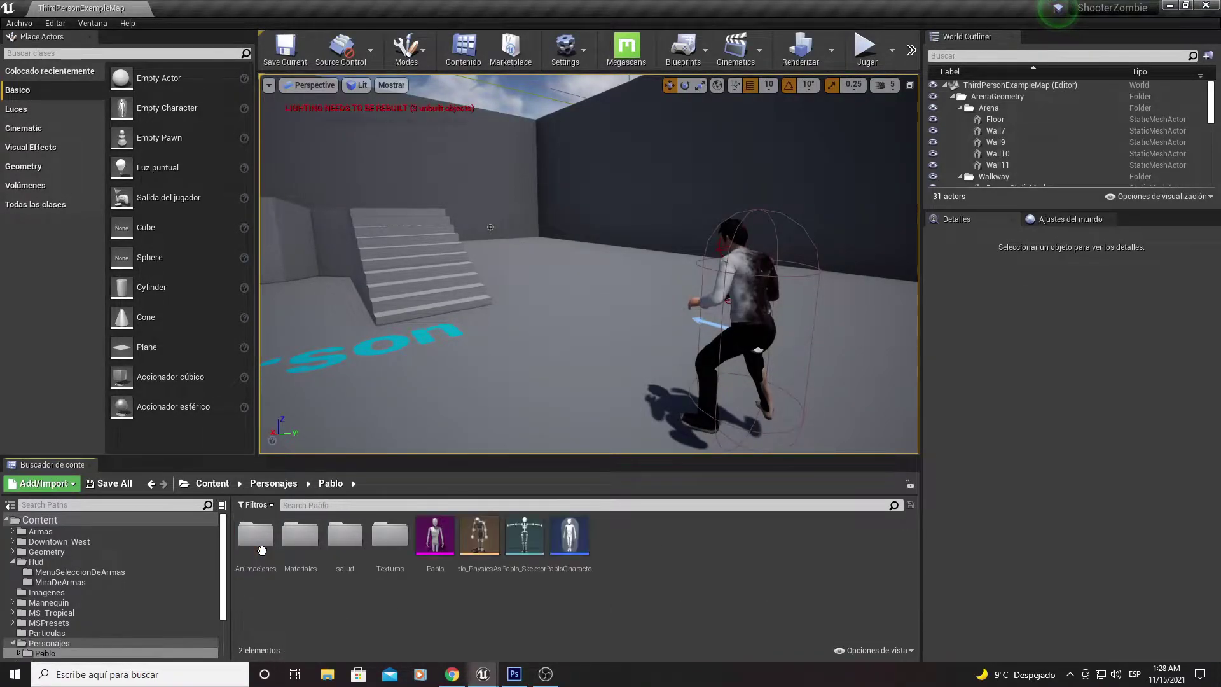
double_click(570, 536)
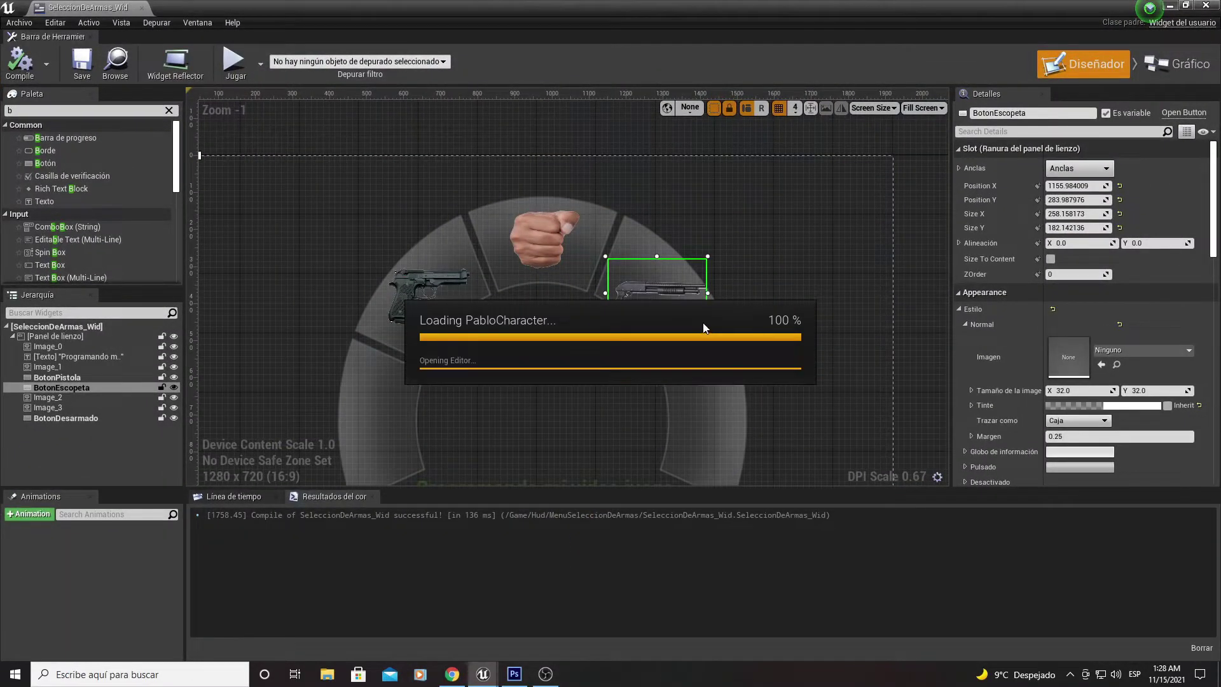
- Navigate the event graph to view the weapon groups like Sacar pistola and Sacar Escopeta
scroll(566, 322, down, 8)
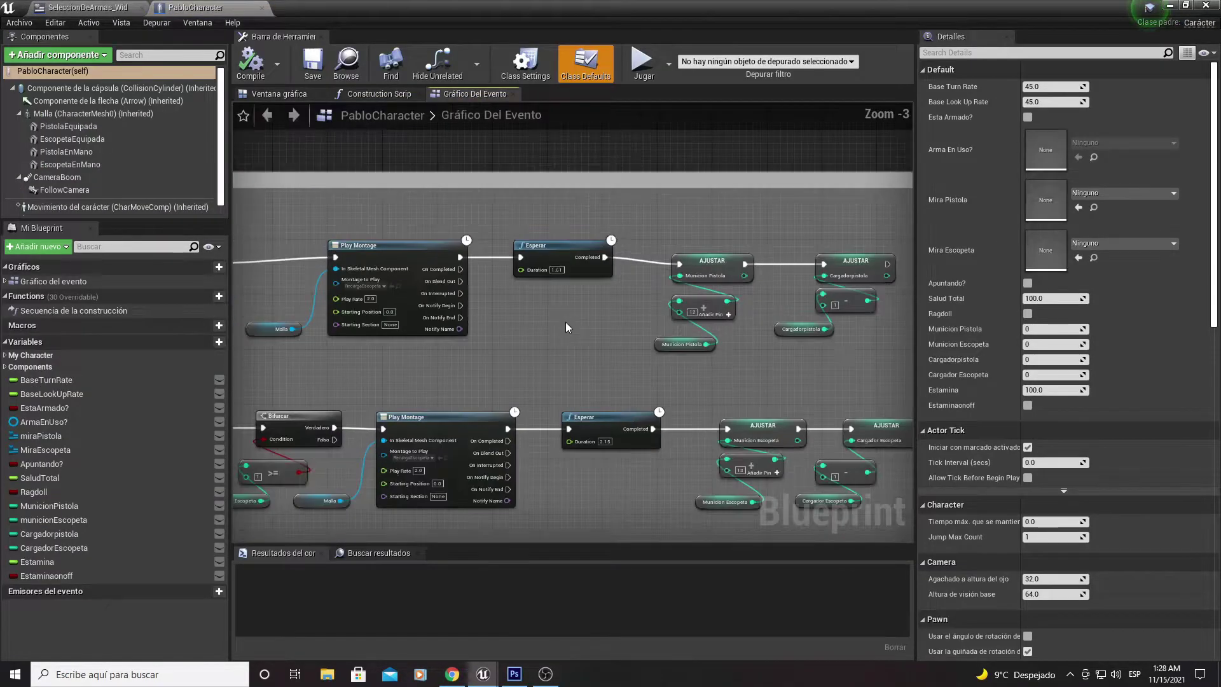
scroll(701, 419, down, 1)
right_drag(701, 418, 623, 391)
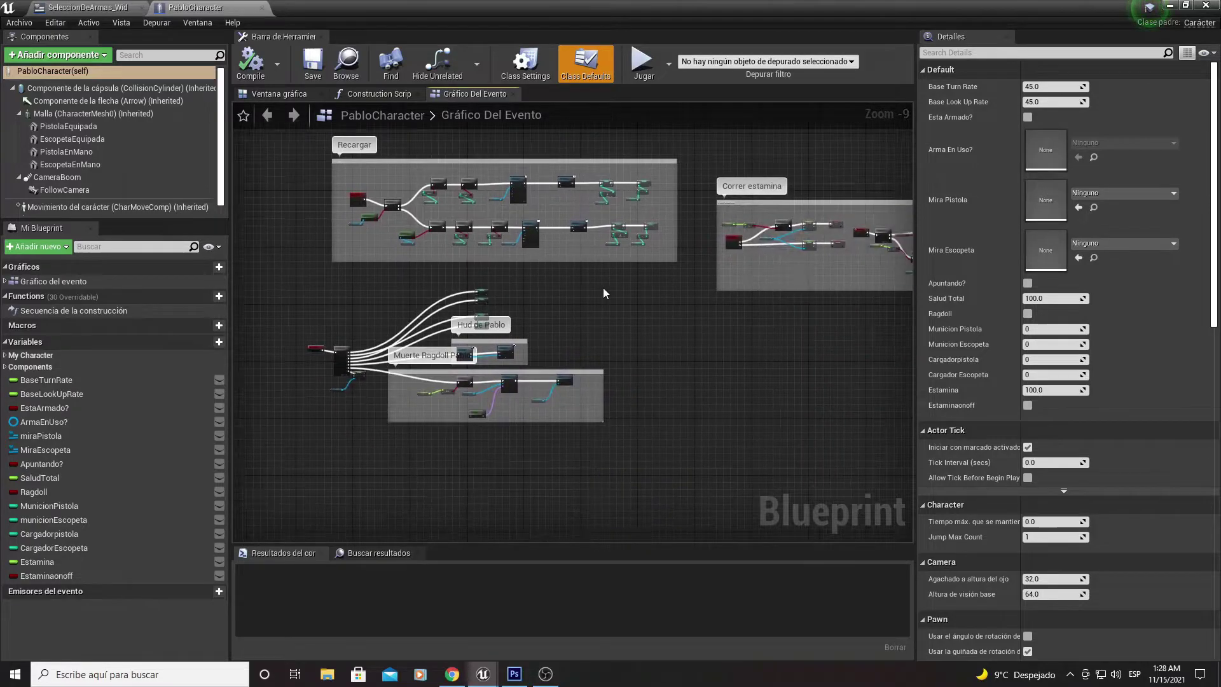
scroll(624, 392, down, 2)
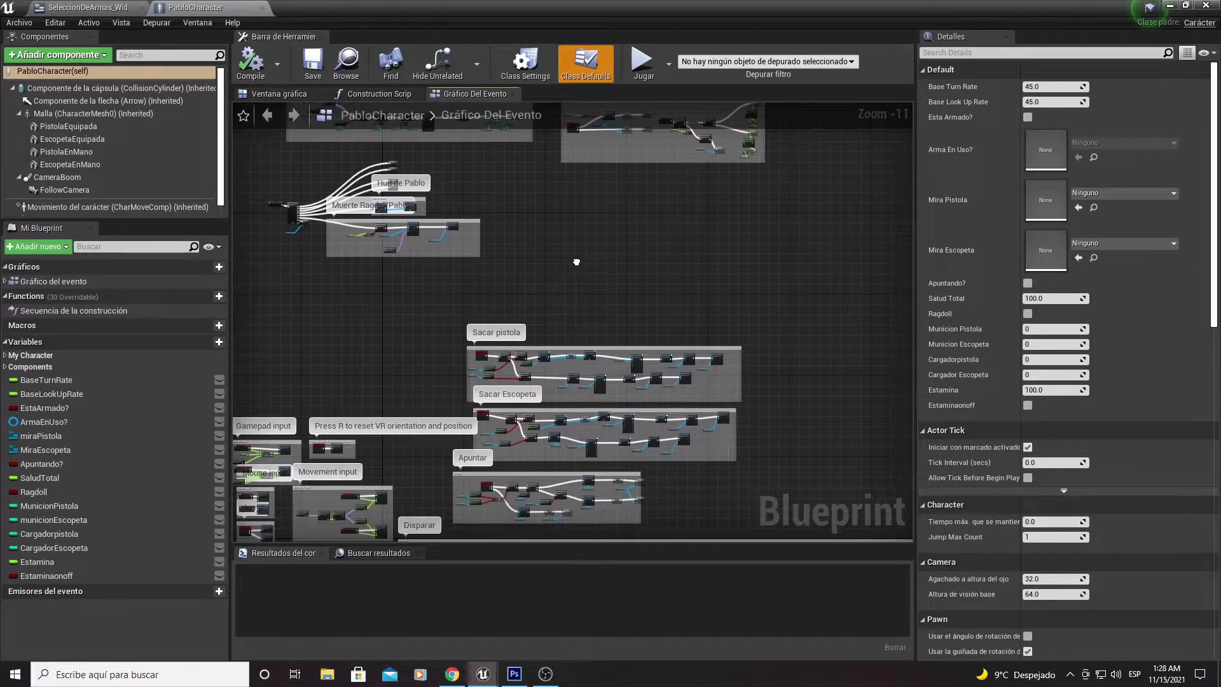
right_drag(541, 321, 549, 247)
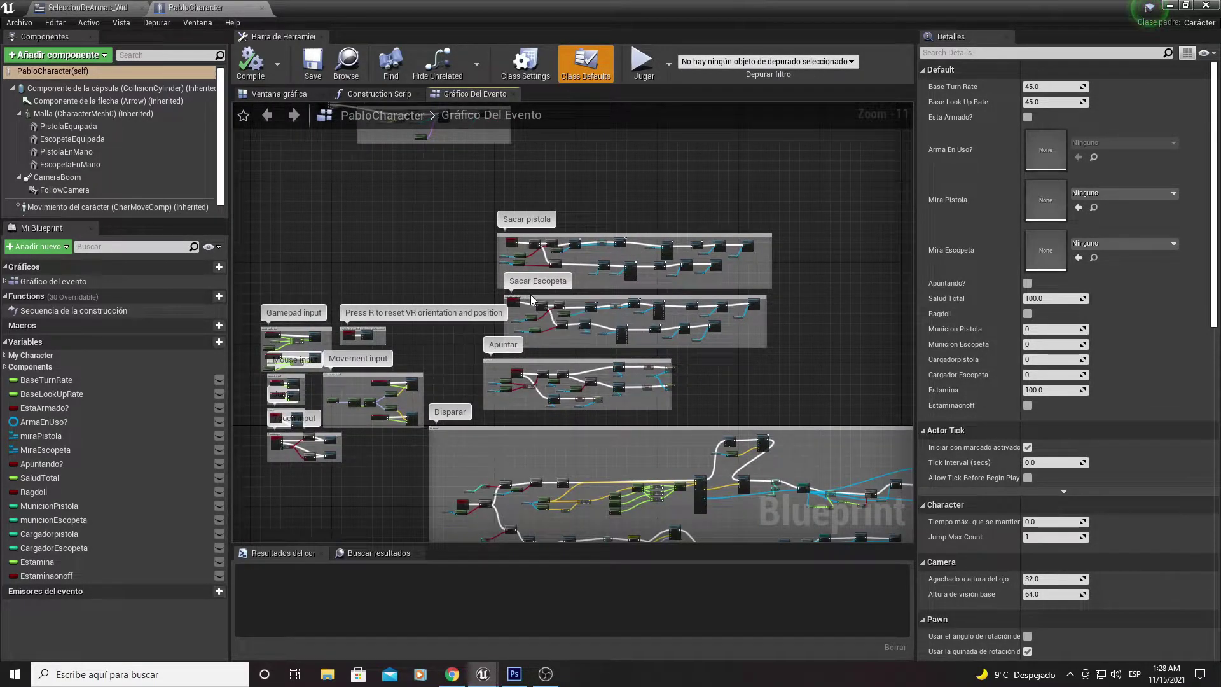
scroll(531, 299, up, 2)
mouse_move(539, 362)
right_down()
mouse_move(560, 298)
mouse_move(479, 321)
right_up()
scroll(560, 299, up, 2)
scroll(684, 156, up, 4)
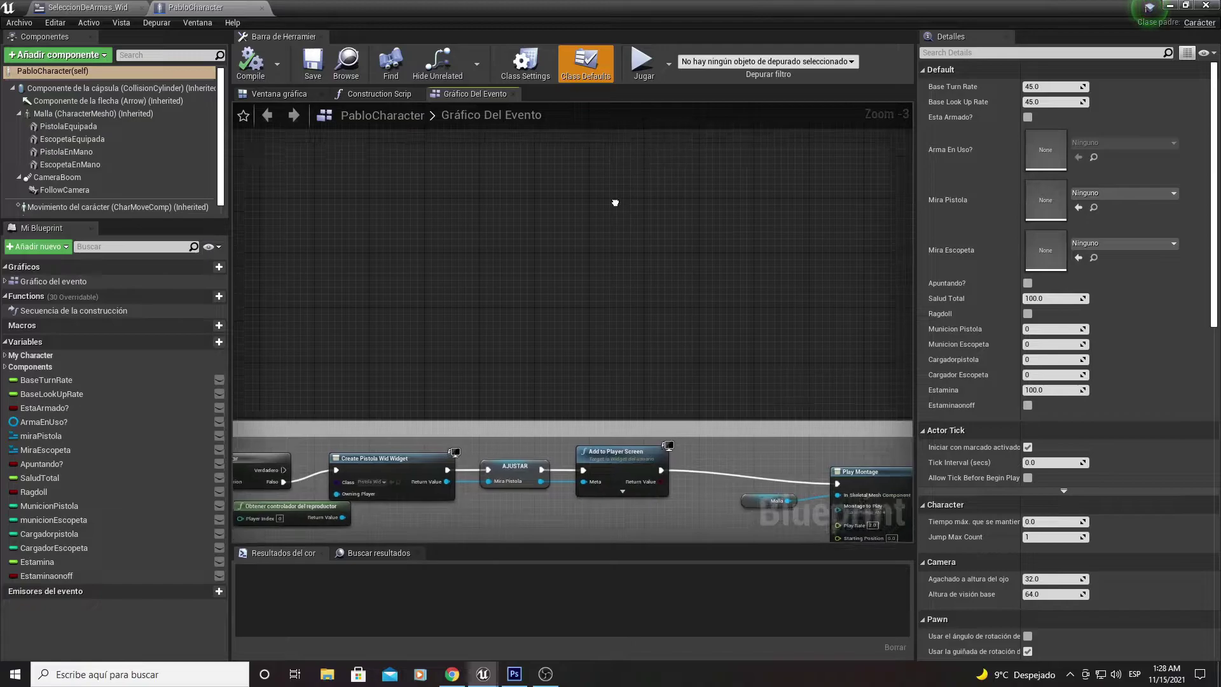
scroll(615, 199, up, 2)
- Add an InputAction MenuSeleccionDeArmas event node and move it to the left
right_click(507, 311)
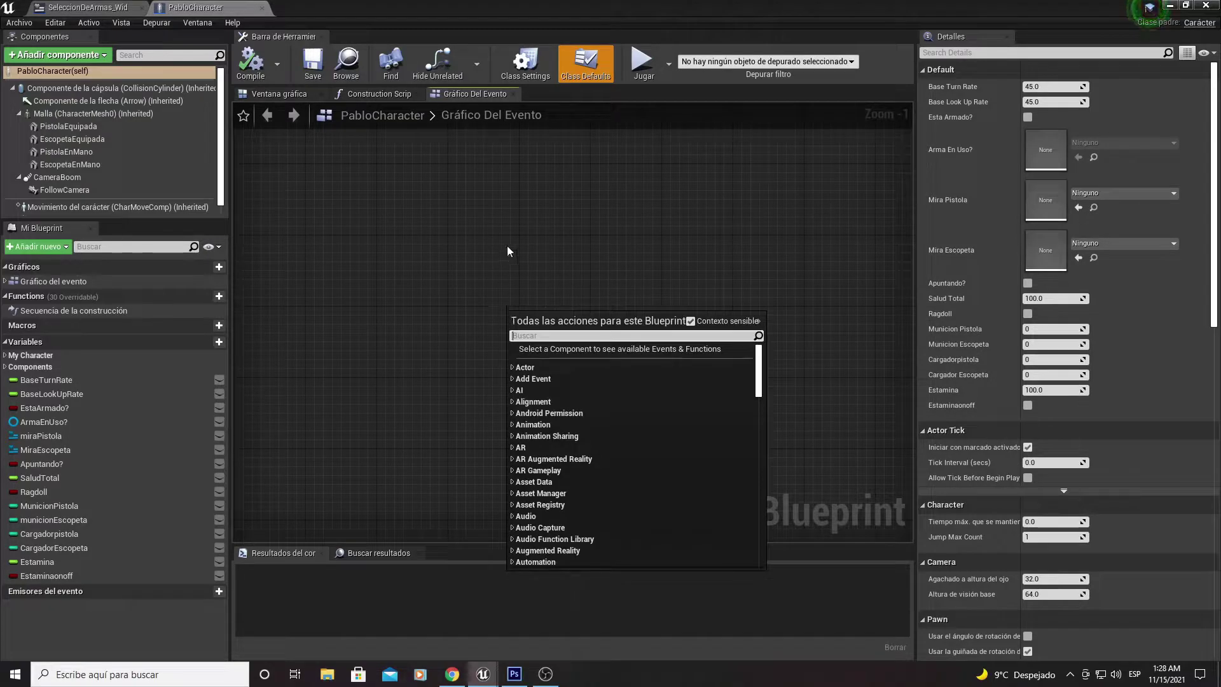
text(selec)
text(cio)
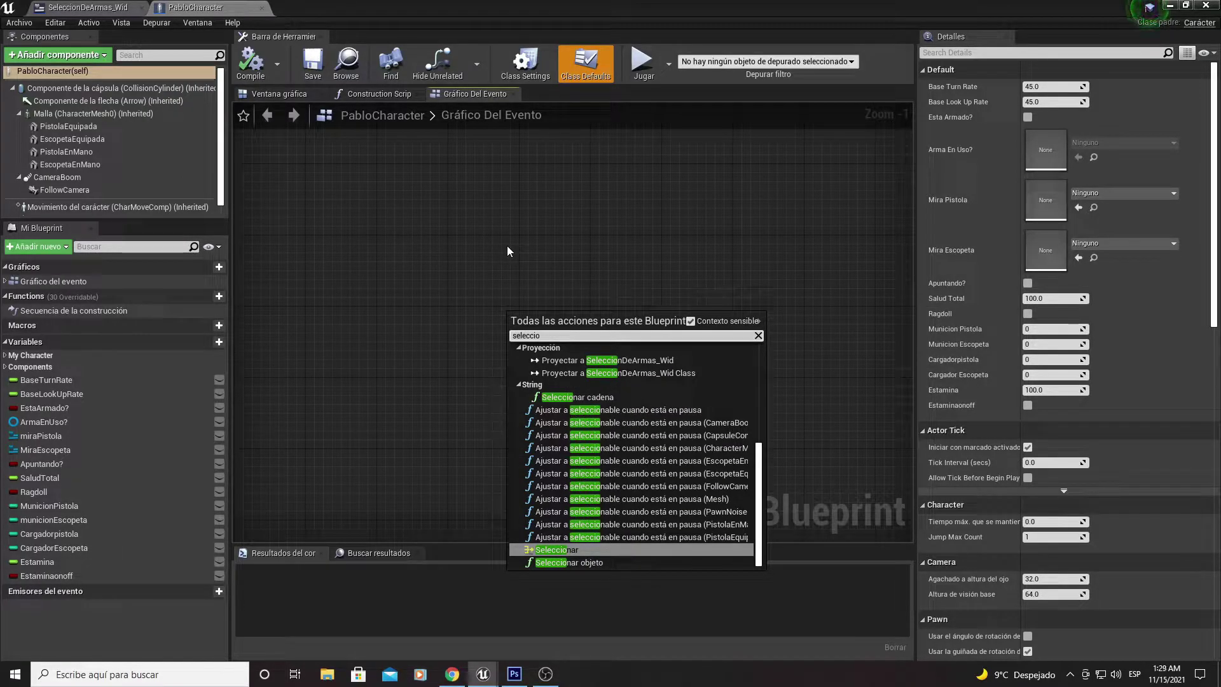
text(nde)
key(Return)
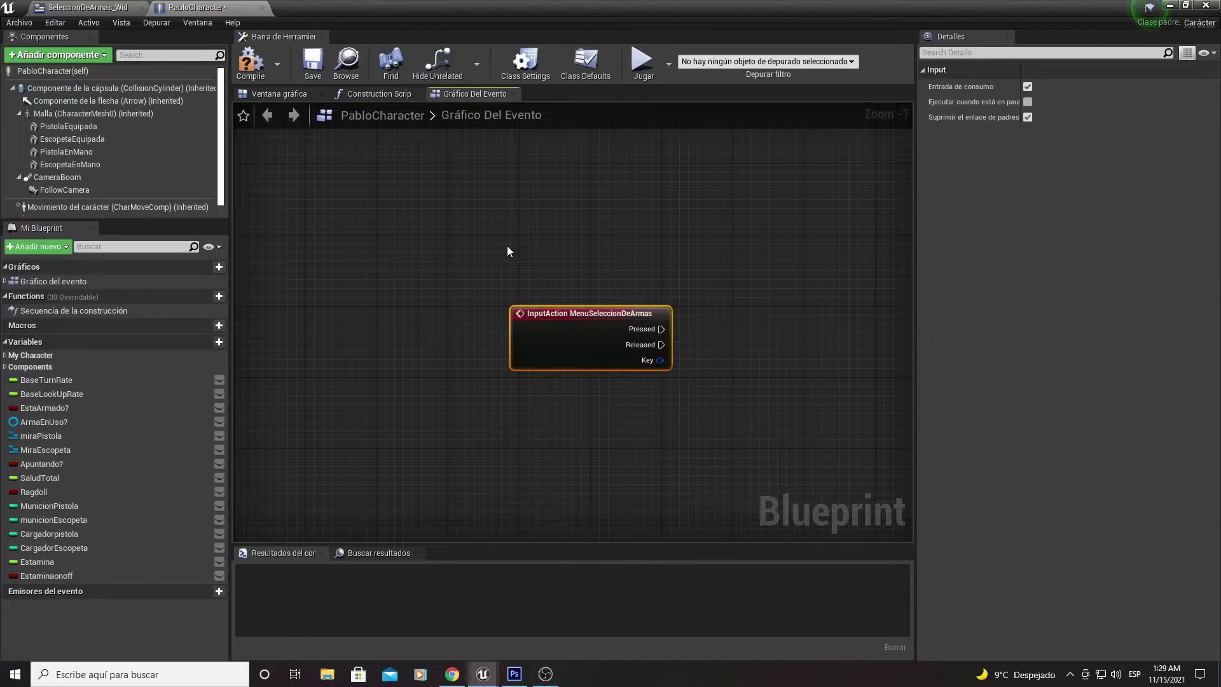
drag(598, 349, 325, 358)
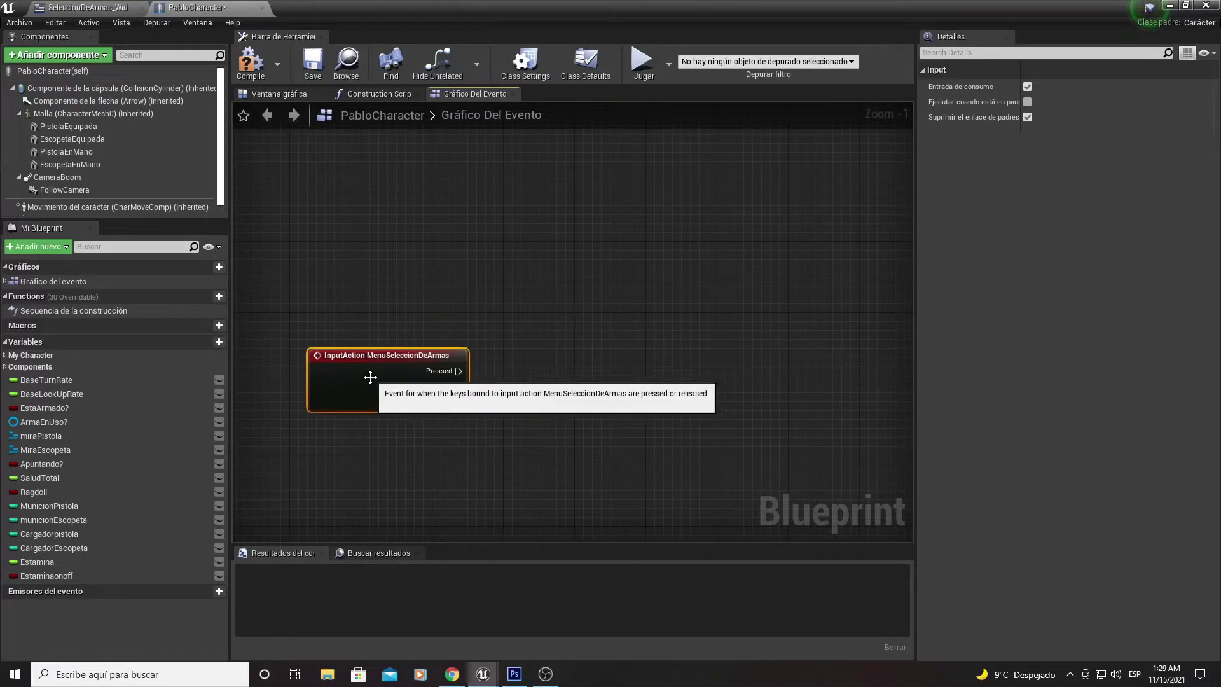
right_drag(423, 404, 371, 337)
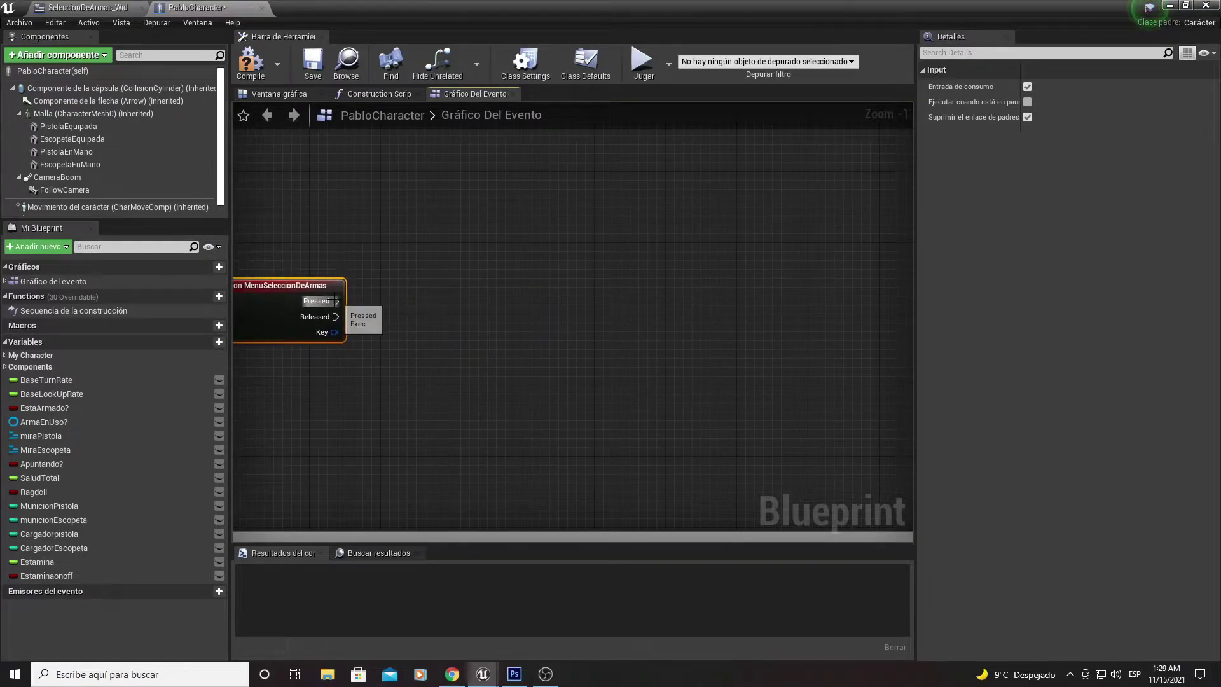
- Connect a new Flip Flop node to the event's Pressed output
drag(336, 301, 426, 303)
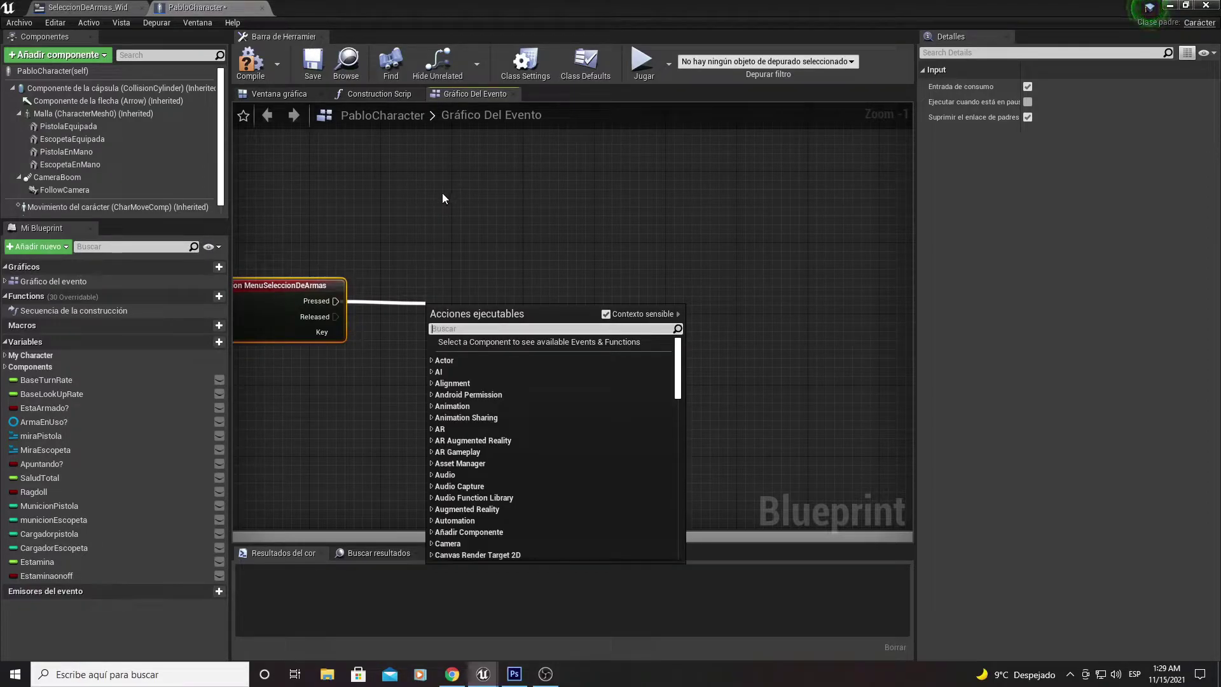
text(f)
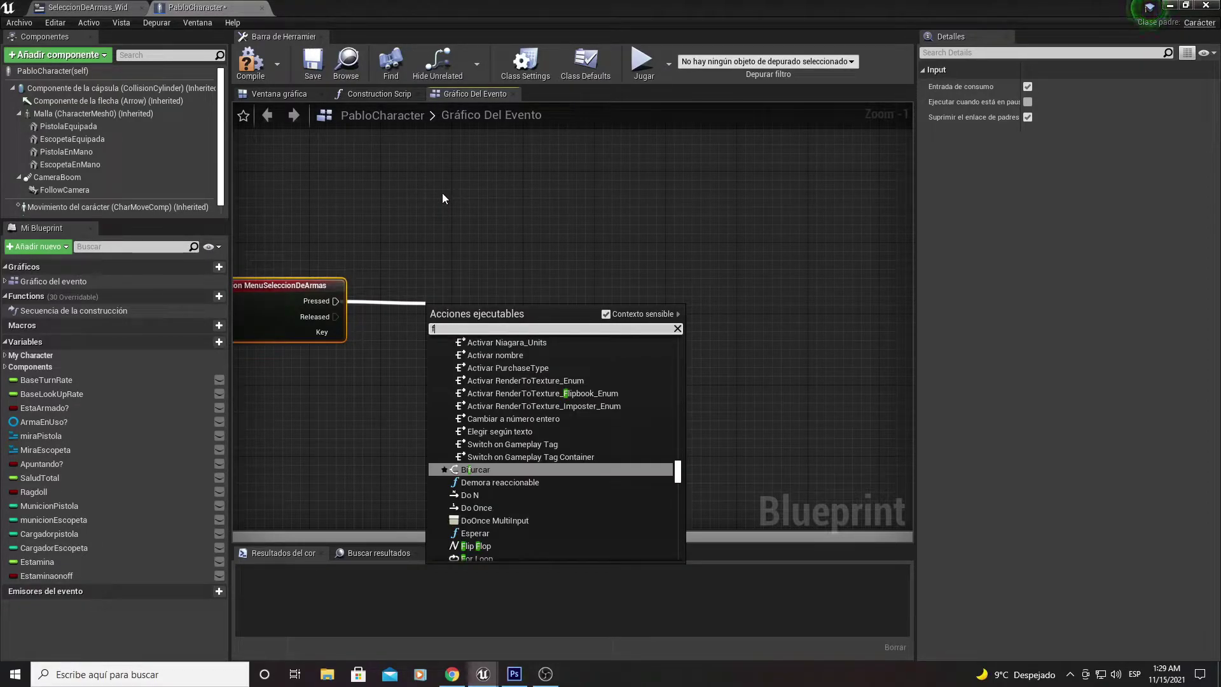
text(lip)
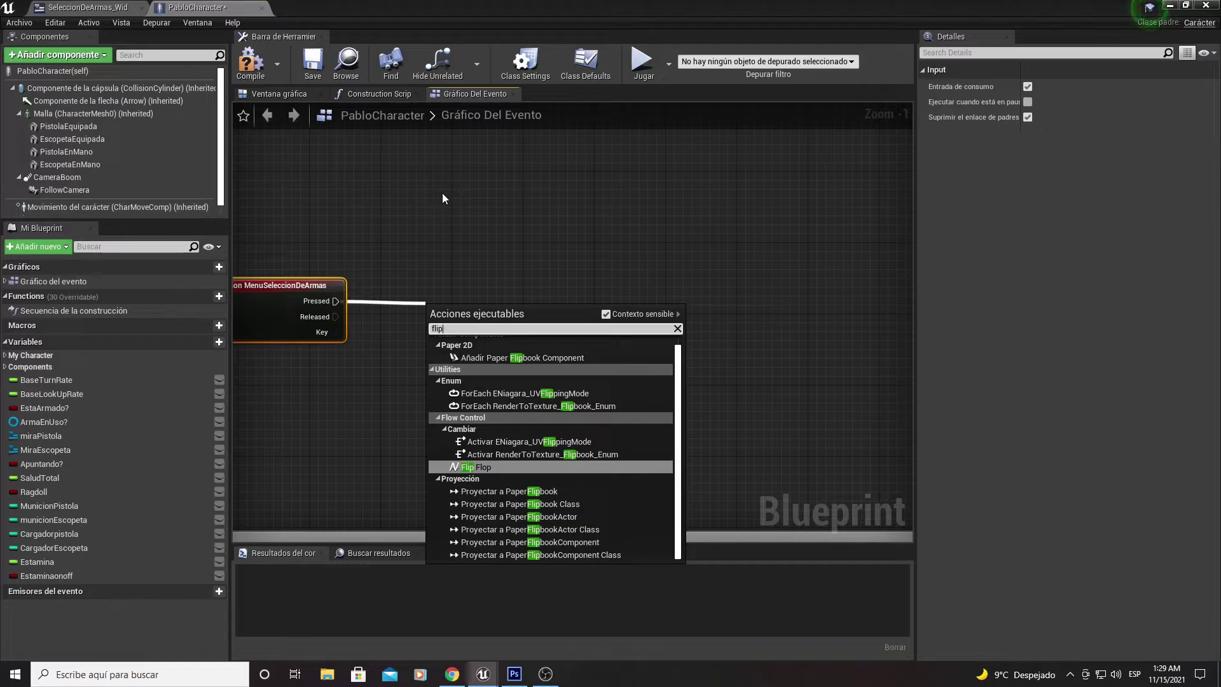
key(Return)
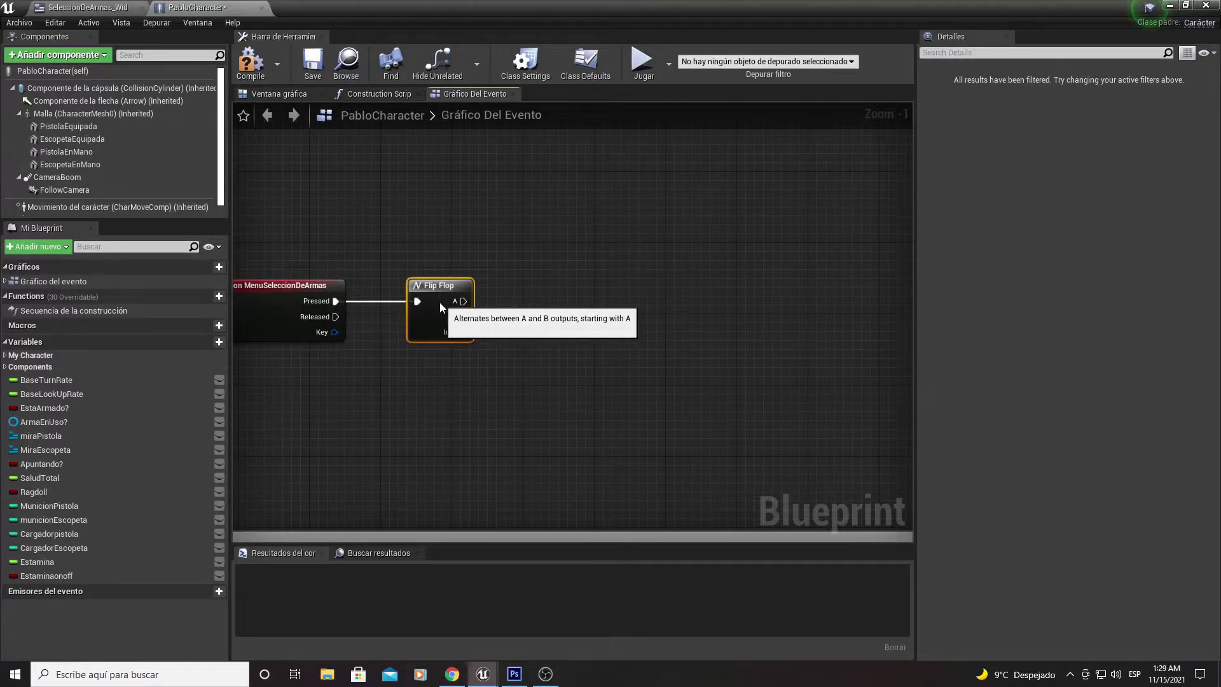
- Move the SacarPistola event node out of its Sacar pistola group
scroll(579, 297, down, 3)
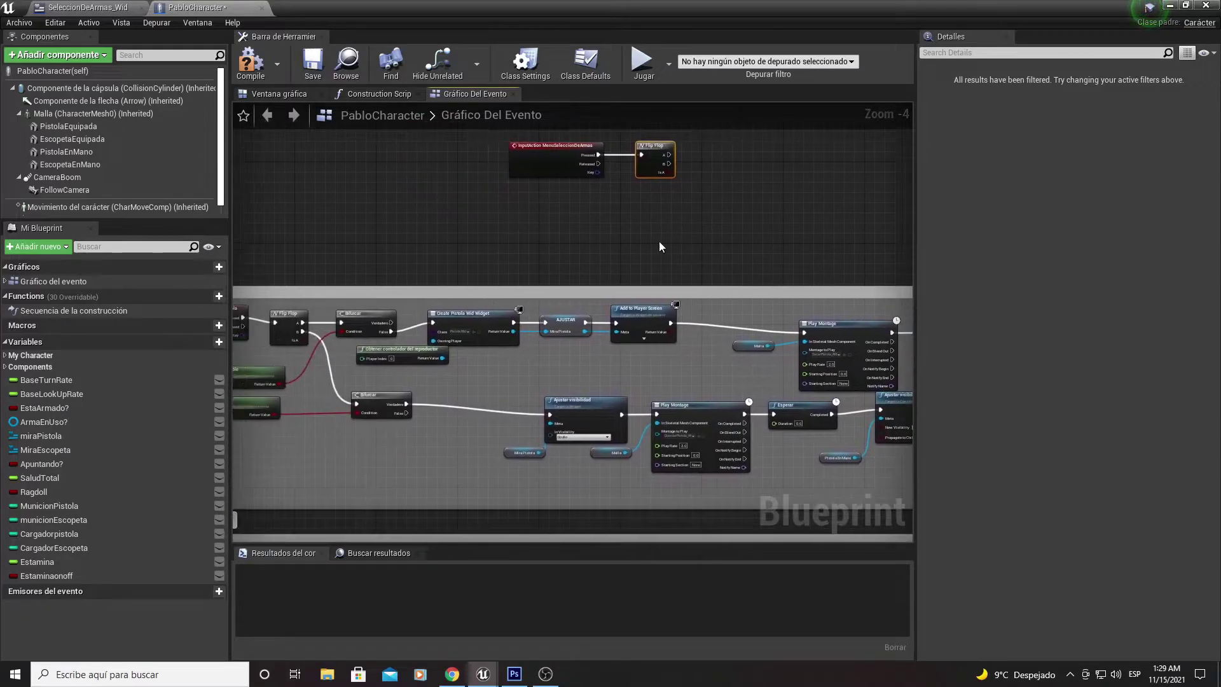
right_drag(658, 242, 865, 243)
right_drag(413, 286, 497, 256)
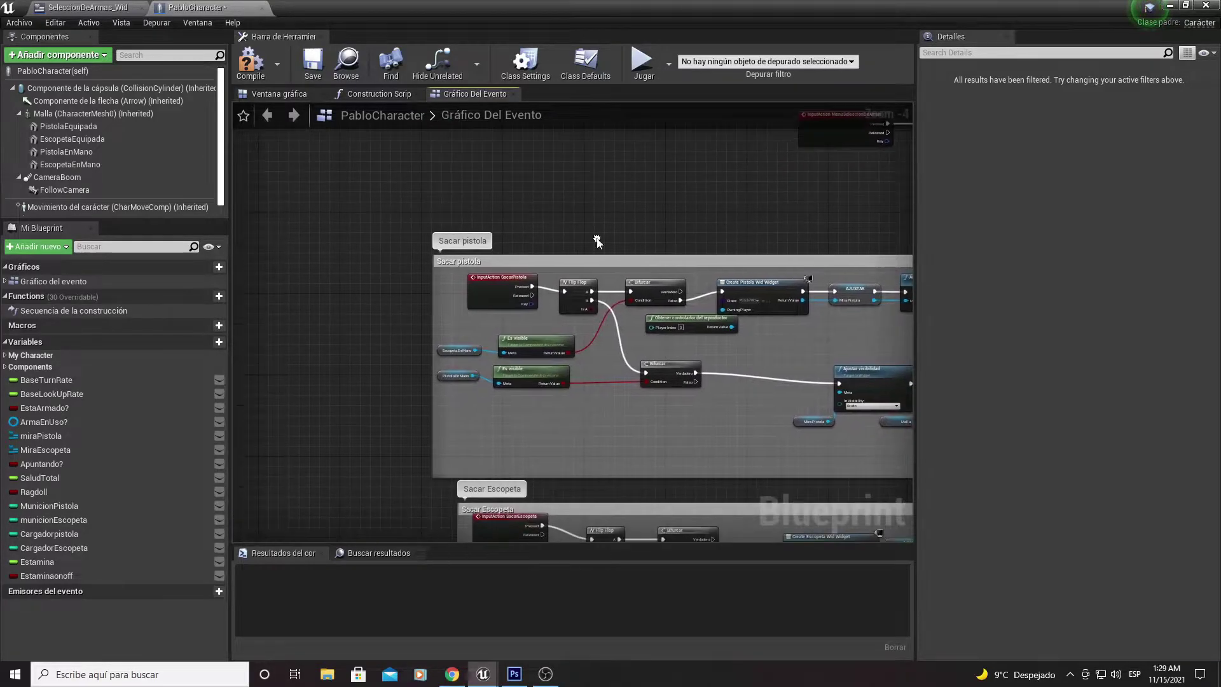
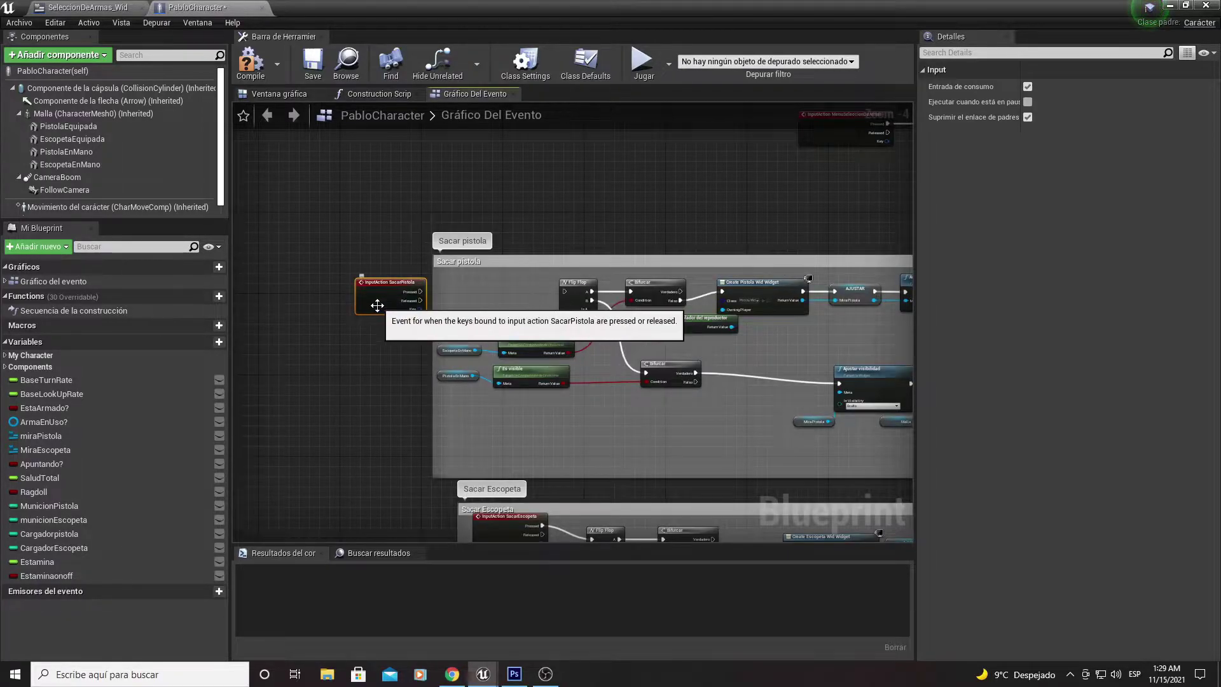
- Create custom event 'SacarPistola' in the Sacar pistola group and wire it into the Flip Flop
drag(390, 297, 357, 238)
scroll(391, 326, up, 3)
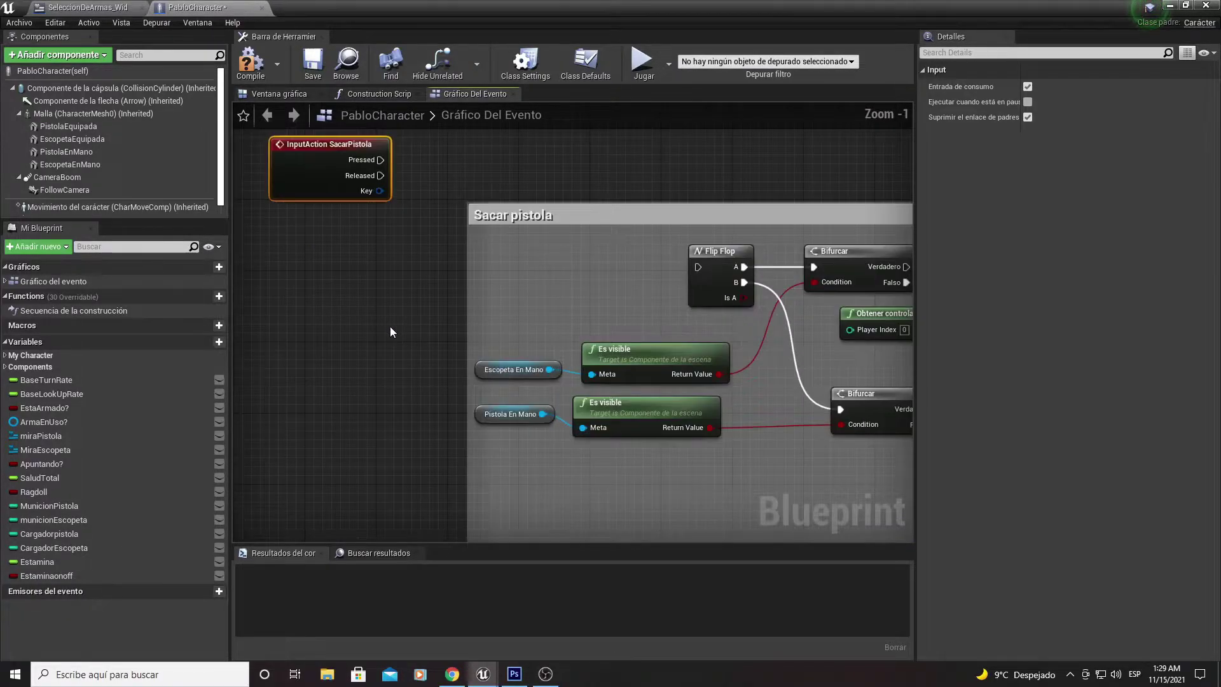
right_click(446, 283)
text(custo)
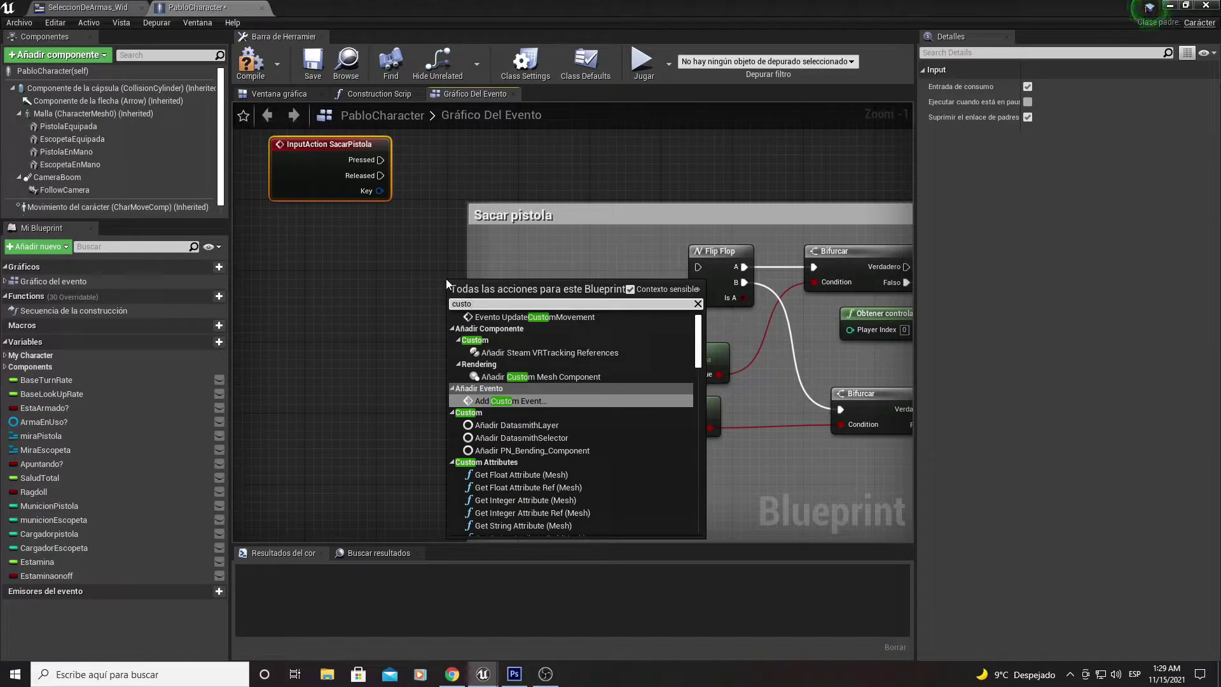
key(Return)
text(SacarPistola)
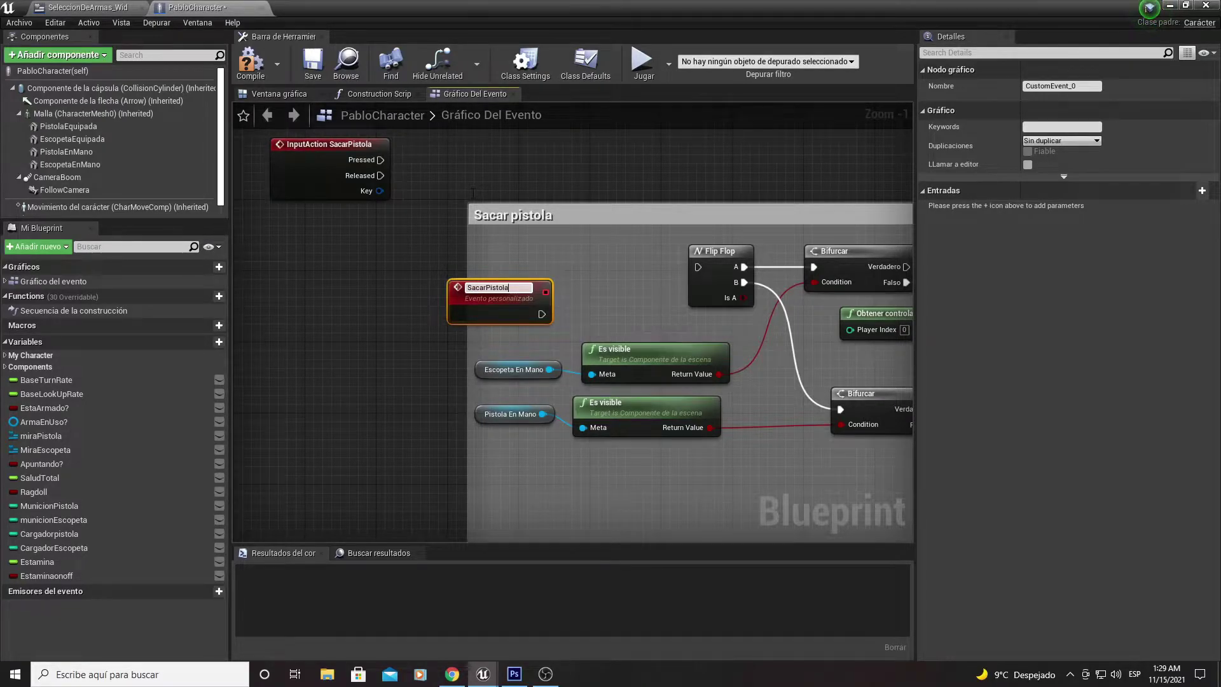
key(Return)
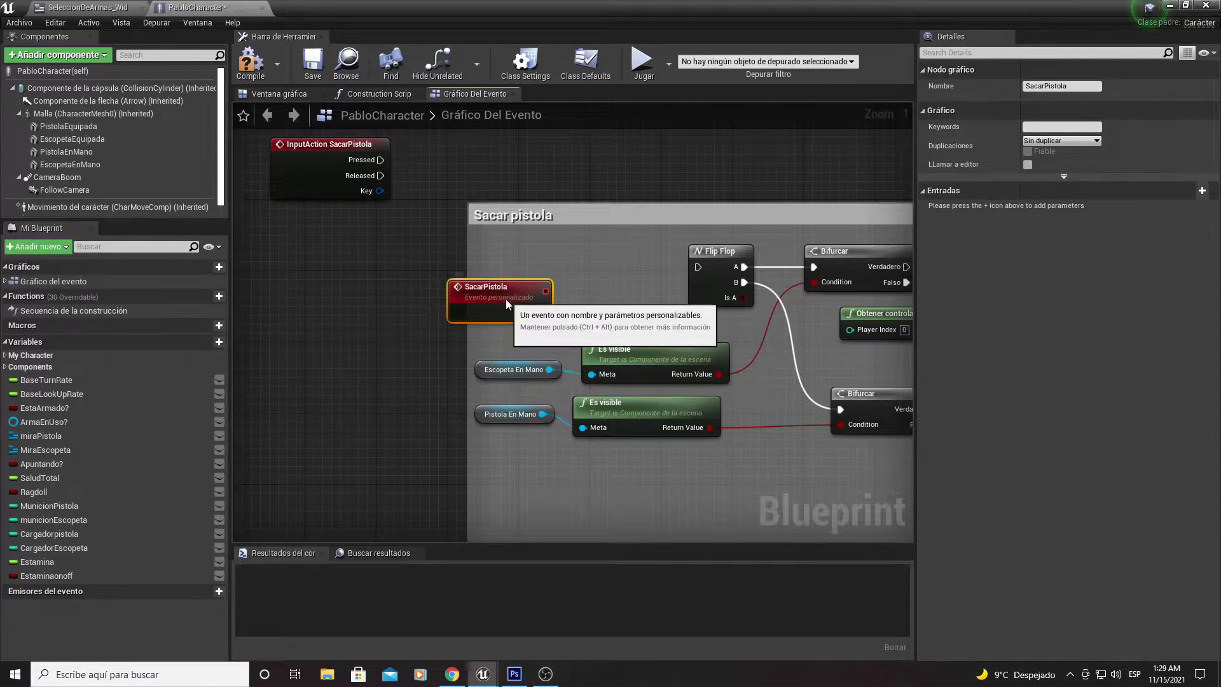
mouse_move(505, 299)
mouse_down()
mouse_move(585, 255)
mouse_move(698, 267)
mouse_up()
mouse_move(727, 225)
right_down()
mouse_move(477, 278)
mouse_move(640, 335)
right_up()
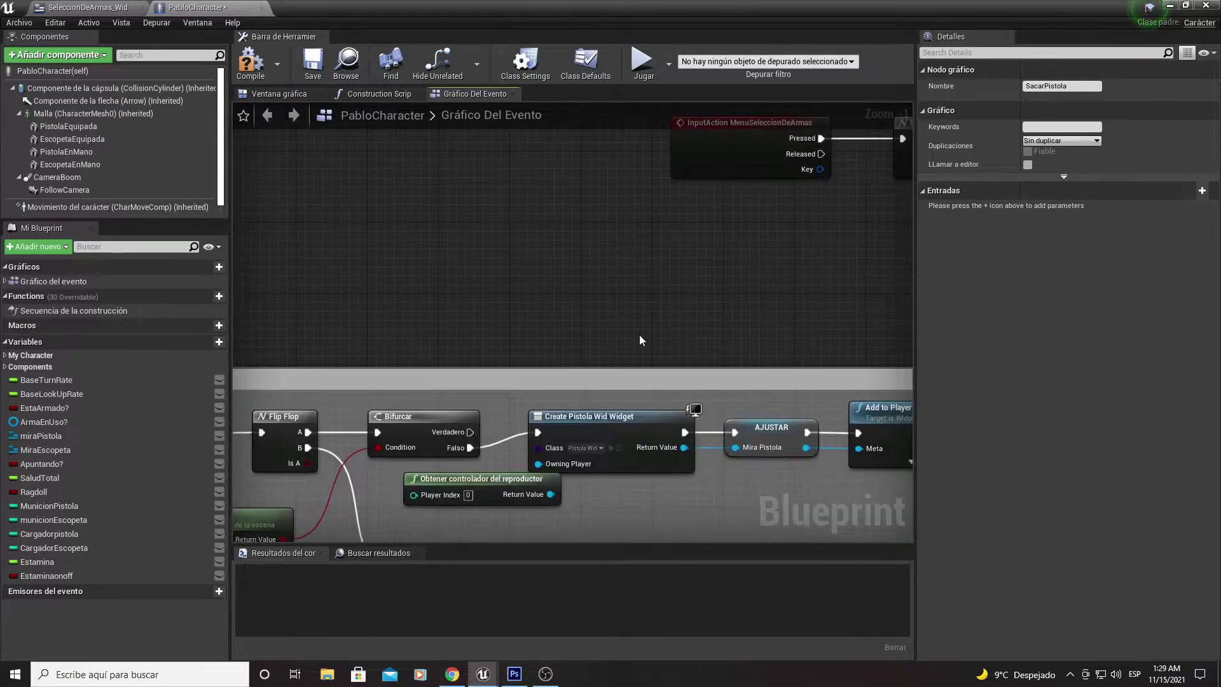
- Add a Create Widget node of class SeleccionDeArmas_Wid off the Flip Flop's A output
scroll(632, 276, up, 1)
mouse_move(531, 267)
right_down()
mouse_move(647, 253)
mouse_move(644, 242)
right_up()
mouse_move(455, 385)
right_down()
mouse_move(662, 372)
mouse_move(512, 349)
right_up()
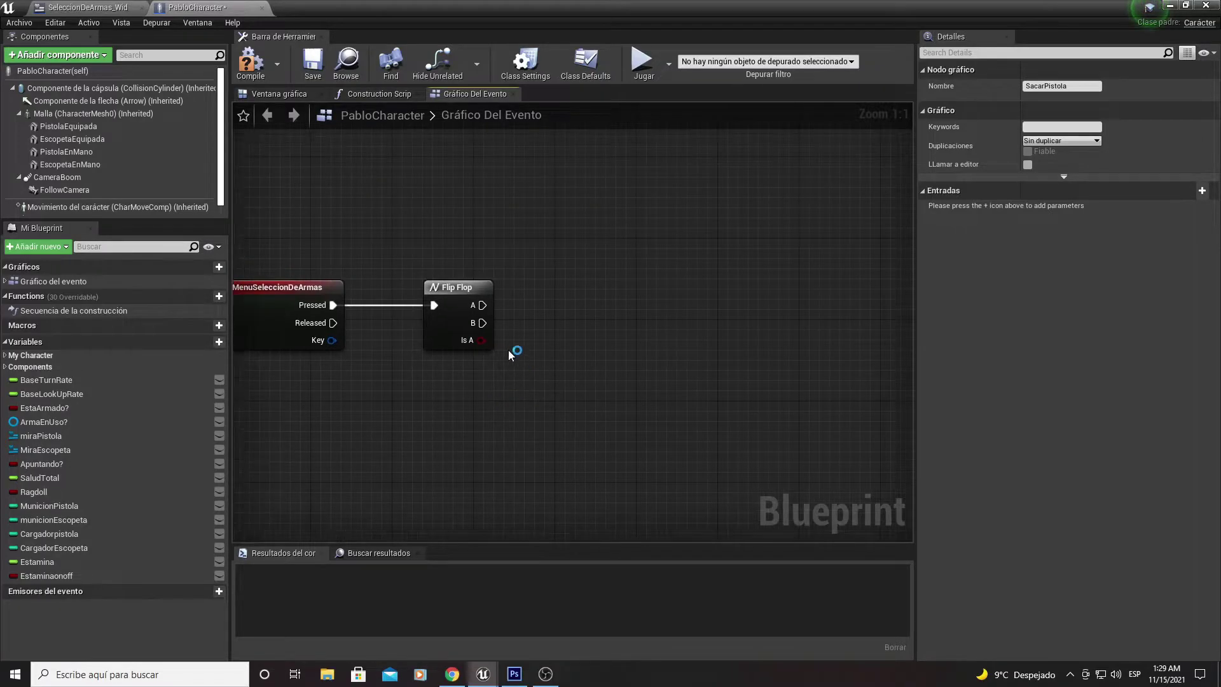
drag(481, 305, 628, 310)
text(createw)
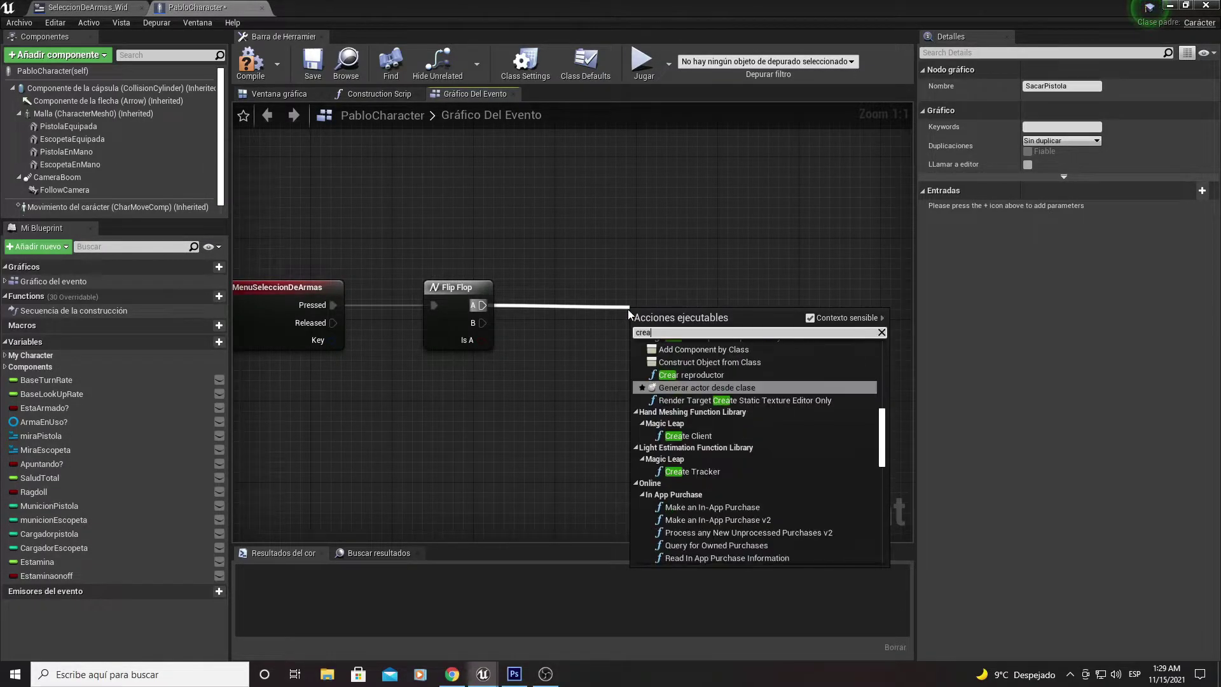
key(Return)
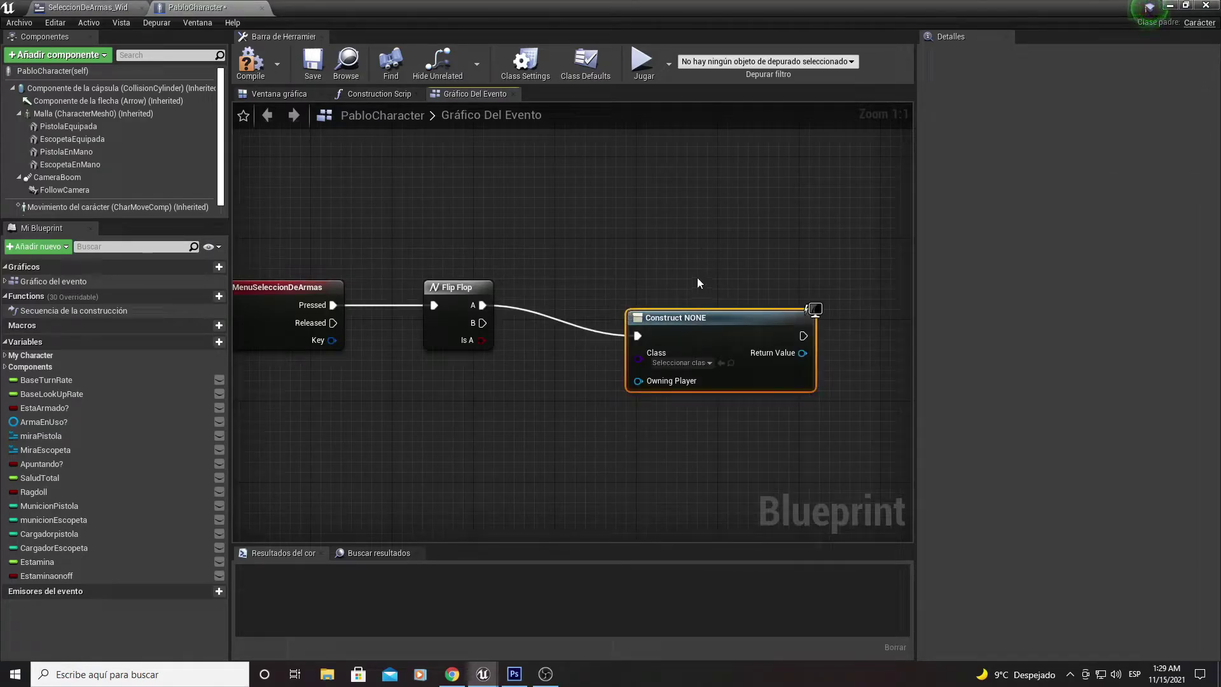
click(629, 332)
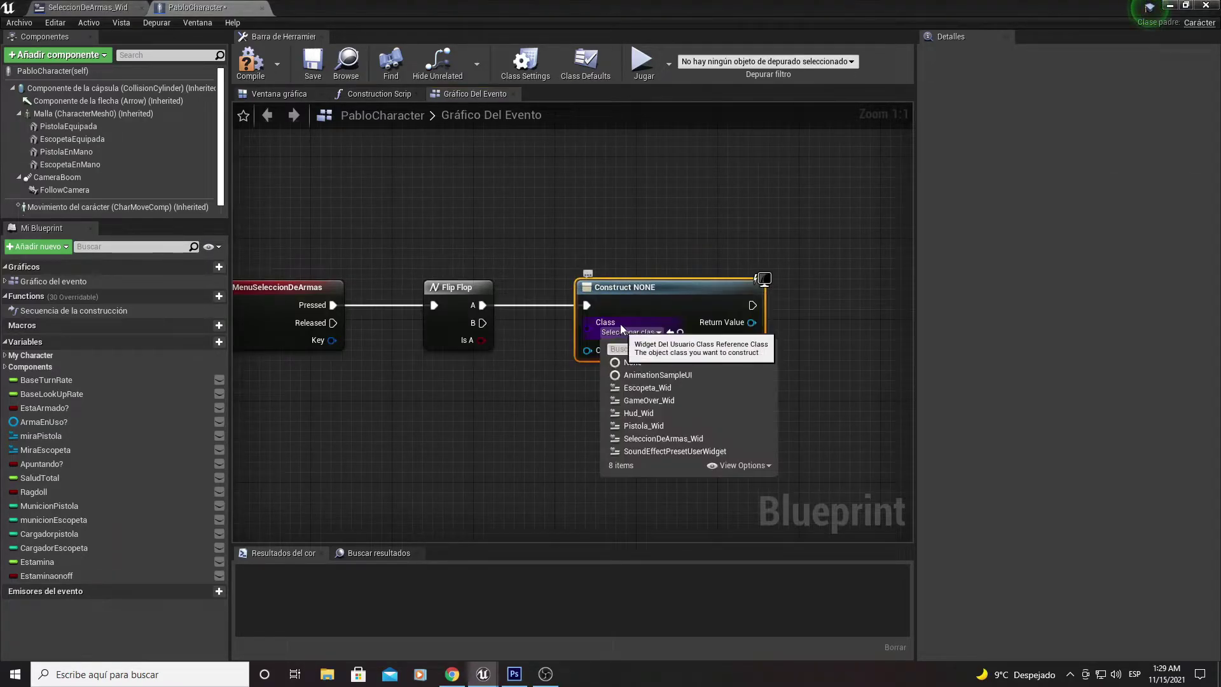
click(643, 439)
- Add the created widget's Return Value to the viewport with an 'Añadir a ventana gráfica' node
right_drag(748, 395, 514, 399)
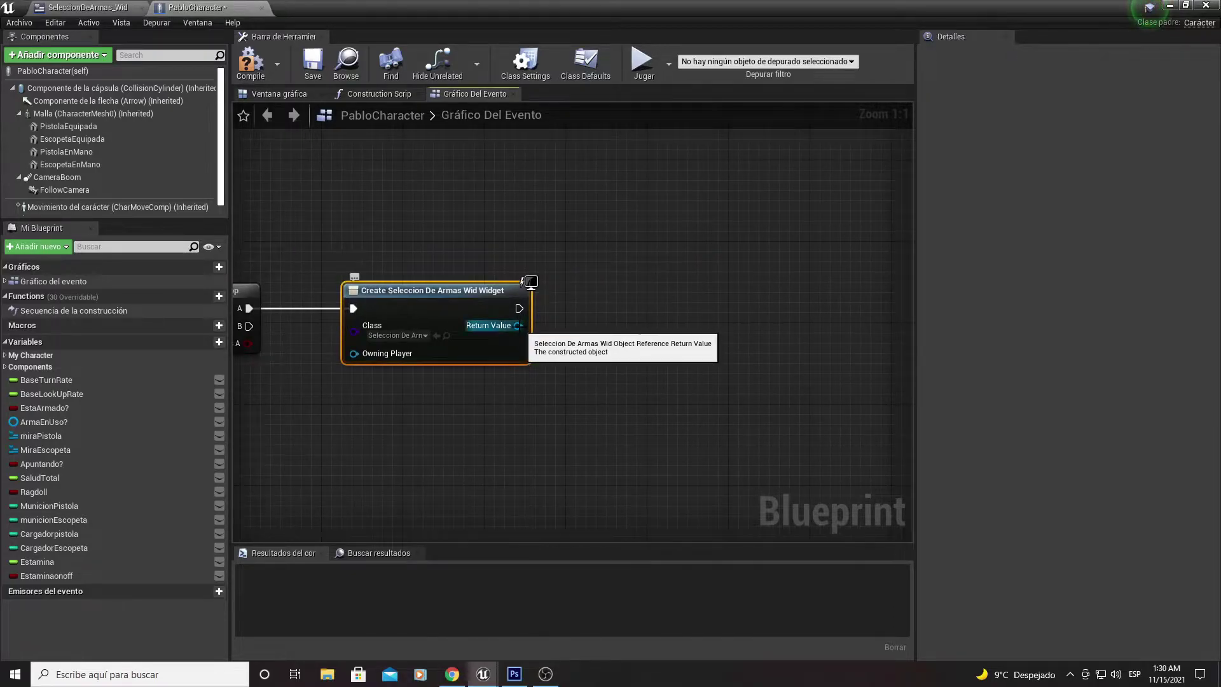
drag(519, 326, 578, 339)
text(addto)
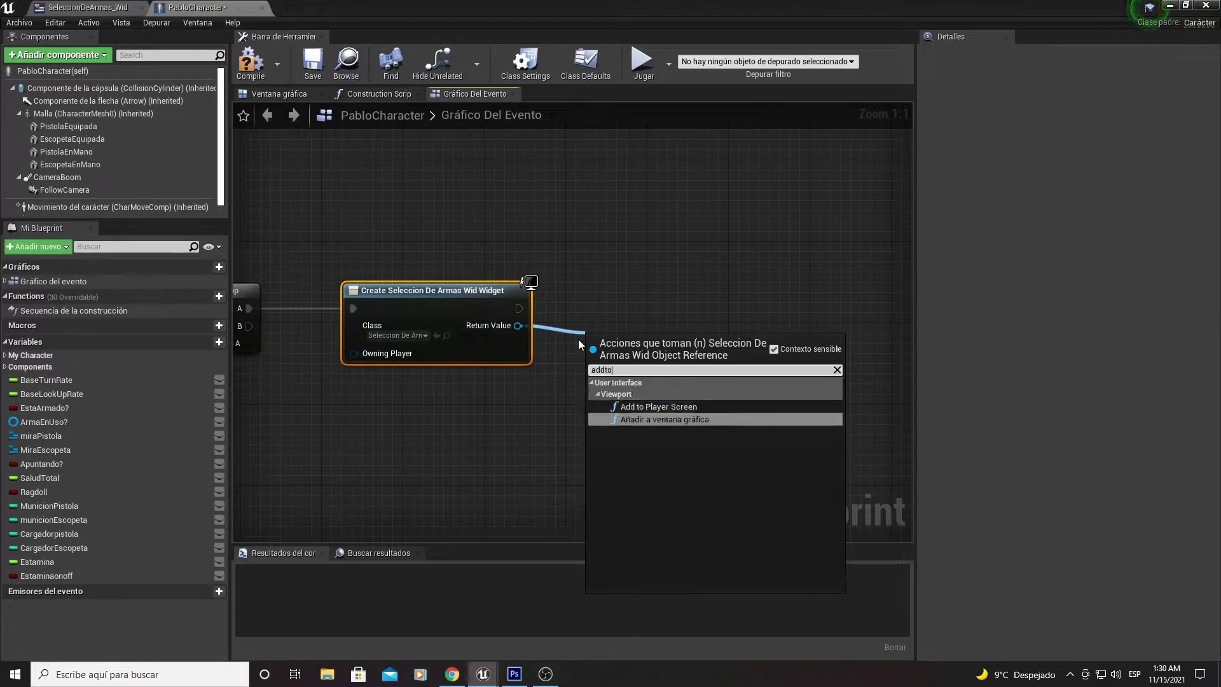
key(Return)
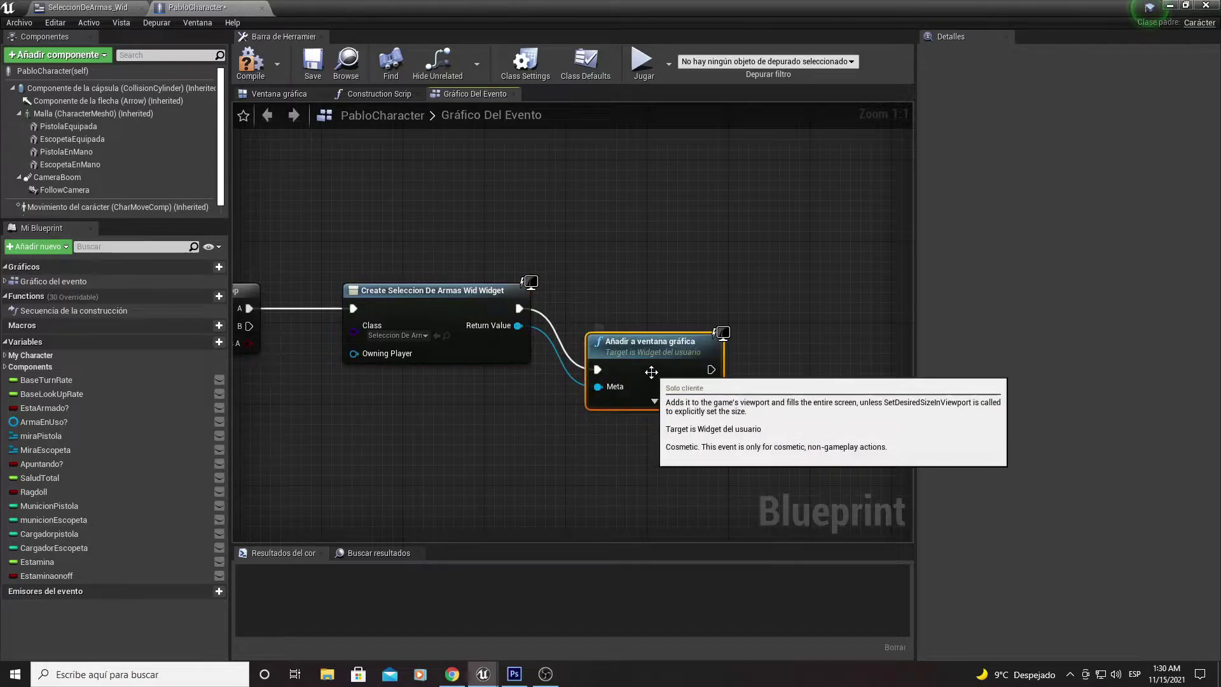
drag(649, 369, 631, 297)
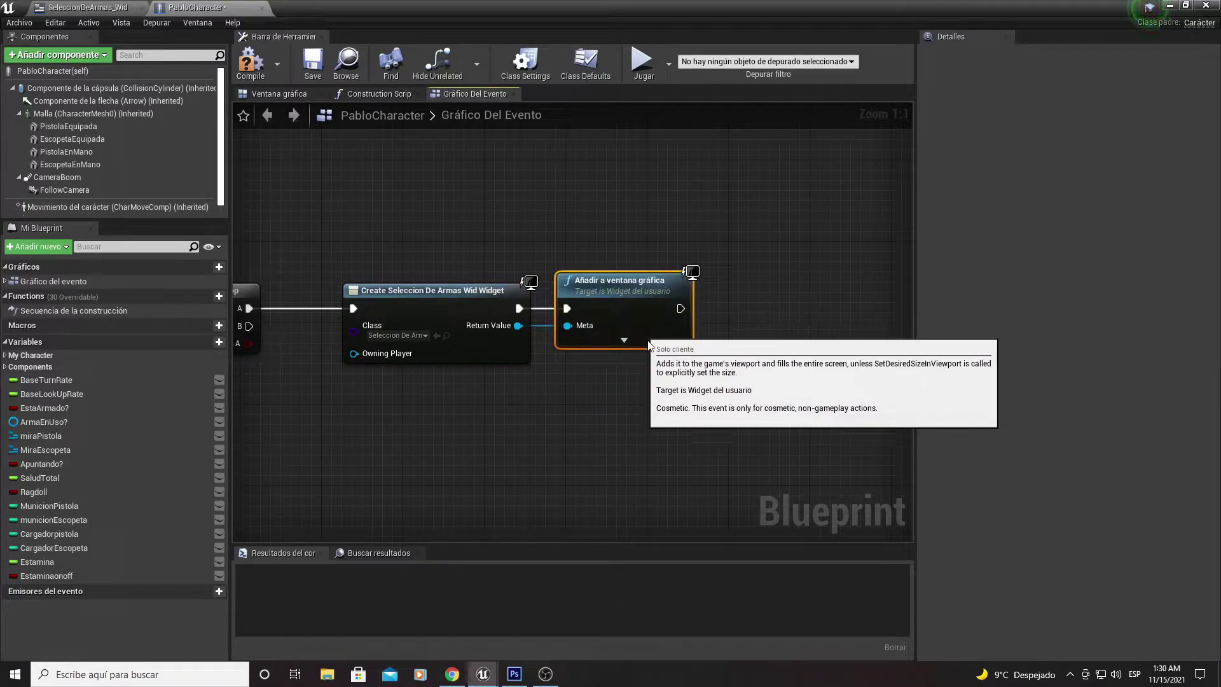
right_drag(622, 315, 627, 397)
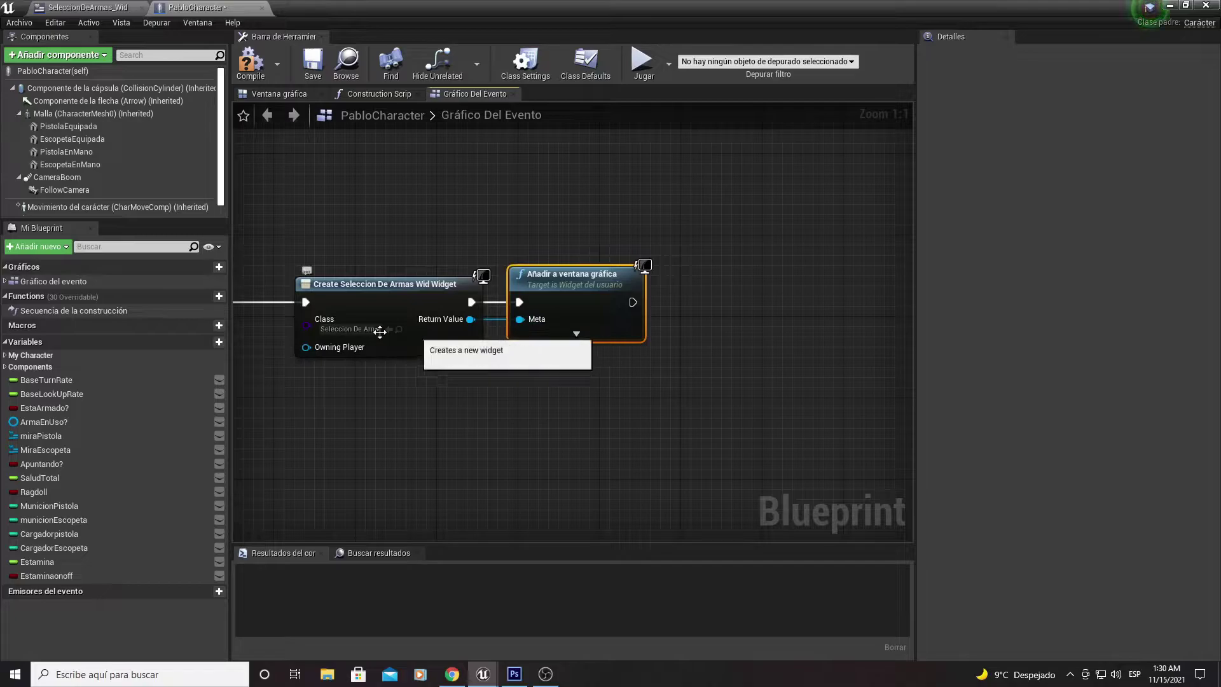
- Feed a Get Player Controller node into Create Widget's Owning Player
right_drag(307, 347, 479, 340)
drag(480, 340, 420, 372)
text(obten)
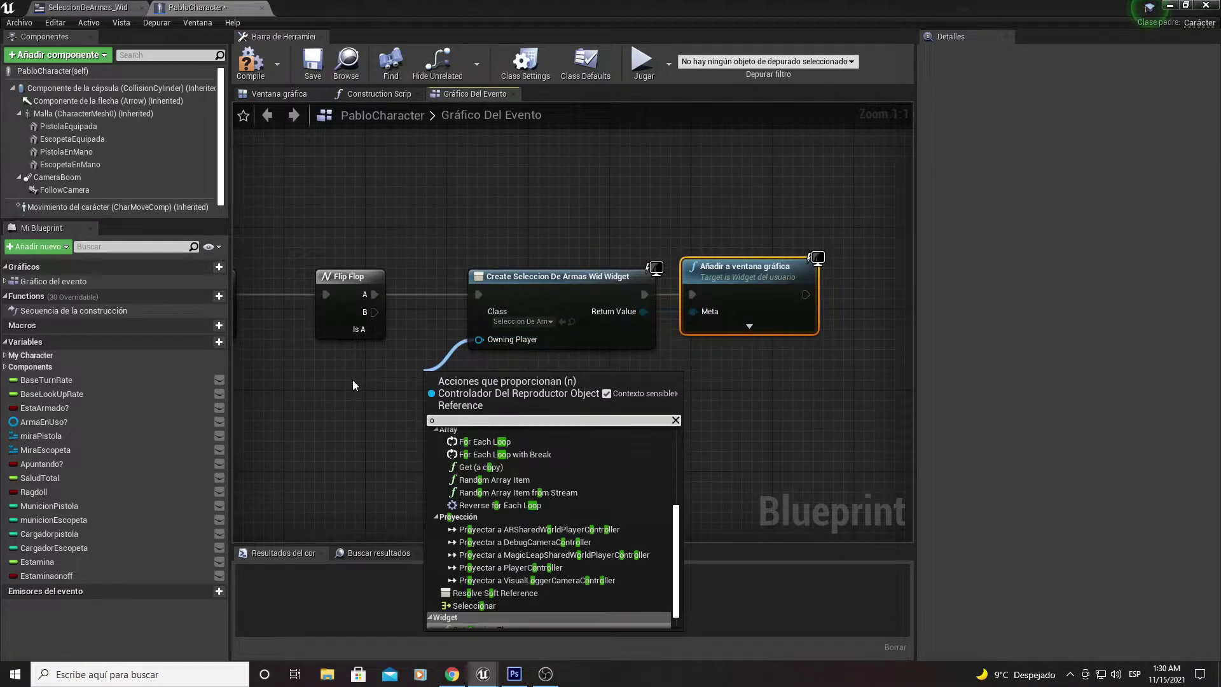
key(Return)
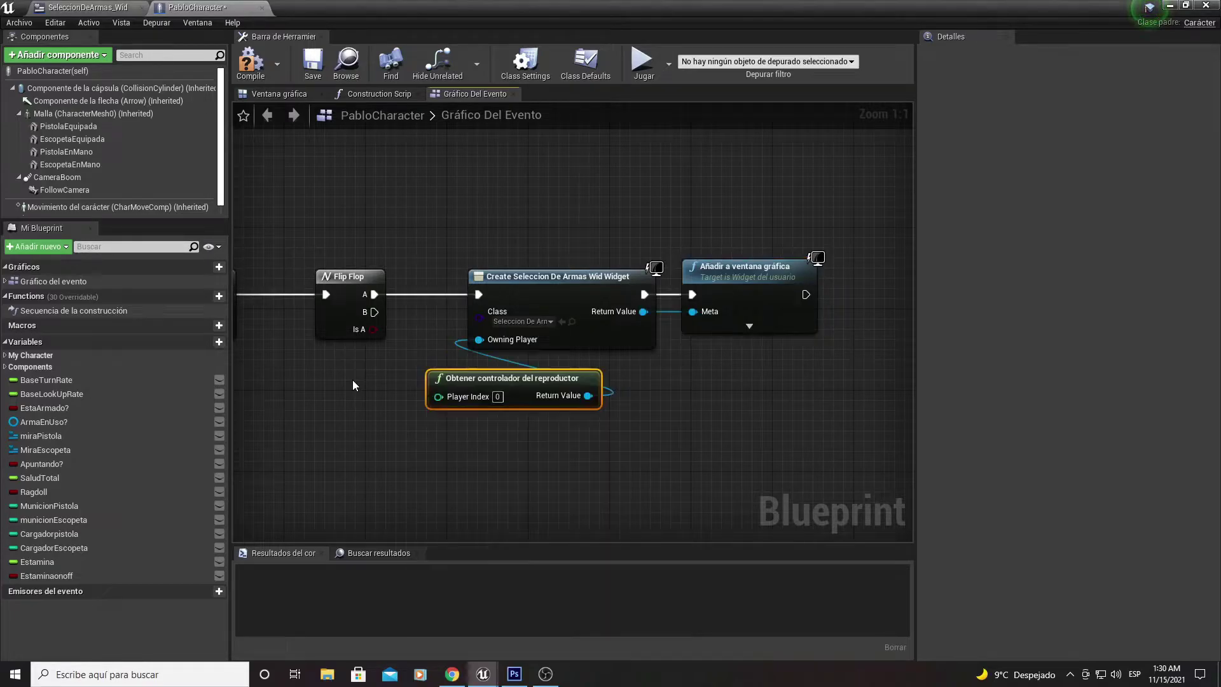
- Run Set Input Mode UI Only after add-to-viewport, using the player controller and focusing the created widget
right_drag(581, 398, 439, 407)
drag(439, 407, 727, 361)
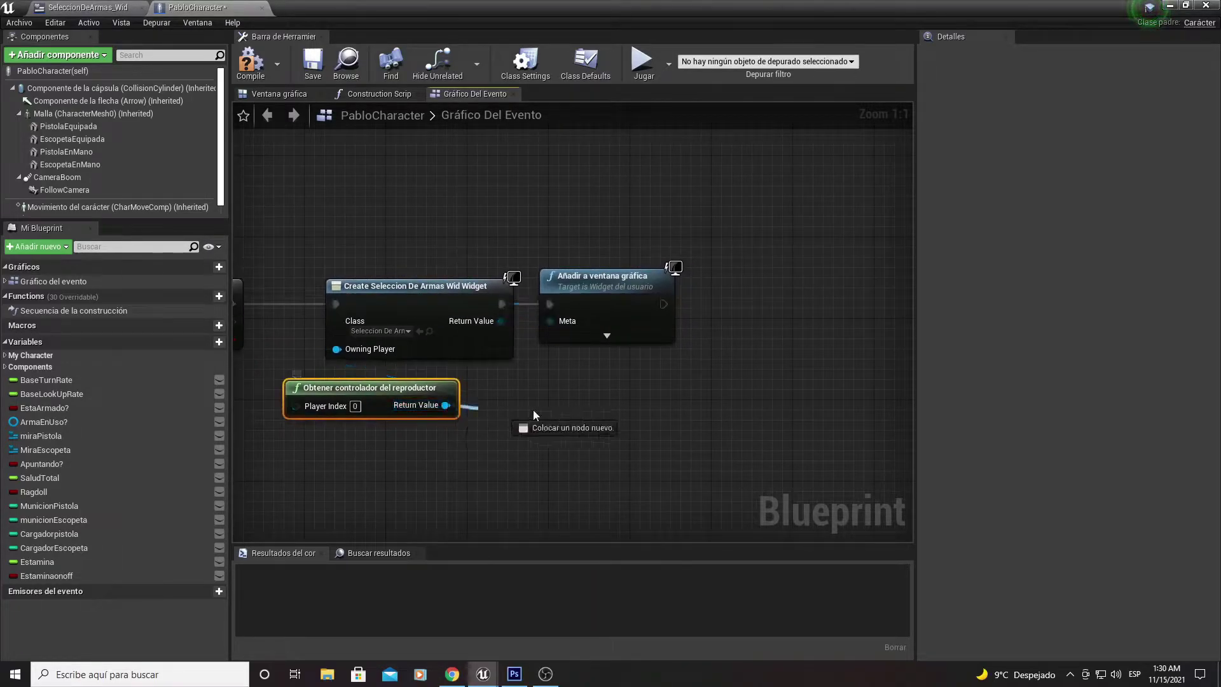
text(ui)
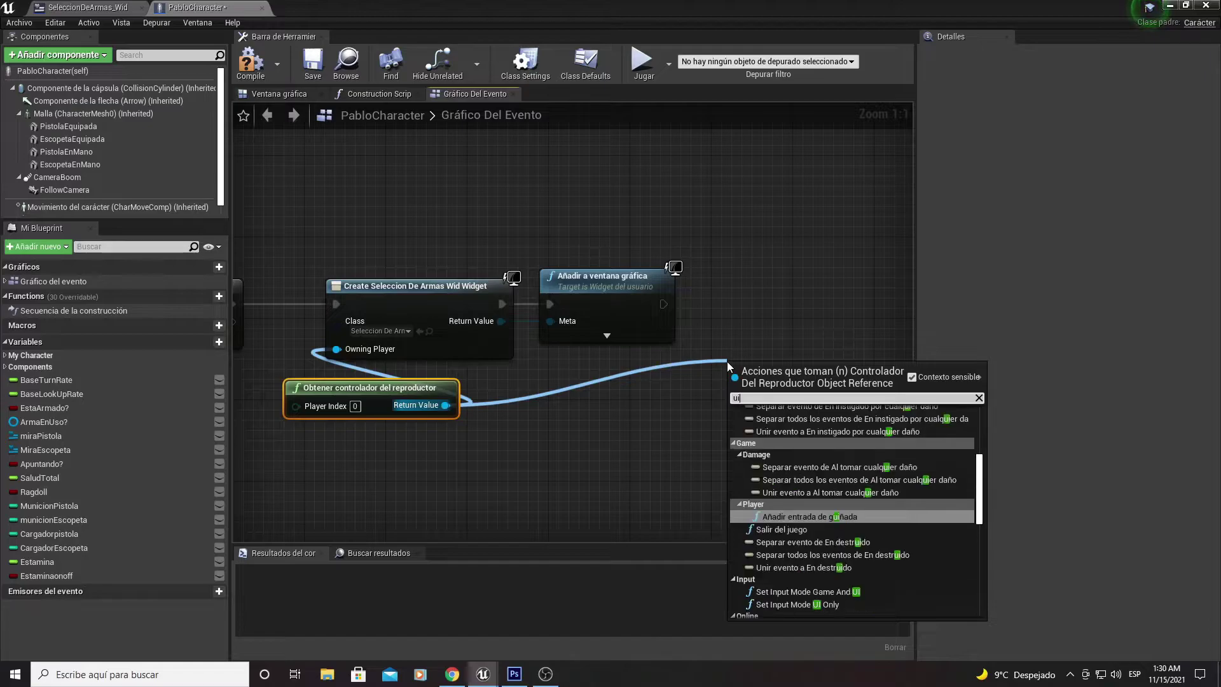
text(o)
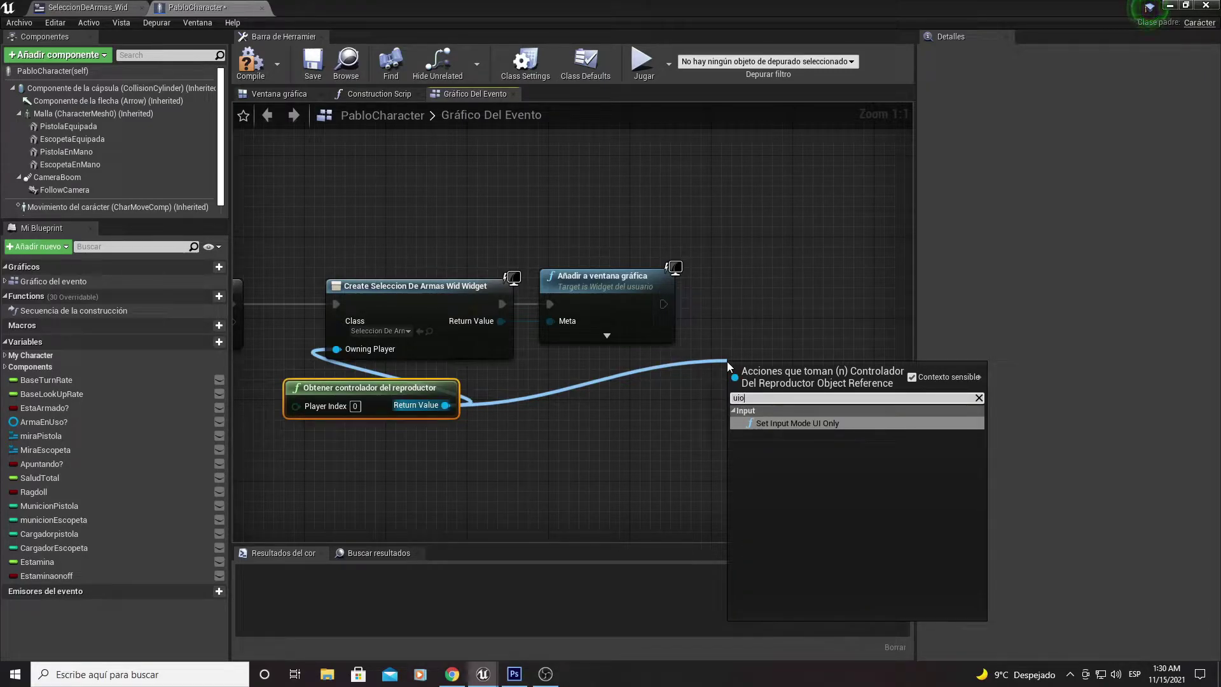
key(Return)
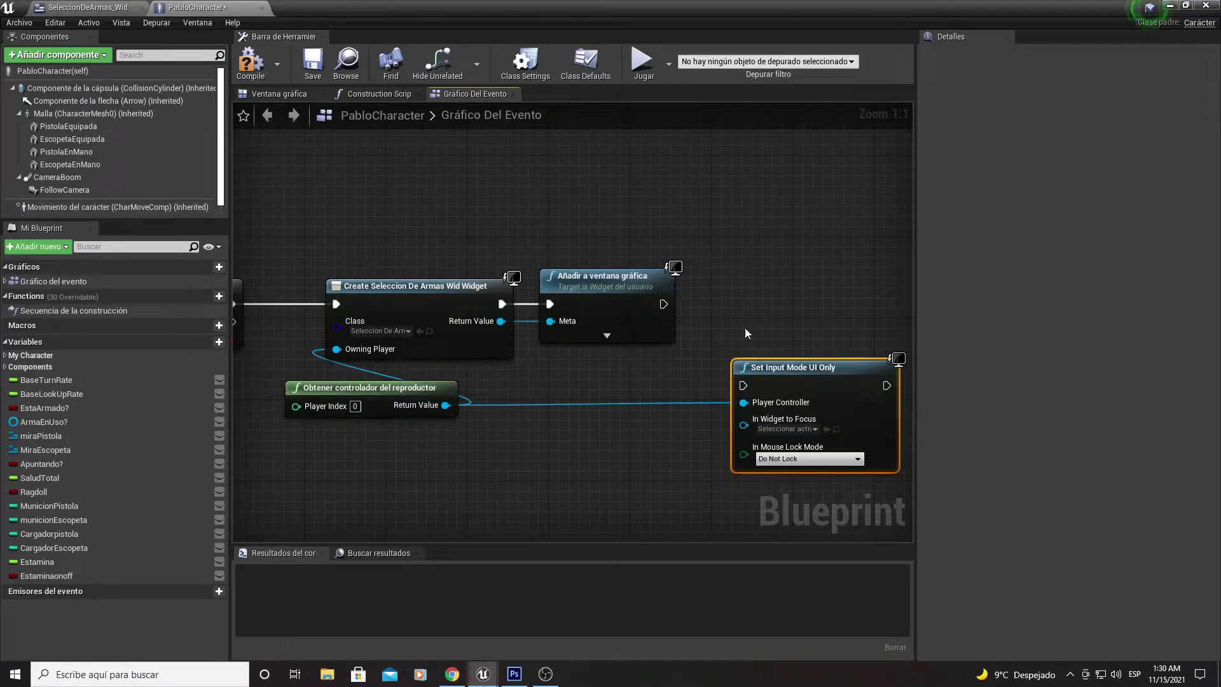
mouse_move(663, 303)
mouse_down()
mouse_move(742, 385)
mouse_move(789, 300)
mouse_up()
right_drag(611, 377, 507, 357)
drag(396, 301, 667, 333)
right_drag(646, 415, 541, 435)
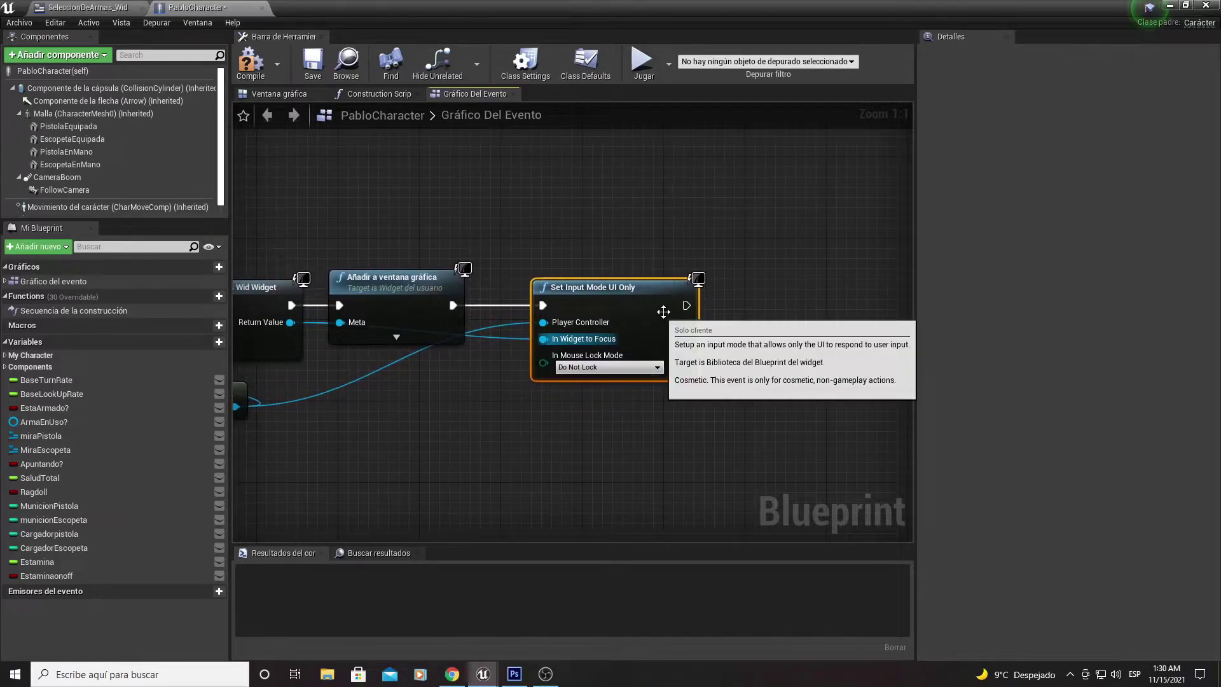
click(356, 394)
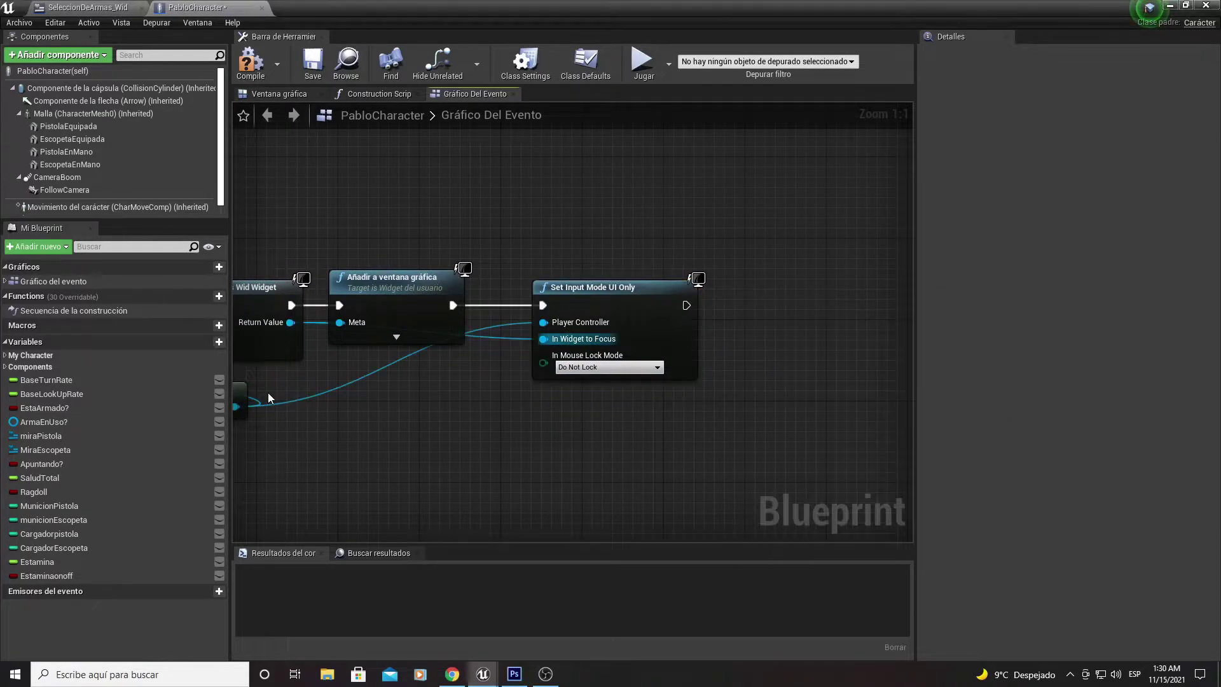
- Add a Set Show Mouse Cursor node targeting the player controller
drag(242, 410, 789, 361)
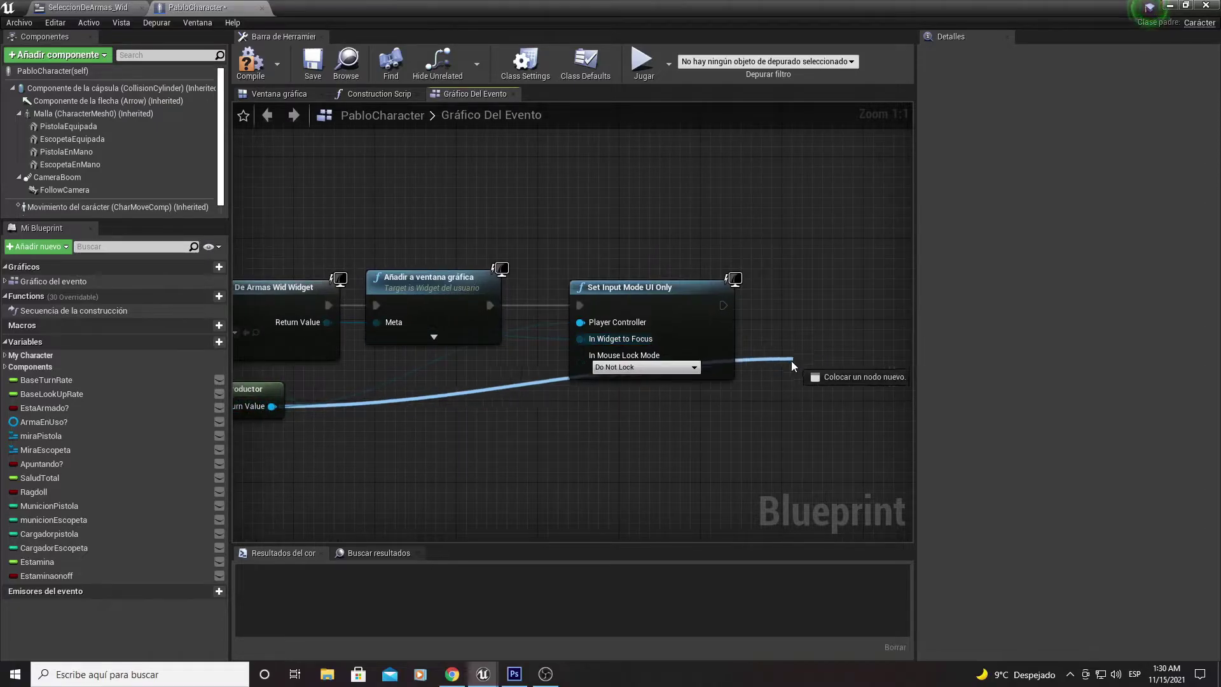
text(showmo)
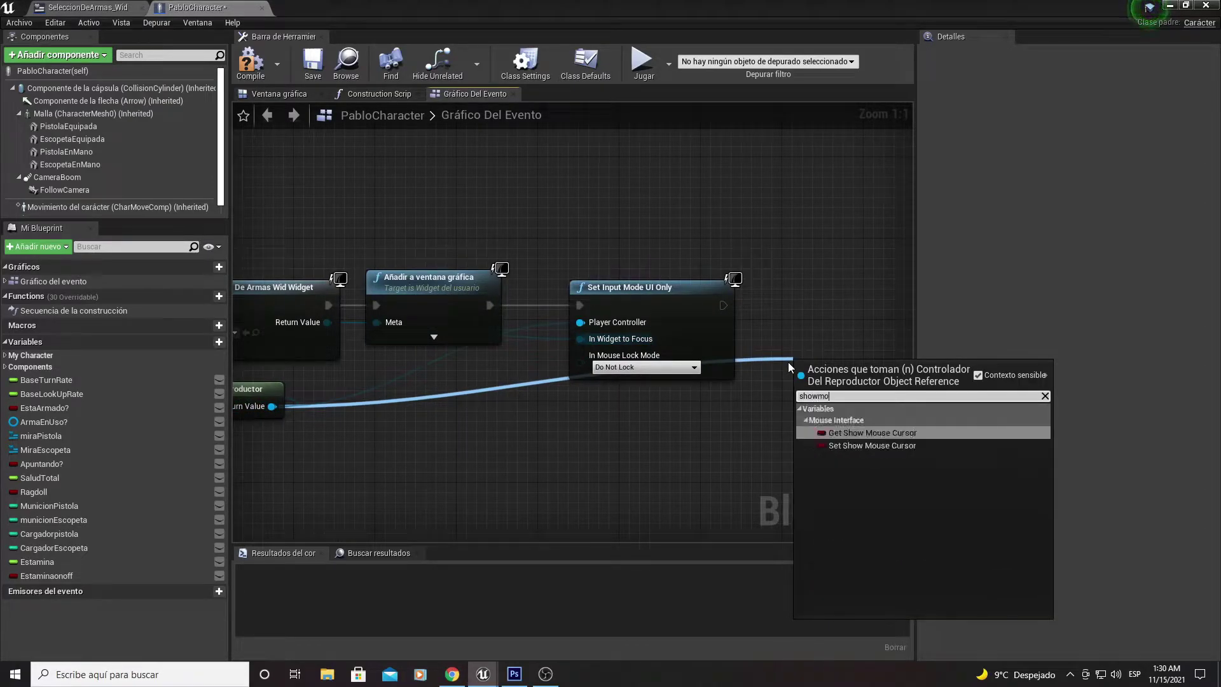
key(Down)
key(Return)
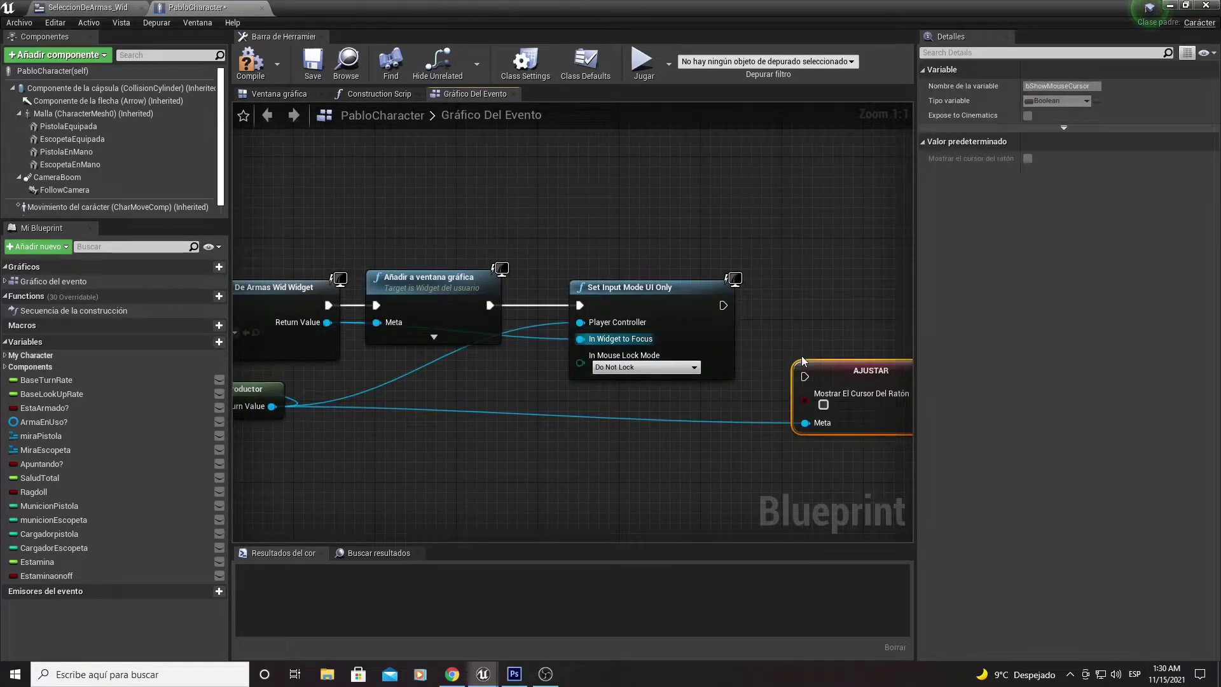
- Run Set Show Mouse Cursor after Set Input Mode UI Only, with Show Mouse Cursor ticked
right_drag(801, 357, 630, 303)
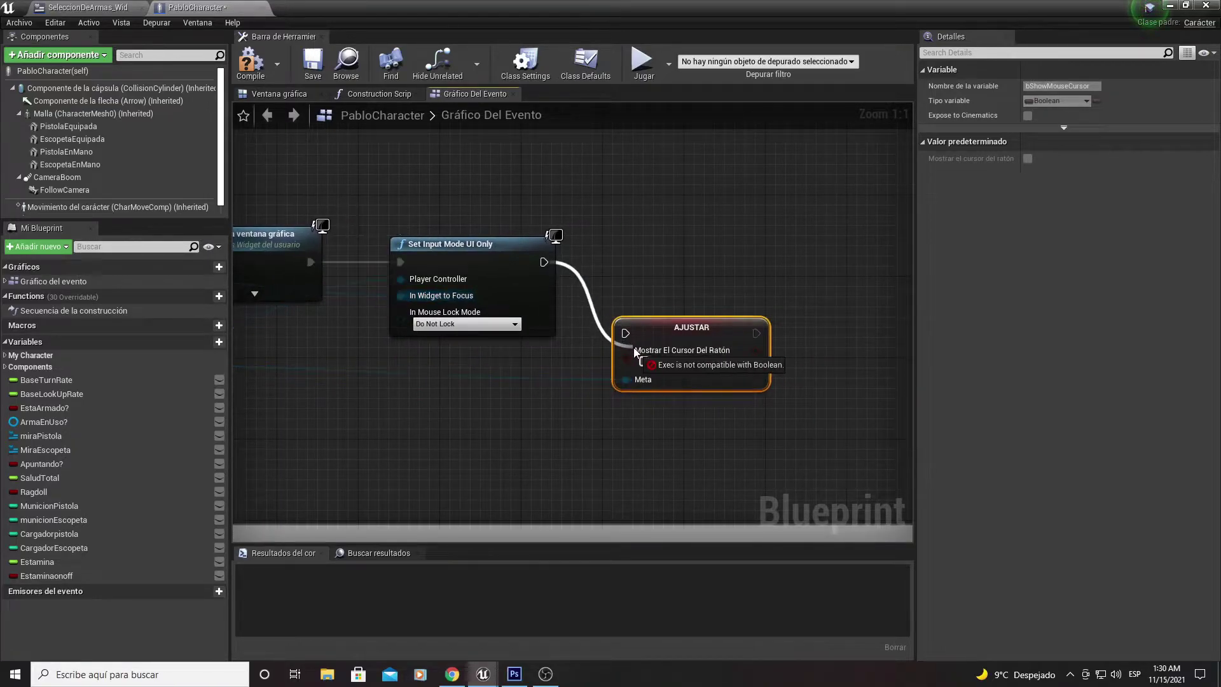
mouse_move(542, 261)
mouse_down()
mouse_move(625, 333)
mouse_move(638, 268)
mouse_up()
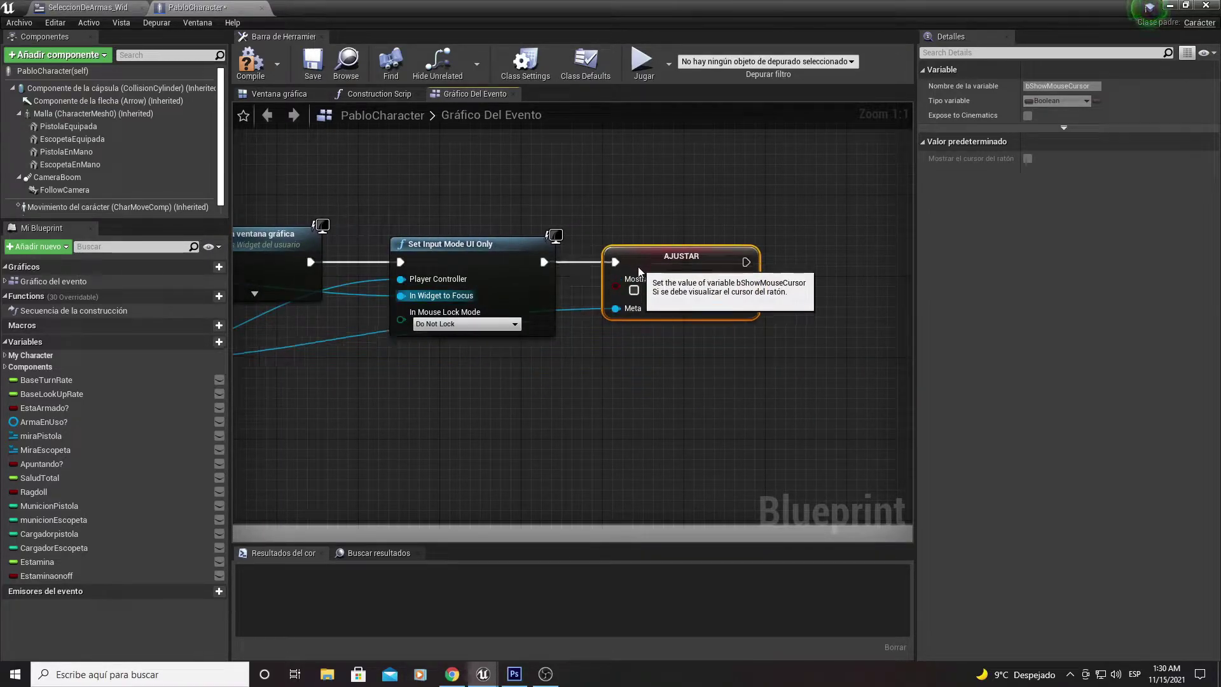
mouse_move(639, 265)
right_down()
mouse_move(709, 403)
mouse_move(587, 399)
right_up()
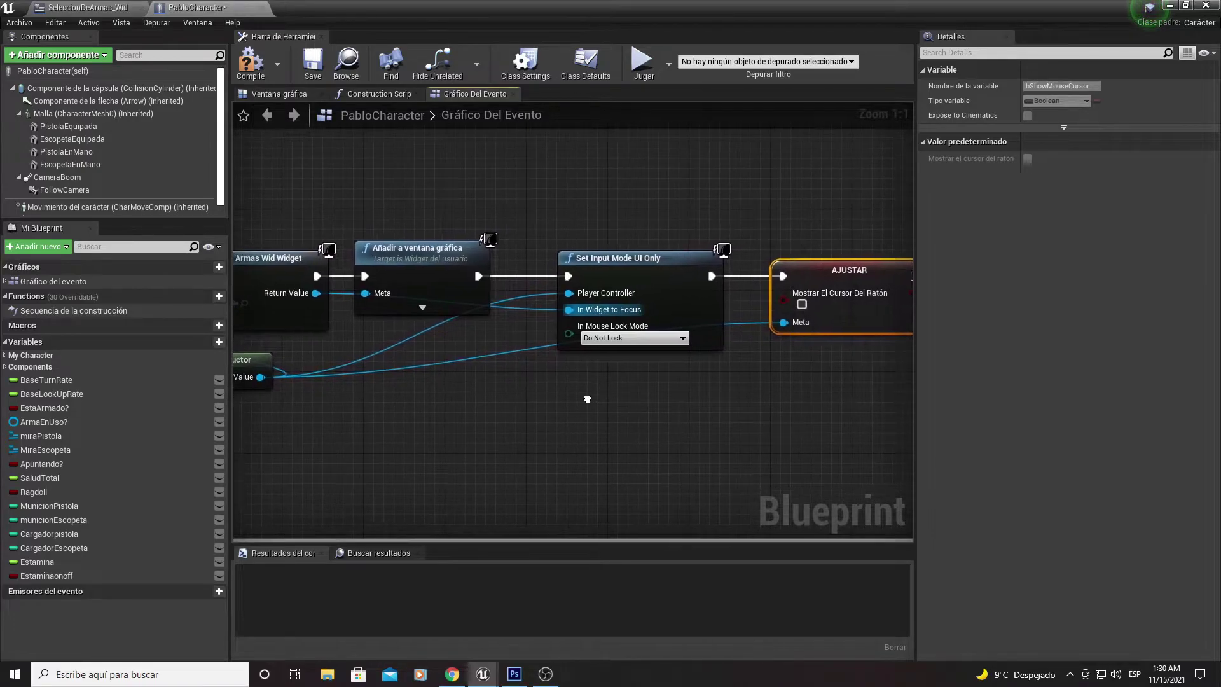
click(802, 304)
- Compile PabloCharacter and return to the level editor
click(254, 75)
right_drag(498, 257, 593, 251)
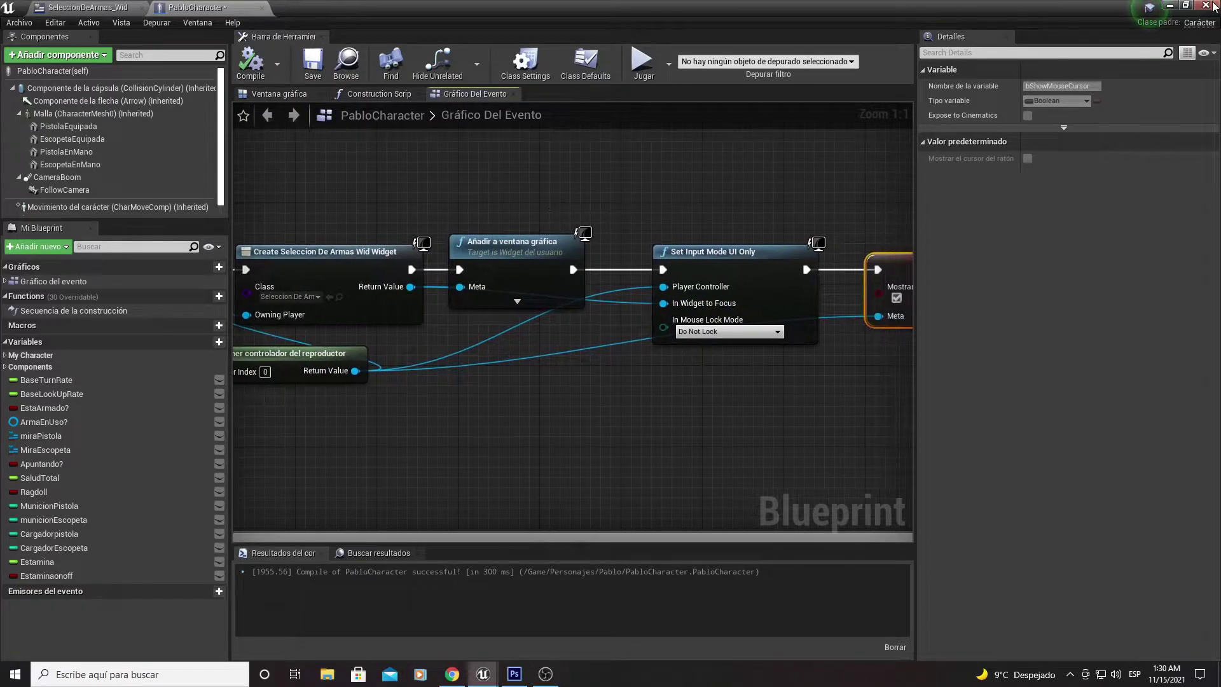
click(1172, 5)
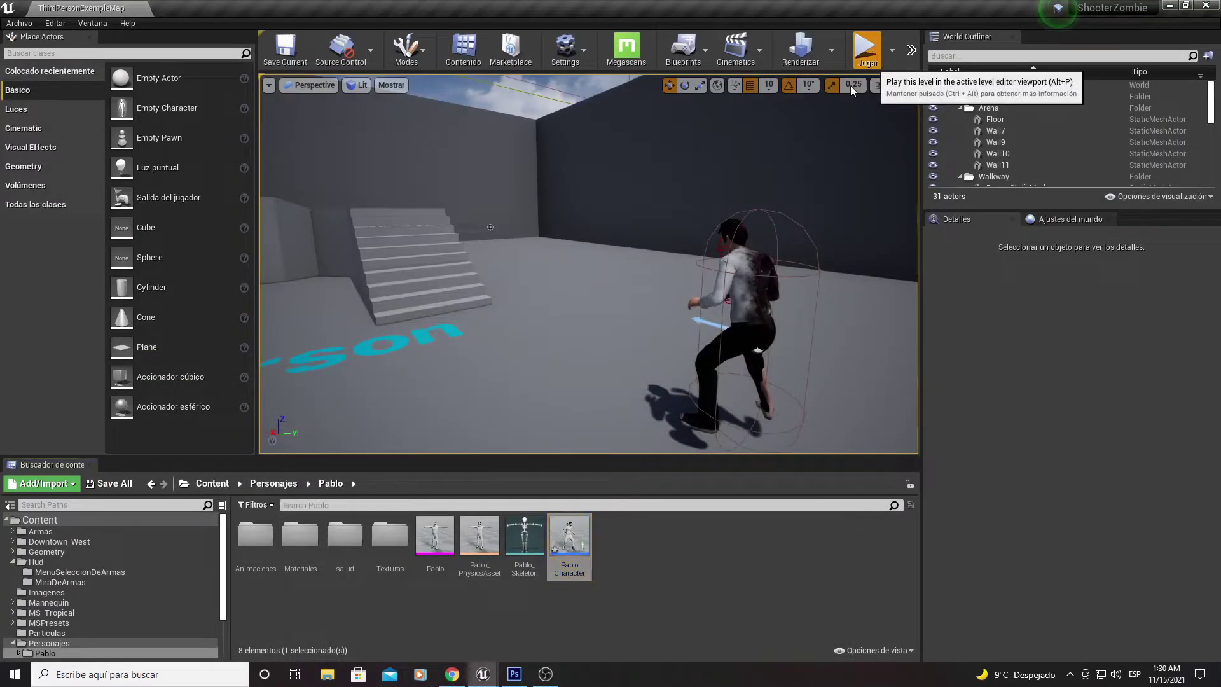
key(alt+p)
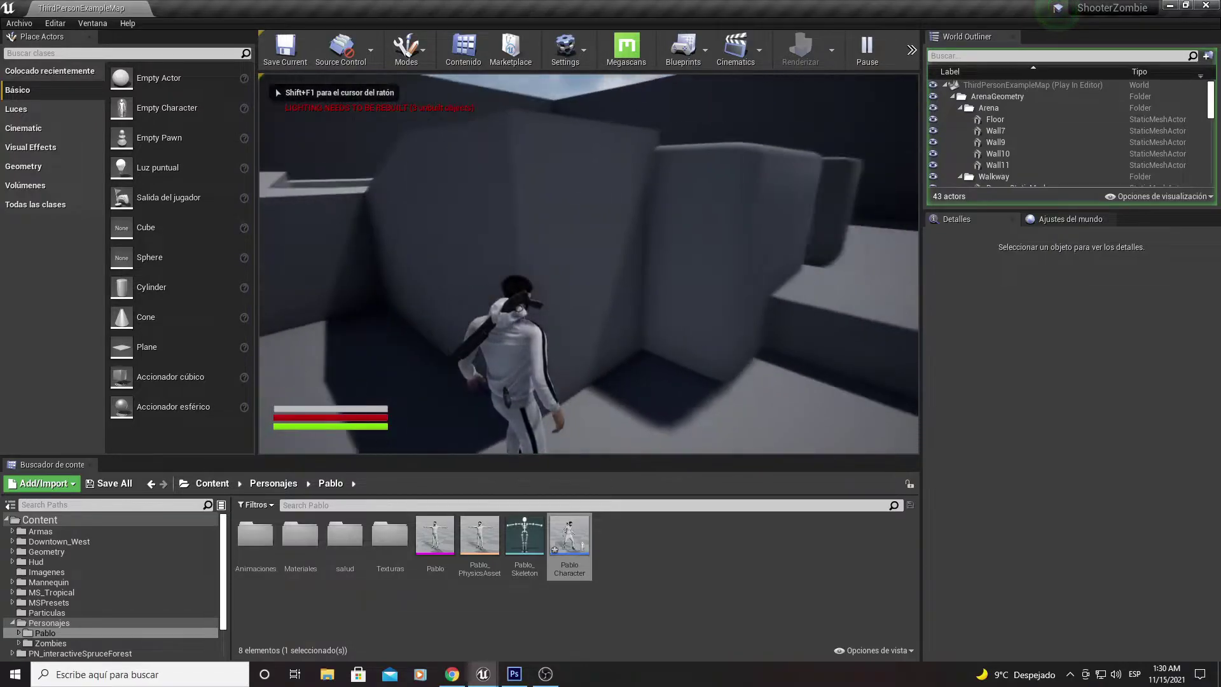
key(Tab)
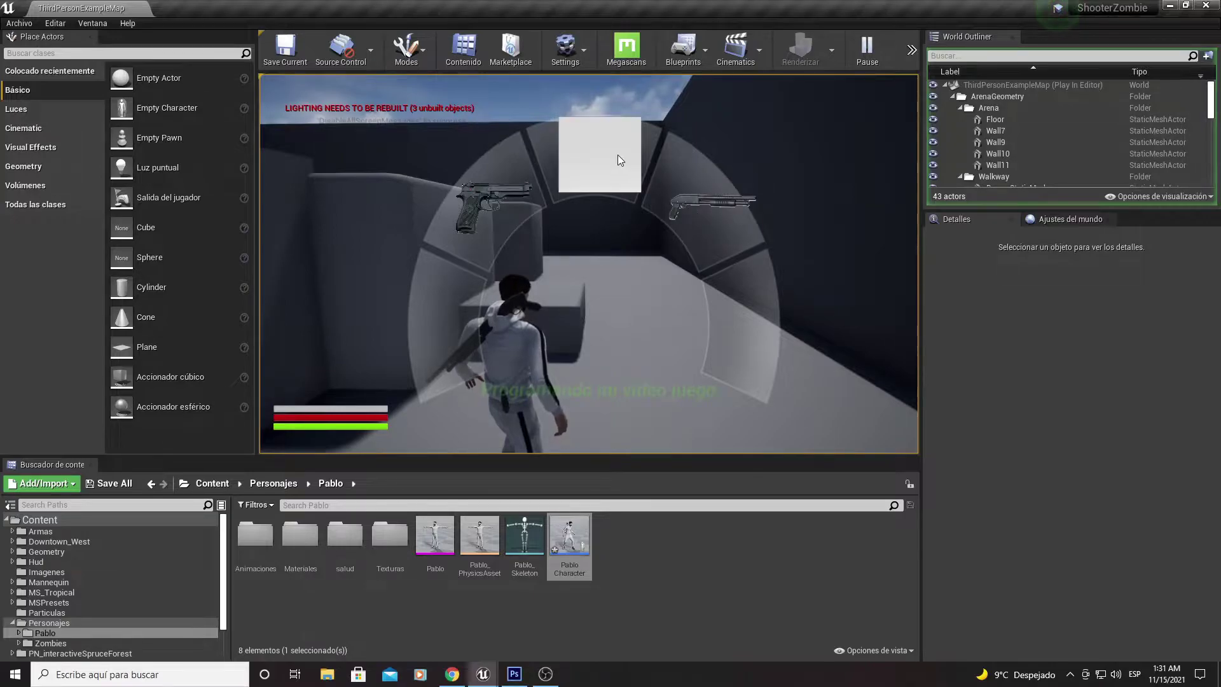
key(Escape)
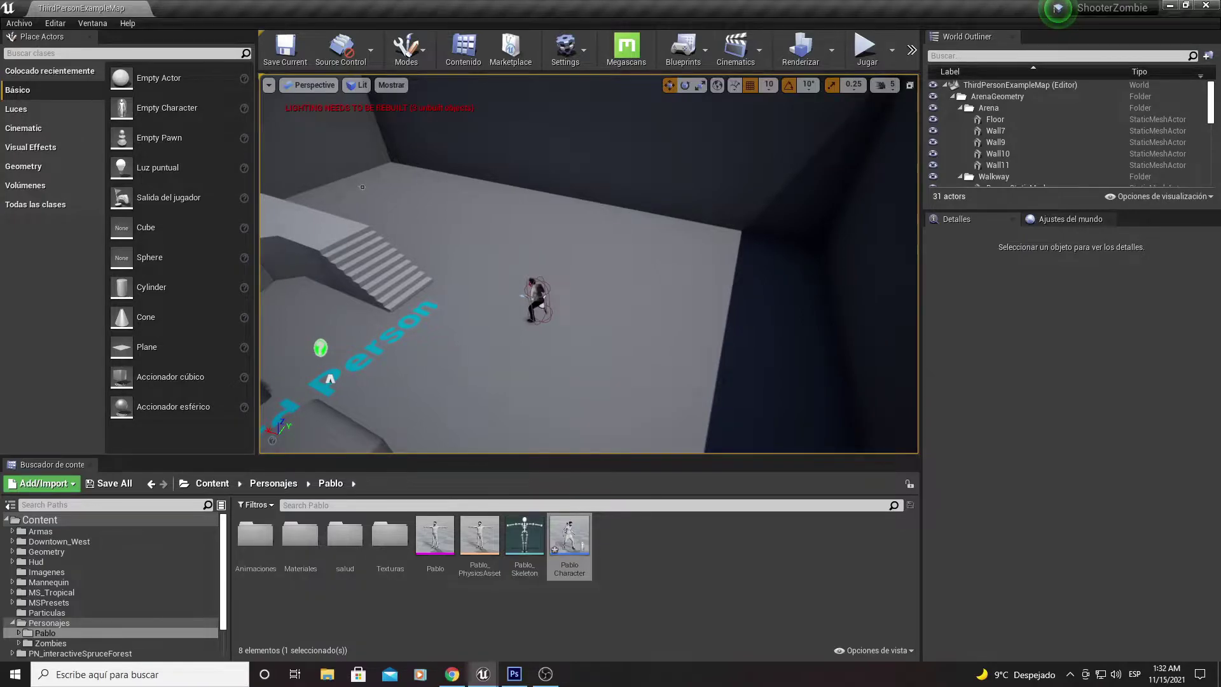
click(523, 290)
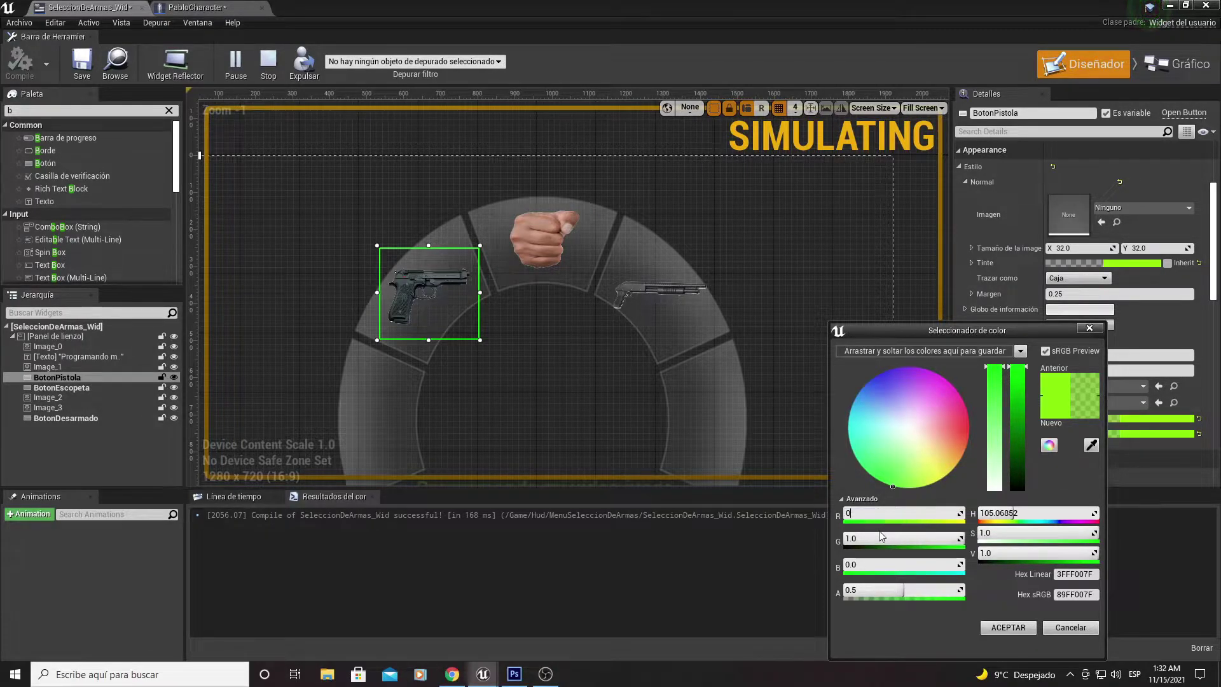
- Set BotonPistola's background colour red and green to 0 and accept it
click(876, 542)
click(869, 562)
text(0)
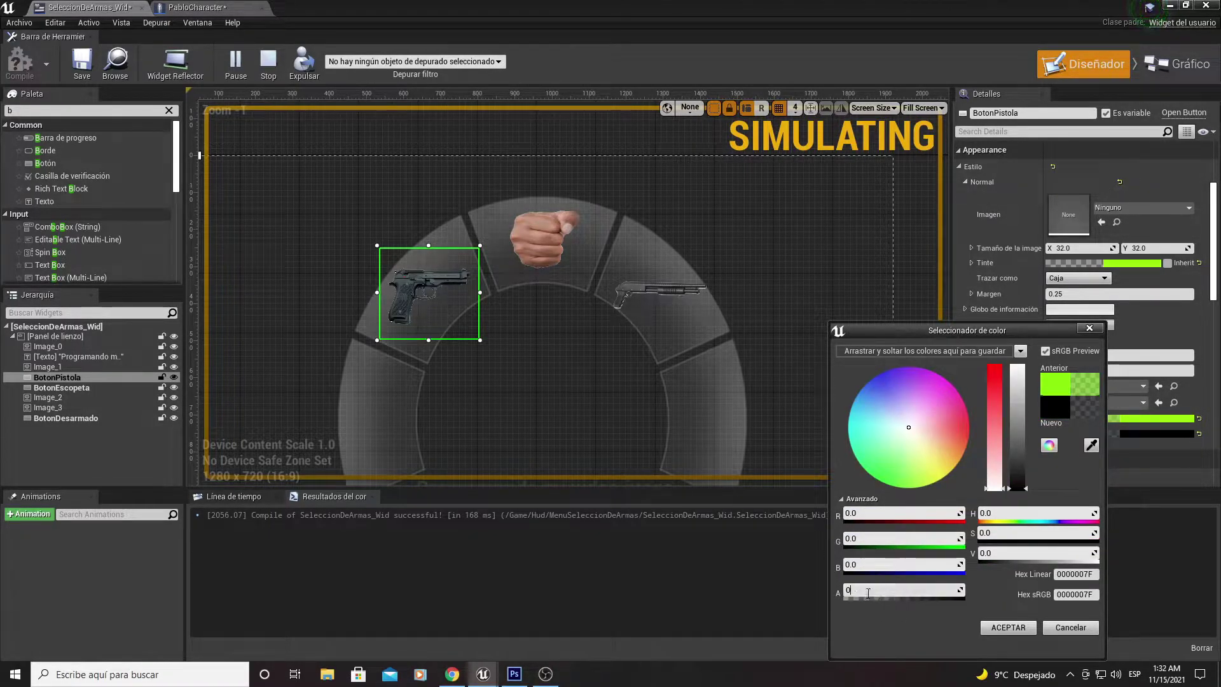
click(998, 626)
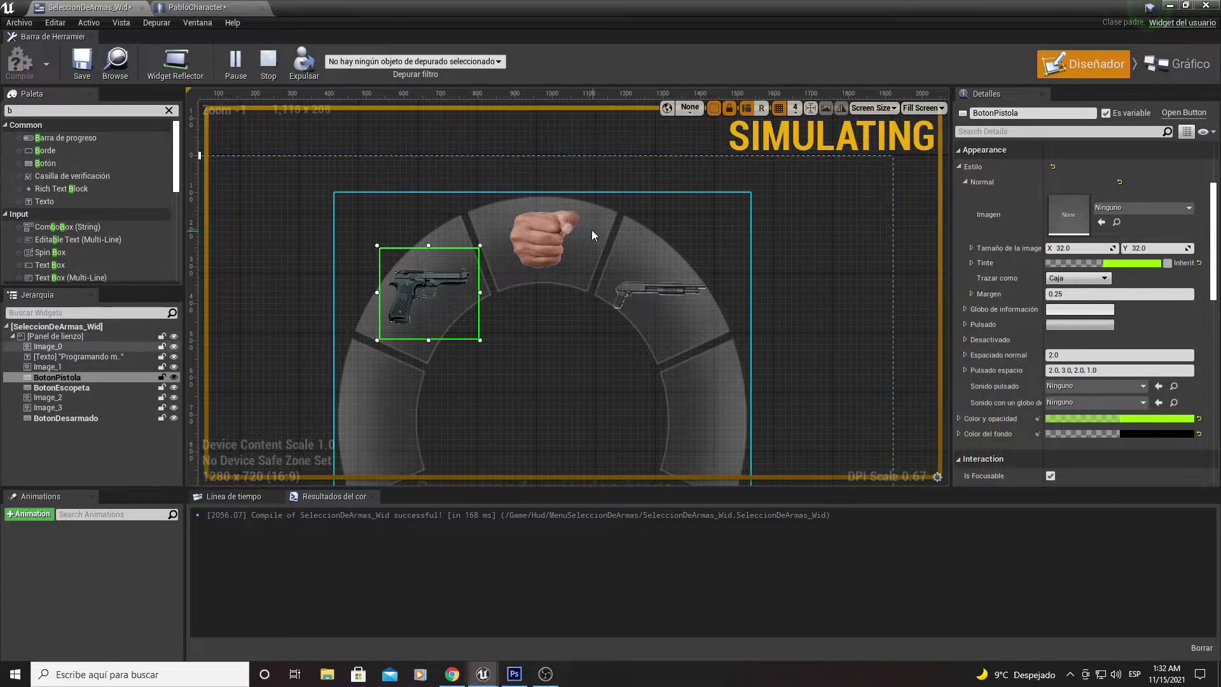
- Give BotonDesarmado's background colour R, G and B values of 0 and accept
click(566, 231)
click(1104, 435)
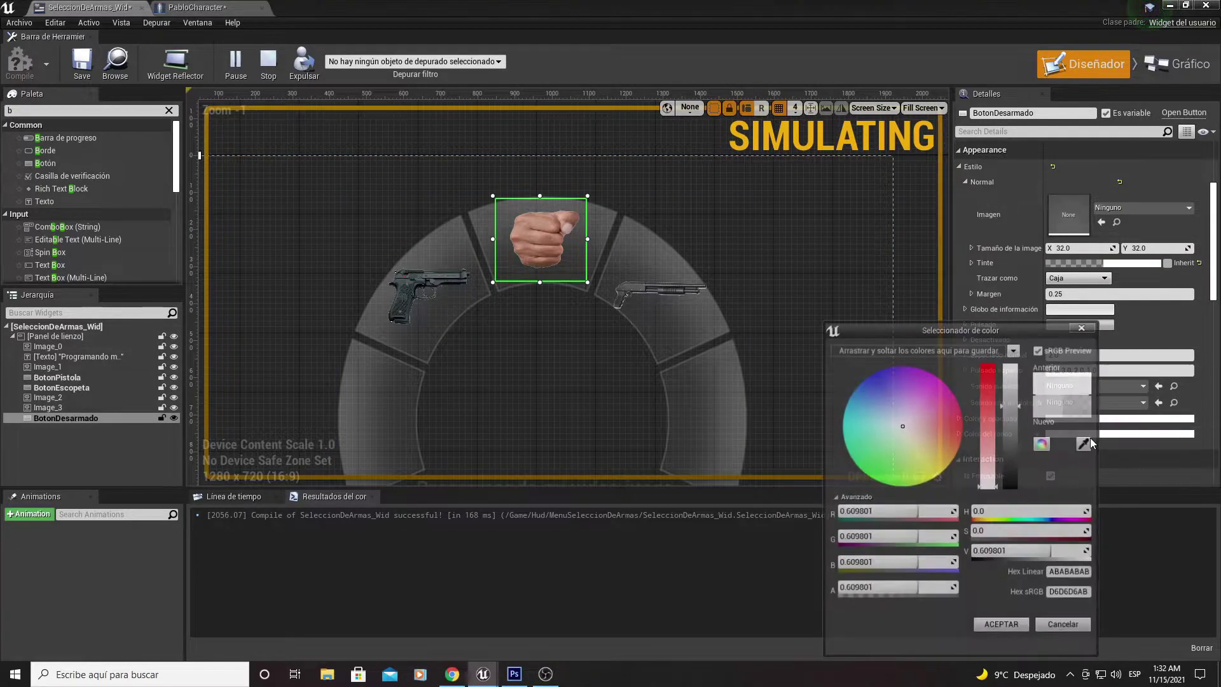
click(858, 514)
text(0)
key(Tab)
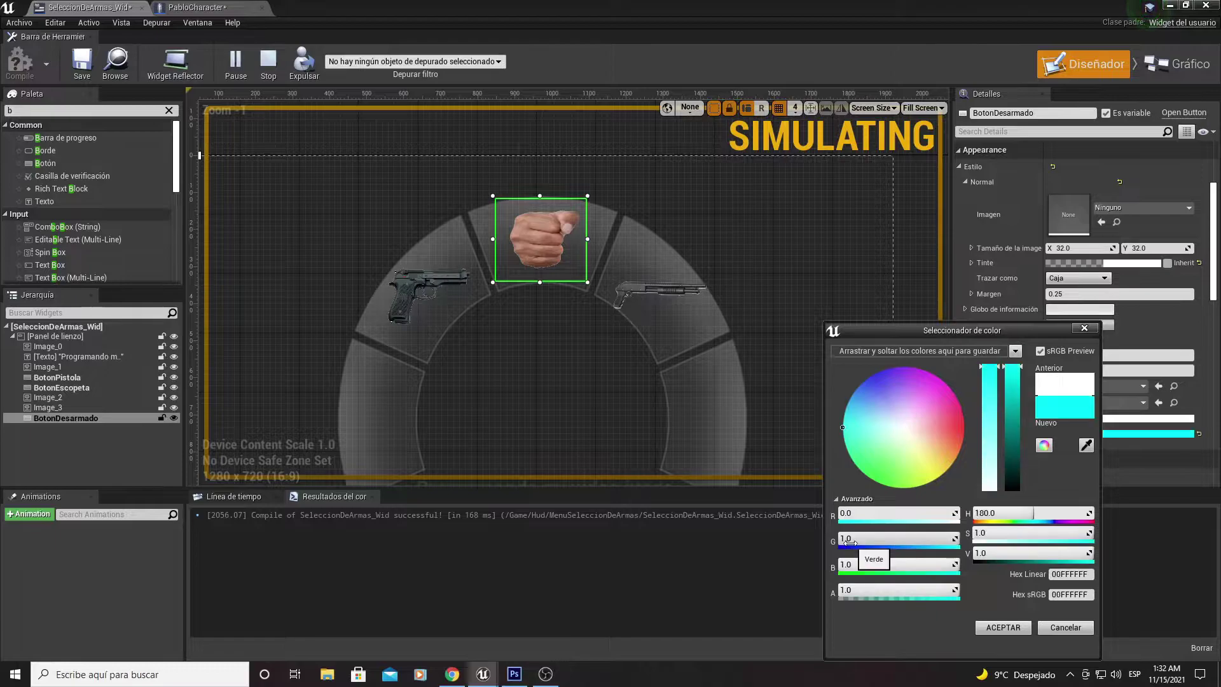
text(0)
key(Tab)
text(0)
key(Tab)
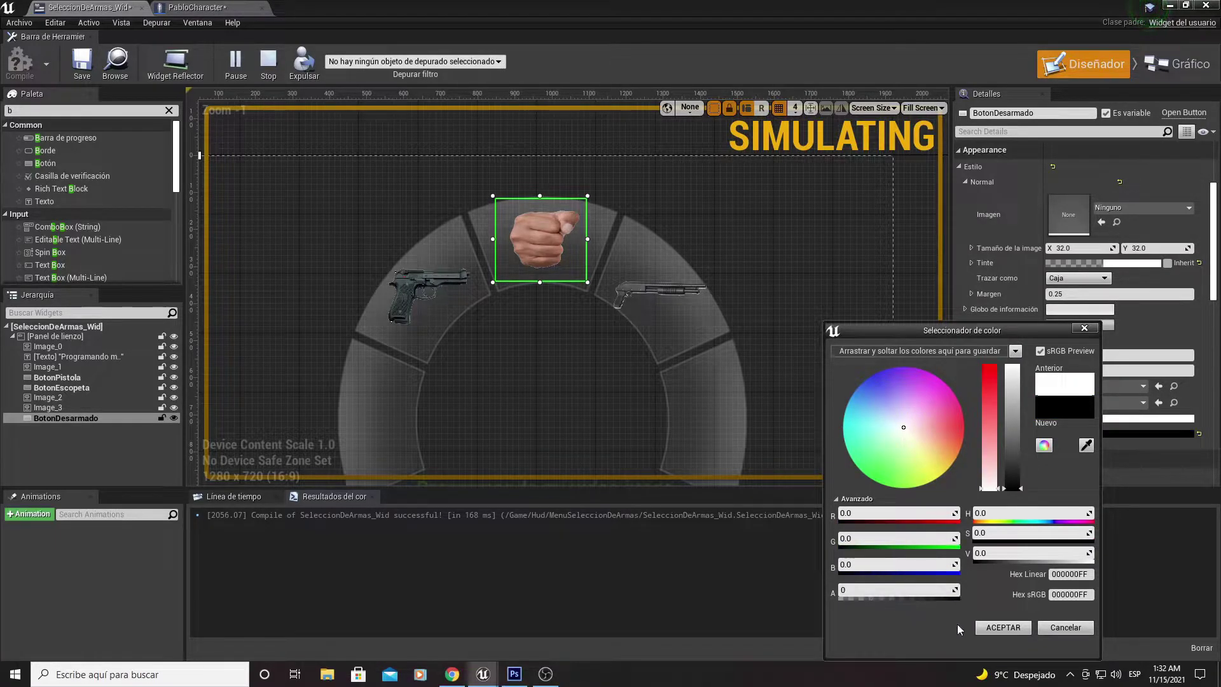
click(1003, 627)
- Check the shotgun and fist images' colour and opacity, then reselect BotonDesarmado
click(661, 287)
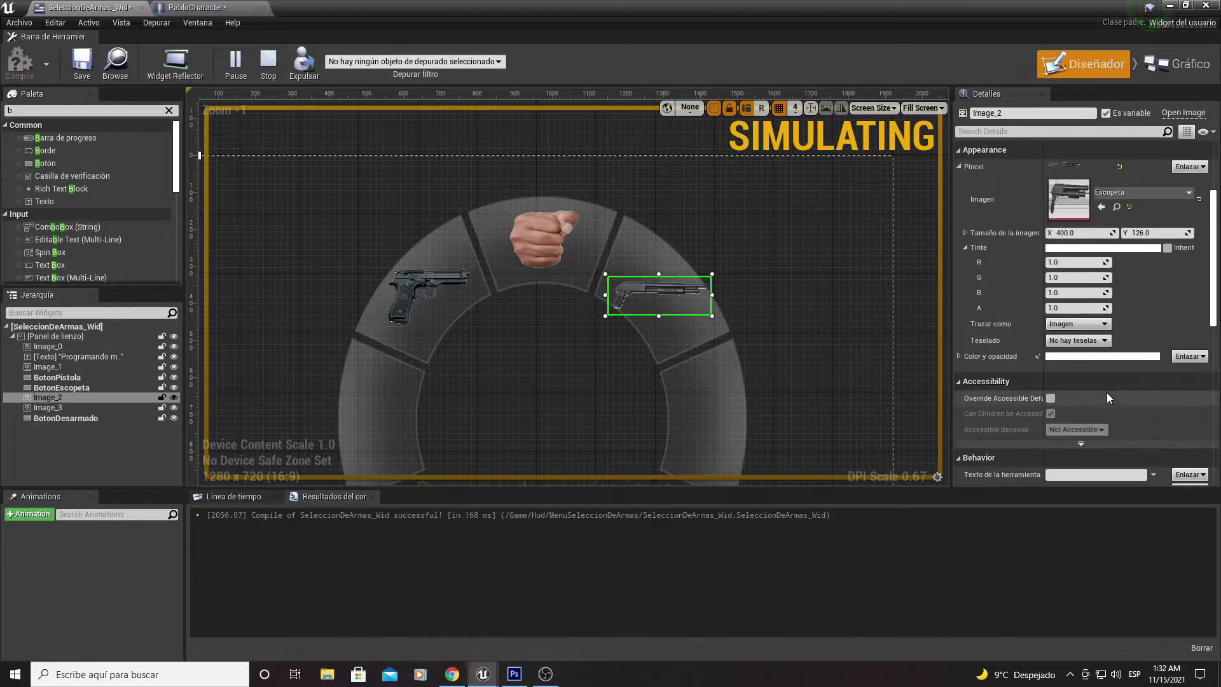
click(960, 357)
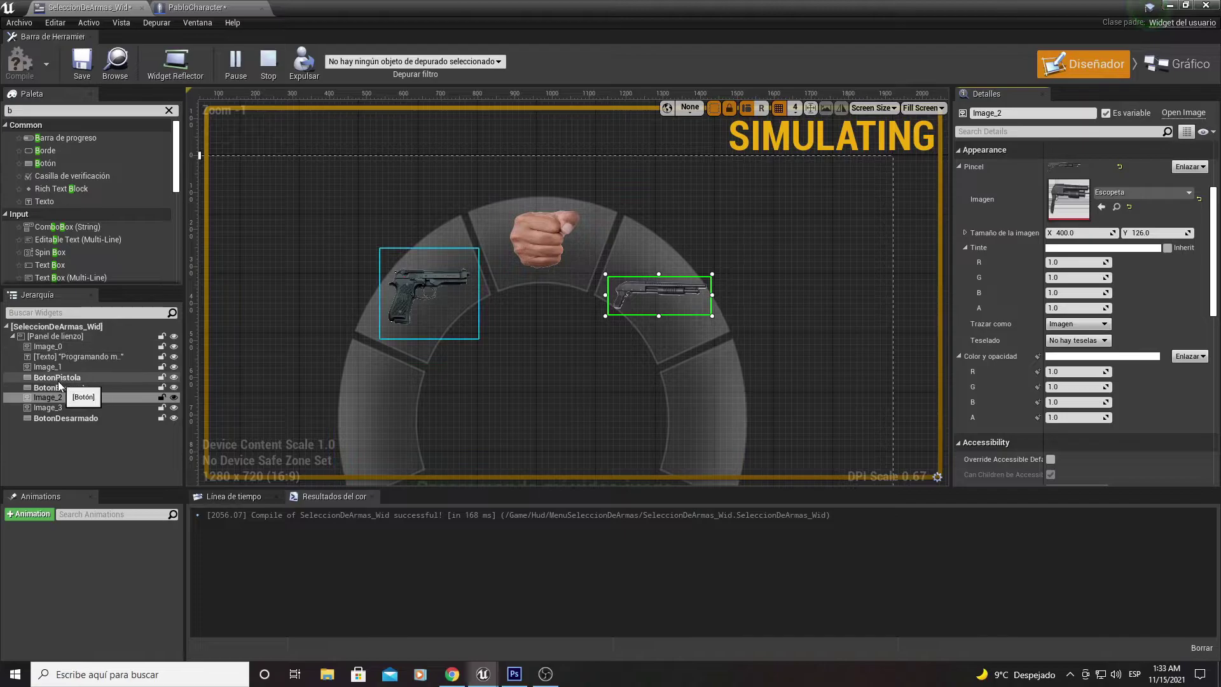
click(58, 408)
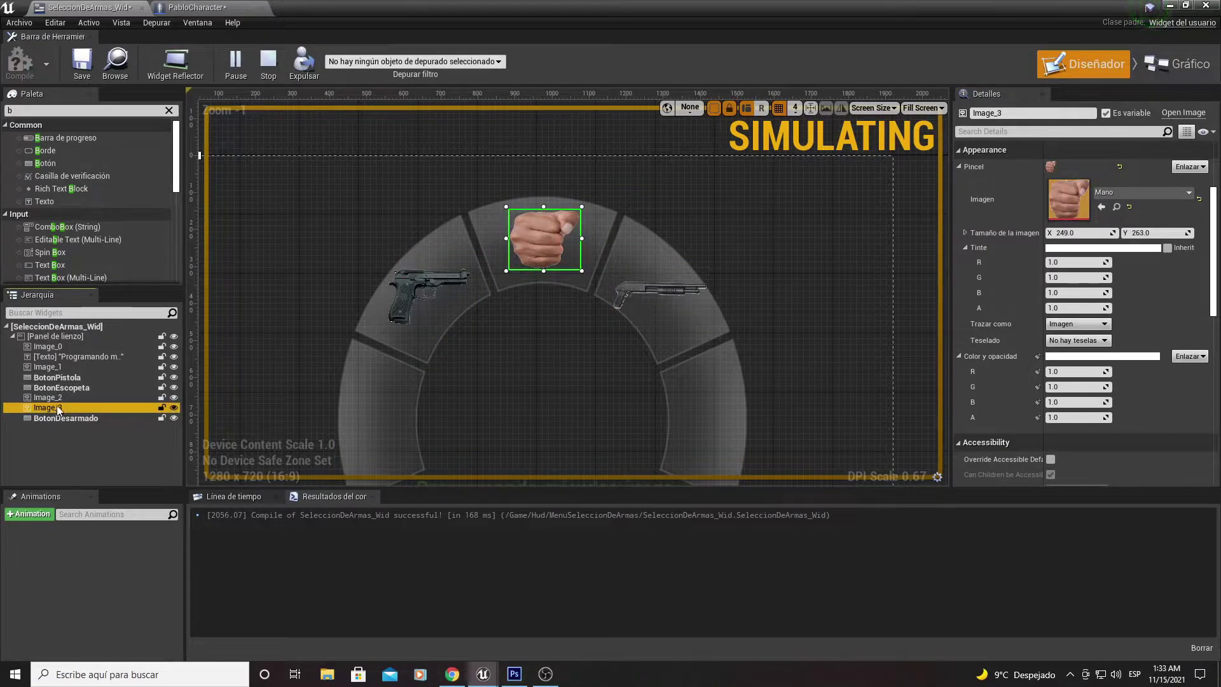
click(55, 396)
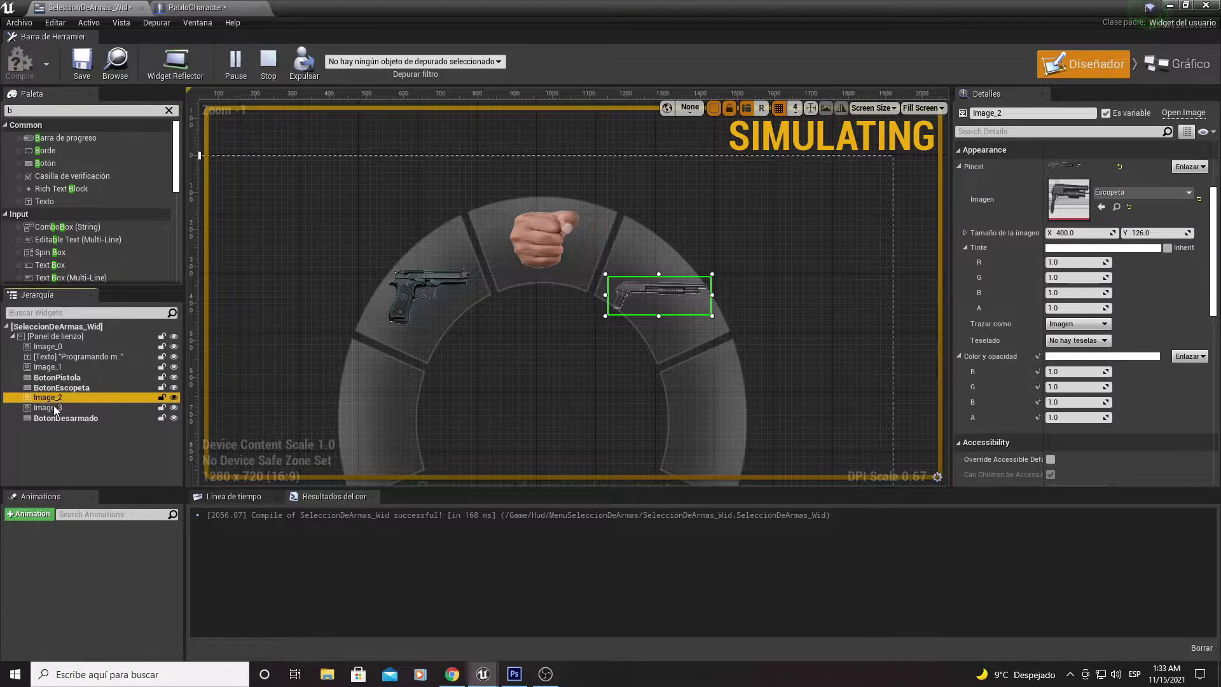
click(59, 418)
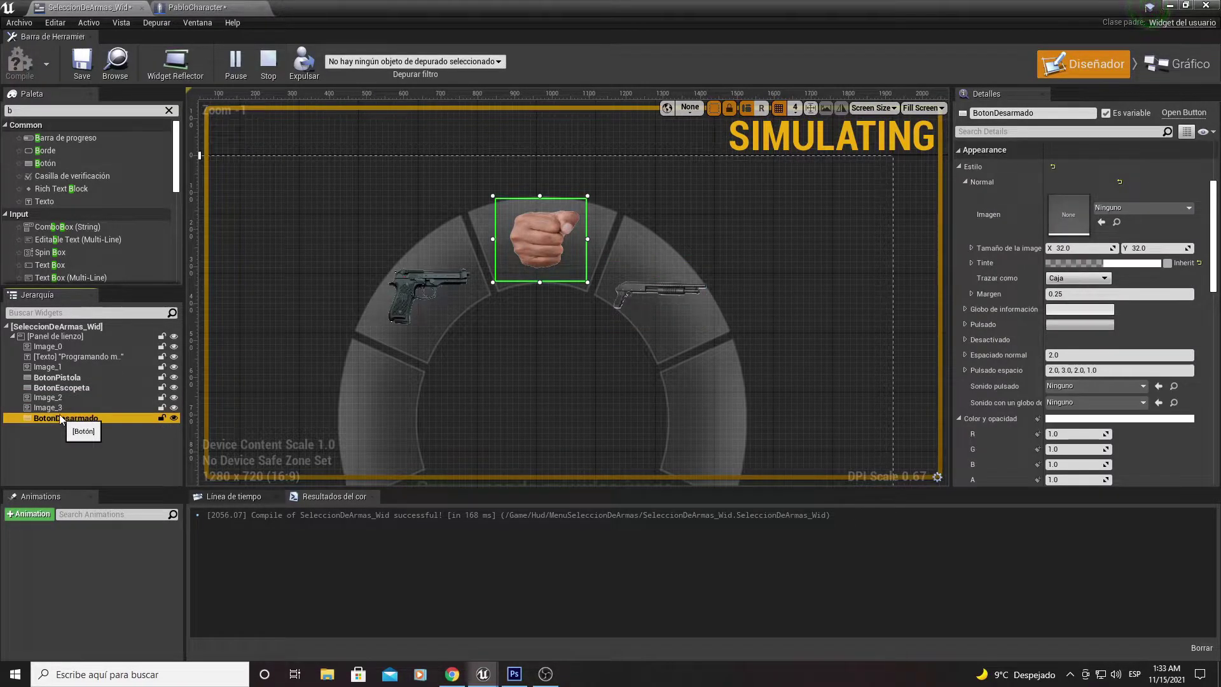
- Open BotonEscopeta's background colour picker, closing the tint picker opened by mistake
click(66, 389)
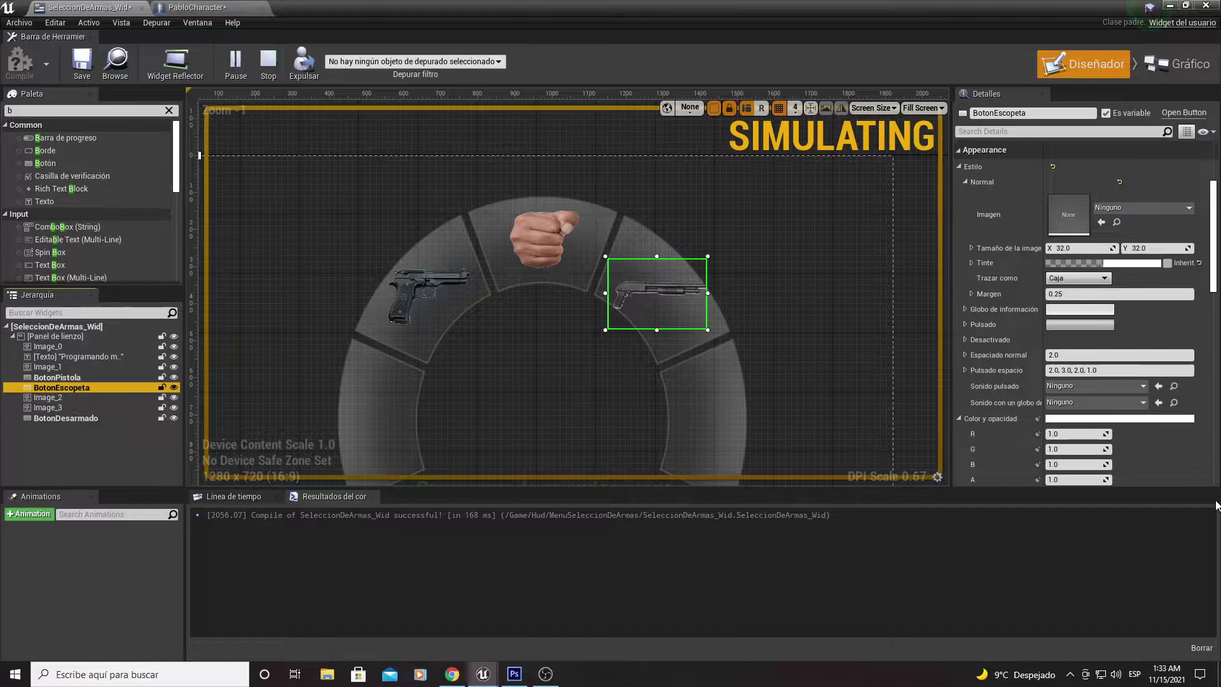
scroll(1111, 440, down, 3)
click(1082, 338)
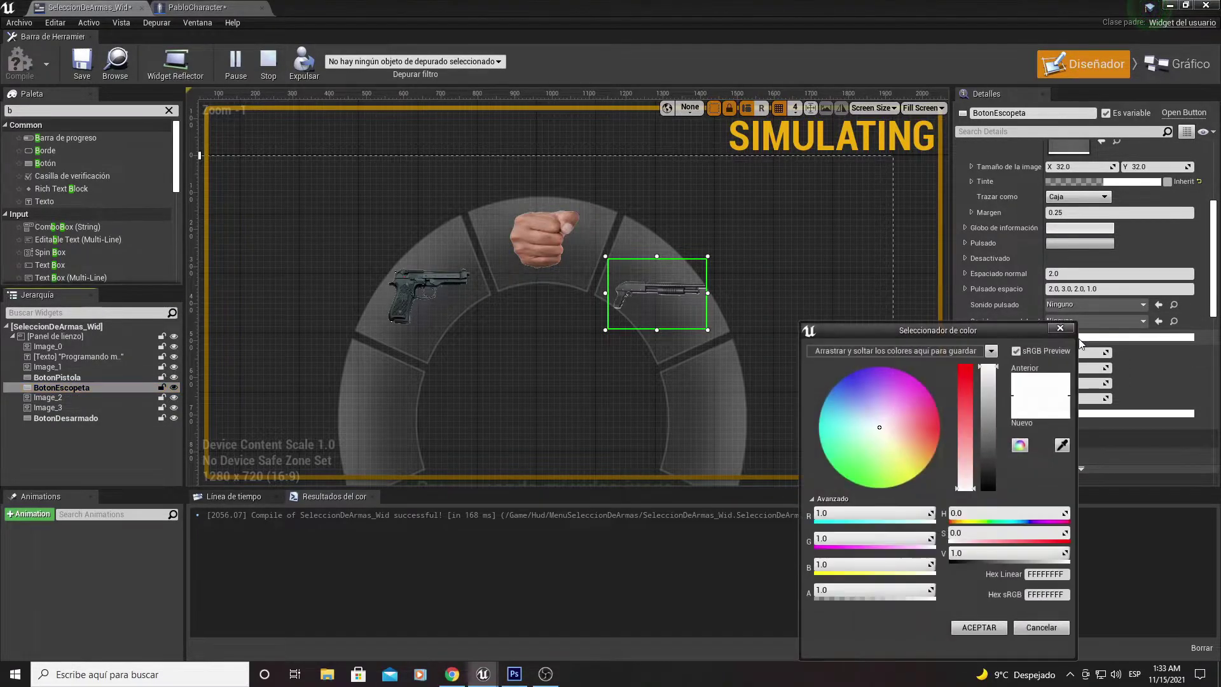
click(1067, 327)
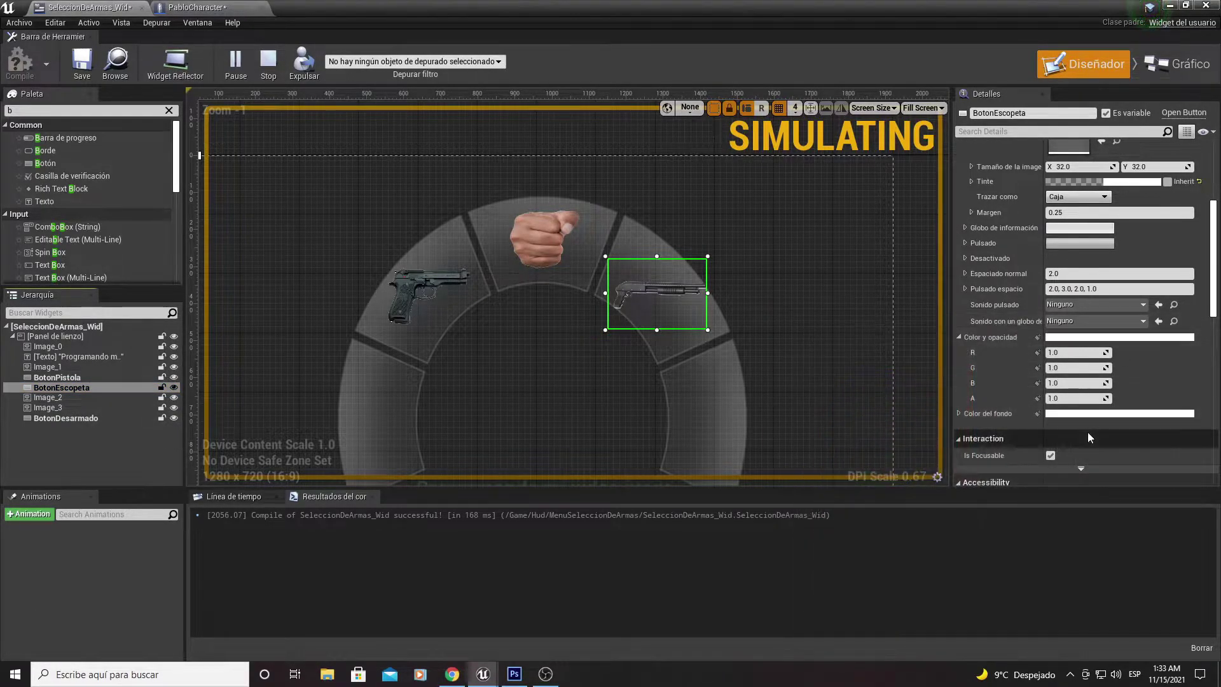
click(1088, 415)
- Set BotonEscopeta's background R, G and B to 0, accept, and return to the level editor
click(854, 513)
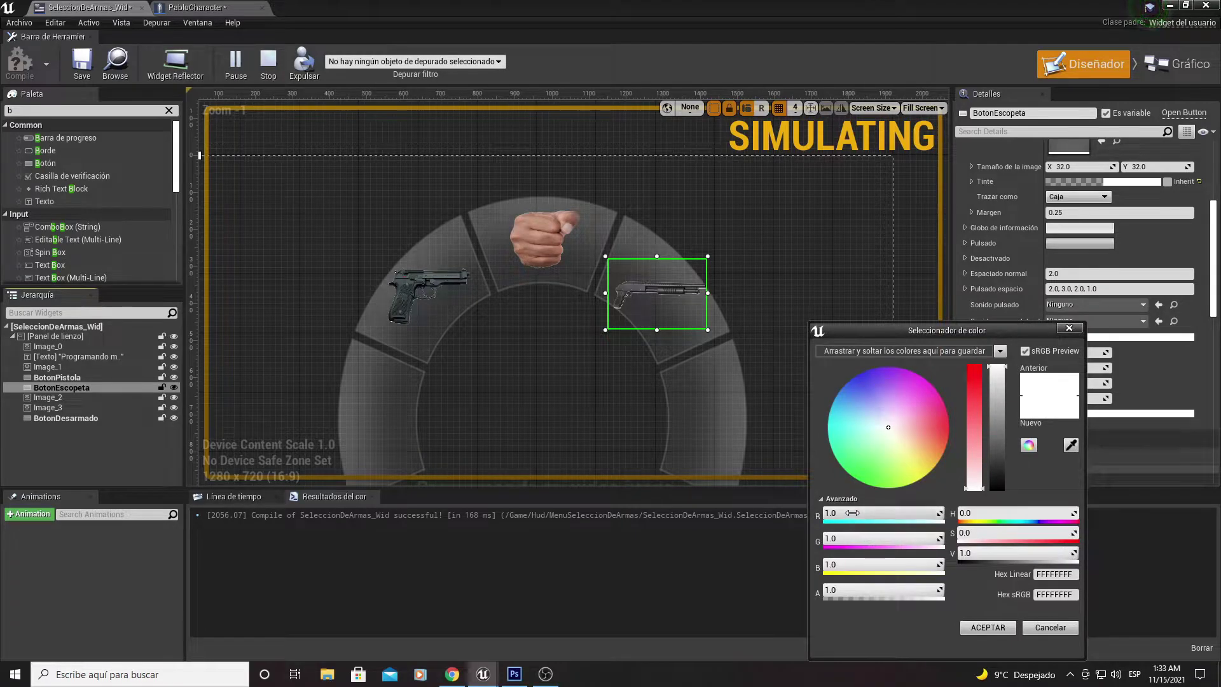
text(0)
click(854, 538)
text(0)
click(854, 564)
text(0)
key(Return)
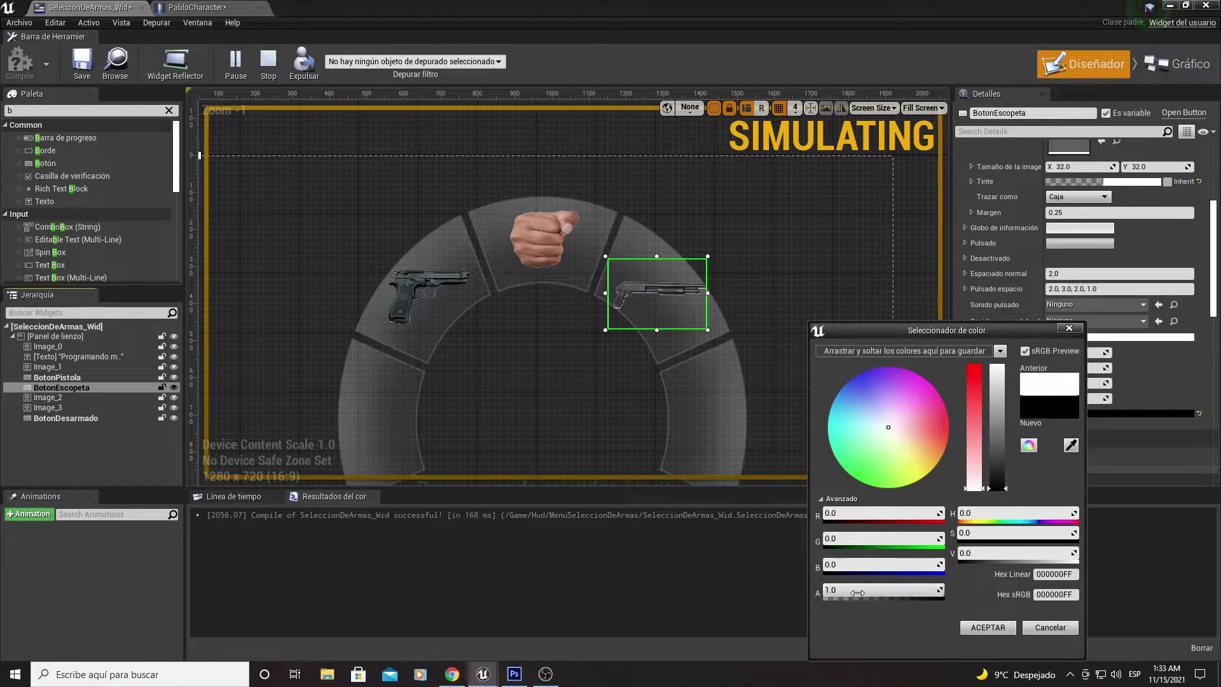
click(989, 628)
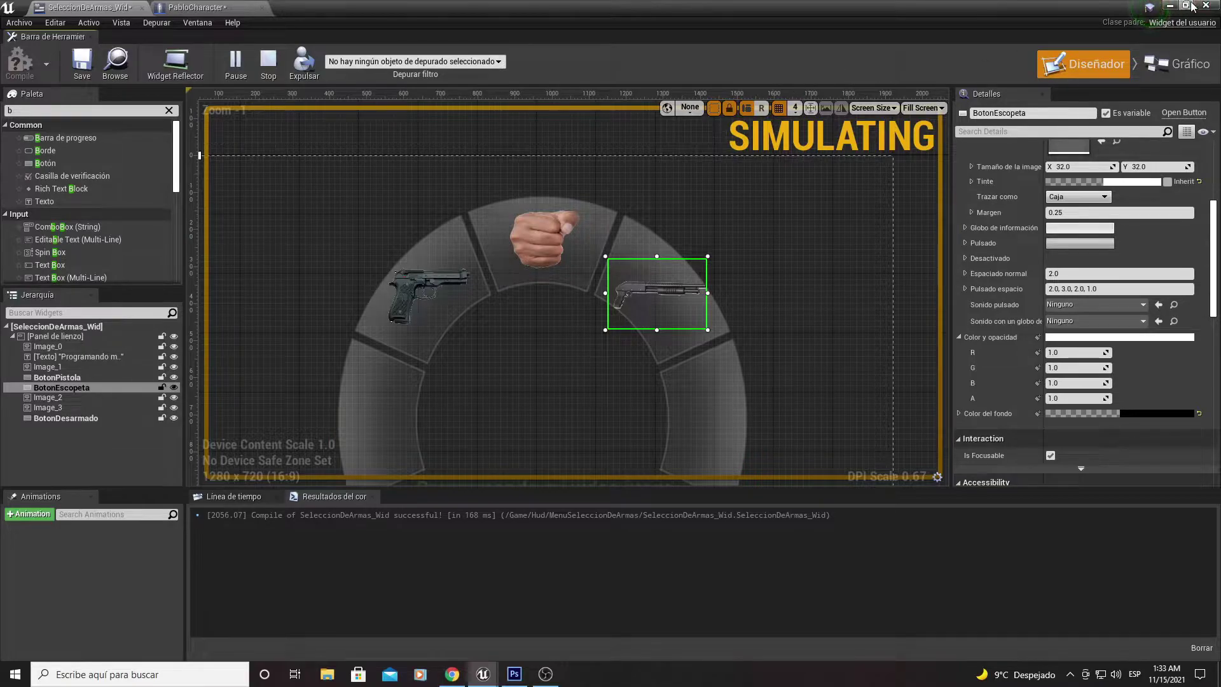
click(1171, 7)
- End the play session and recompile the SeleccionDeArmas_Wid widget with F7
click(867, 49)
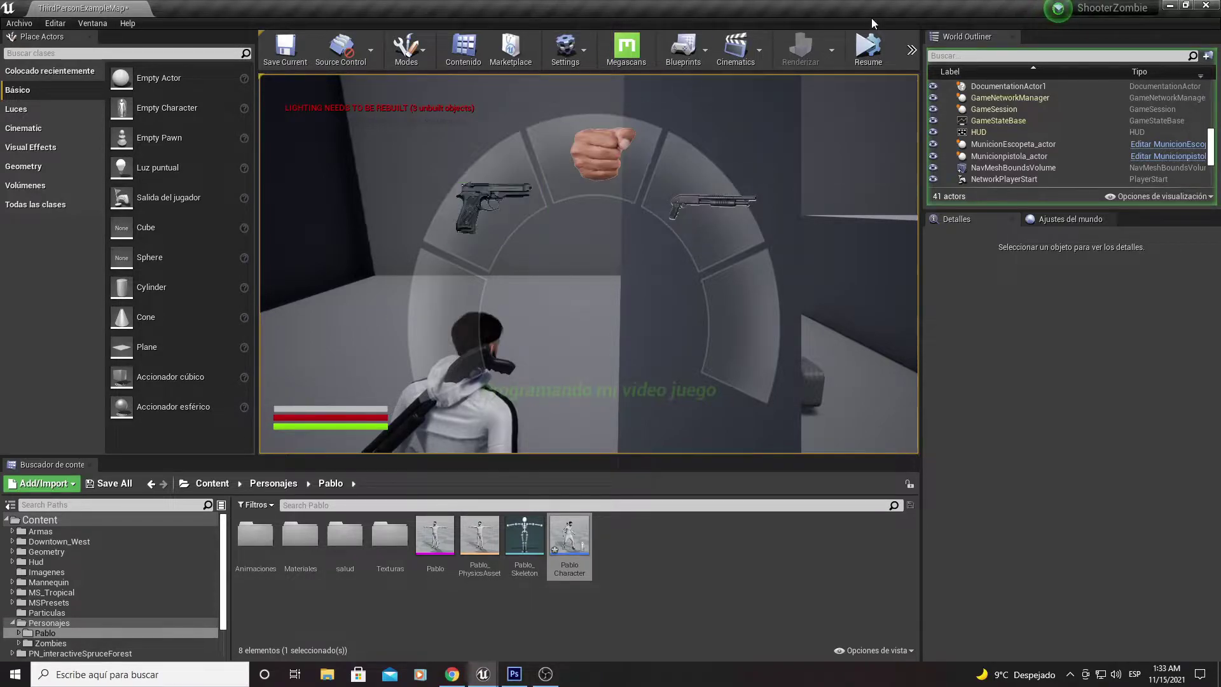
click(868, 48)
key(Escape)
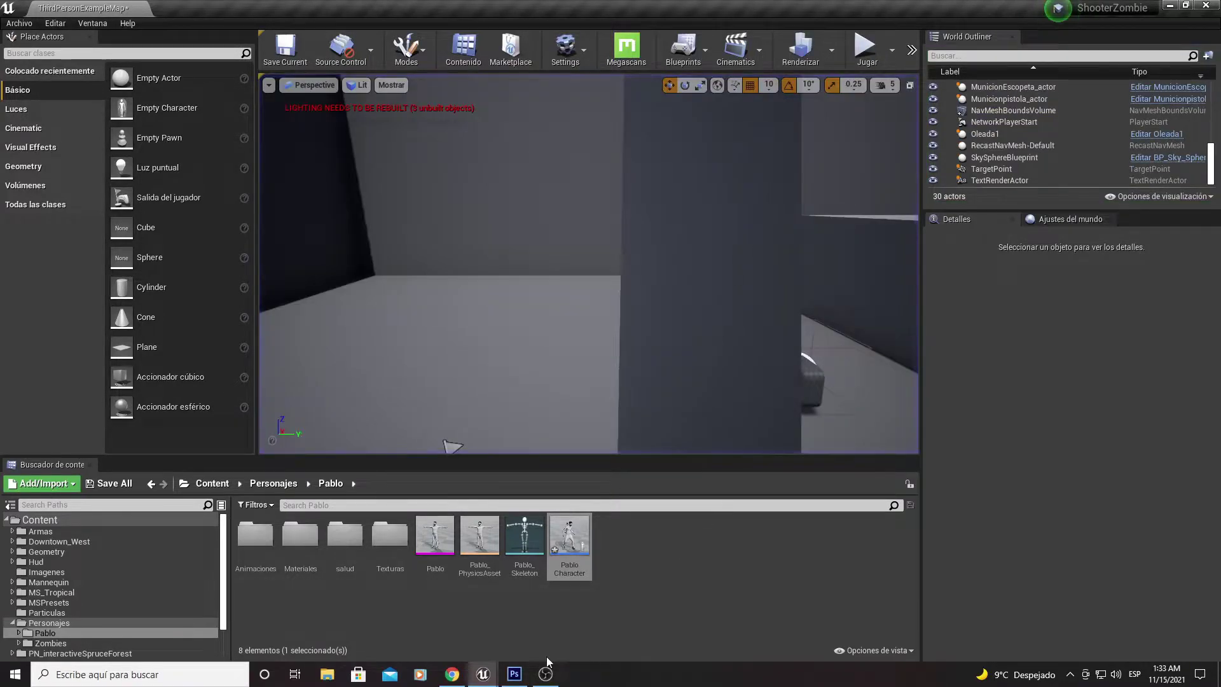
mouse_move(482, 673)
click(410, 610)
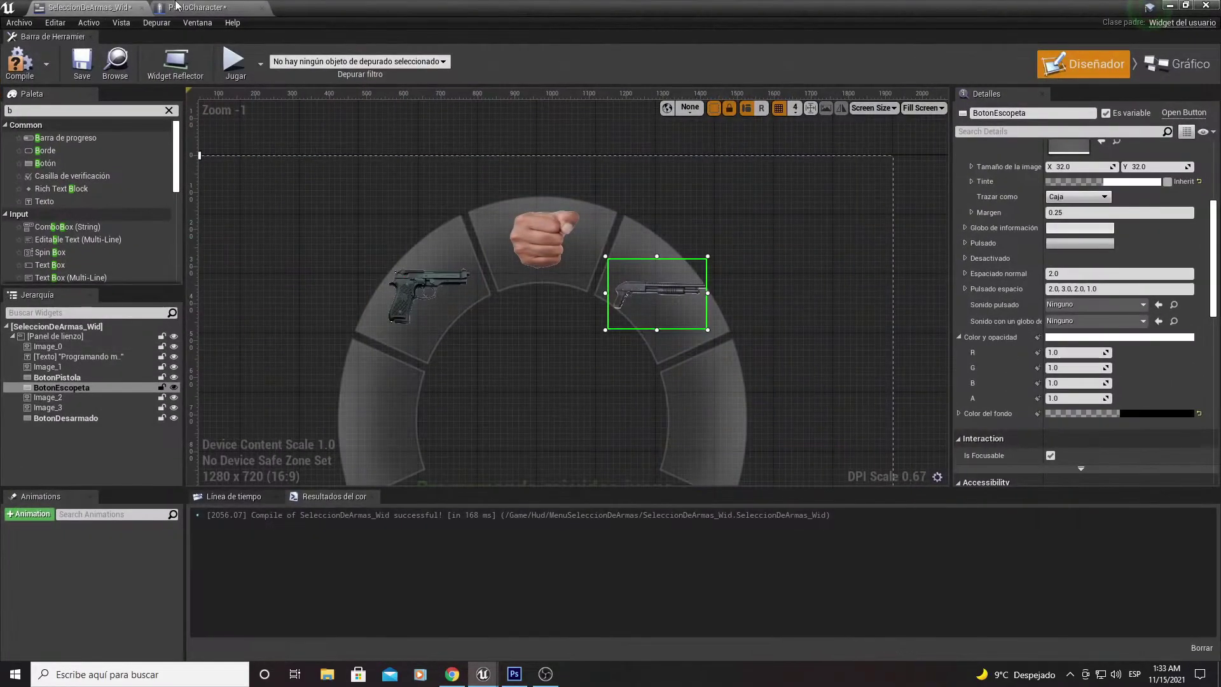
key(F7)
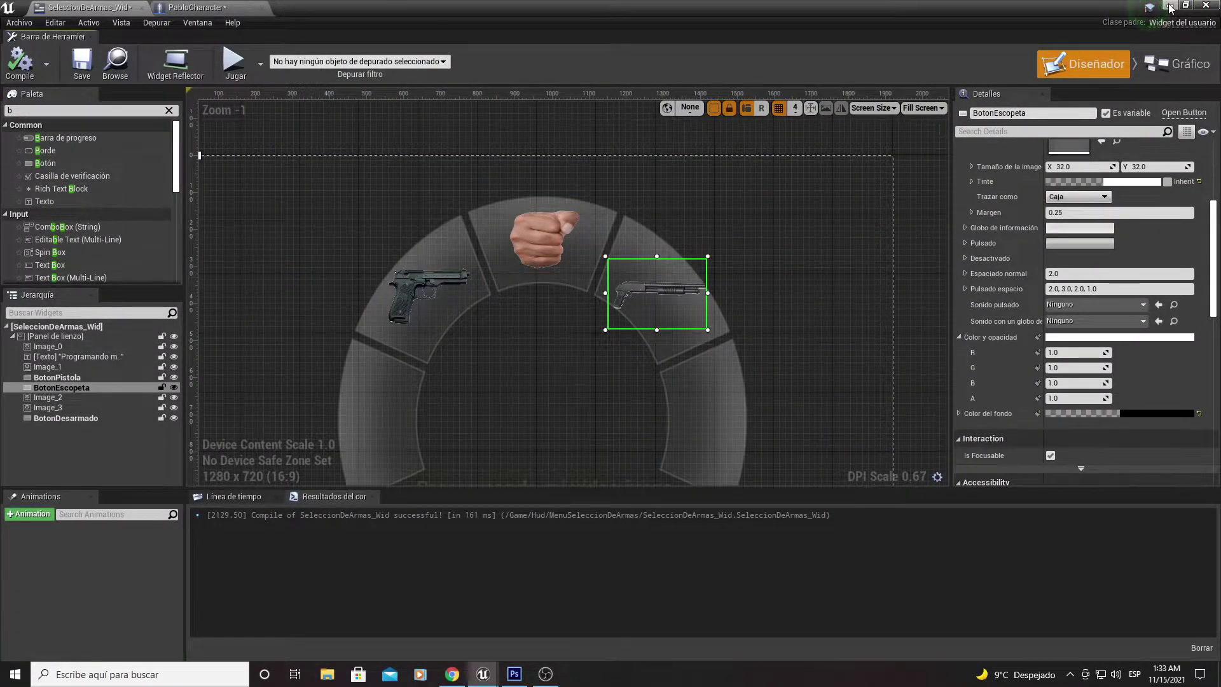
- Play the level, open the weapon wheel with Tab to check it, then exit and return to the widget editor
click(1169, 6)
click(867, 51)
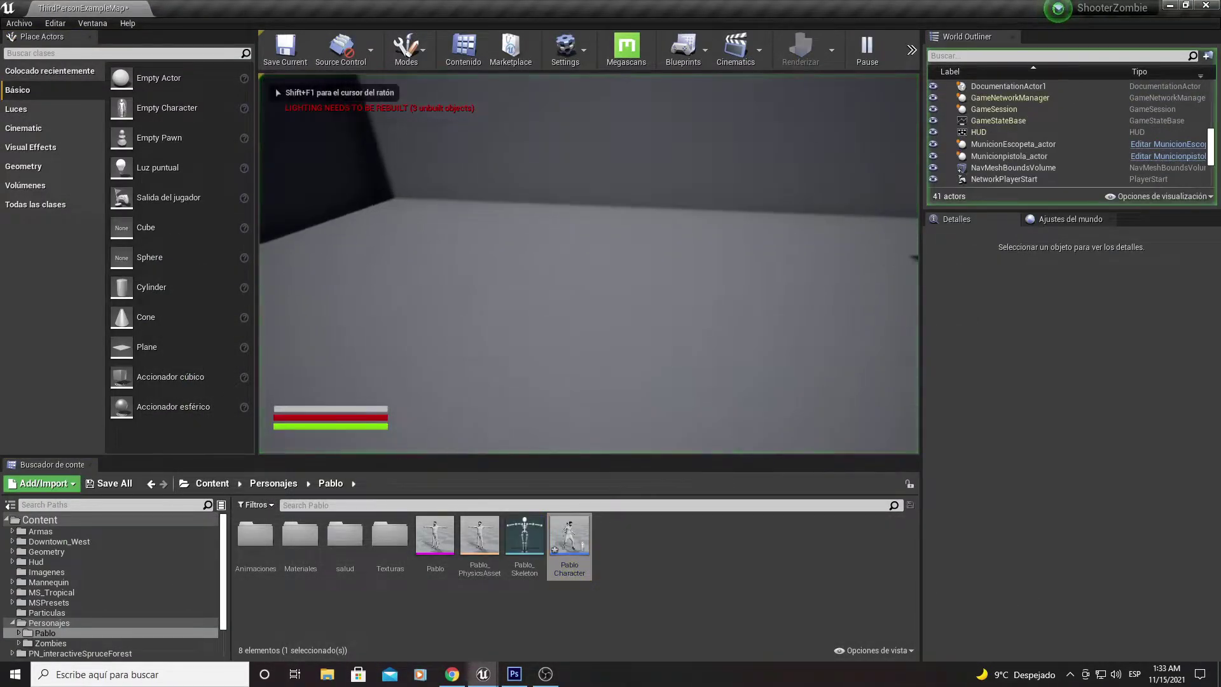
key(Tab)
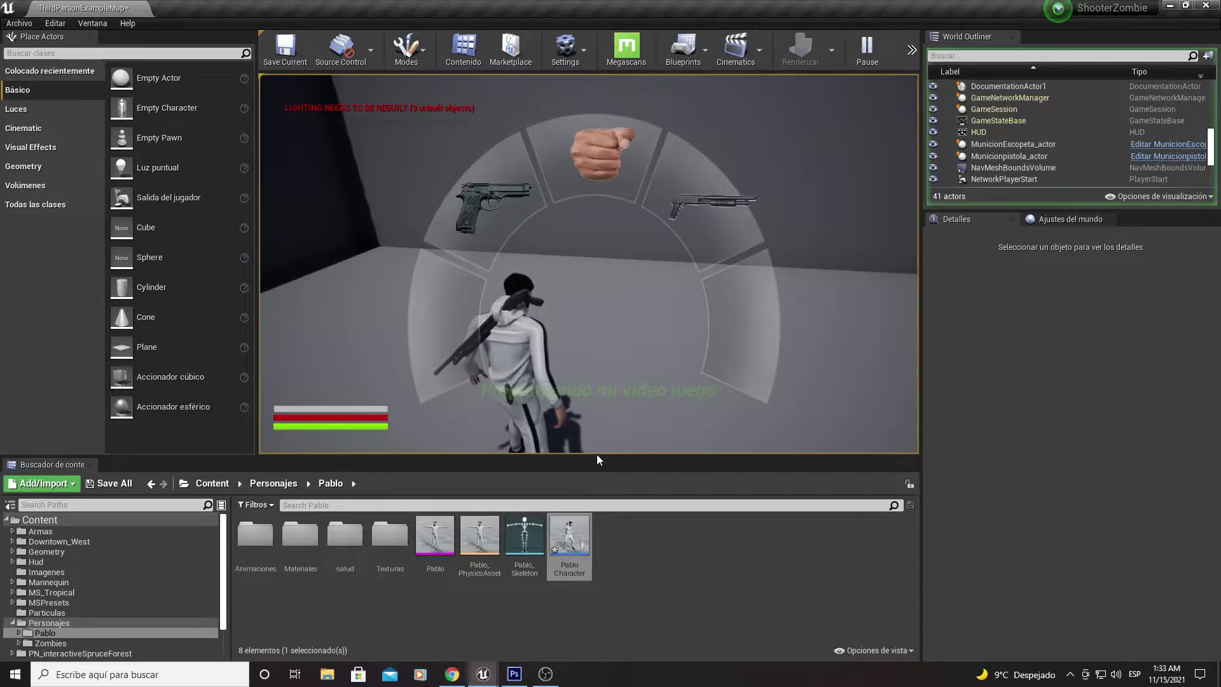
key(Escape)
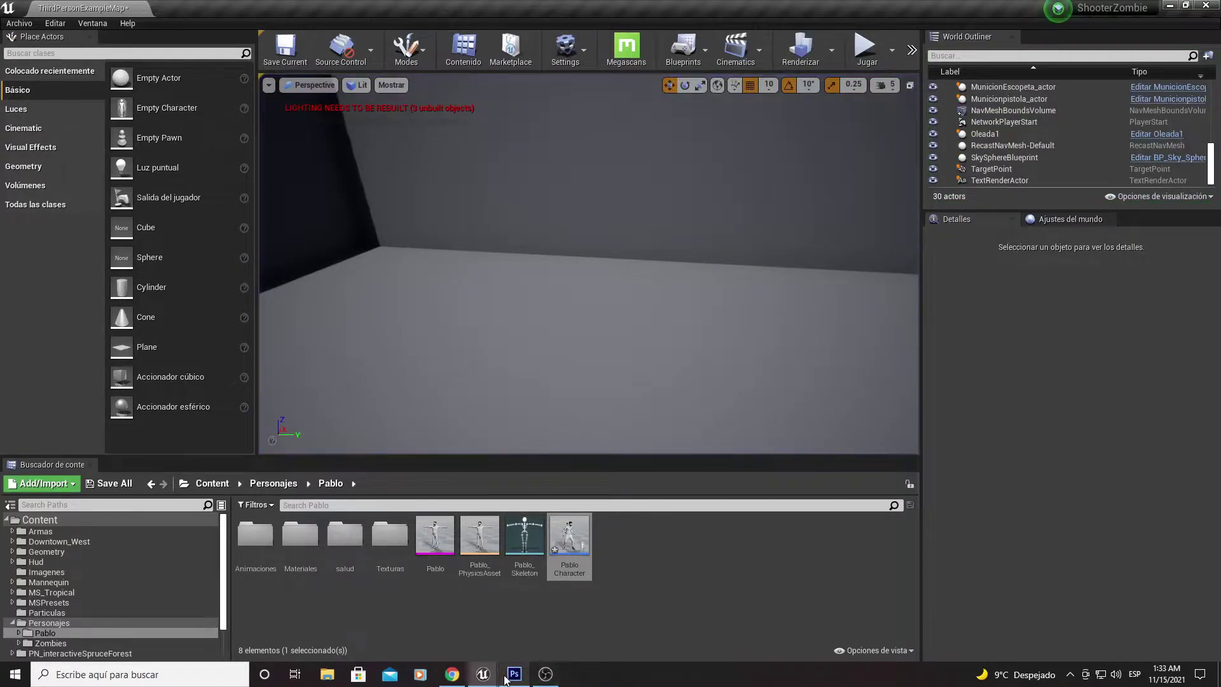
click(536, 645)
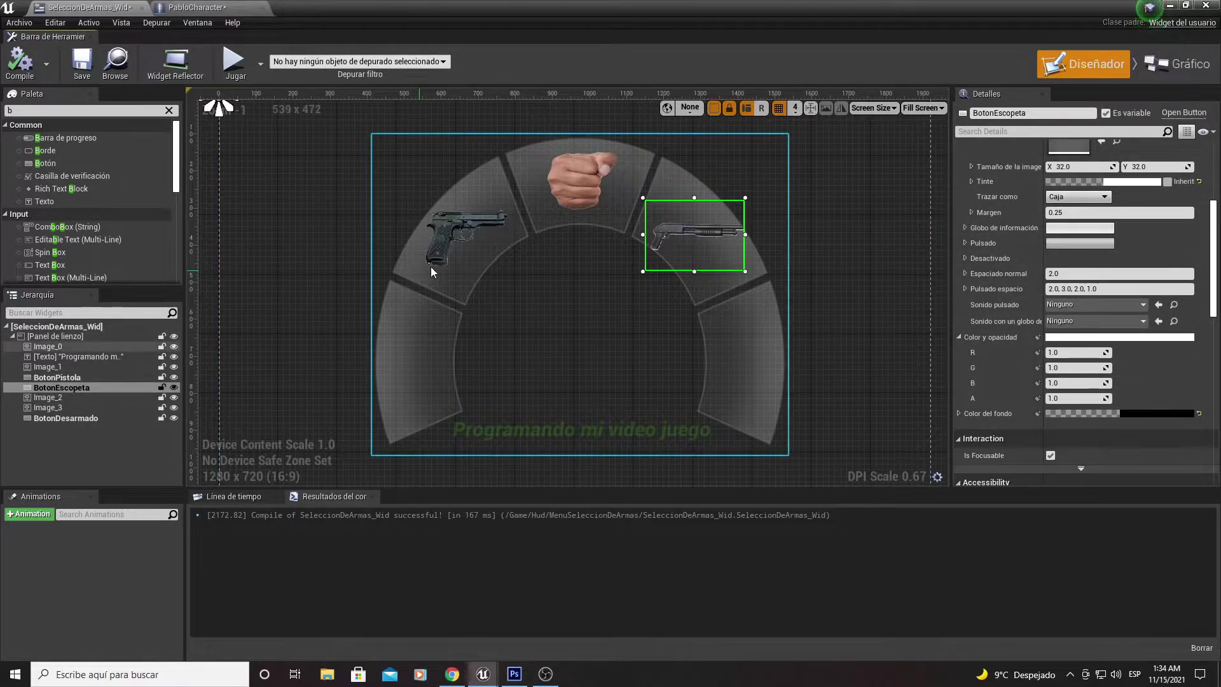
- Select BotonPistola in the Hierarchy and scroll Details down toward its Events
scroll(969, 365, down, 5)
scroll(988, 408, down, 3)
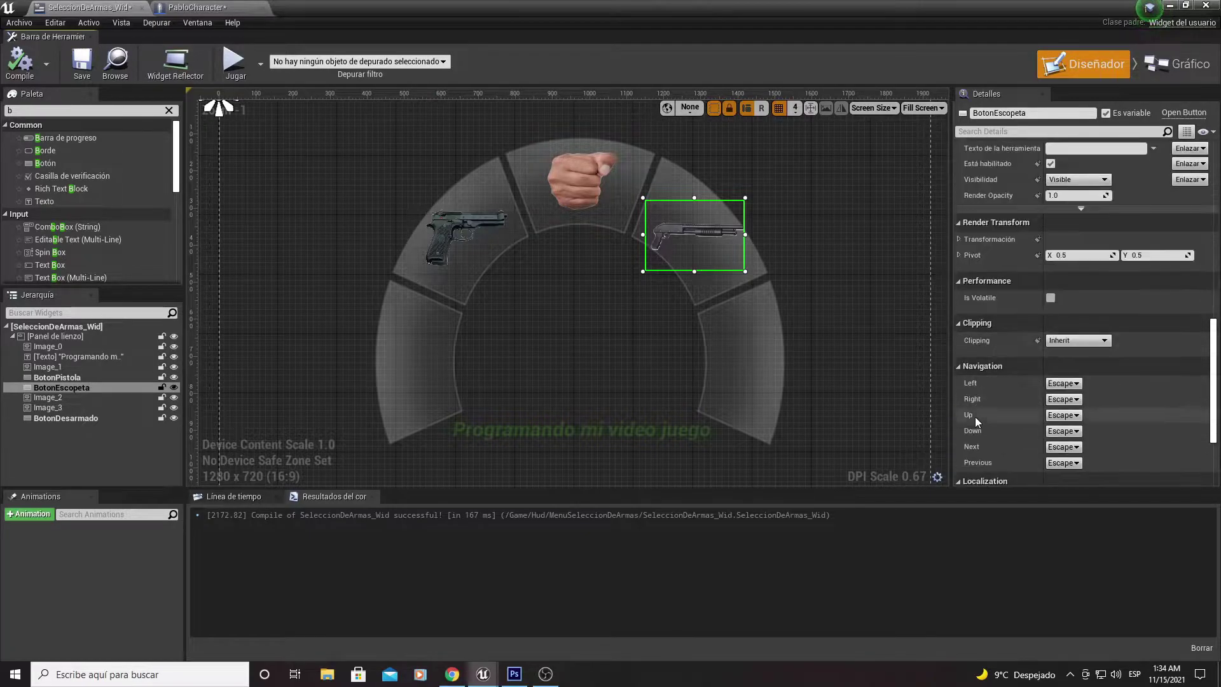
click(41, 378)
scroll(1113, 385, down, 2)
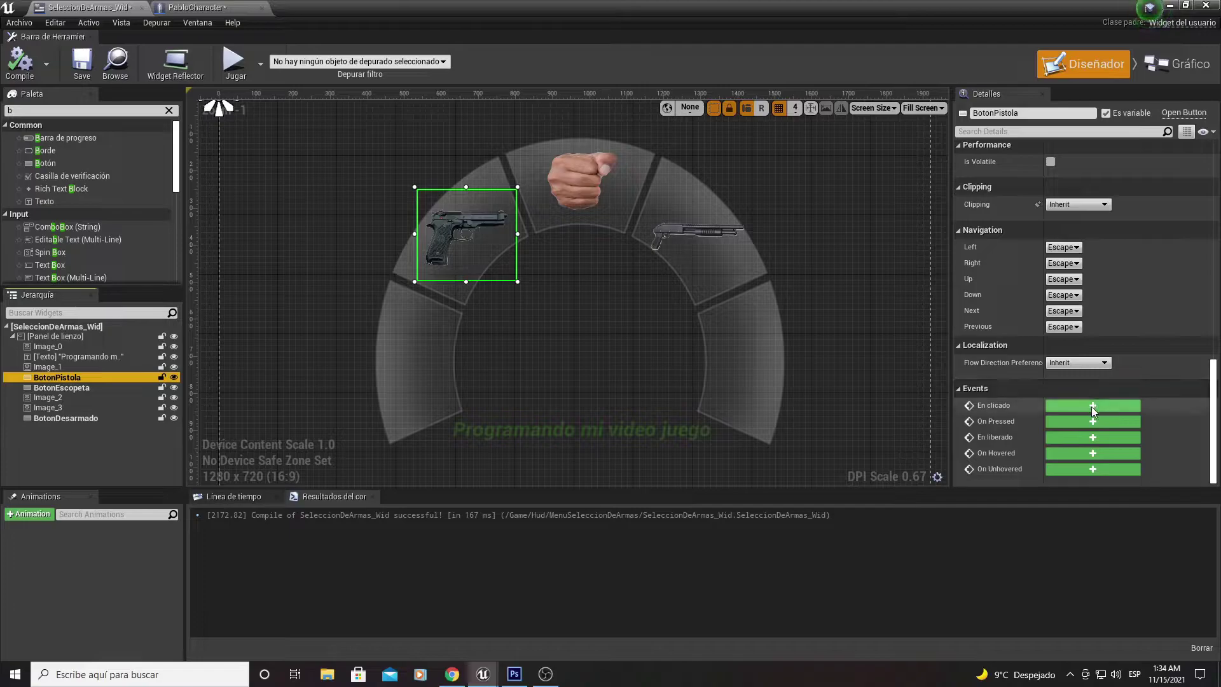
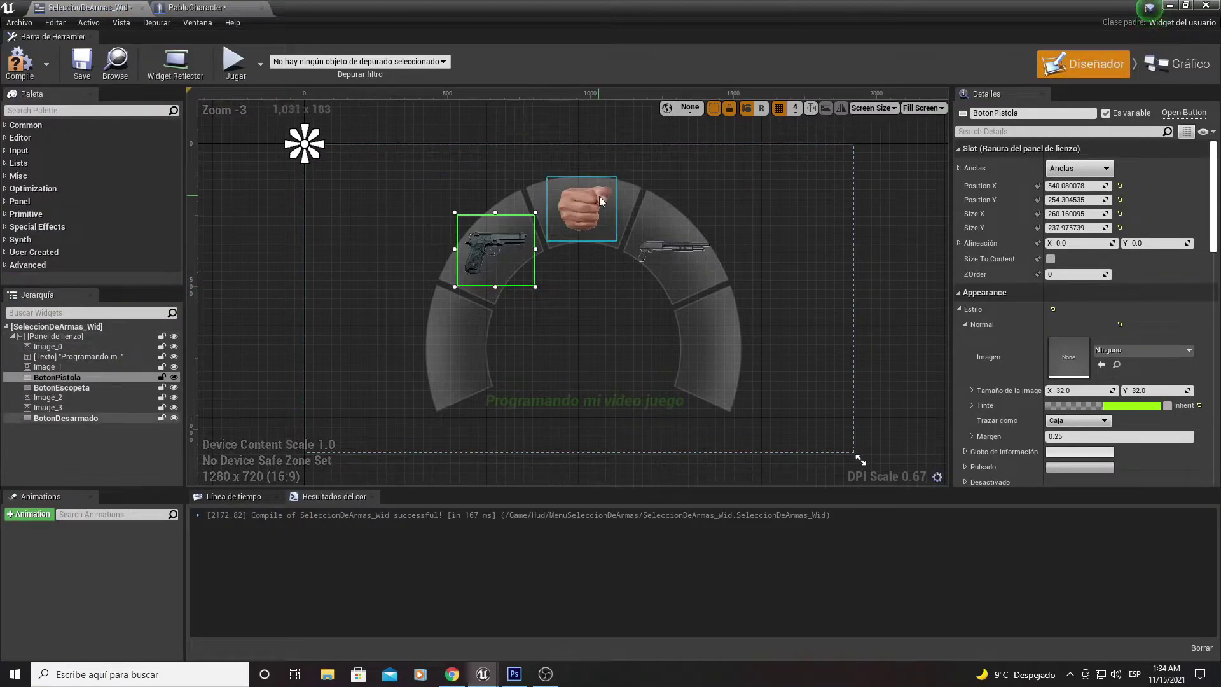
- Add En clicado (On Clicked) events for BotonDesarmado and BotonEscopeta from the Details panel
click(597, 198)
scroll(1068, 449, down, 5)
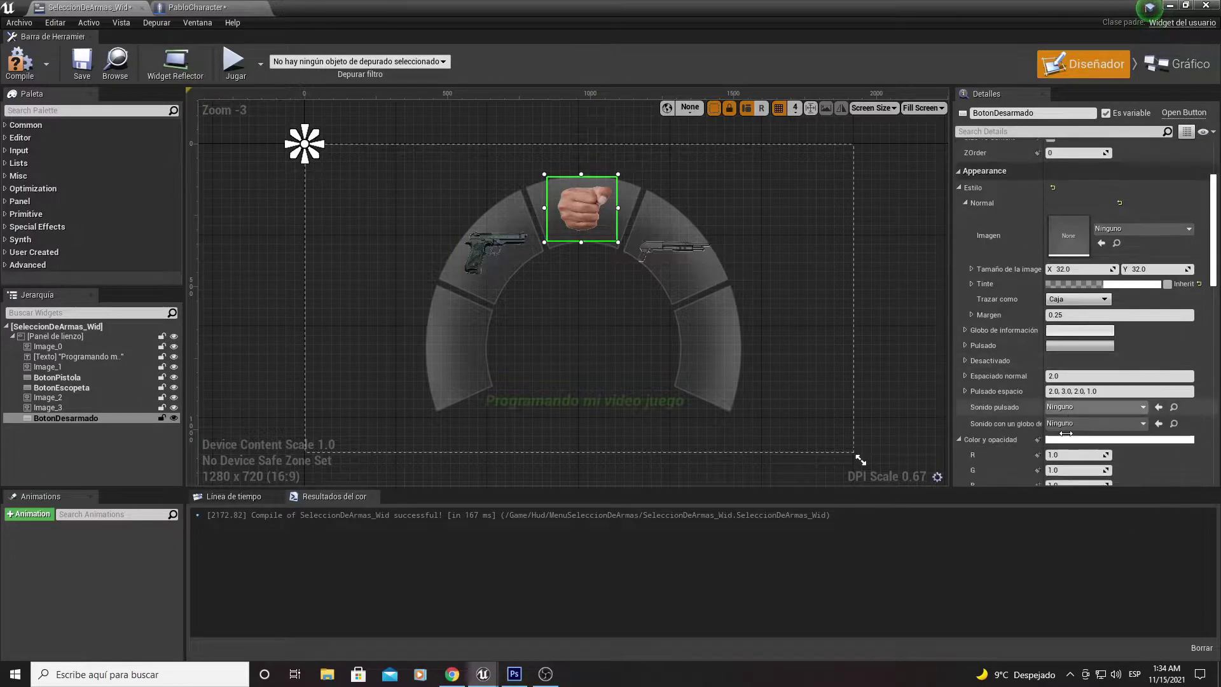
scroll(1068, 449, down, 5)
scroll(1062, 454, down, 5)
scroll(1057, 459, down, 5)
scroll(1057, 459, down, 3)
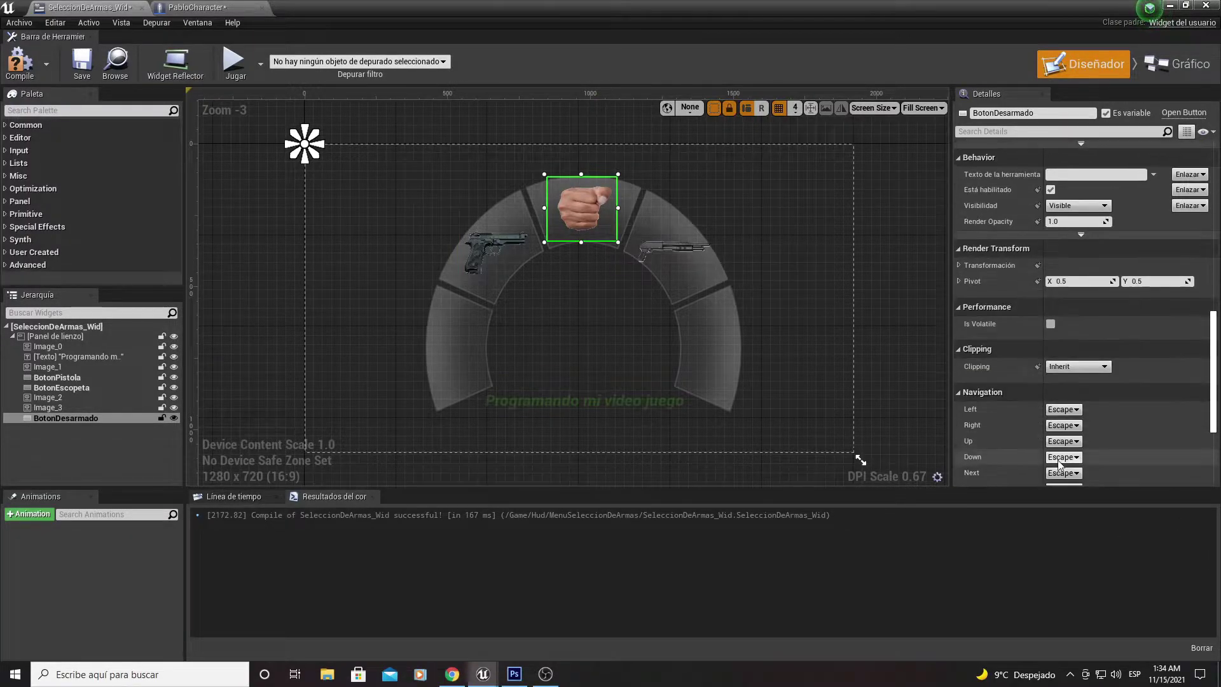
scroll(1029, 459, down, 5)
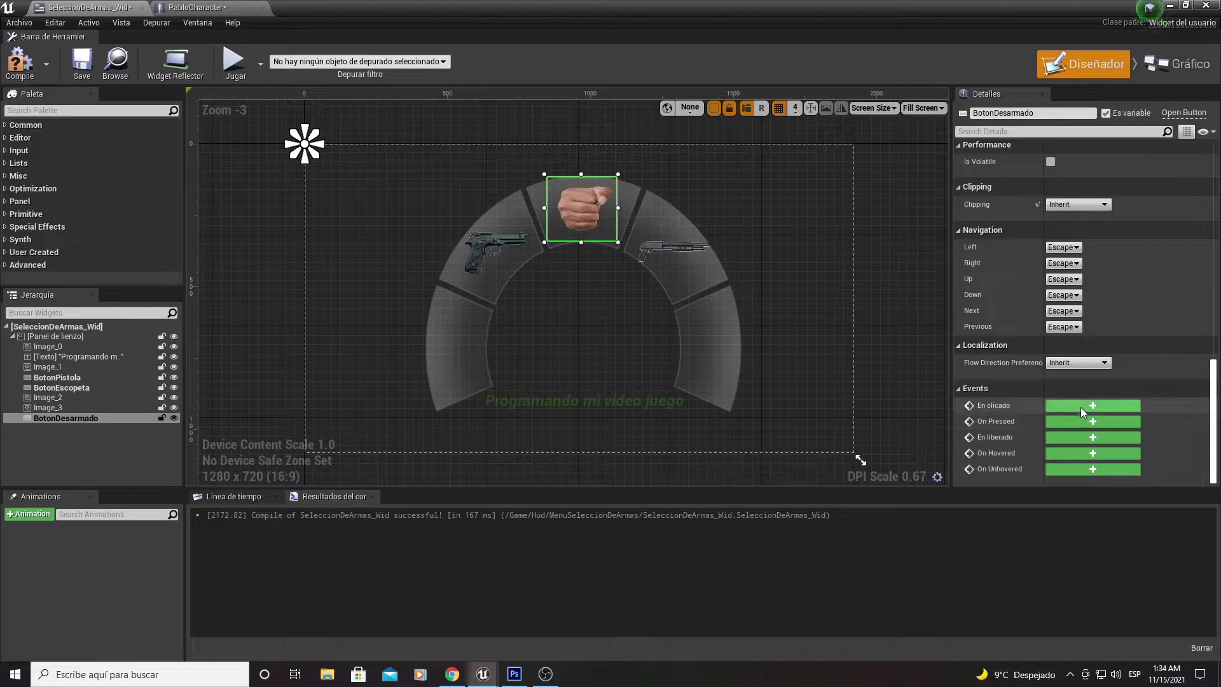
click(1081, 406)
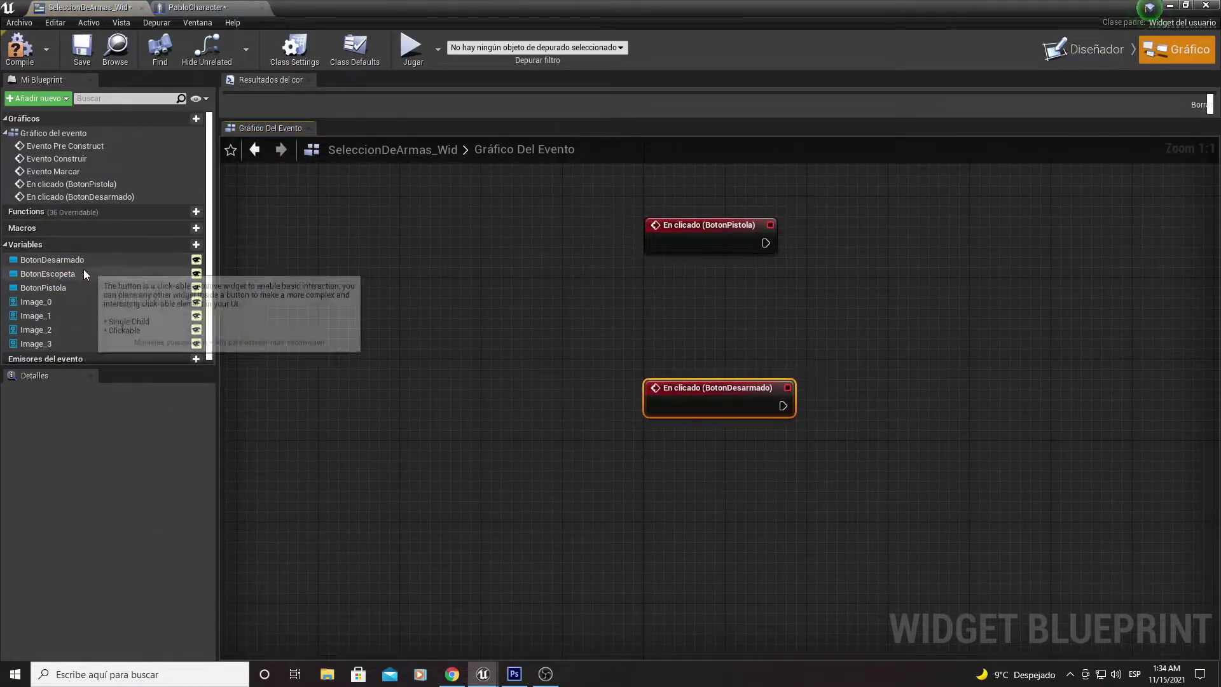
click(64, 273)
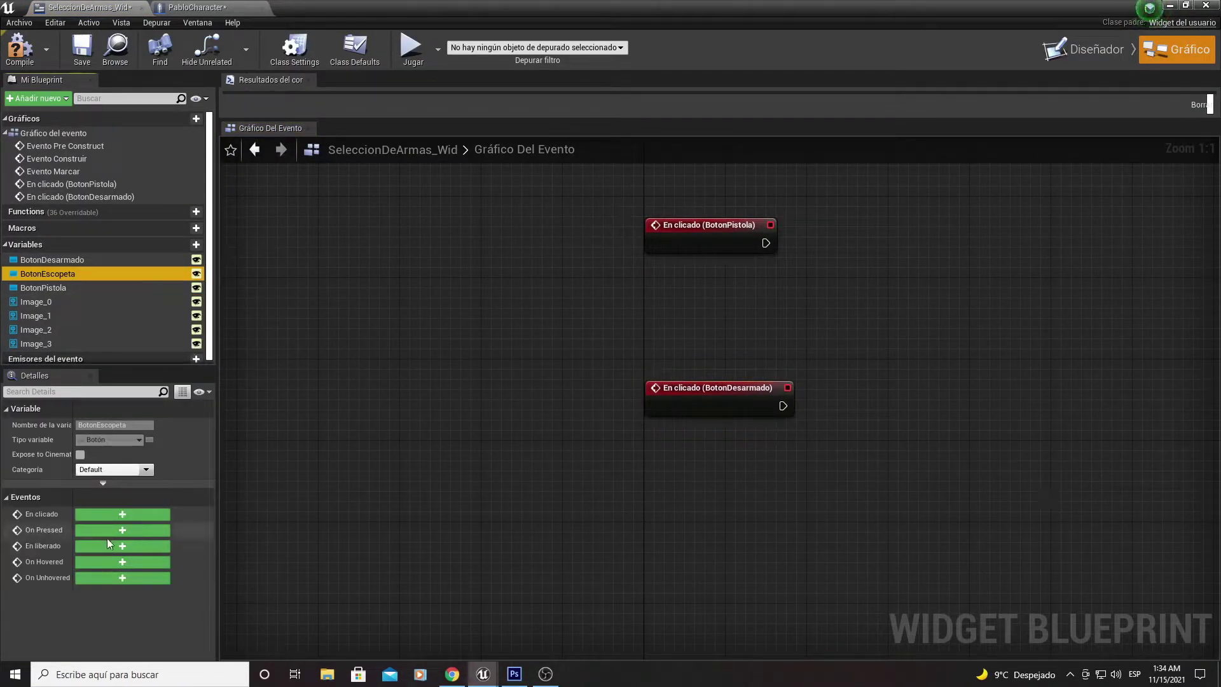
click(113, 518)
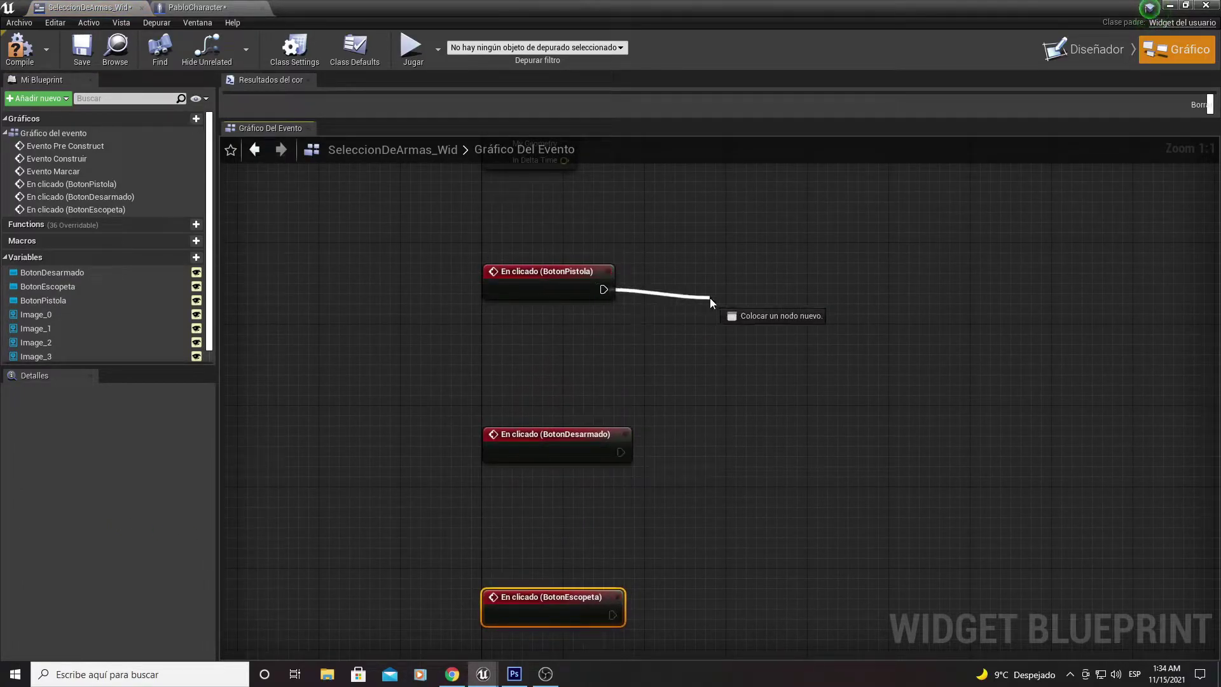
- Wire BotonPistola's click to a Cast to PabloCharacter node fed by Get Player Character
drag(602, 290, 710, 298)
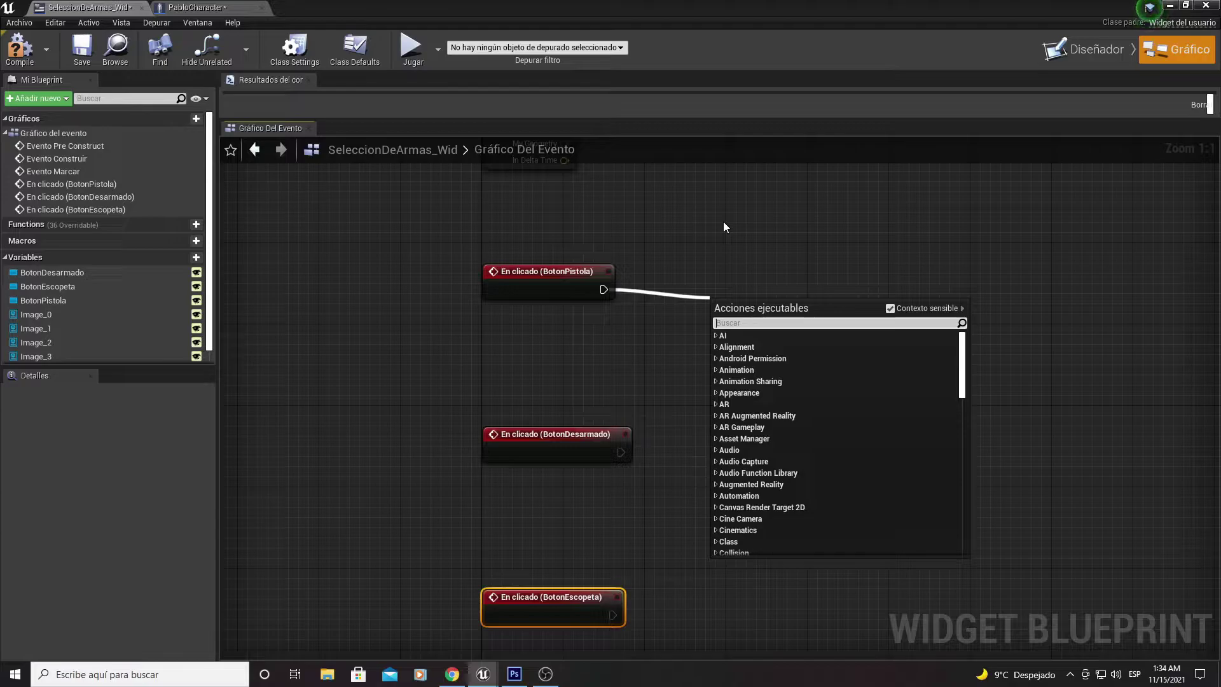
text(pablo)
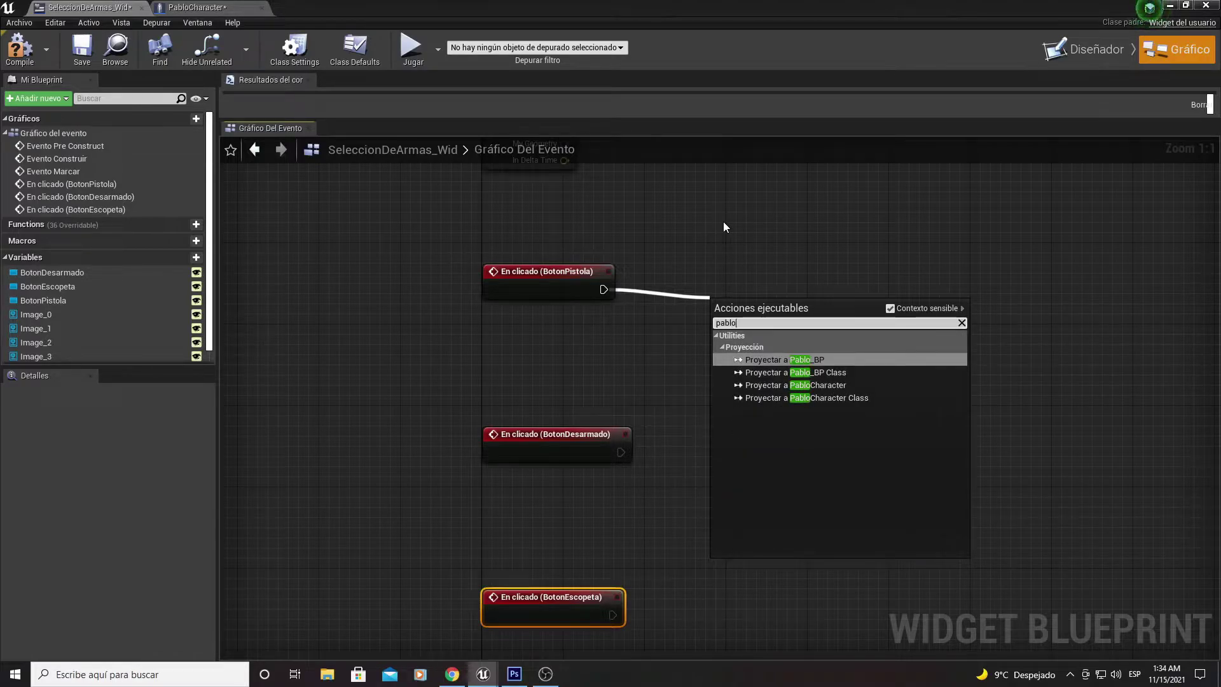
key(Down)
key(Down)
key(Return)
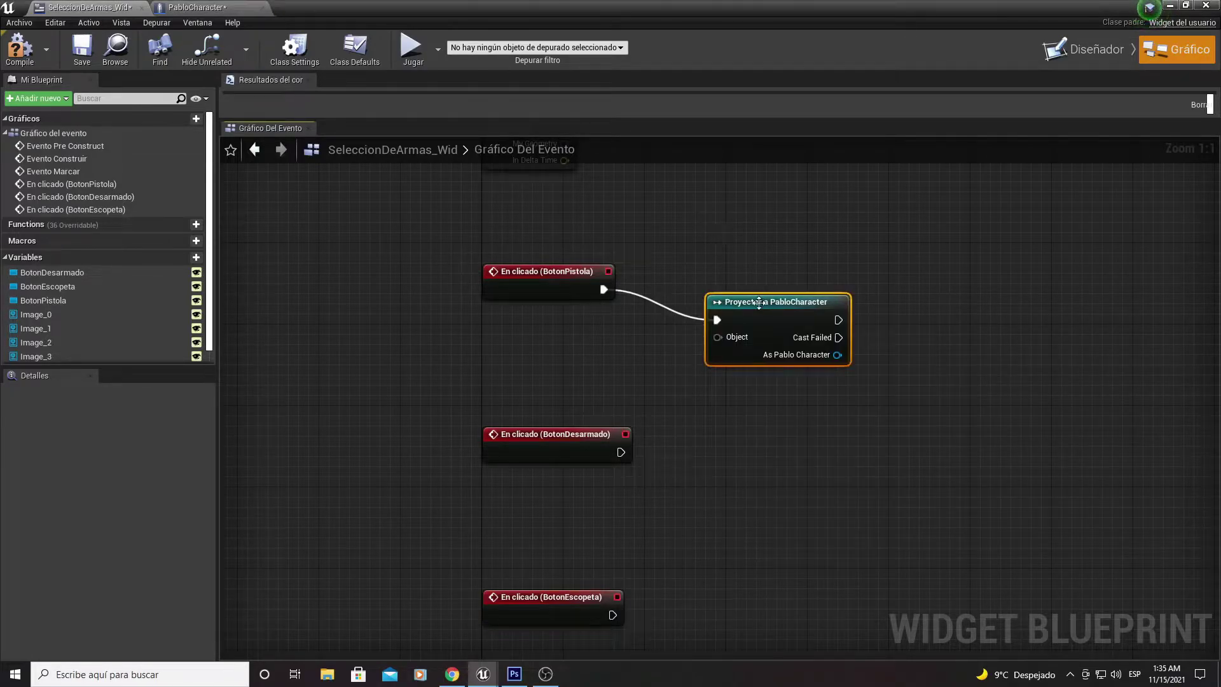
mouse_move(745, 309)
mouse_down()
mouse_move(694, 278)
mouse_move(566, 334)
mouse_up()
text(obten)
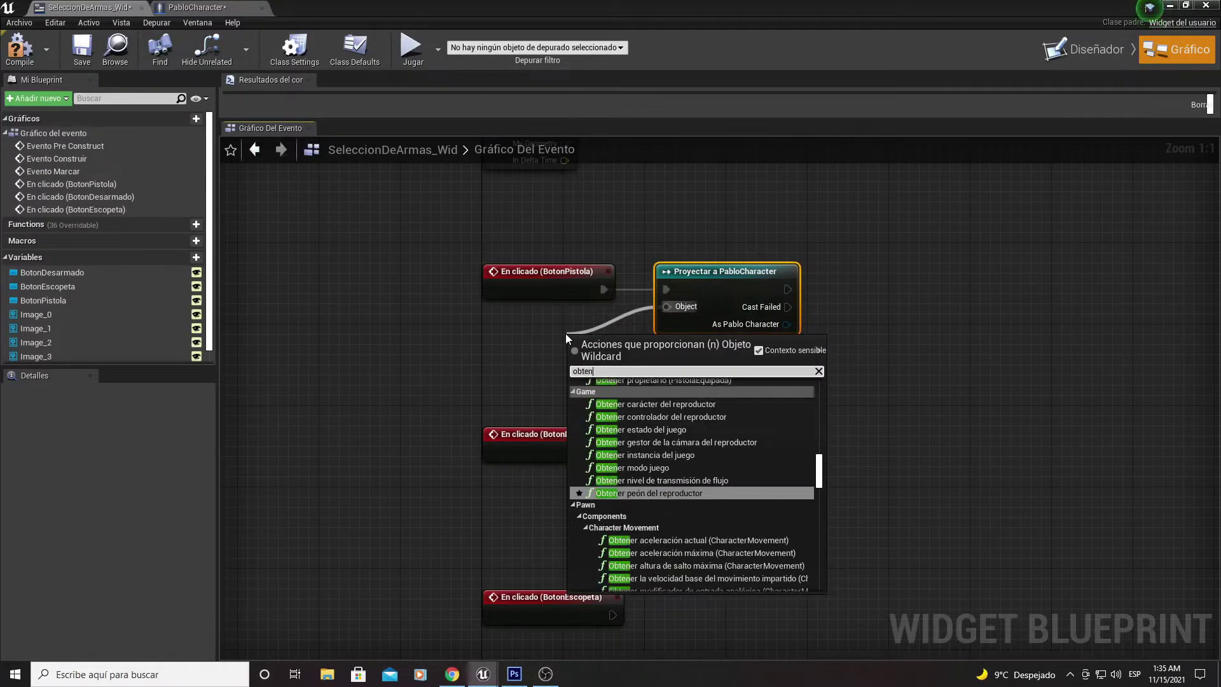
text(ercar)
key(Return)
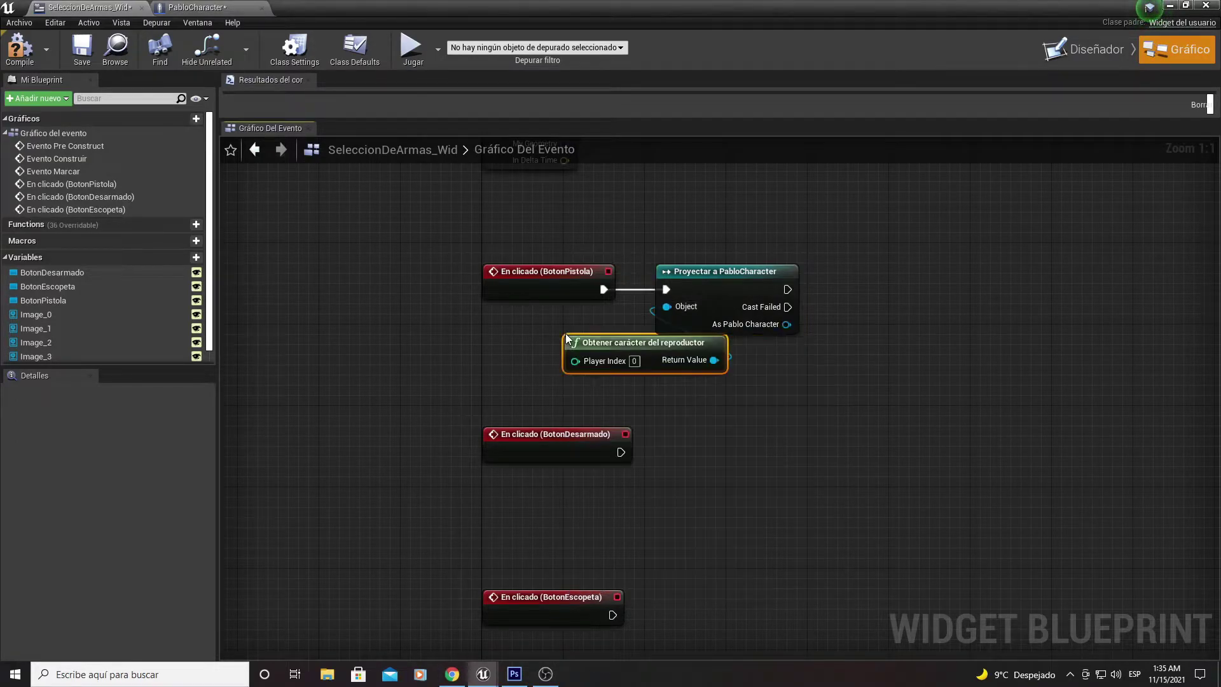
right_drag(650, 345, 490, 322)
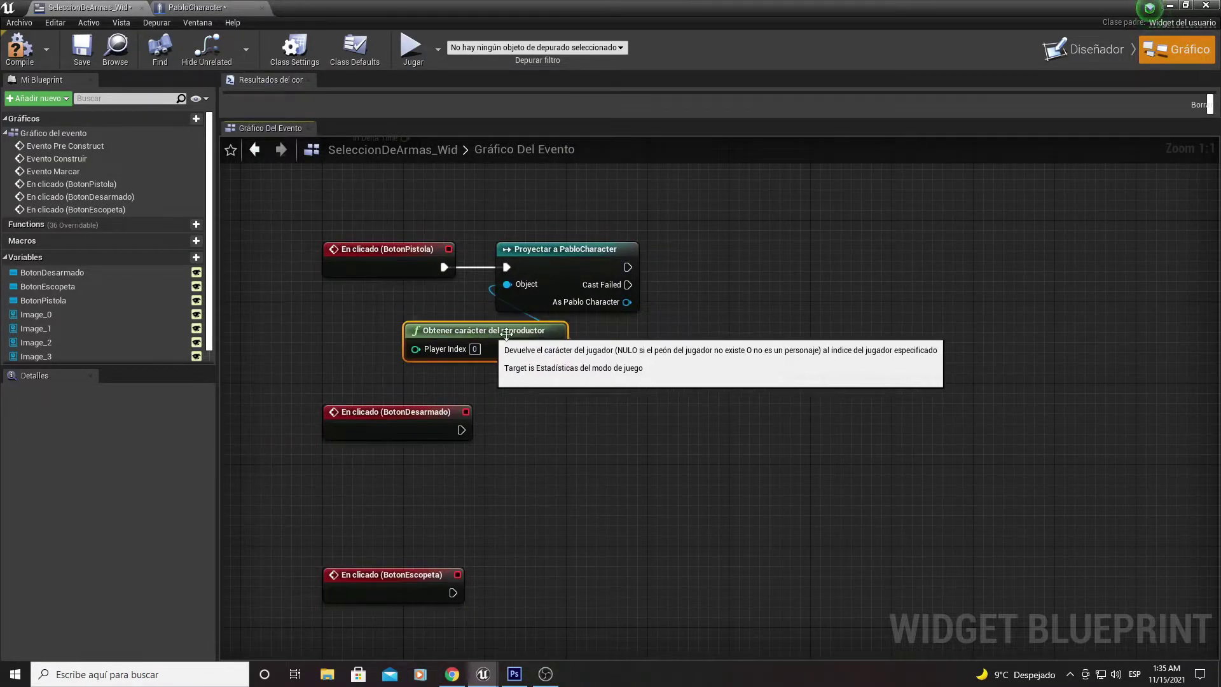
drag(490, 322, 491, 333)
right_drag(644, 350, 560, 350)
- Call Sacar Pistola from the cast's As Pablo Character output
drag(543, 303, 631, 318)
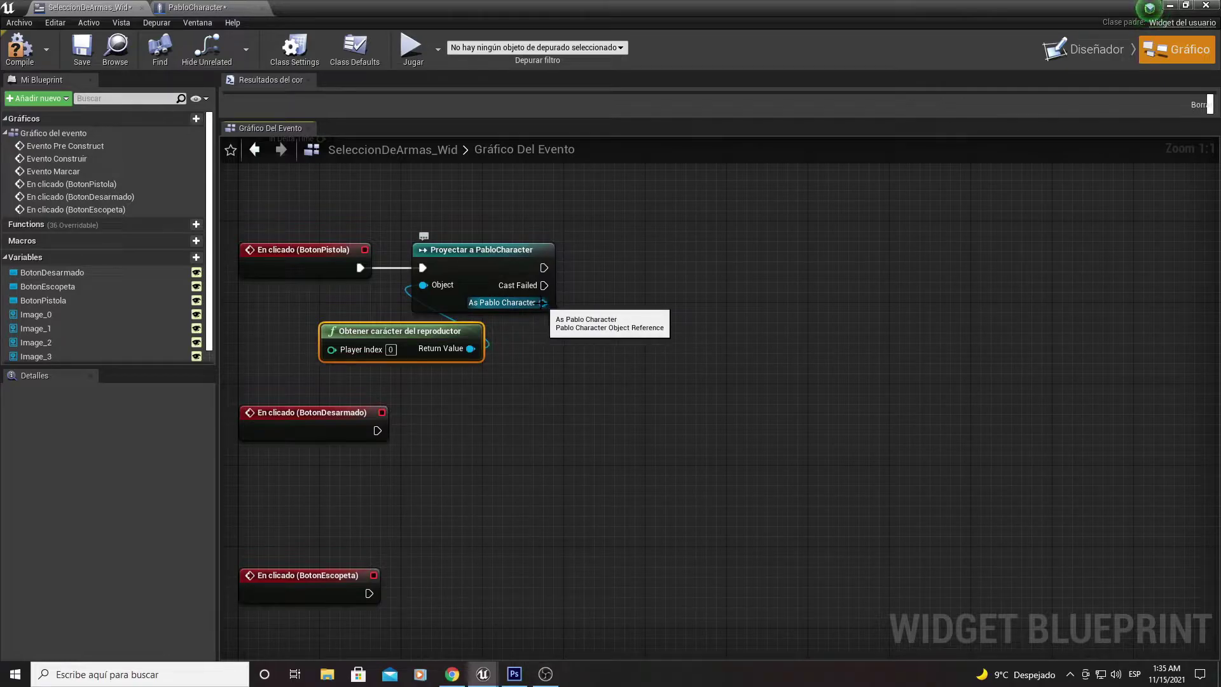
text(sacarpis)
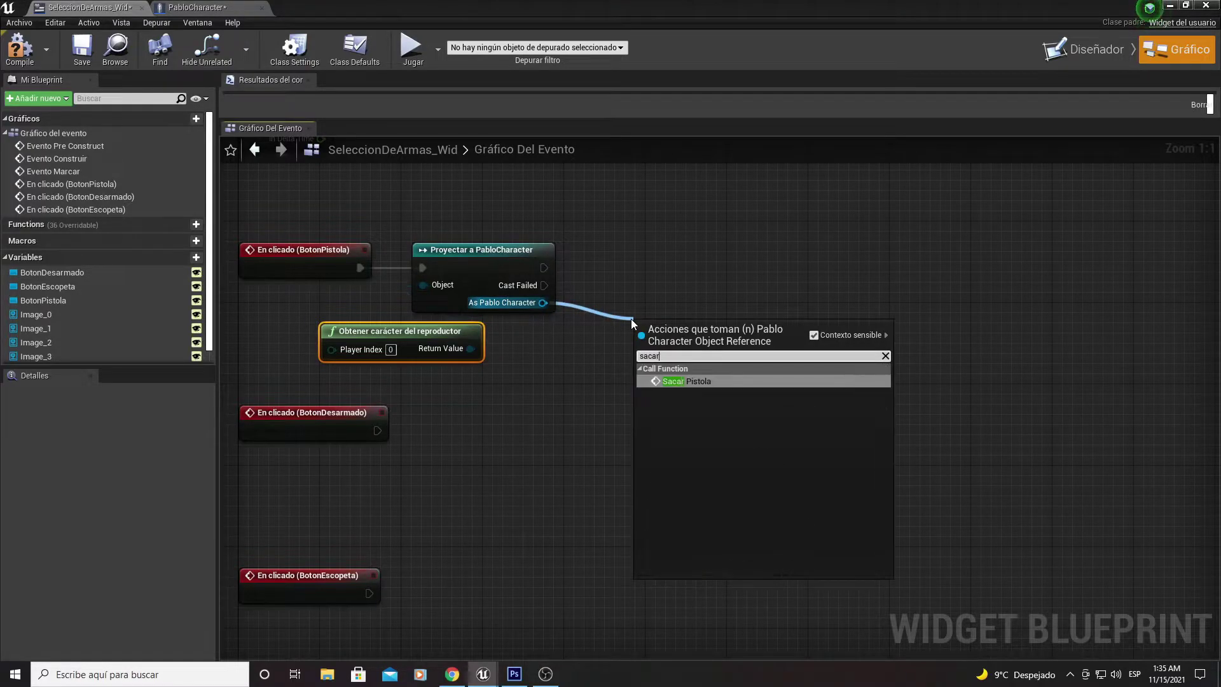
key(Return)
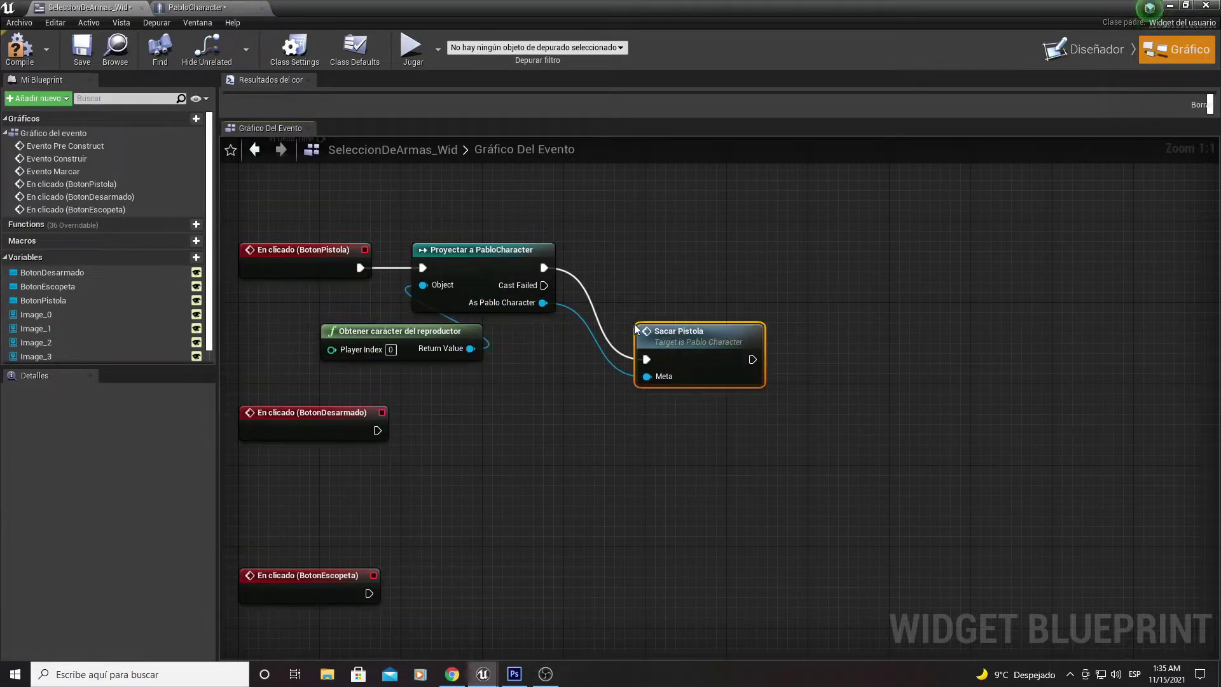
drag(650, 346, 620, 266)
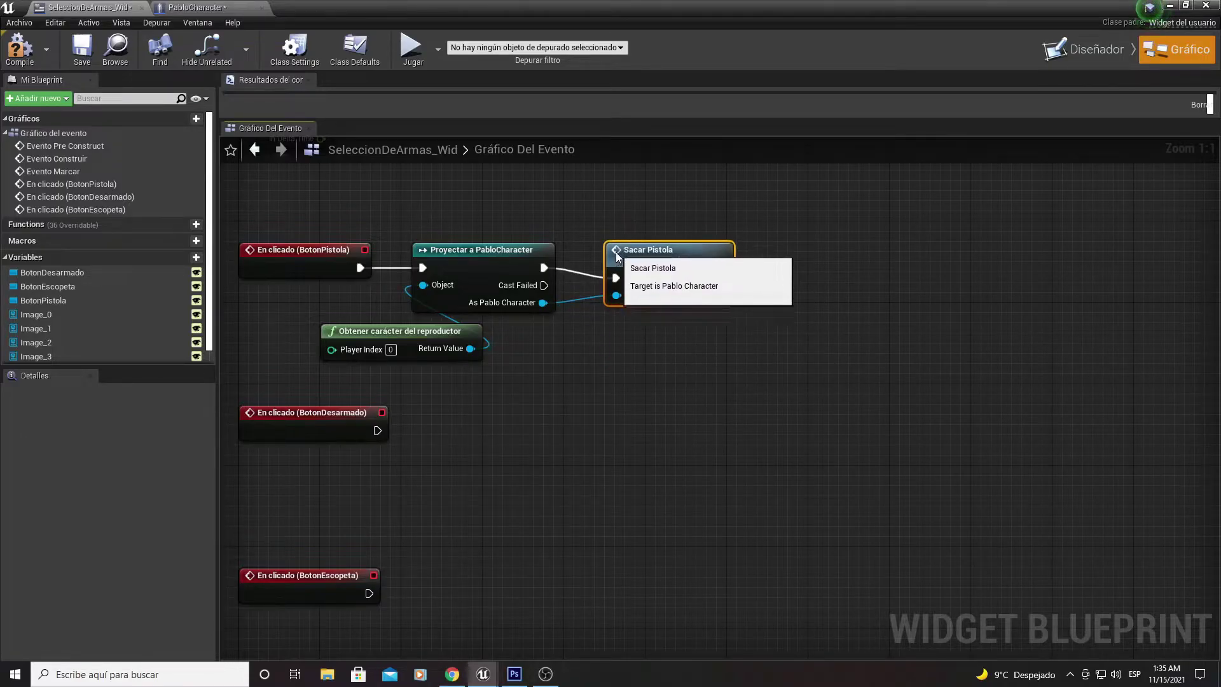
right_drag(526, 294, 634, 267)
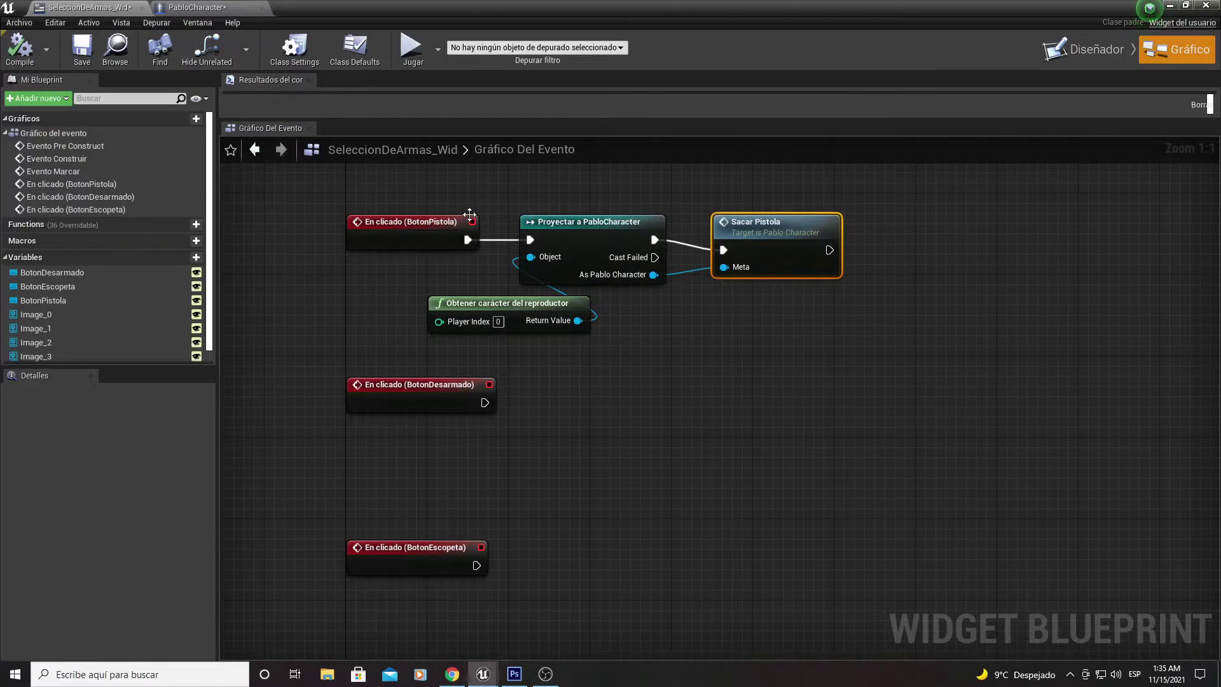
- Copy the cast and Get Player Character nodes and wire the copy to BotonDesarmado's click event
right_drag(469, 235, 410, 200)
drag(464, 311, 581, 202)
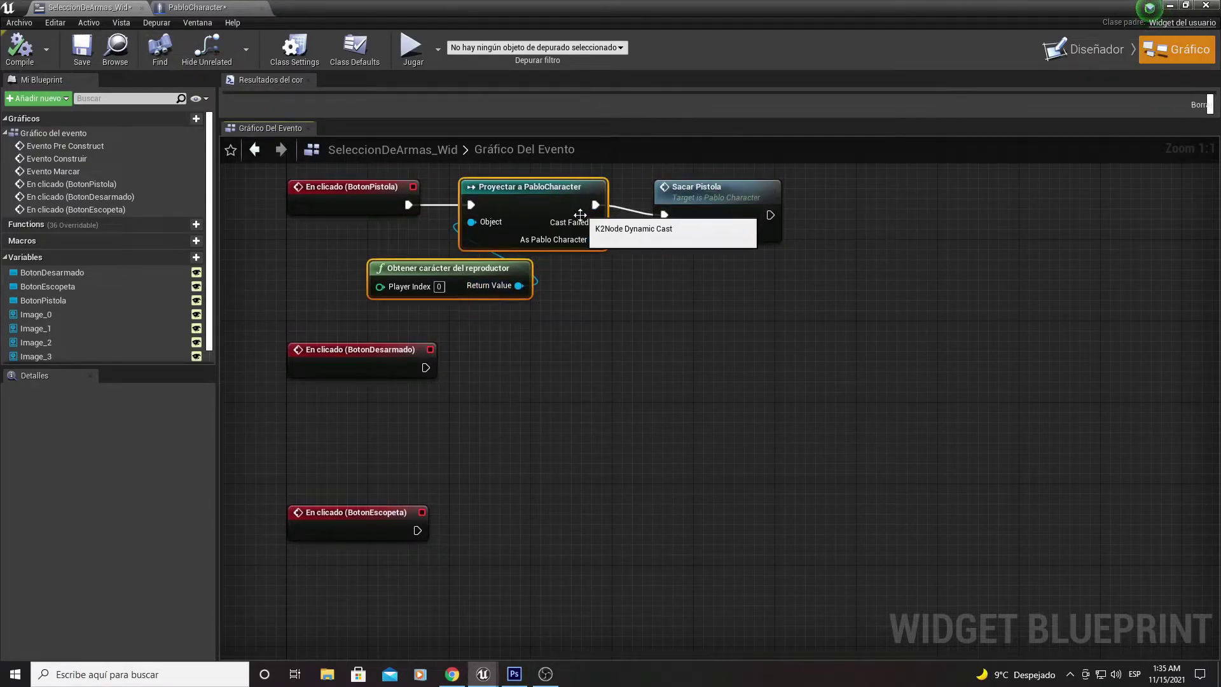
key(ctrl+c)
key(ctrl+v)
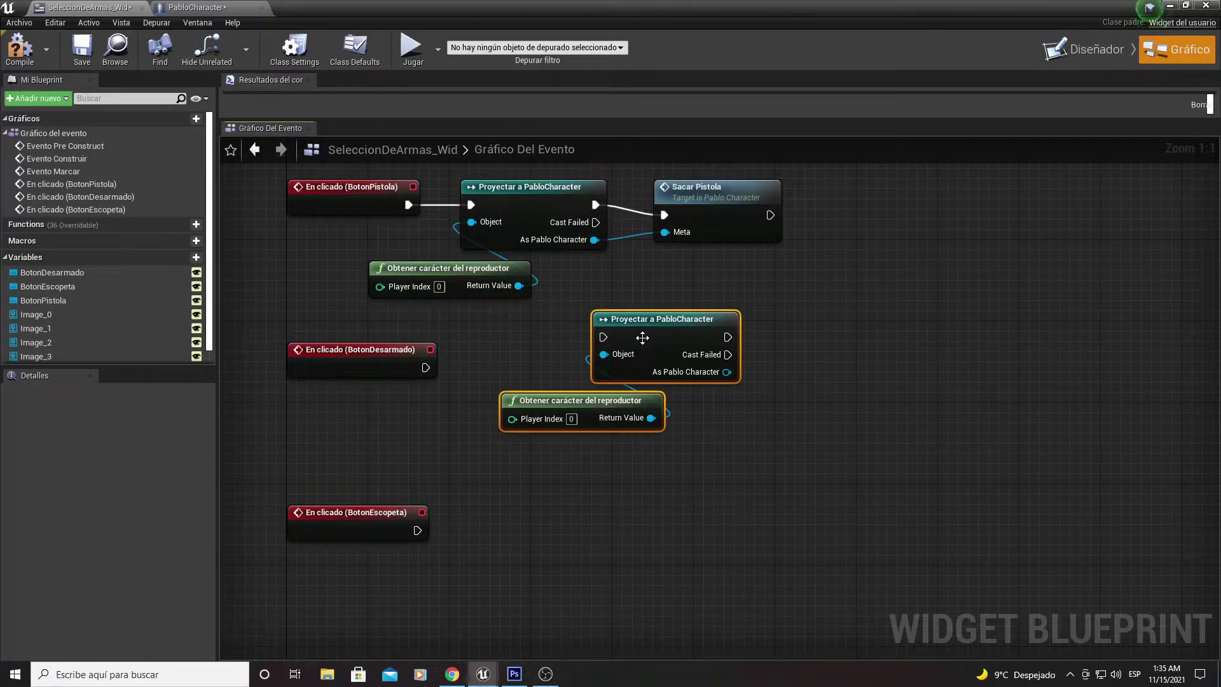
drag(643, 338, 530, 369)
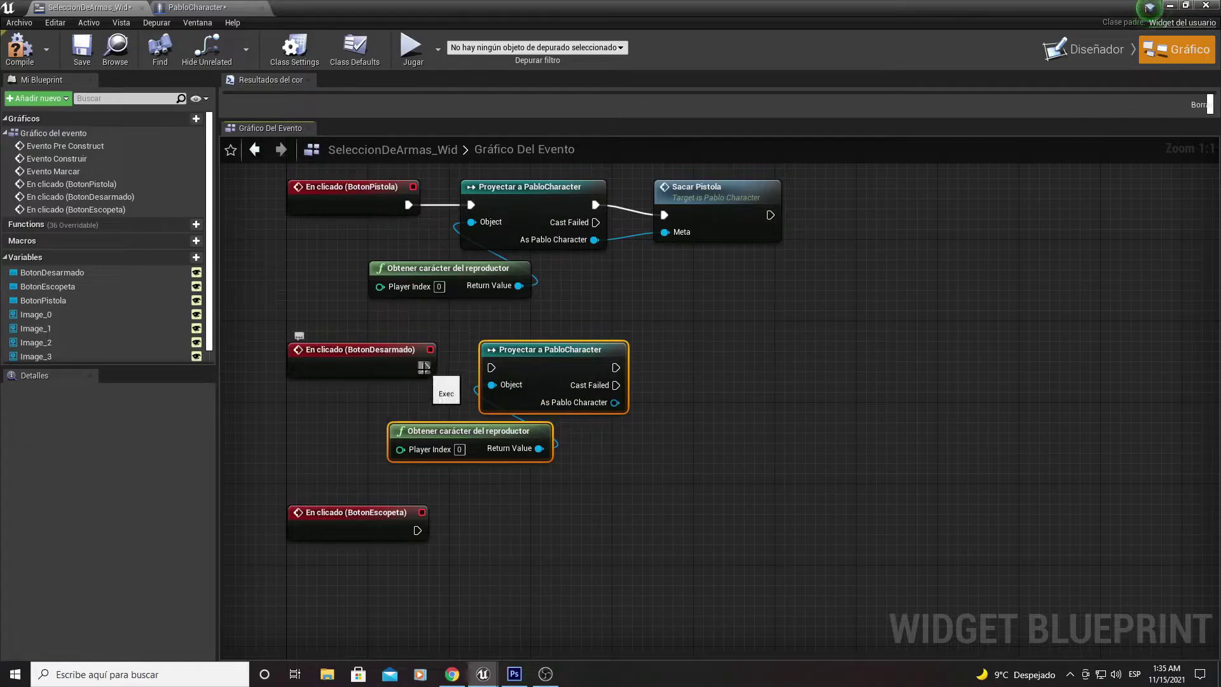
mouse_move(424, 367)
mouse_down()
mouse_move(491, 368)
mouse_move(539, 449)
mouse_up()
mouse_move(577, 422)
right_down()
mouse_move(595, 336)
mouse_move(612, 342)
right_up()
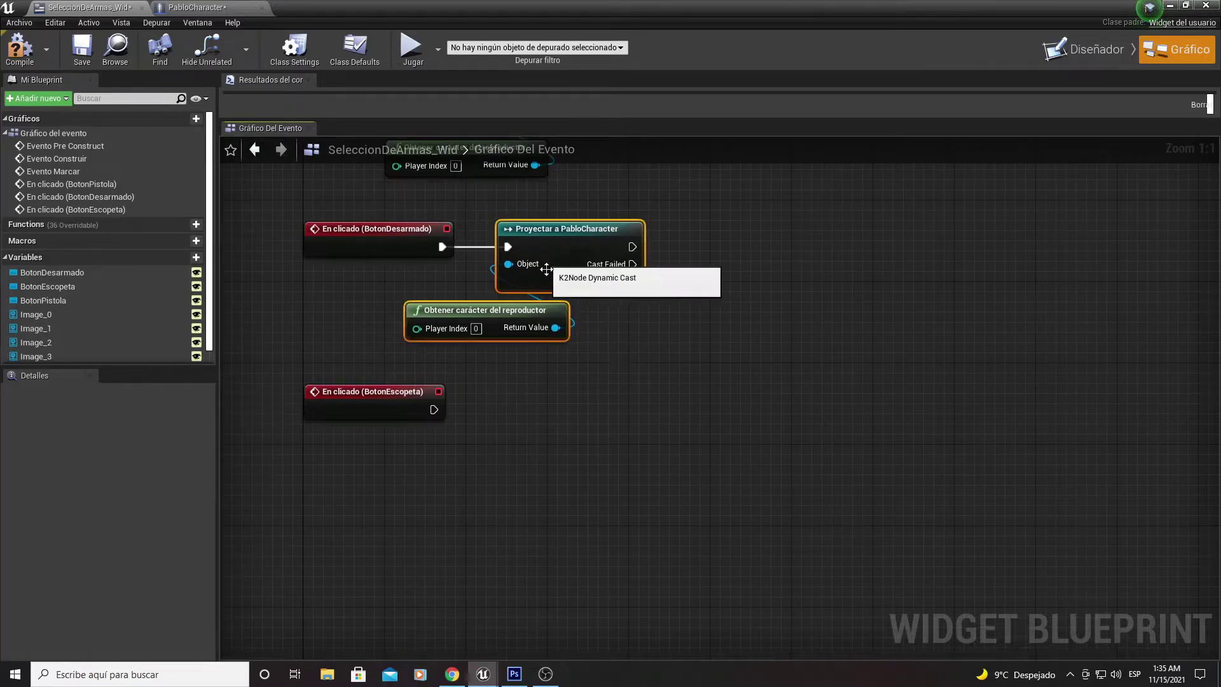
click(578, 395)
- Paste another copy and connect it to BotonEscopeta's click event
key(ctrl+v)
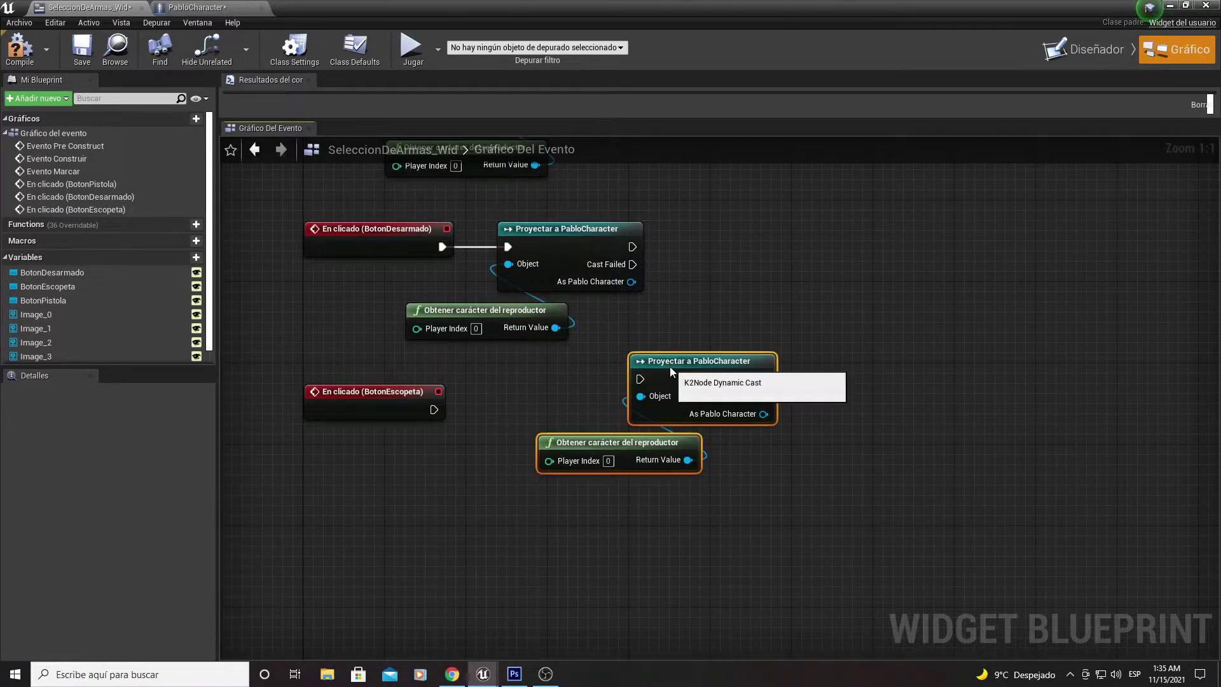
drag(670, 366, 535, 398)
drag(440, 407, 518, 412)
- In PabloCharacter's graph, unhook InputAction SacarEscopeta from the Flip Flop and move it aside
click(177, 6)
scroll(414, 338, down, 5)
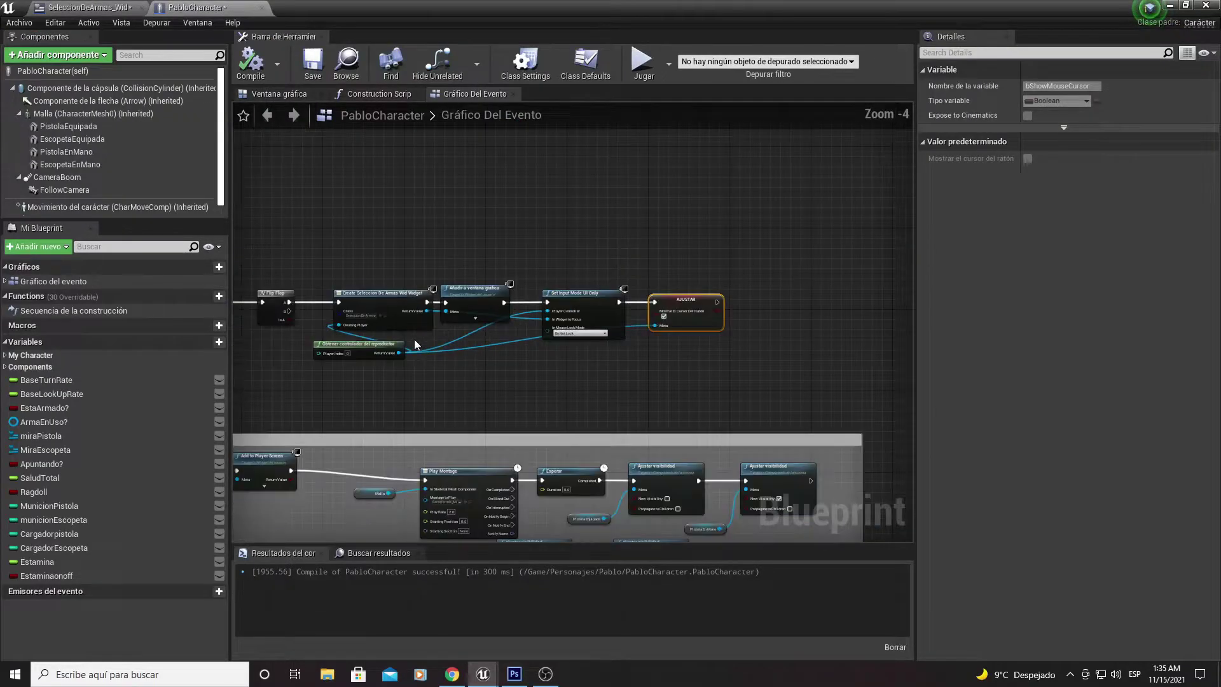
right_drag(464, 374, 586, 268)
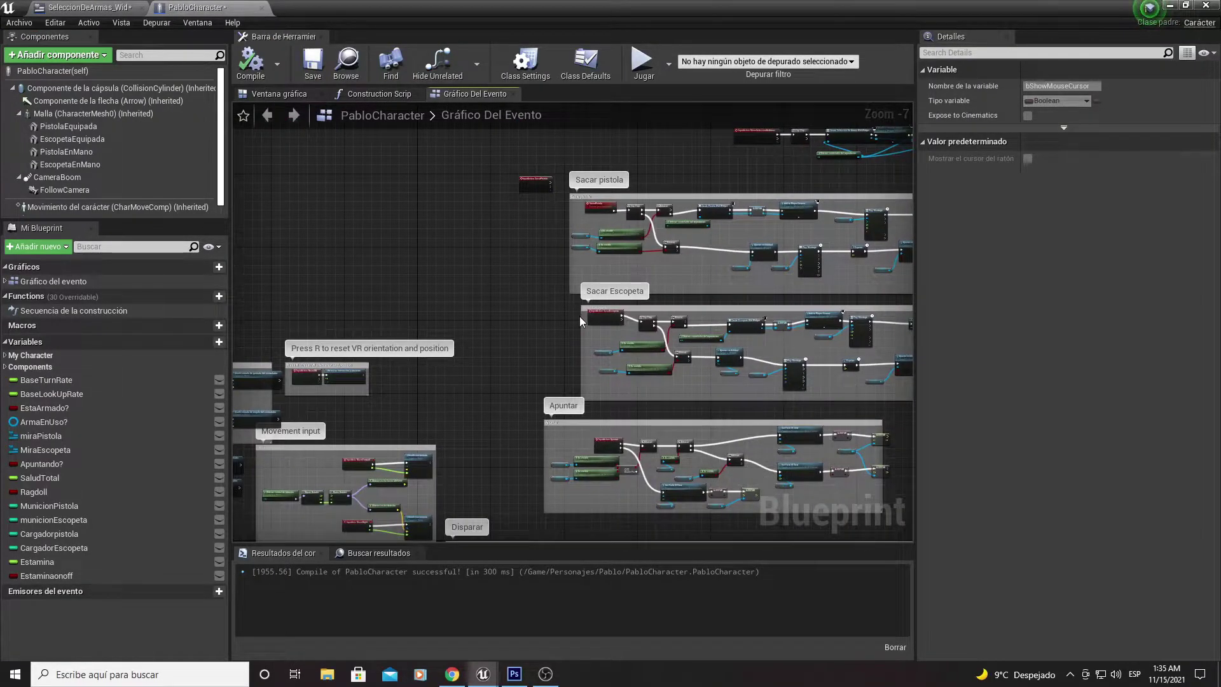
scroll(579, 316, up, 8)
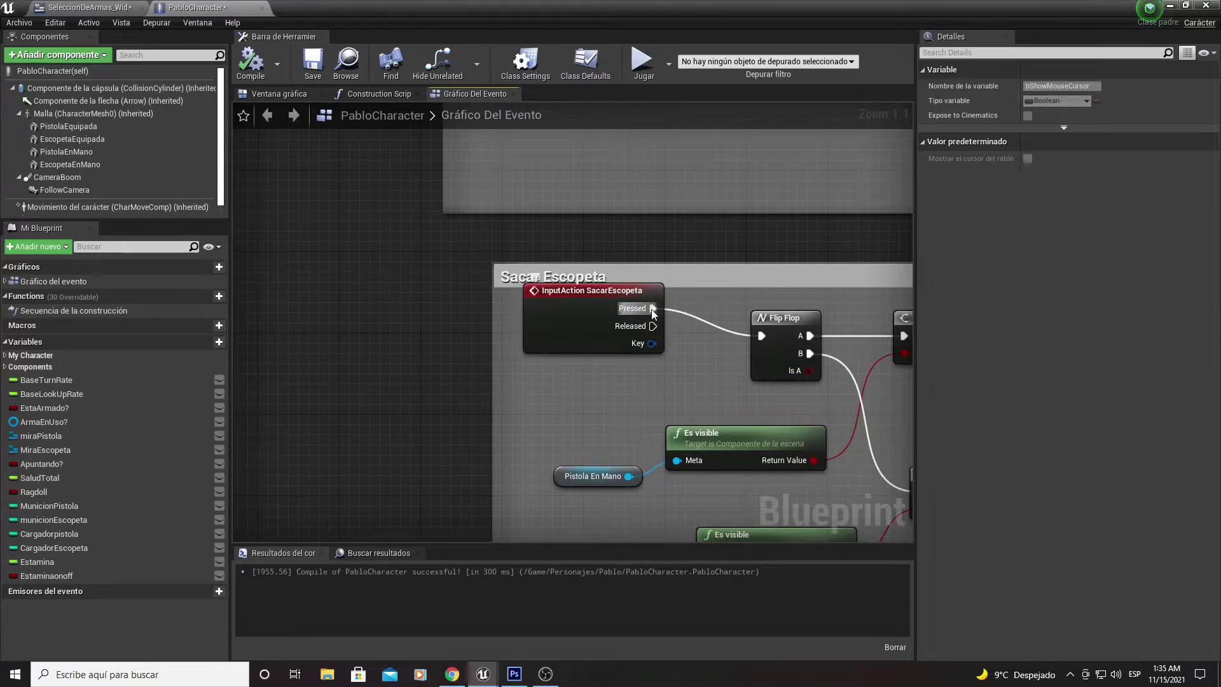
alt+click(653, 311)
drag(644, 317, 460, 261)
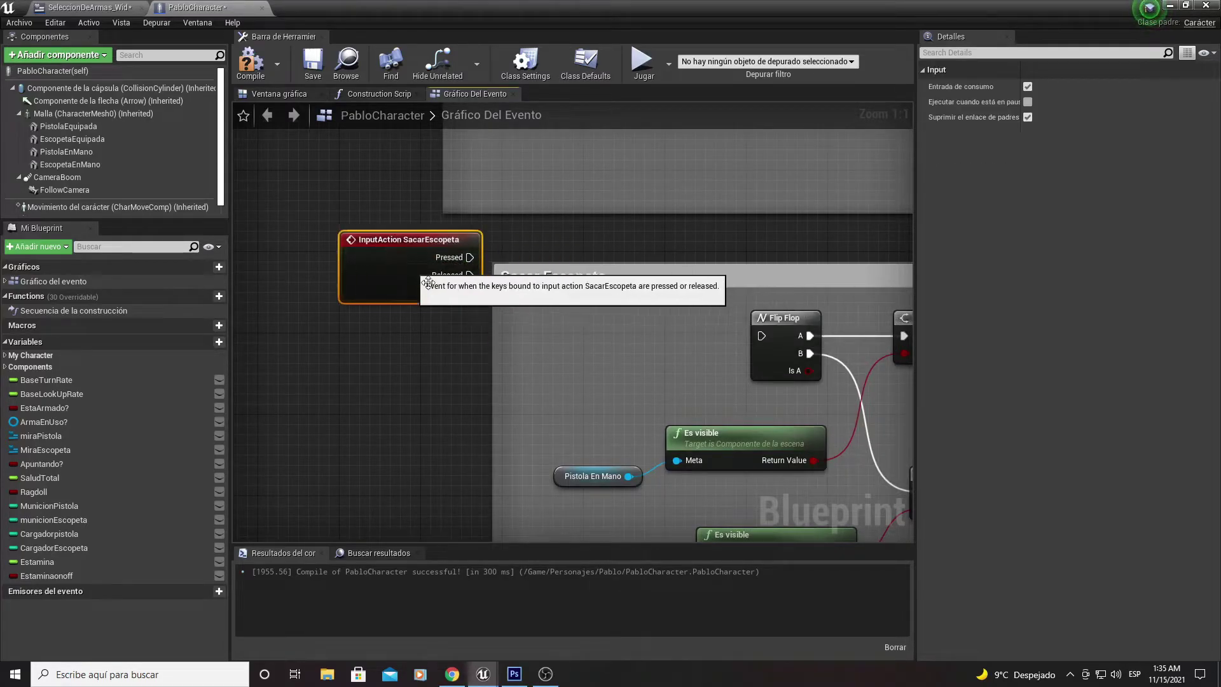
right_drag(505, 366, 533, 302)
- Add a custom event named sacarescopeta and wire it into the Sacar Escopeta Flip Flop
right_click(507, 323)
text(suct)
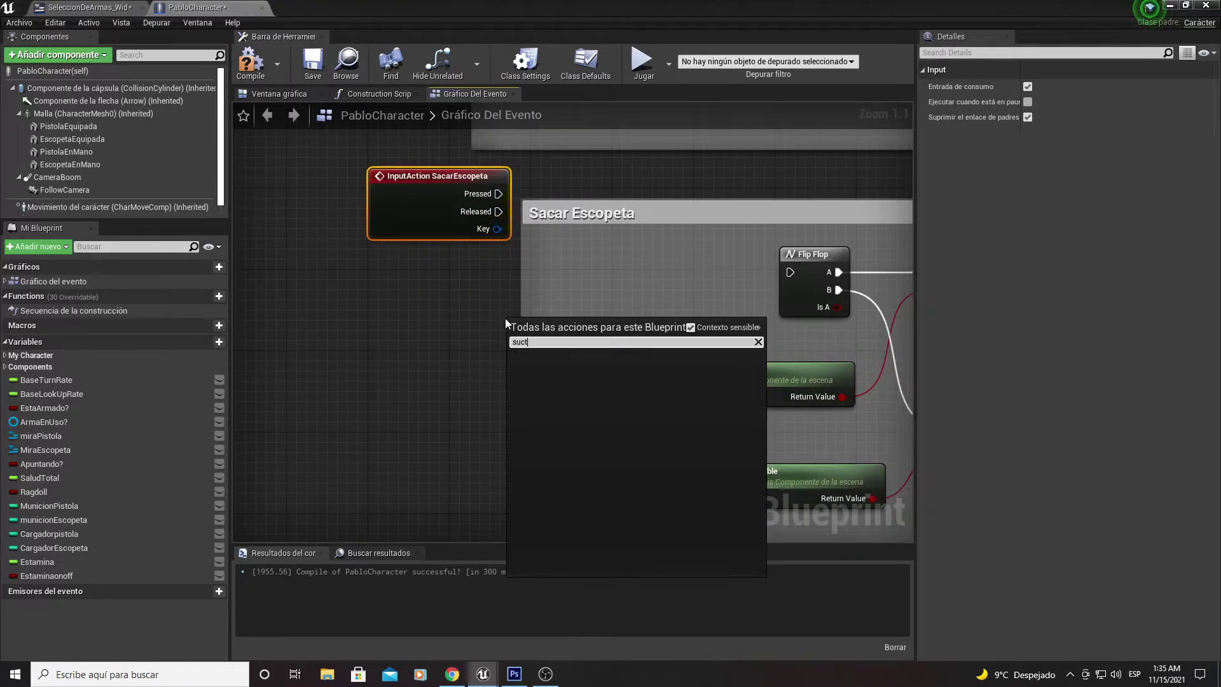
key(BackSpace)
key(BackSpace)
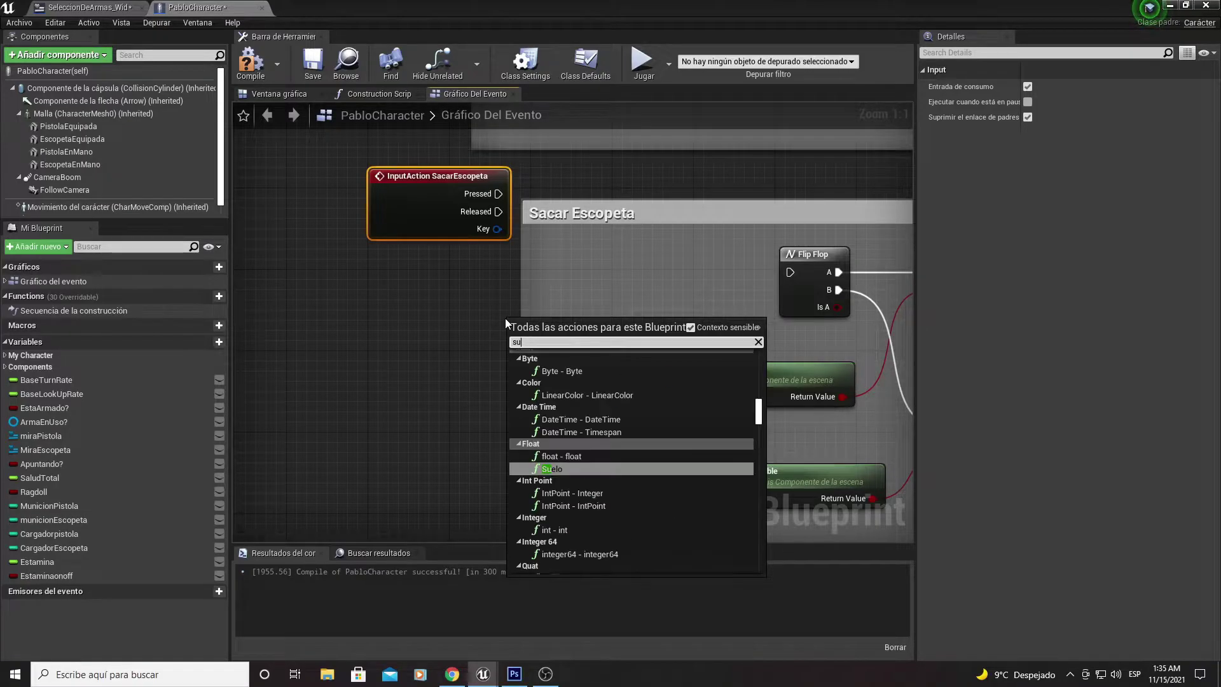
text(st)
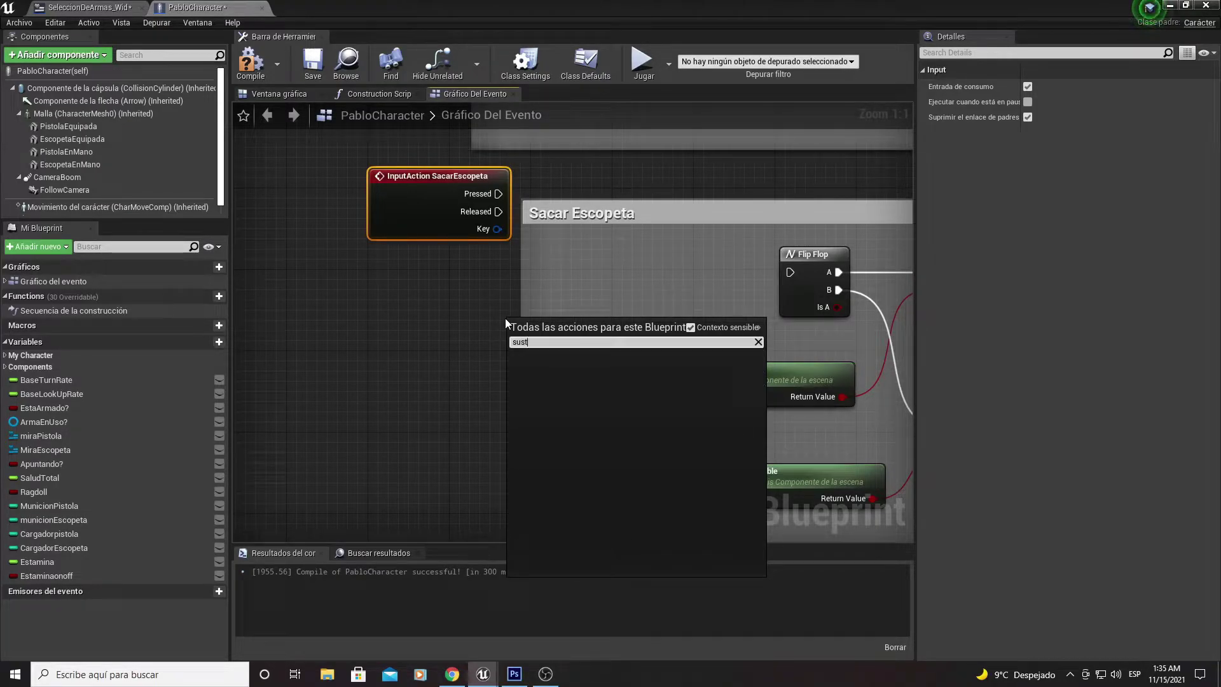
key(BackSpace)
key(BackSpace)
key(BackSpace)
key(BackSpace)
text(custom)
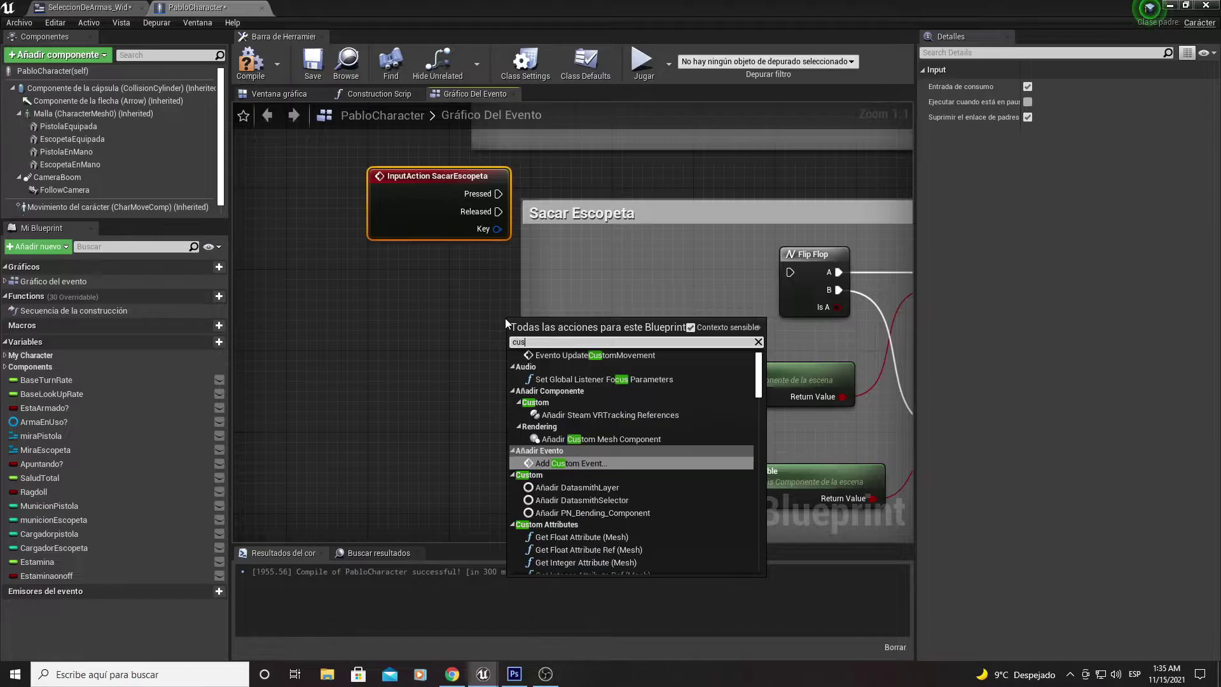
key(Return)
text(sacarescopeta)
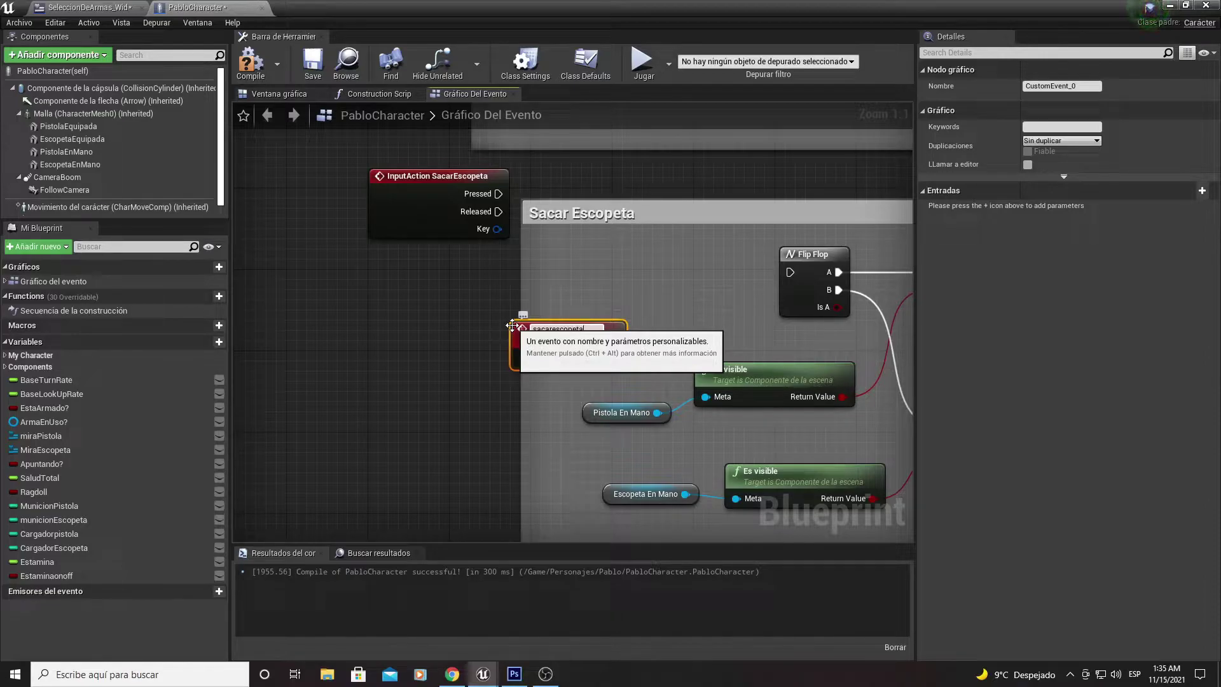
key(Return)
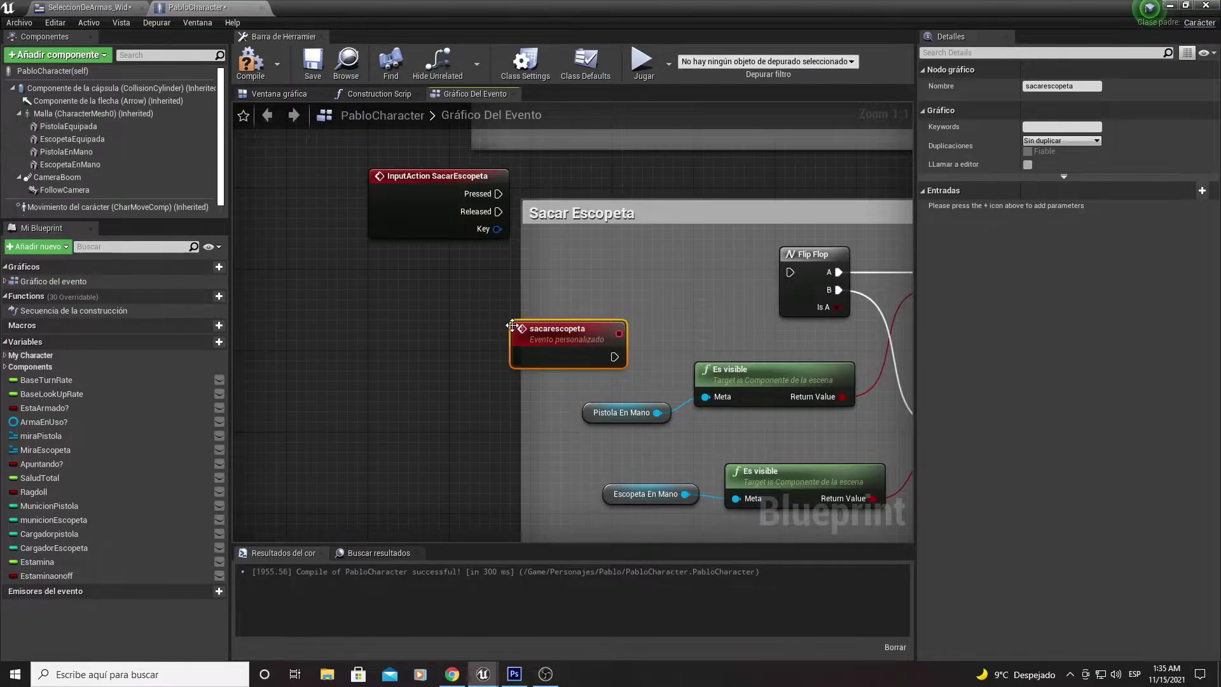
mouse_move(551, 339)
mouse_down()
mouse_move(602, 279)
mouse_move(790, 282)
mouse_up()
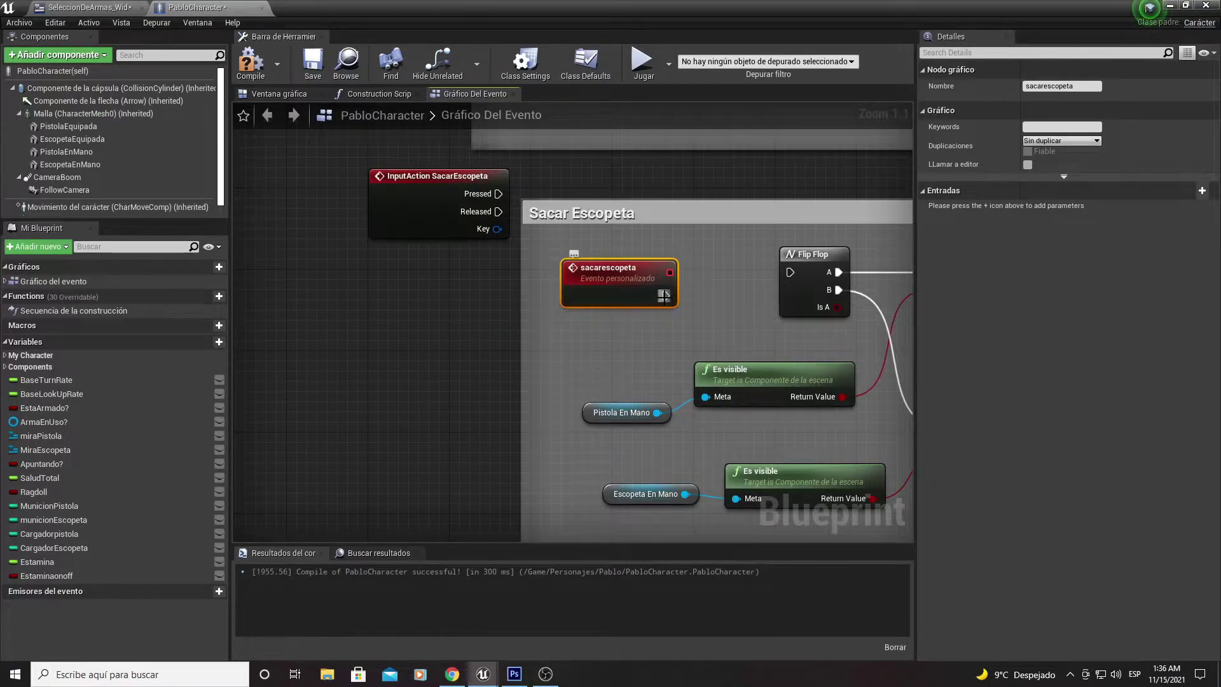
drag(636, 283, 646, 262)
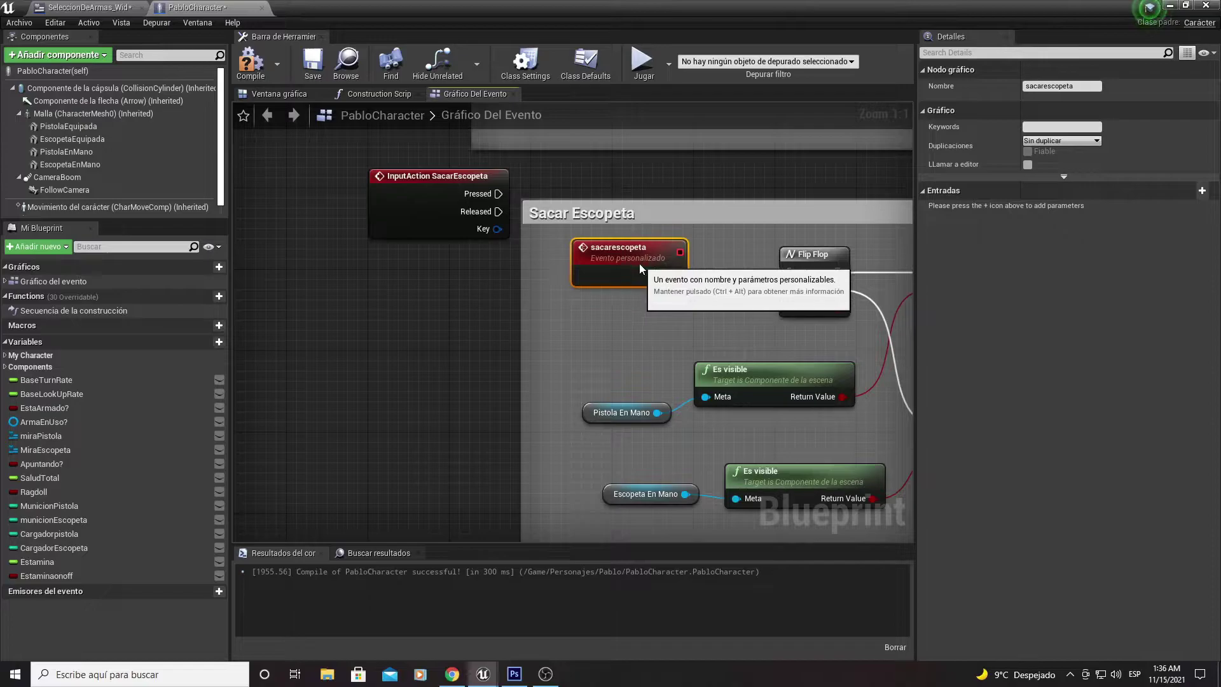
- Compile PabloCharacter and return to the SeleccionDeArmas widget blueprint
right_drag(713, 257, 638, 265)
click(251, 62)
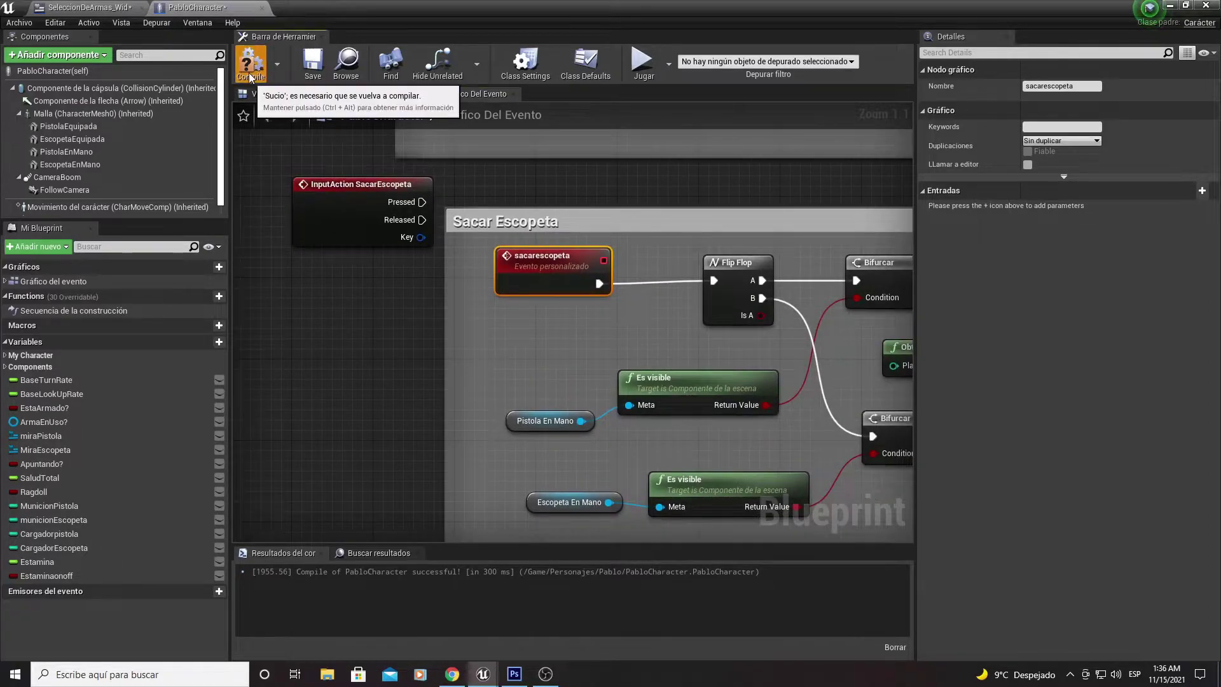
click(1170, 6)
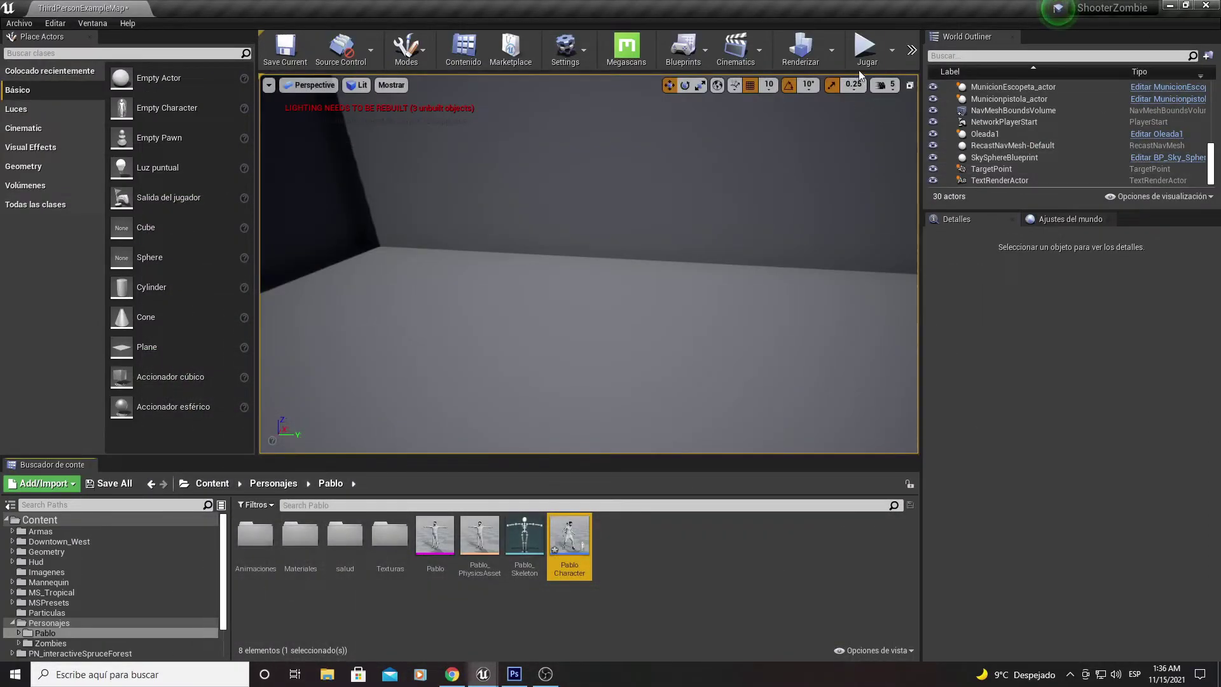
mouse_move(485, 677)
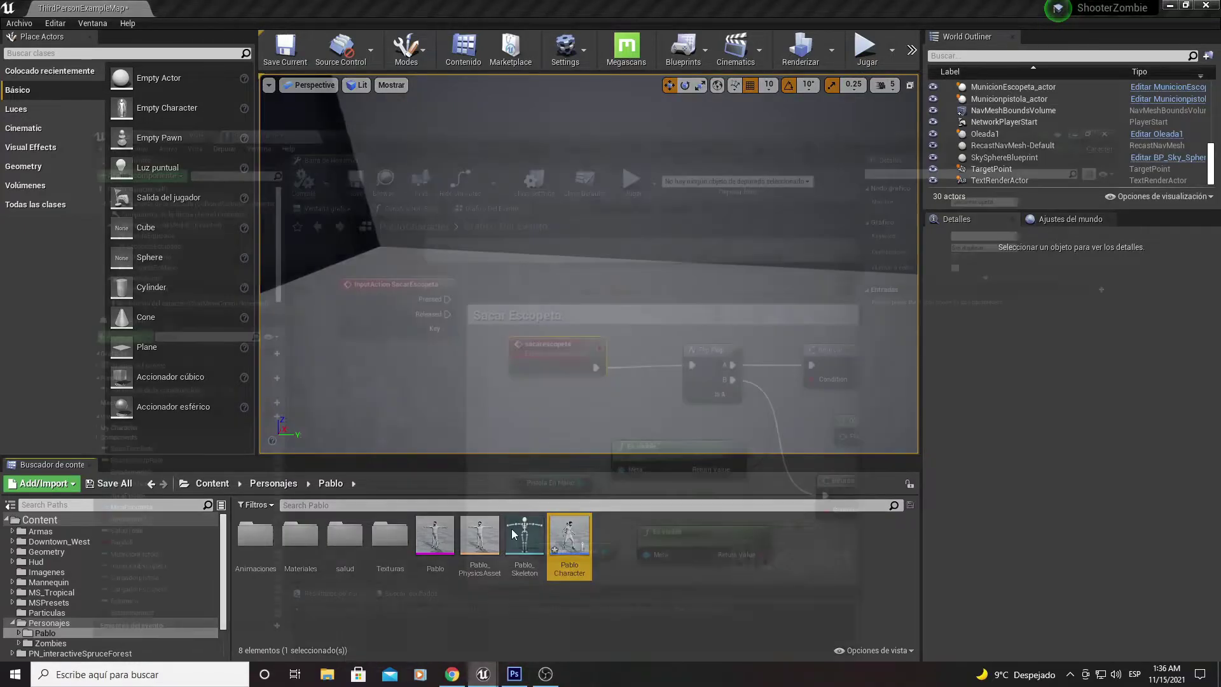
click(551, 621)
- Call Sacarescopeta from As Pablo Character on BotonEscopeta's cast node
right_drag(702, 348, 661, 412)
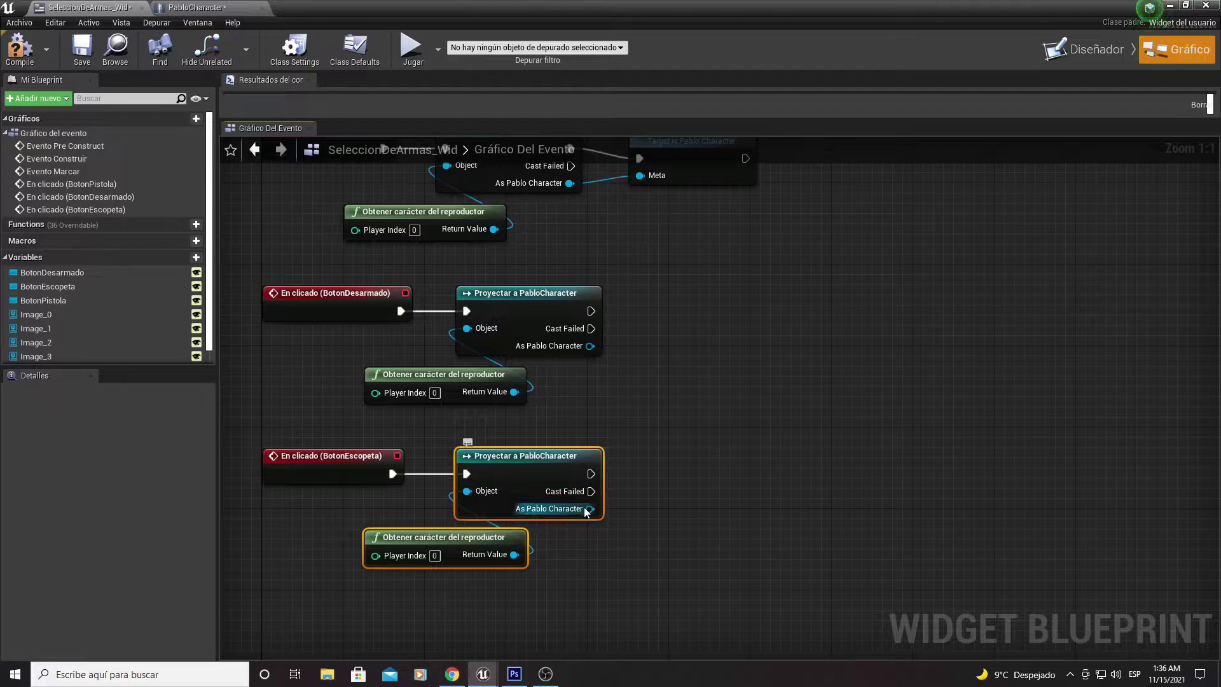
drag(585, 509, 688, 509)
text(s)
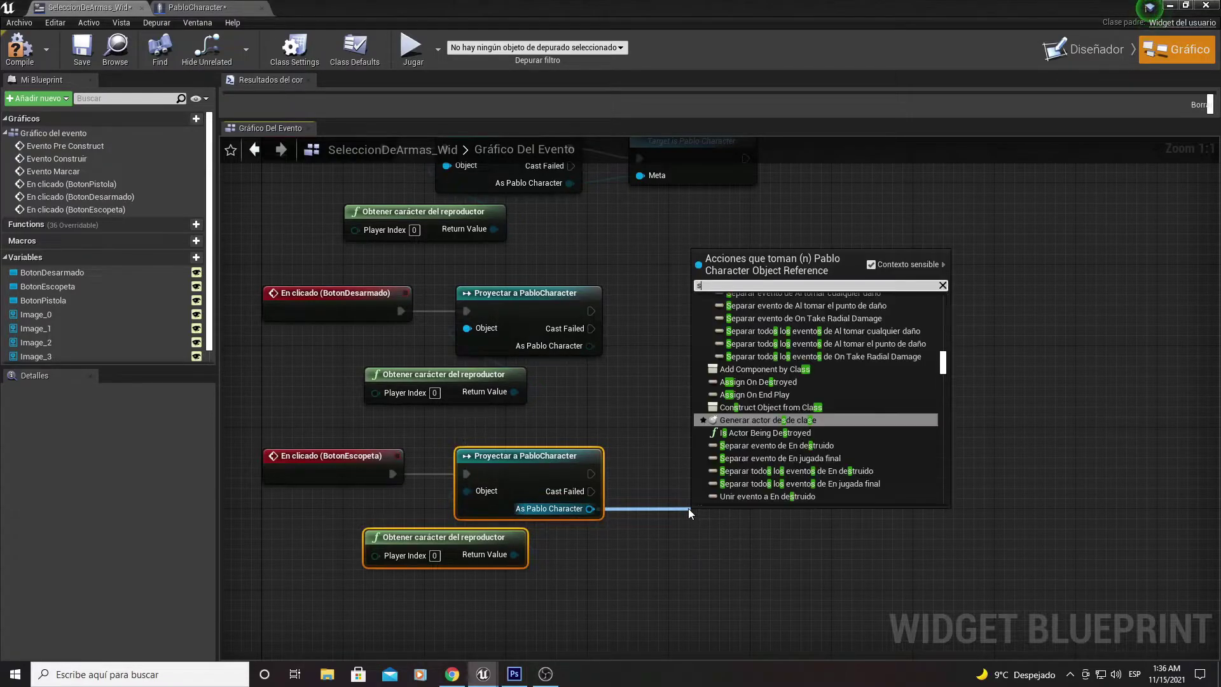
text(acar)
key(Down)
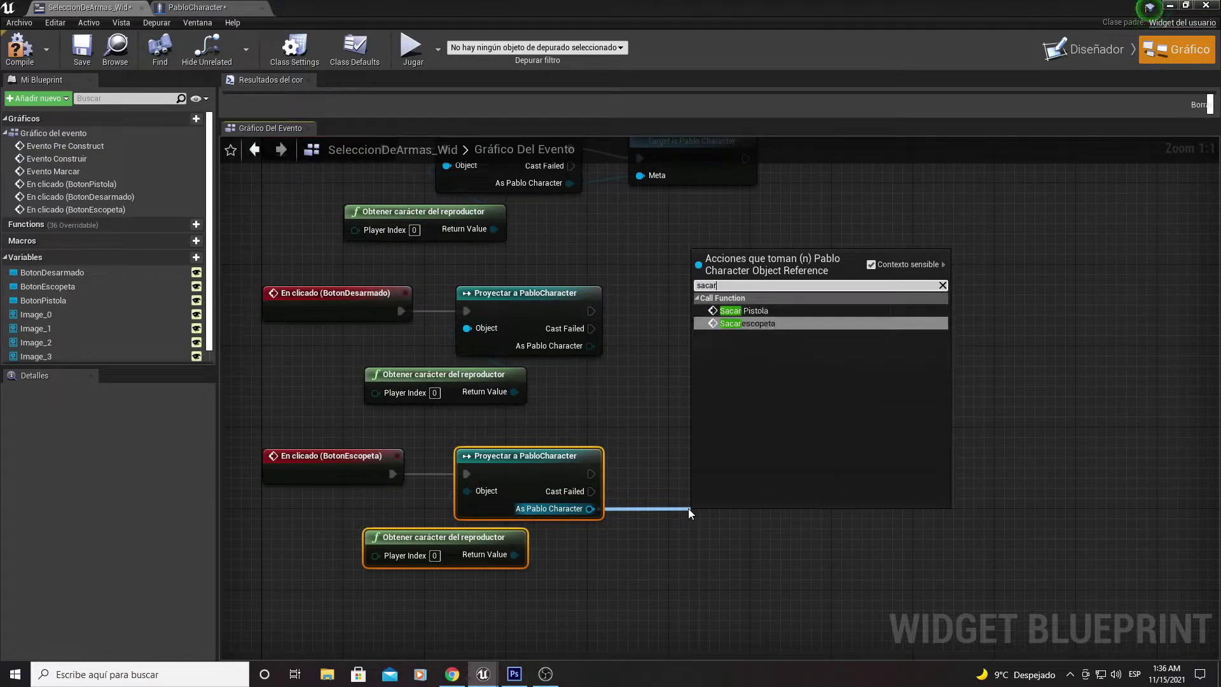
key(Return)
drag(717, 522, 690, 457)
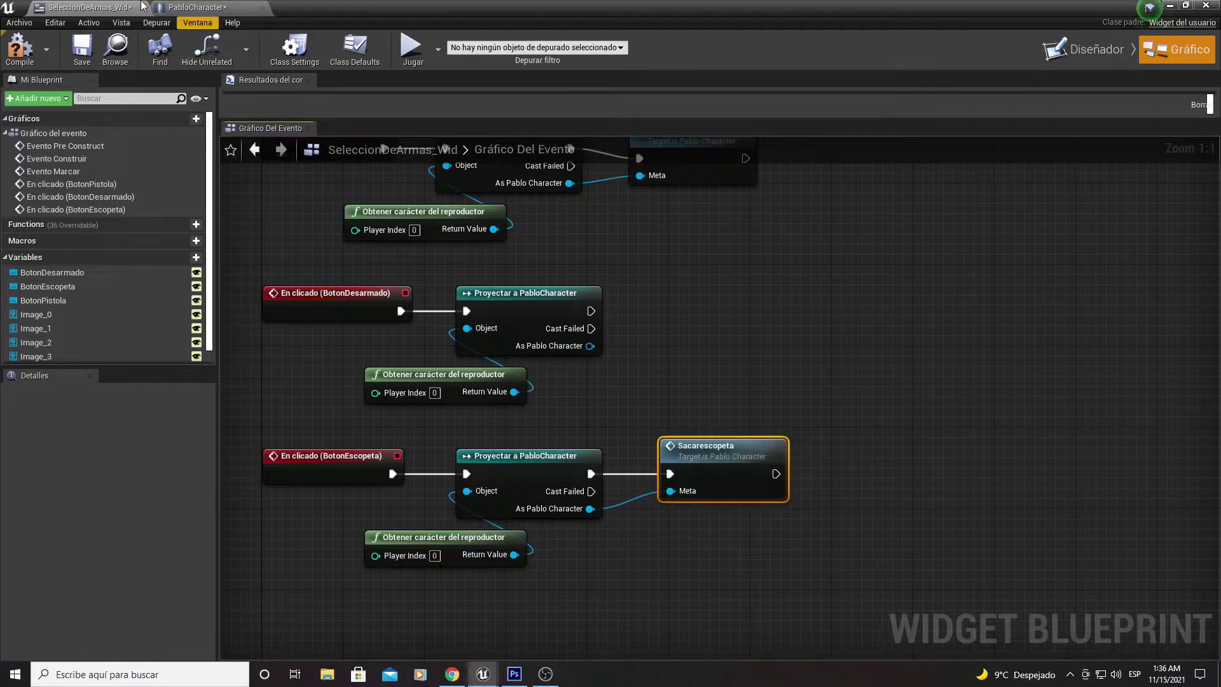
click(1170, 5)
- Playtest opening the weapon wheel with Tab and equipping the pistol, then reopen SeleccionDeArmas_Wid
click(868, 50)
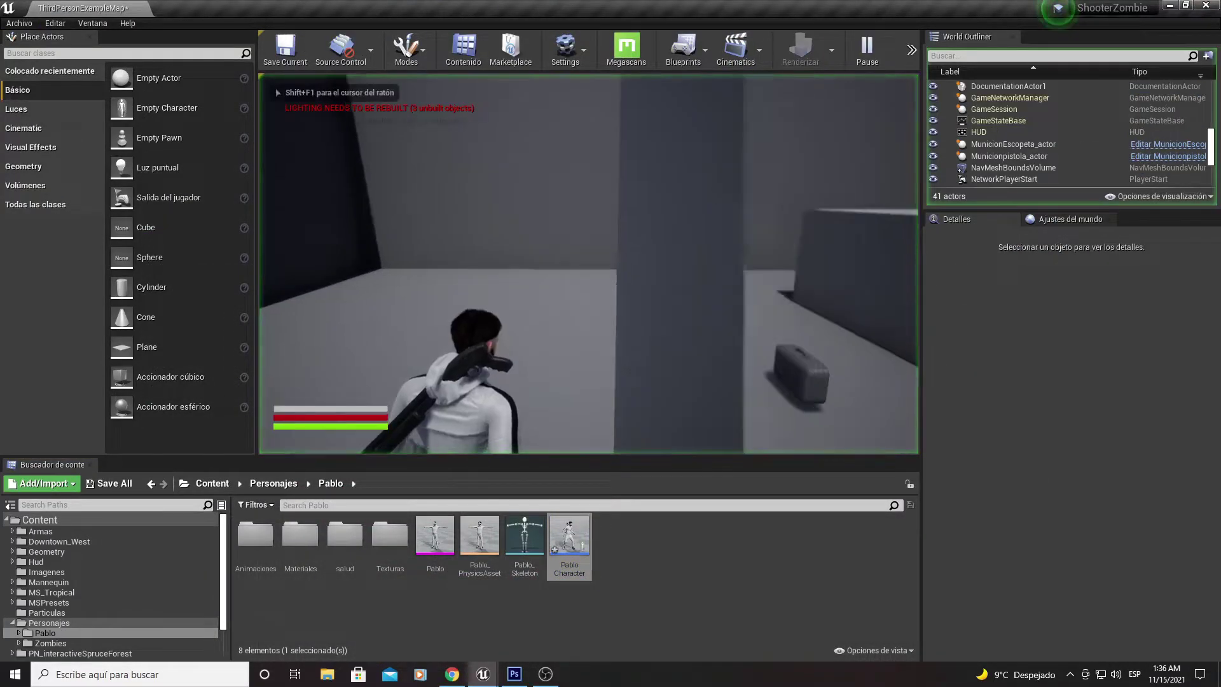
key(w)
key(Tab)
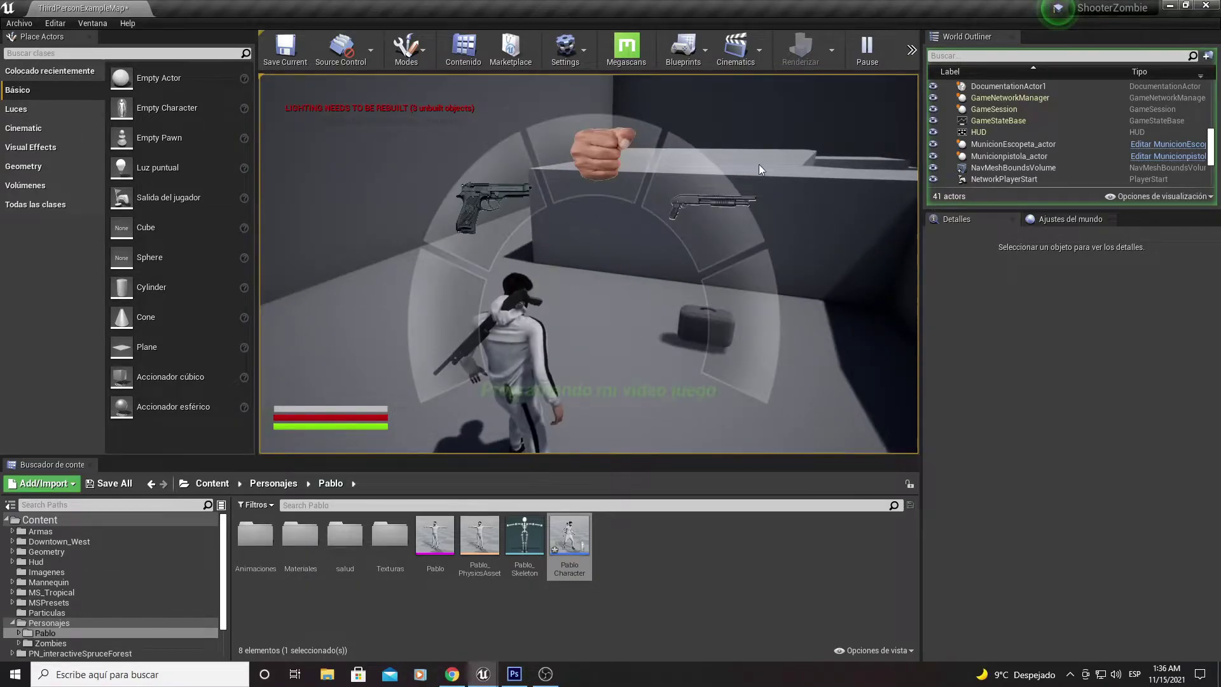
click(490, 207)
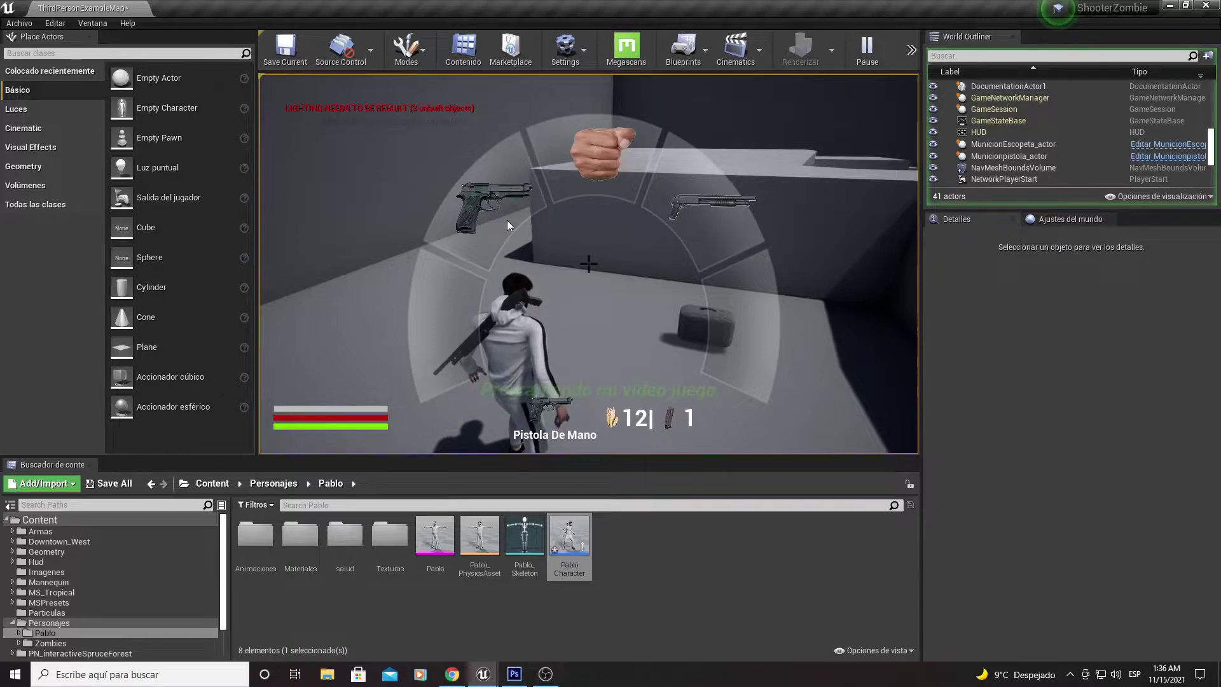
key(Escape)
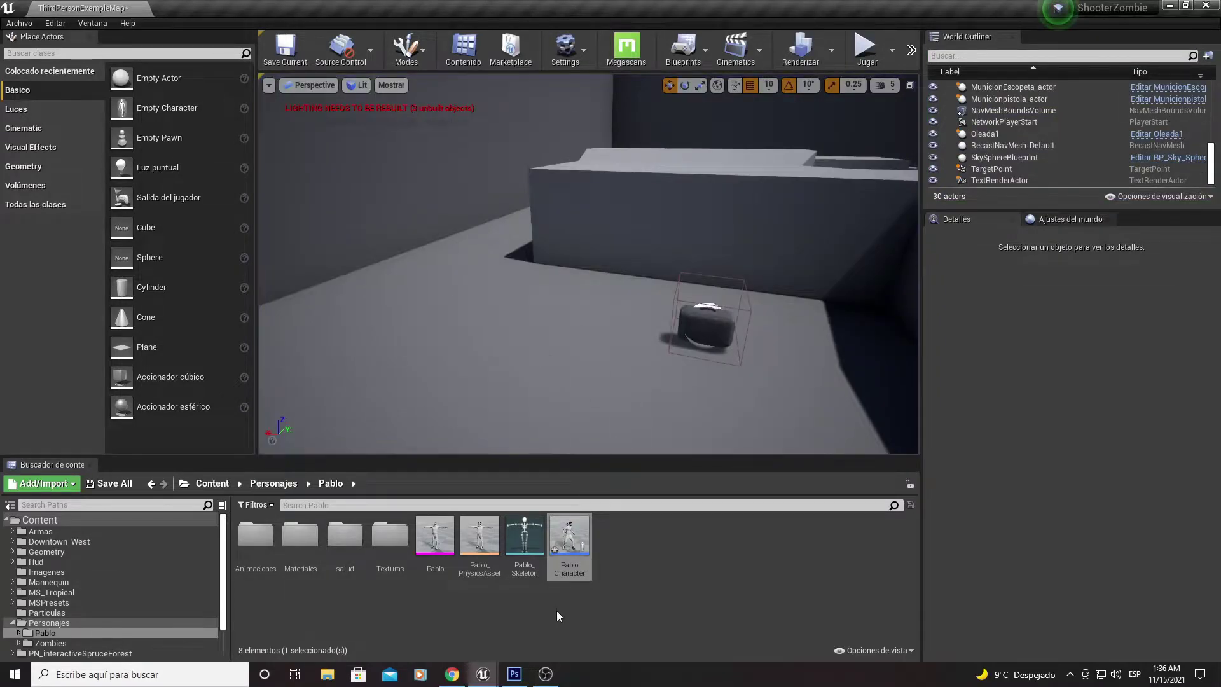
mouse_move(503, 669)
click(551, 620)
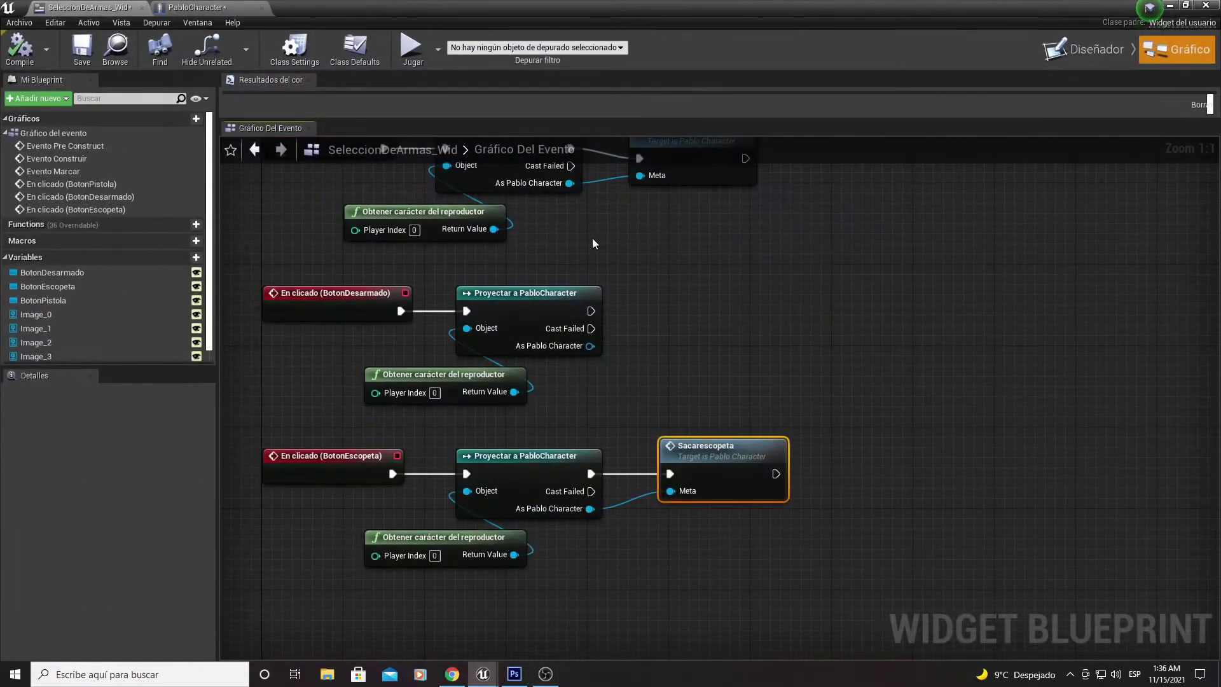
- Chain Remove from Parent after Sacar Pistola and compile the widget blueprint
mouse_move(593, 238)
right_down()
mouse_move(830, 303)
mouse_move(785, 462)
right_up()
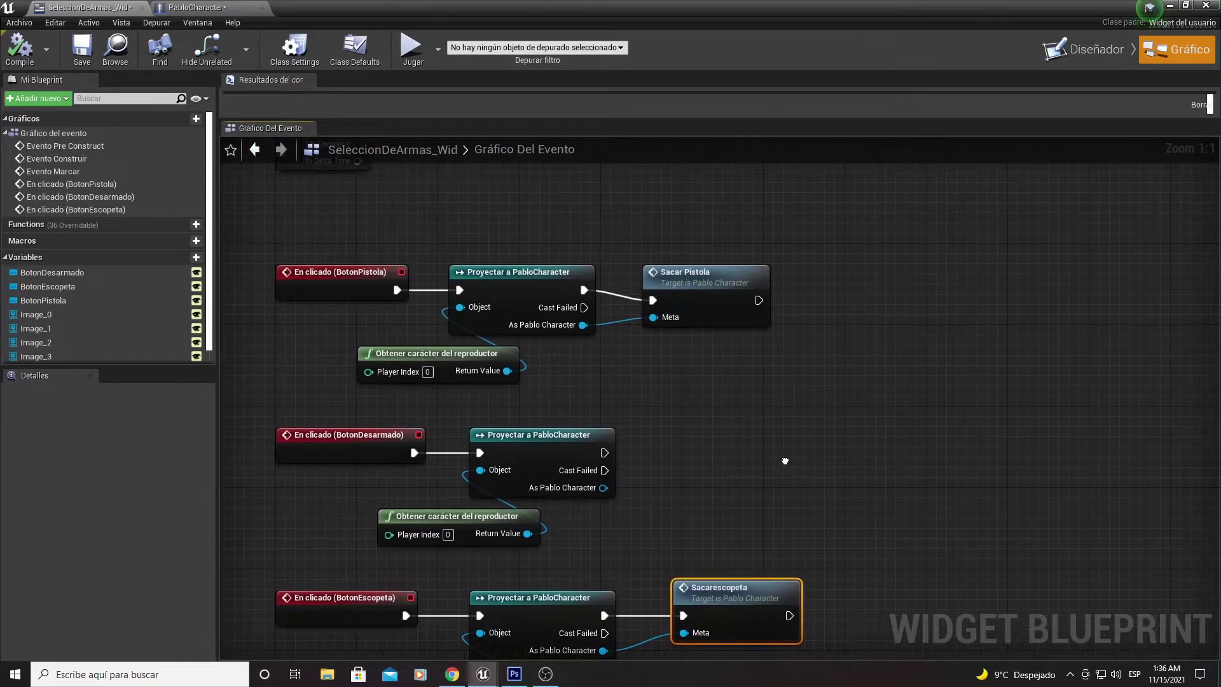
drag(329, 214, 669, 360)
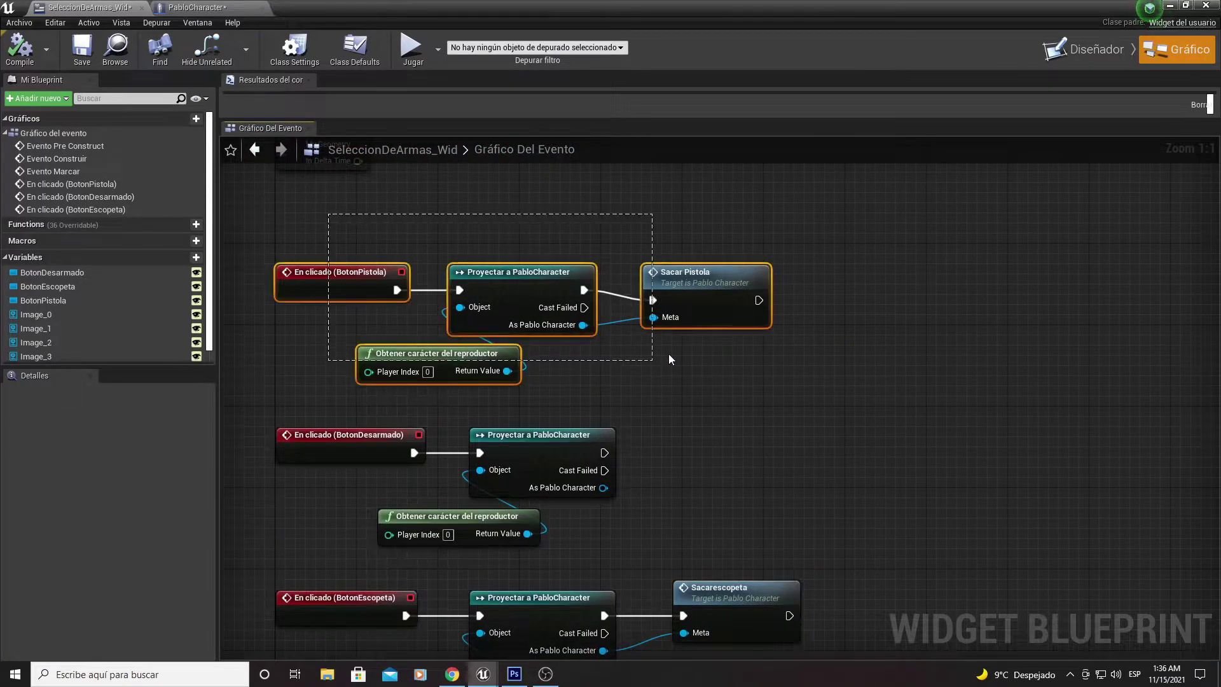
right_drag(715, 348, 589, 334)
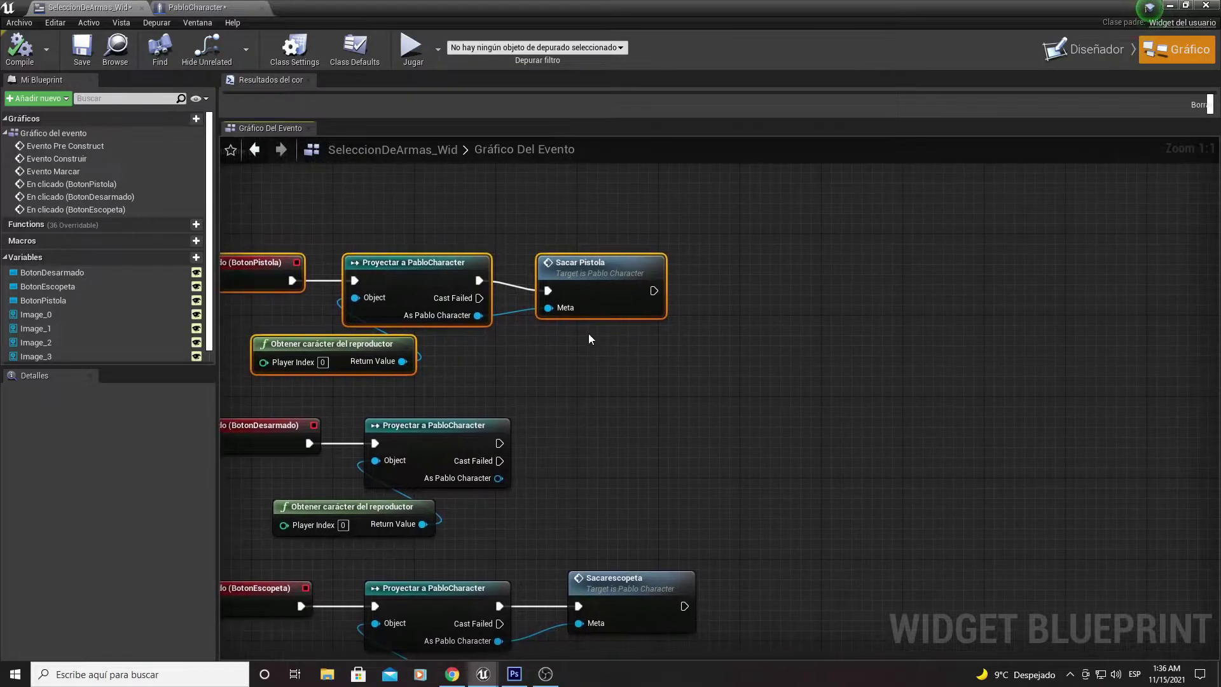
drag(653, 291, 751, 299)
text(remo)
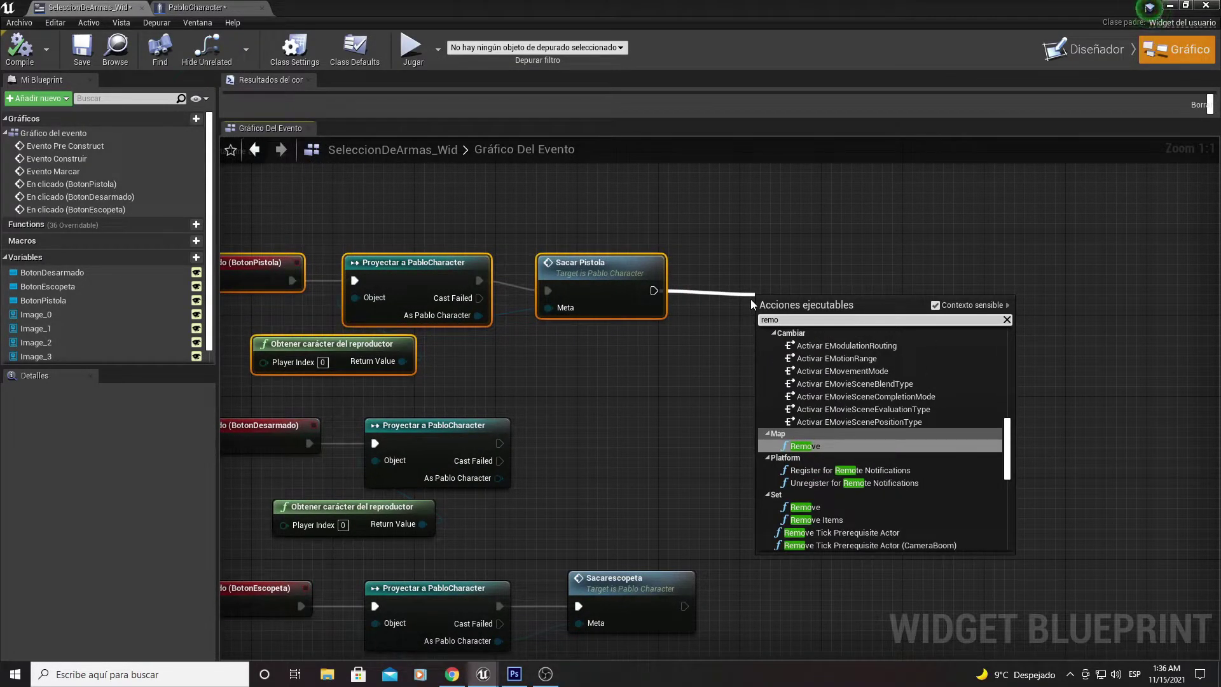
text(ve)
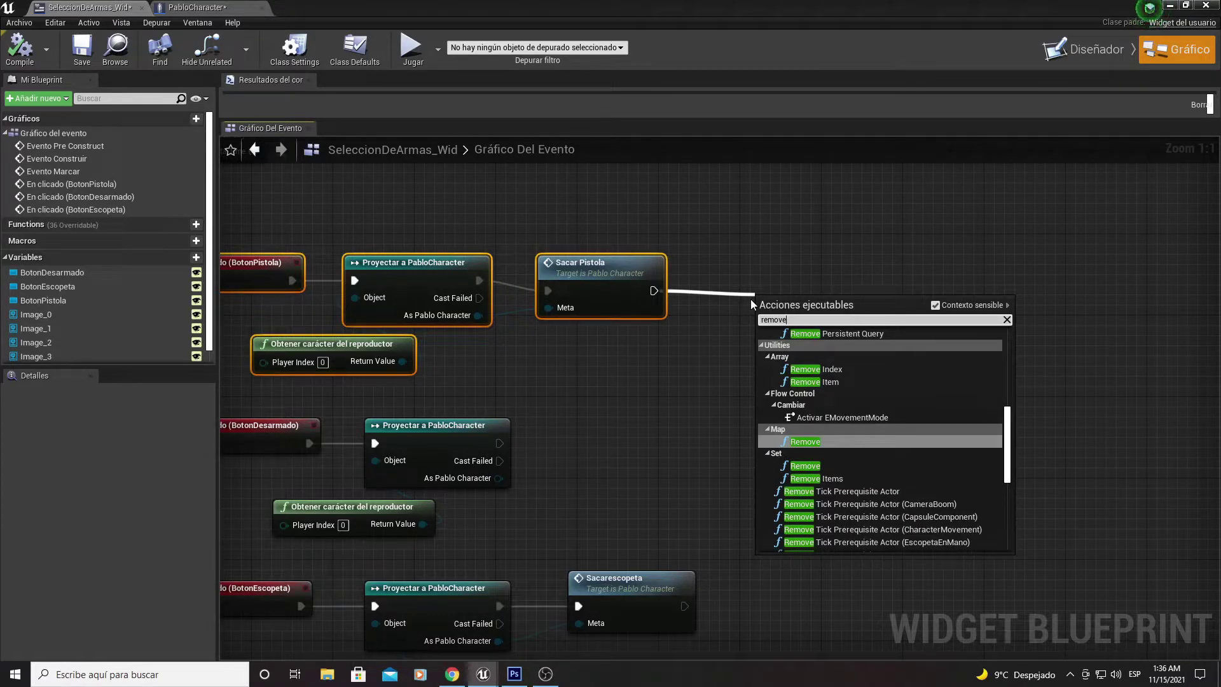
text( from)
key(Return)
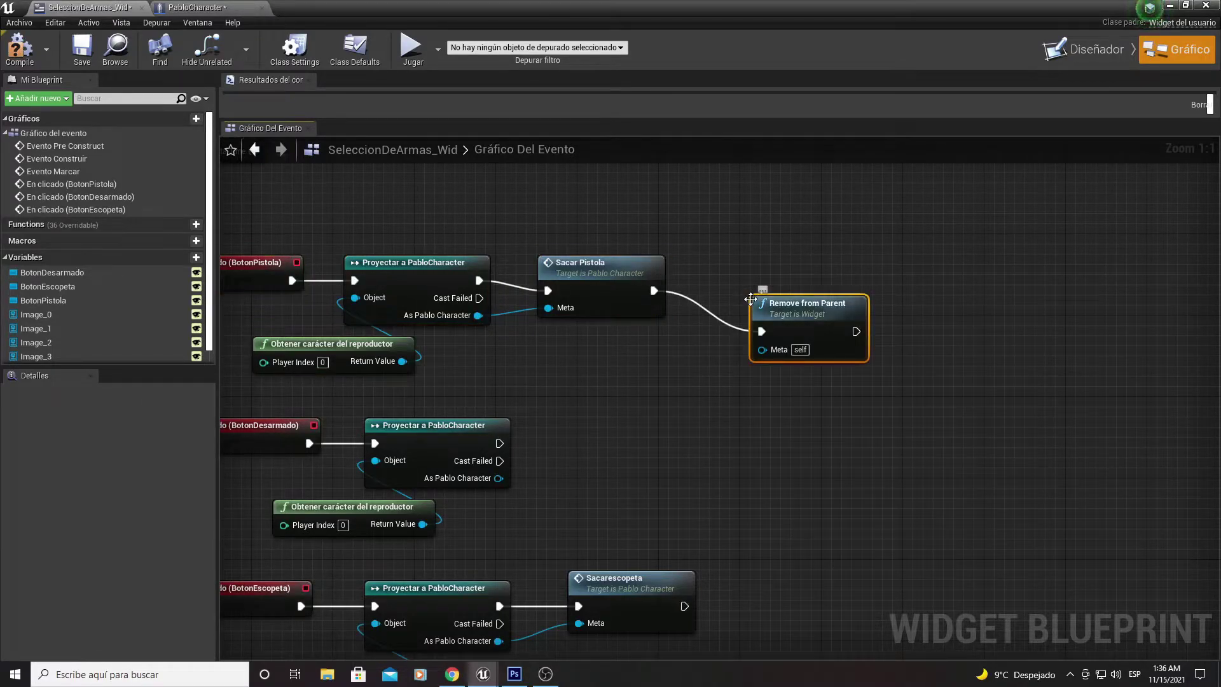
drag(751, 299, 720, 259)
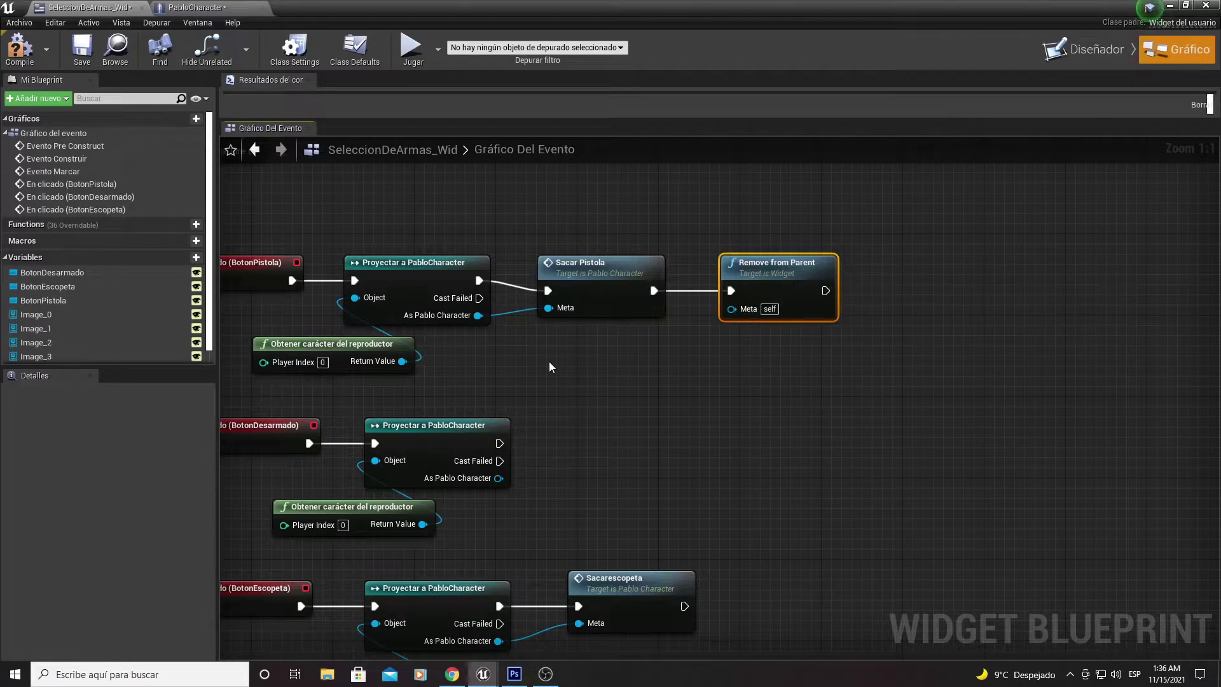
right_drag(551, 367, 638, 354)
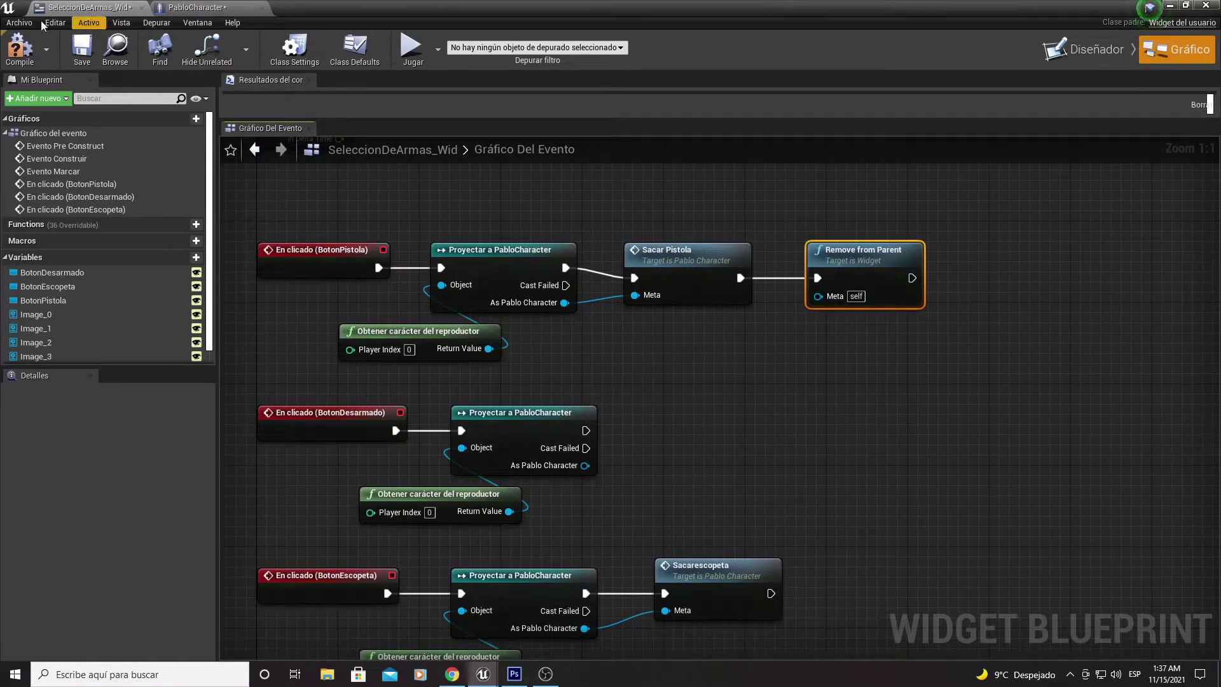
click(14, 49)
- Playtest choosing the pistol from the wheel, stop, and reopen SeleccionDeArmas_Wid
click(1172, 6)
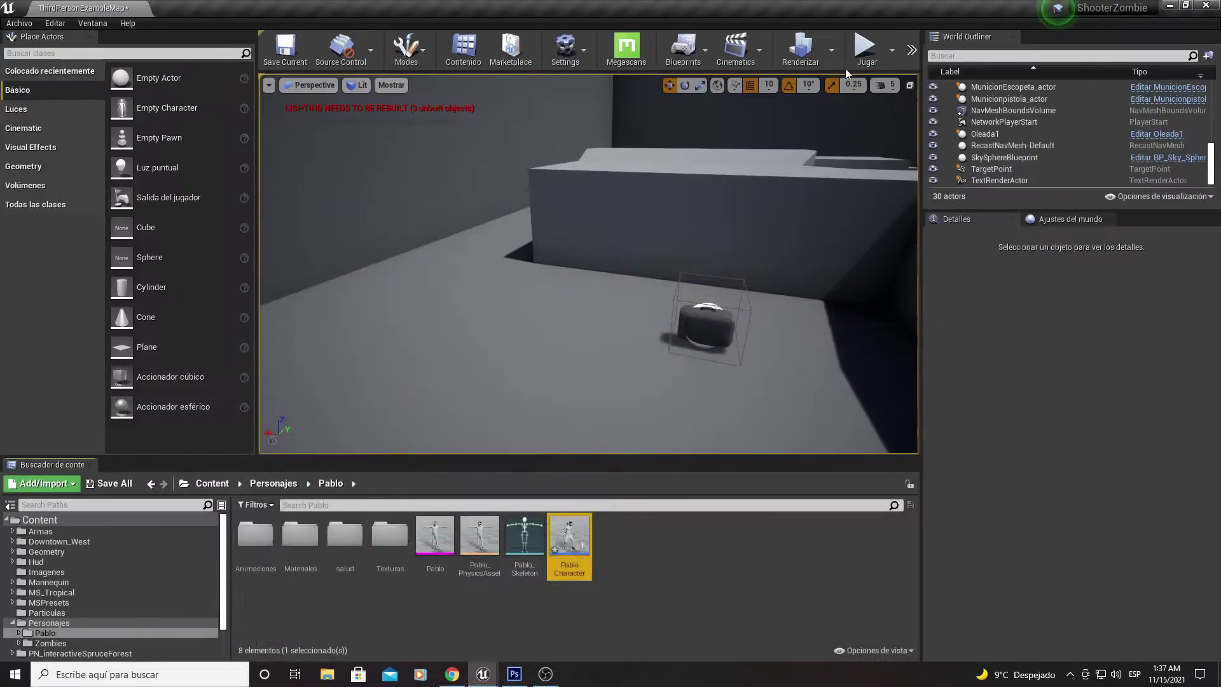
click(867, 49)
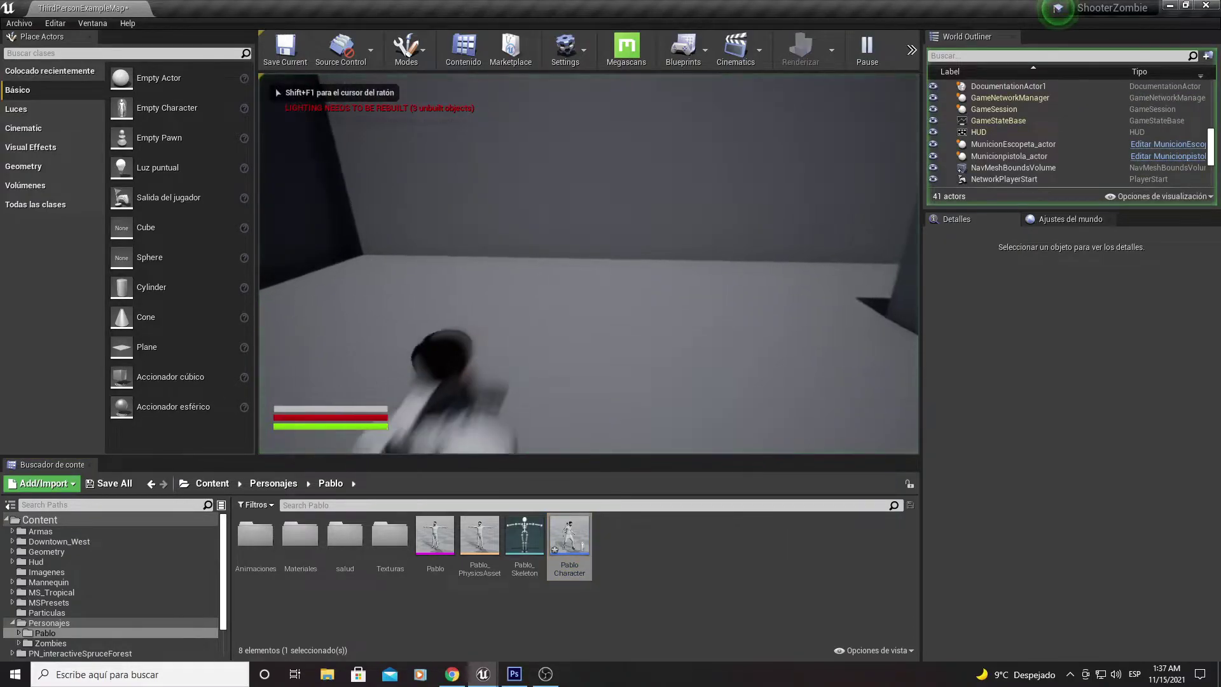
click(276, 88)
click(514, 195)
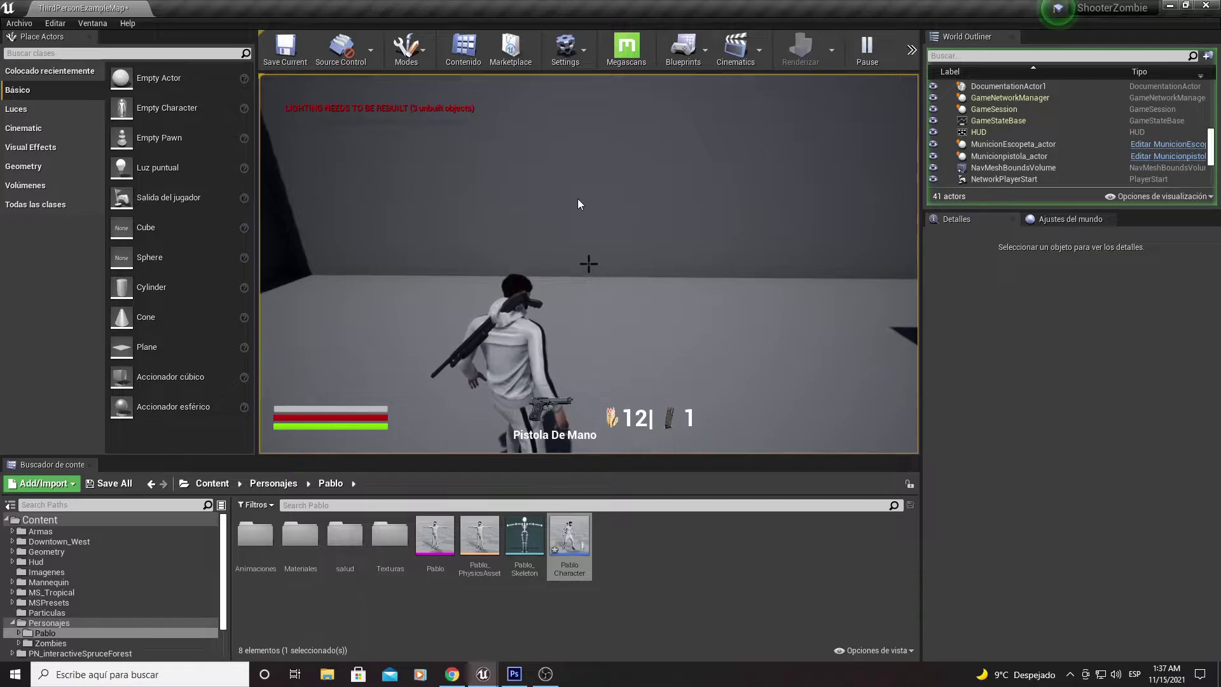
key(Escape)
mouse_move(485, 681)
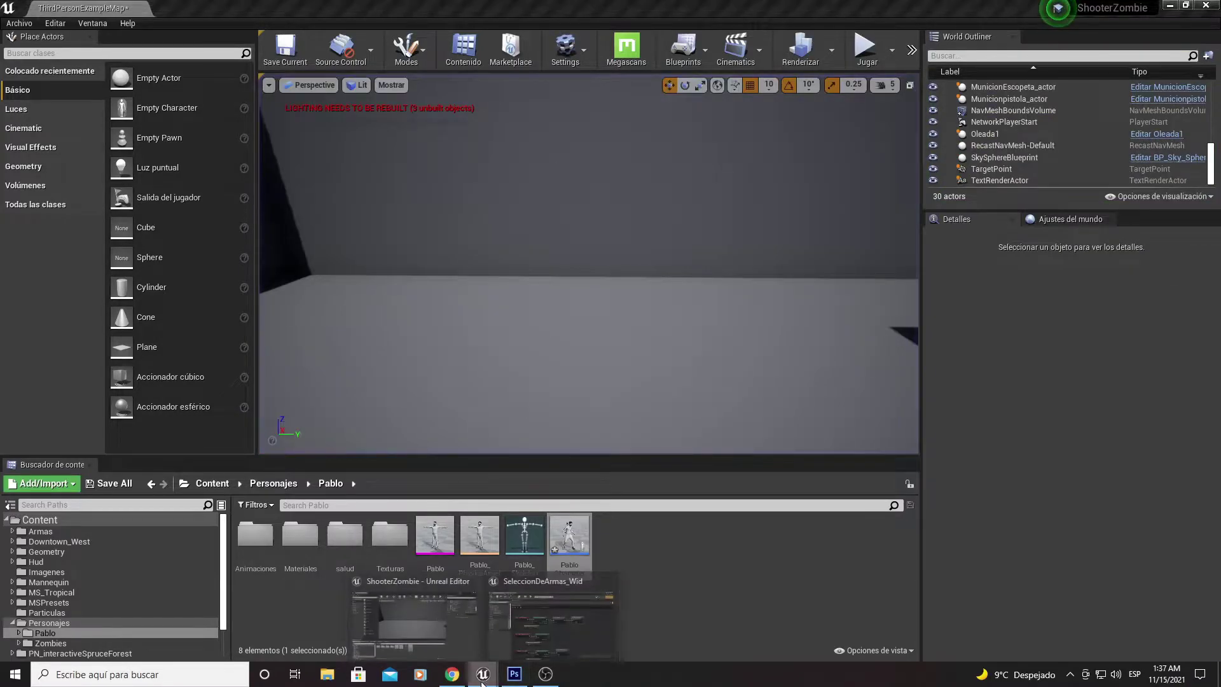
click(549, 610)
right_drag(844, 419, 444, 353)
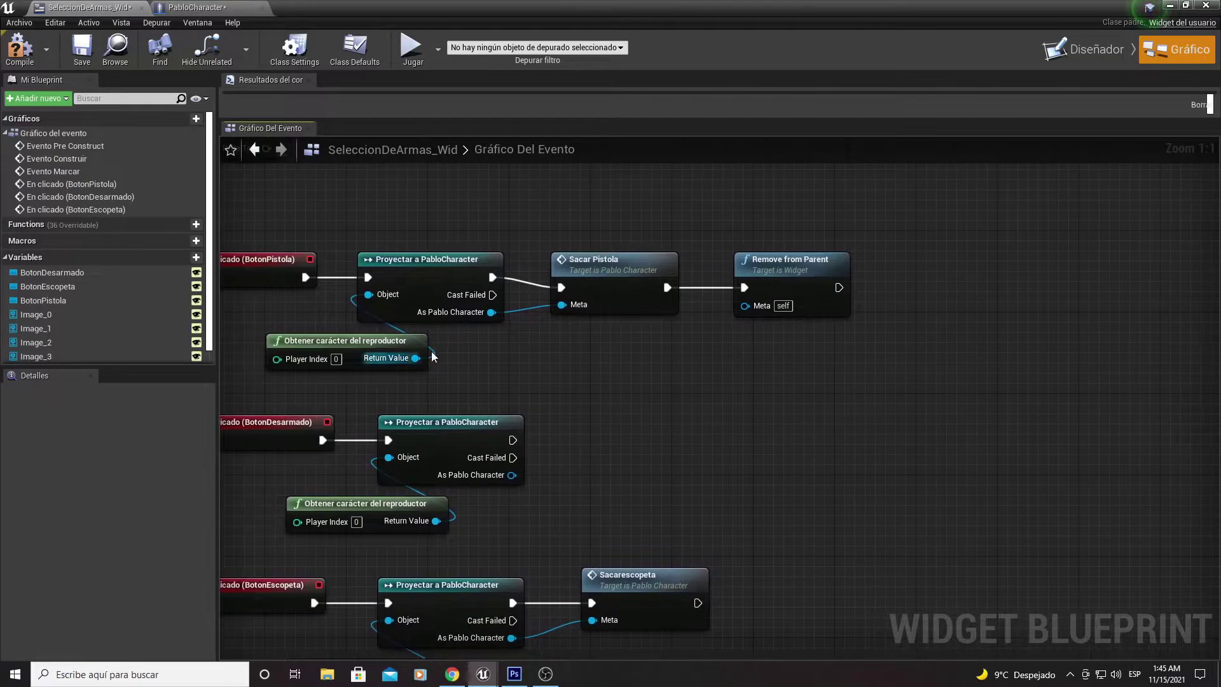
- Add a Get Player Controller node beside the pistol chain
right_drag(717, 376, 552, 368)
right_click(563, 374)
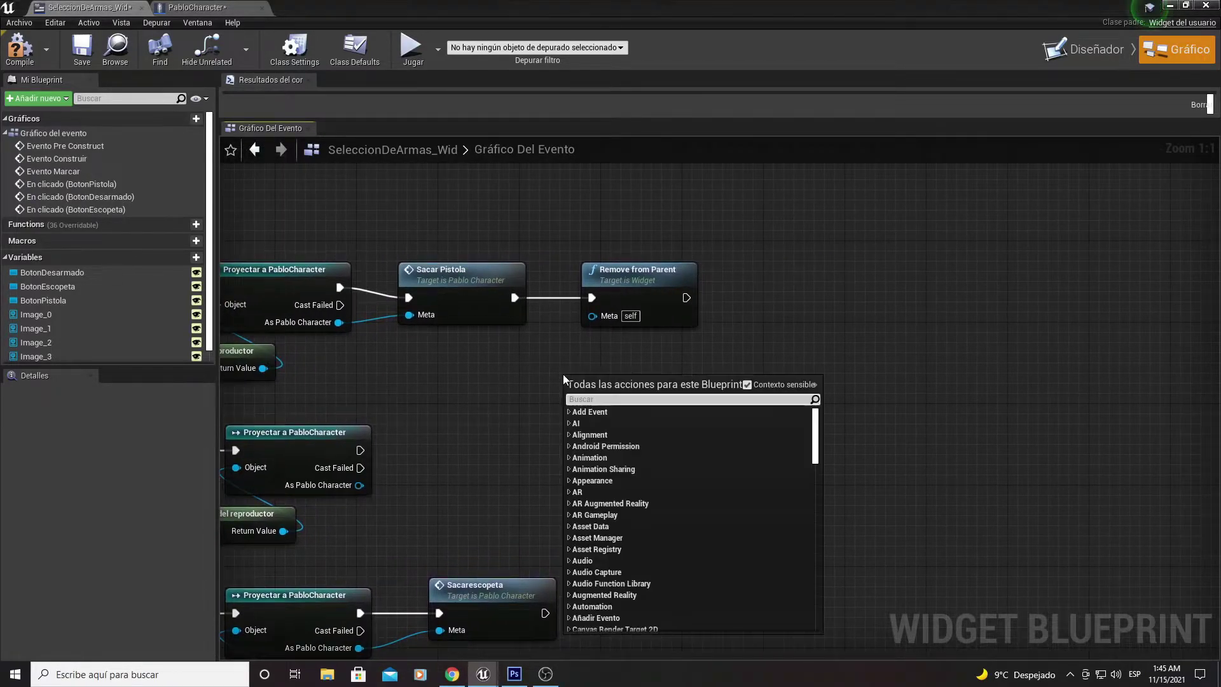
text(obtenr)
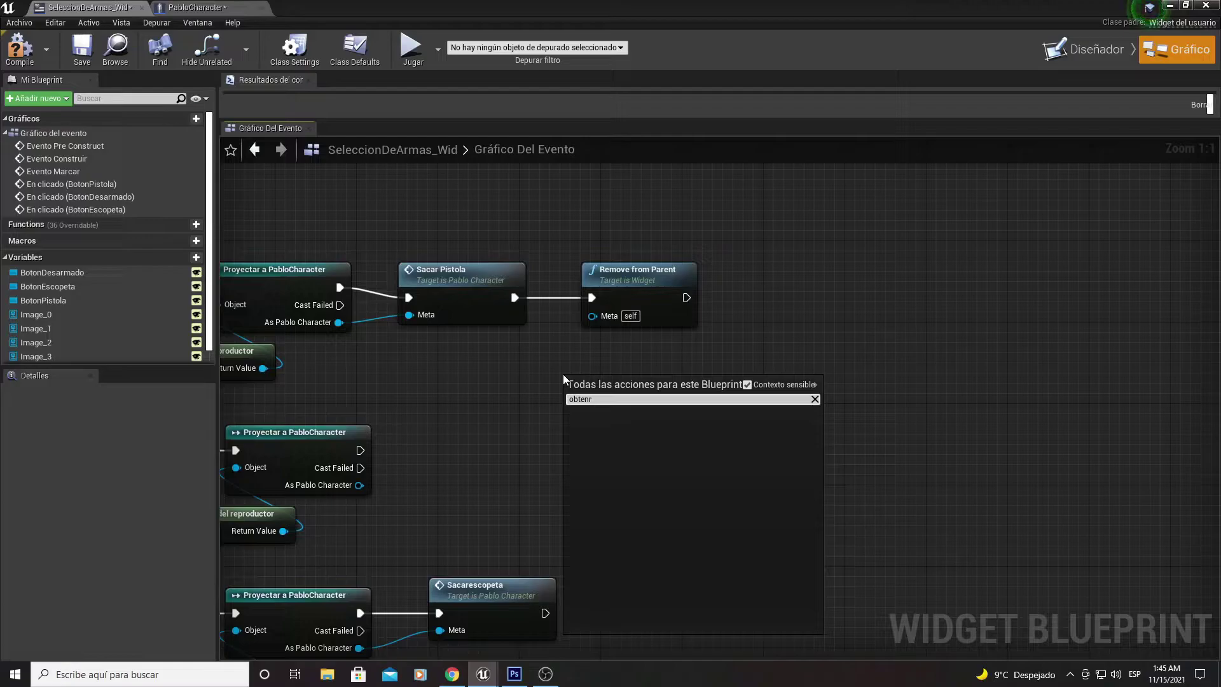
key(BackSpace)
text(err)
key(BackSpace)
key(BackSpace)
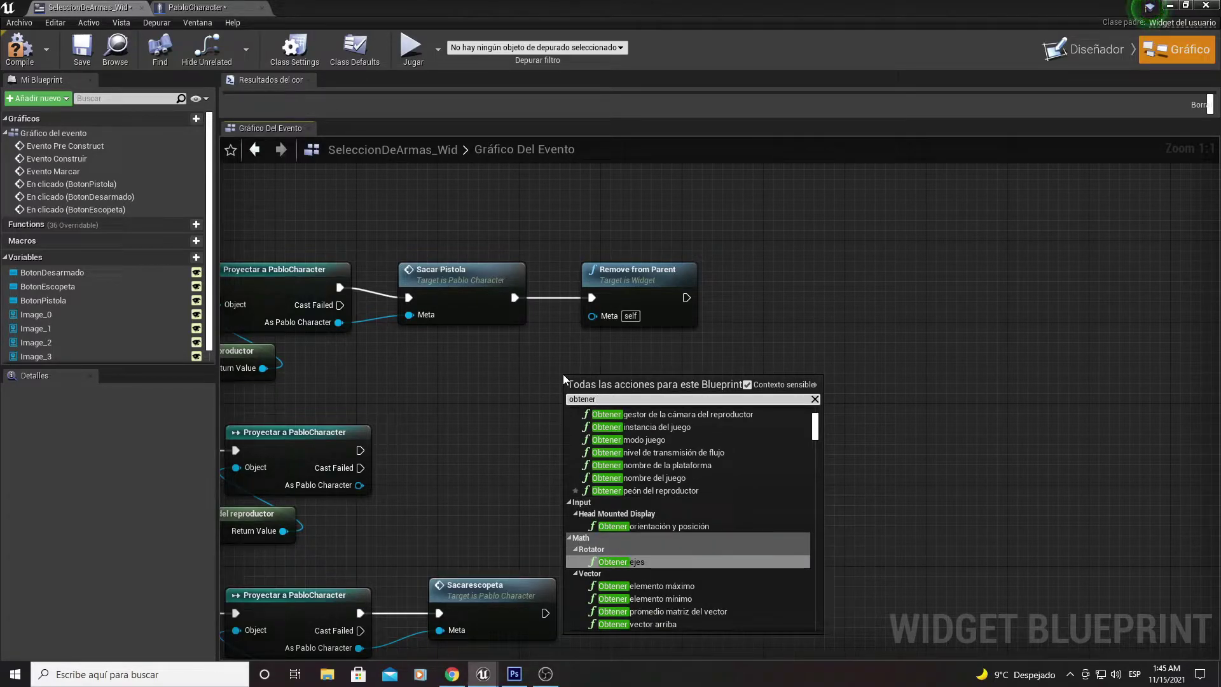
text(contr)
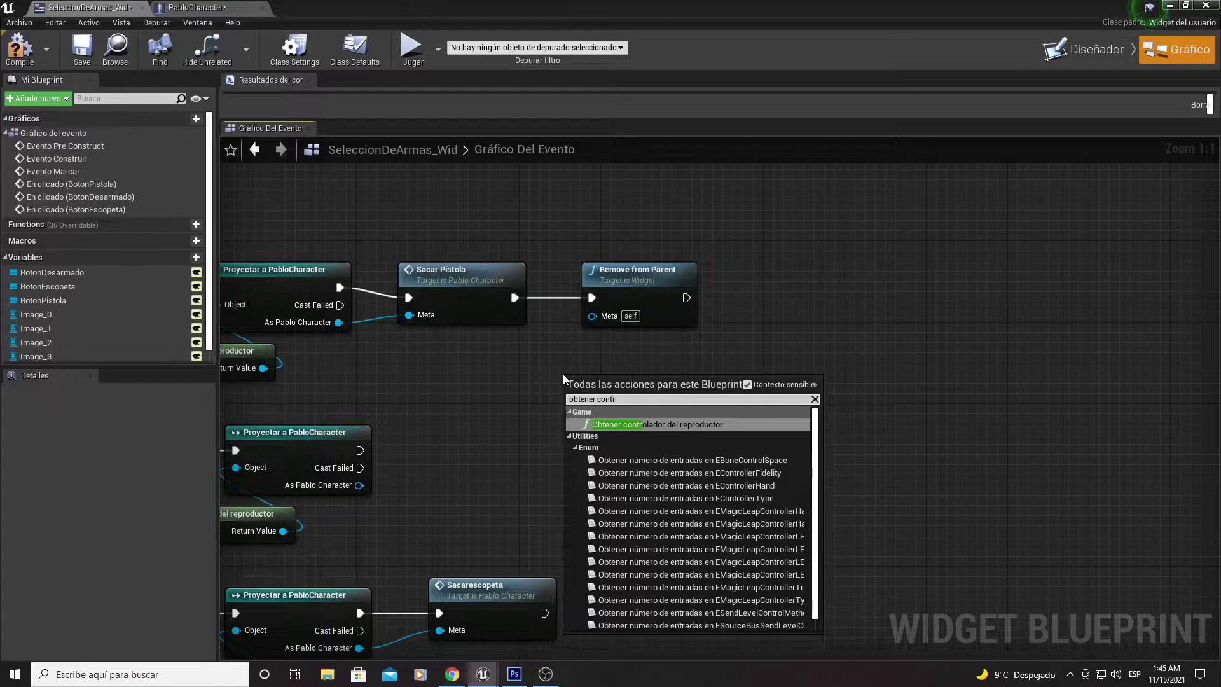
key(Return)
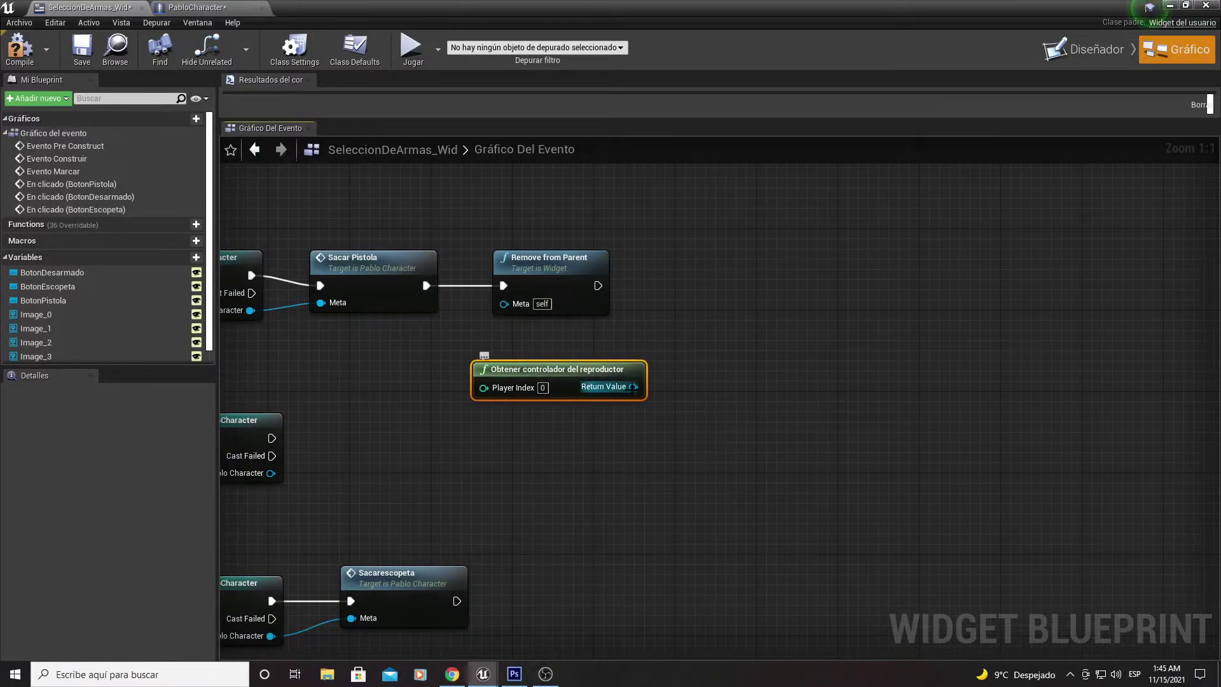
- Run Set Input Mode Game Only on the controller after Remove from Parent
drag(634, 387, 681, 358)
text(setin)
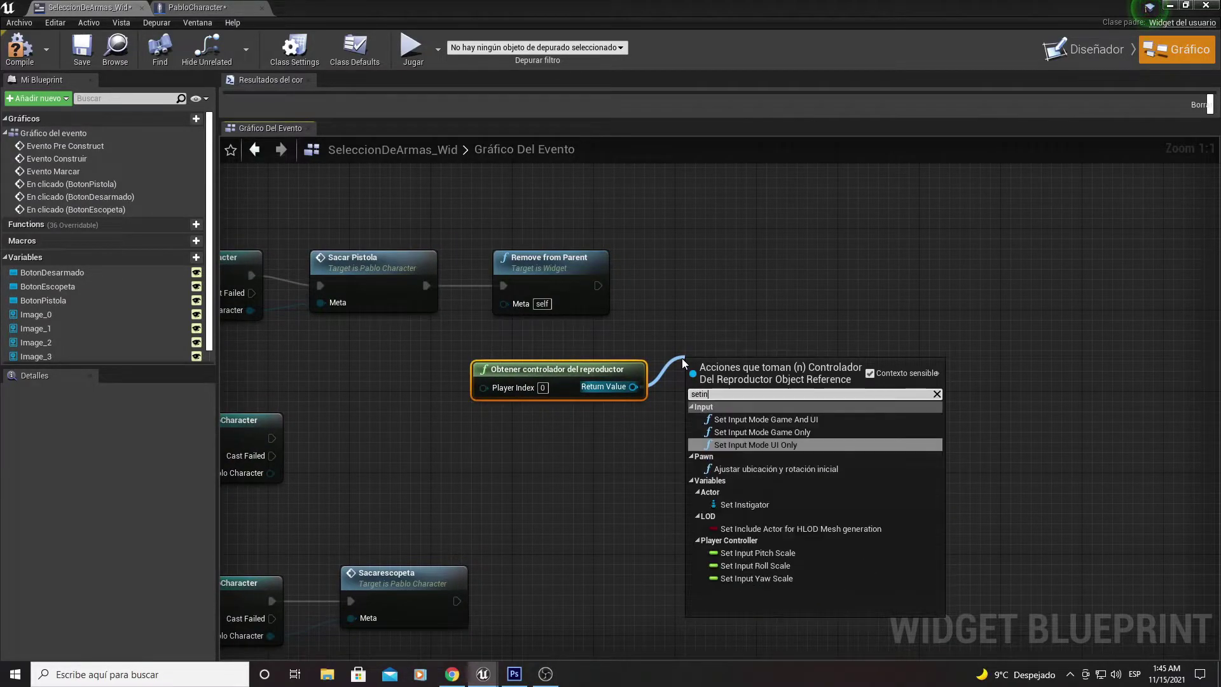
text(p)
key(Up)
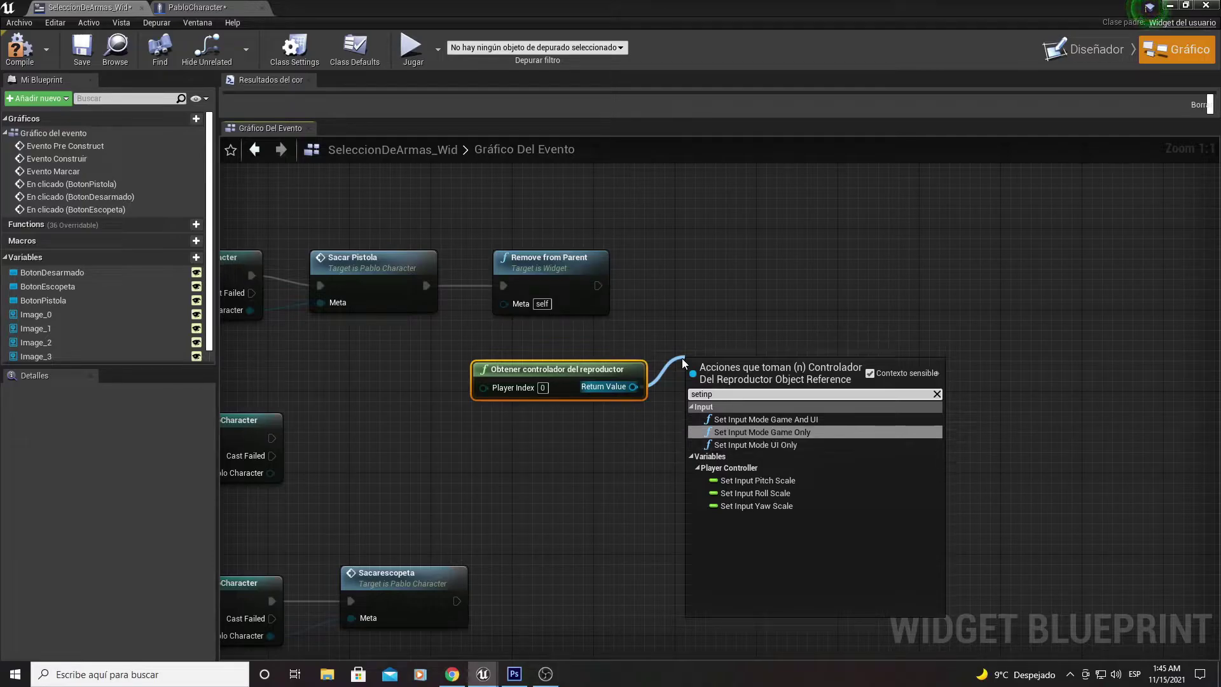
key(Return)
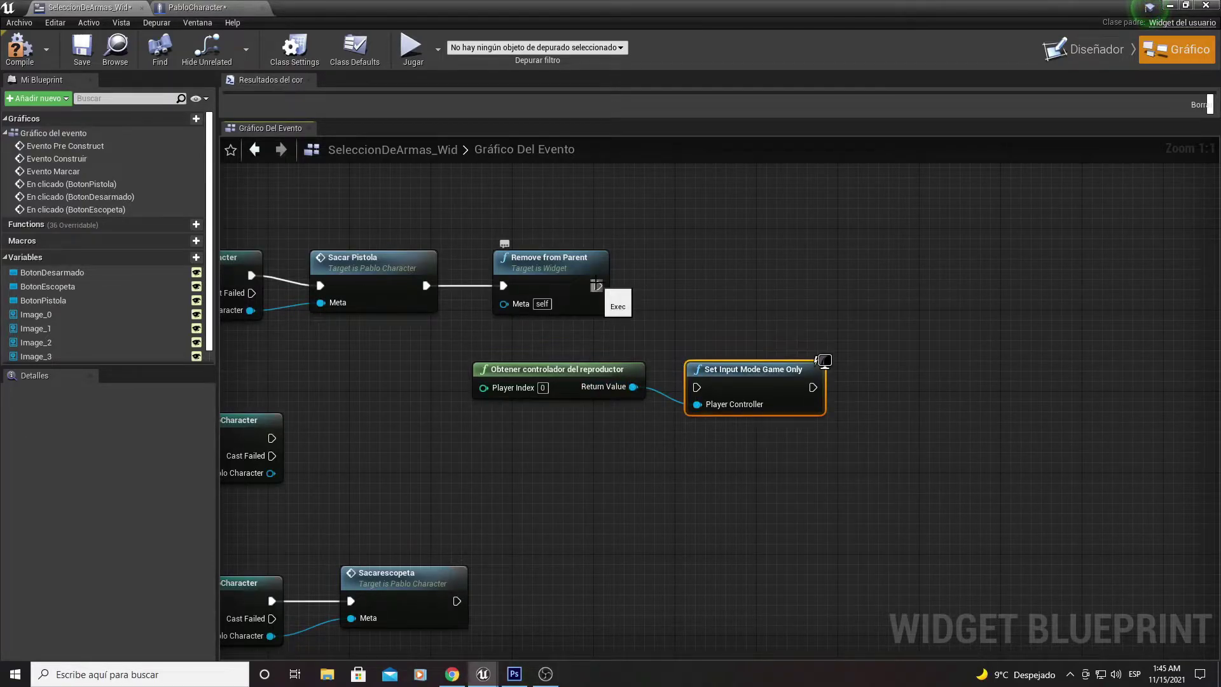
mouse_move(596, 286)
mouse_down()
mouse_move(701, 389)
mouse_move(703, 277)
mouse_up()
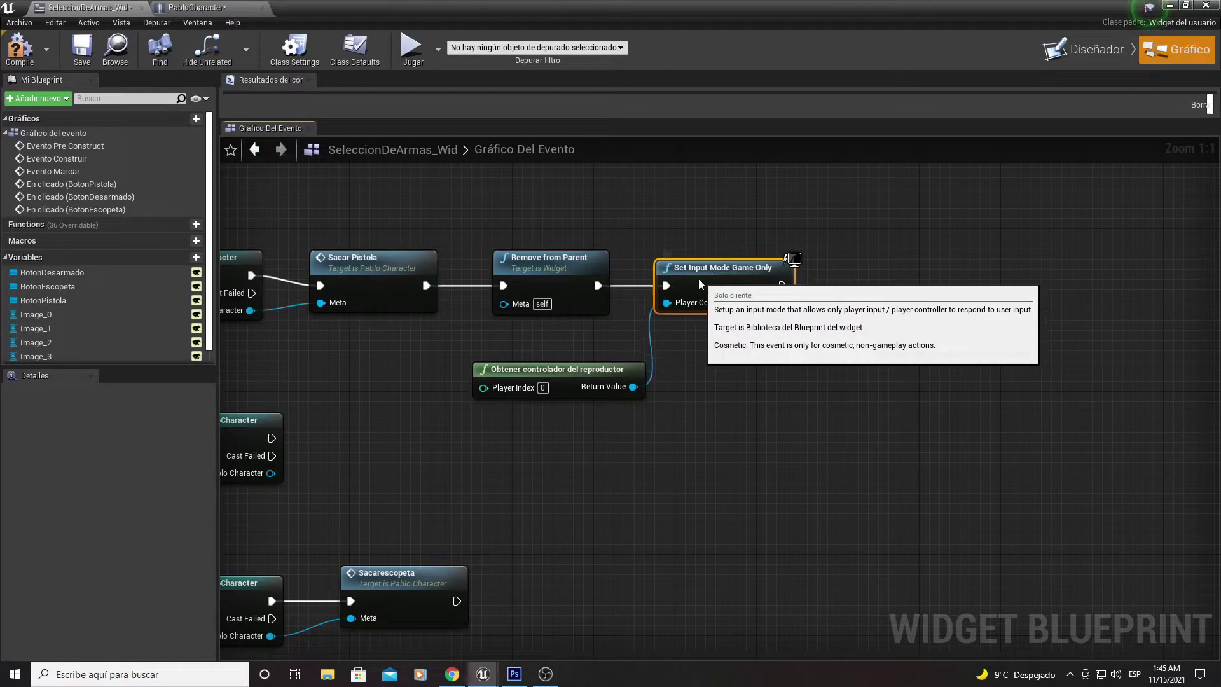
- Follow it with Set Show Mouse Cursor on the controller, leaving the cursor hidden
drag(633, 386, 772, 370)
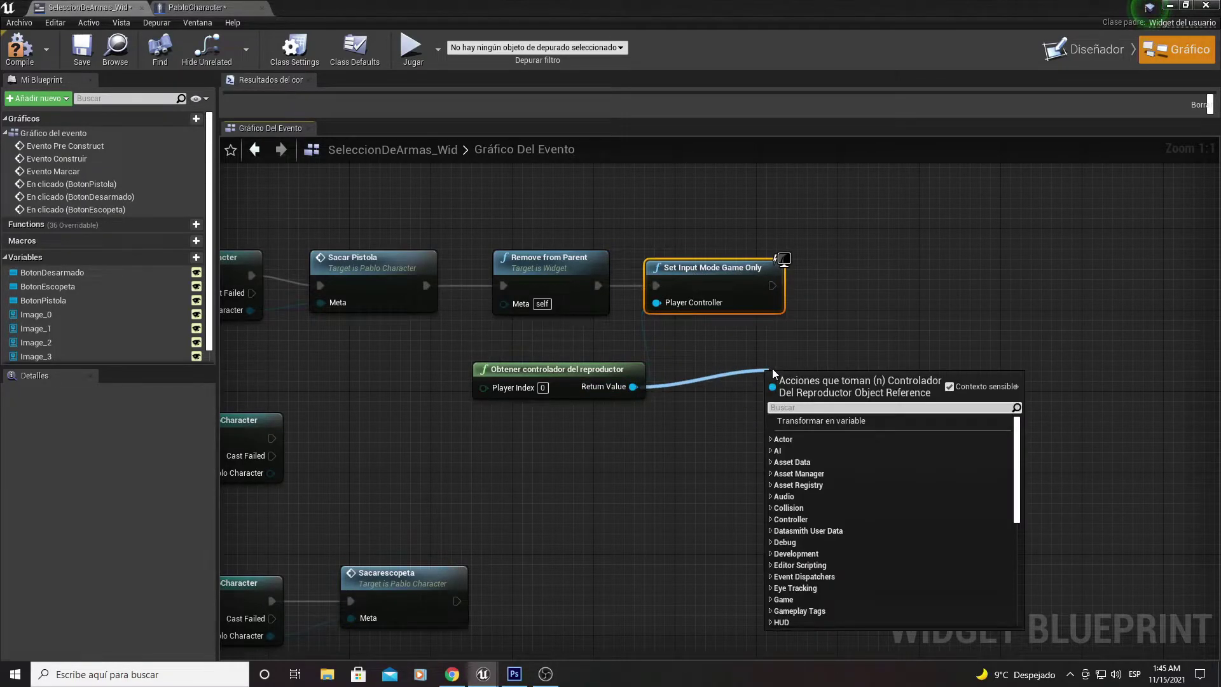
text(showmo)
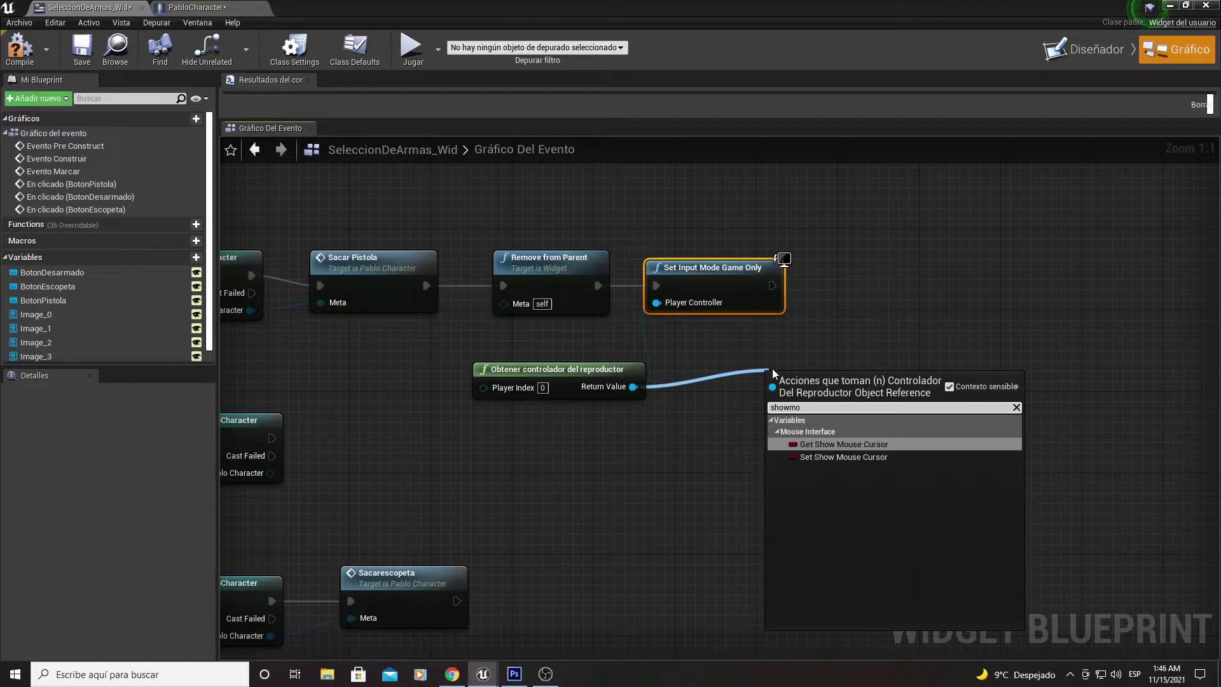
key(Down)
key(Return)
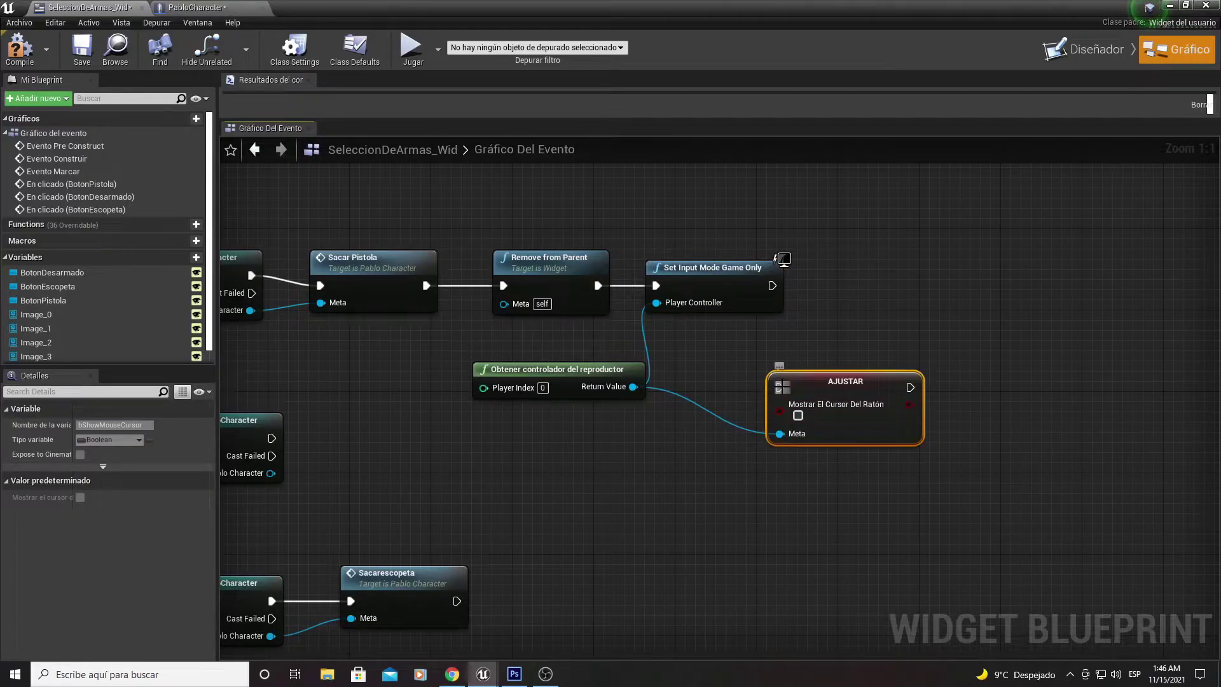
drag(780, 387, 772, 286)
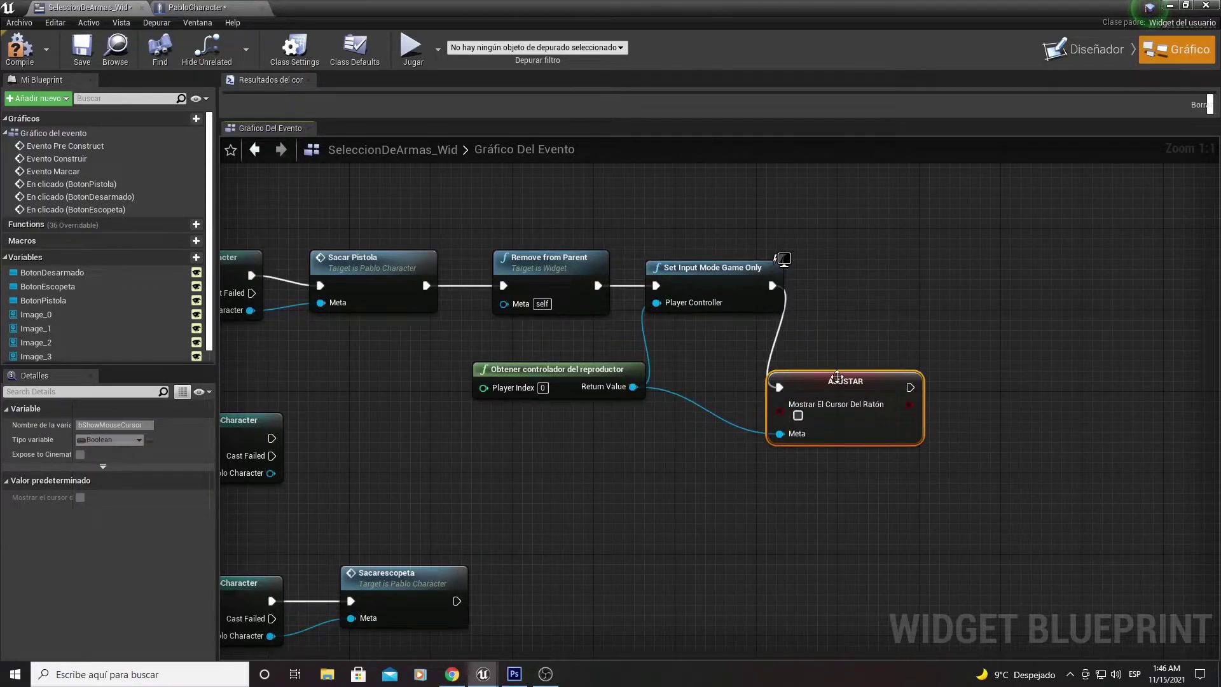
drag(835, 385, 875, 283)
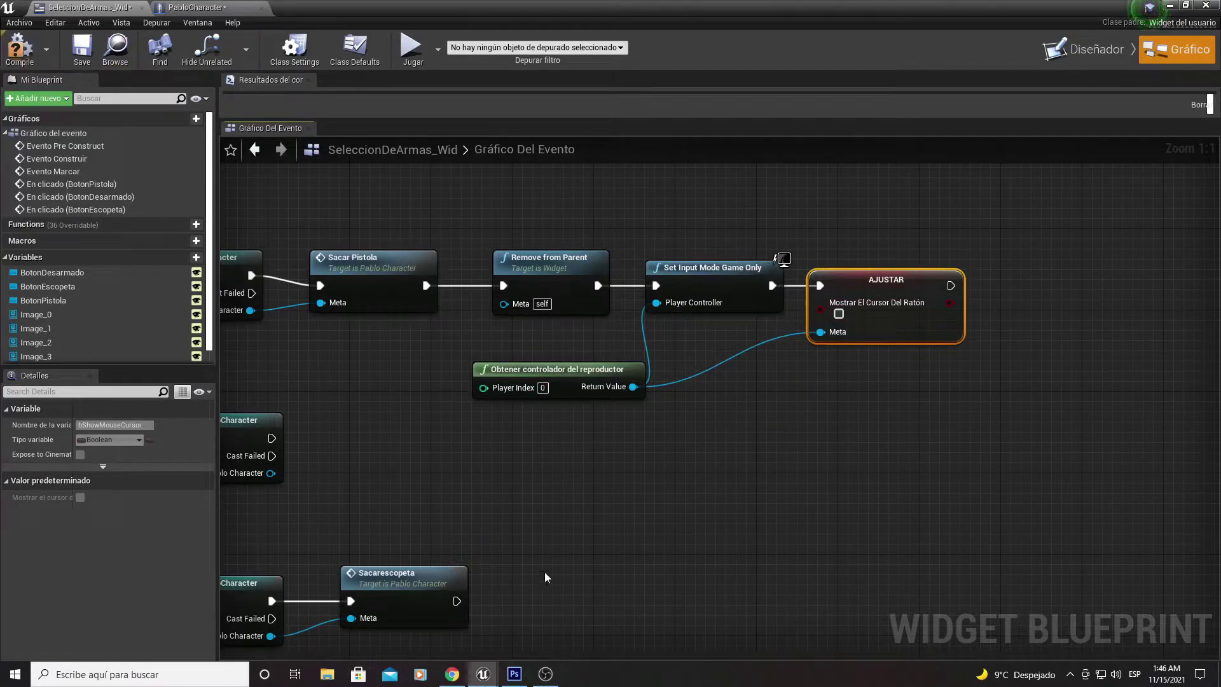
click(544, 677)
- Compile the widget, then playtest picking the pistol from the wheel twice before stopping
click(5, 61)
click(1169, 5)
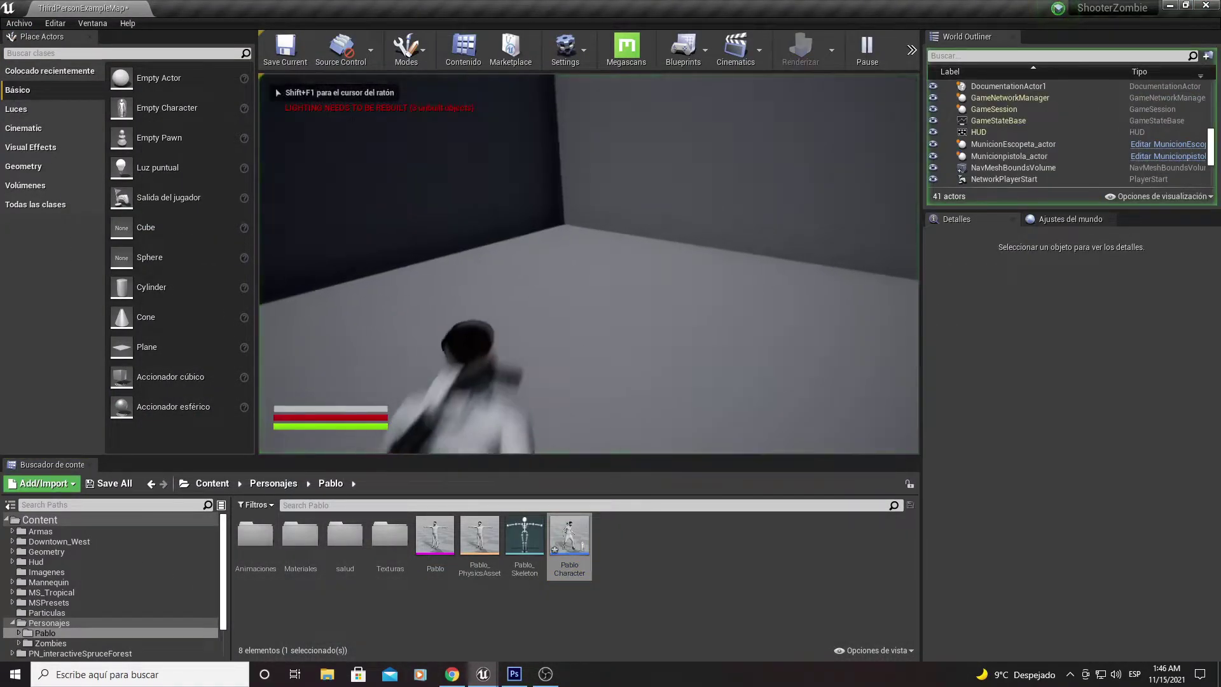
key(w)
key(Tab)
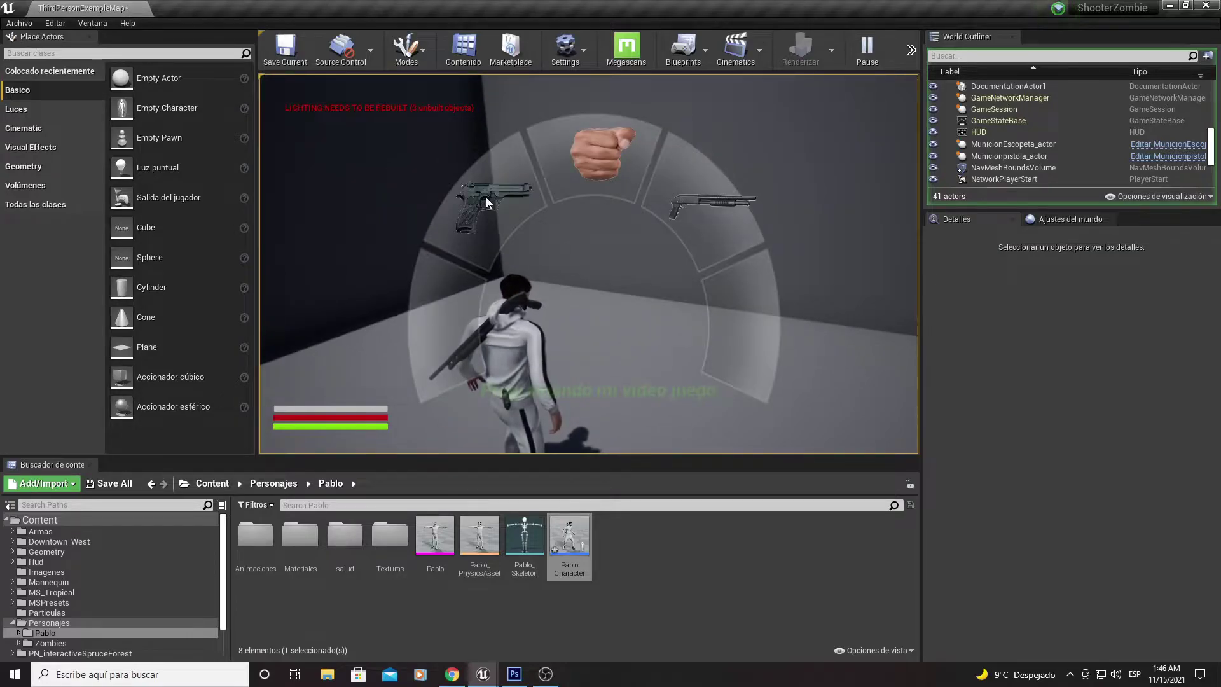
click(486, 197)
key(w)
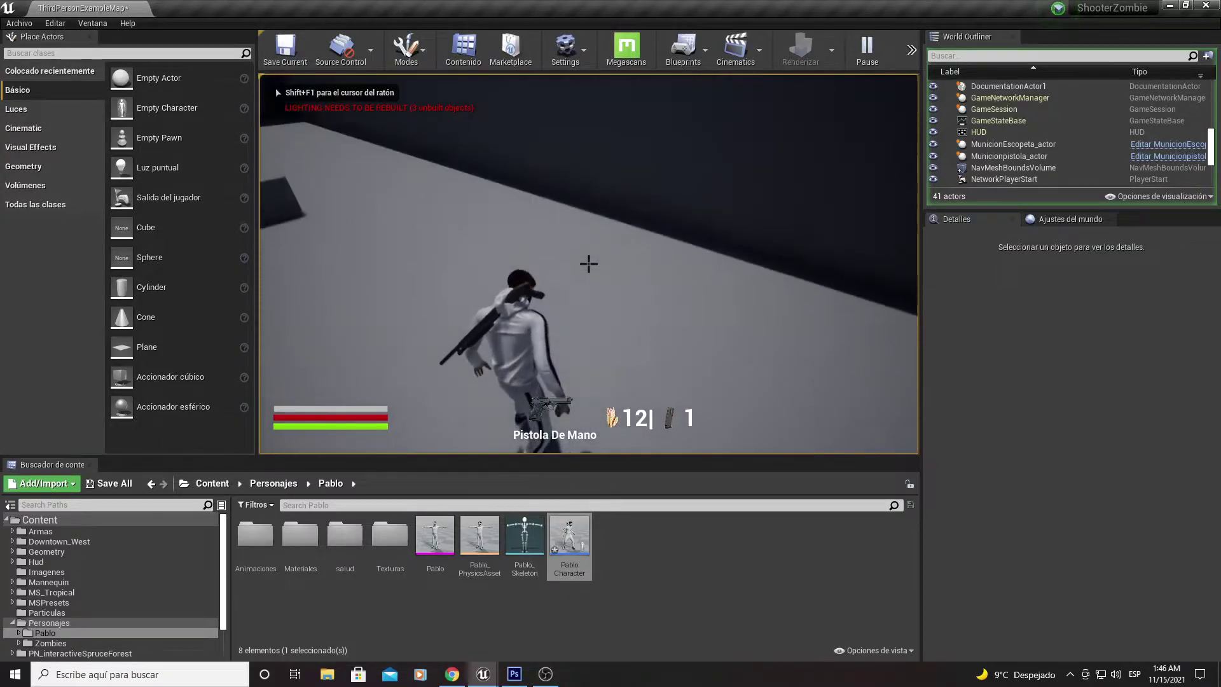
key(w)
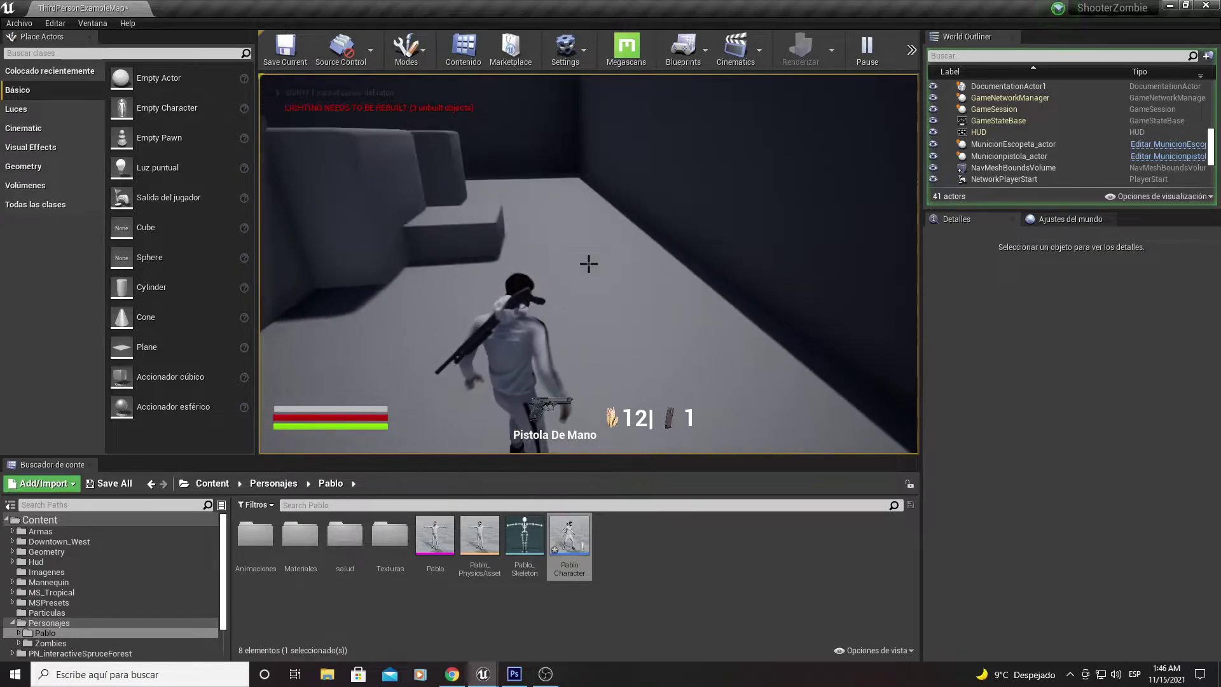
key(Tab)
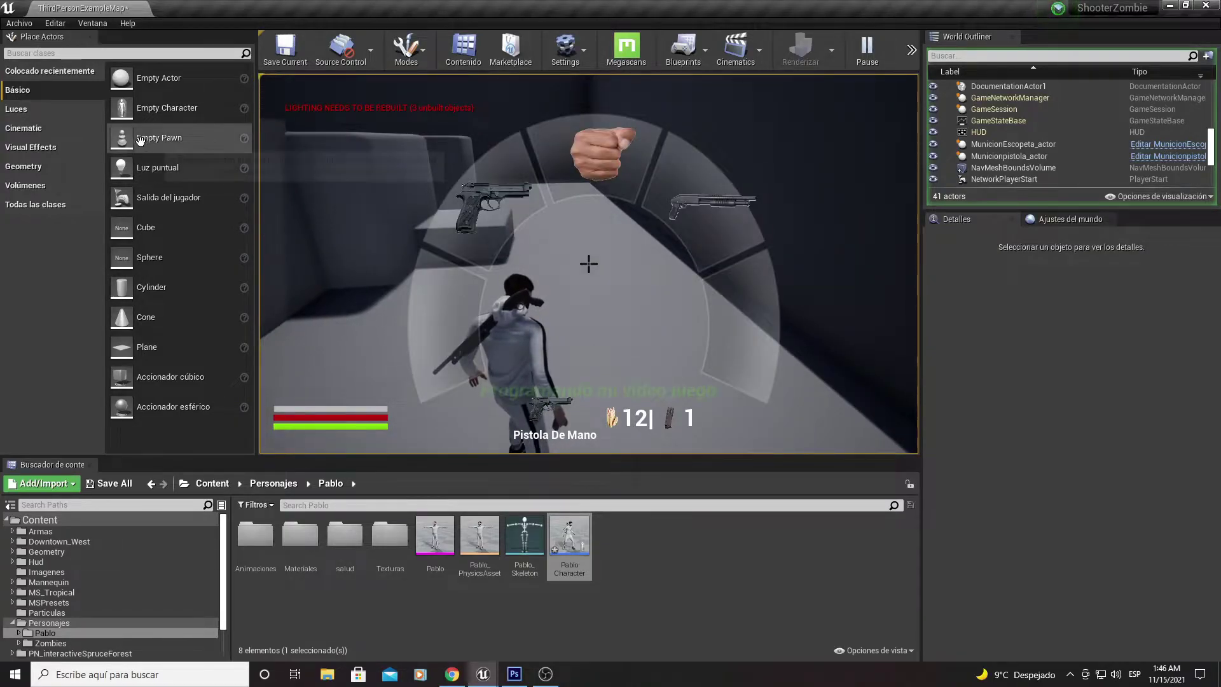
click(489, 203)
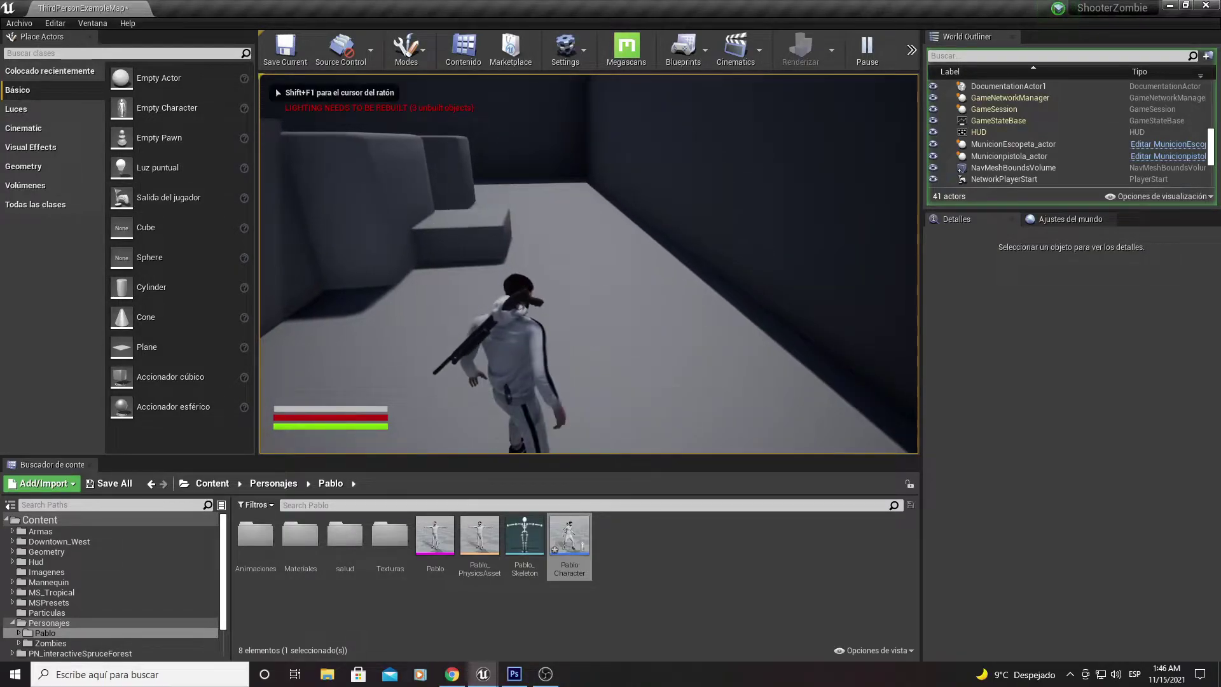
key(Escape)
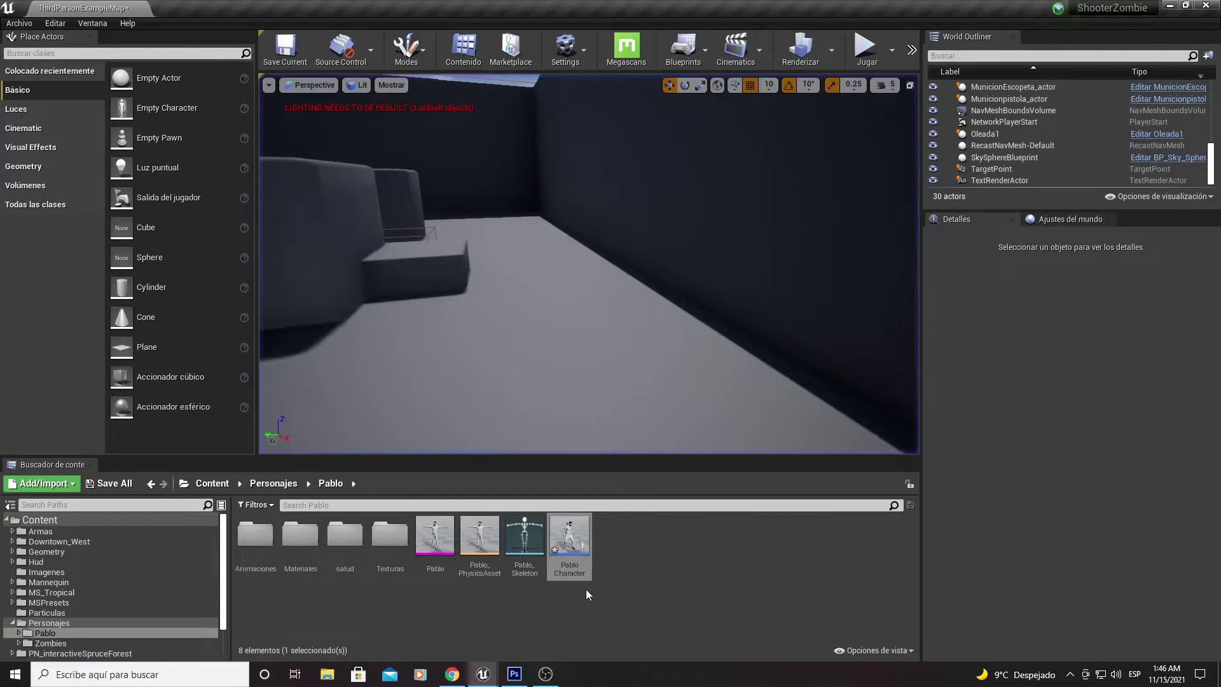
- In the weapon-selection blueprint, copy the four new remove-widget, input and cursor nodes from the pistol chain
mouse_move(487, 674)
click(532, 620)
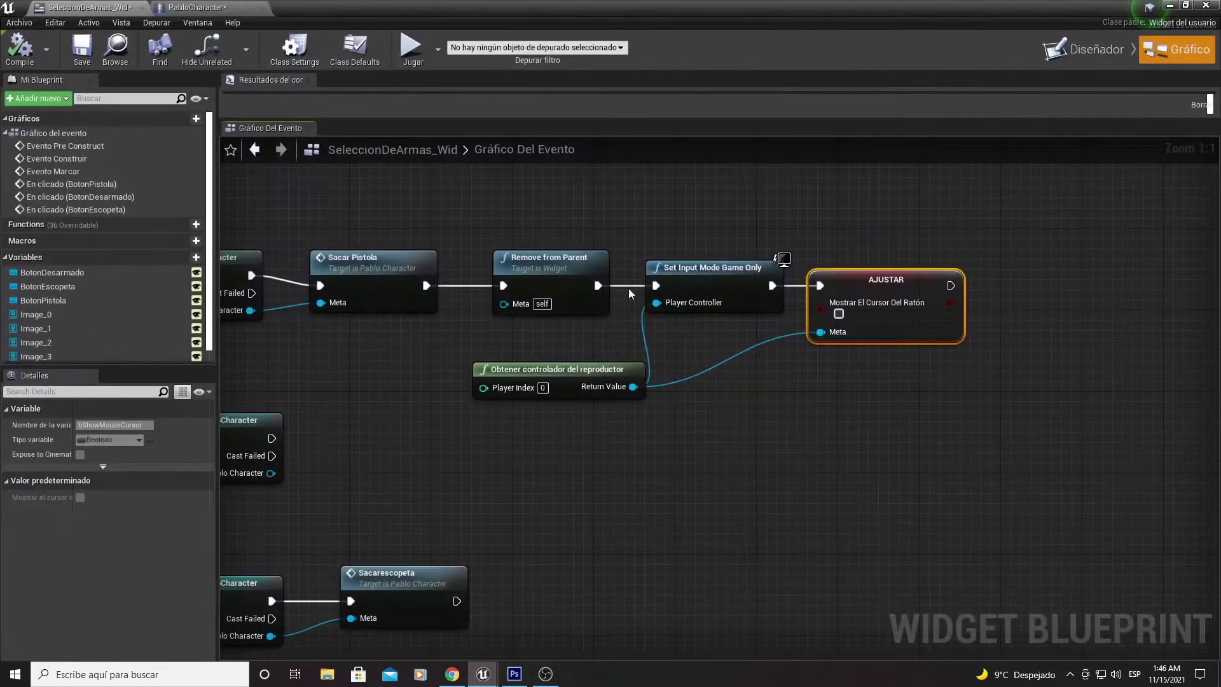
right_drag(586, 344, 659, 288)
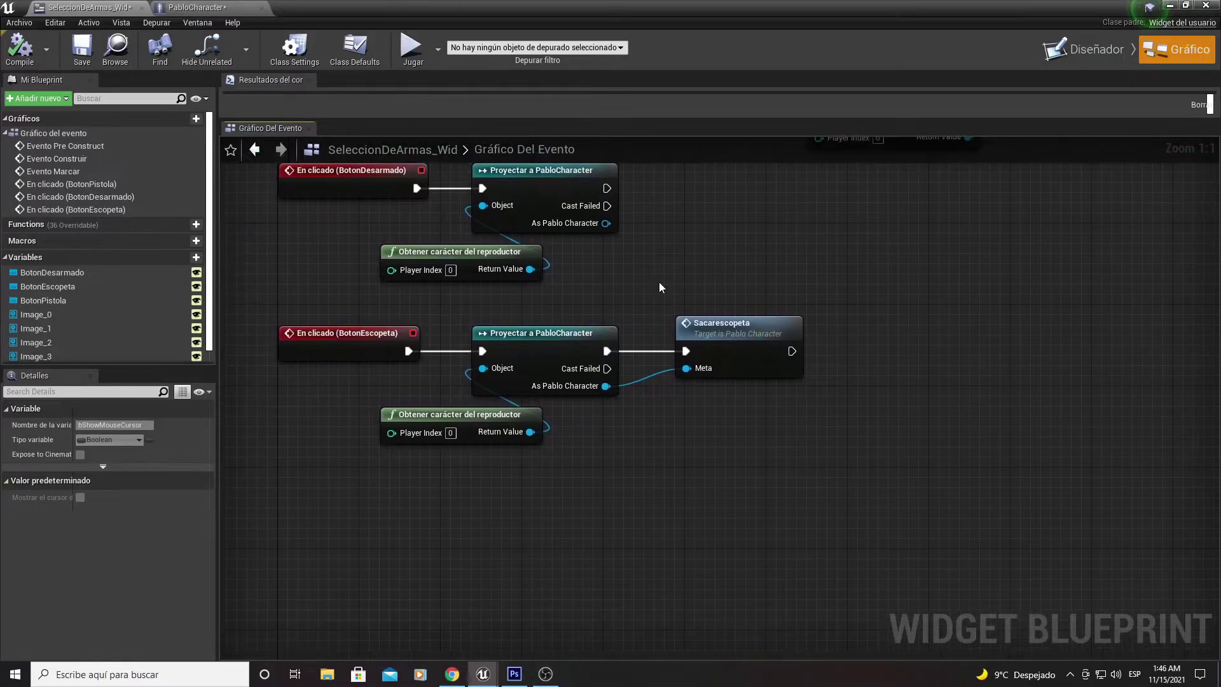
mouse_move(324, 471)
mouse_down()
mouse_move(811, 312)
mouse_move(757, 402)
mouse_up()
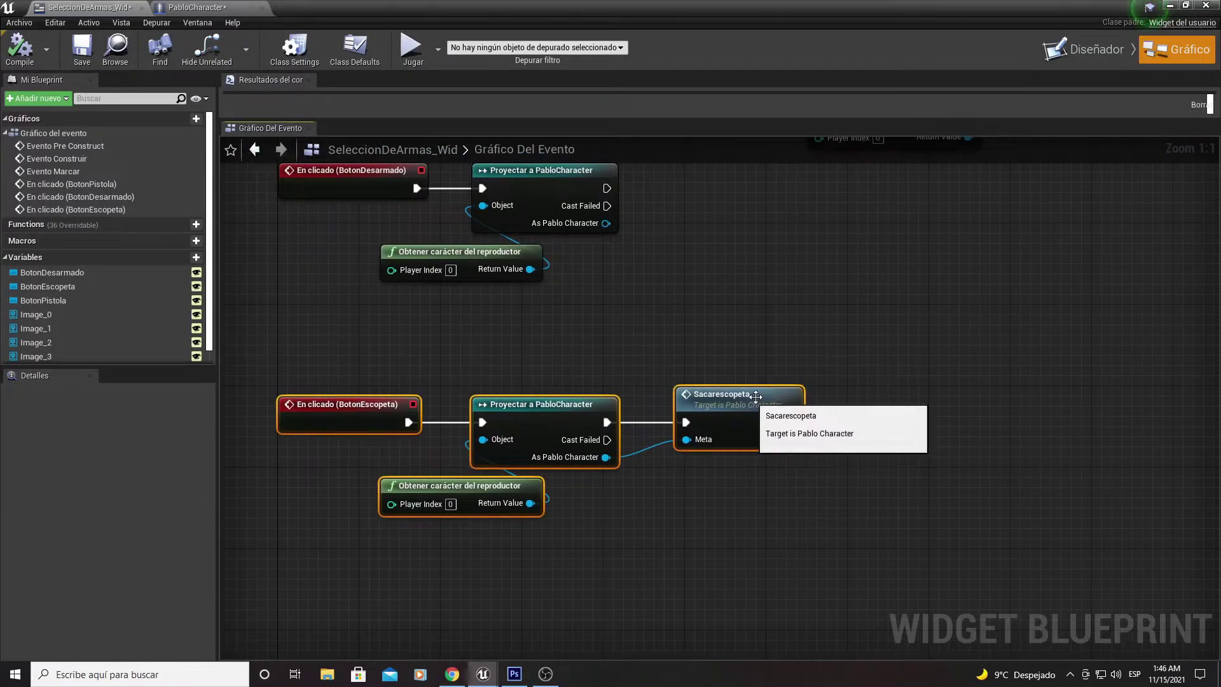
right_drag(797, 355, 685, 349)
click(749, 314)
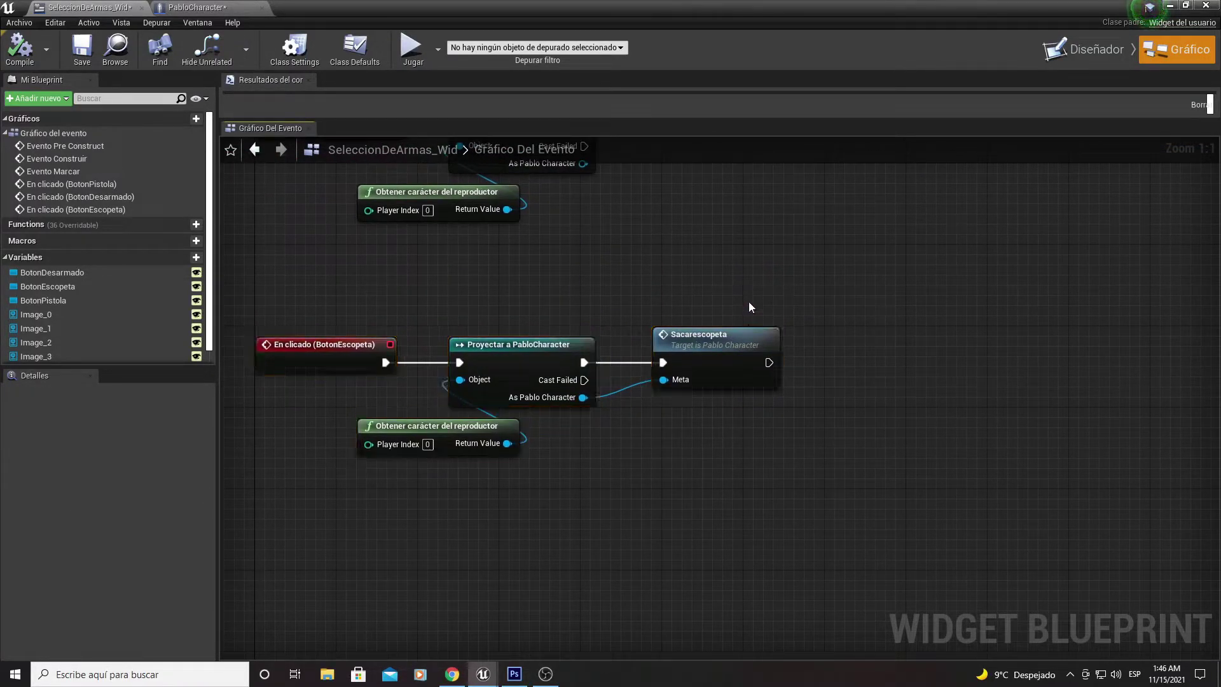
scroll(749, 301, down, 2)
right_drag(653, 417, 612, 430)
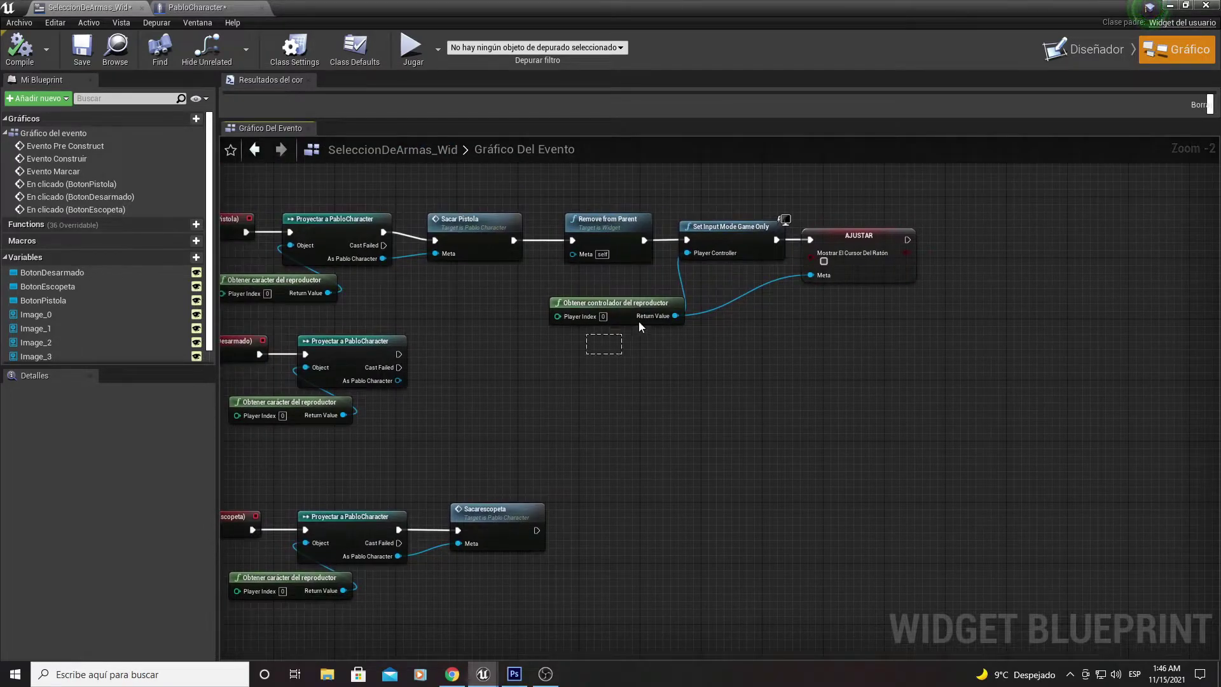
drag(638, 322, 929, 210)
key(ctrl+c)
- Paste the nodes after Sacarescopeta, wire them in, and compile the widget blueprint
right_drag(695, 487, 738, 349)
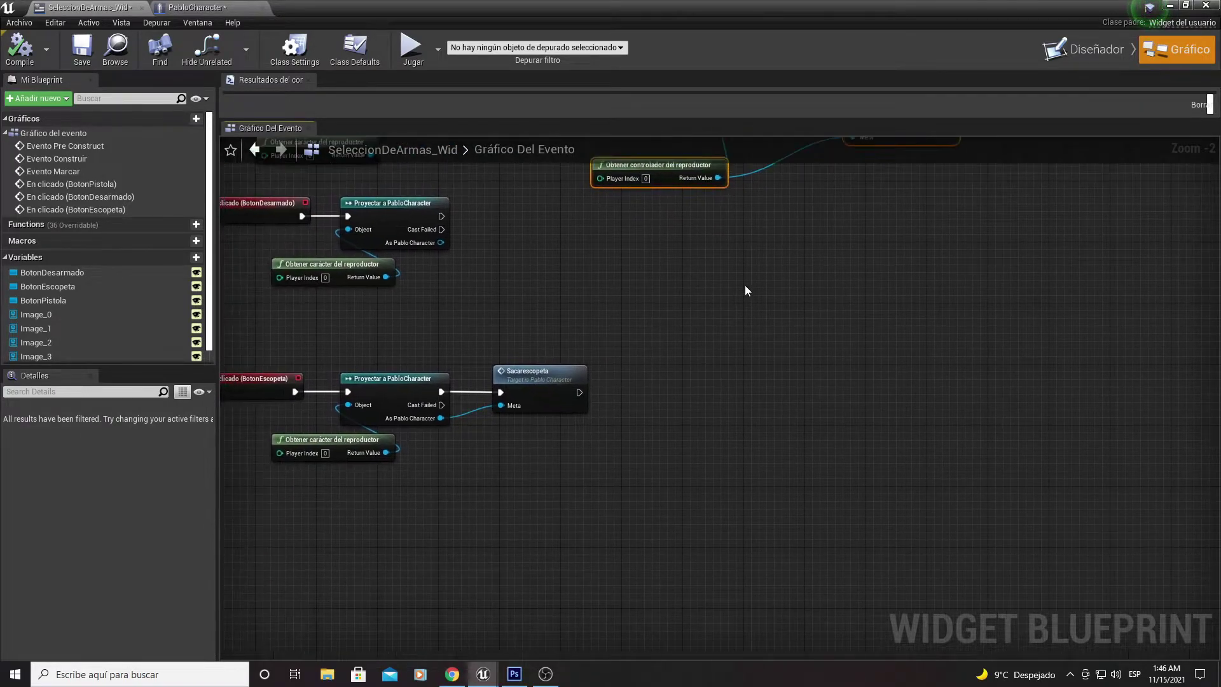
key(ctrl+v)
drag(671, 344, 673, 408)
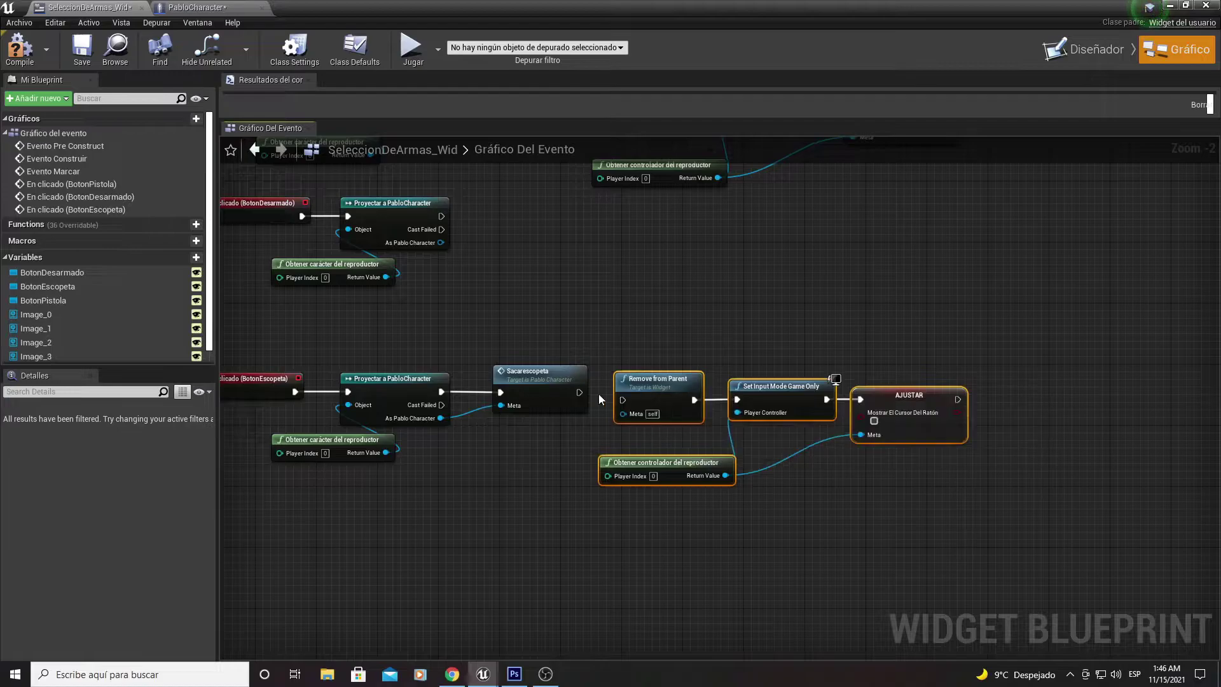
mouse_move(579, 392)
mouse_down()
mouse_move(626, 404)
mouse_move(657, 369)
mouse_up()
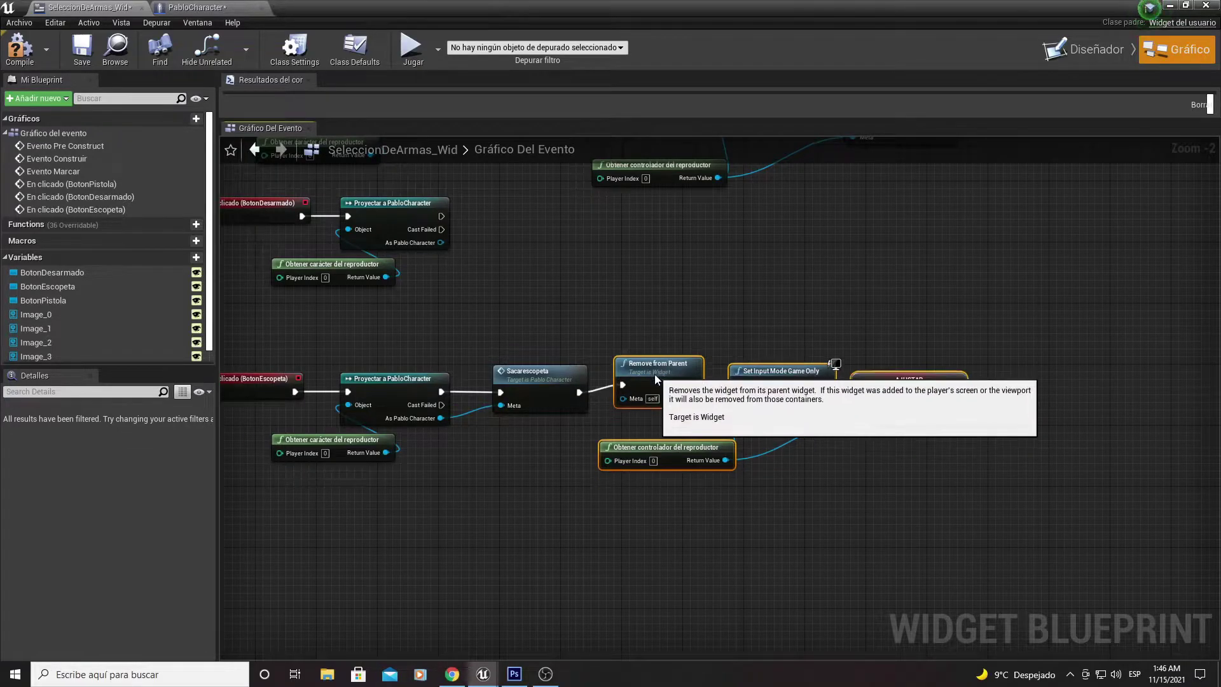
click(22, 60)
click(1176, 6)
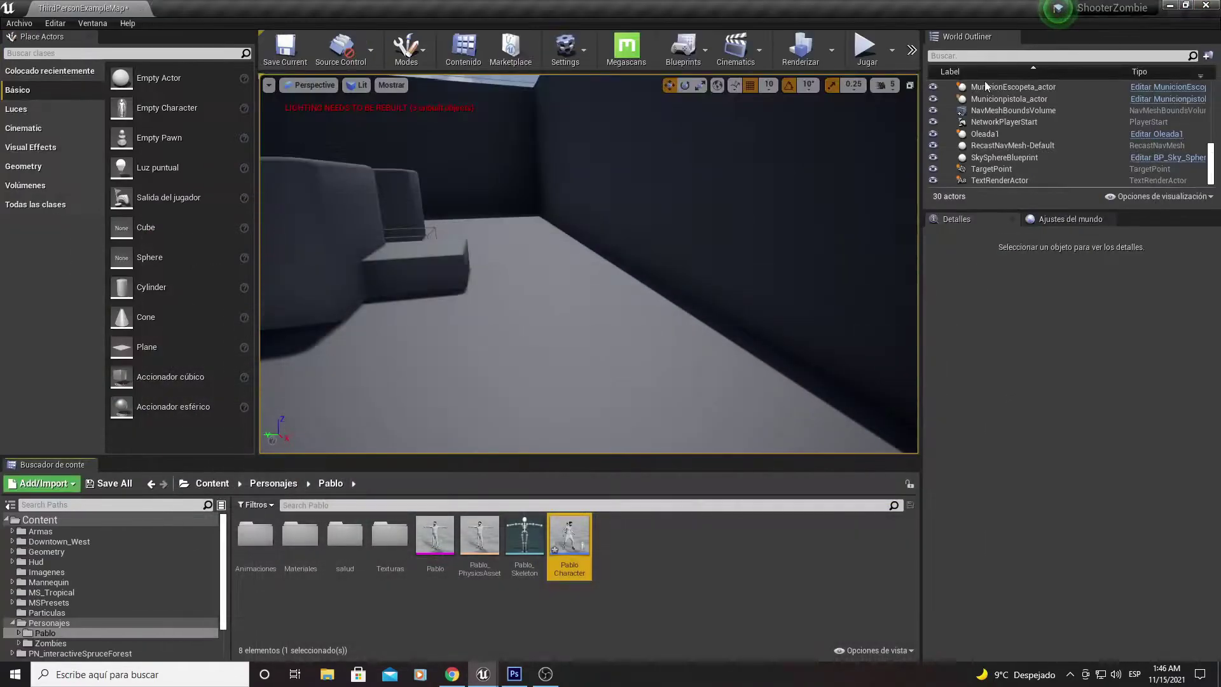
- Play-test the level: open the weapon wheel with Tab, pick the shotgun, then stop
click(867, 48)
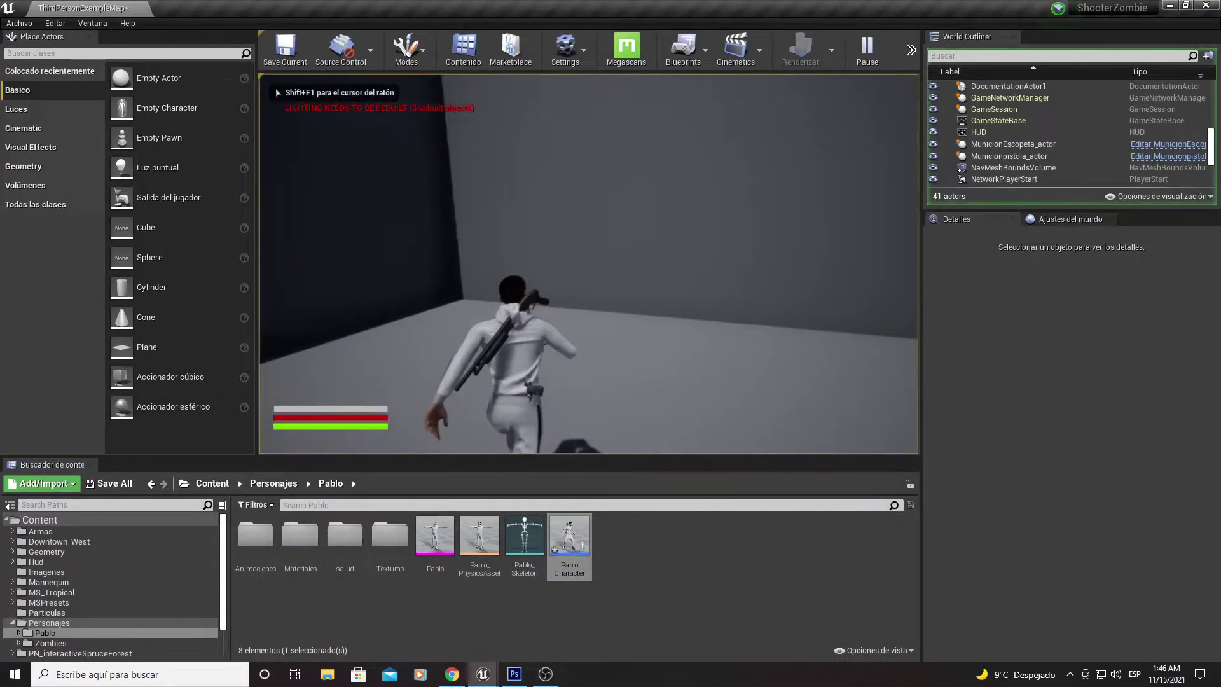
key(Tab)
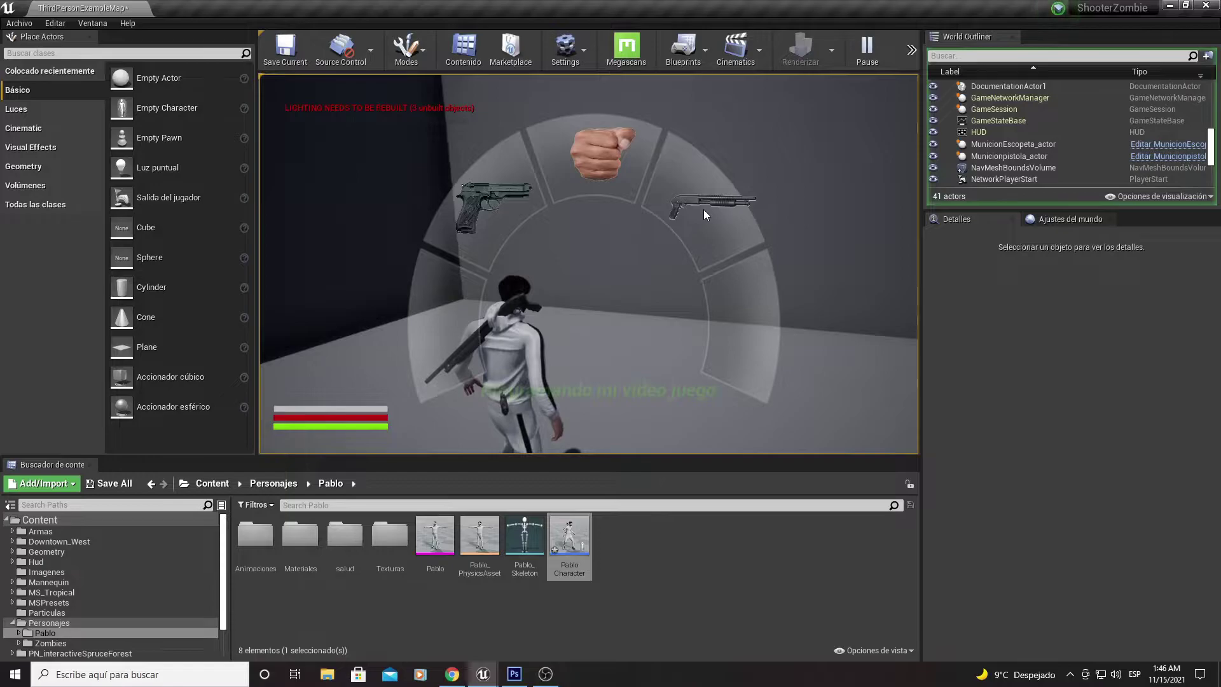
click(725, 183)
key(Escape)
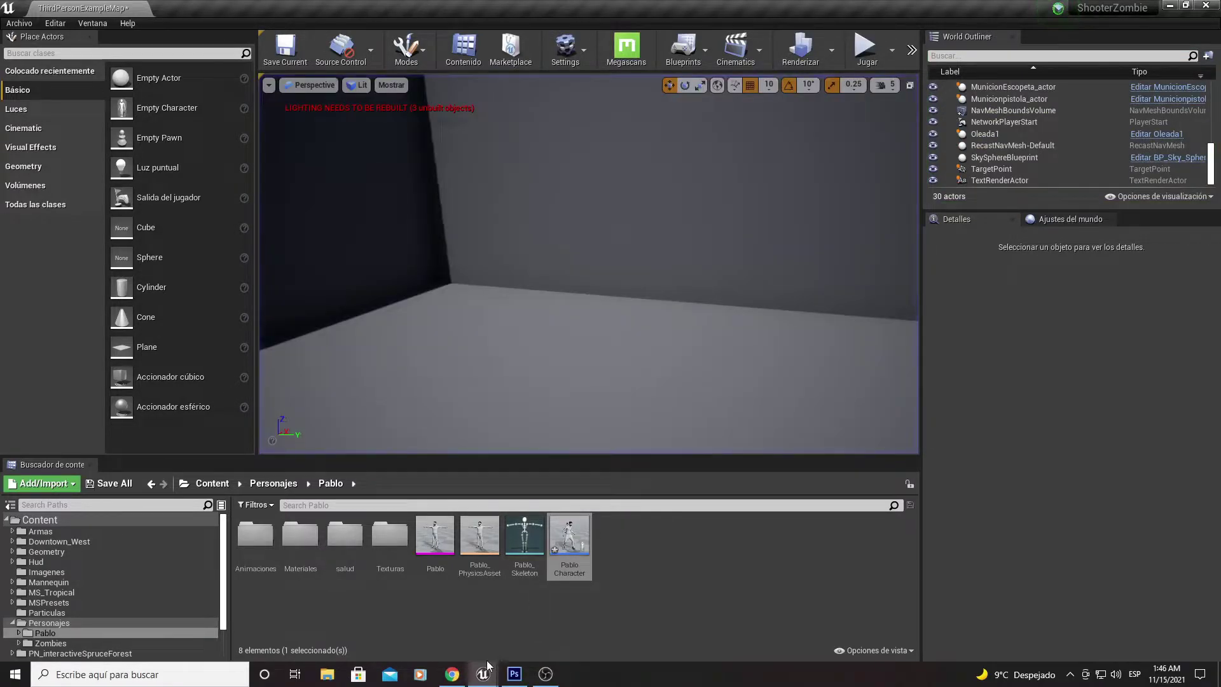
- In the widget's Designer hierarchy, move Image_2 above BotonEscopeta and recompile
mouse_move(488, 665)
click(566, 610)
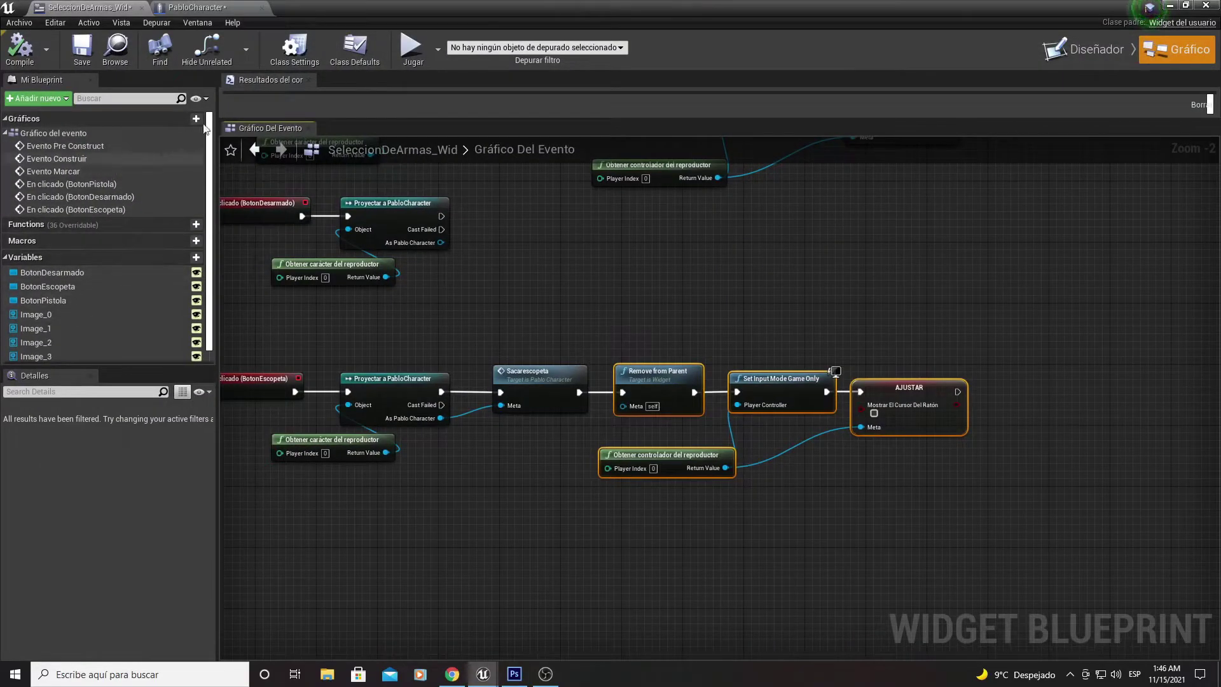
click(1085, 50)
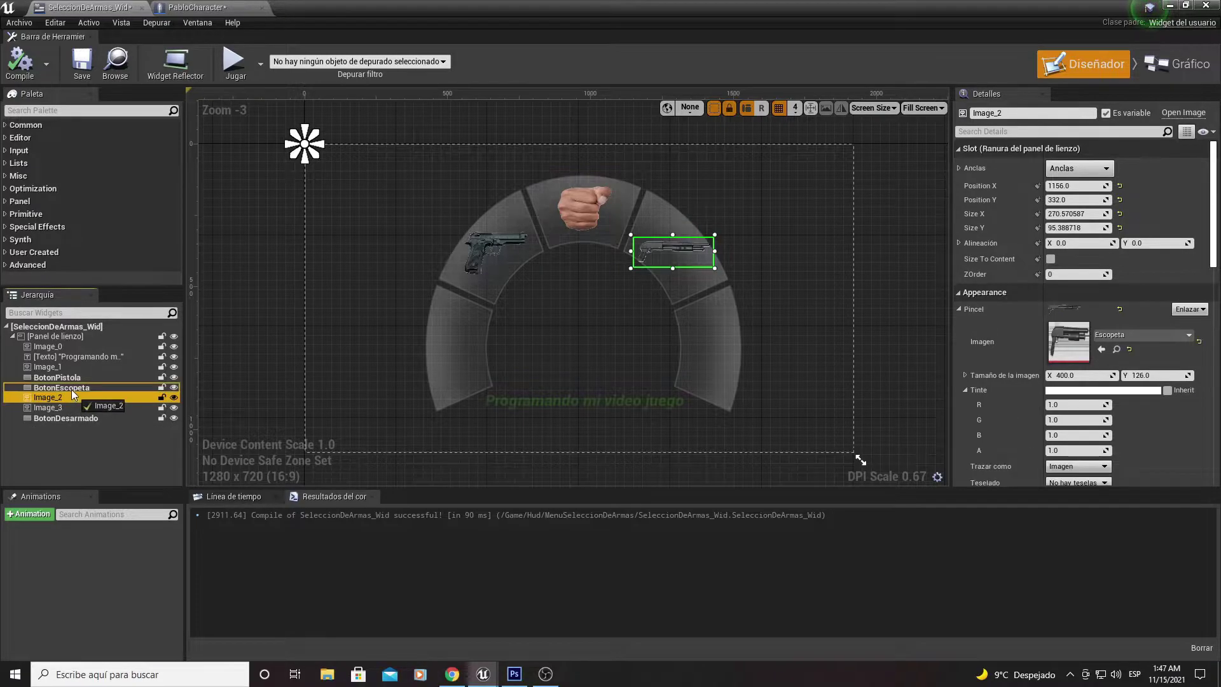
drag(67, 402, 74, 383)
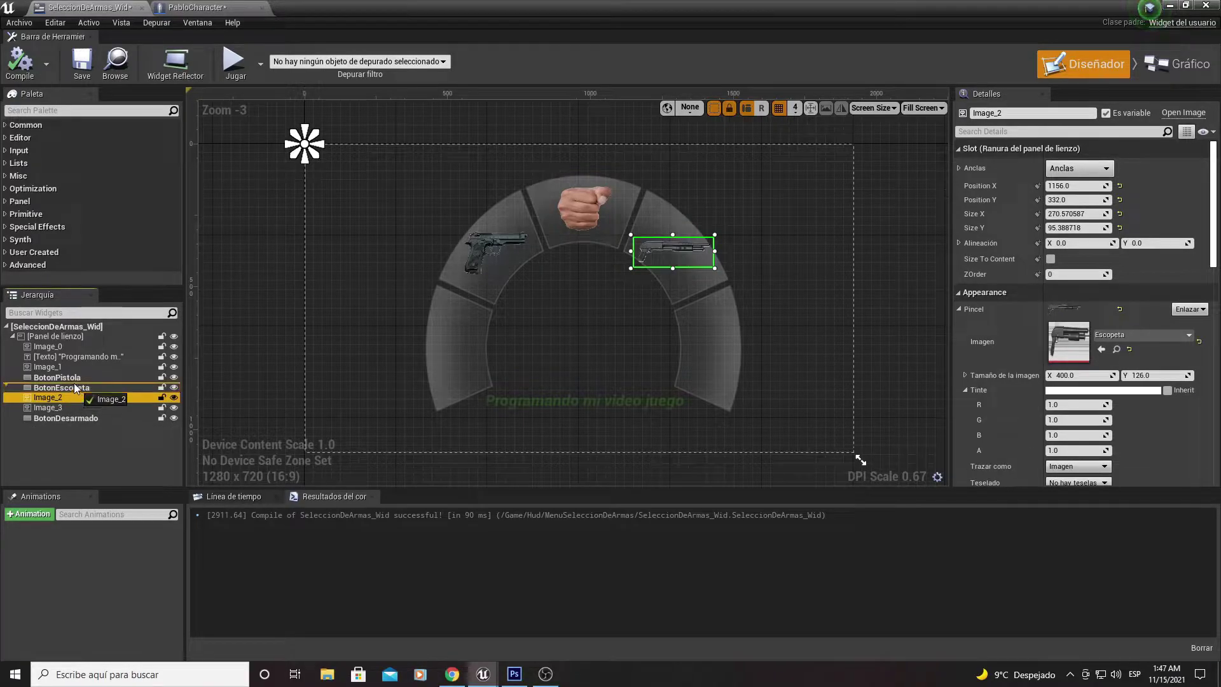
click(20, 61)
click(1169, 6)
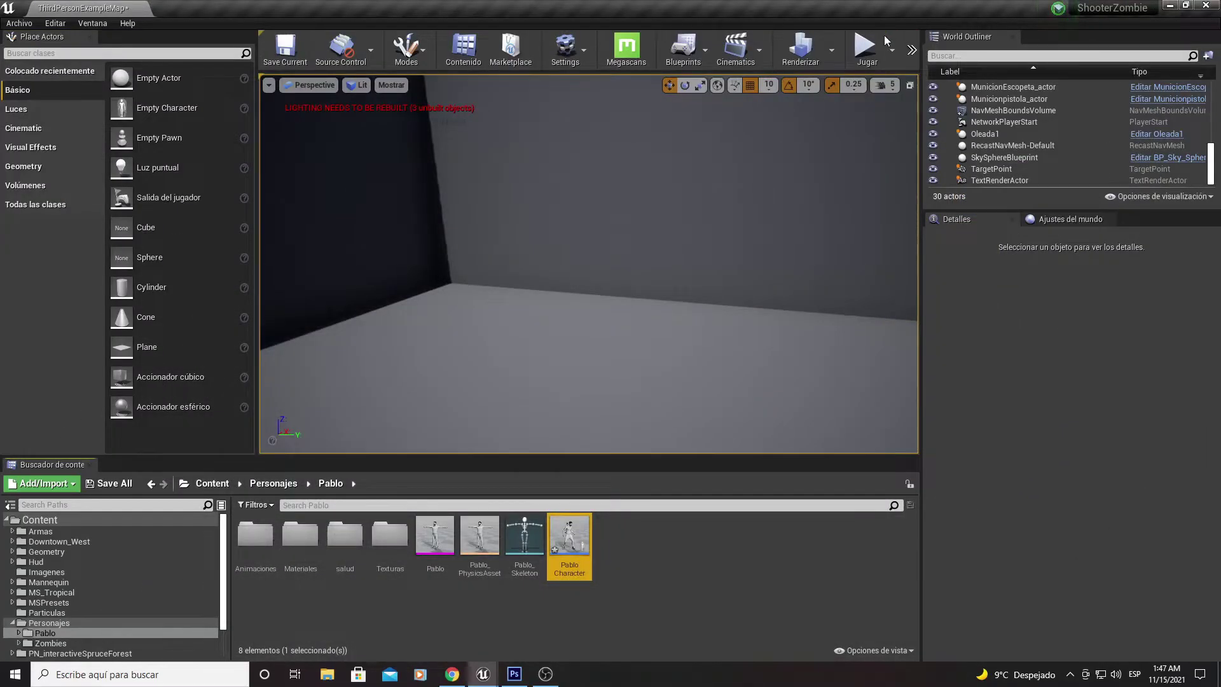
- Start play, toggle the weapon wheel with Tab, and walk the character around
click(865, 46)
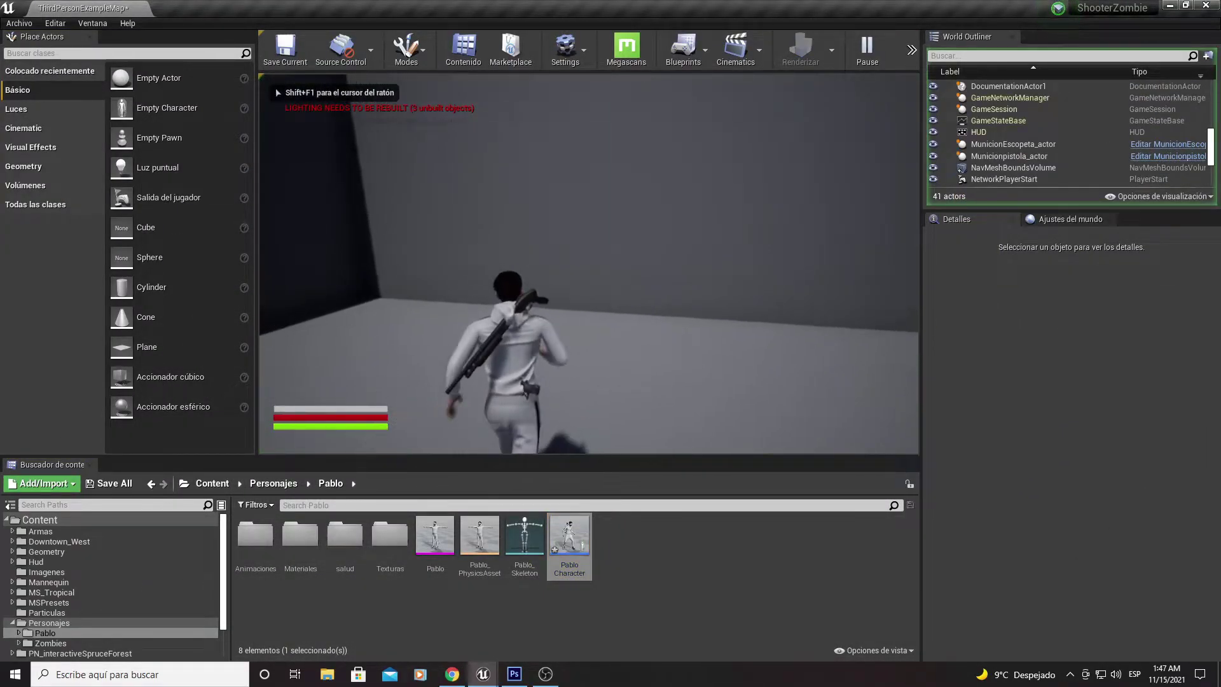
click(589, 264)
key(Tab)
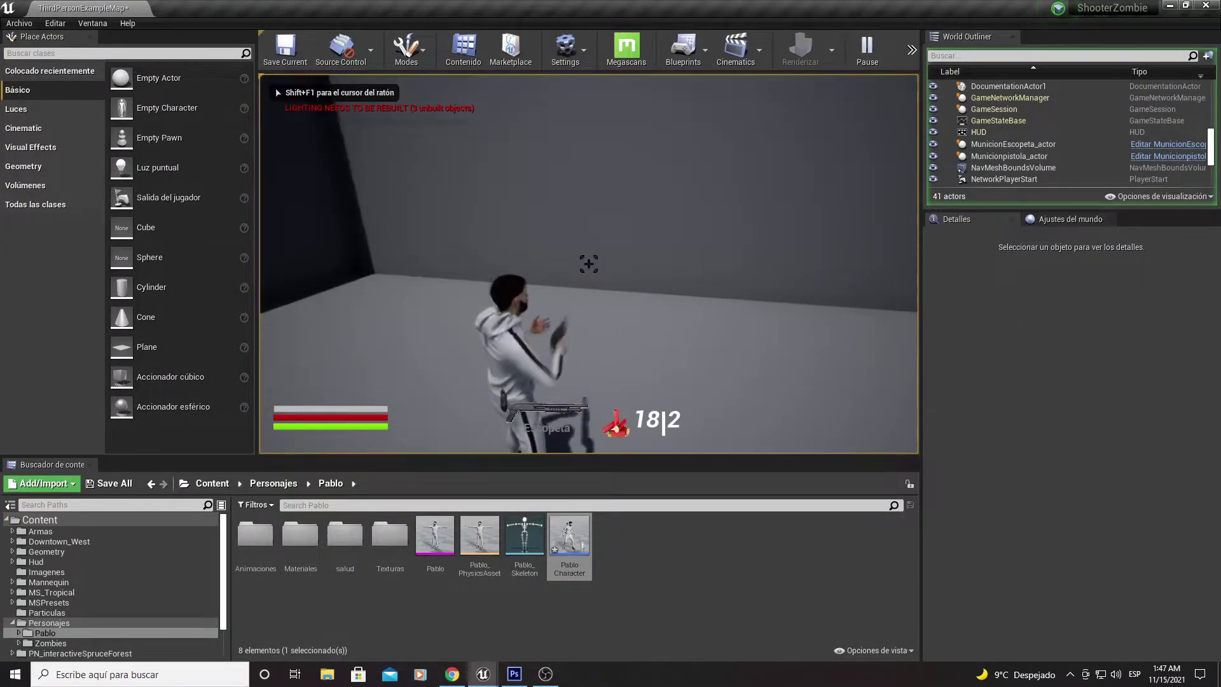
key(w)
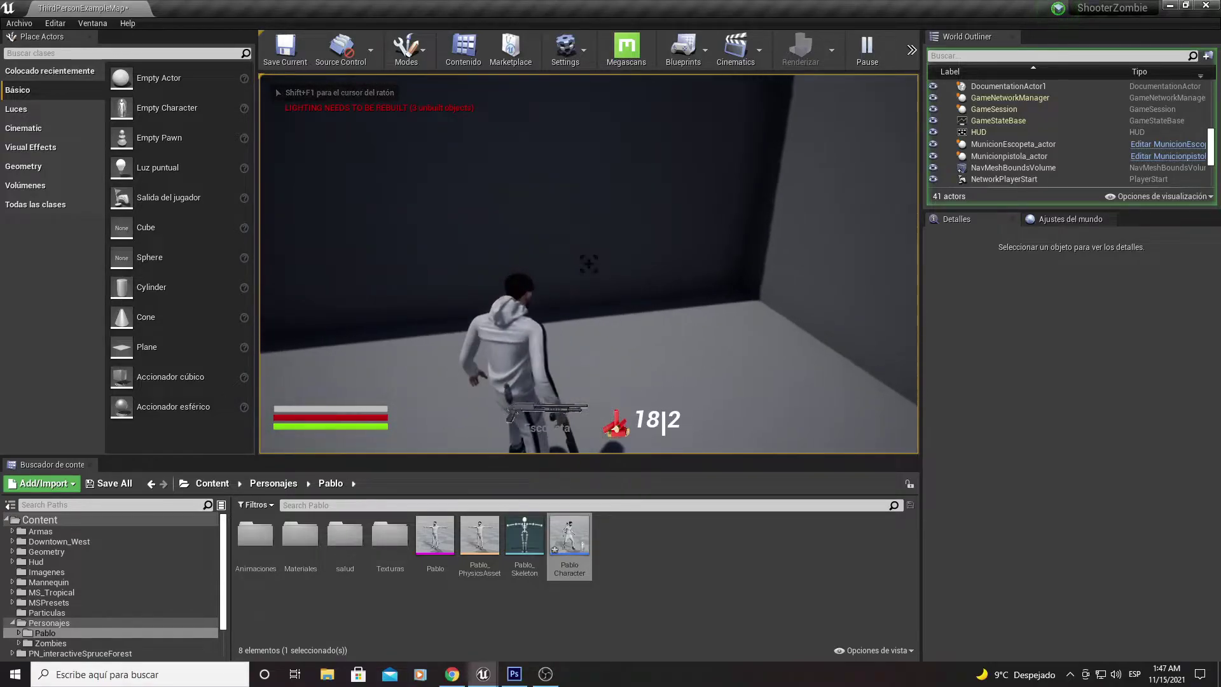
key(Tab)
click(705, 212)
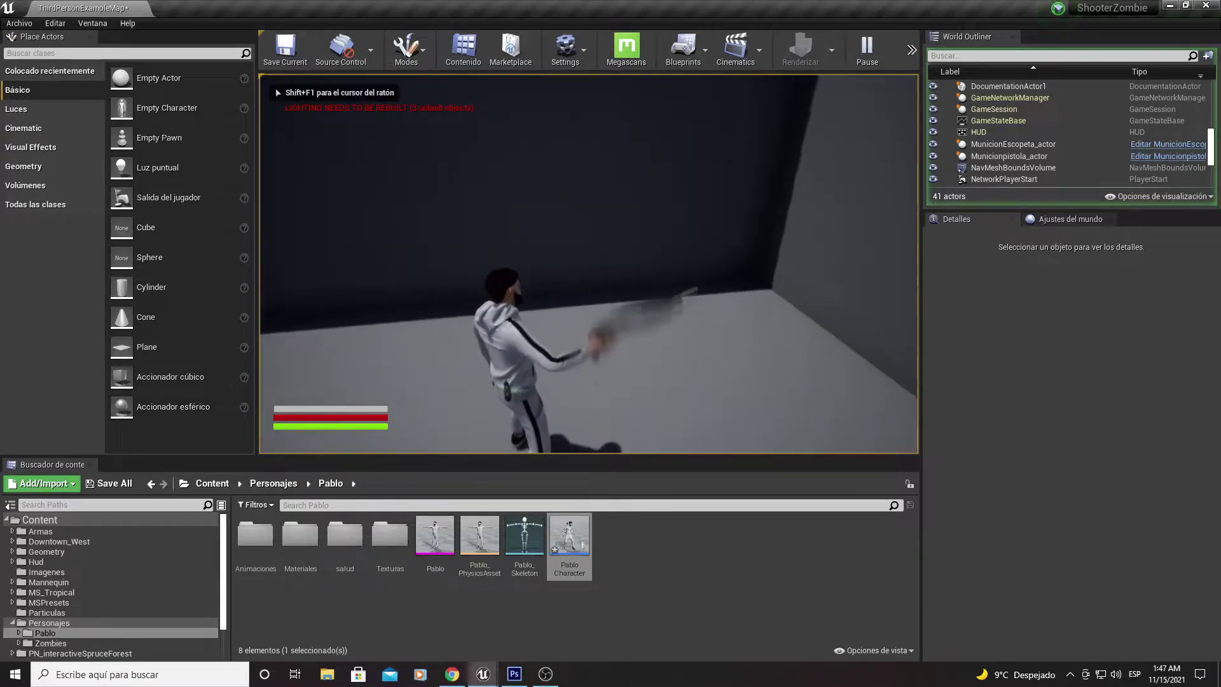
key(w)
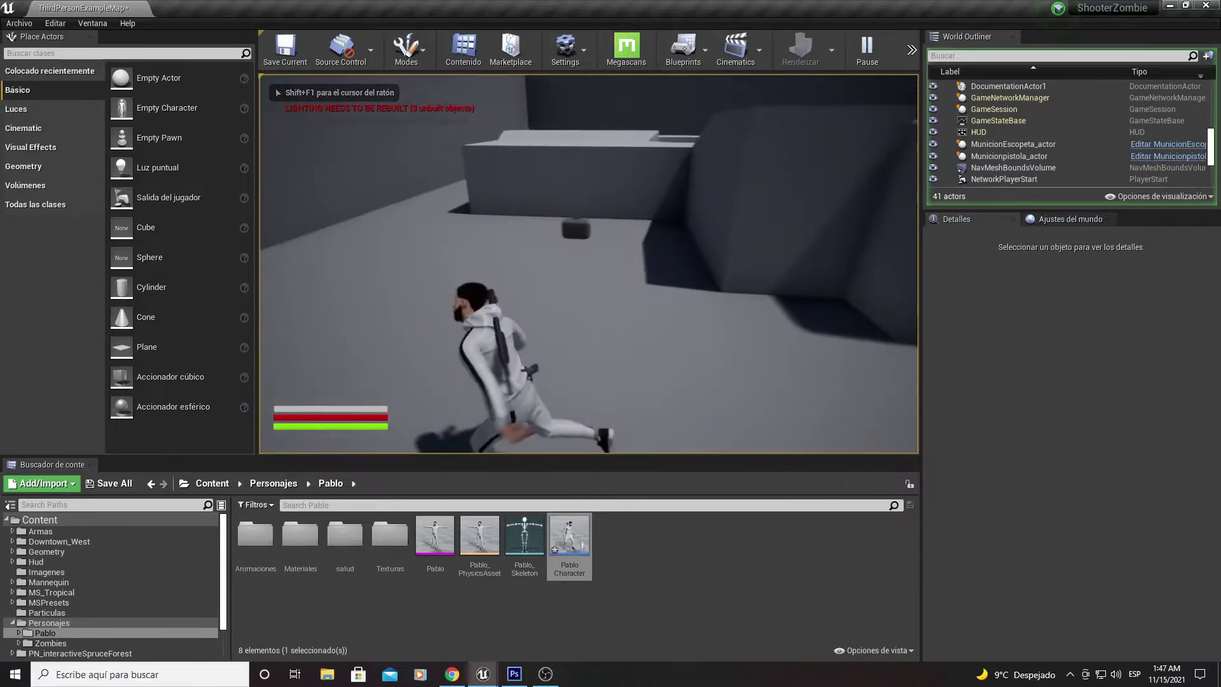
key(a)
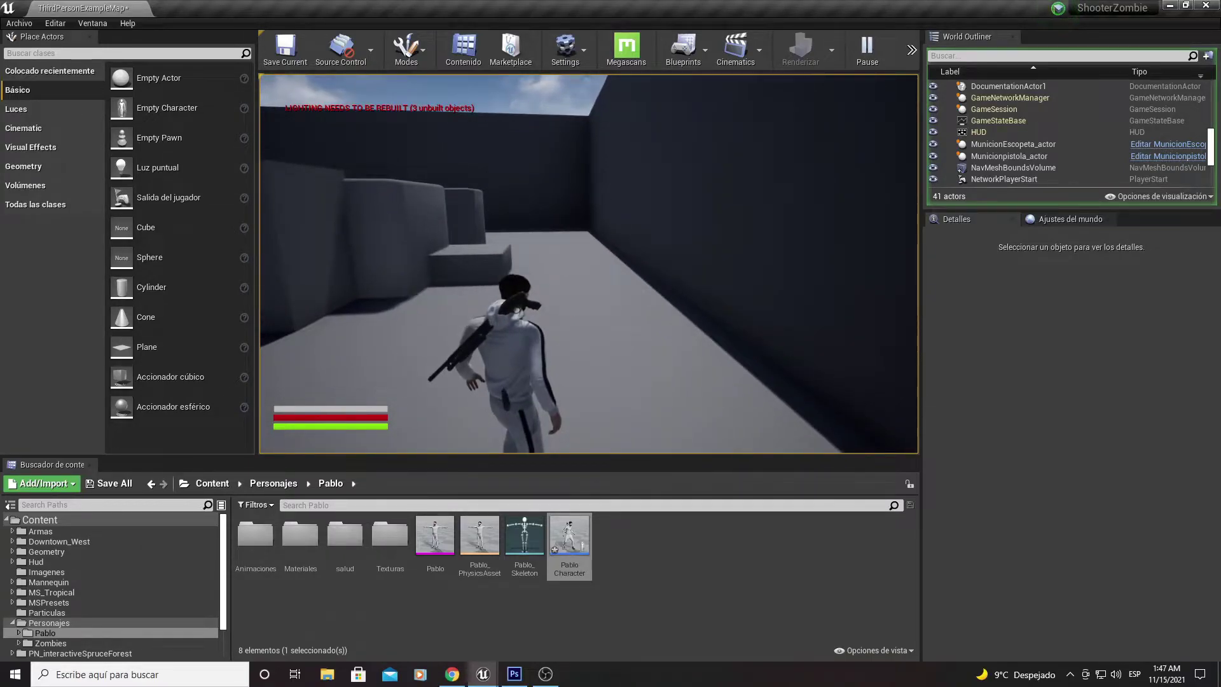
- Pick the shotgun from the weapon wheel twice, reopen it, then stop playing
key(Tab)
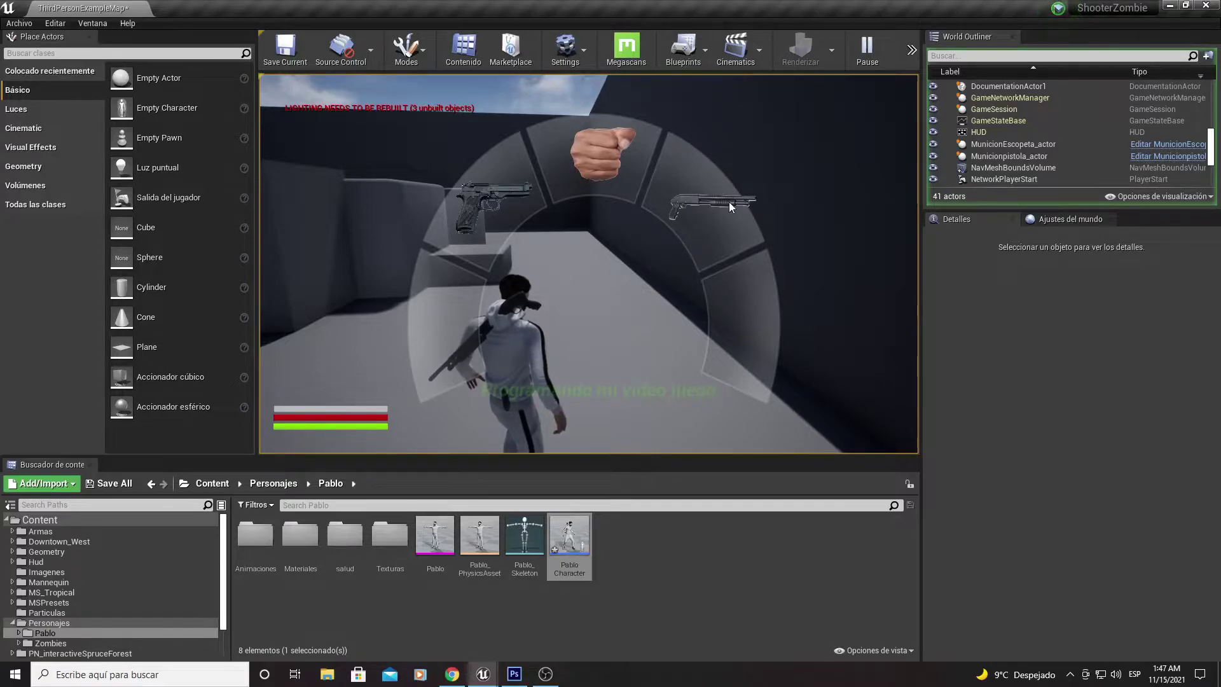
click(698, 189)
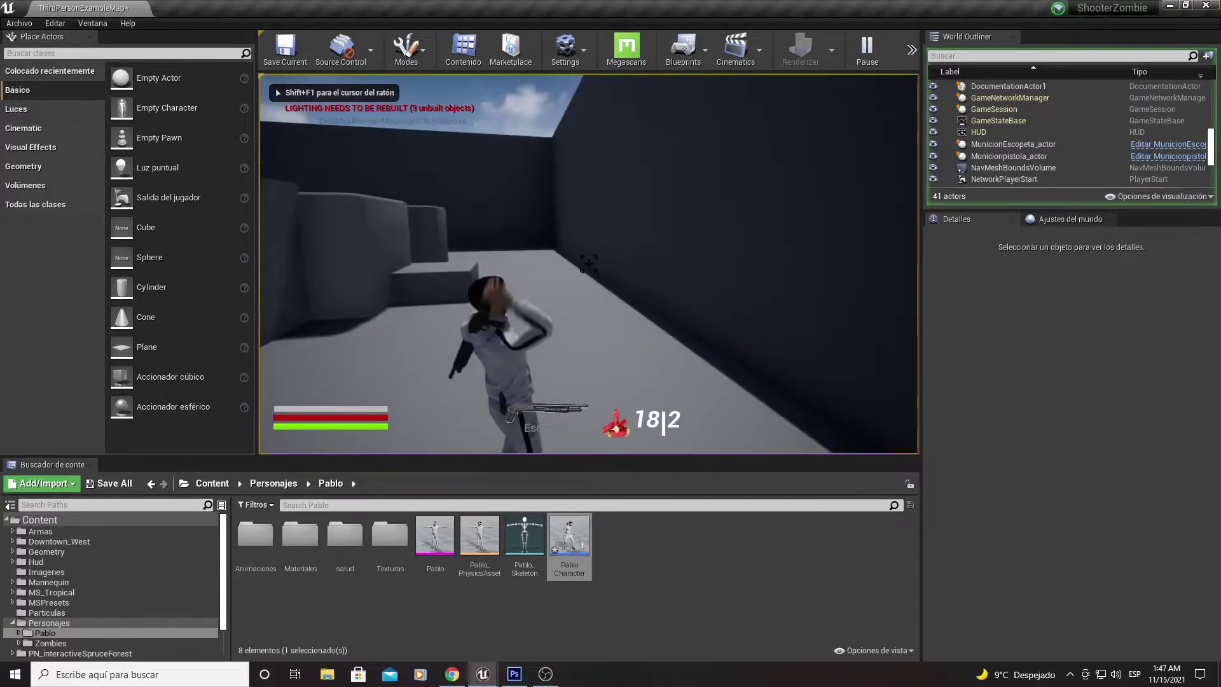
key(Tab)
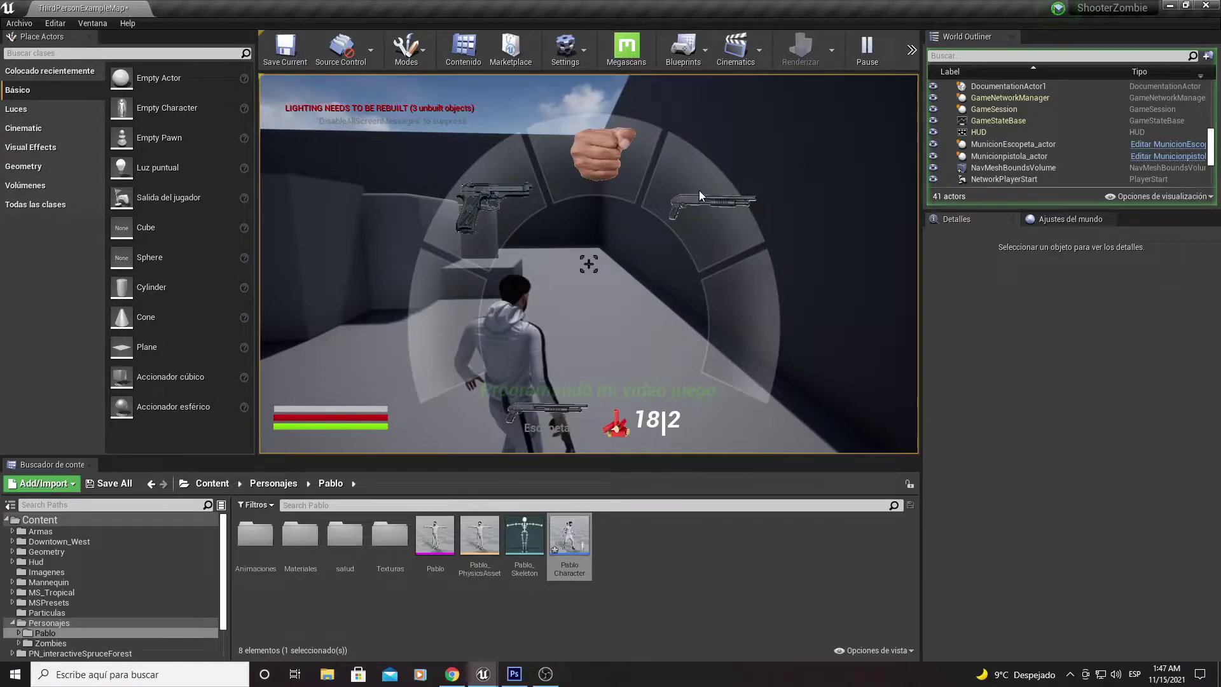
click(699, 192)
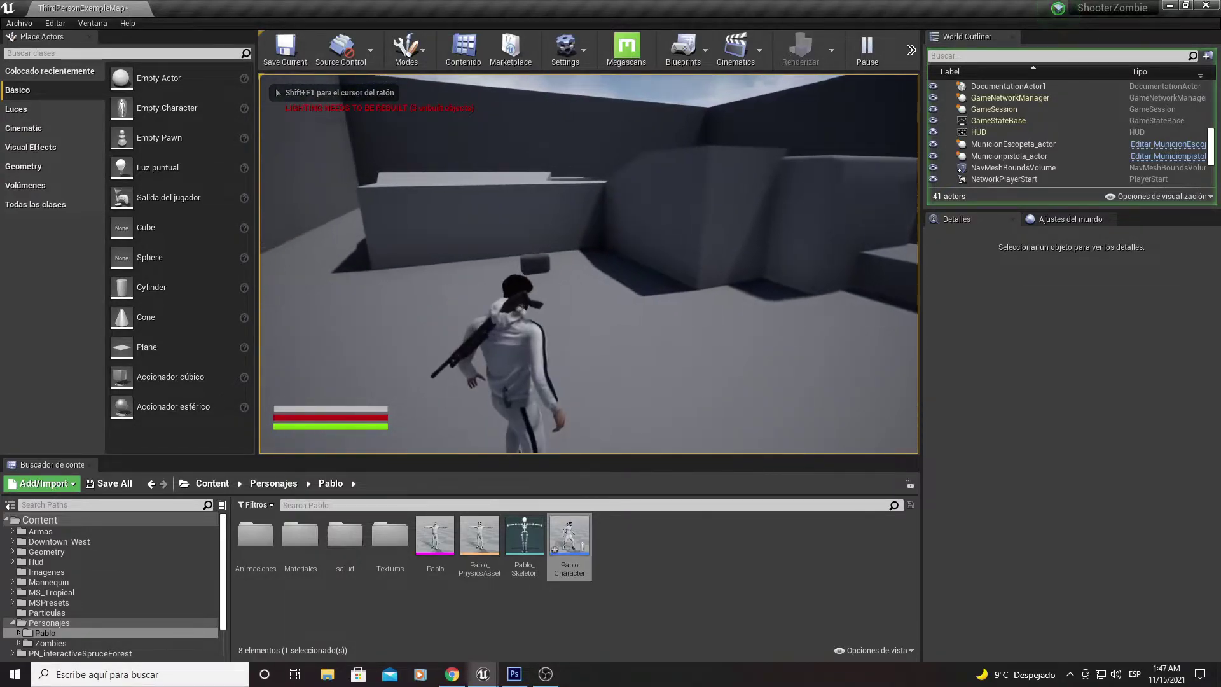
key(Tab)
key(Escape)
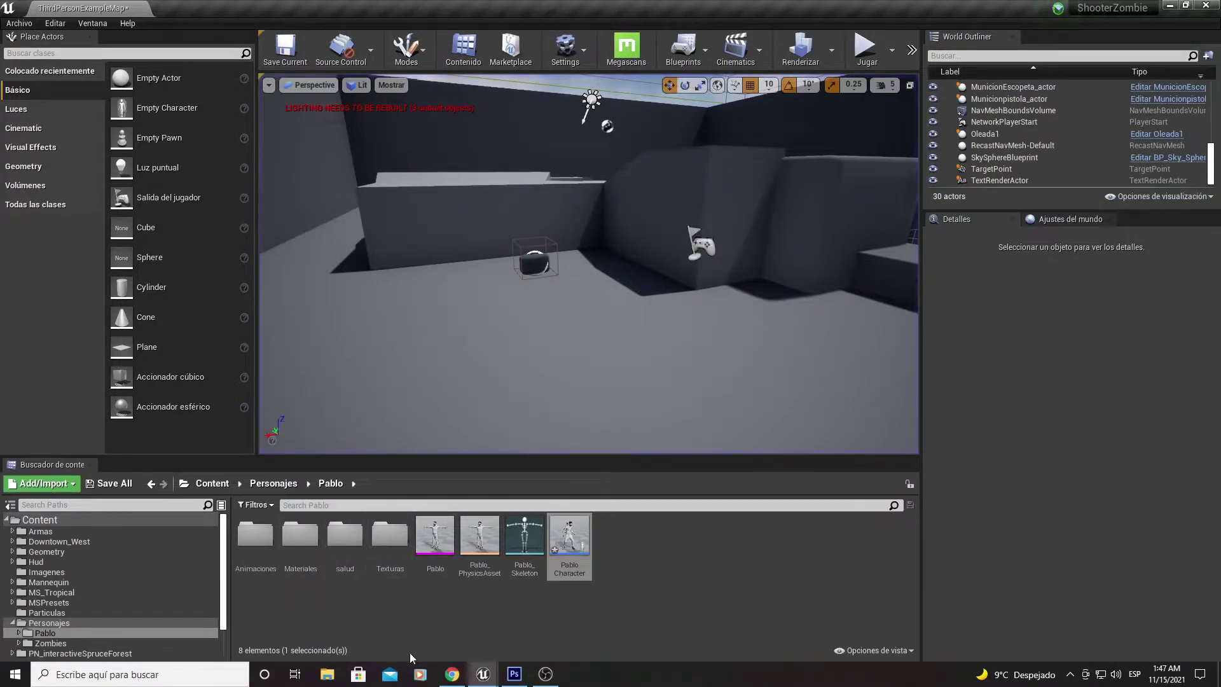
- In Project Settings > Input, set MenuSeleccionDeArmas's key to Rueda del ratón hacia arriba
click(25, 26)
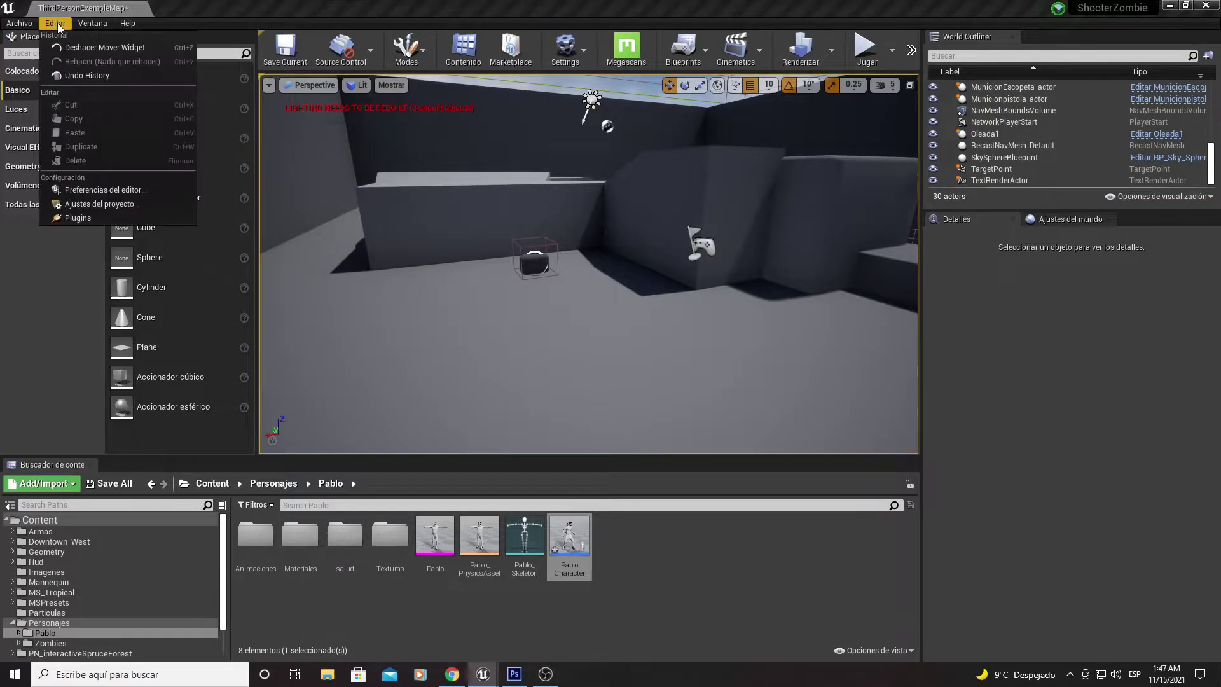
mouse_move(48, 23)
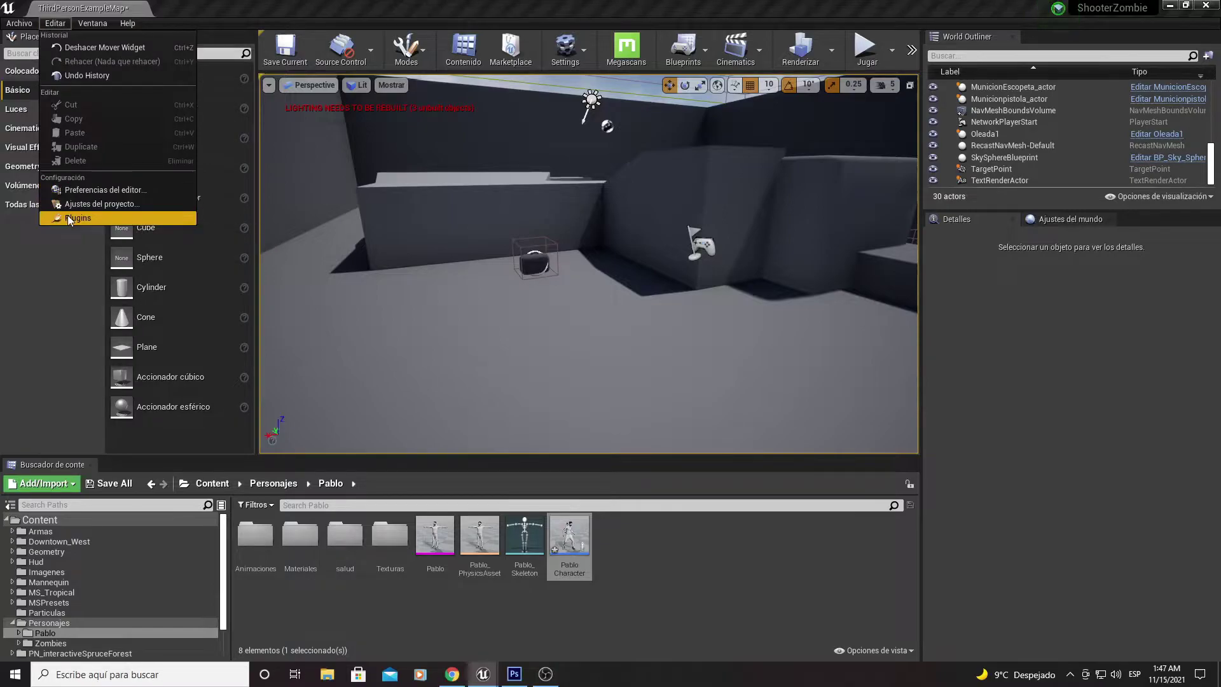
click(99, 204)
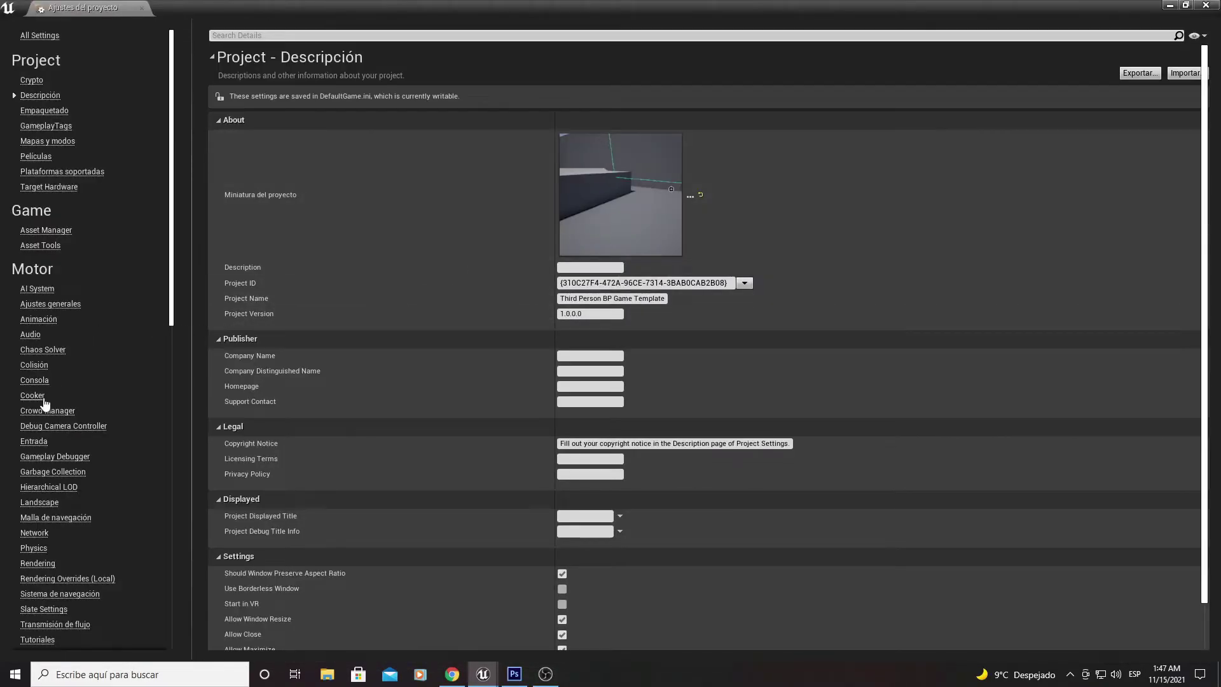
click(35, 444)
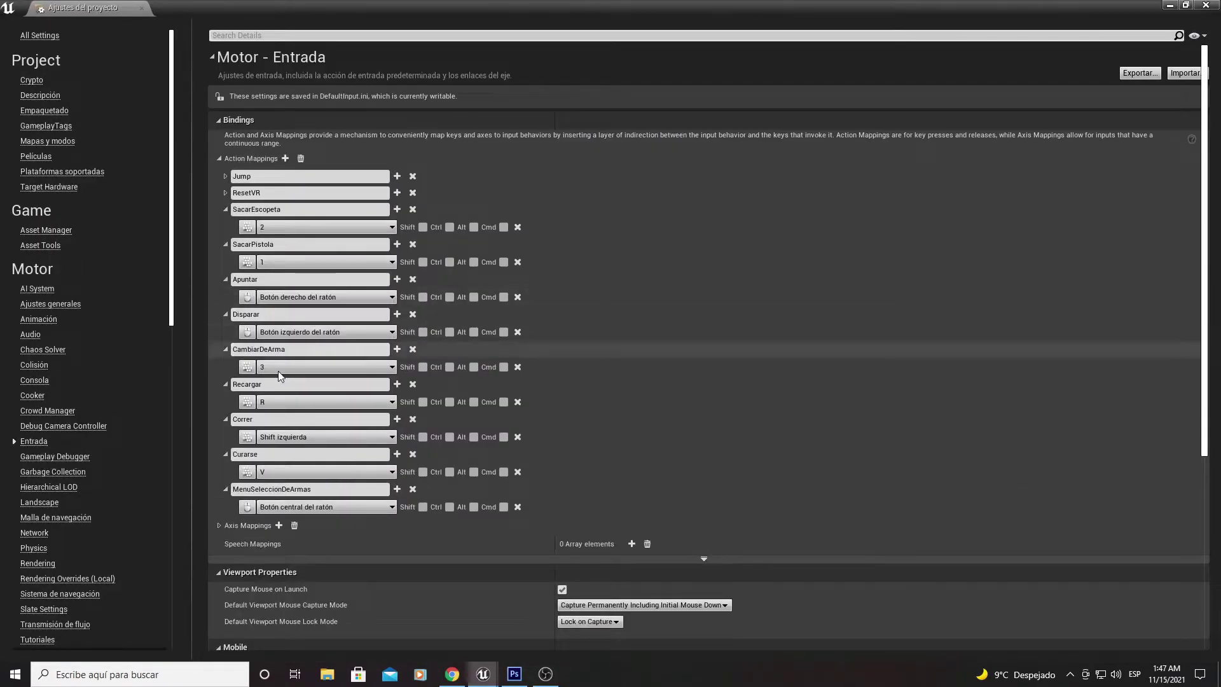
click(306, 507)
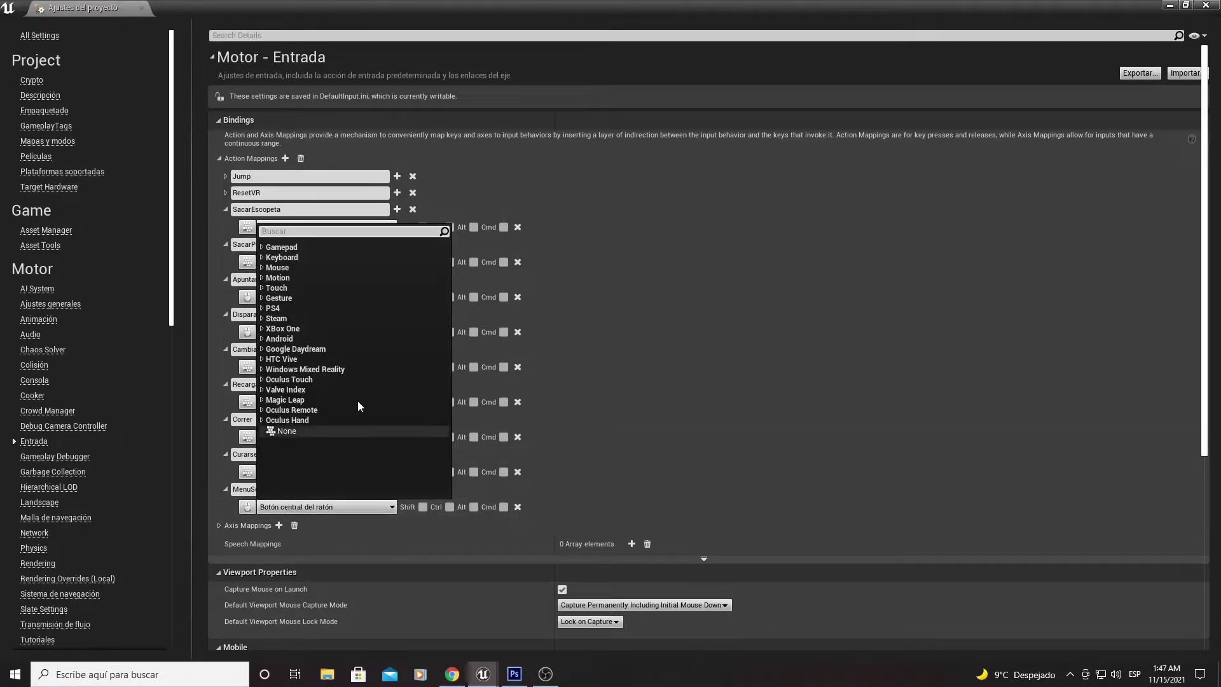
click(258, 269)
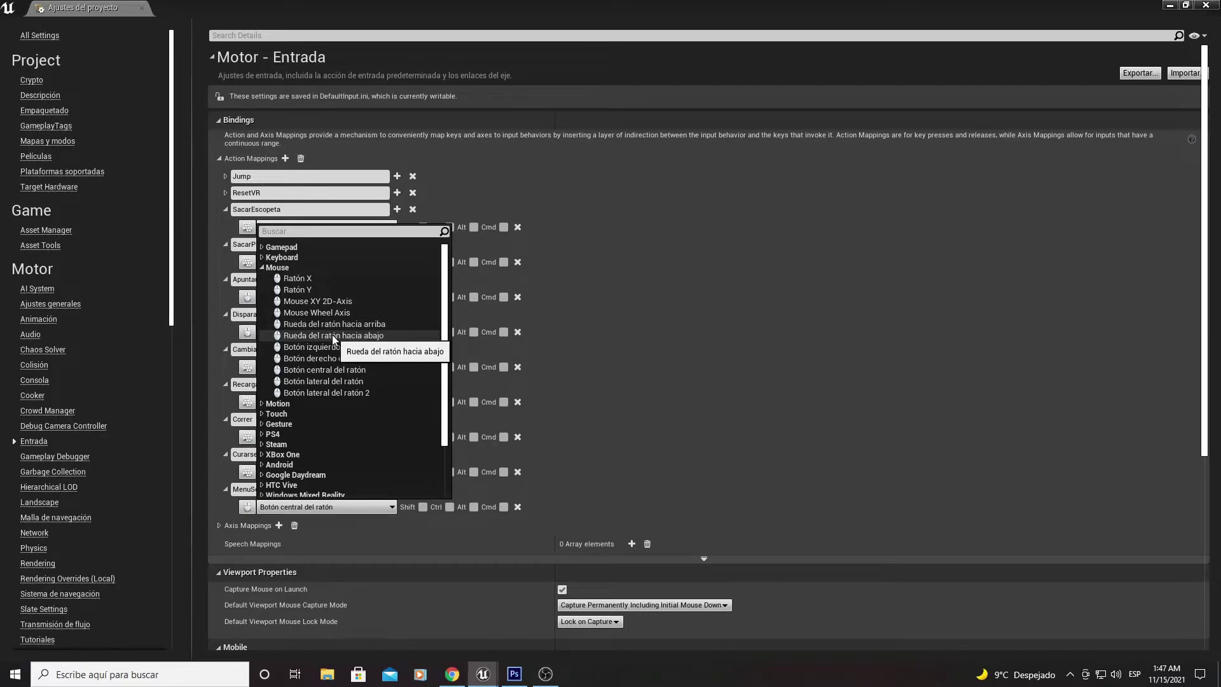
click(335, 325)
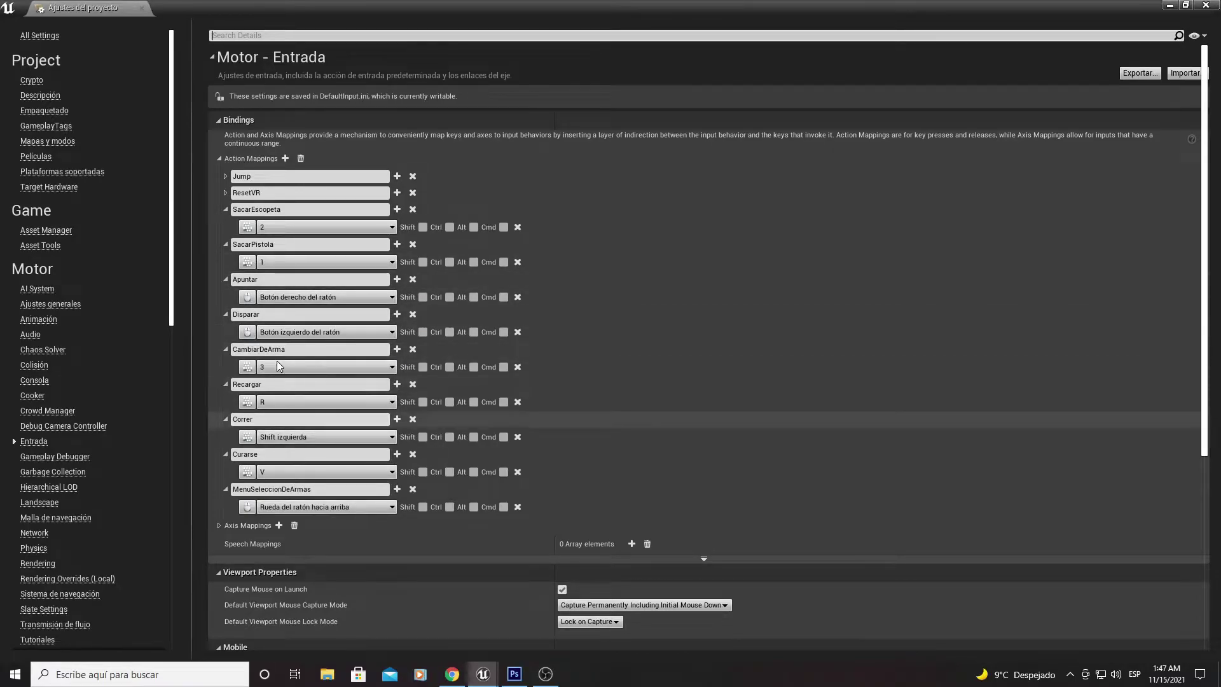
- Close Project Settings, open the Pablo Character blueprint, and minimize it to reach the level
click(1207, 5)
double_click(569, 544)
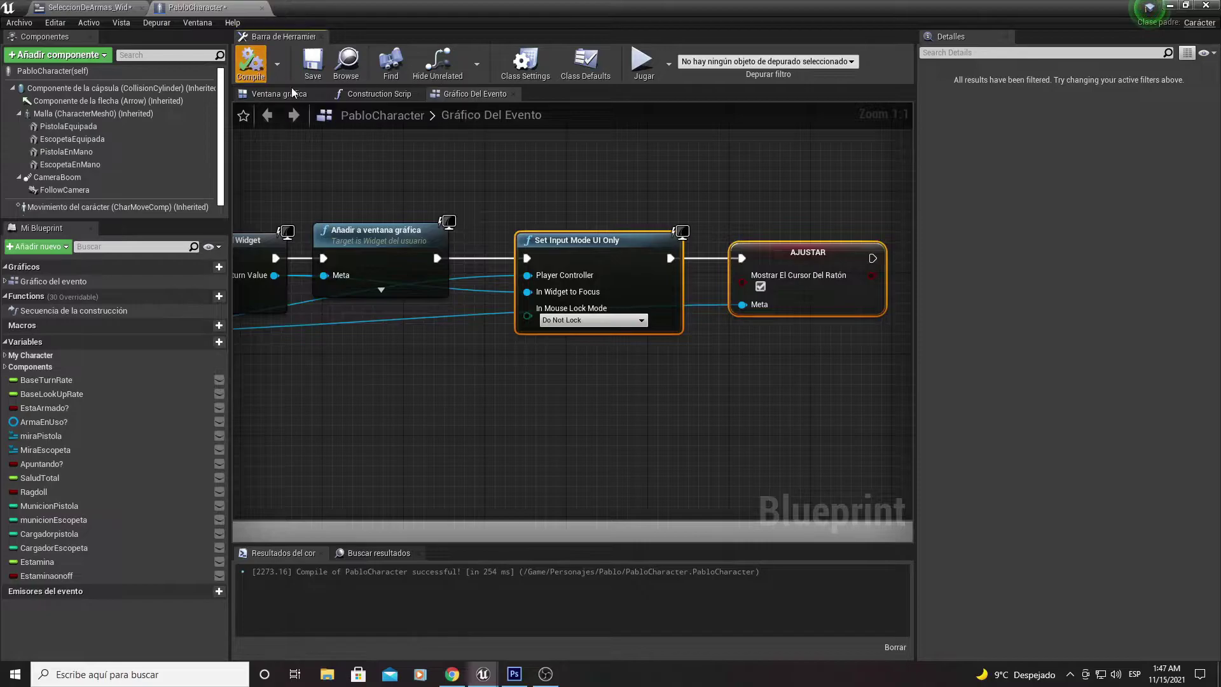
click(1168, 6)
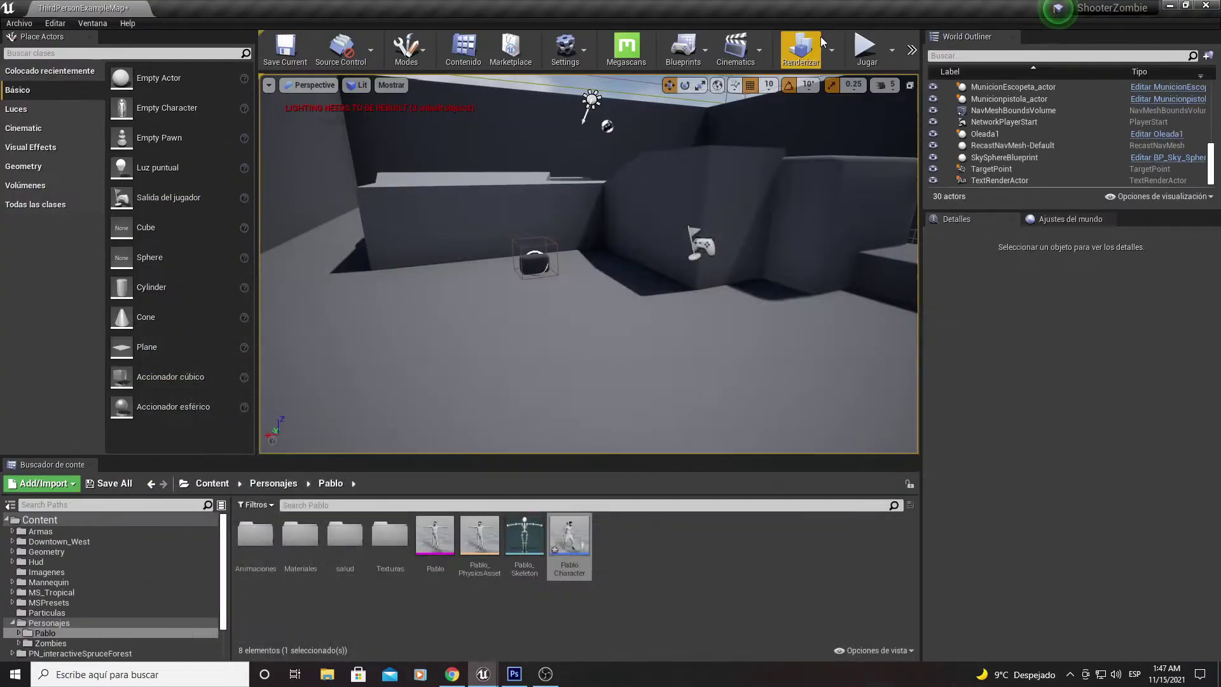
- Start play, toggle the weapon wheel repeatedly, and choose the pistol
click(866, 48)
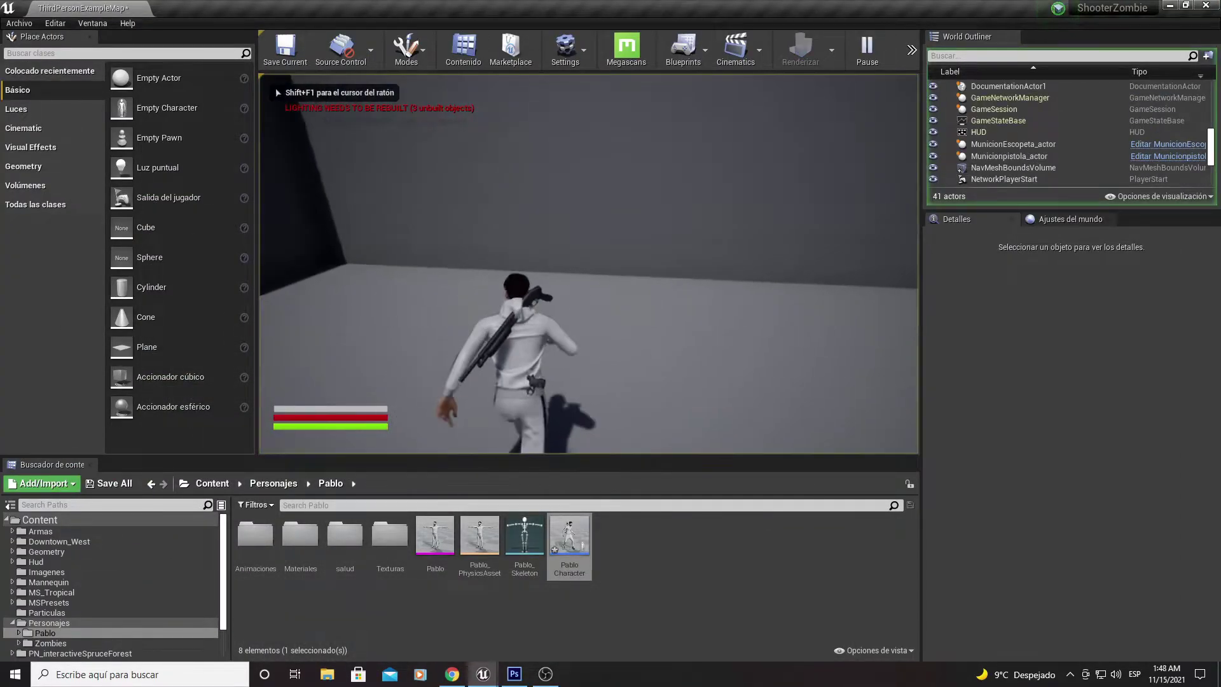
key(Tab)
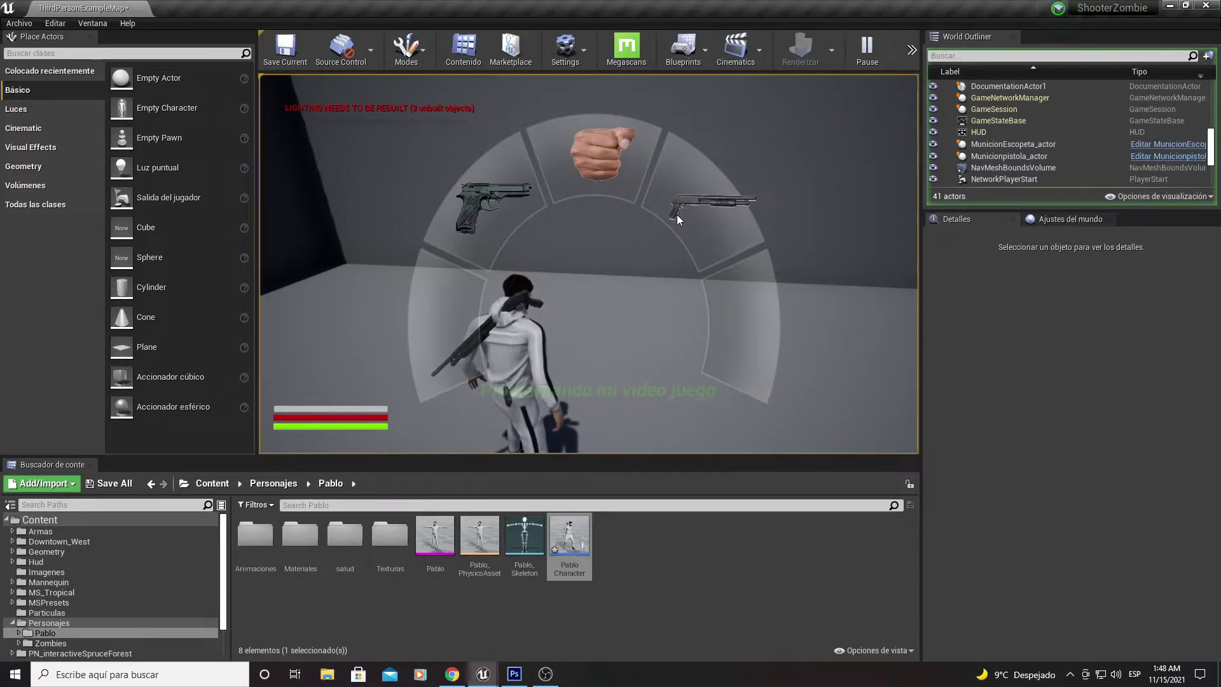
click(524, 199)
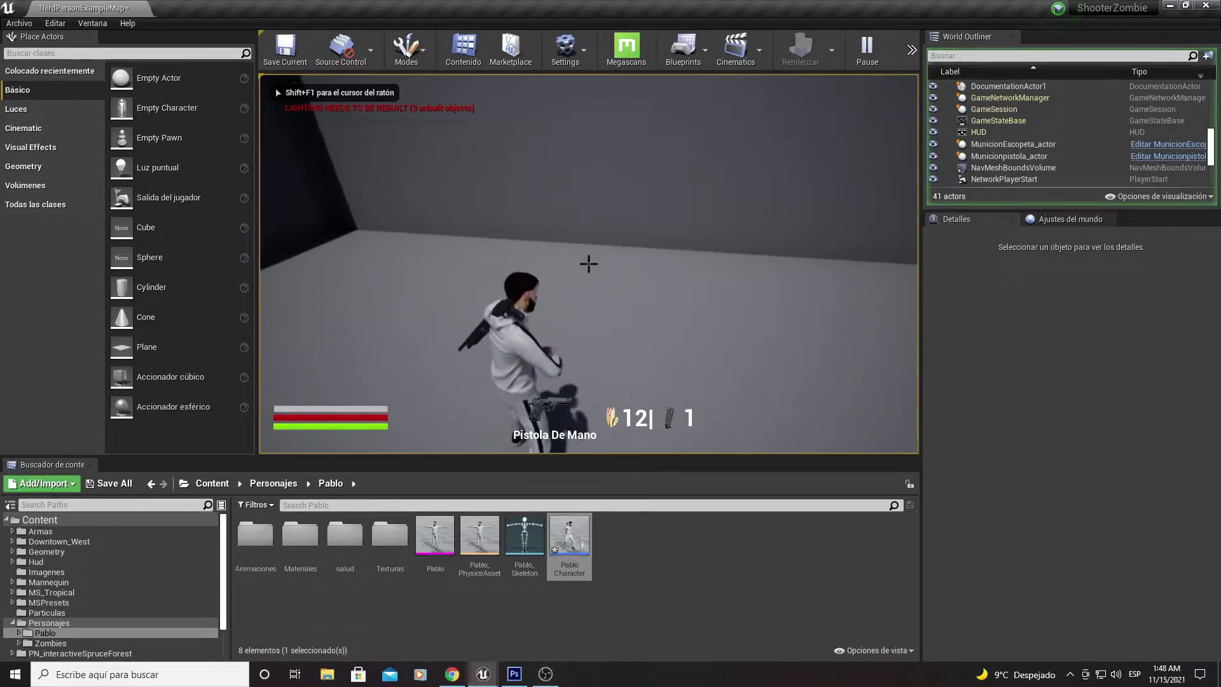
key(Tab)
click(639, 208)
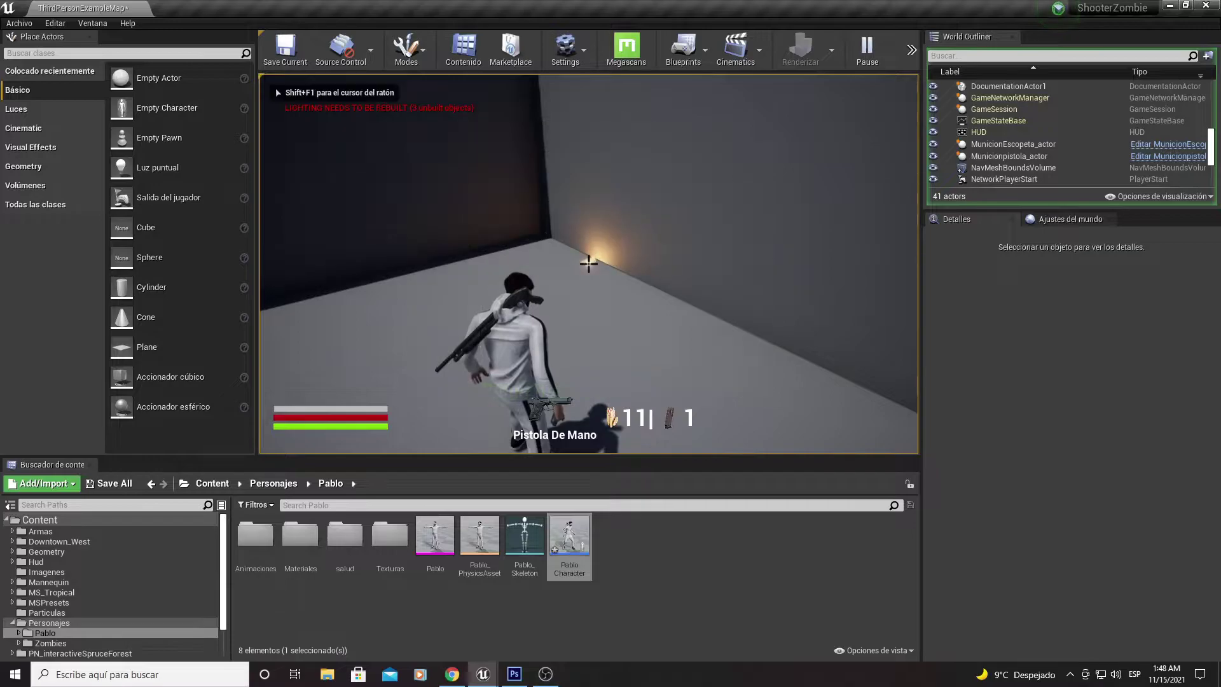
key(Tab)
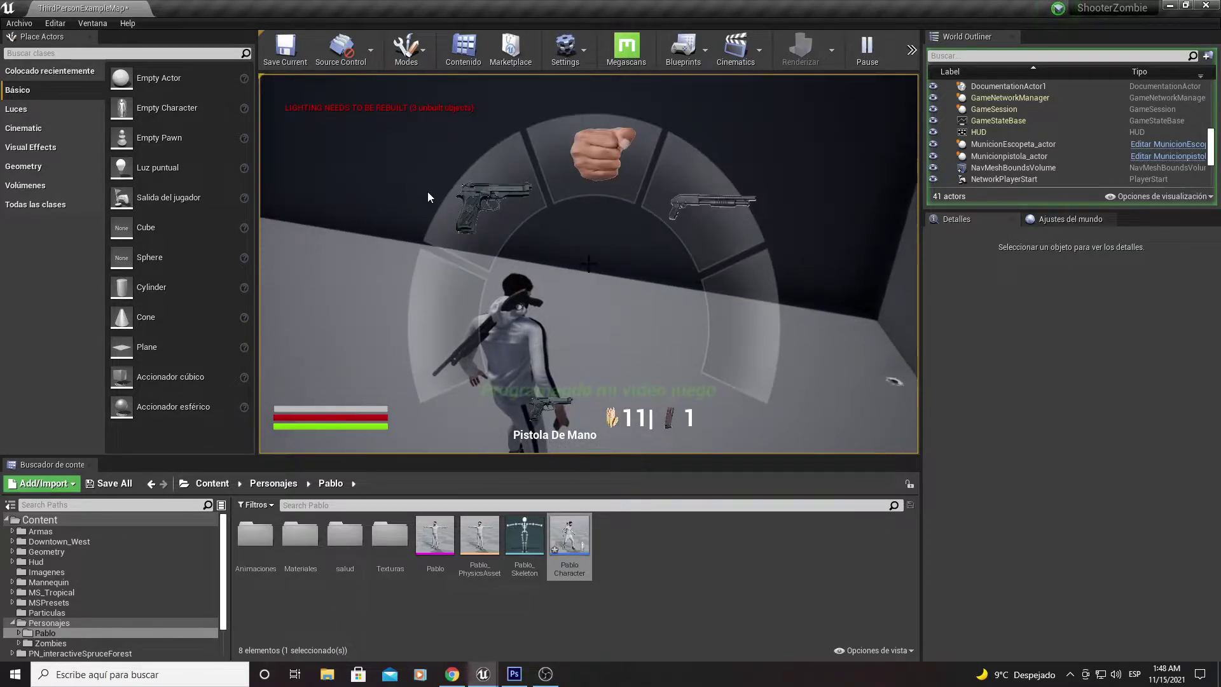
click(648, 234)
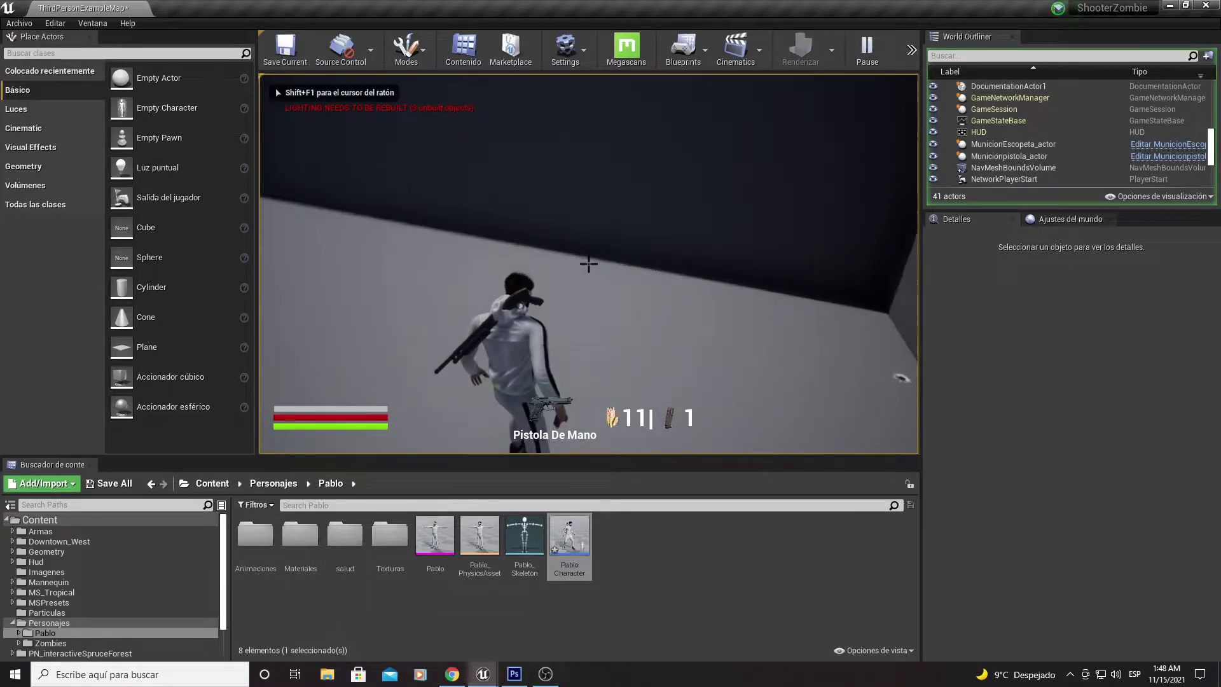
- Walk toward the wall, aim the pistol, open the weapon wheel, then stop playing
key(w)
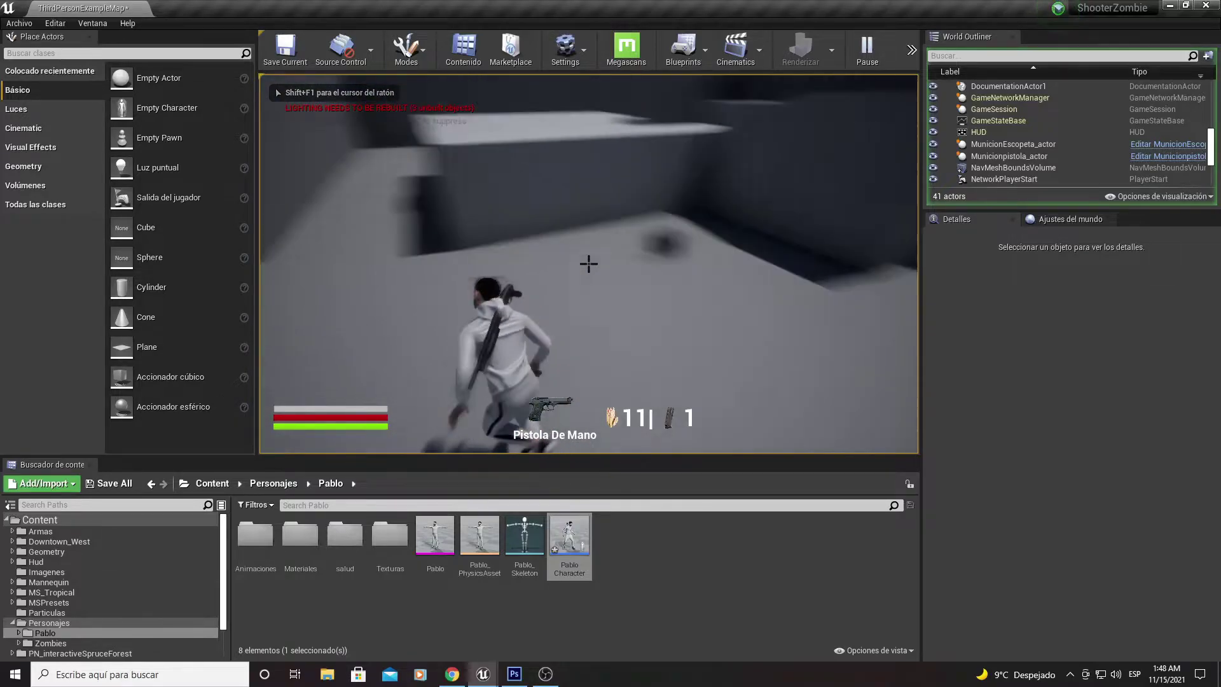
right_click(589, 264)
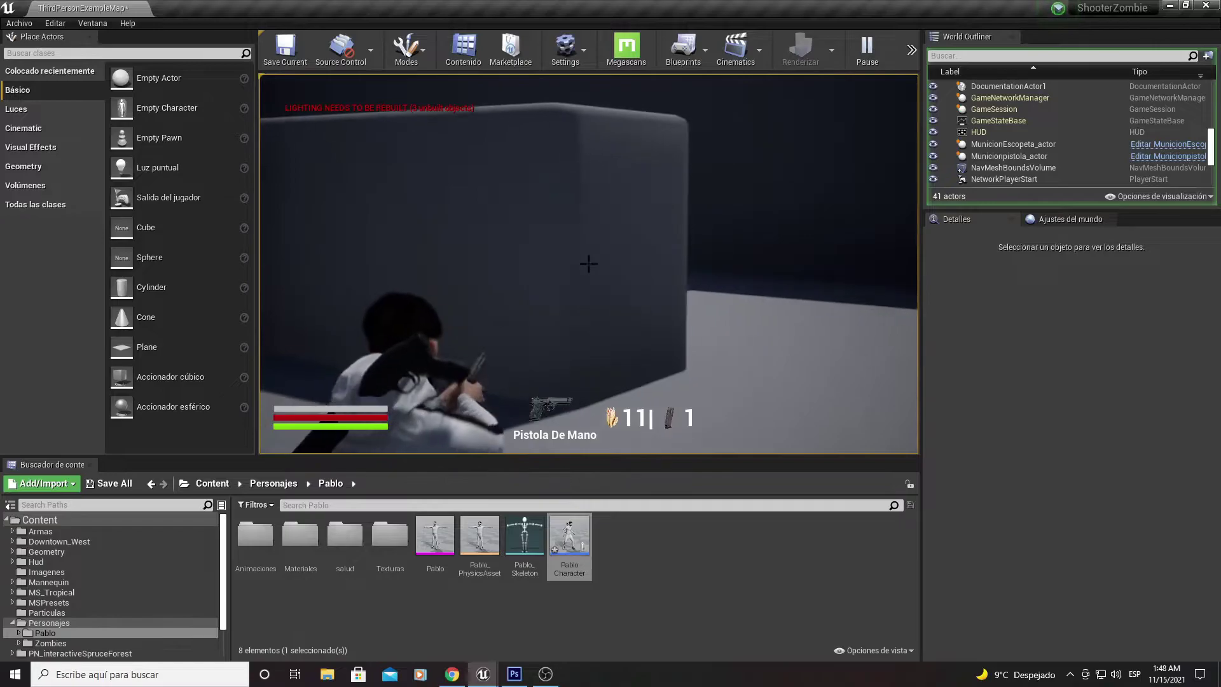
key(w)
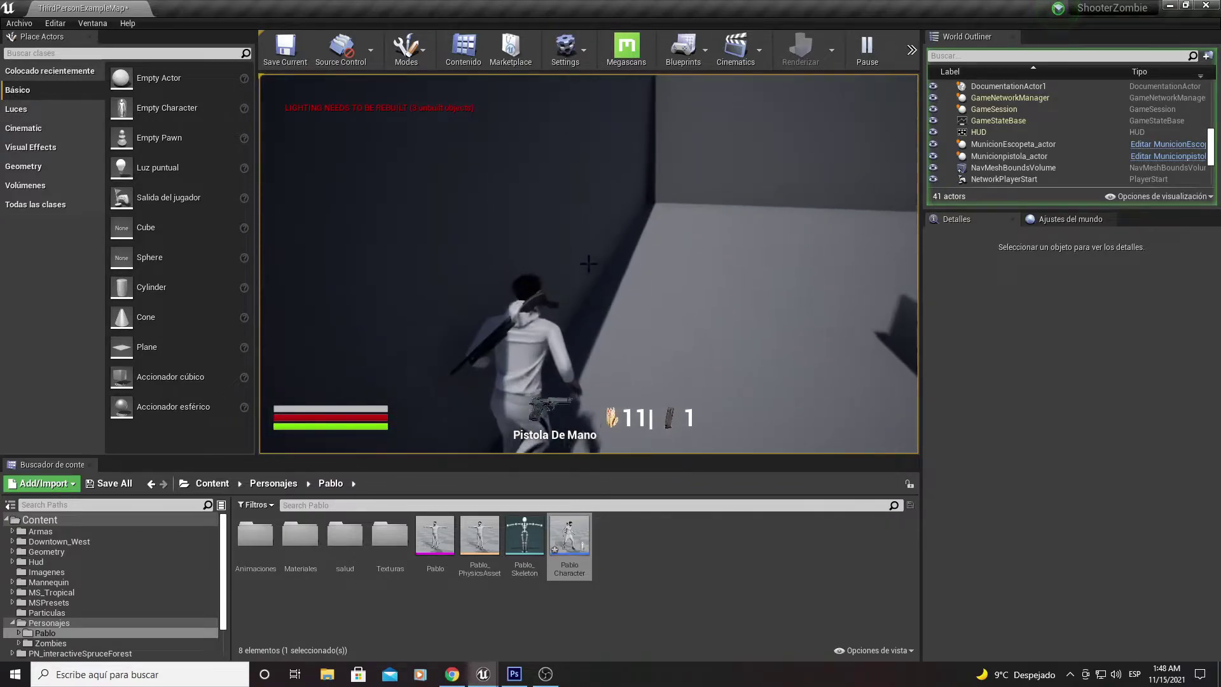
key(Tab)
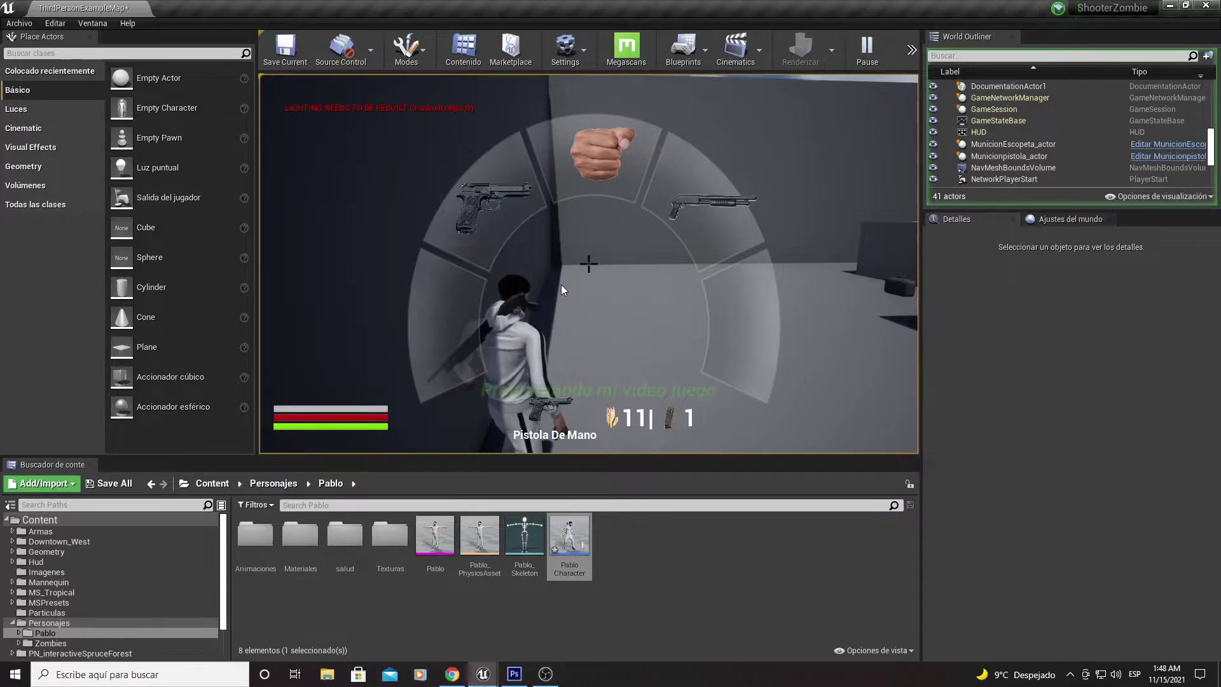
key(Escape)
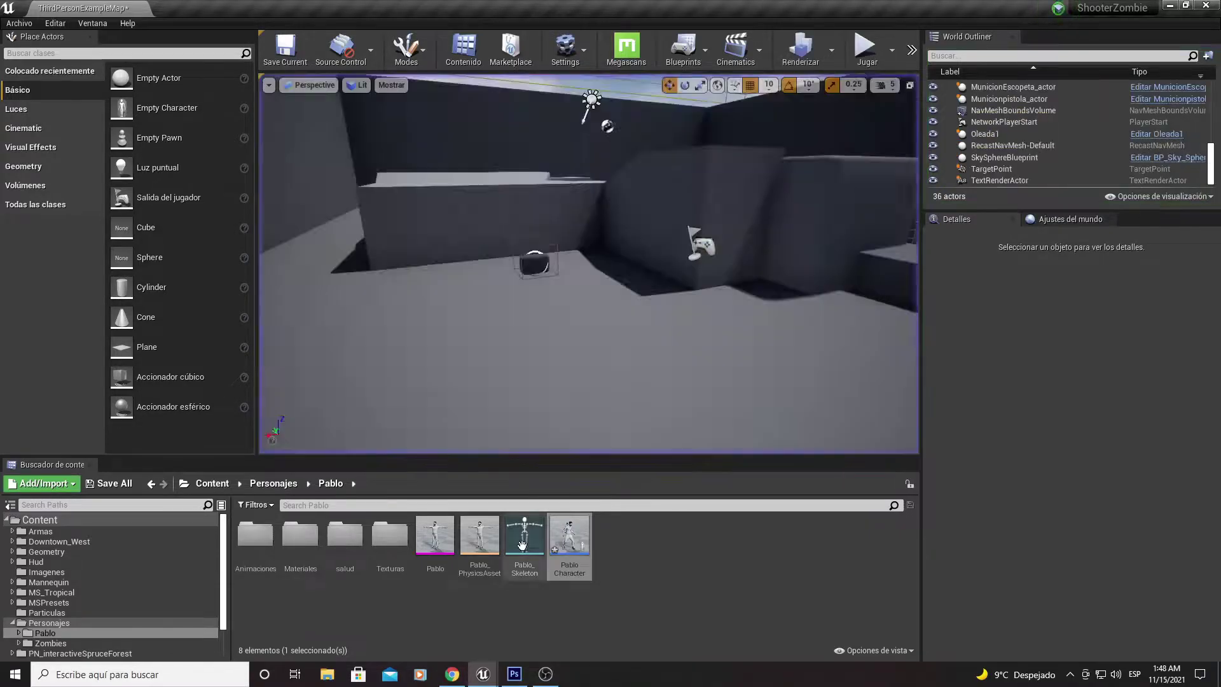
- In PabloCharacter's event graph, pan to the MenuSeleccionDeArmas chain and drag the Flip Flop node left
mouse_move(483, 678)
click(550, 607)
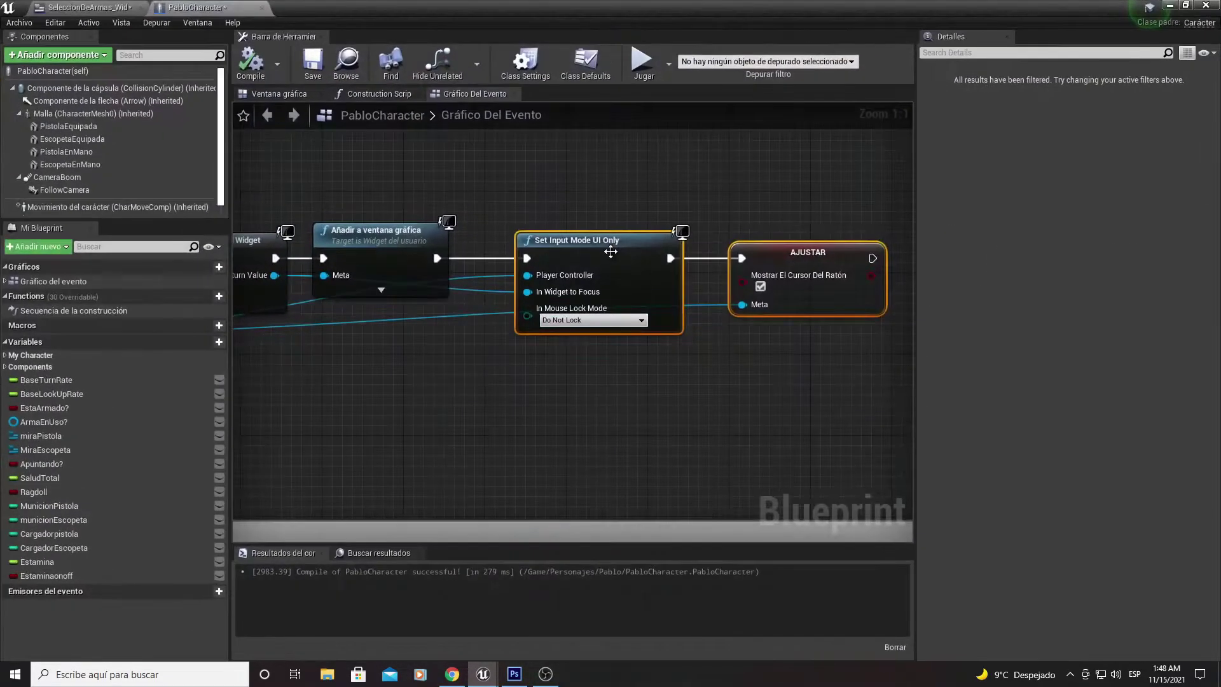
scroll(535, 346, up, 4)
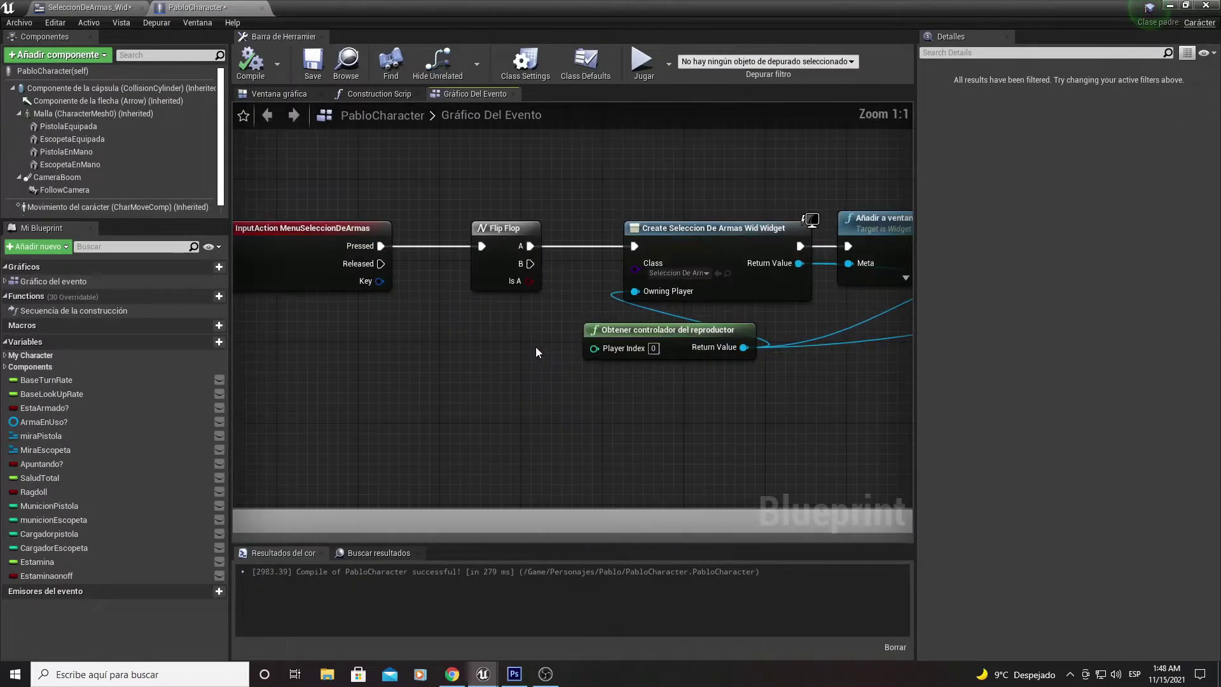
right_drag(454, 301, 593, 301)
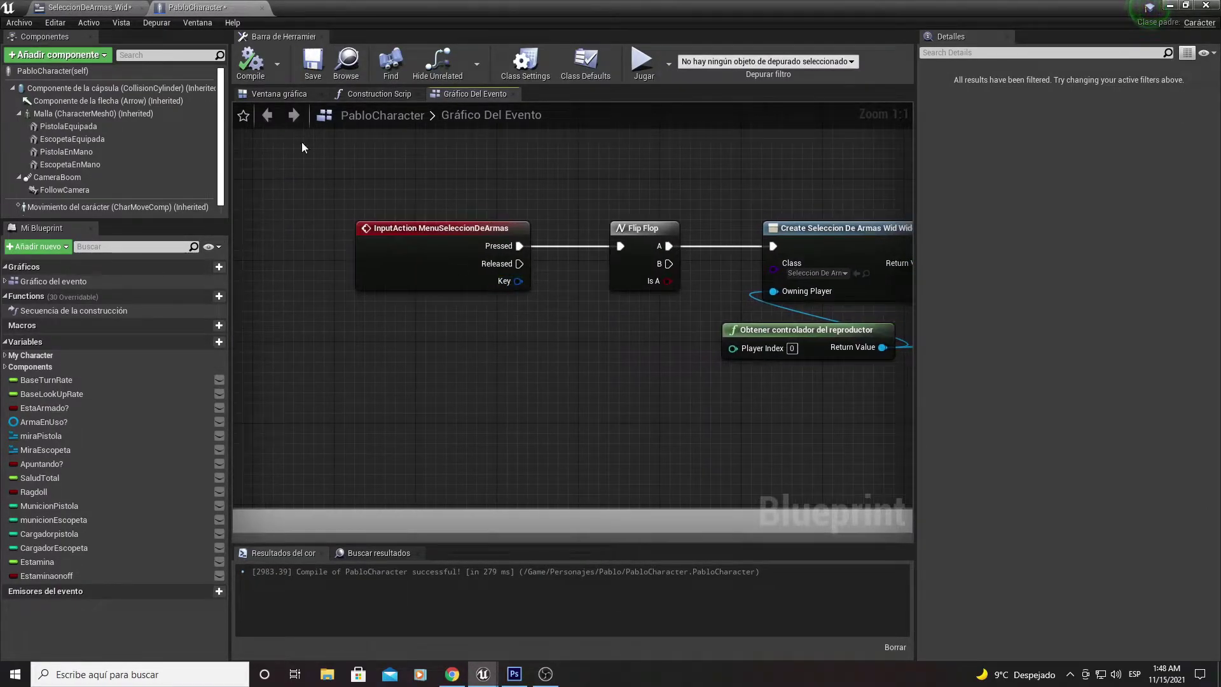
right_drag(441, 196, 417, 170)
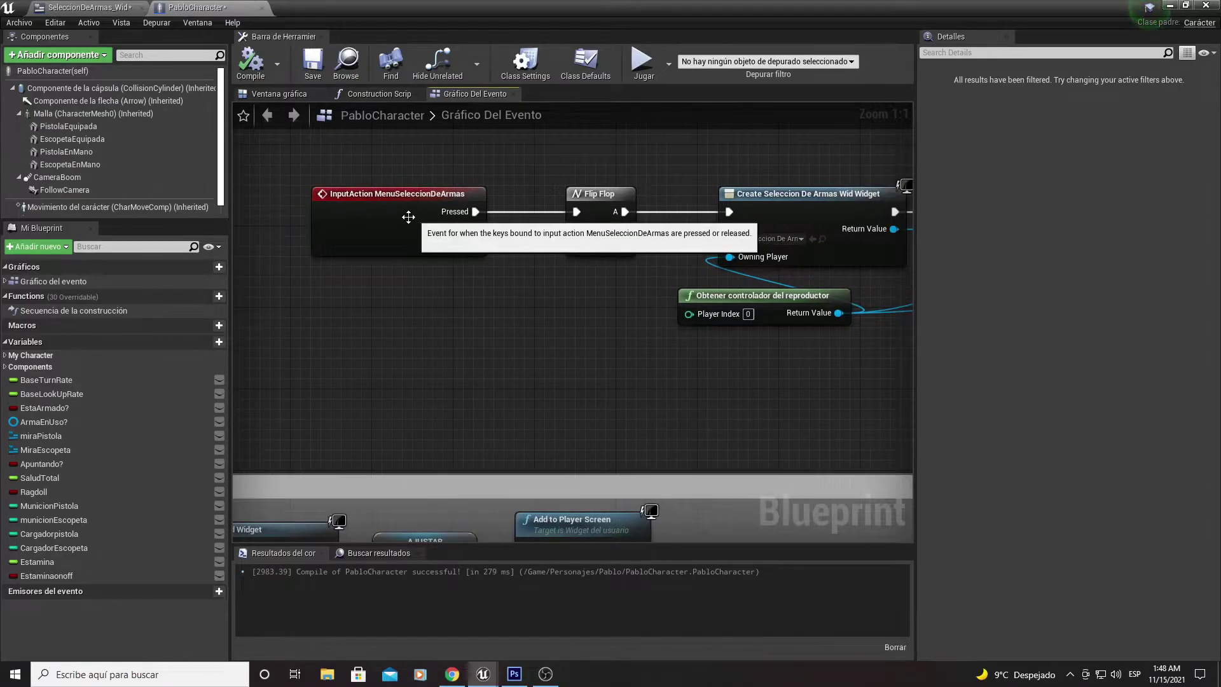
right_drag(500, 252, 365, 217)
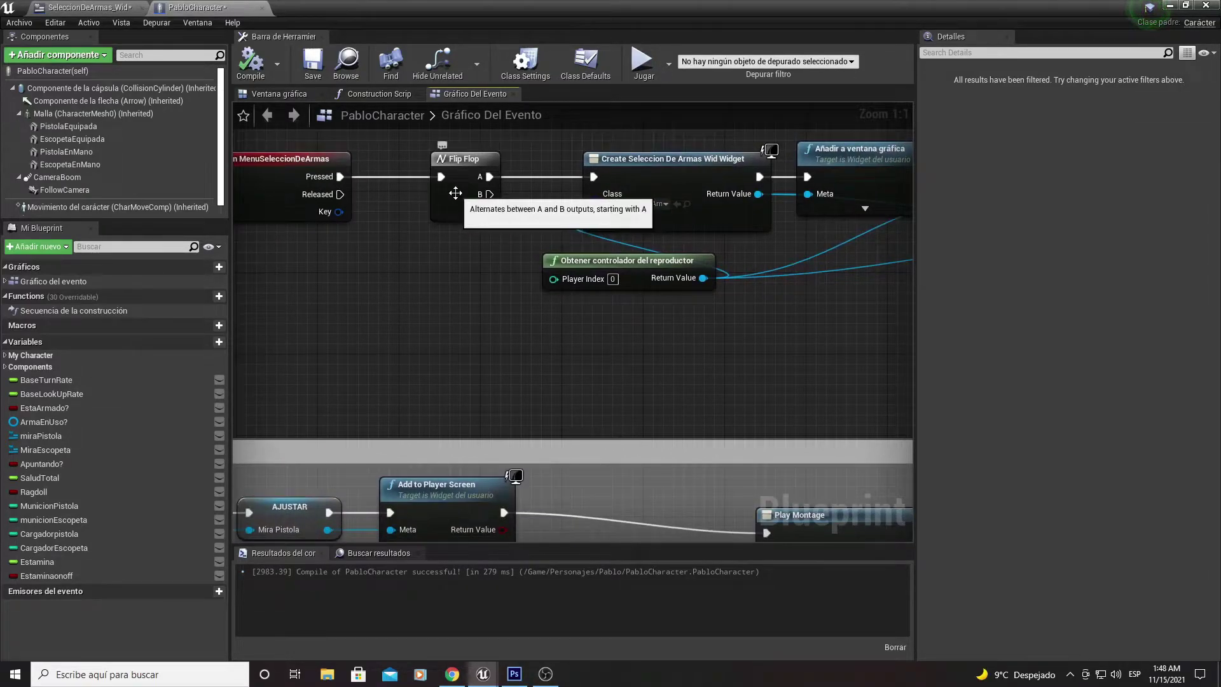
drag(500, 199, 448, 200)
scroll(447, 199, down, 2)
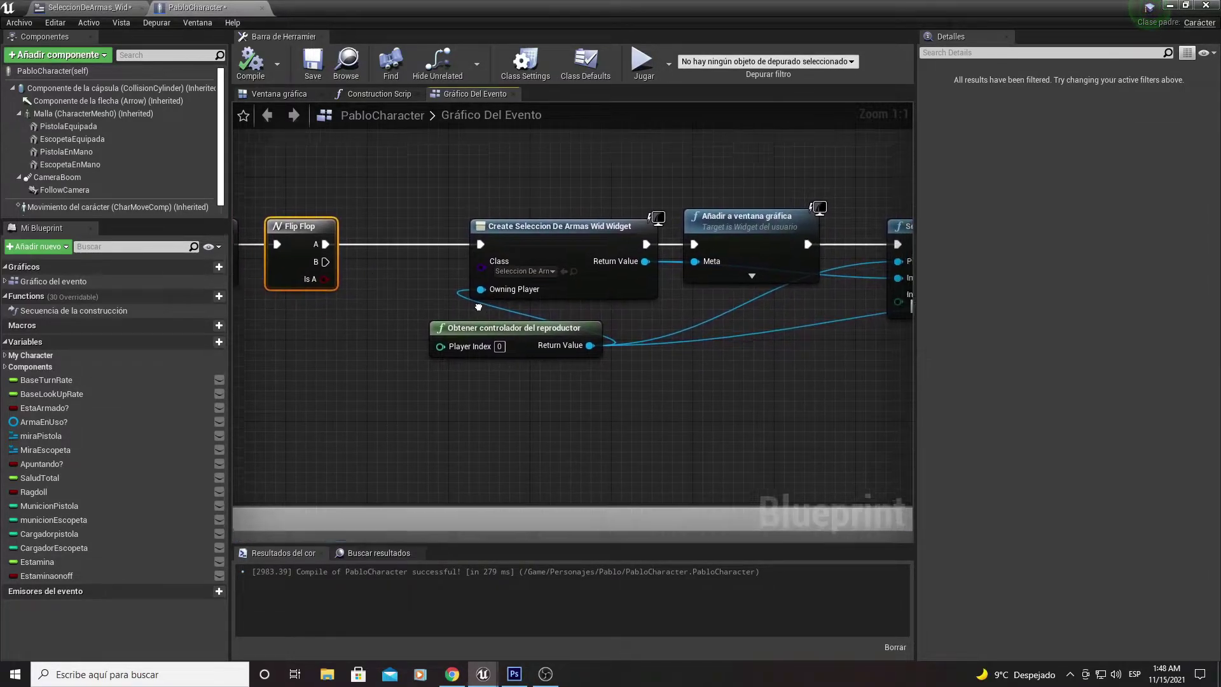
mouse_move(558, 245)
right_down()
mouse_move(462, 362)
mouse_move(367, 310)
mouse_move(414, 311)
mouse_move(386, 309)
right_up()
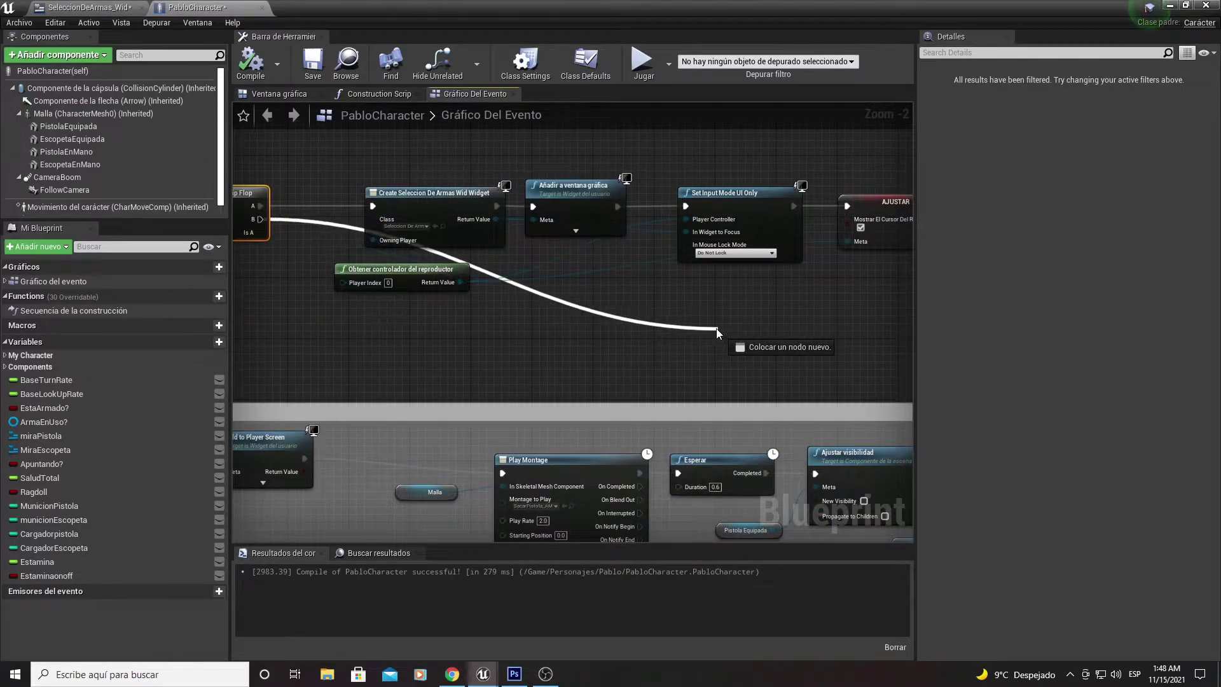
- Try a node search from Flip Flop B for a remove node, then cancel it
drag(260, 219, 716, 329)
text(remo)
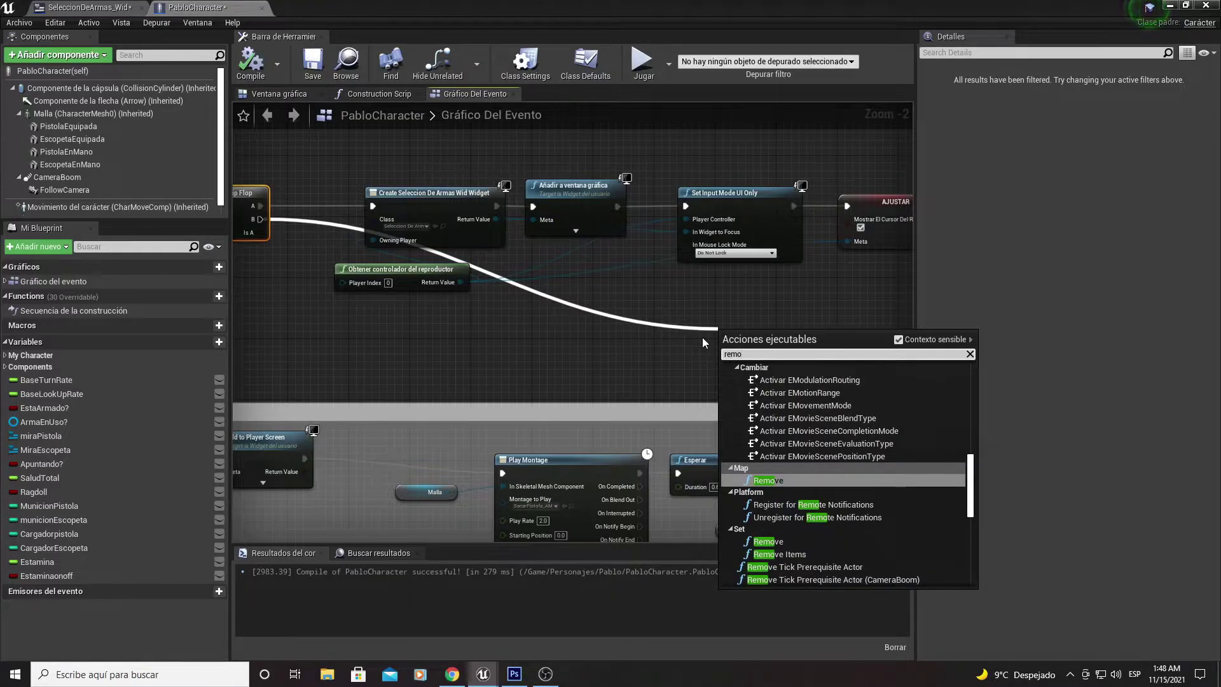
text(f)
key(BackSpace)
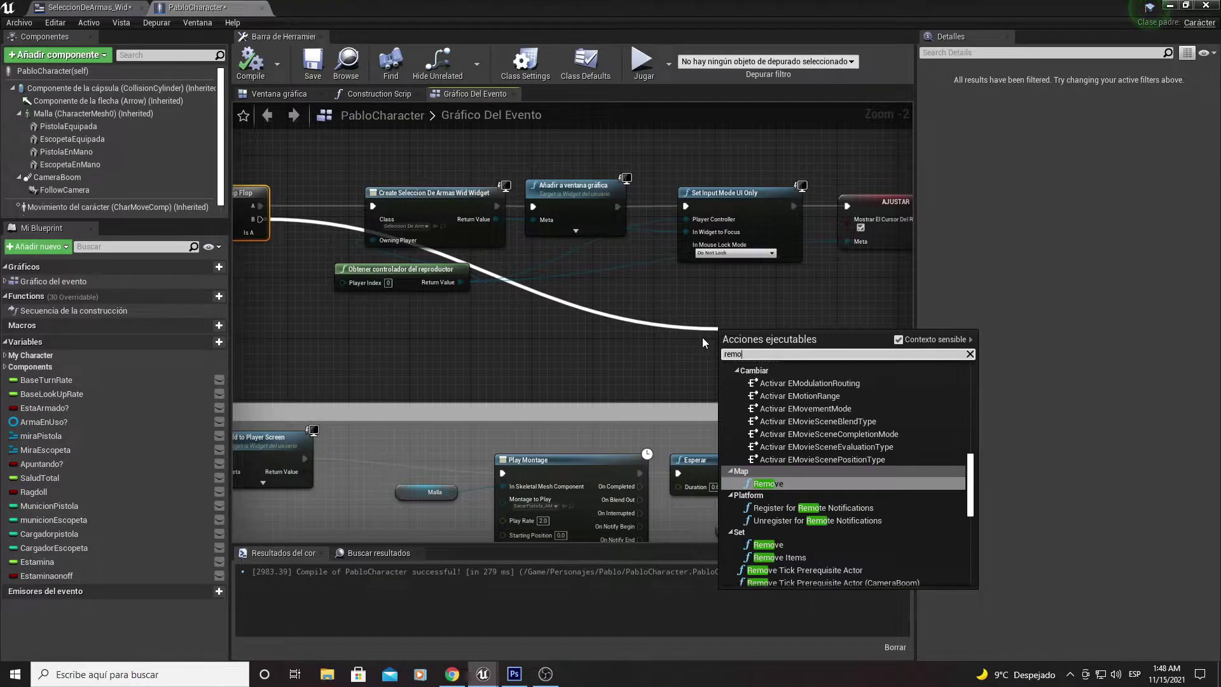
text(vefr)
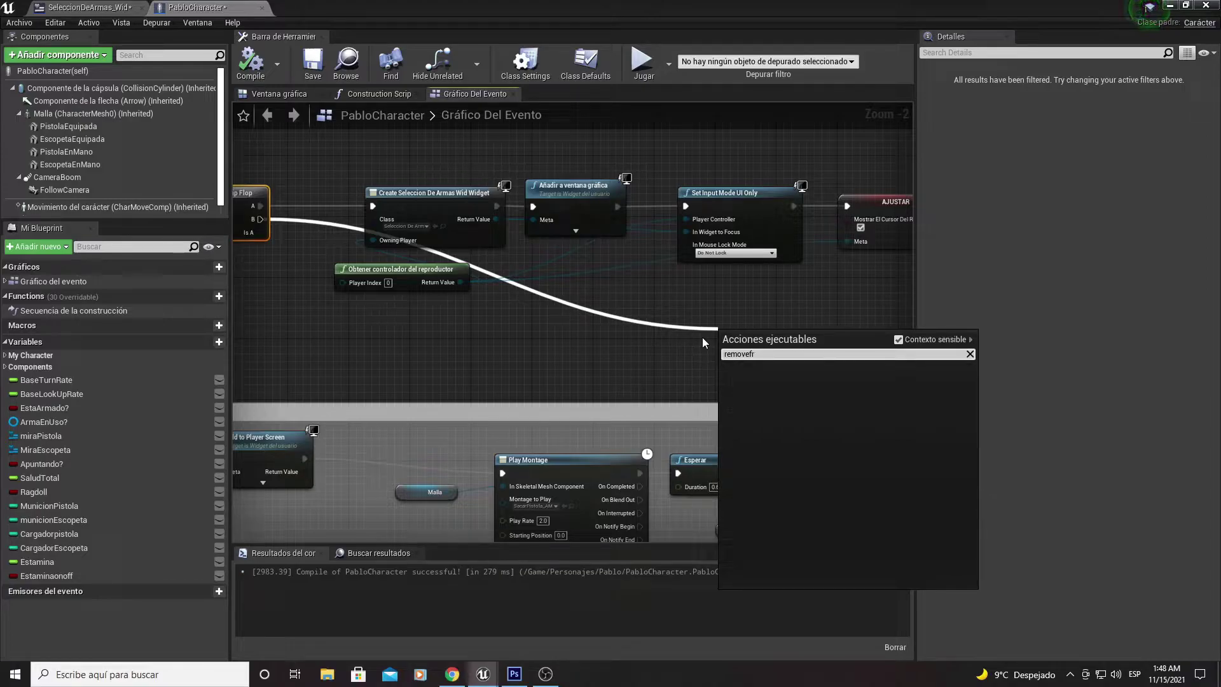
right_drag(654, 314, 614, 294)
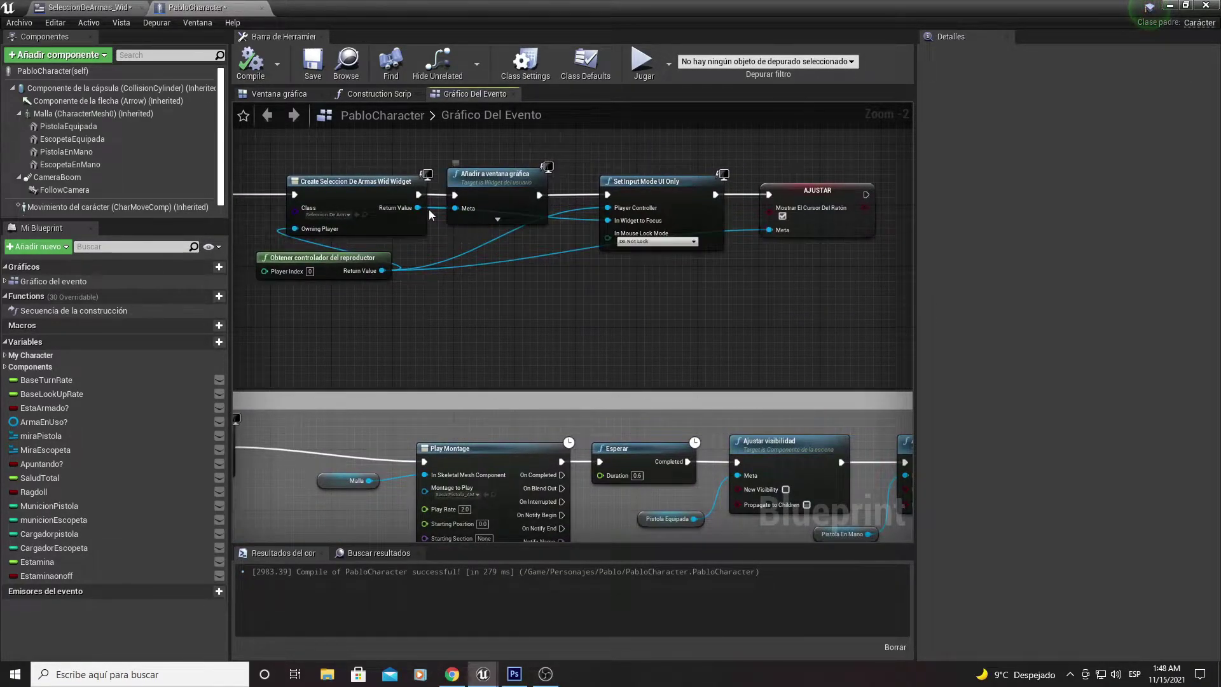
- Add Remove from Parent on the Create Widget Return Value and wire Flip Flop B into it
drag(417, 208, 498, 314)
text(re)
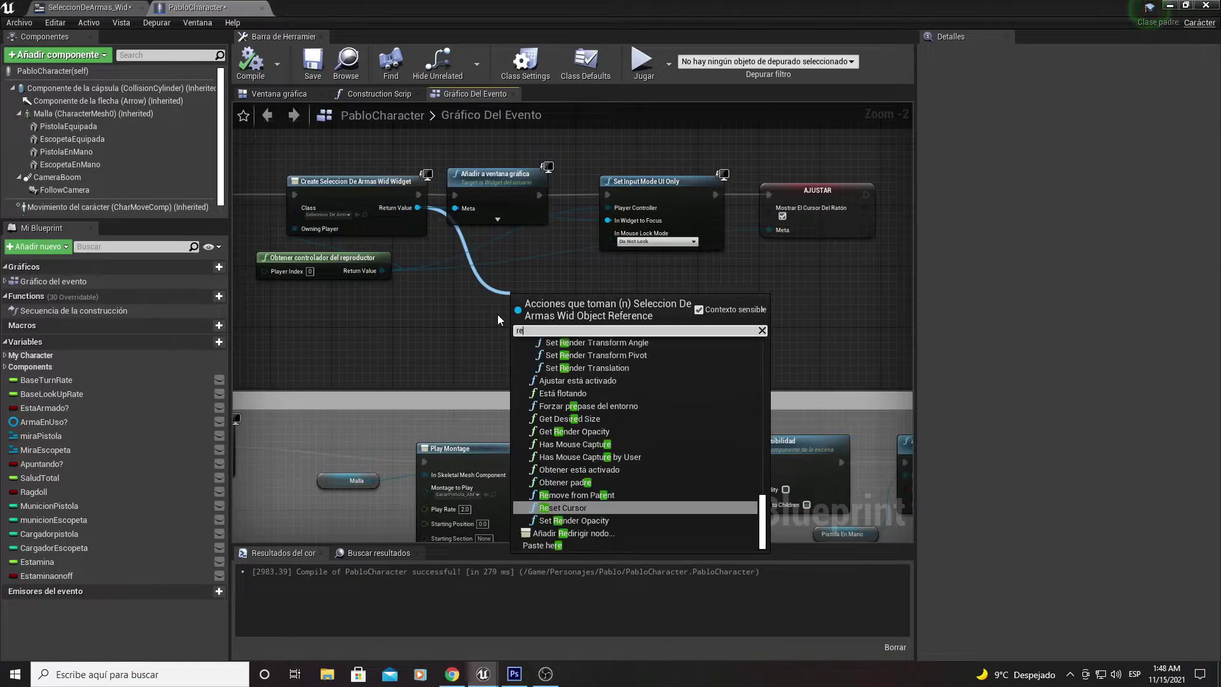
text(move)
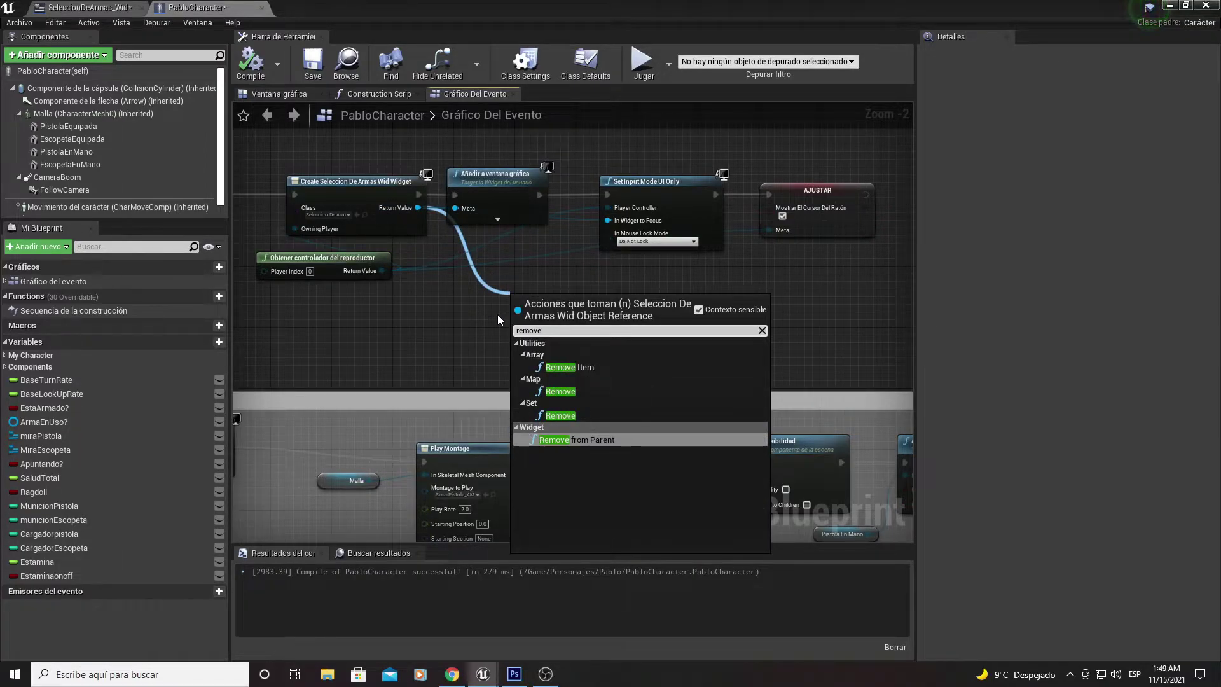
key(Return)
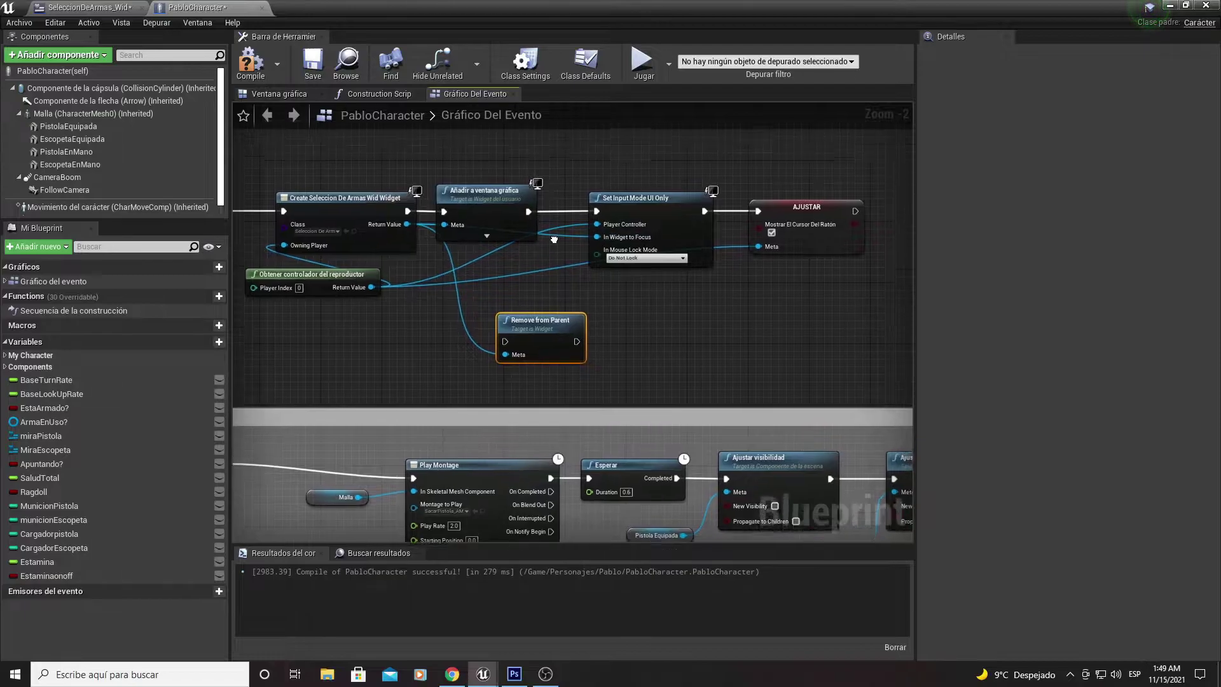
right_drag(564, 224, 714, 226)
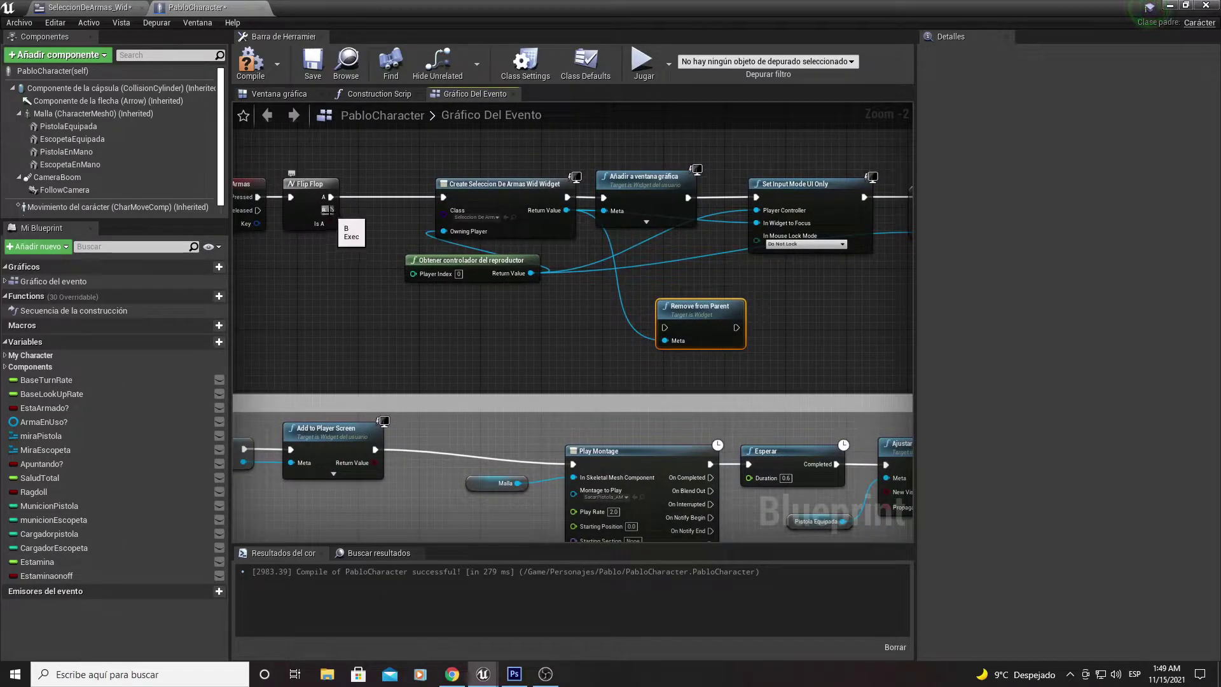
drag(331, 210, 654, 325)
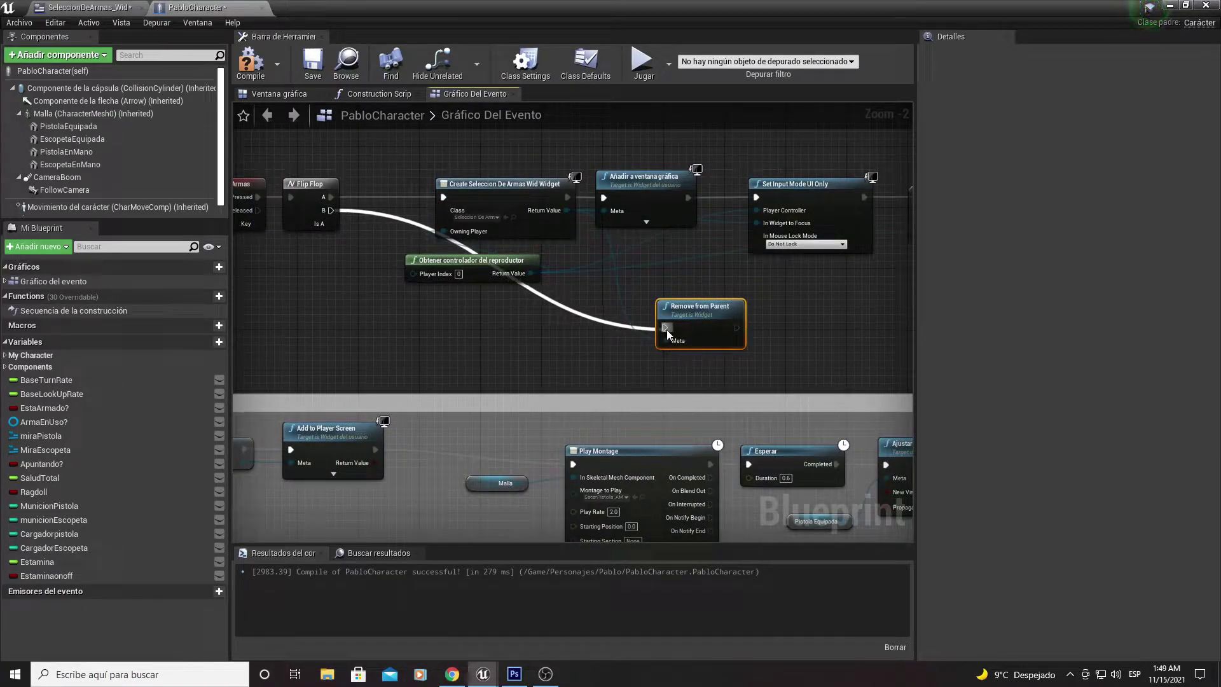
scroll(694, 292, up, 2)
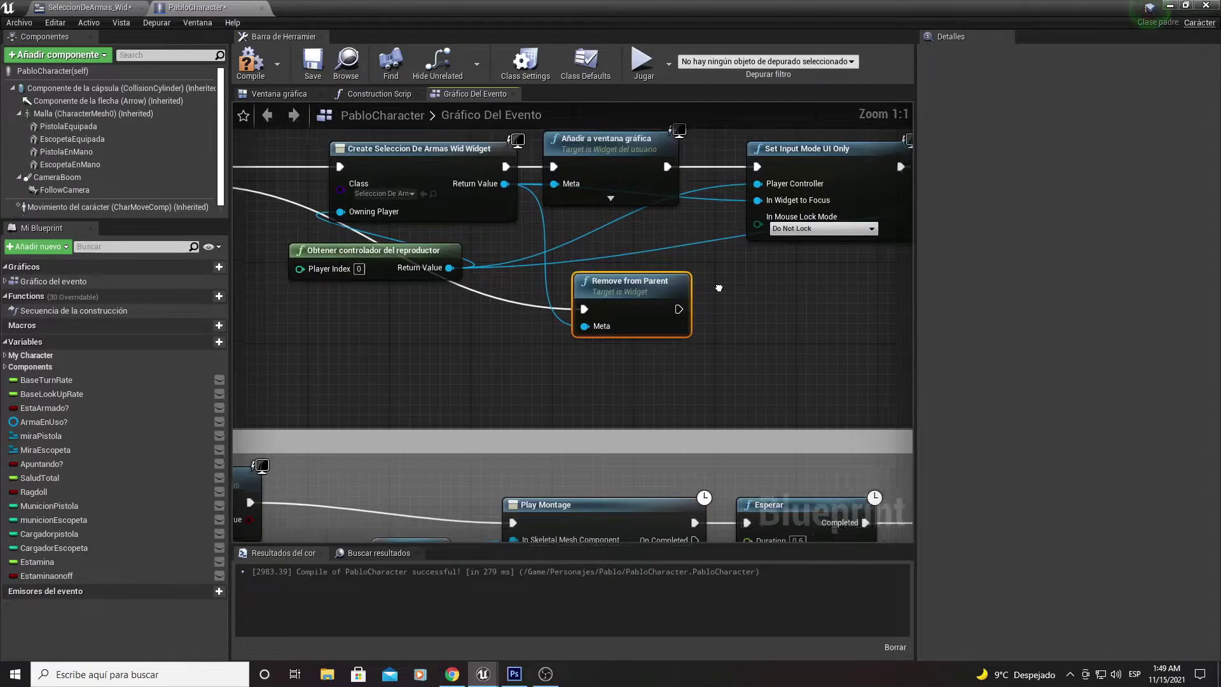
mouse_move(696, 295)
right_down()
mouse_move(589, 341)
mouse_move(562, 367)
mouse_move(438, 303)
right_up()
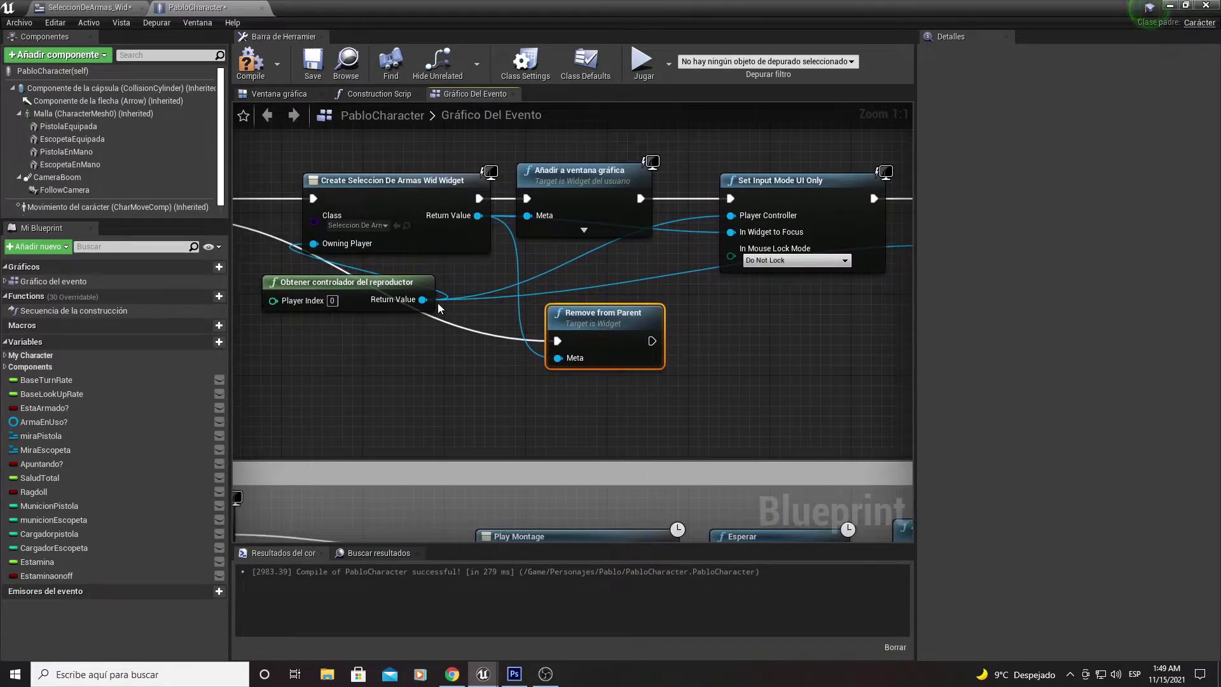
- Add Set Input Mode Game Only from Get Player Controller, run after Remove from Parent
mouse_move(422, 299)
mouse_down()
mouse_move(773, 349)
mouse_move(753, 349)
mouse_up()
text(setim)
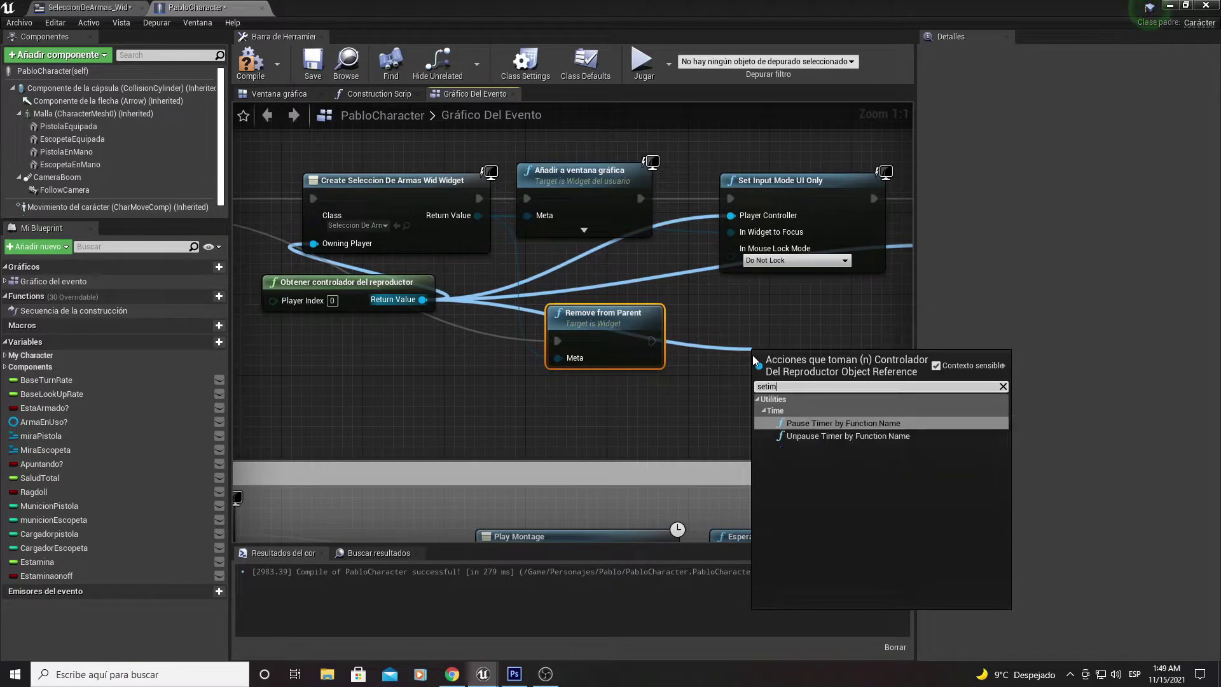
key(BackSpace)
text(n)
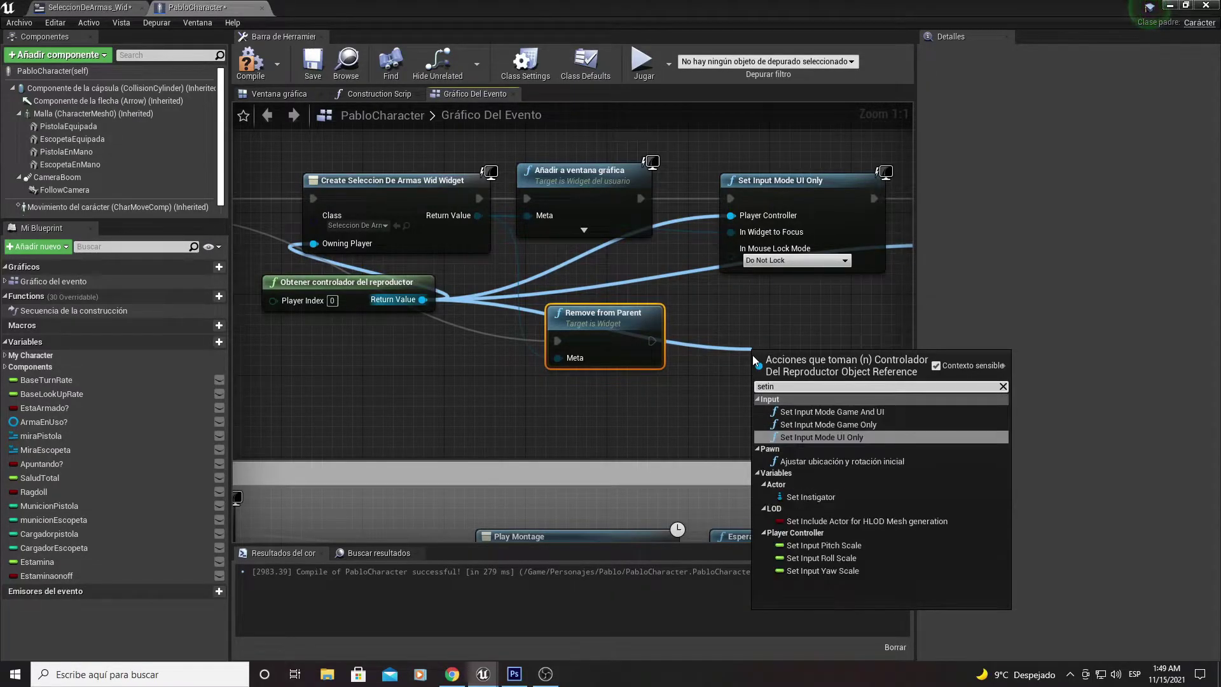
text(p)
key(Up)
key(Return)
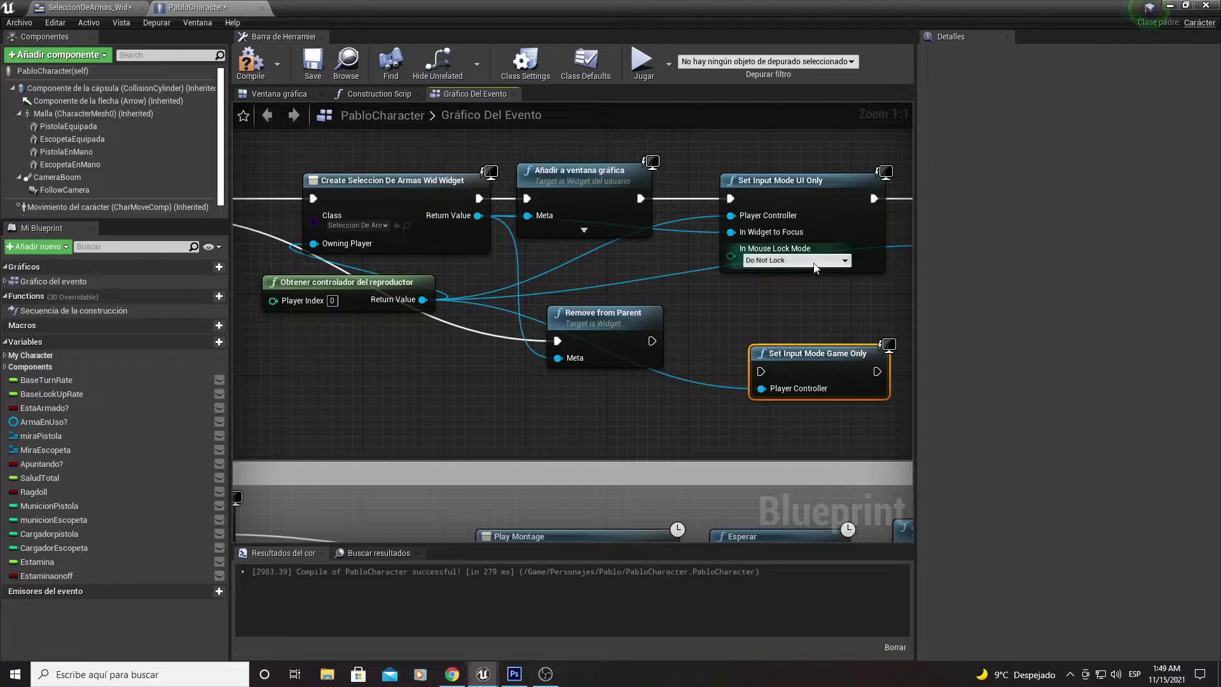
right_drag(674, 339, 551, 323)
mouse_move(528, 324)
mouse_down()
mouse_move(653, 367)
mouse_move(637, 355)
mouse_up()
right_drag(713, 337, 679, 310)
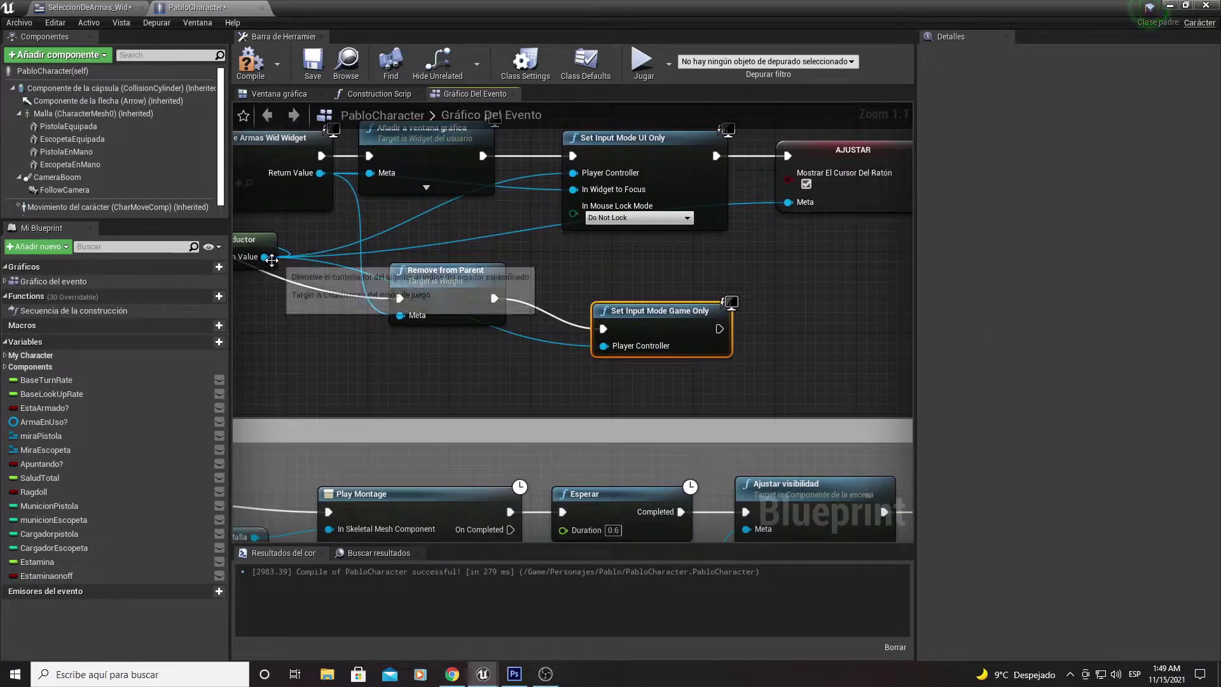
- Duplicate the AJUSTAR show-mouse-cursor setter node
click(848, 180)
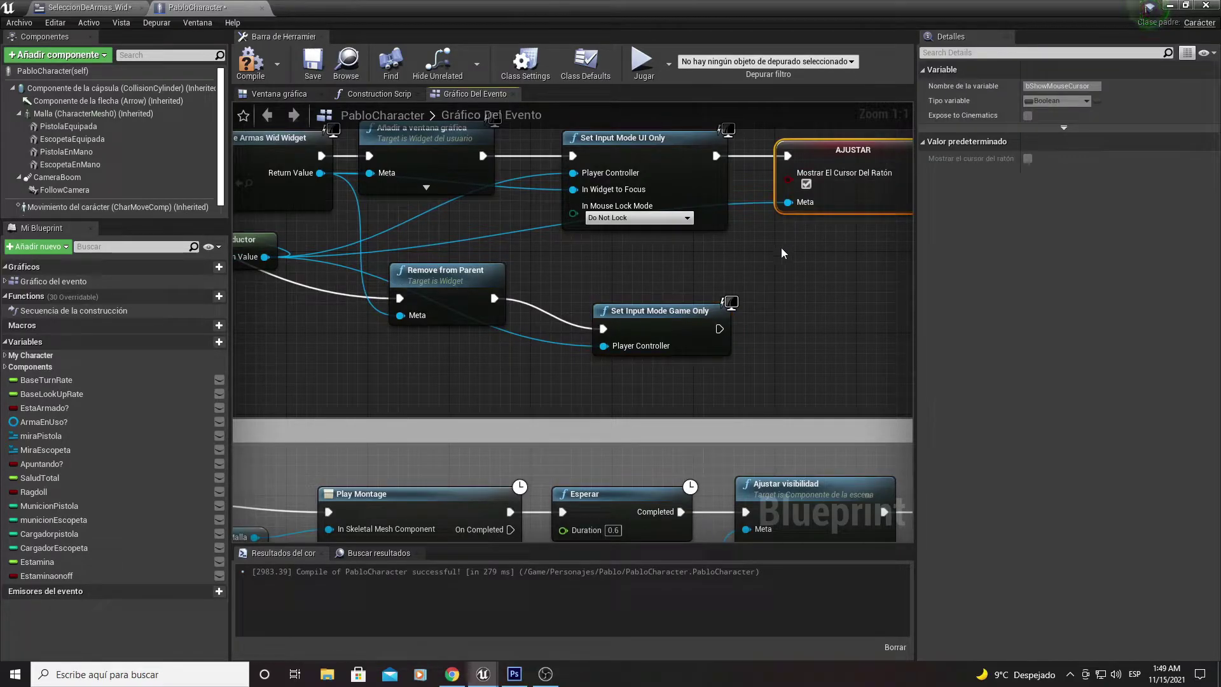
key(ctrl+c)
key(ctrl+v)
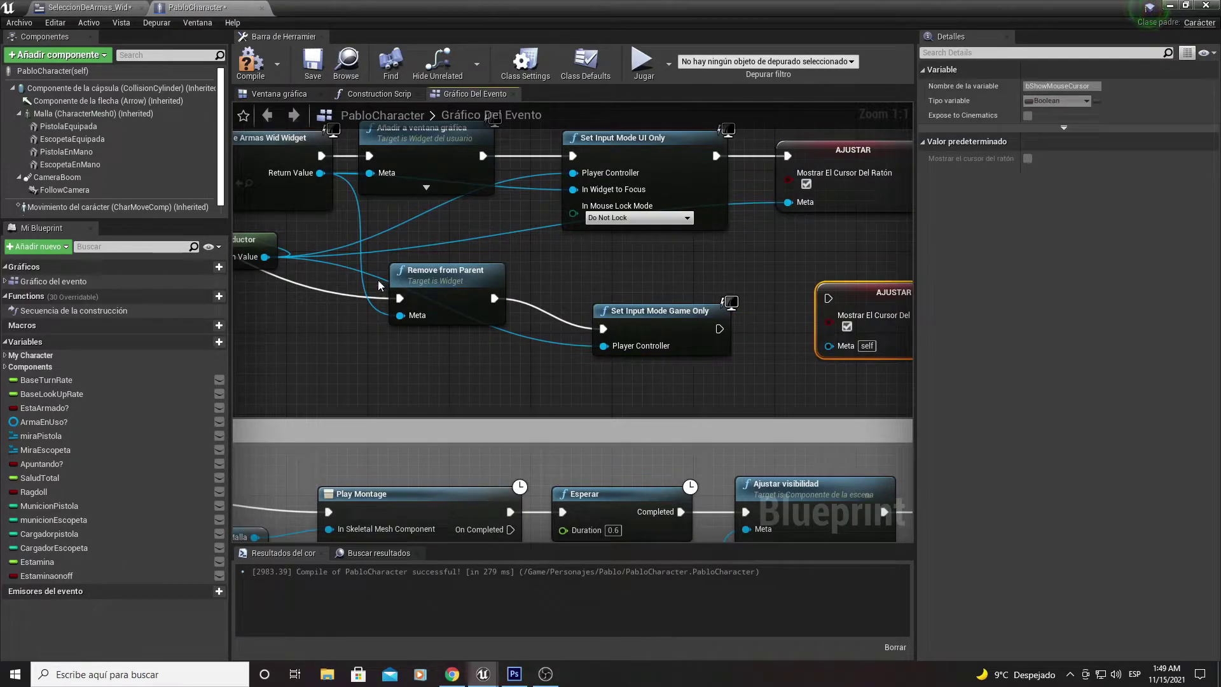
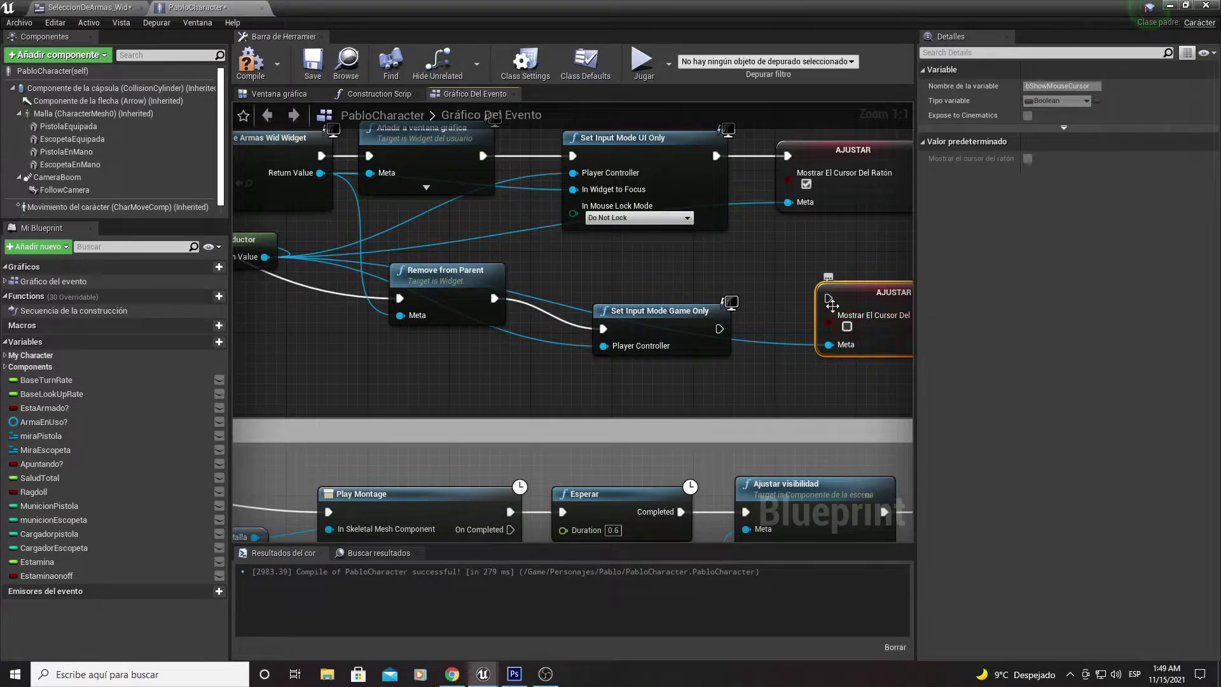
- Wire Set Input Mode Game Only into Set Show Mouse Cursor, recompile, and start a playtest
drag(830, 299, 718, 329)
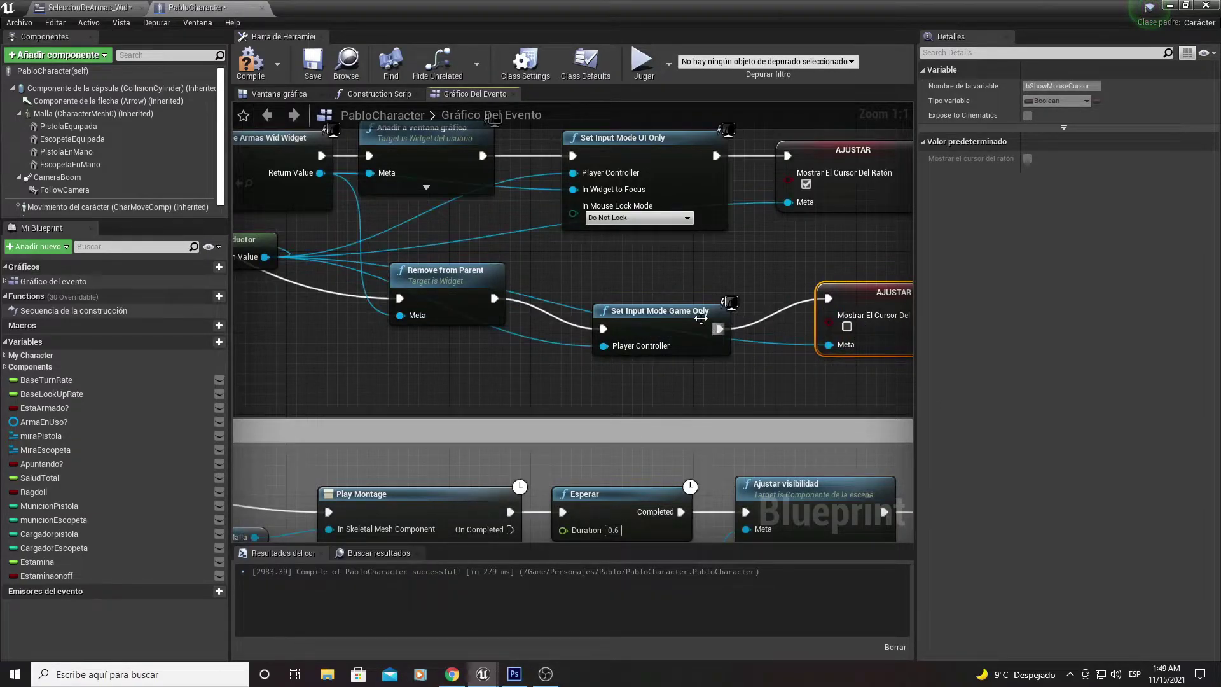
click(251, 64)
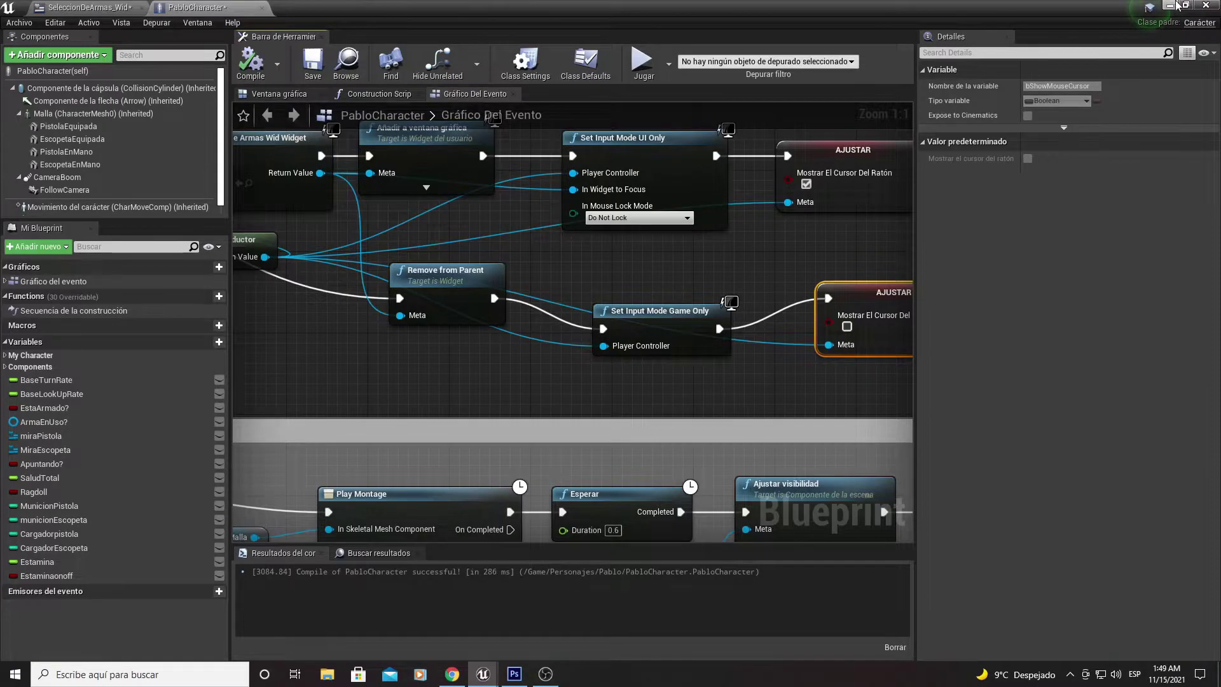
click(1177, 5)
click(866, 48)
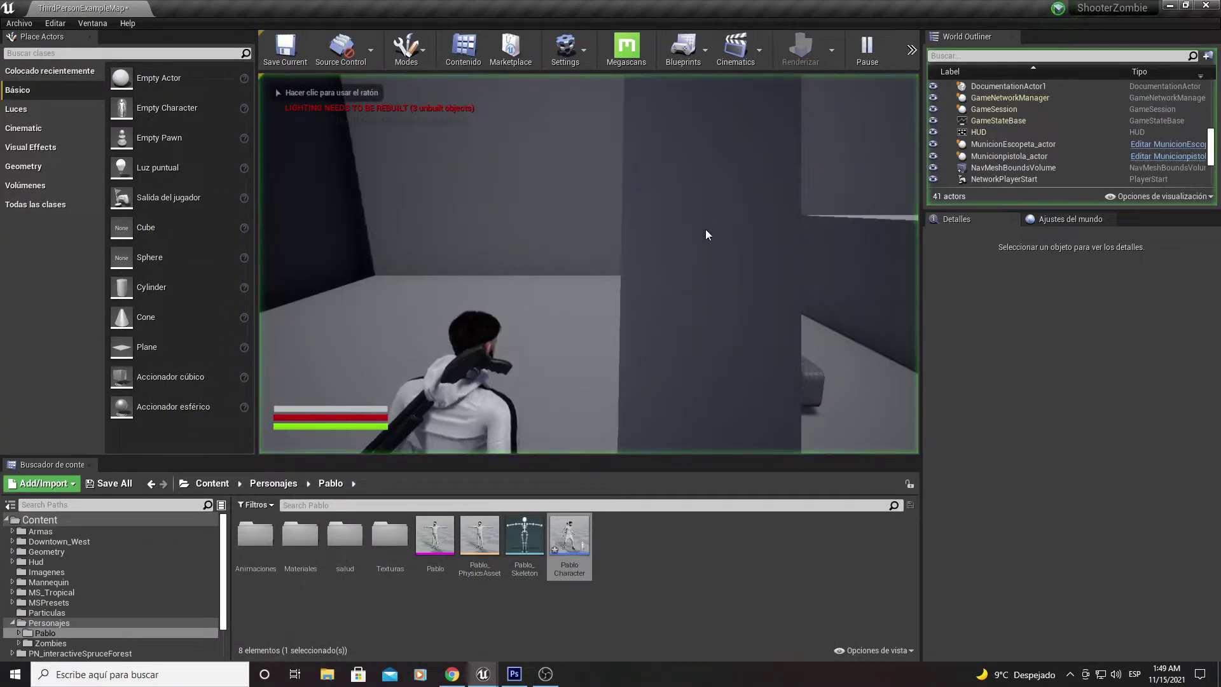
- Equip the pistol from the in-game weapon wheel, then stop and return to the PabloCharacter graph
click(706, 234)
key(Tab)
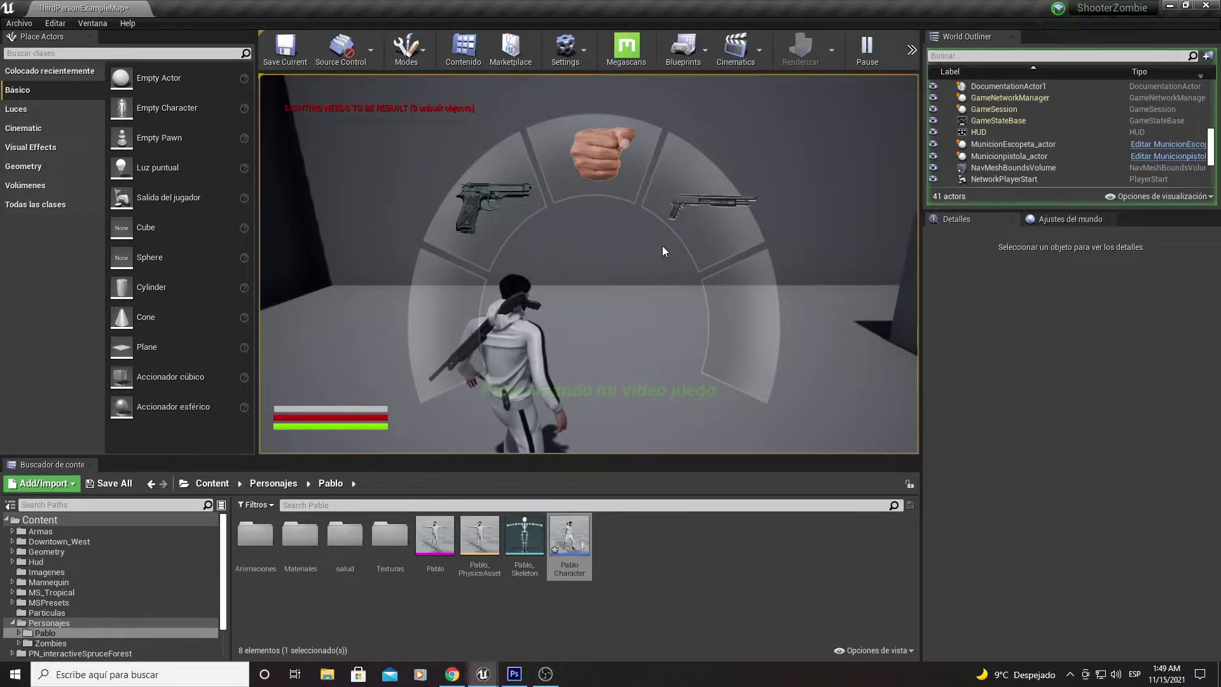
click(502, 203)
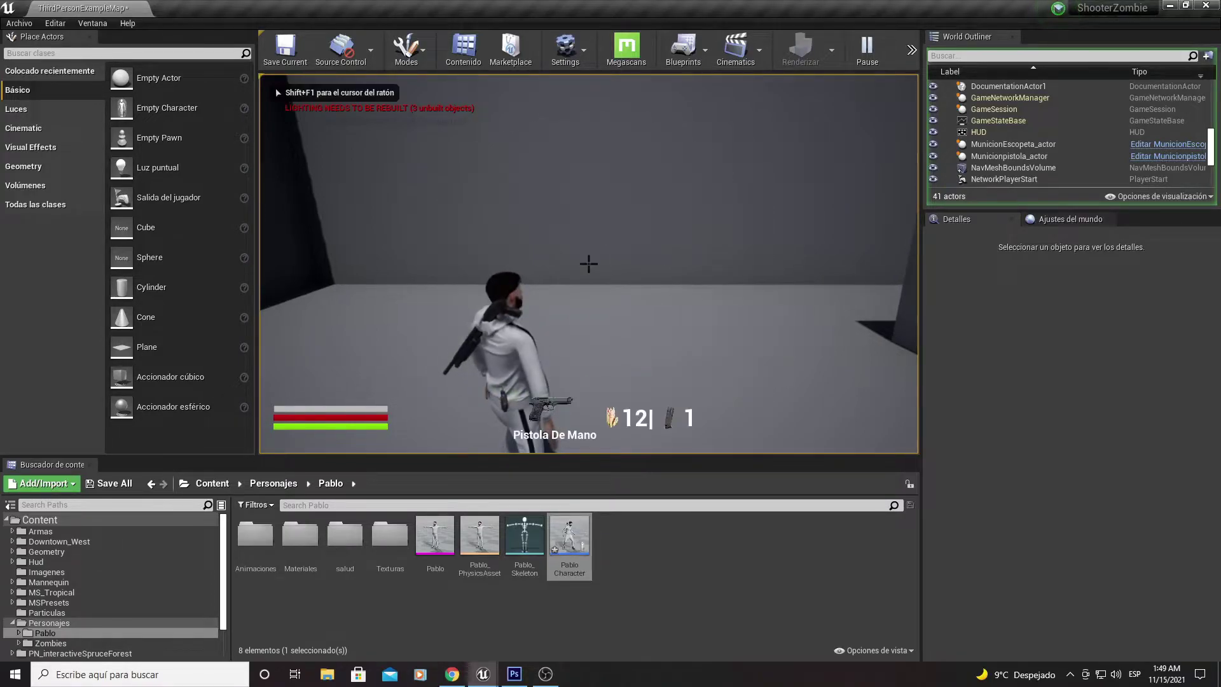
key(Escape)
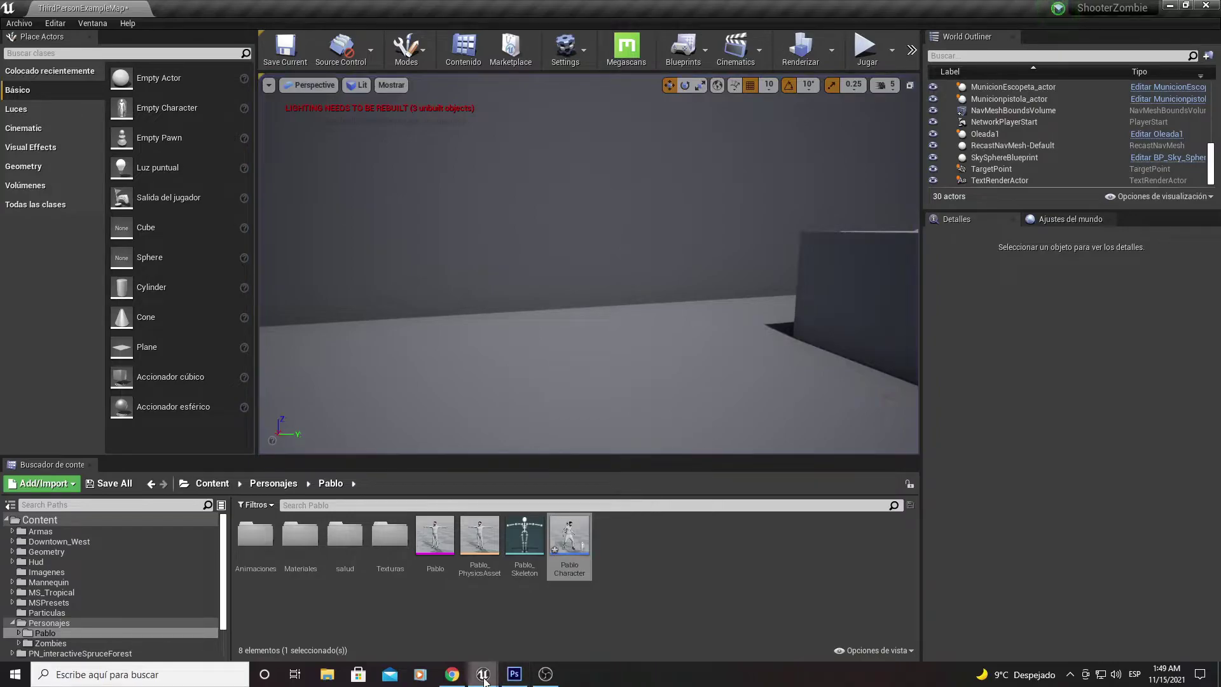
mouse_move(483, 679)
click(559, 610)
mouse_move(694, 388)
right_down()
mouse_move(713, 420)
mouse_move(540, 348)
mouse_move(570, 277)
right_up()
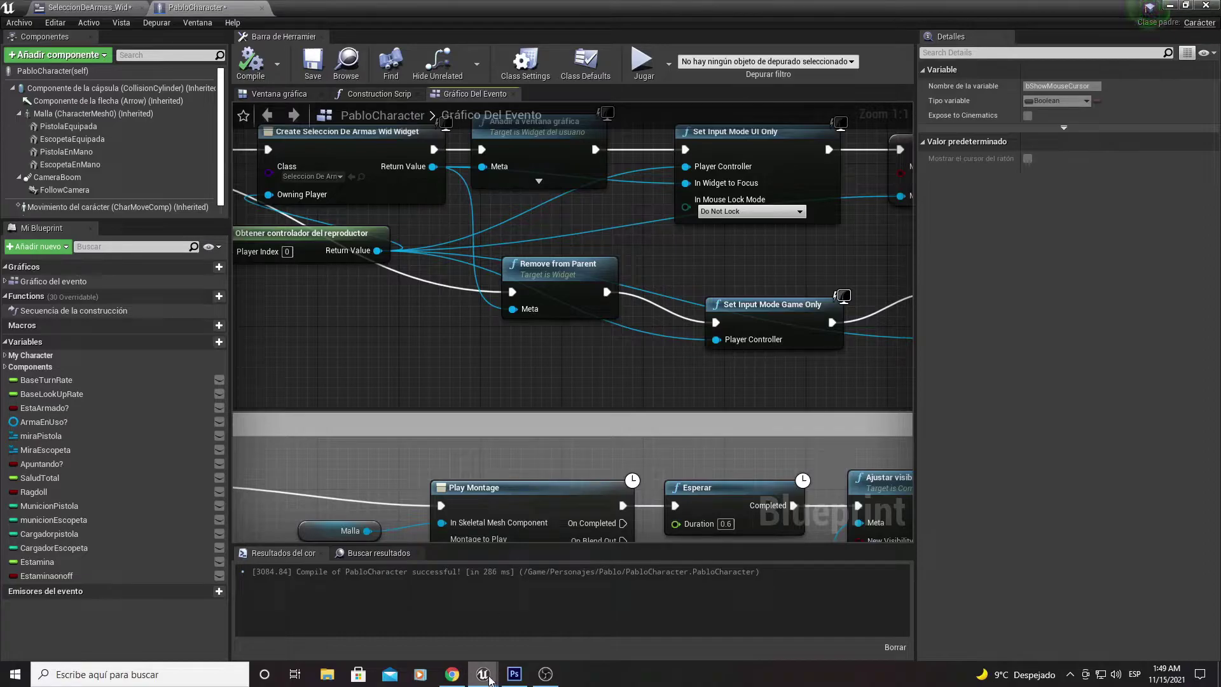
- Move Remove from Parent and run it right after Añadir a ventana gráfica
click(545, 674)
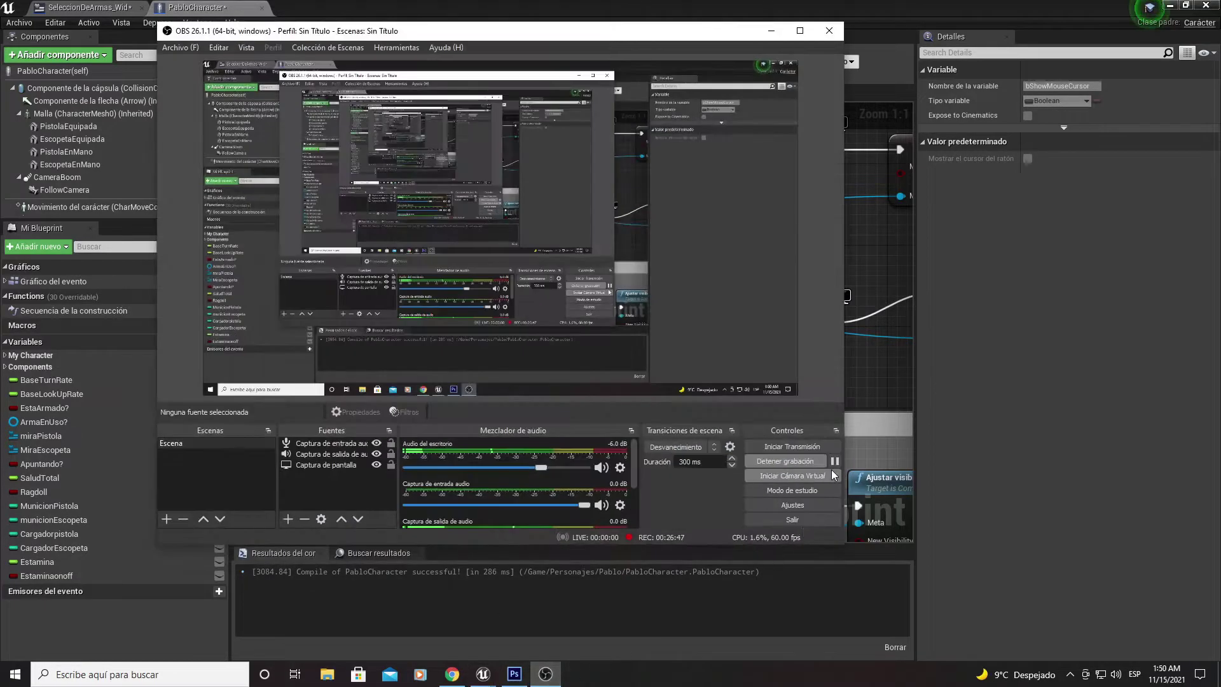
click(865, 441)
right_drag(807, 387, 718, 403)
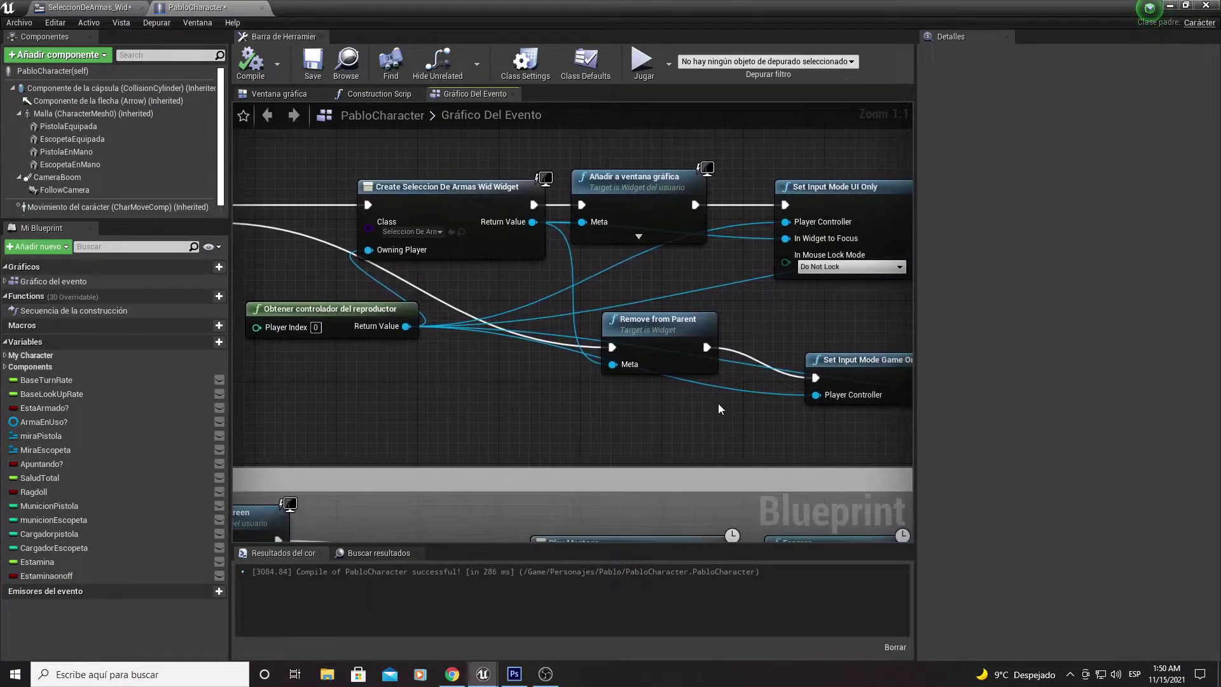
mouse_move(667, 332)
mouse_down()
mouse_move(745, 321)
mouse_move(678, 343)
mouse_up()
drag(677, 210, 677, 342)
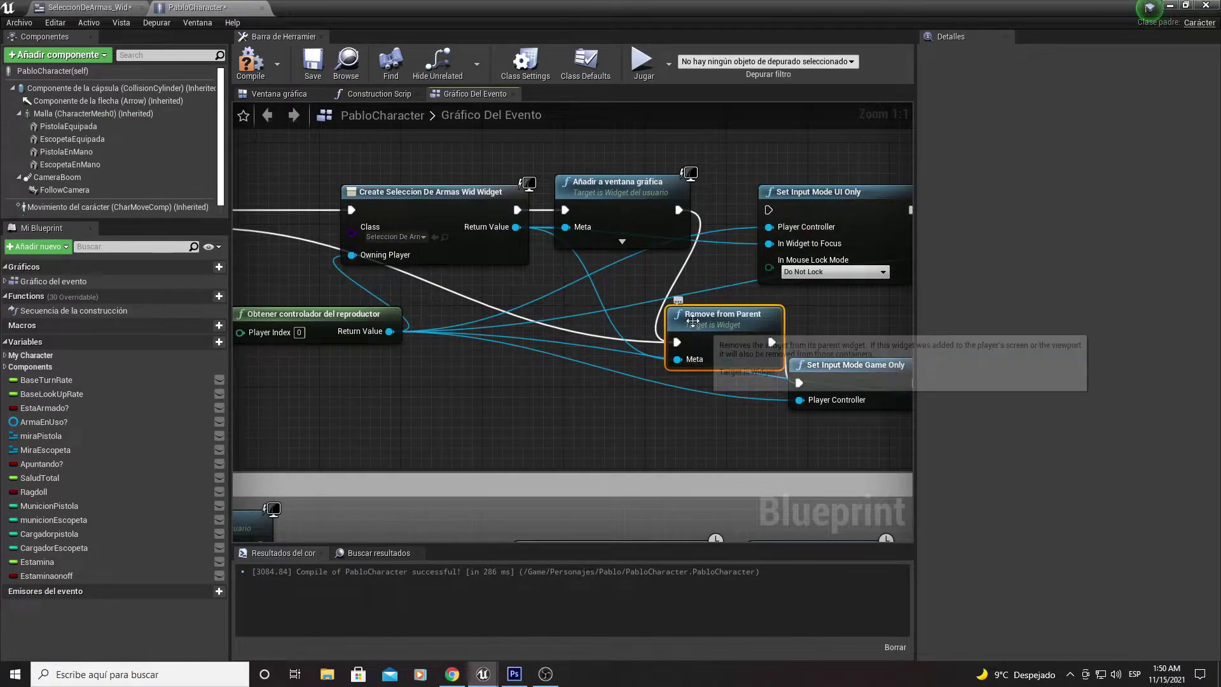
- Recompile PabloCharacter and start a test play of the level
click(250, 62)
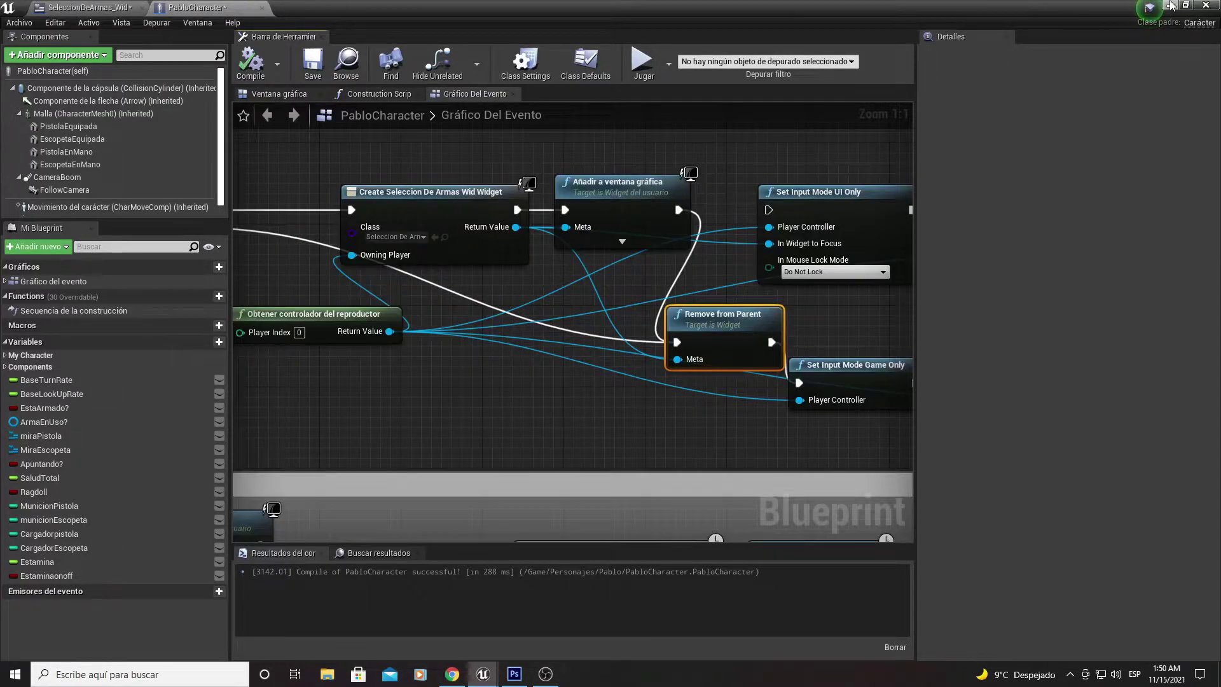
click(1171, 5)
click(866, 48)
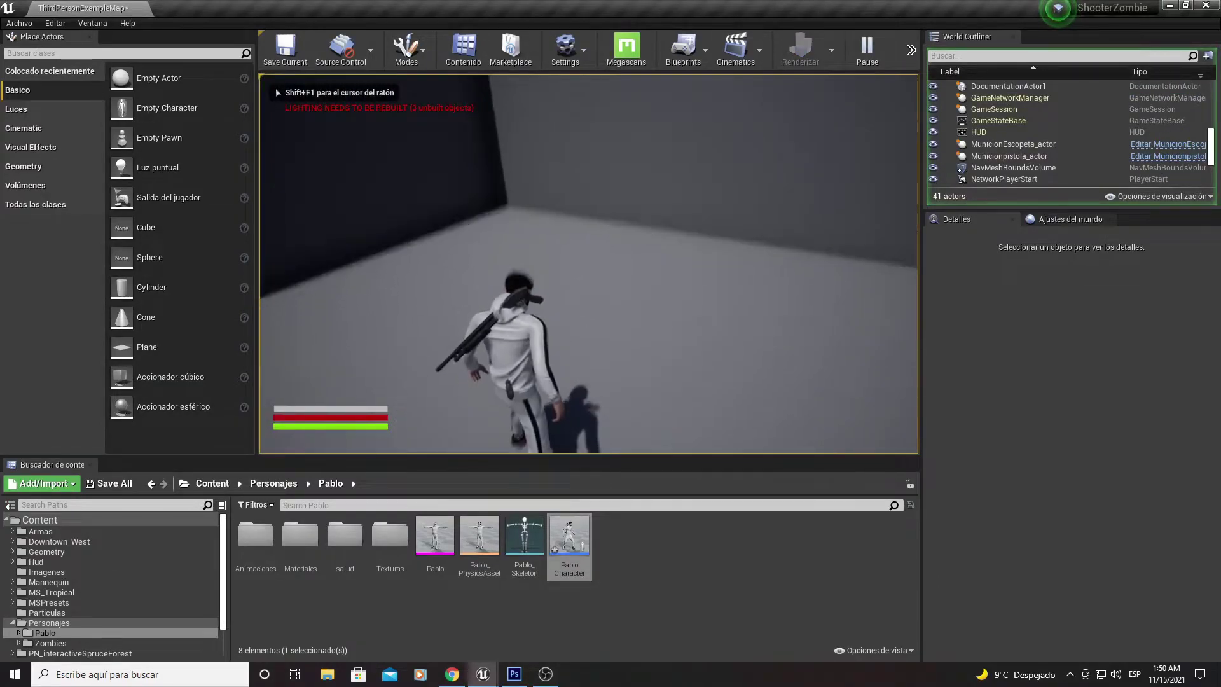
- Stop play and unlink Flip Flop's B output from Remove from Parent
key(Escape)
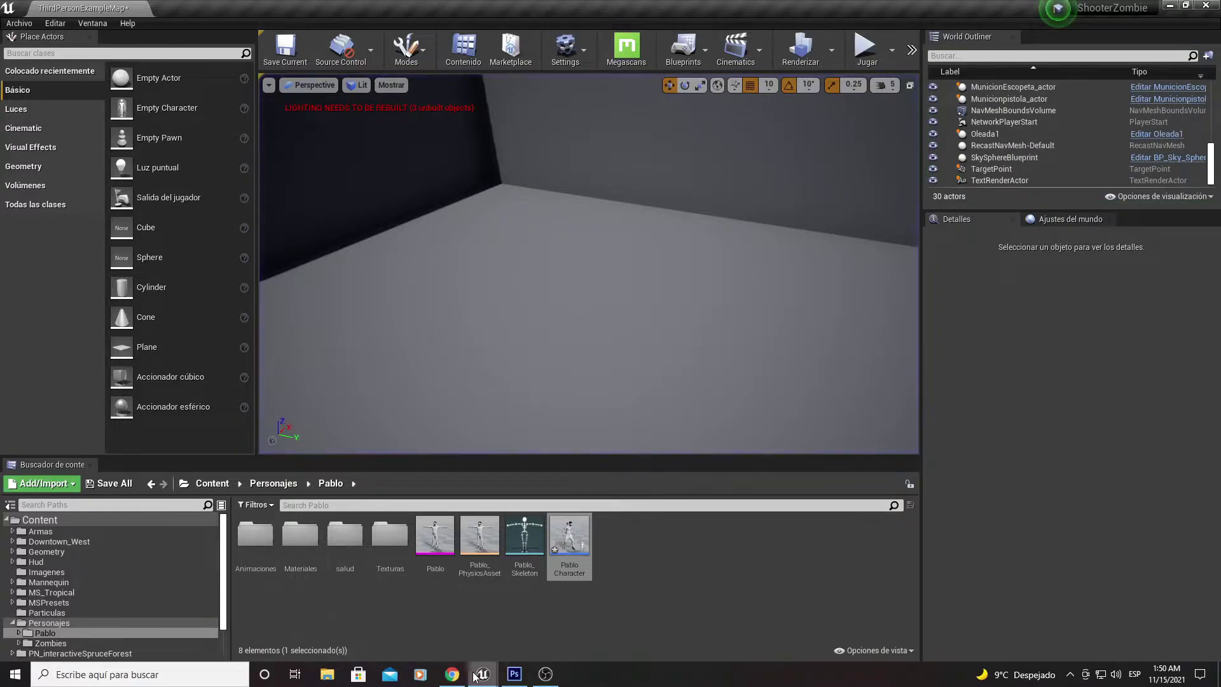
mouse_move(483, 678)
click(556, 592)
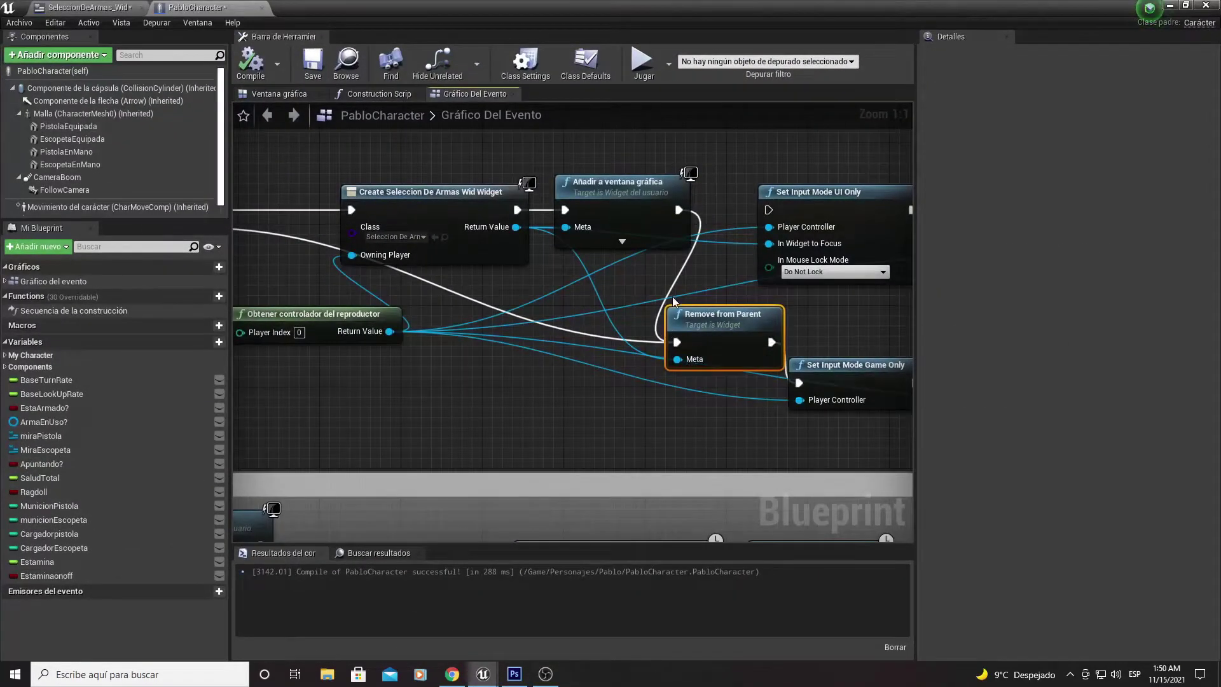
right_drag(292, 275, 400, 265)
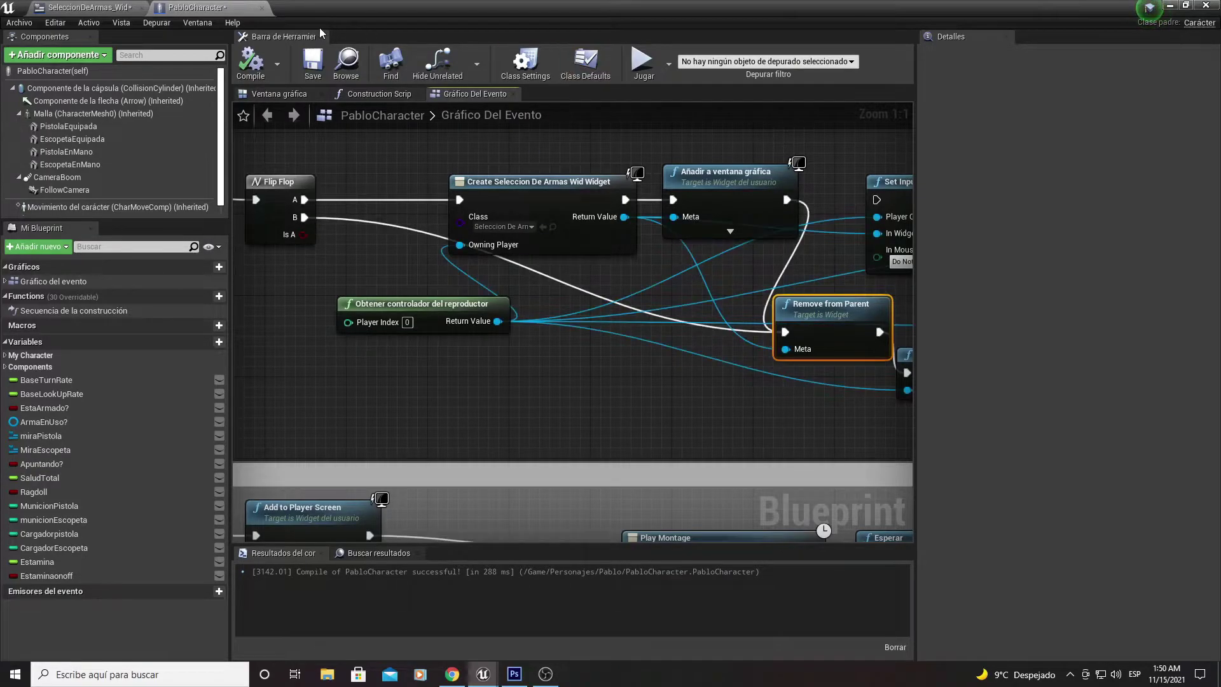
alt+click(305, 218)
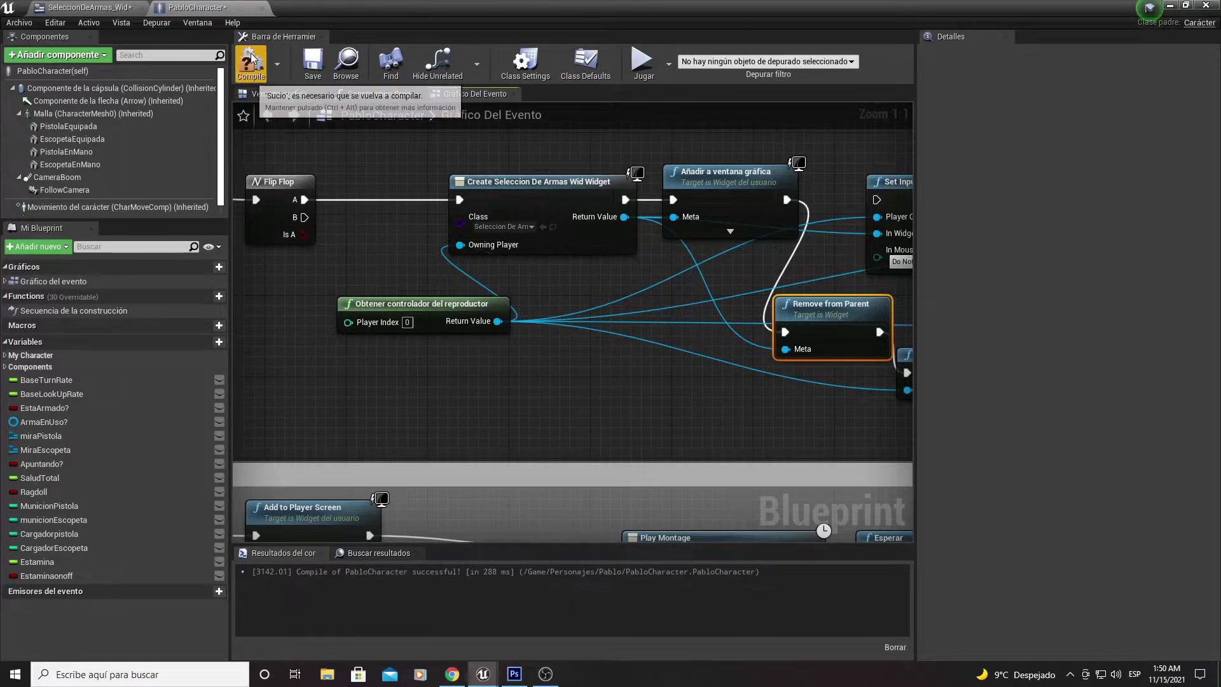
- Play-test the level again, then stop and return to the PabloCharacter Blueprint
click(1172, 6)
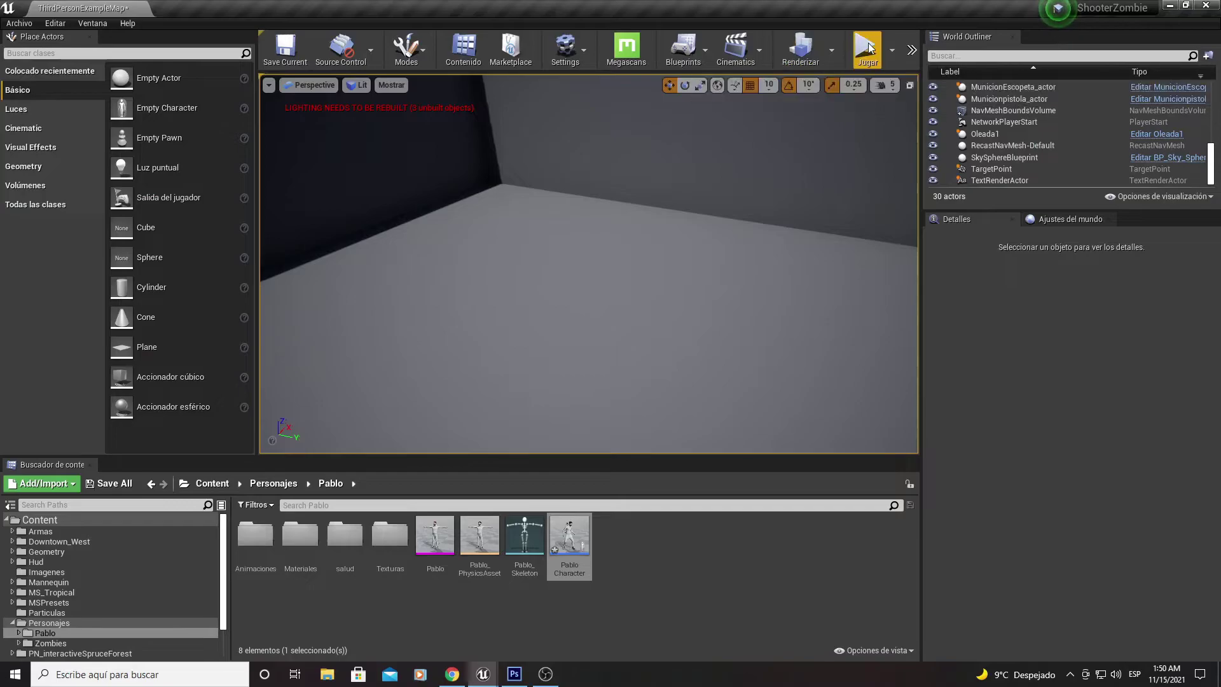
click(719, 199)
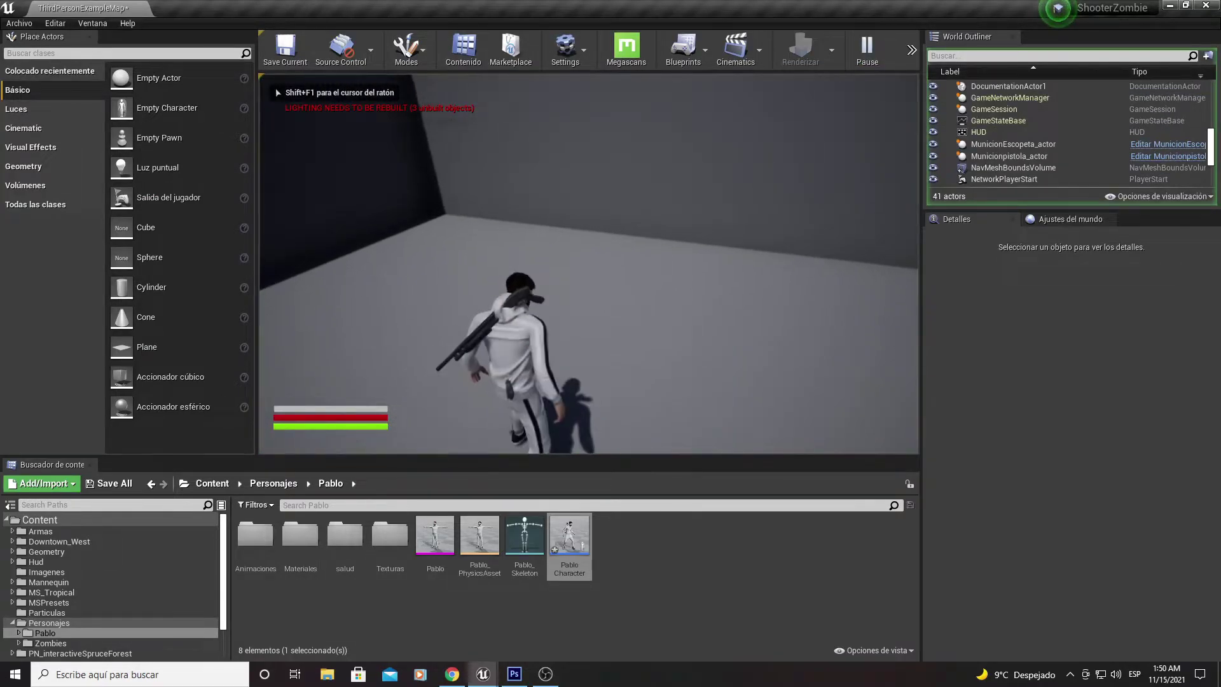
key(Escape)
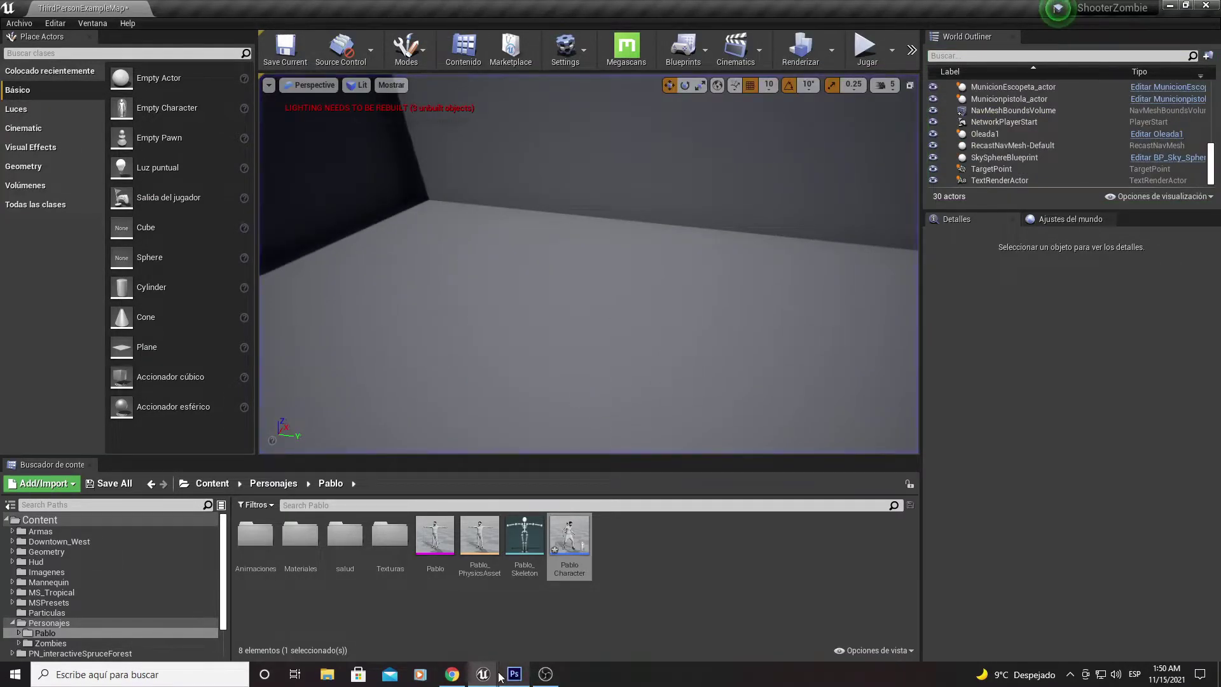
mouse_move(483, 674)
click(536, 623)
- Route Añadir a ventana gráfica's exec output into Set Input Mode UI Only, replacing Remove from Parent
right_drag(800, 239, 640, 247)
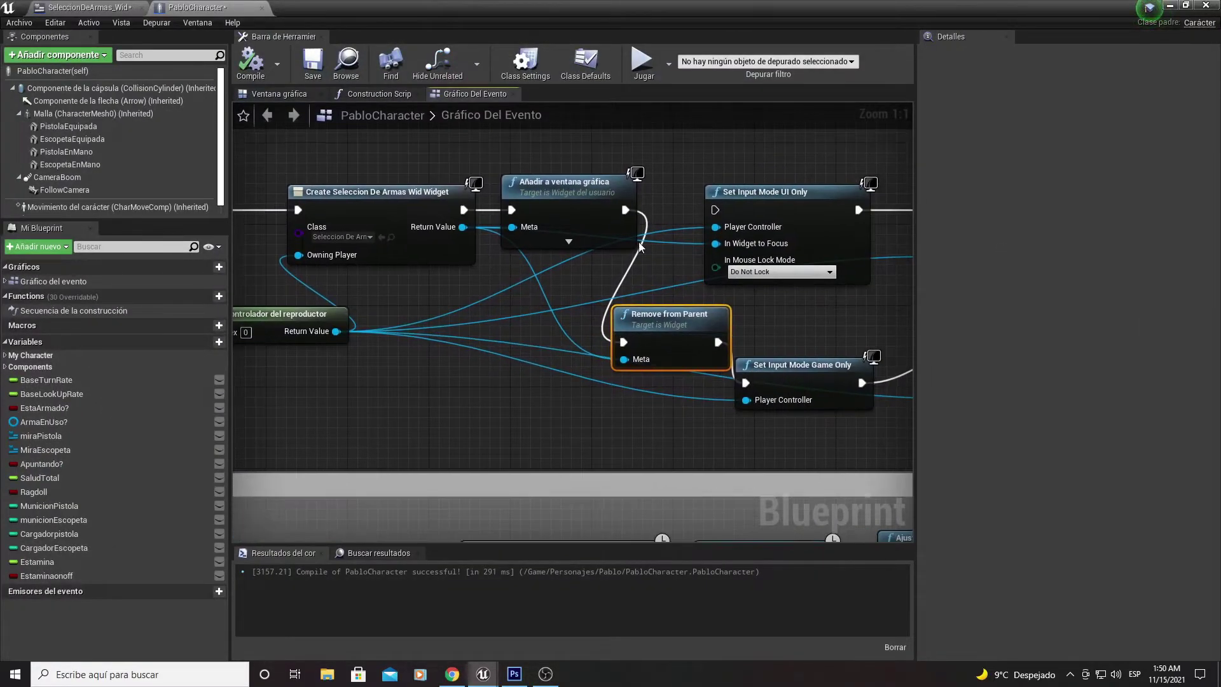
drag(625, 209, 714, 210)
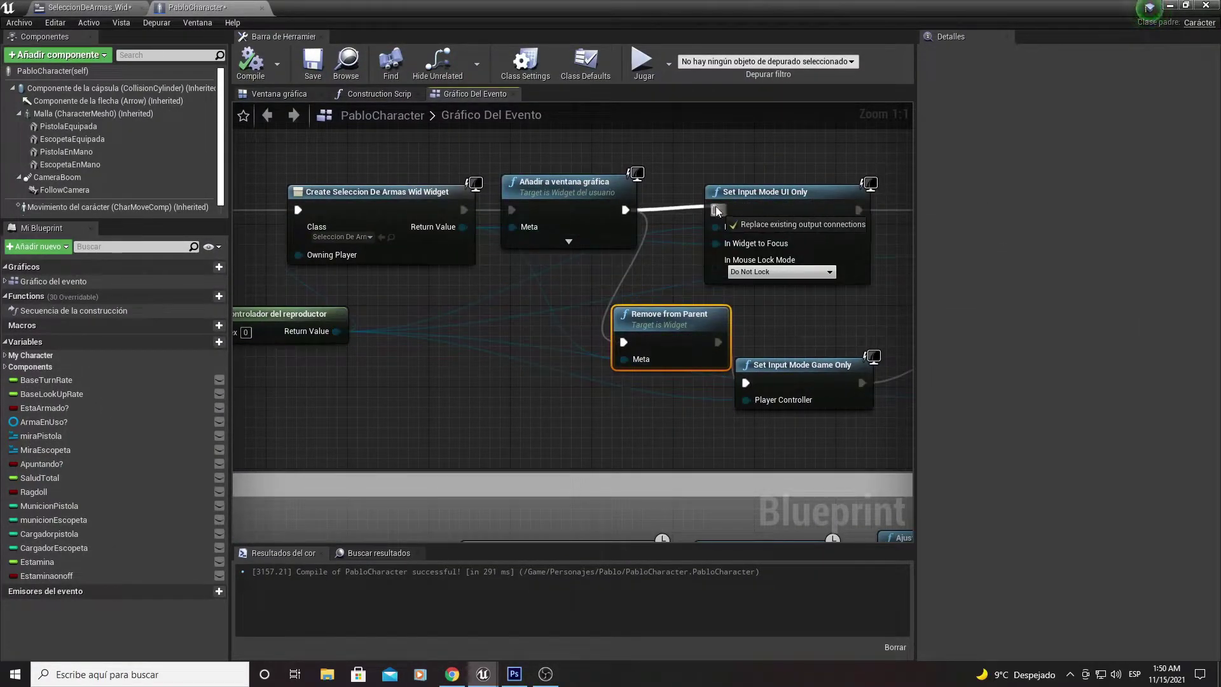
right_drag(655, 261, 655, 284)
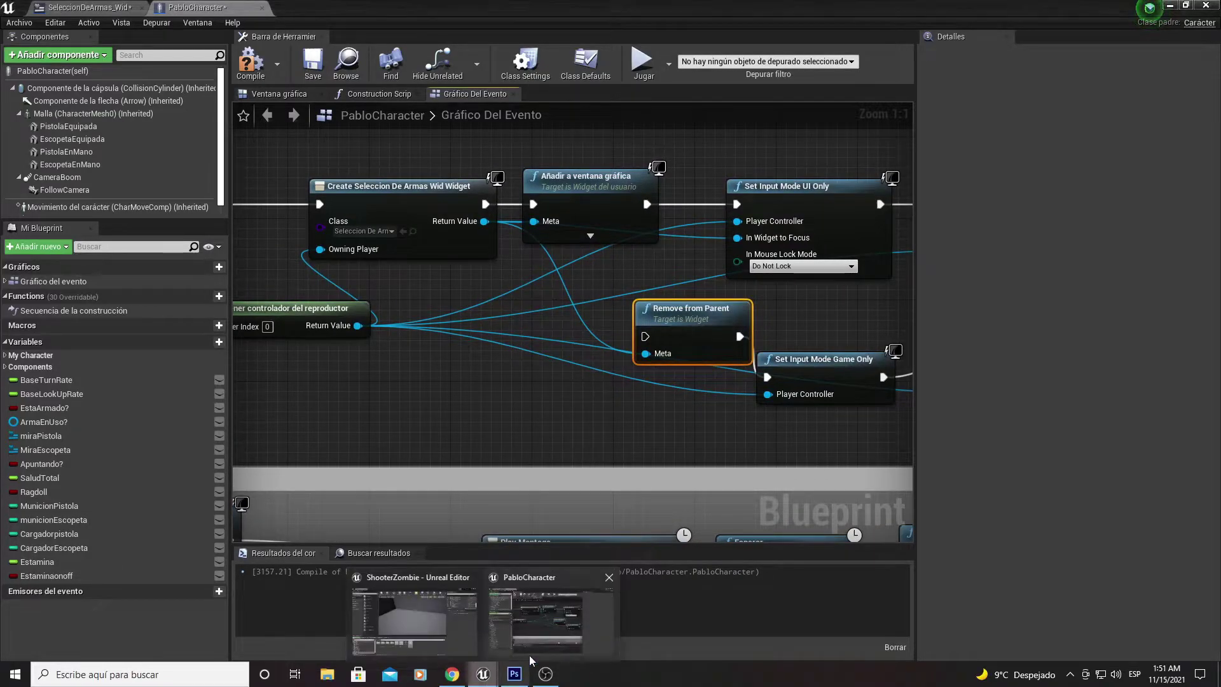
click(539, 679)
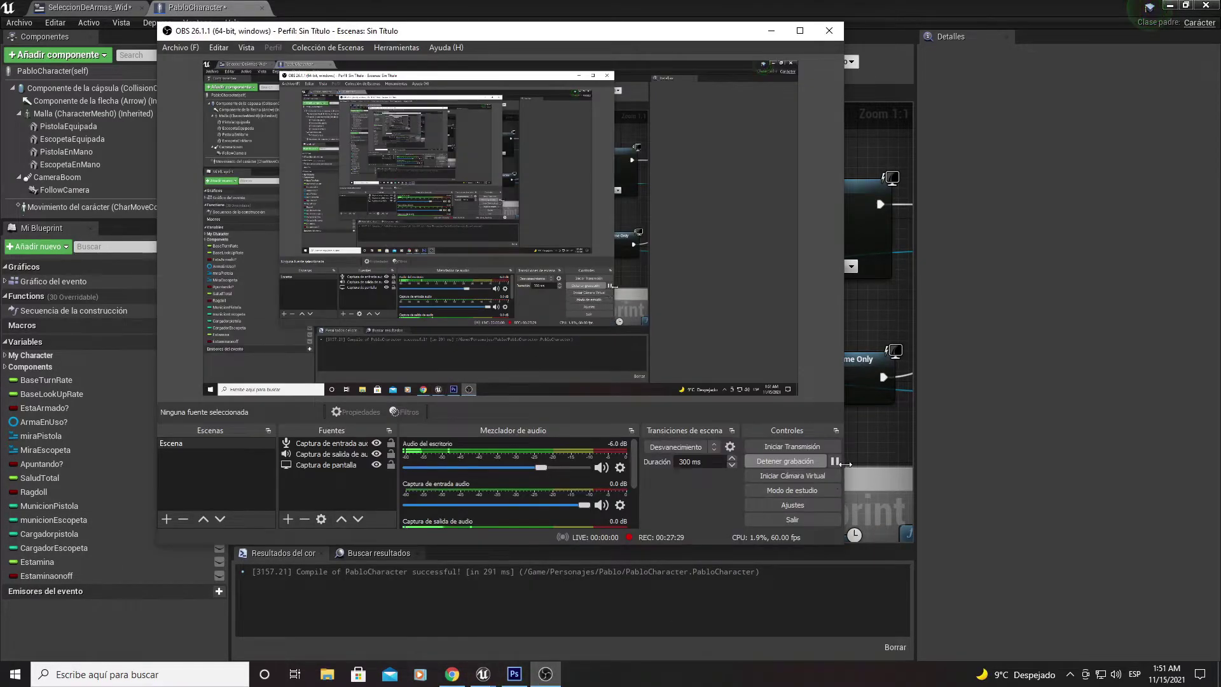
click(875, 422)
mouse_move(854, 388)
right_down()
mouse_move(532, 396)
mouse_move(725, 350)
mouse_move(653, 399)
right_up()
scroll(532, 396, down, 2)
- Align the weapon-selection nodes and wrap them in a comment titled 'Seleccion De Armas'
scroll(546, 428, down, 2)
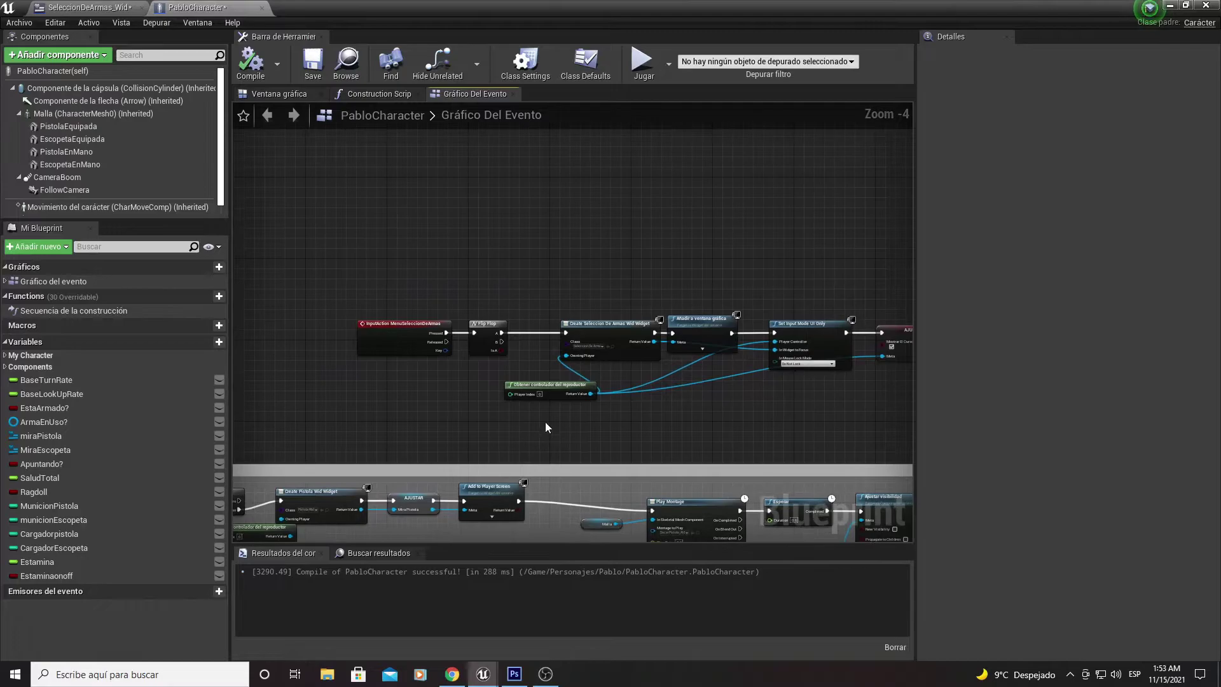
scroll(815, 292, down, 1)
scroll(726, 287, up, 1)
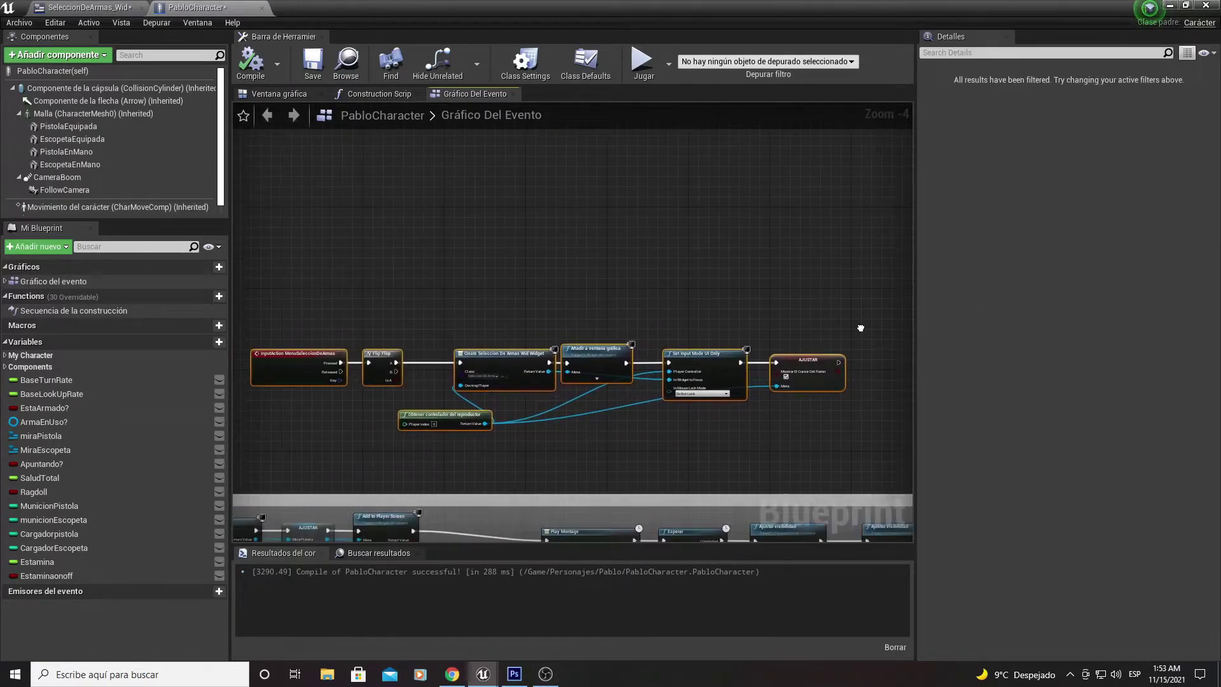
key(shift+s)
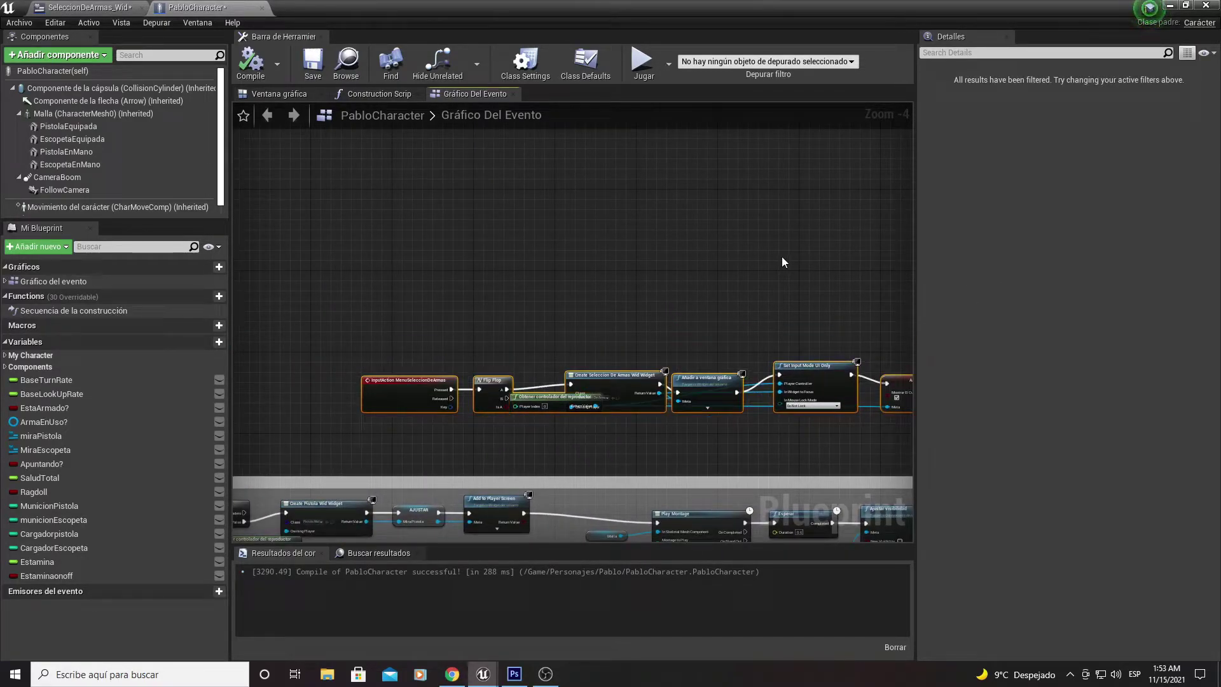
key(c)
text(Seleccion De A)
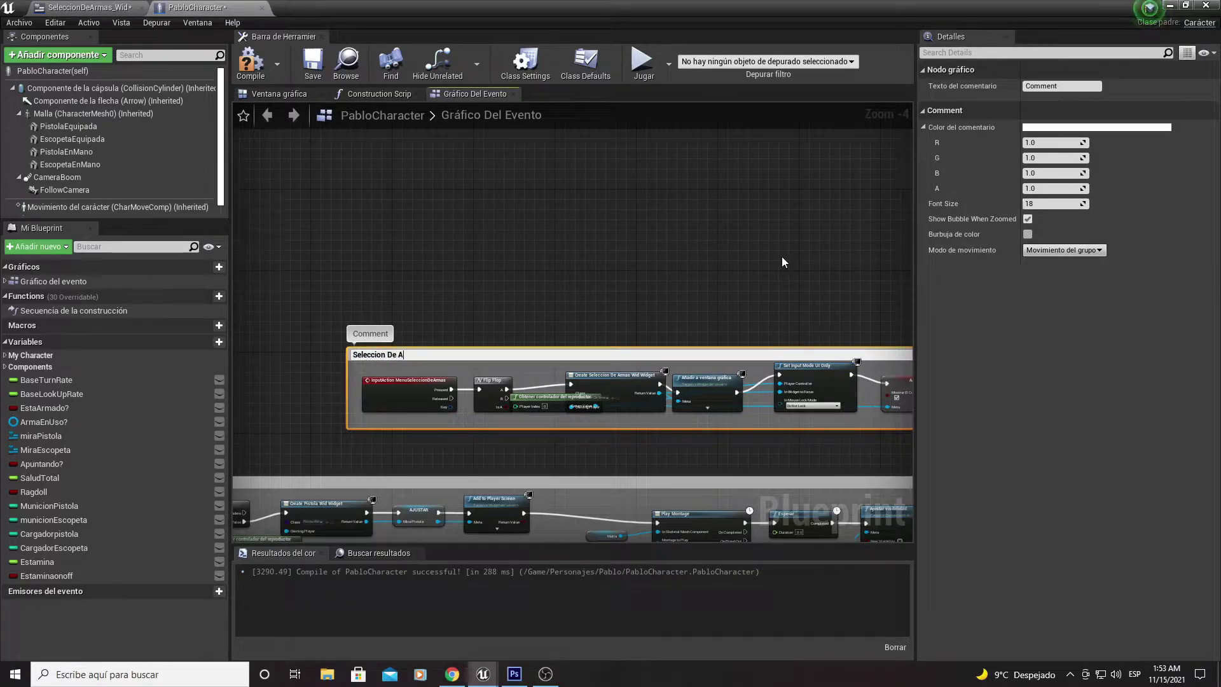
text(rmas)
key(Return)
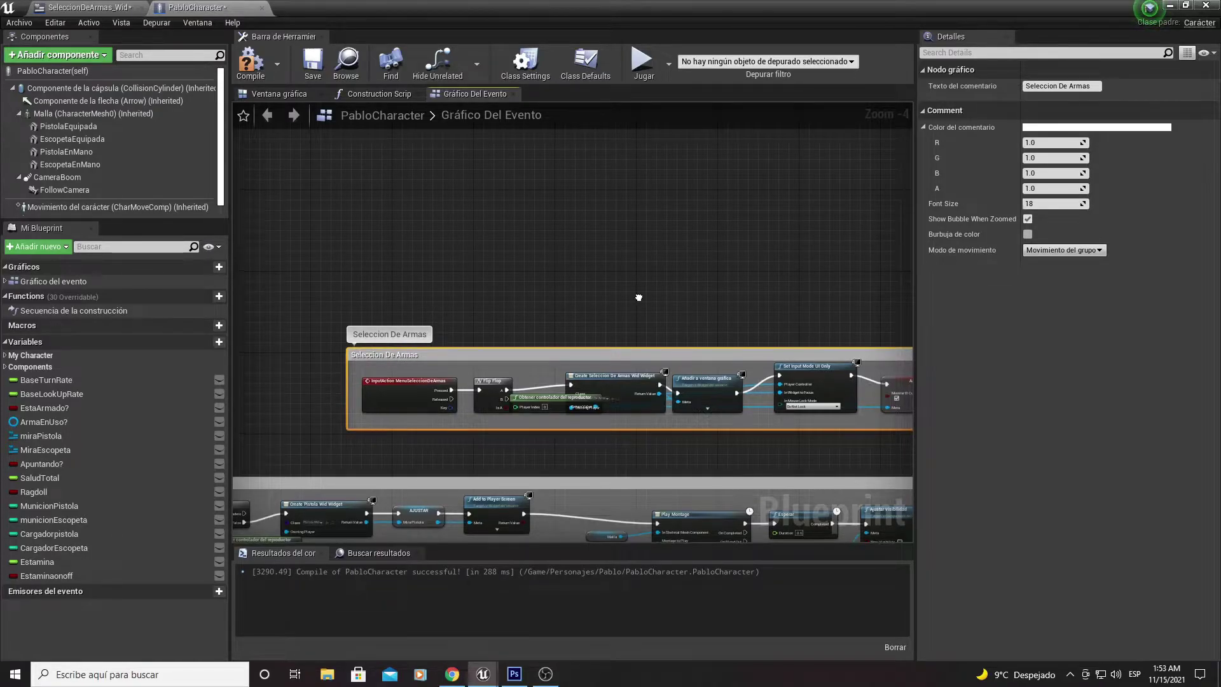
mouse_move(638, 297)
right_down()
mouse_move(662, 229)
mouse_move(655, 159)
right_up()
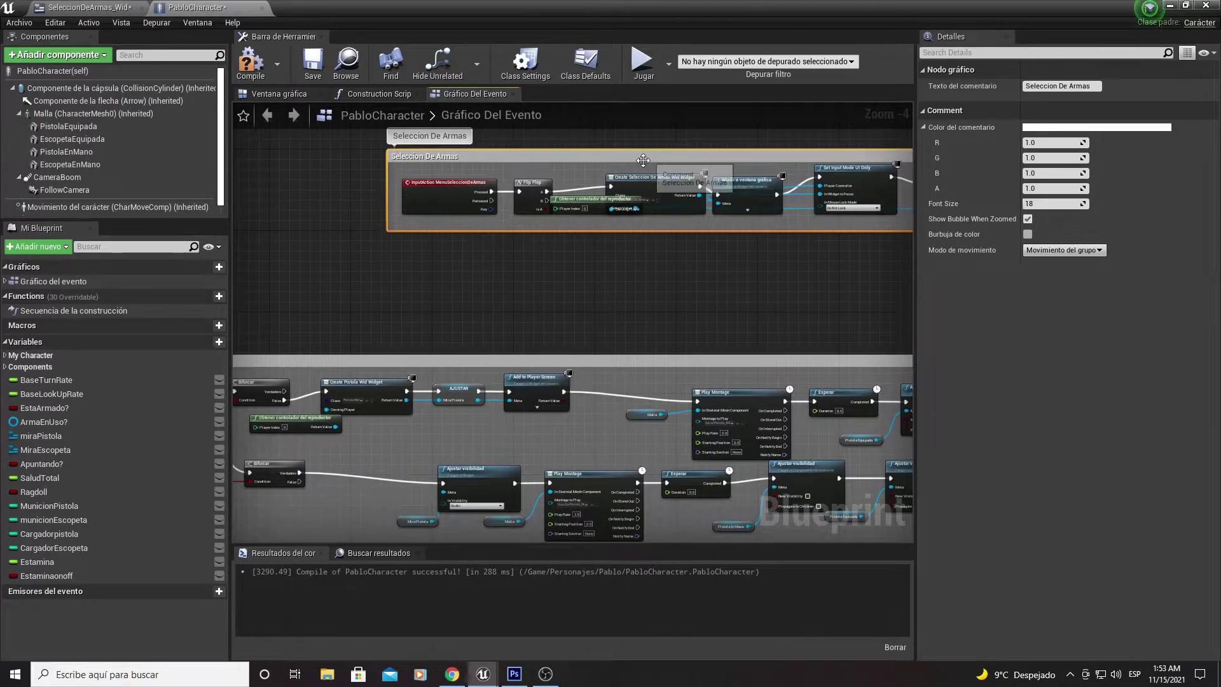
scroll(769, 268, down, 3)
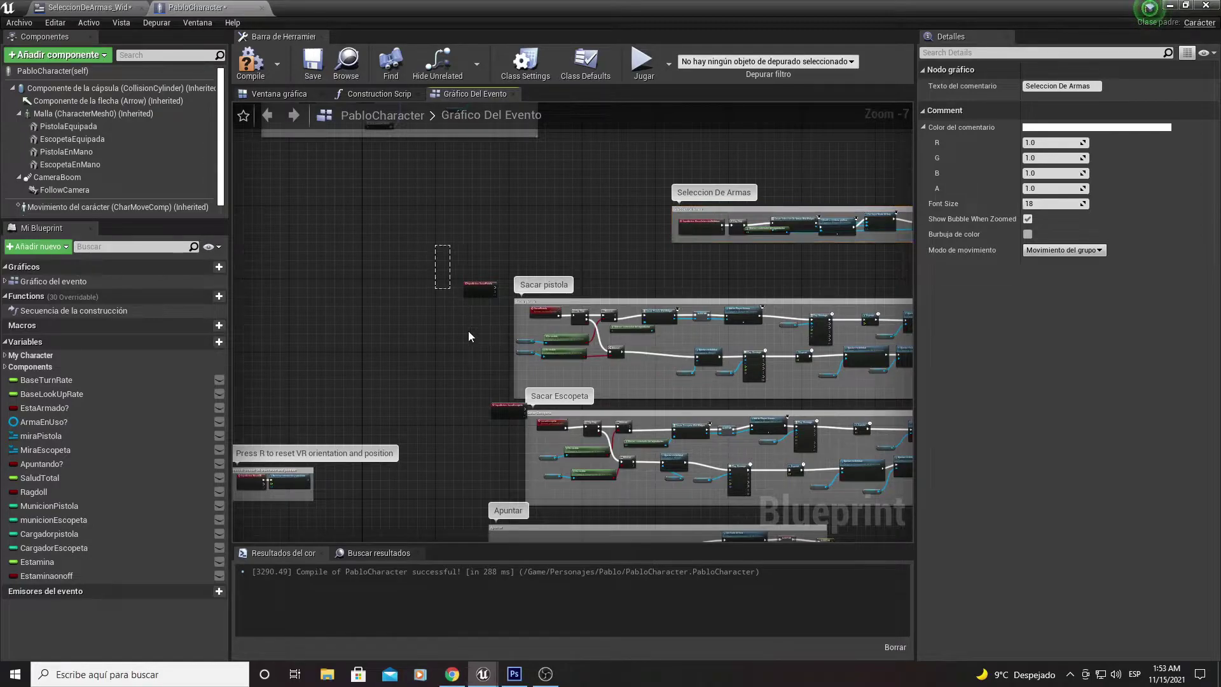
- Delete the two stray red event nodes from the event graph
drag(469, 336, 495, 417)
key(Delete)
right_drag(570, 386, 502, 284)
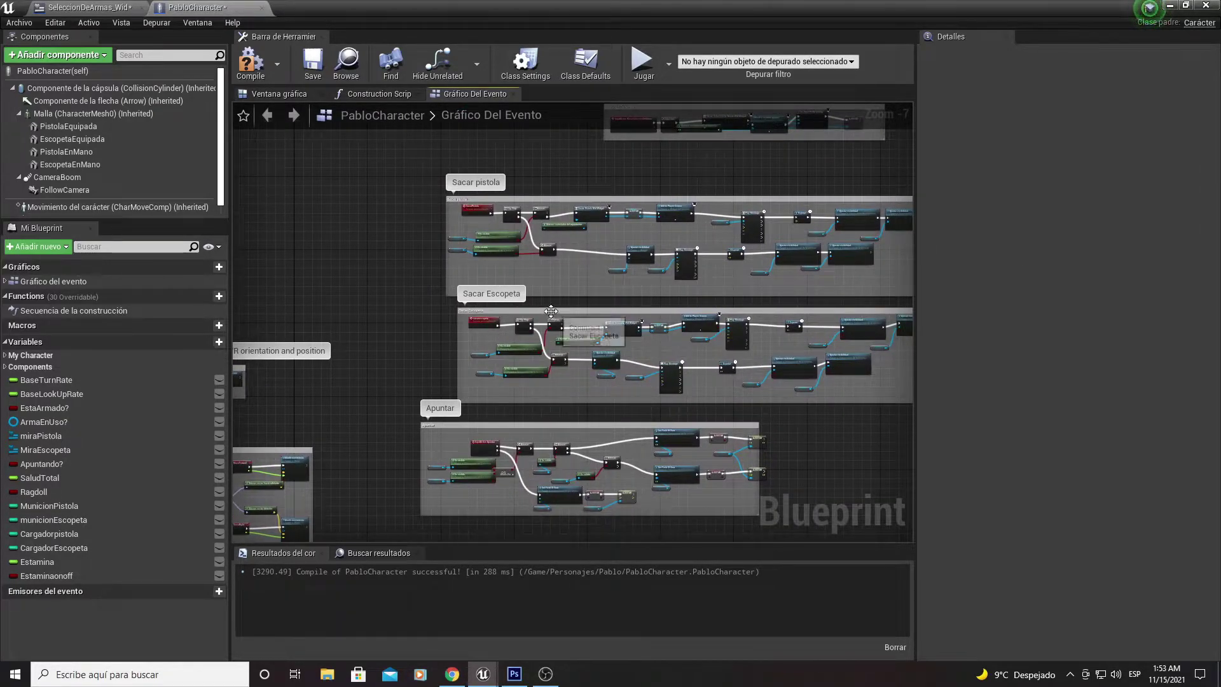
- Move the Sacar pistola and Sacar Escopeta groups below the Disparar group
drag(550, 311, 540, 304)
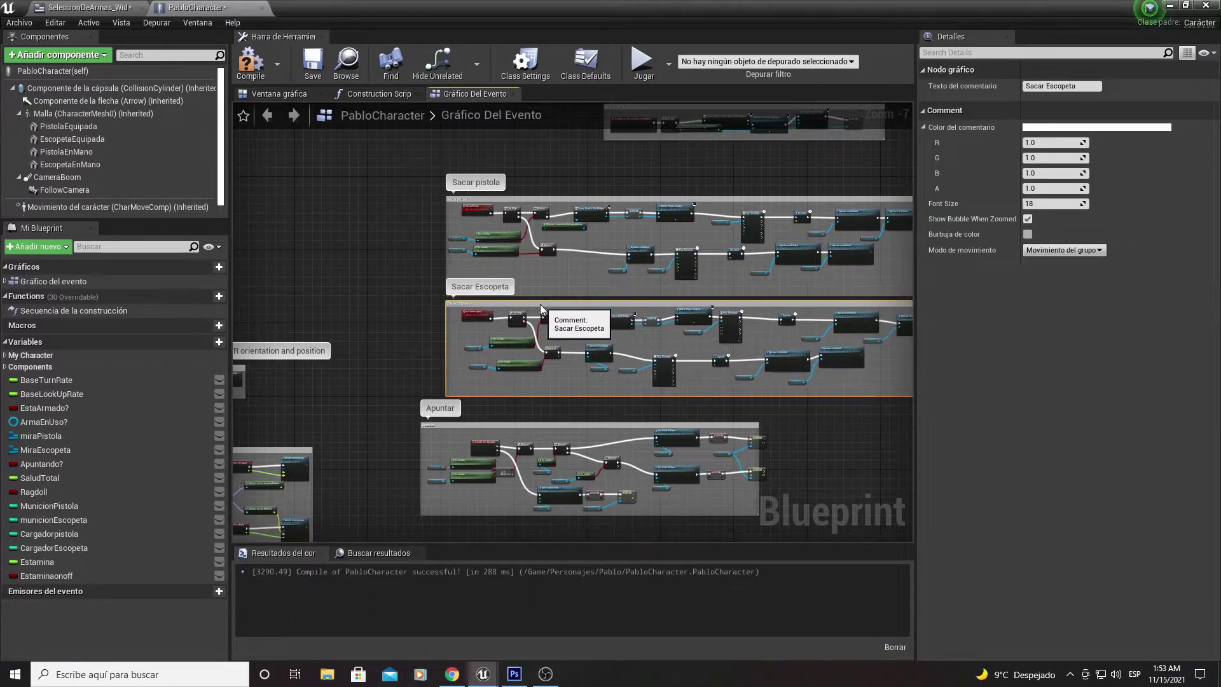
drag(375, 158, 572, 353)
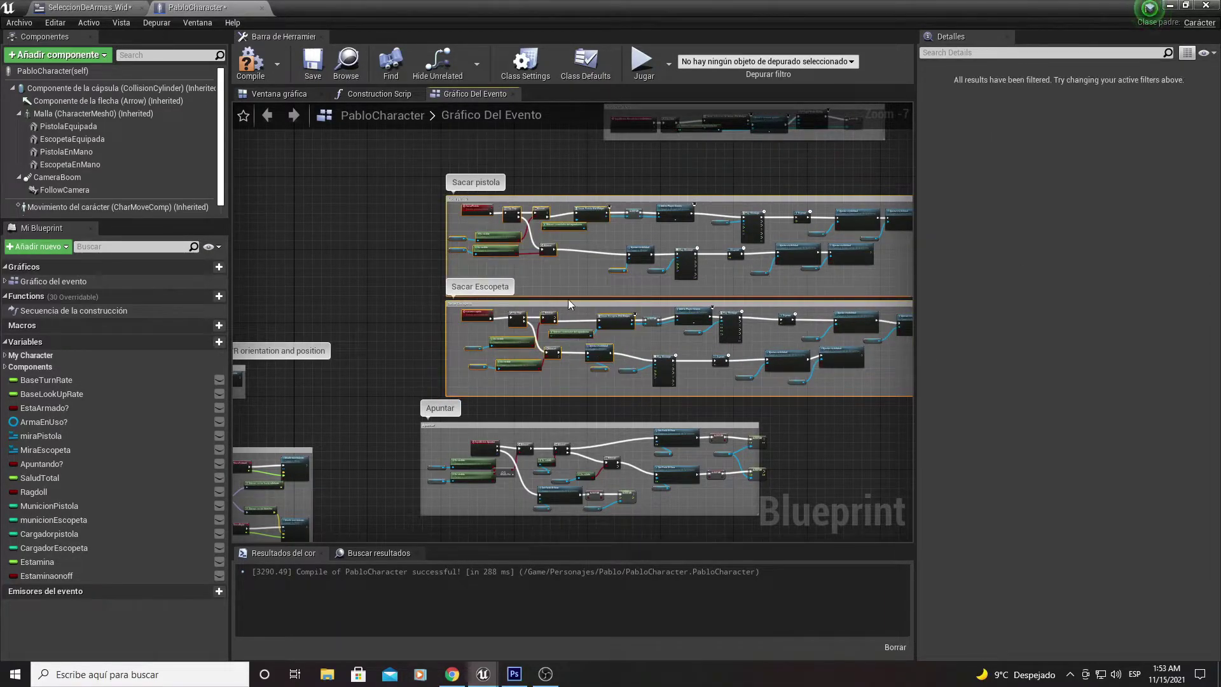
scroll(571, 308, down, 5)
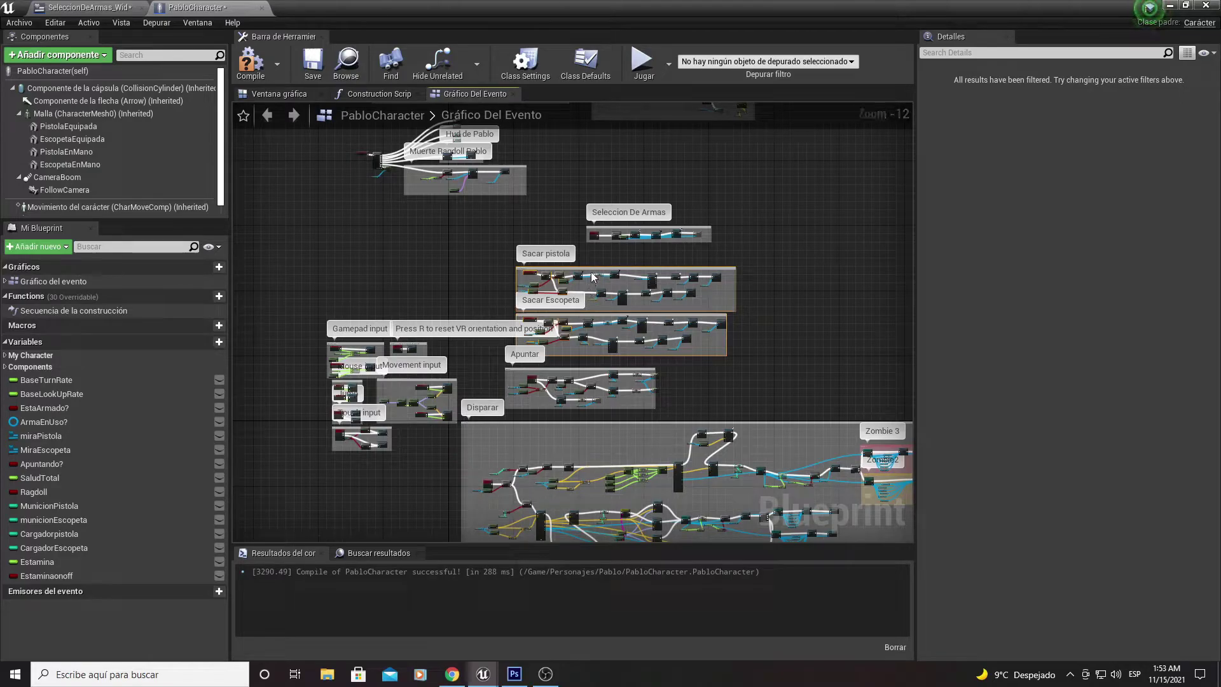
drag(594, 269, 555, 227)
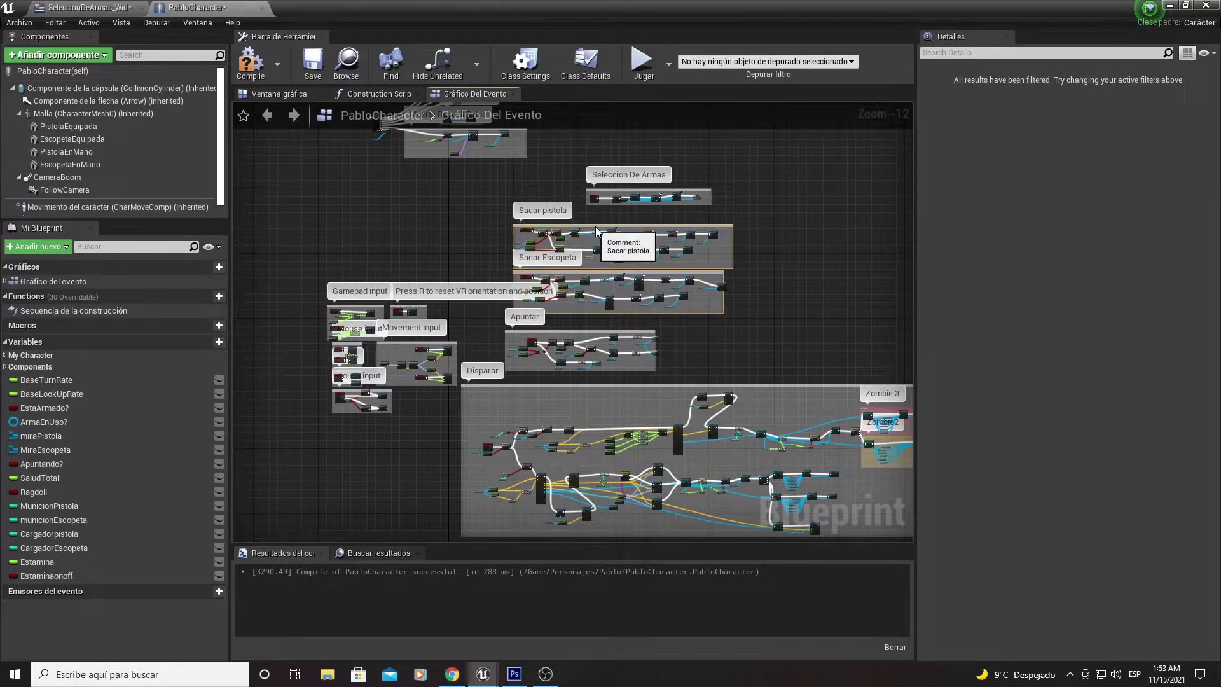
drag(555, 227, 601, 233)
click(776, 289)
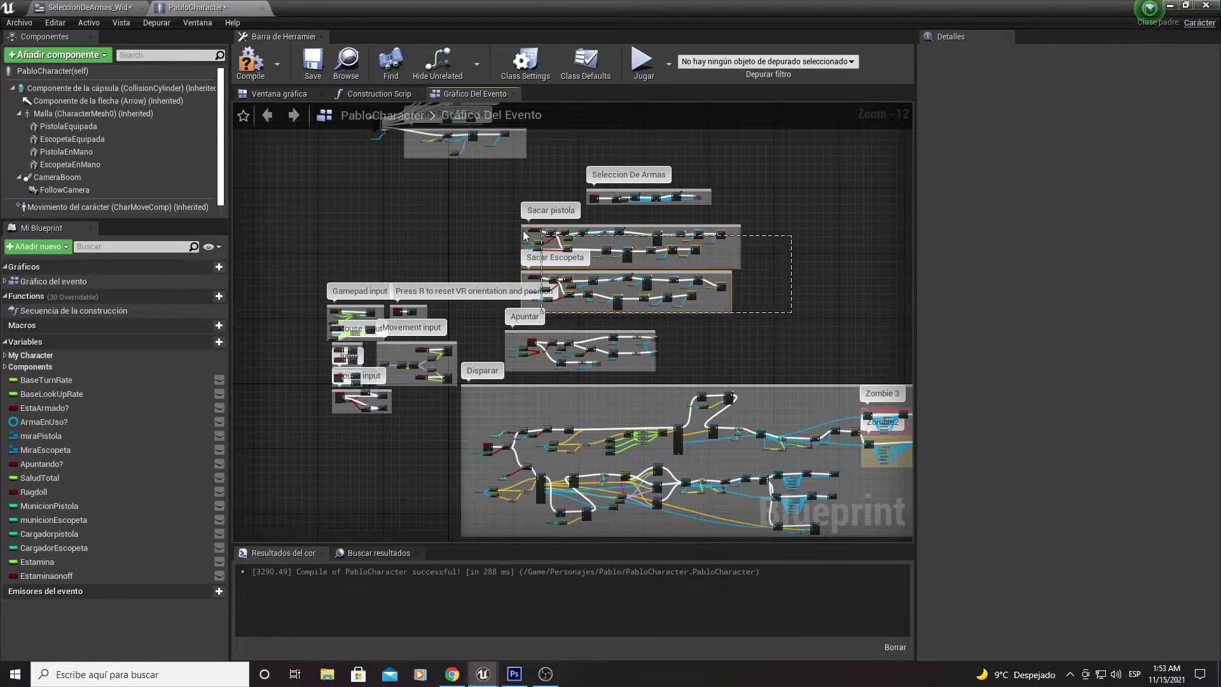
drag(523, 235, 577, 482)
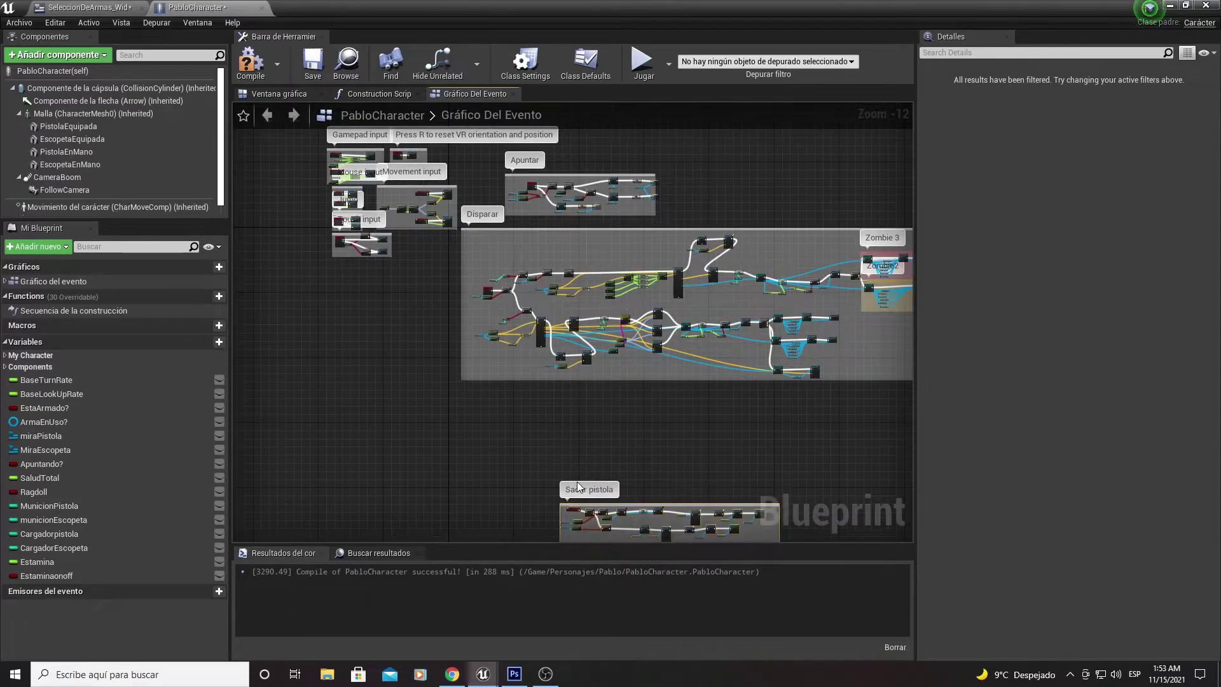
drag(578, 482, 487, 255)
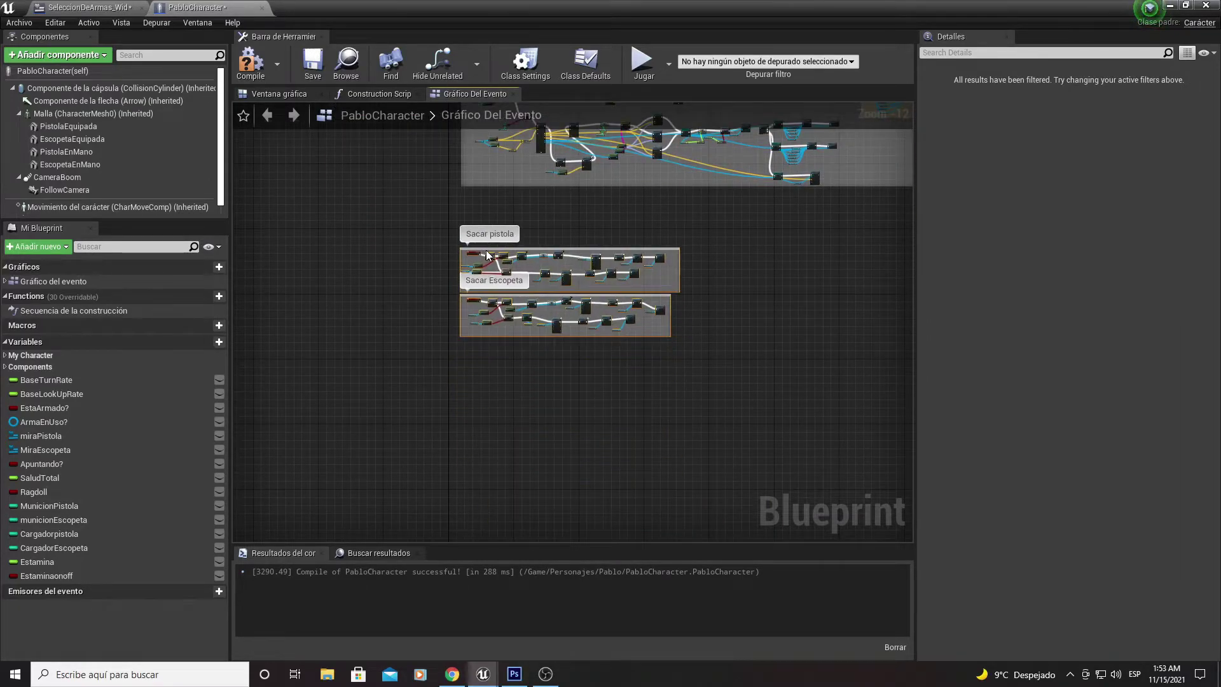
- Shift the Seleccion De Armas group up and to the right
right_drag(635, 230, 581, 487)
scroll(581, 487, up, 4)
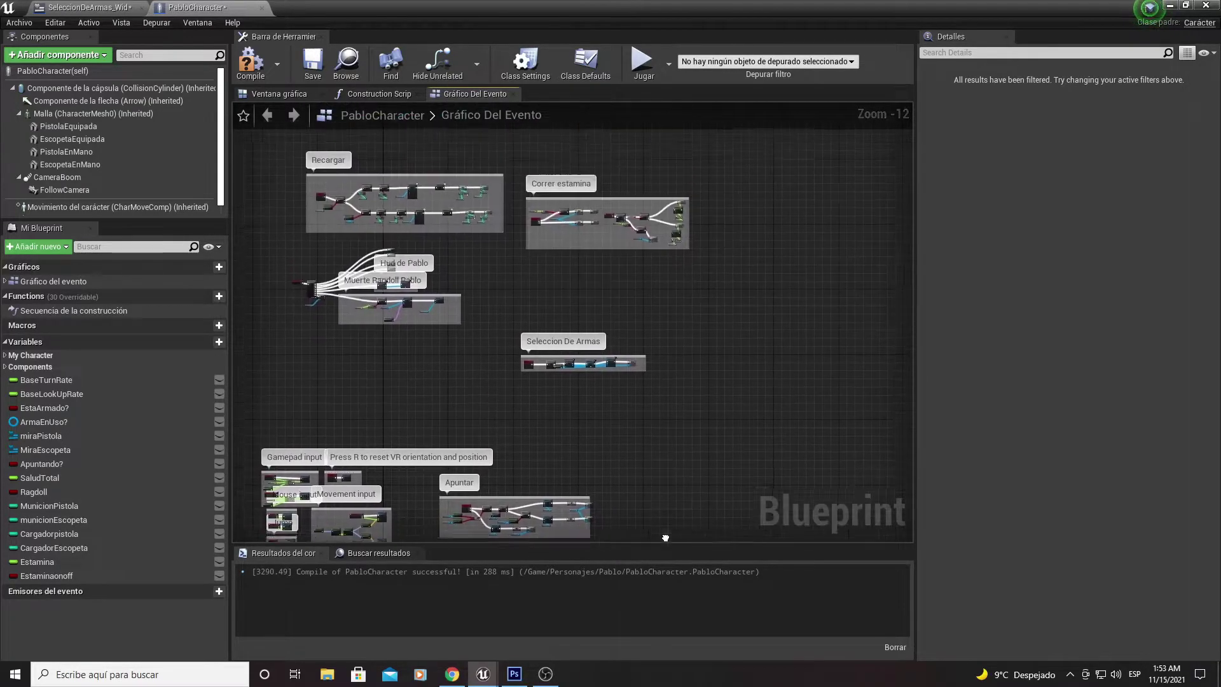
right_drag(551, 310, 581, 472)
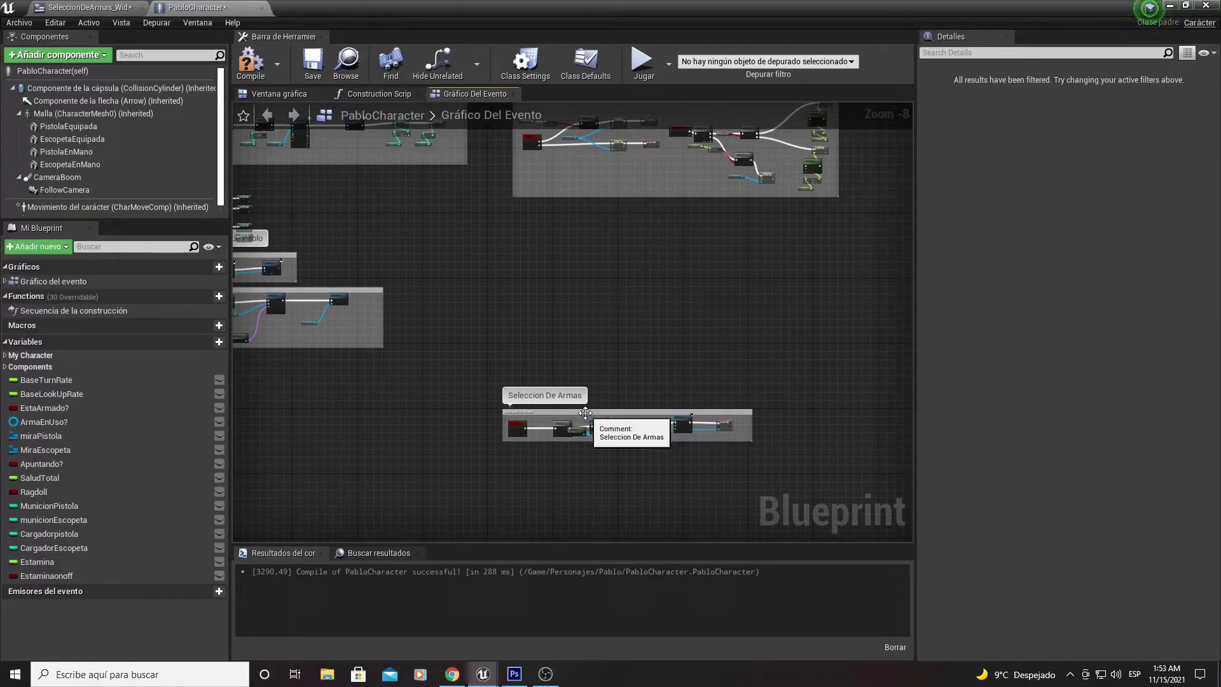
drag(592, 405, 605, 227)
scroll(597, 262, up, 6)
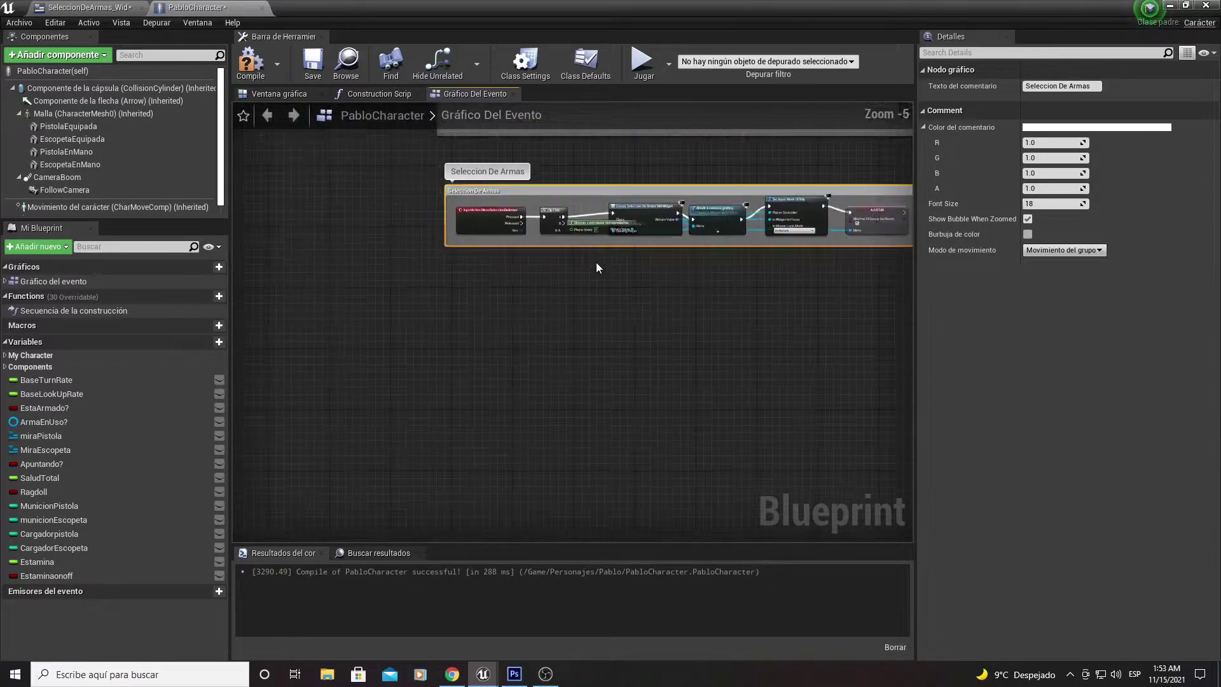
scroll(589, 414, down, 3)
scroll(594, 410, up, 4)
right_drag(594, 410, 510, 502)
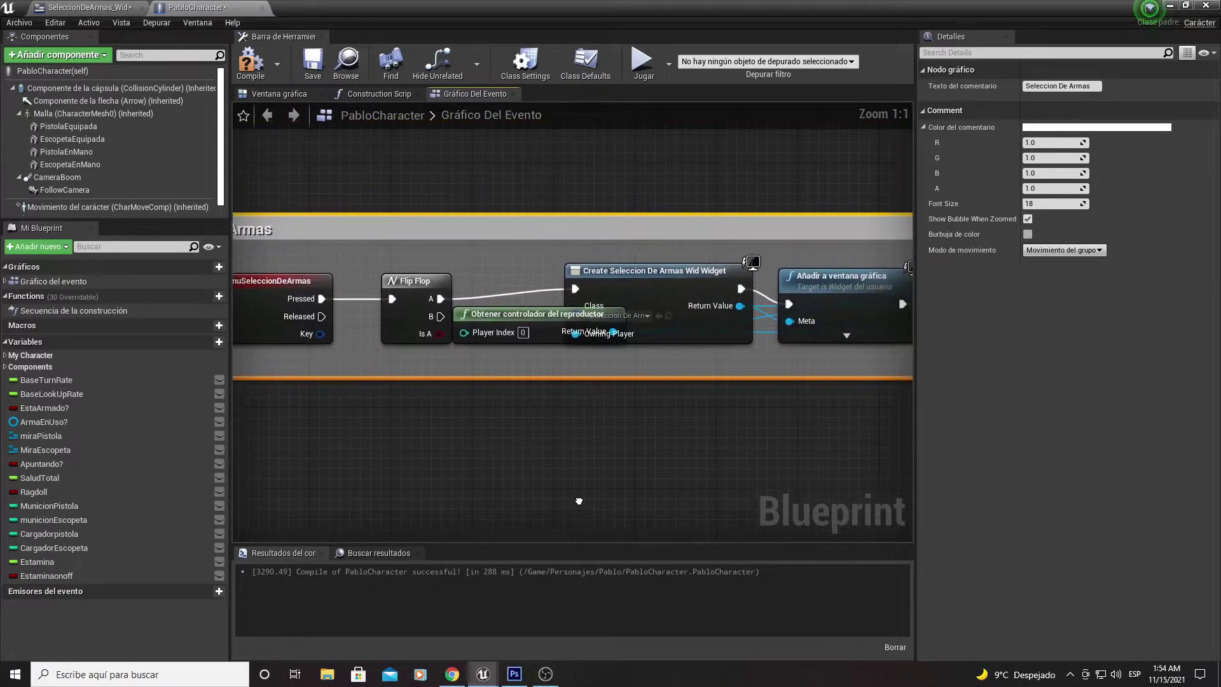
scroll(510, 502, down, 1)
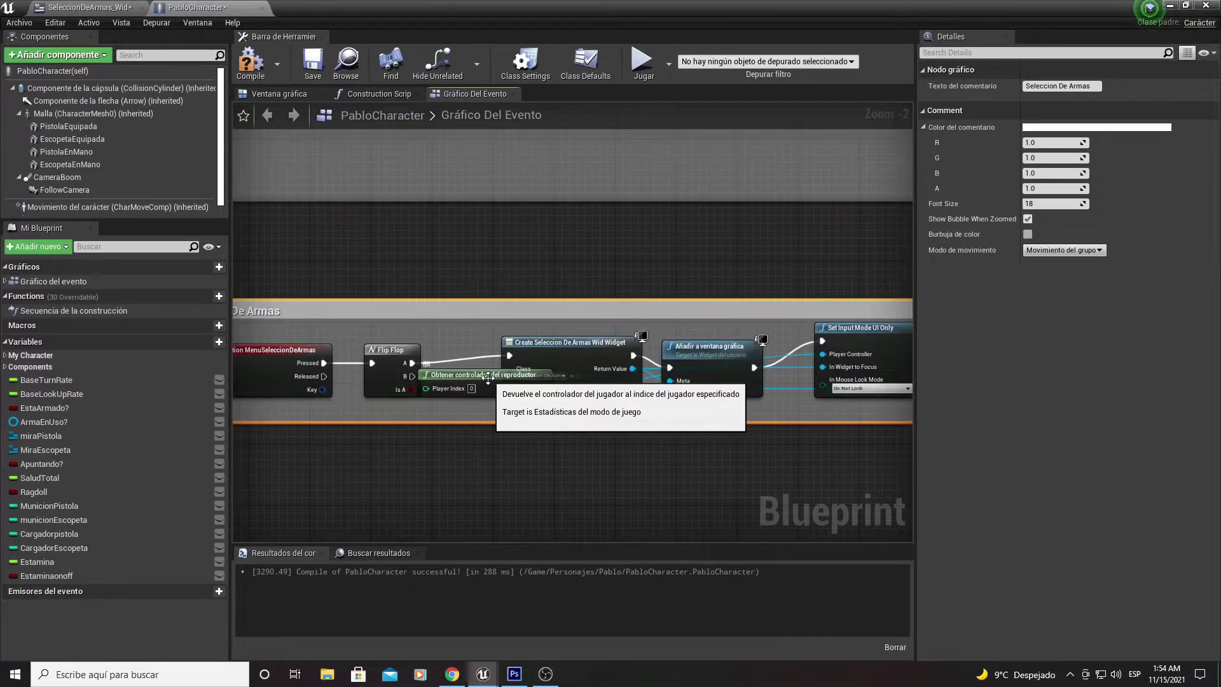
- Move Obtener controlador del reproductor below Flip Flop and extend the comment over it
drag(499, 373, 438, 408)
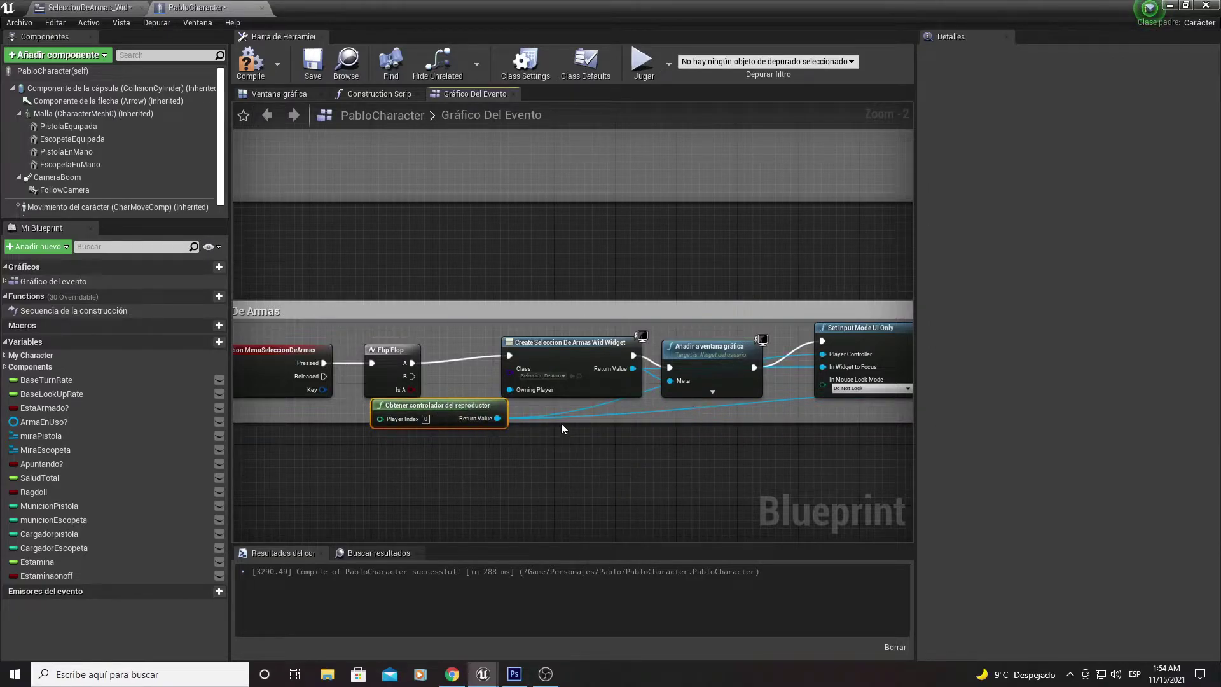
drag(561, 419, 561, 461)
right_drag(561, 461, 599, 418)
click(773, 295)
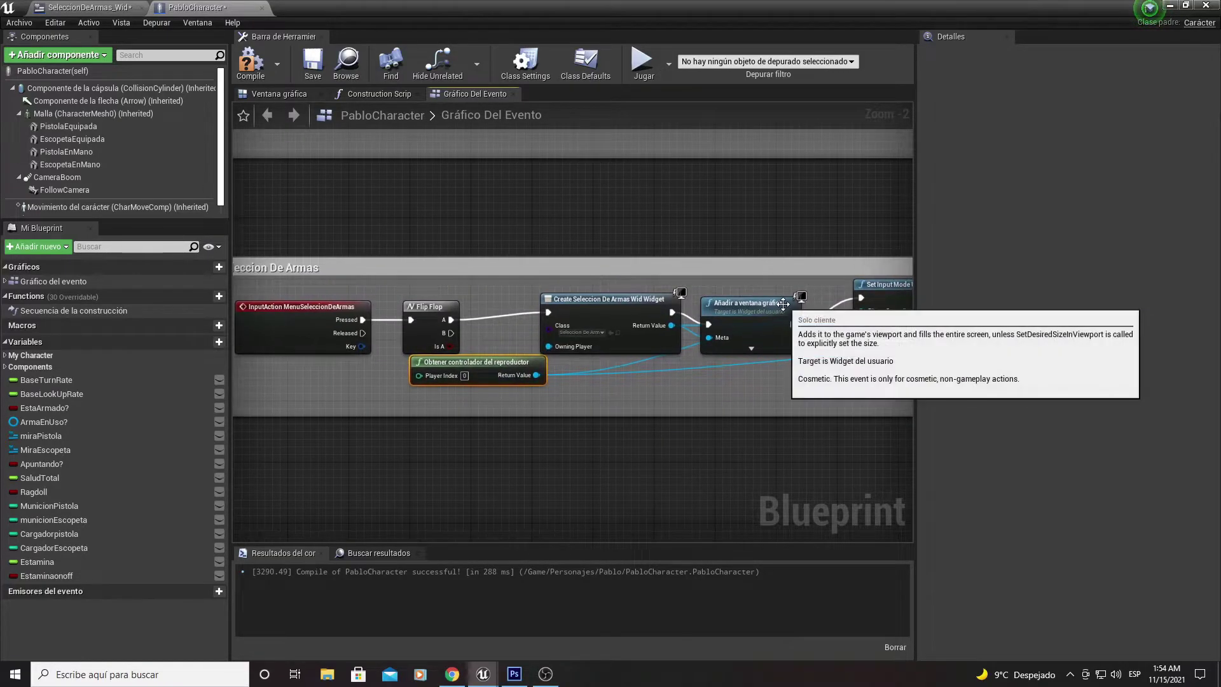
right_drag(451, 246, 554, 234)
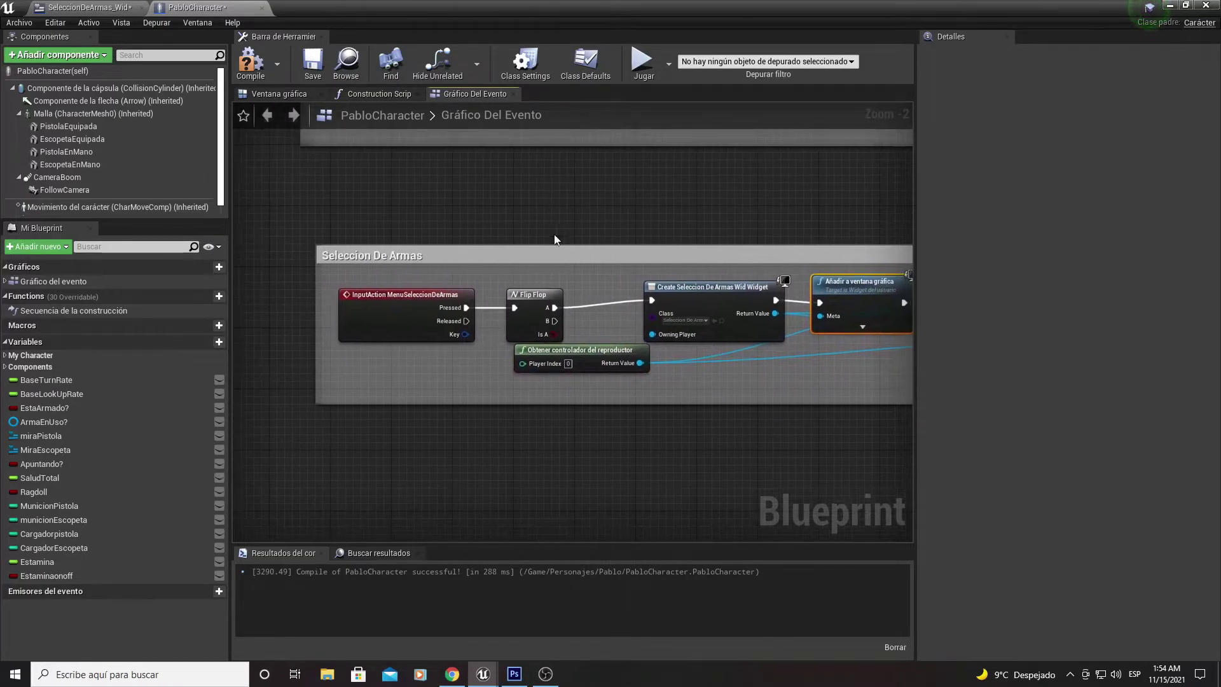
- Recompile and play-test the fist, pistol and shotgun weapon wheel, trying the fist option
click(255, 77)
click(1170, 6)
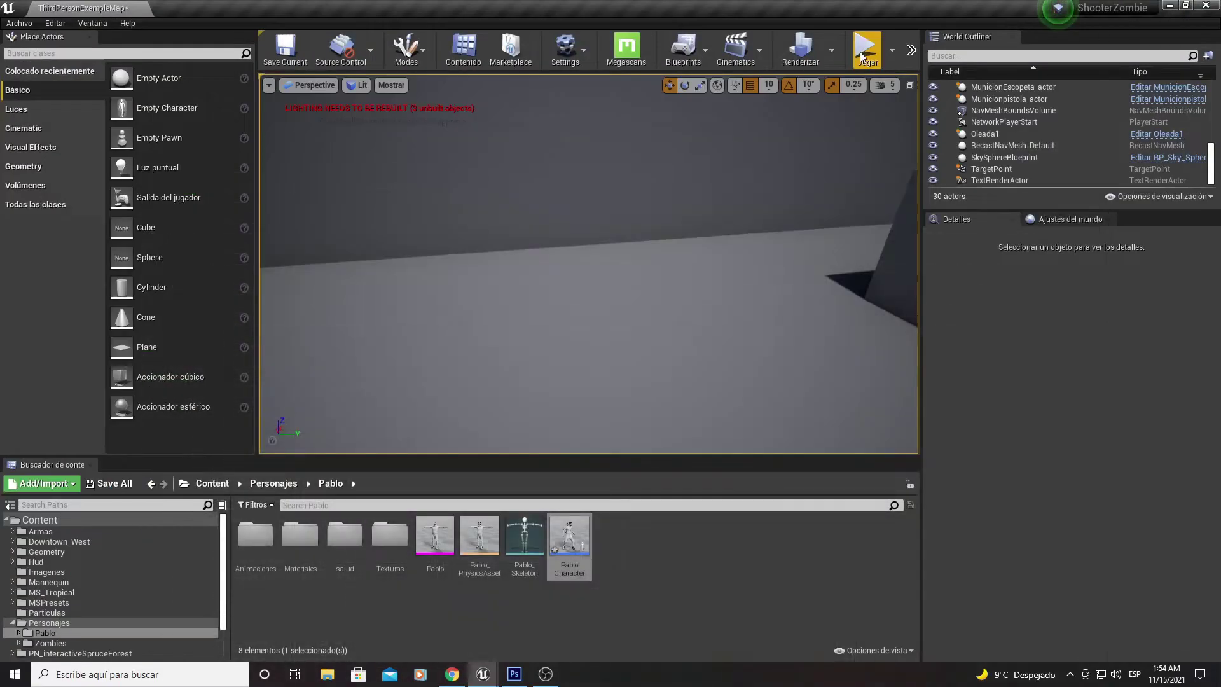
click(866, 50)
key(Tab)
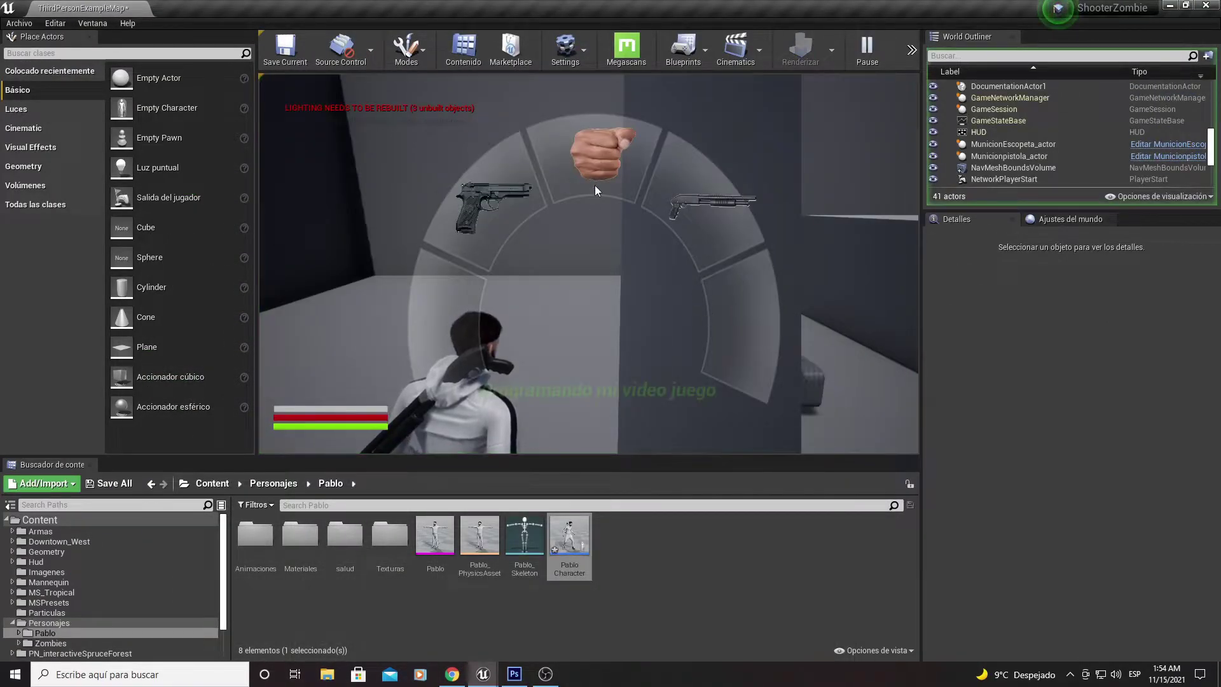
click(593, 160)
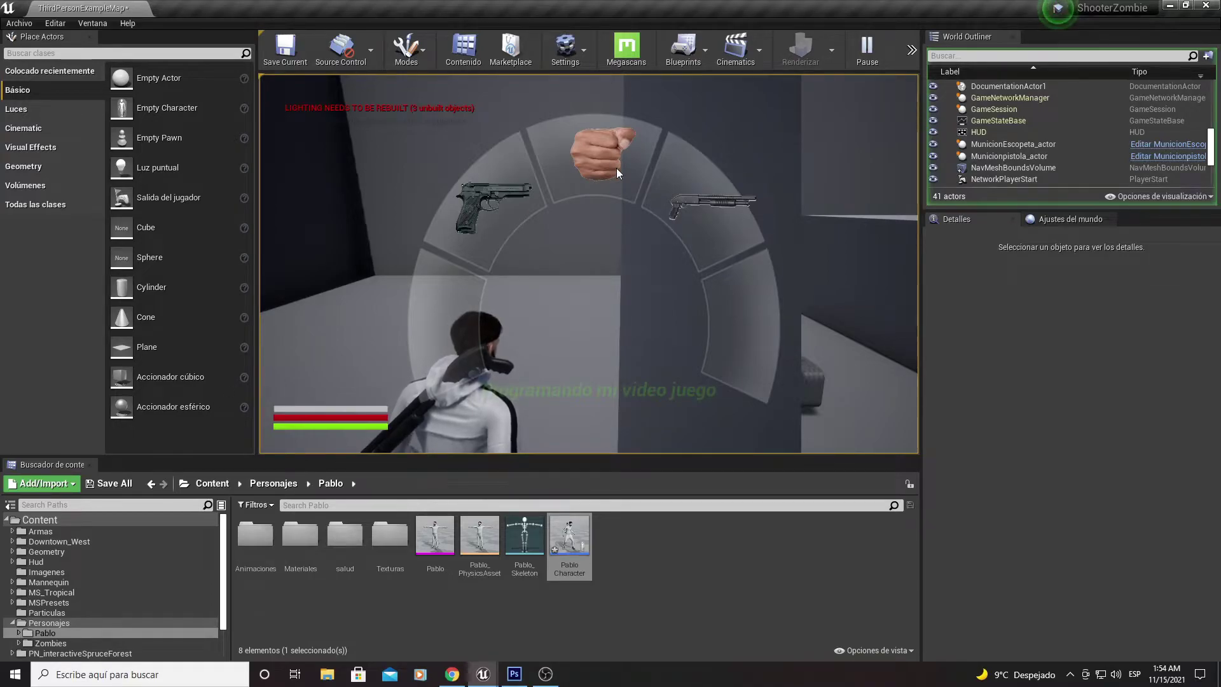
key(Escape)
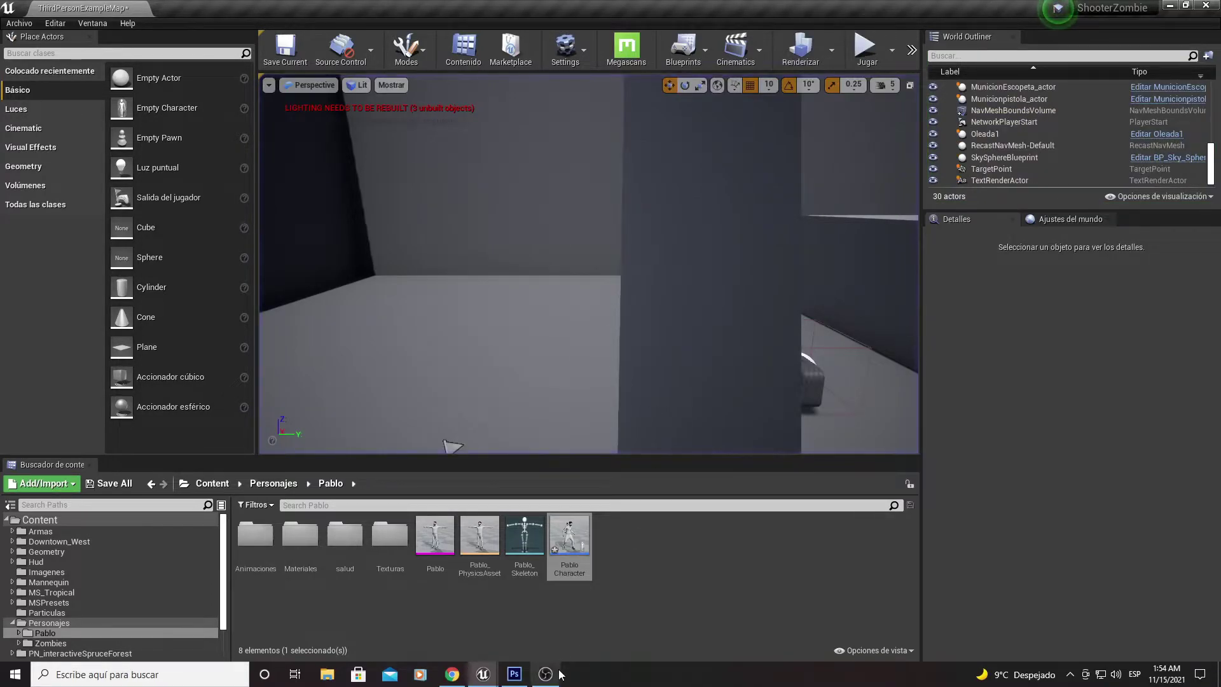
mouse_move(482, 674)
click(567, 607)
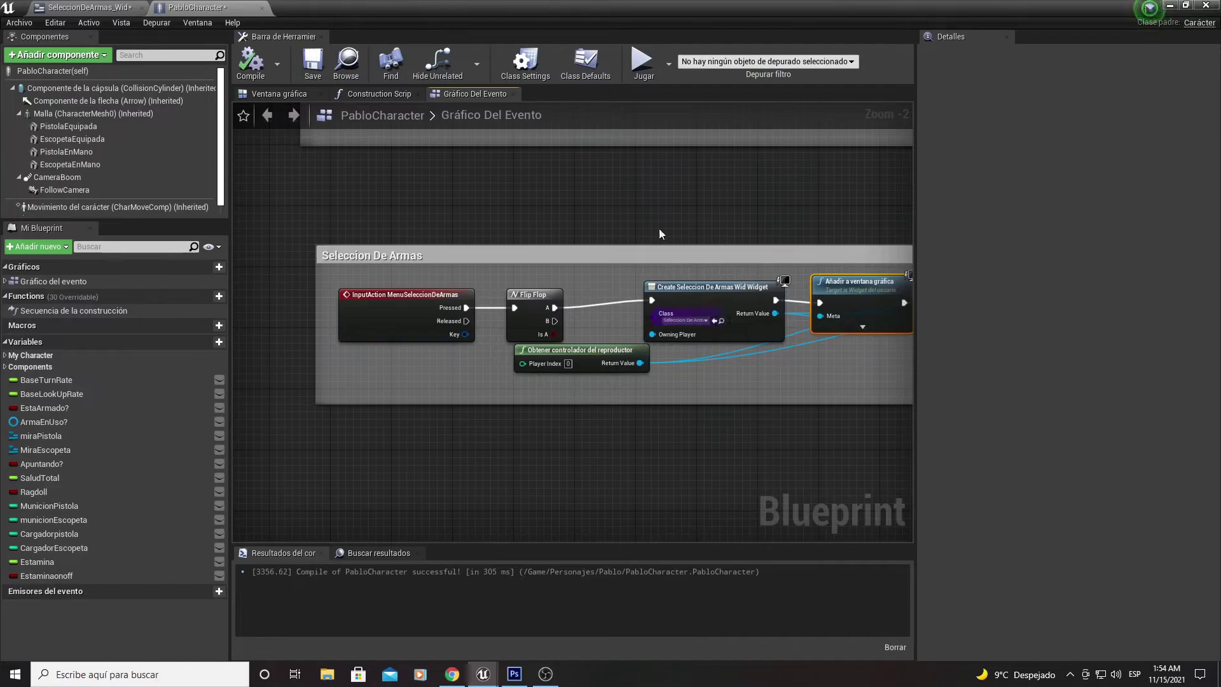
- Select the BotonDesarmado fist button in the SeleccionDeArmas_Wid widget designer
click(89, 7)
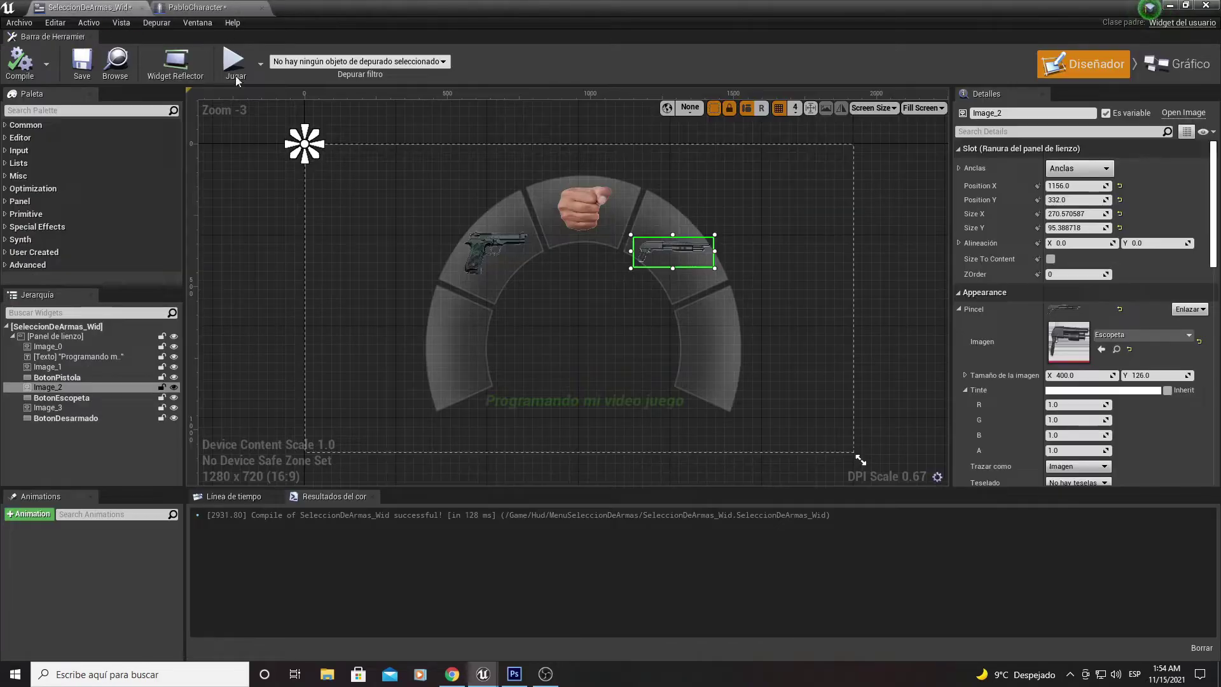
click(570, 213)
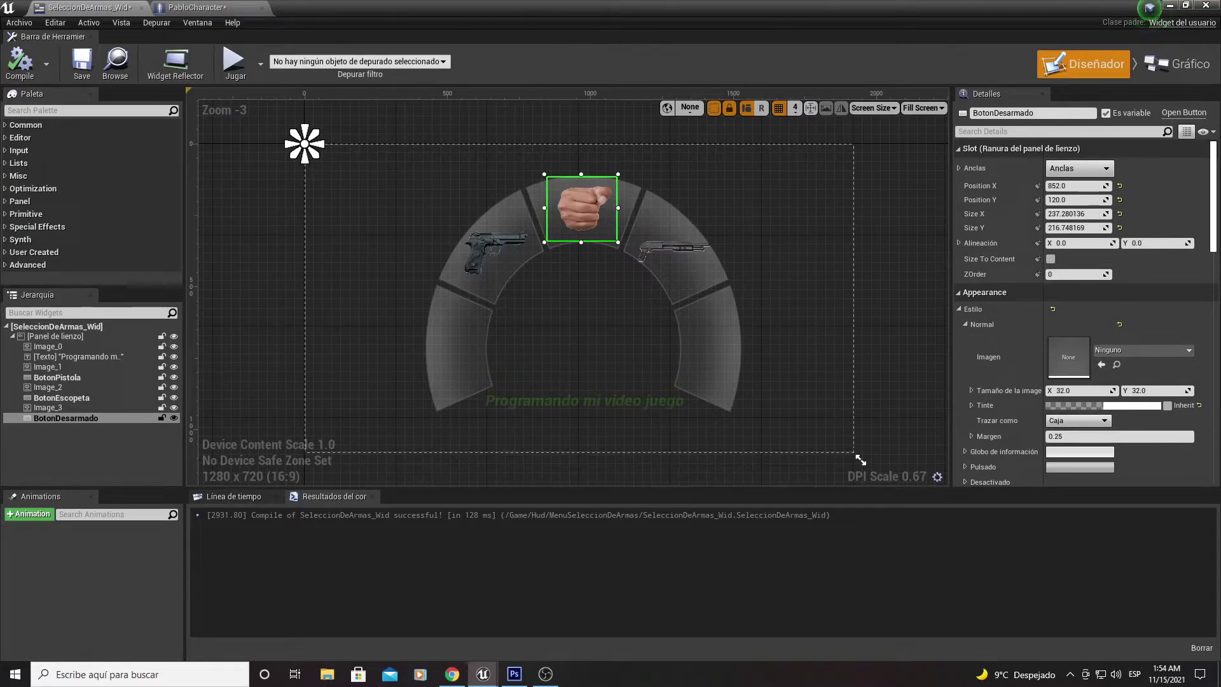
click(213, 6)
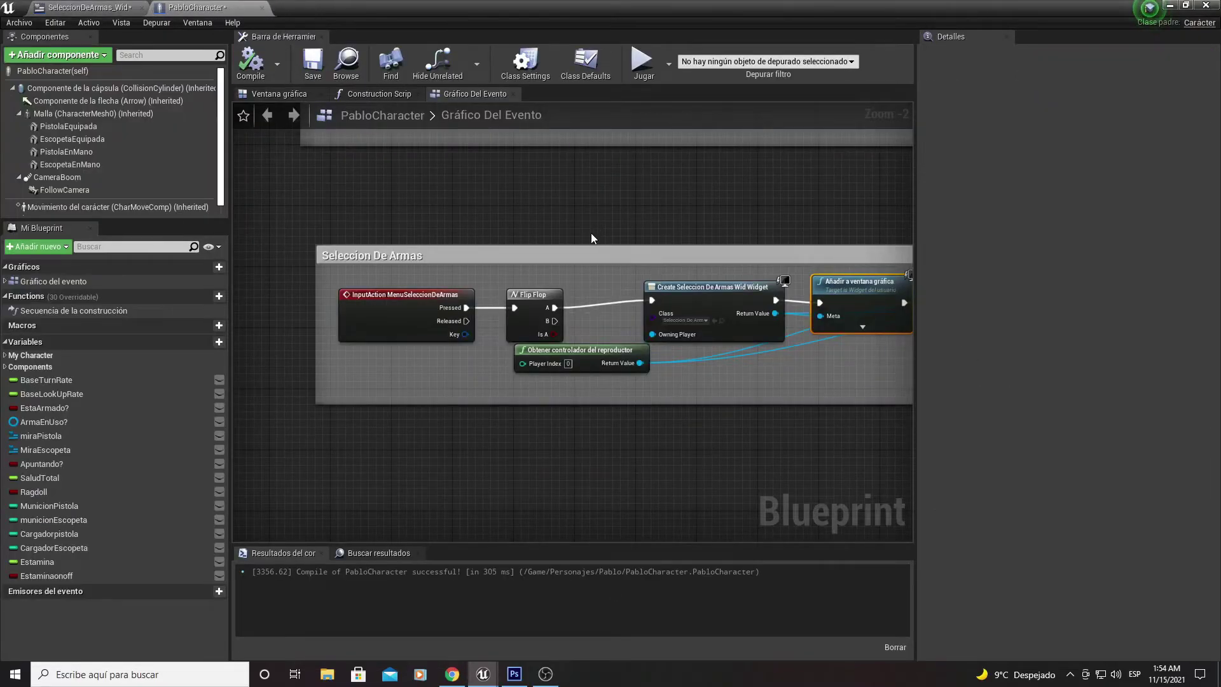
- Navigate the graph to empty space beside the Sacar pistola and Sacar Escopeta groups
scroll(552, 400, down, 4)
right_drag(548, 411, 484, 146)
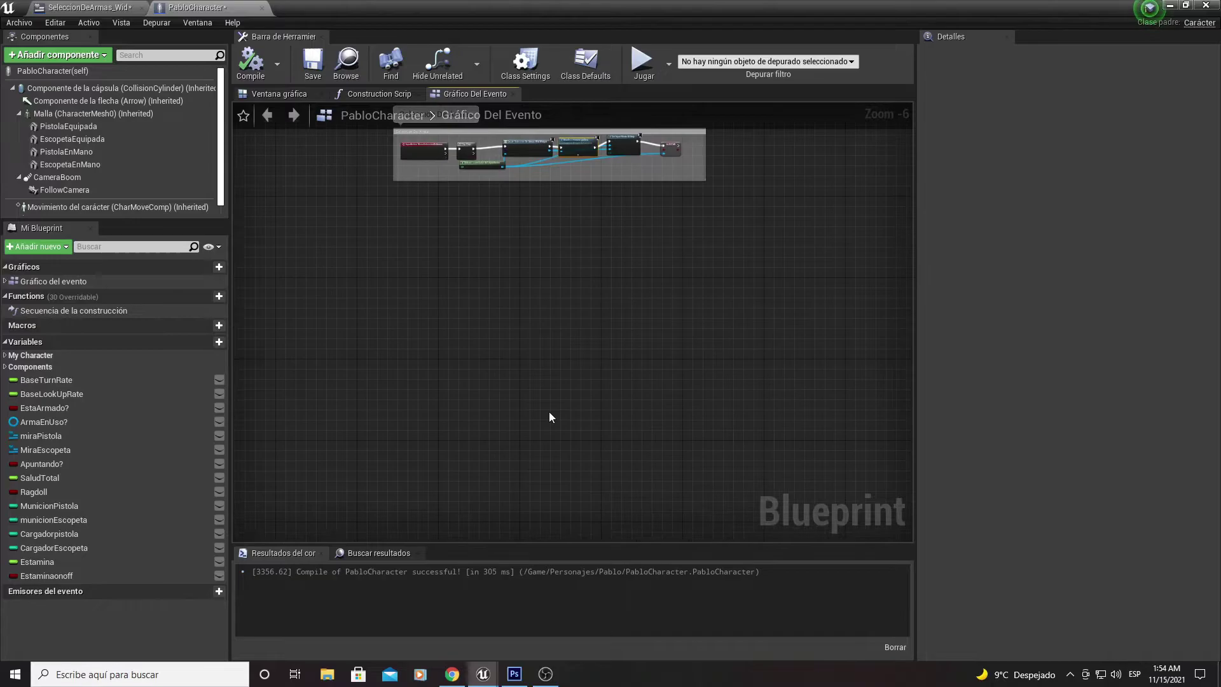
scroll(550, 417, down, 6)
right_drag(609, 410, 736, 231)
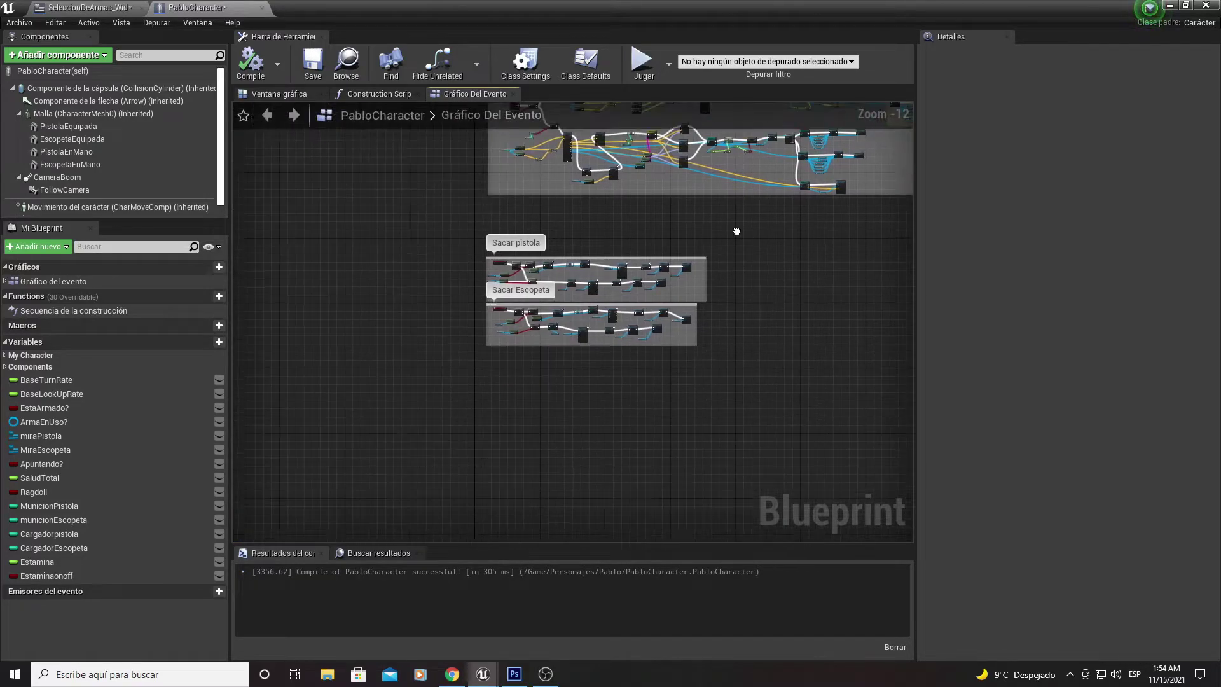
scroll(501, 448, up, 2)
scroll(509, 414, up, 2)
scroll(543, 484, up, 3)
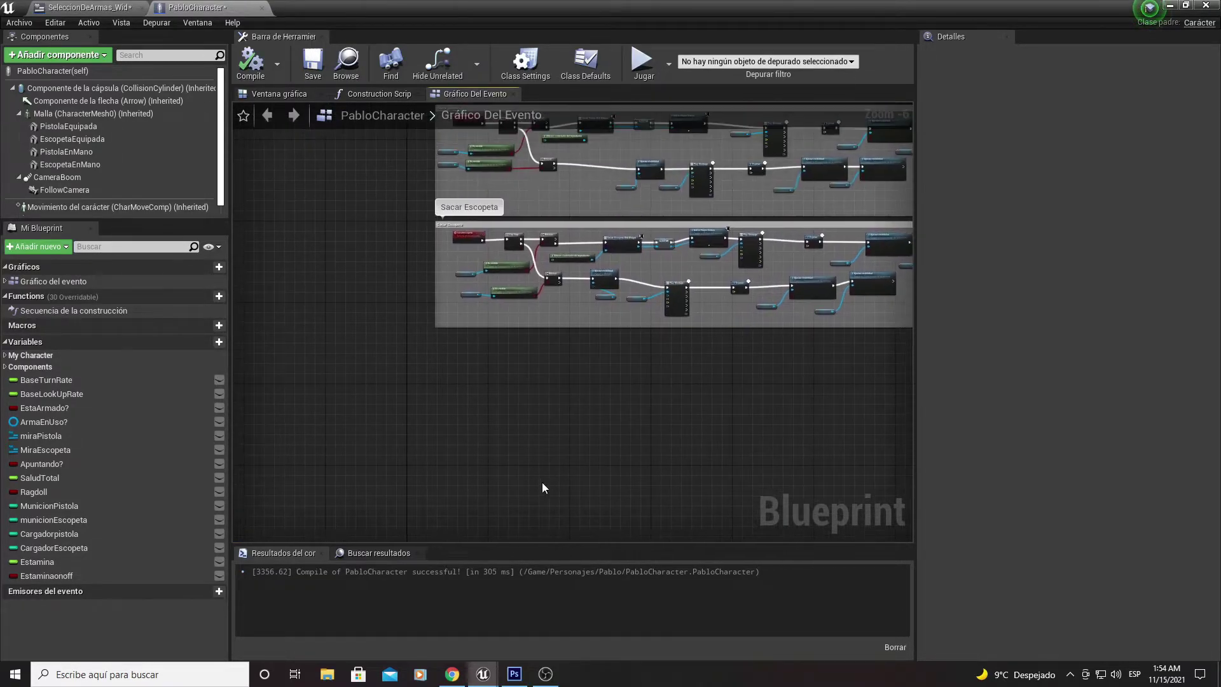
scroll(514, 476, up, 2)
mouse_move(512, 475)
right_down()
mouse_move(534, 447)
mouse_move(543, 467)
right_up()
- Add a custom event named Desarmado and position it
right_click(544, 471)
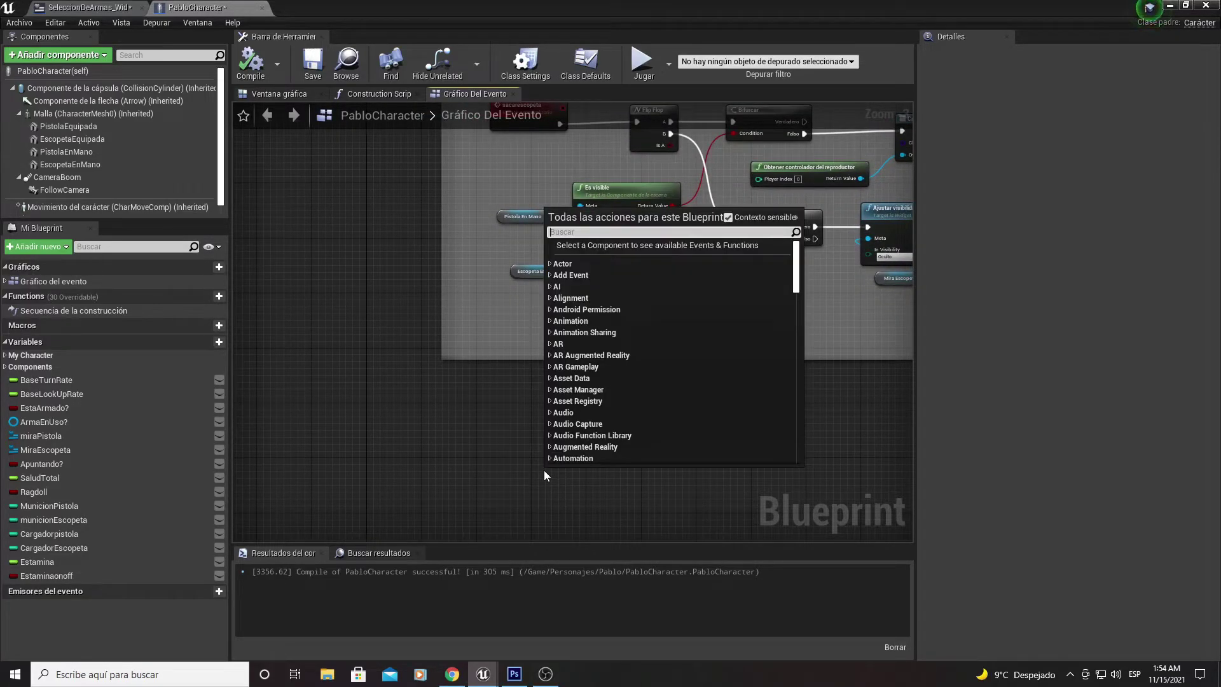
text(custo)
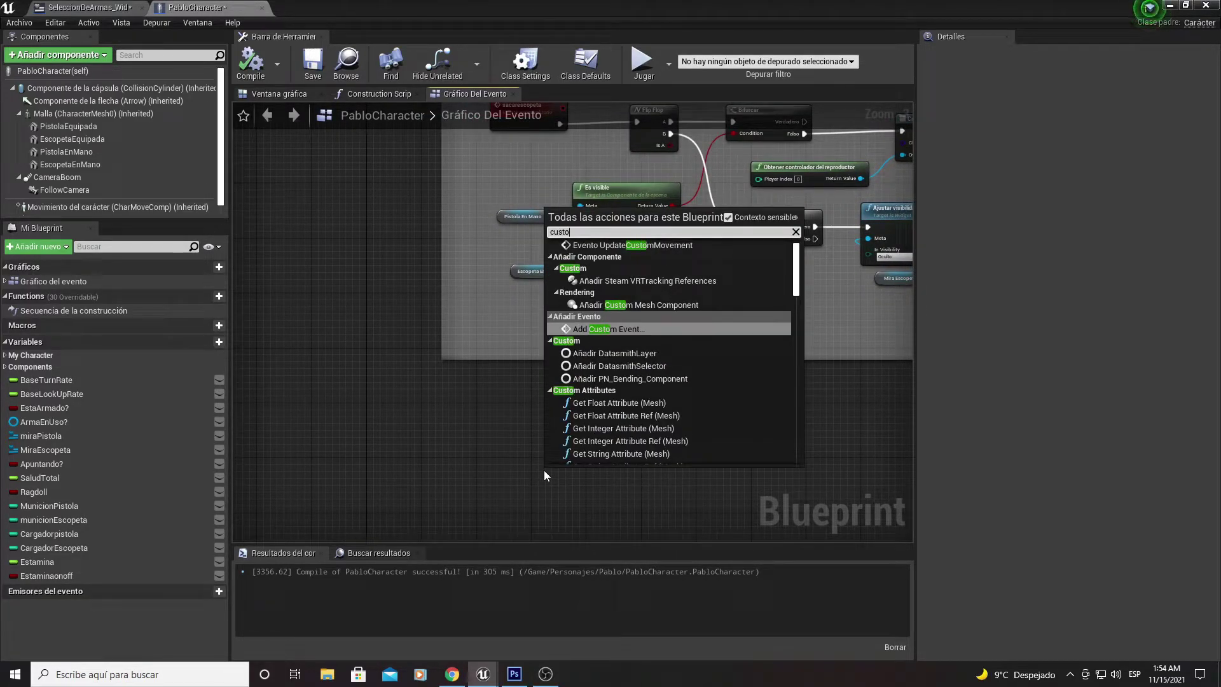
key(Return)
text(De)
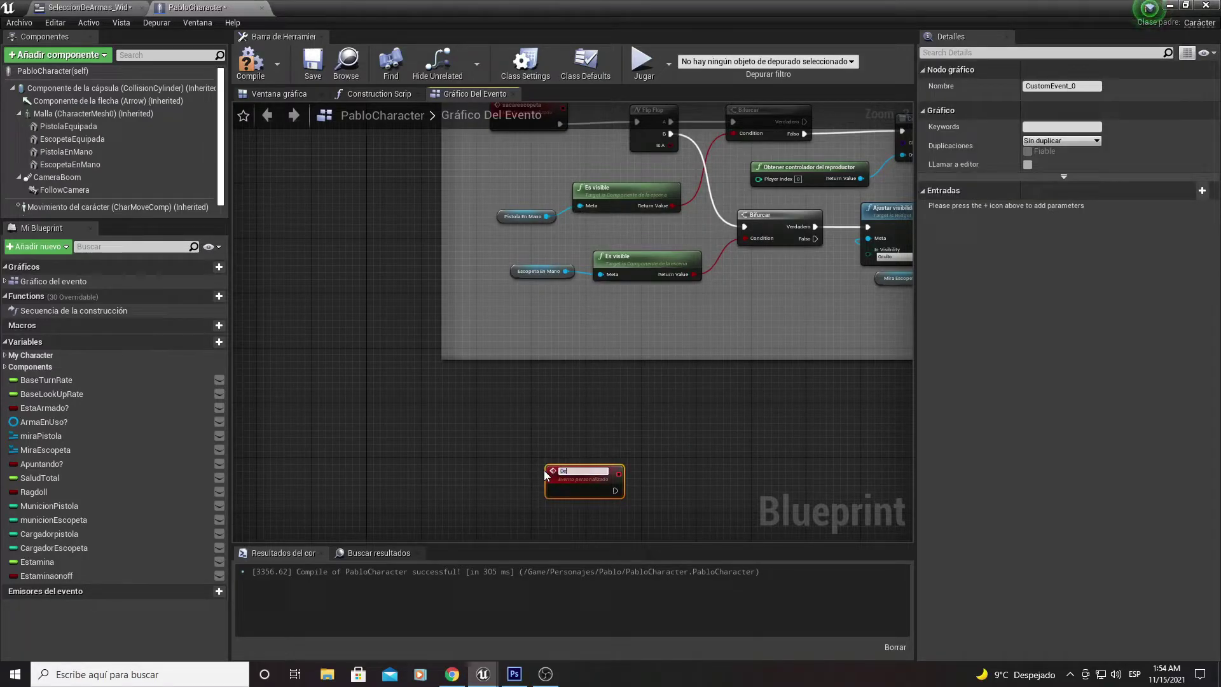
text(sarmado)
key(Return)
scroll(554, 477, up, 2)
drag(578, 494, 518, 424)
- Move the Pistola En Mano getter and its Es visible node under the Desarmado event
right_drag(658, 328, 583, 414)
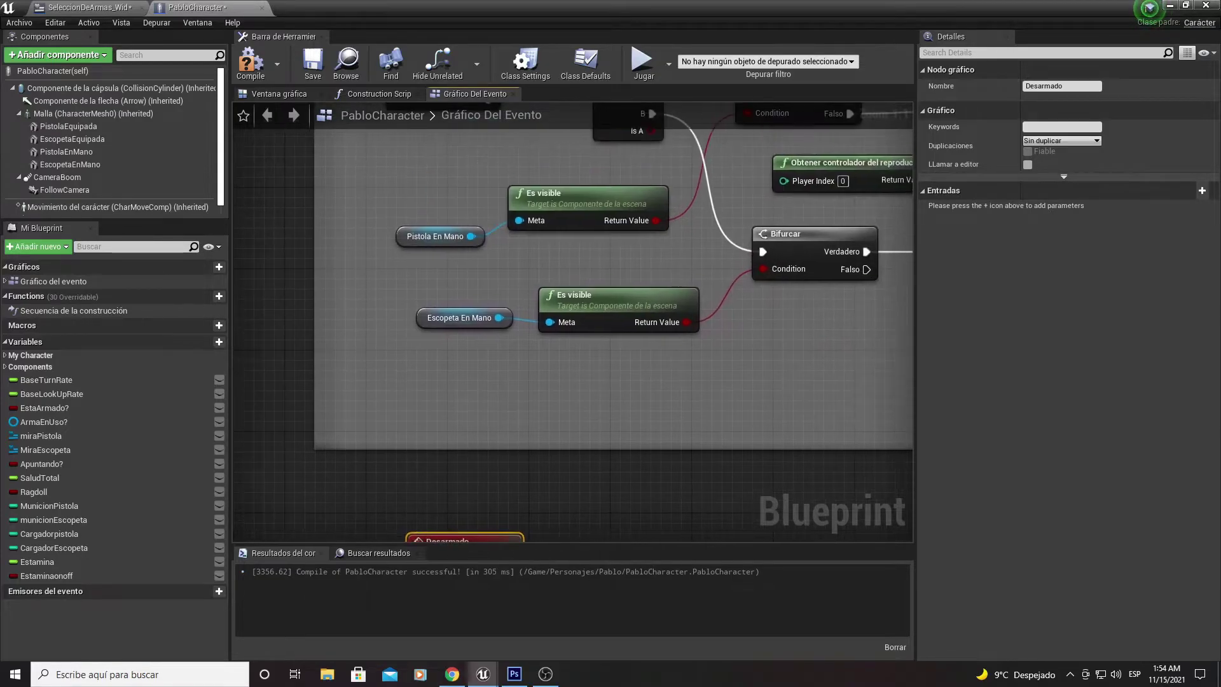
right_drag(558, 373, 561, 444)
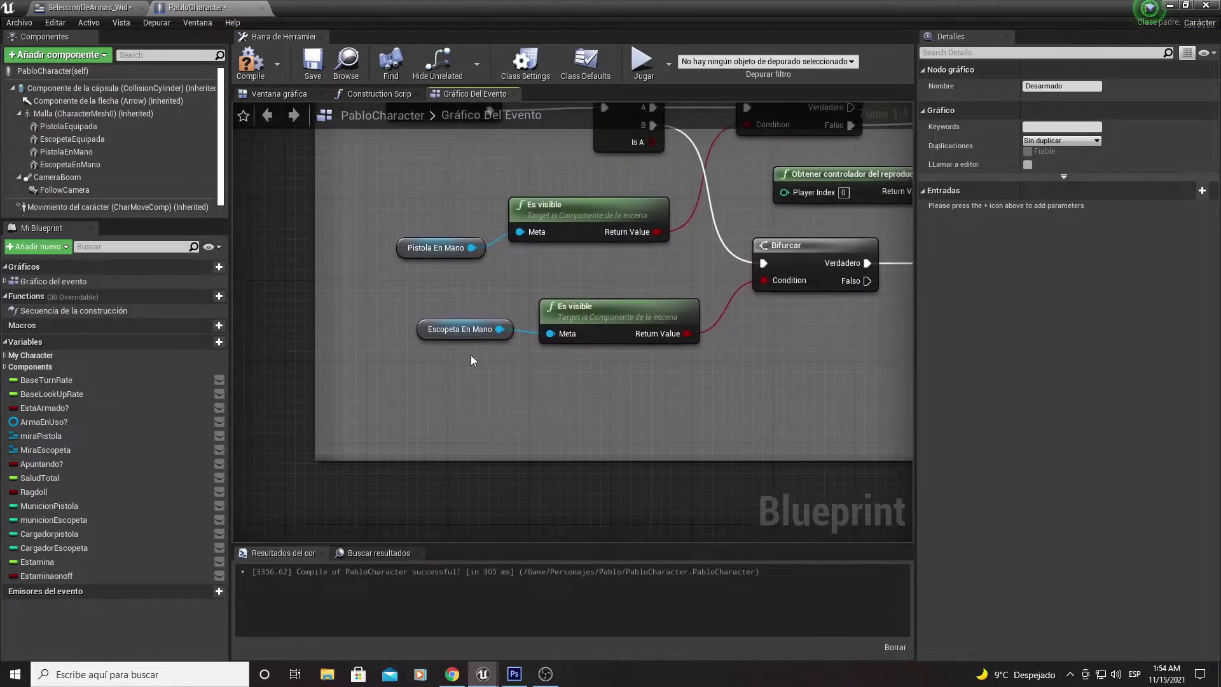
mouse_move(472, 355)
mouse_down()
mouse_move(601, 216)
mouse_move(589, 204)
mouse_up()
click(477, 289)
right_drag(590, 391, 525, 414)
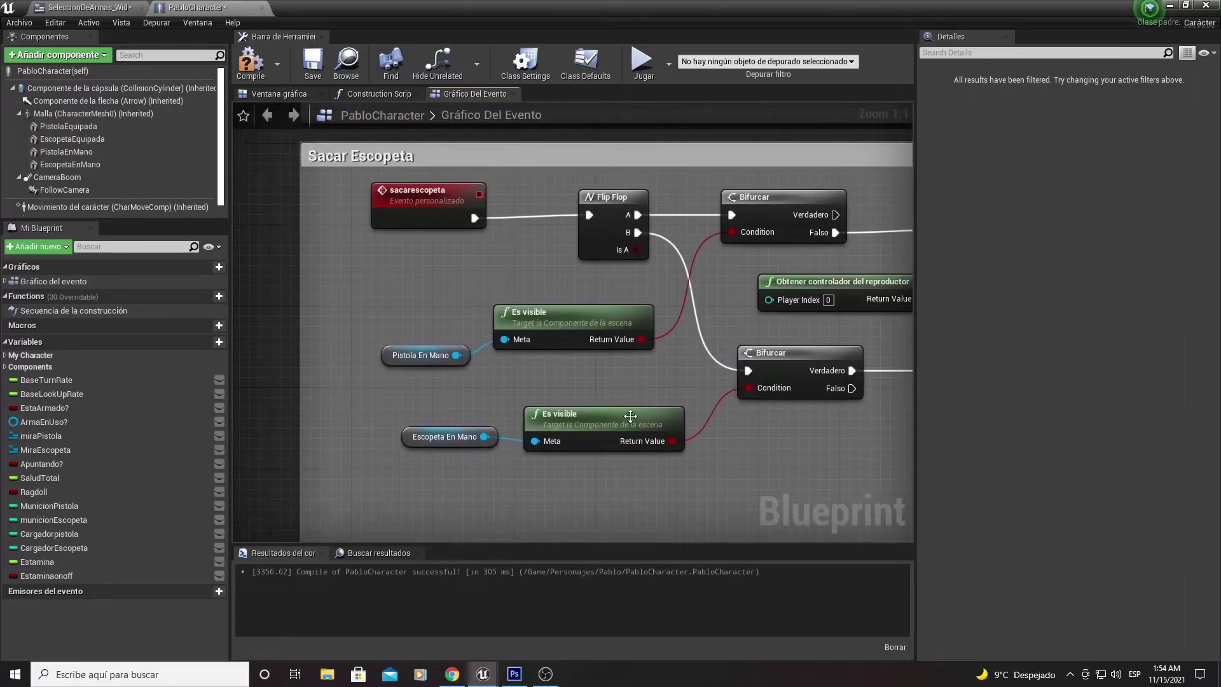
drag(370, 270, 483, 523)
right_drag(535, 143, 584, 293)
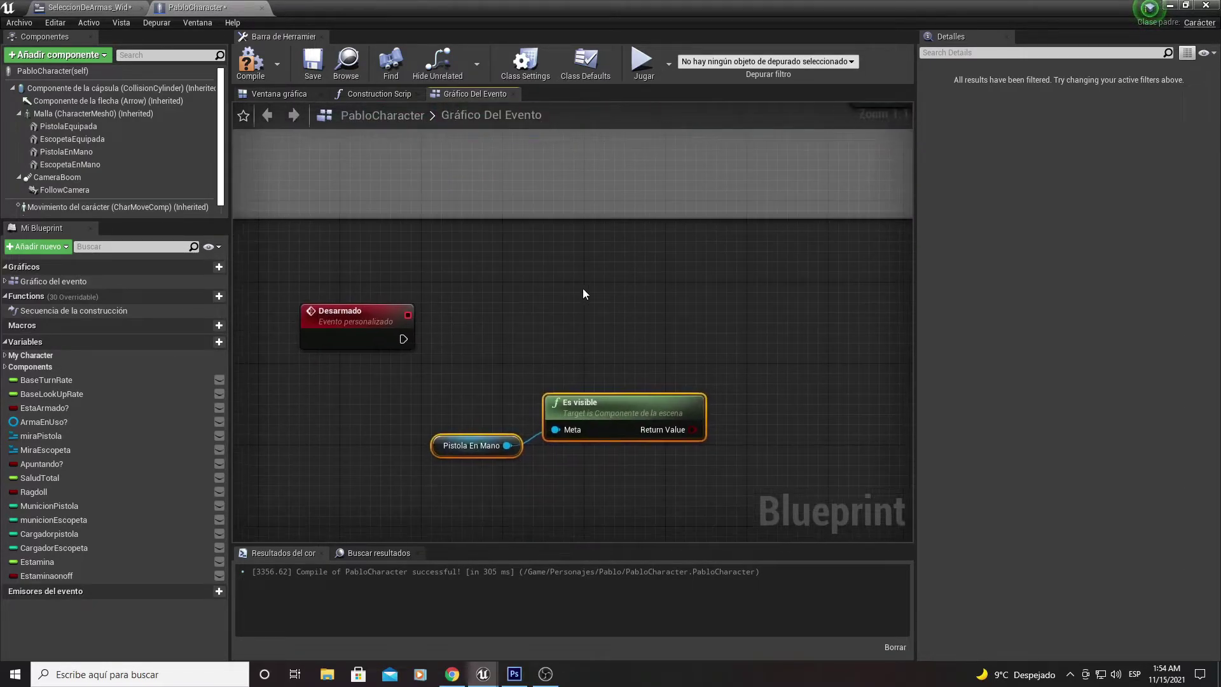
drag(548, 414, 365, 424)
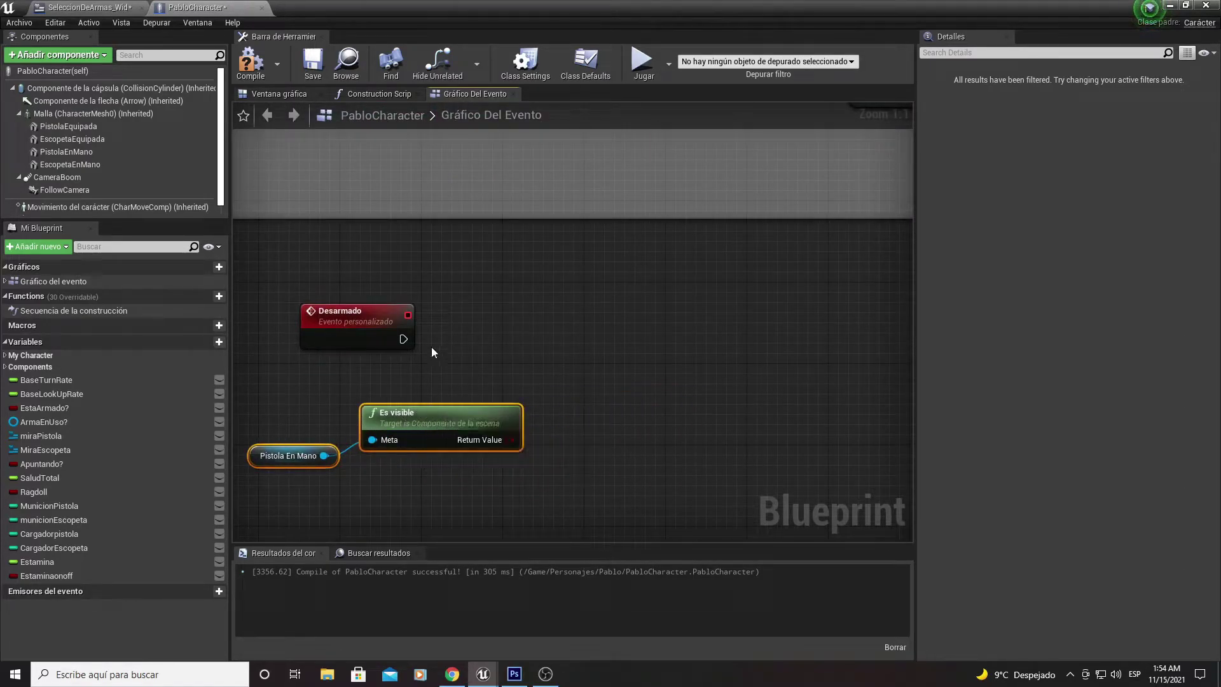
mouse_move(616, 251)
right_down()
mouse_move(619, 440)
mouse_move(631, 369)
mouse_move(557, 407)
right_up()
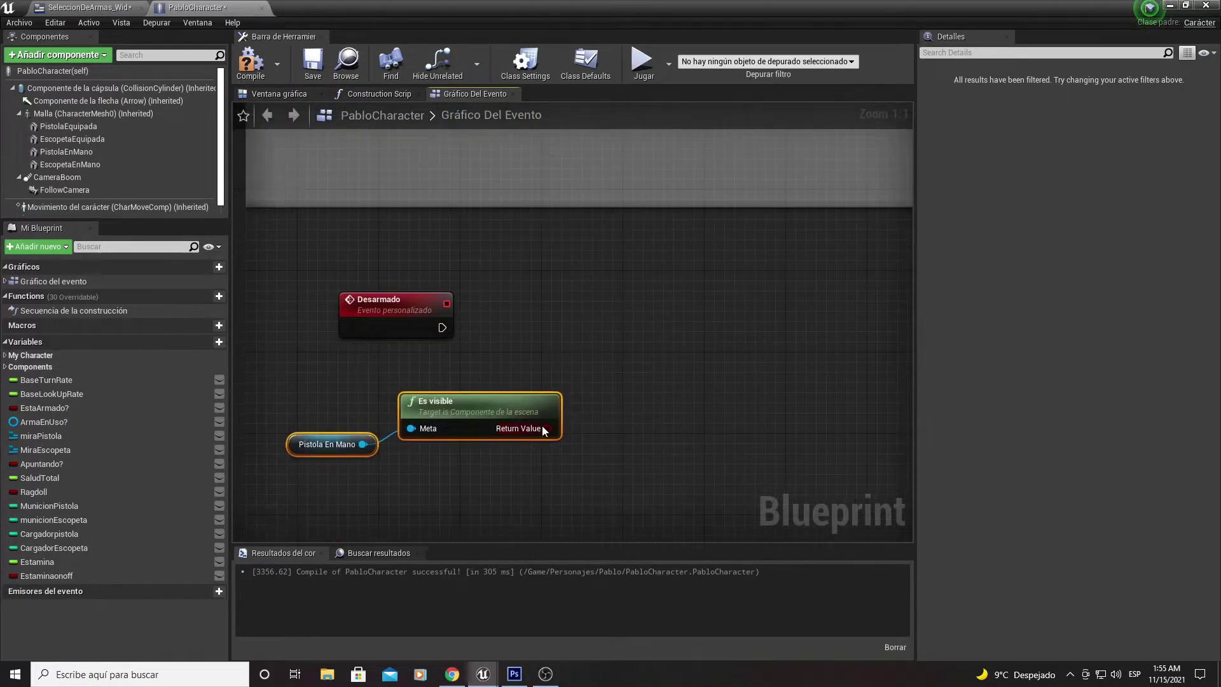
- Add a Bifurcar branch conditioned on Pistola En Mano's Es visible and feed Desarmado into it
drag(566, 360, 566, 366)
text(bifur)
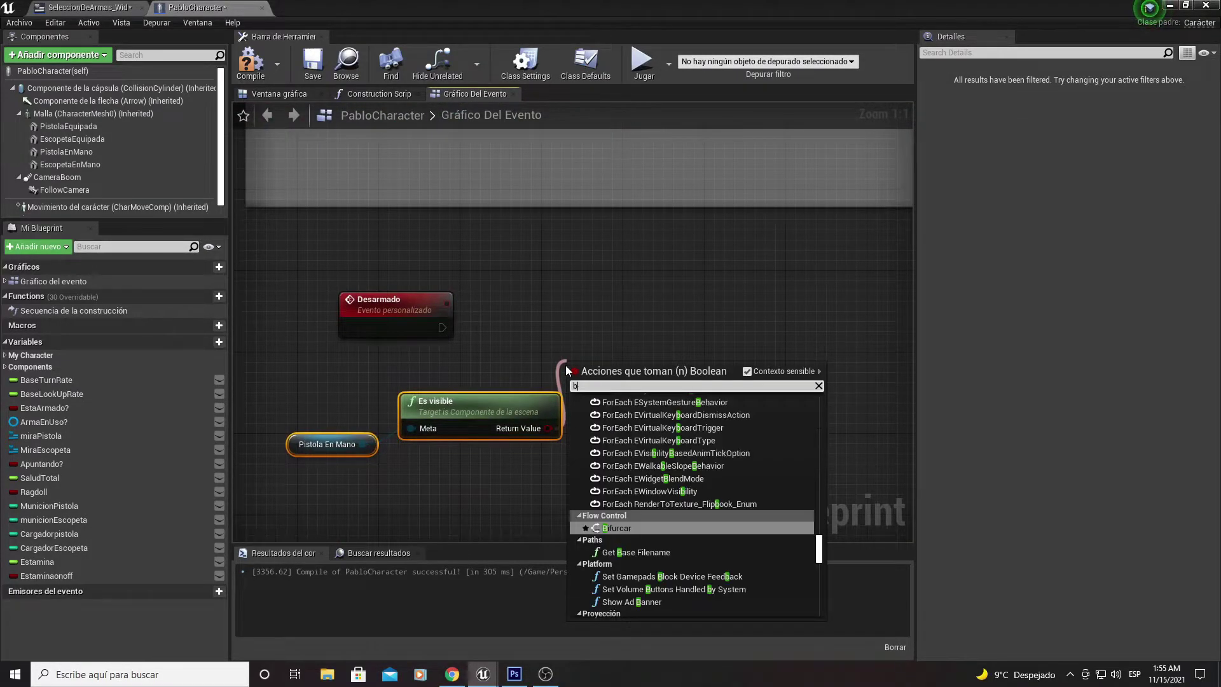
key(Return)
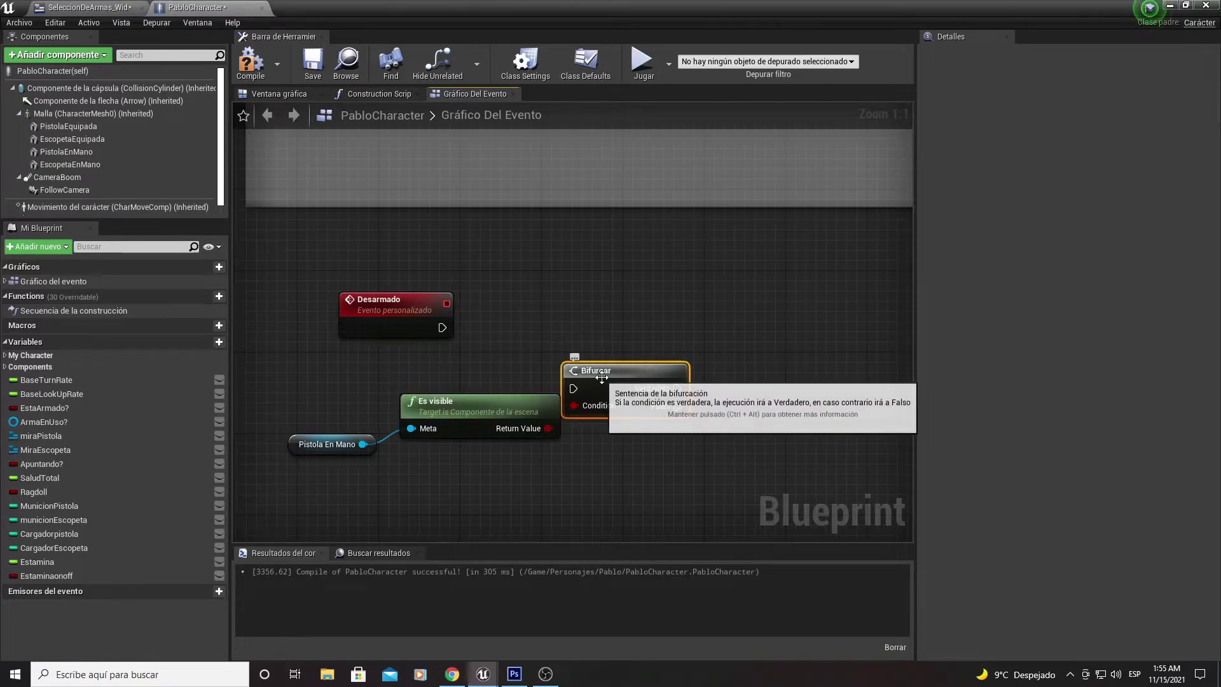
drag(591, 364, 611, 308)
drag(442, 327, 443, 331)
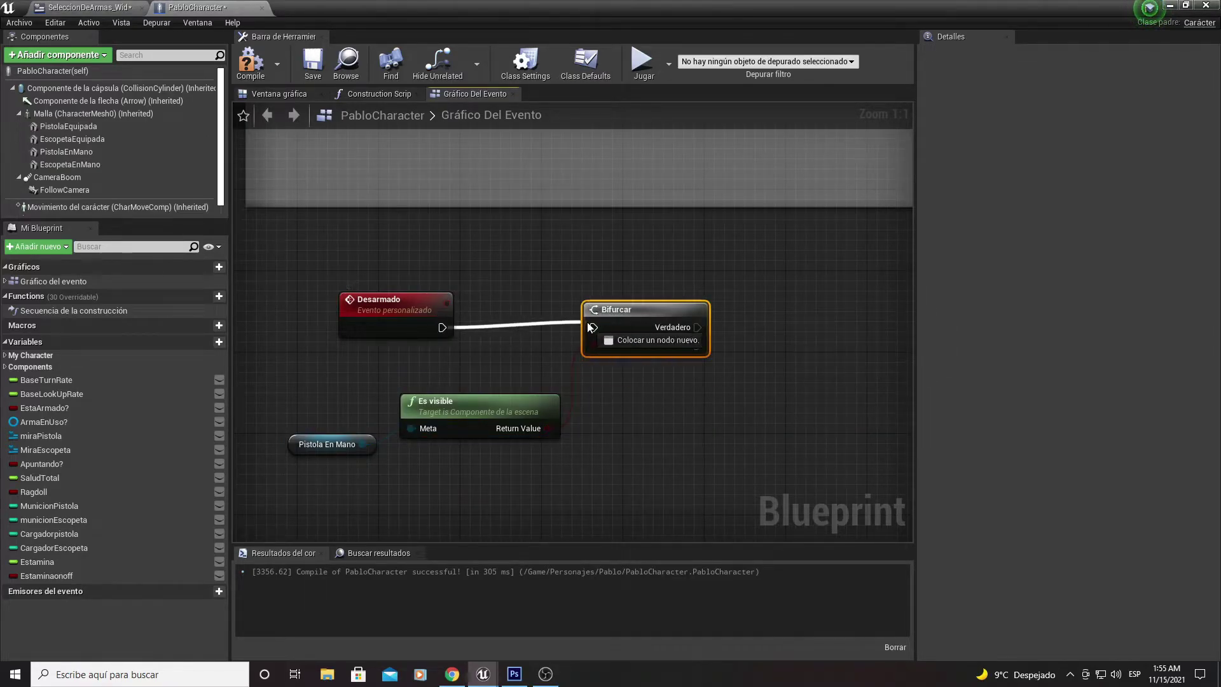
drag(591, 327, 592, 328)
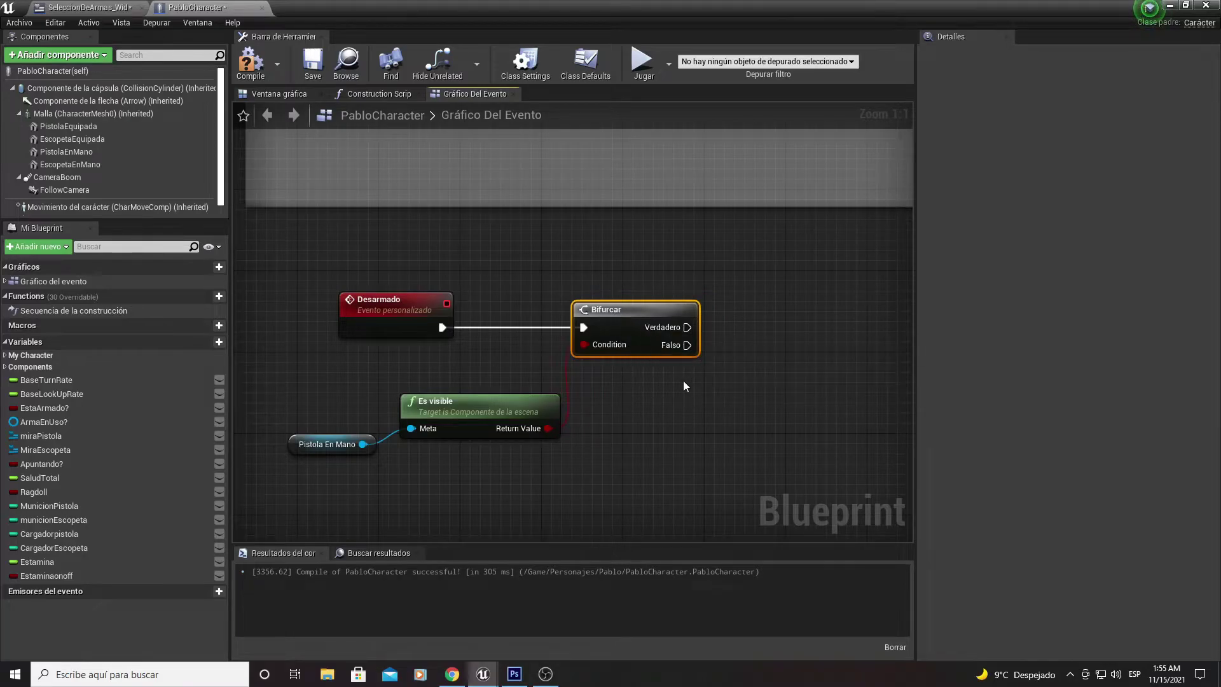
mouse_move(684, 384)
right_down()
mouse_move(665, 351)
mouse_move(571, 337)
right_up()
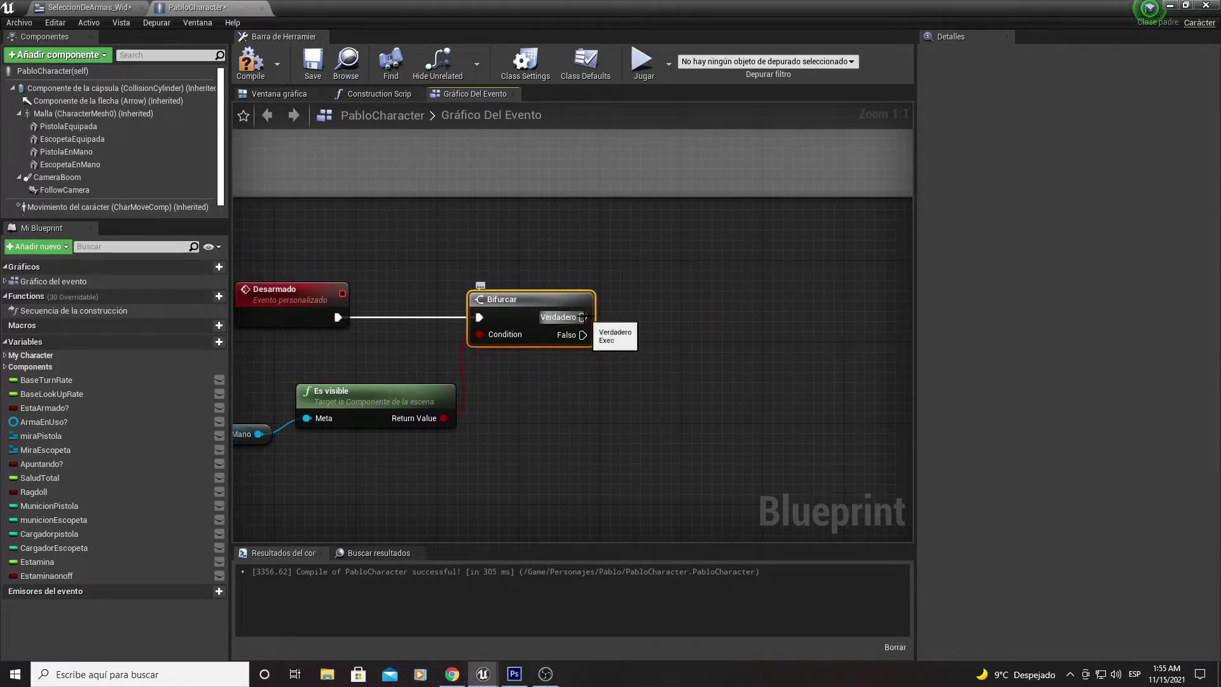
mouse_move(665, 308)
mouse_down()
mouse_move(678, 302)
mouse_move(567, 253)
mouse_up()
right_drag(567, 253, 613, 232)
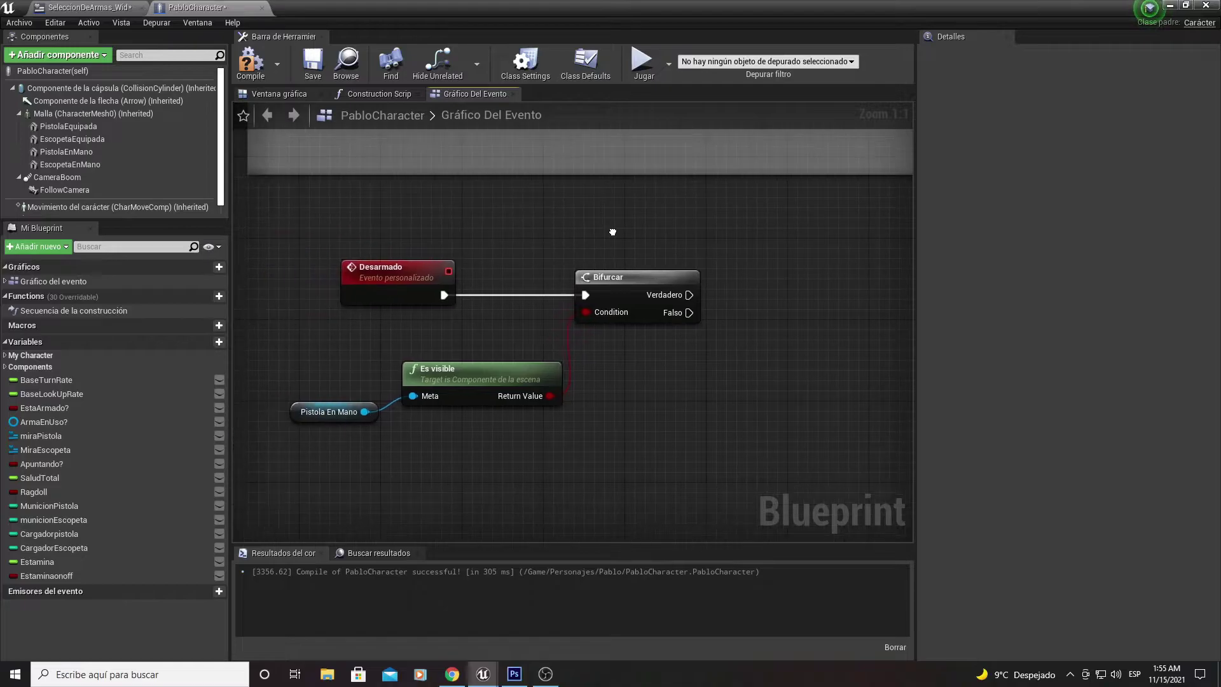
right_drag(549, 370, 458, 364)
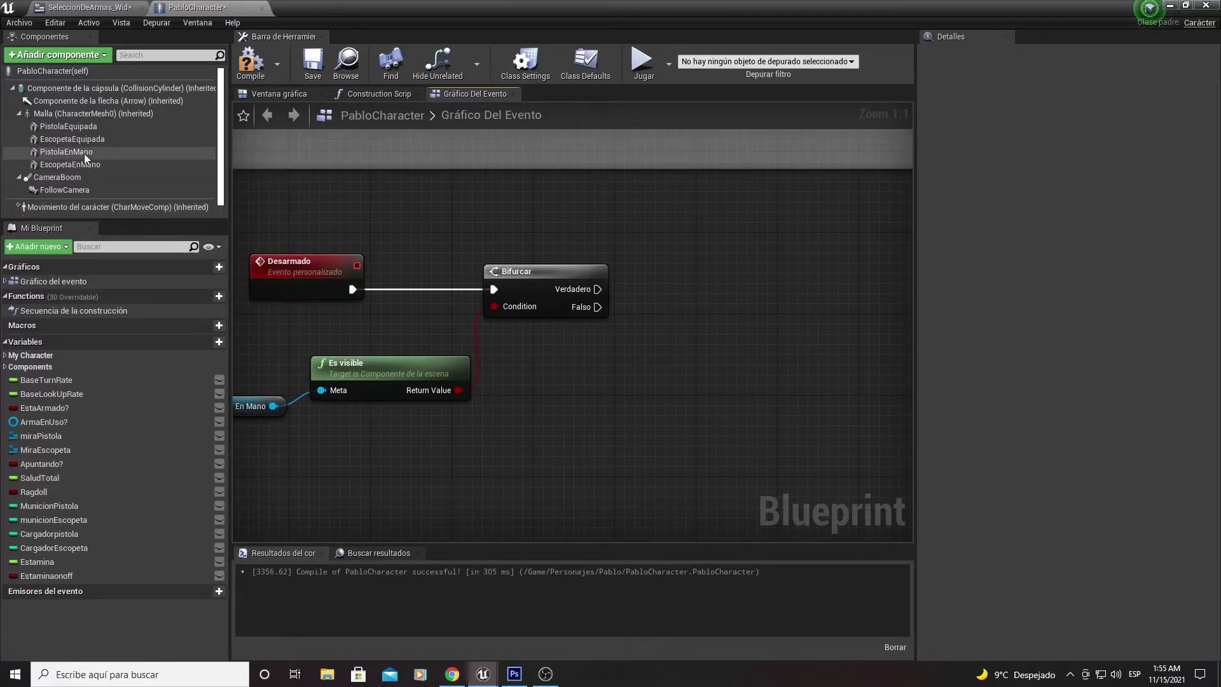
- Add an Ajustar visibilidad node for Pistola En Mano and wire Bifurcar's Verdadero output into it
mouse_move(83, 151)
mouse_down()
mouse_move(731, 326)
mouse_move(557, 342)
mouse_up()
drag(630, 355, 674, 315)
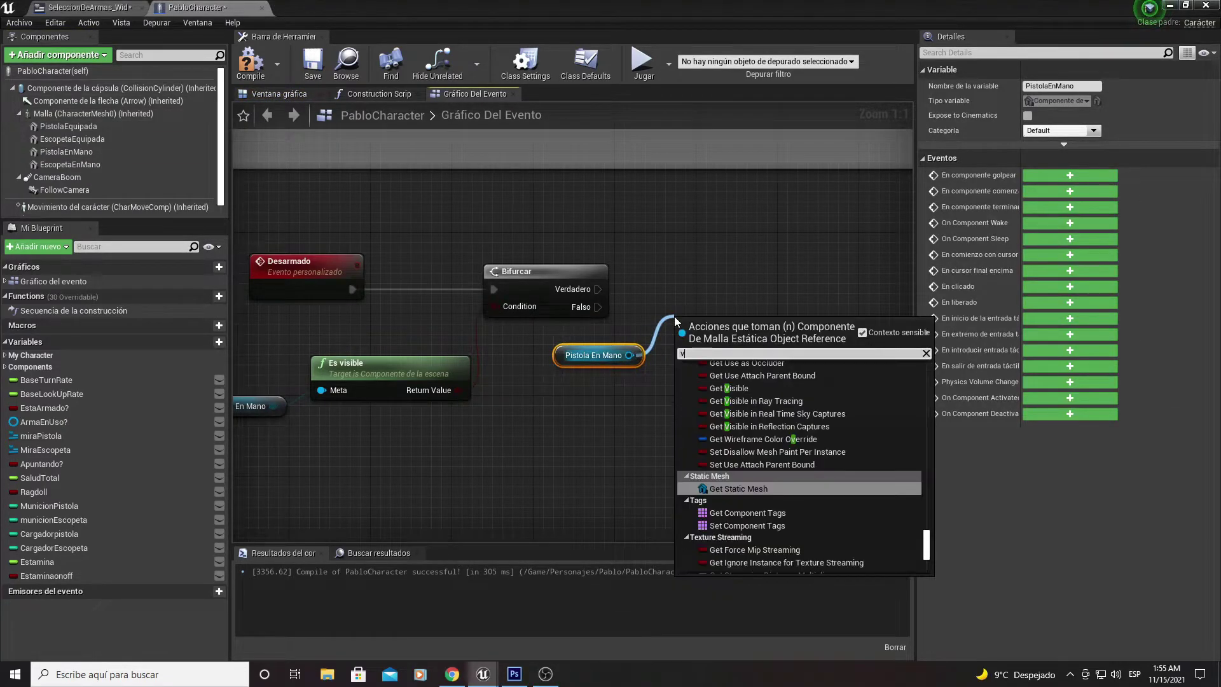
text(visi)
key(Up)
key(Up)
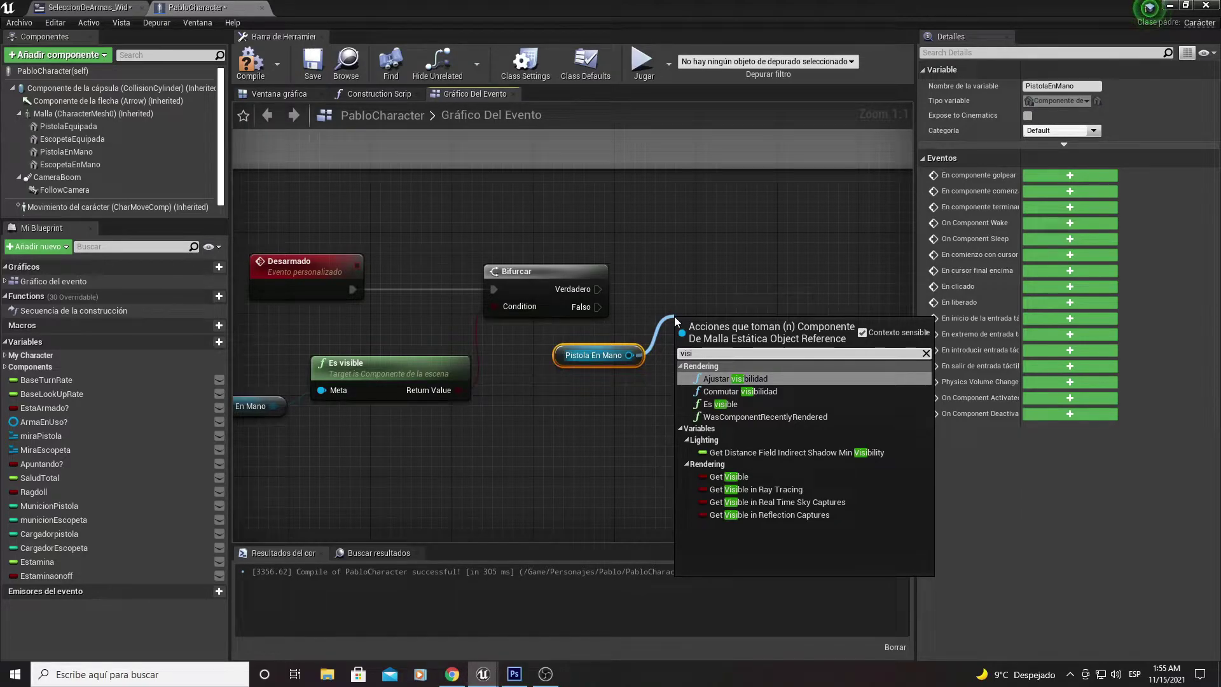
key(Return)
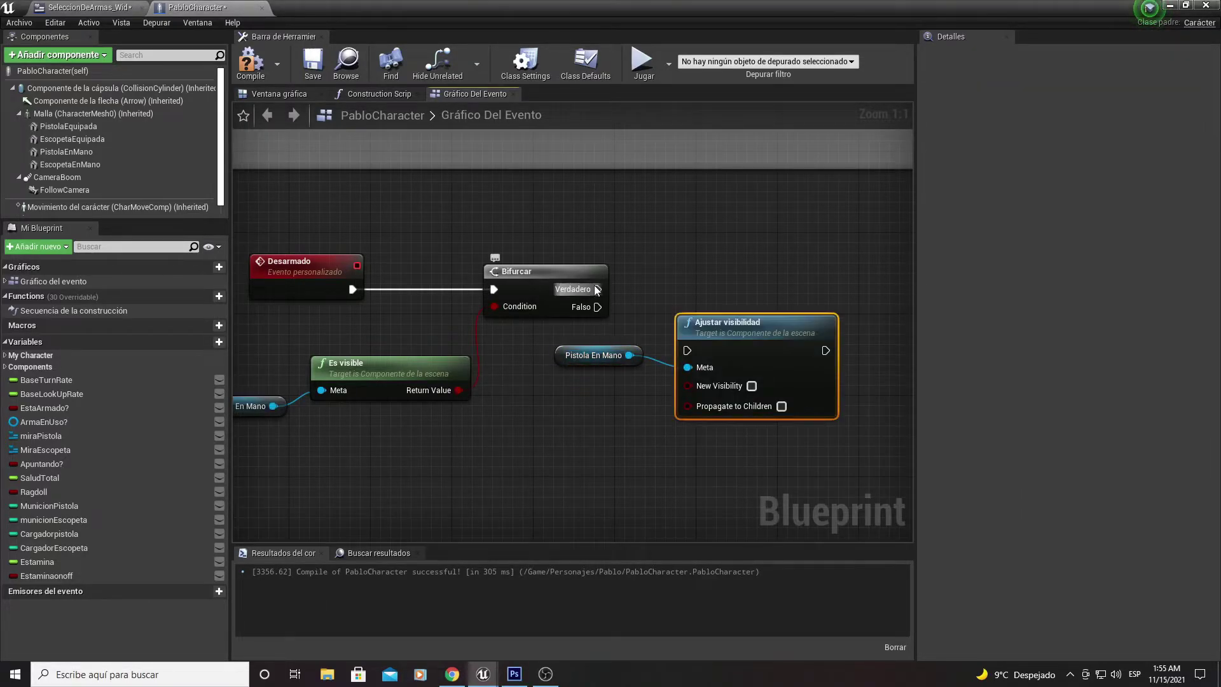
mouse_move(597, 289)
mouse_down()
mouse_move(687, 350)
mouse_move(722, 269)
mouse_up()
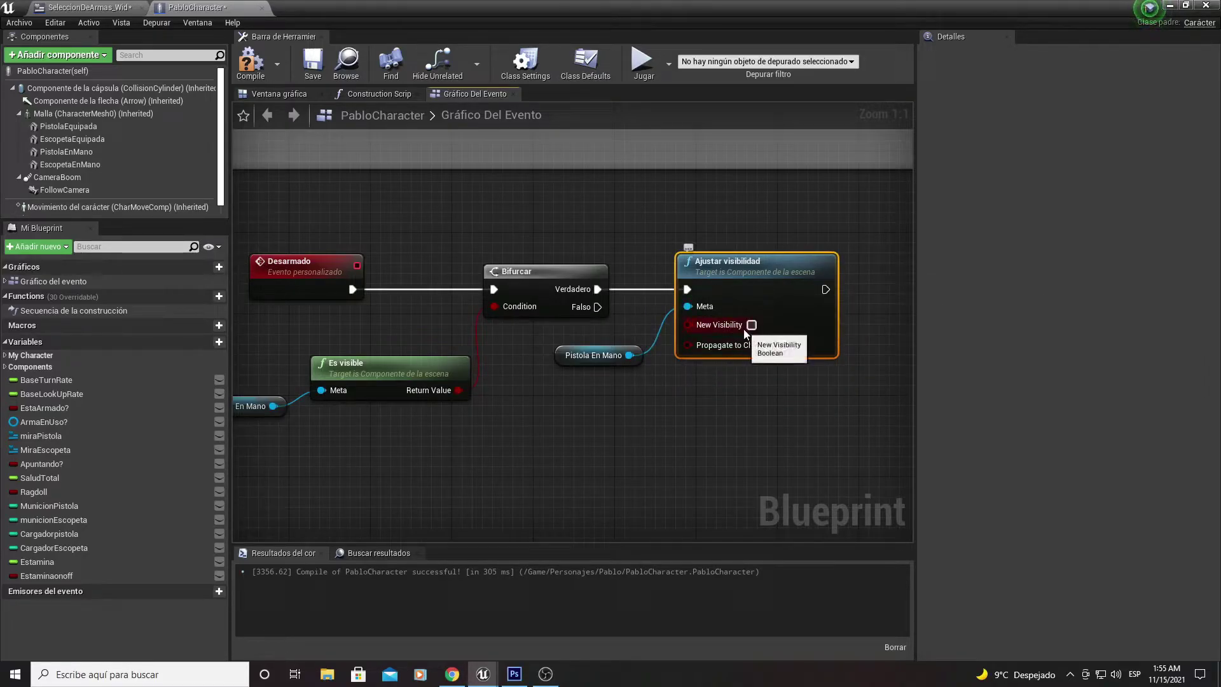
mouse_move(811, 259)
right_down()
mouse_move(759, 241)
mouse_move(665, 238)
right_up()
drag(636, 253, 636, 254)
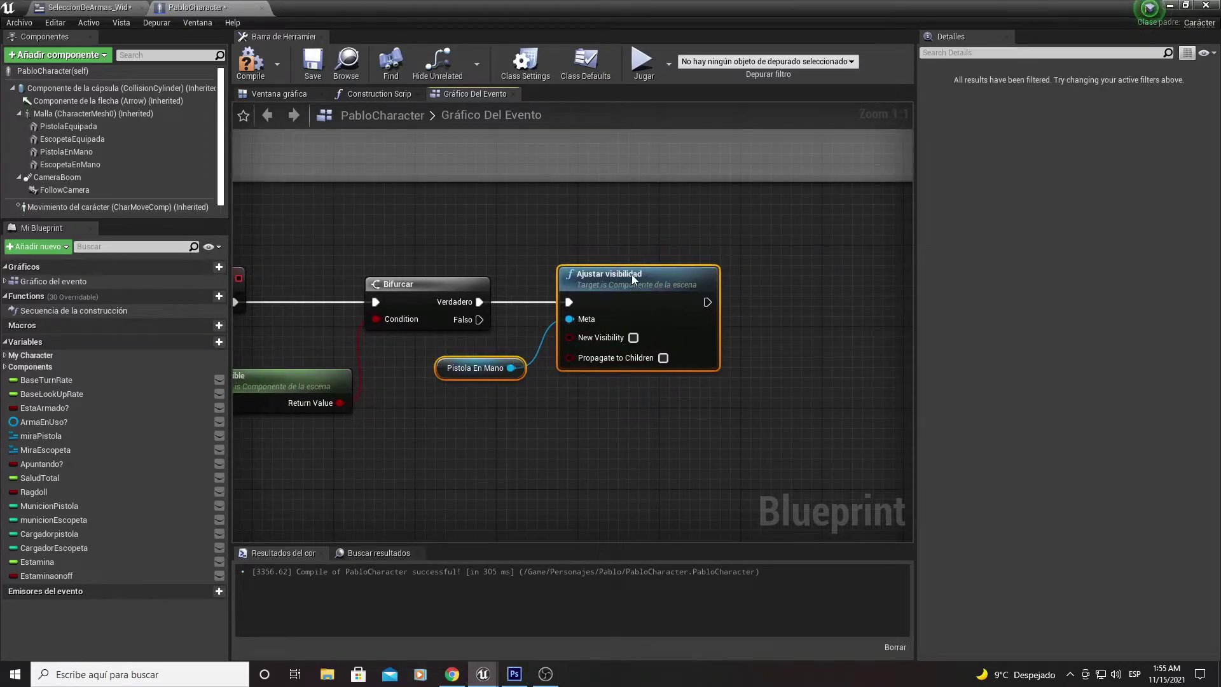
- Select Malla, Play Montage and Esperar in the Sacar pistola section and bring them to the Desarmado event
scroll(612, 242, down, 5)
scroll(631, 341, up, 1)
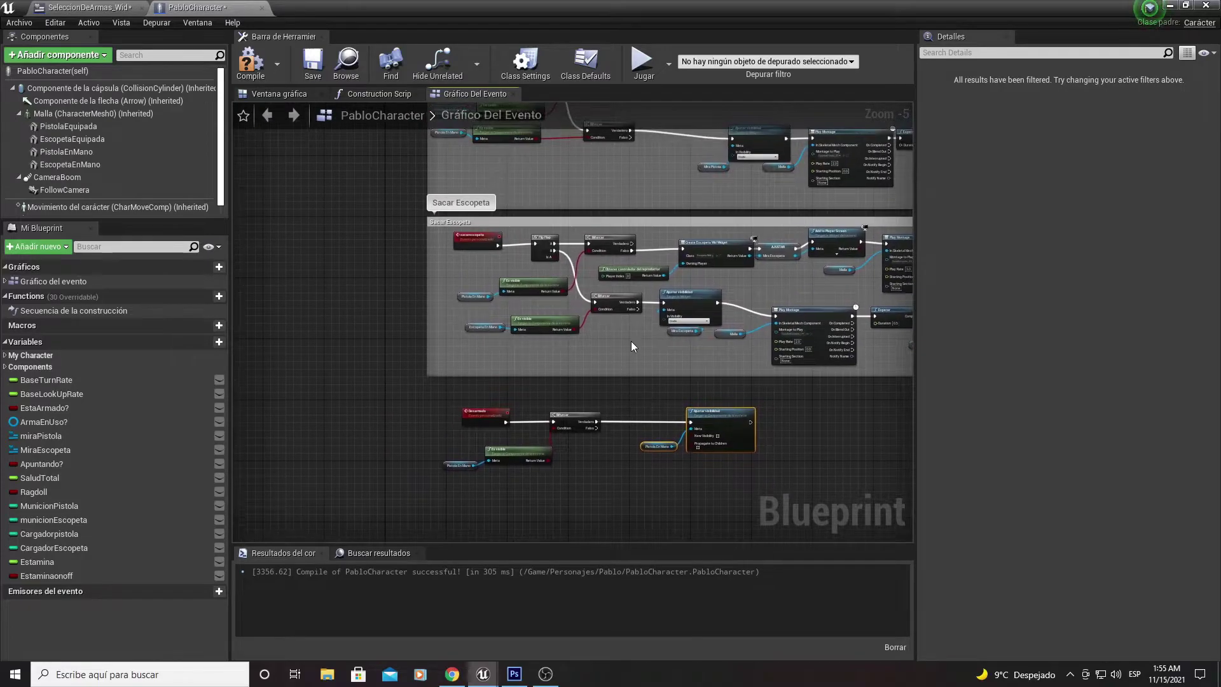
scroll(719, 329, up, 1)
scroll(700, 305, up, 1)
mouse_move(674, 282)
right_down()
mouse_move(794, 329)
mouse_move(804, 462)
mouse_move(494, 409)
right_up()
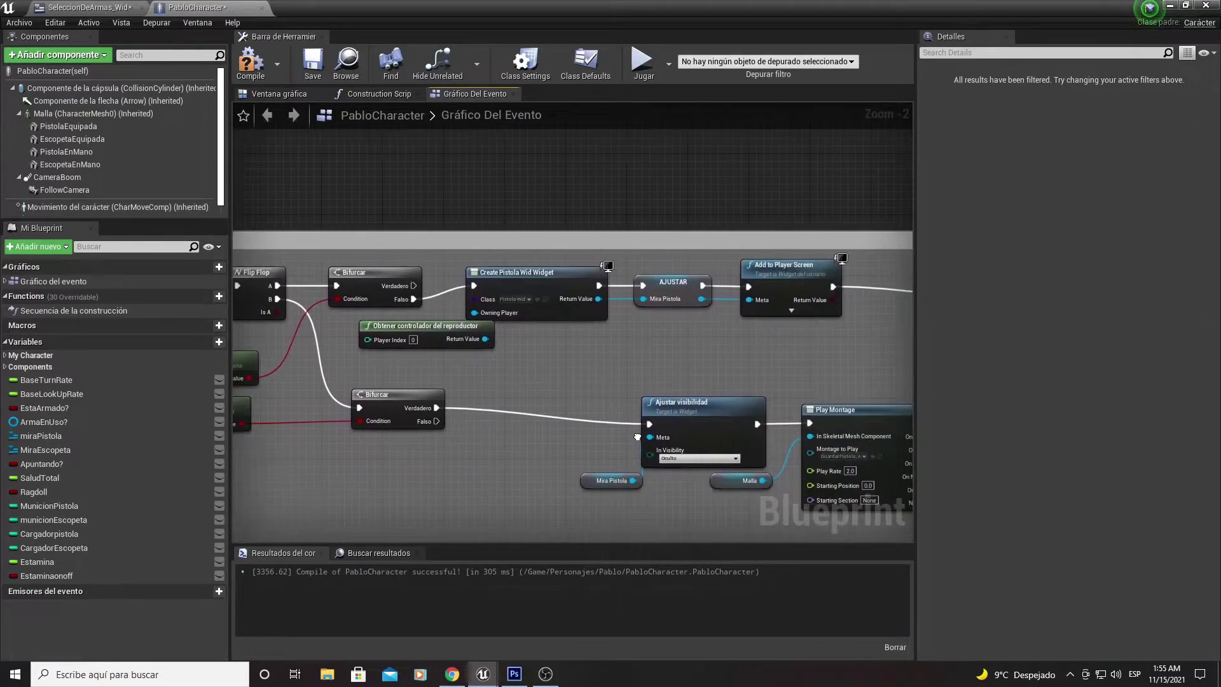
right_drag(596, 350, 388, 326)
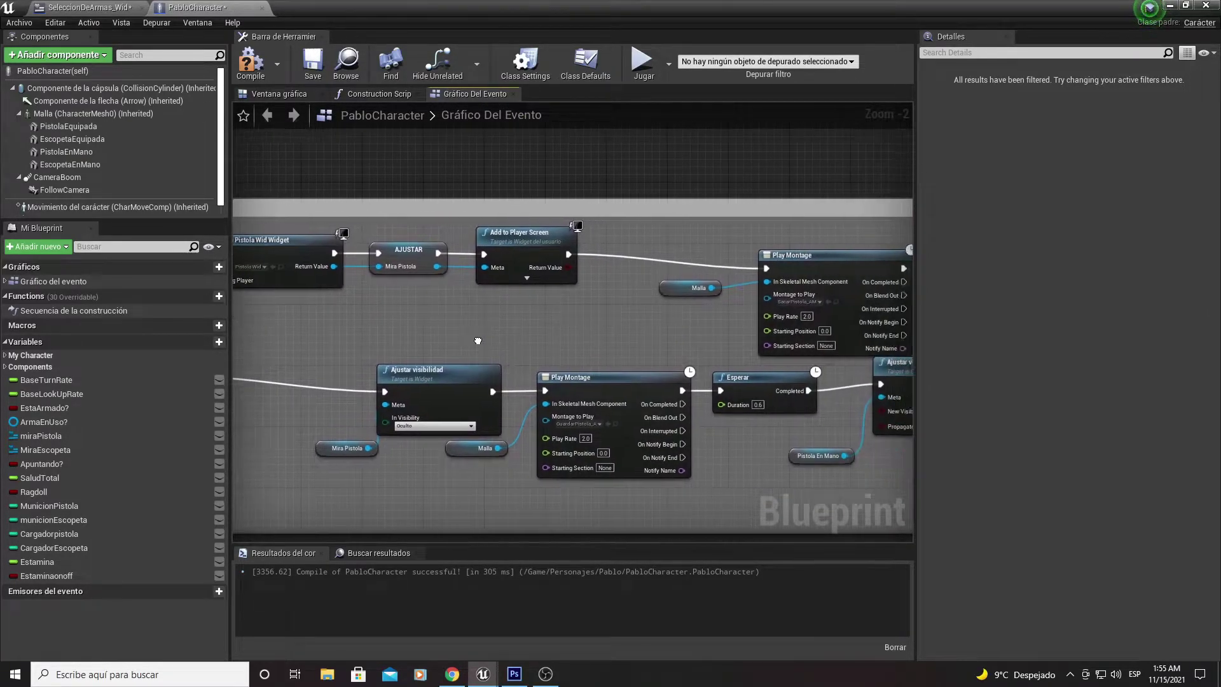
right_drag(521, 308, 420, 308)
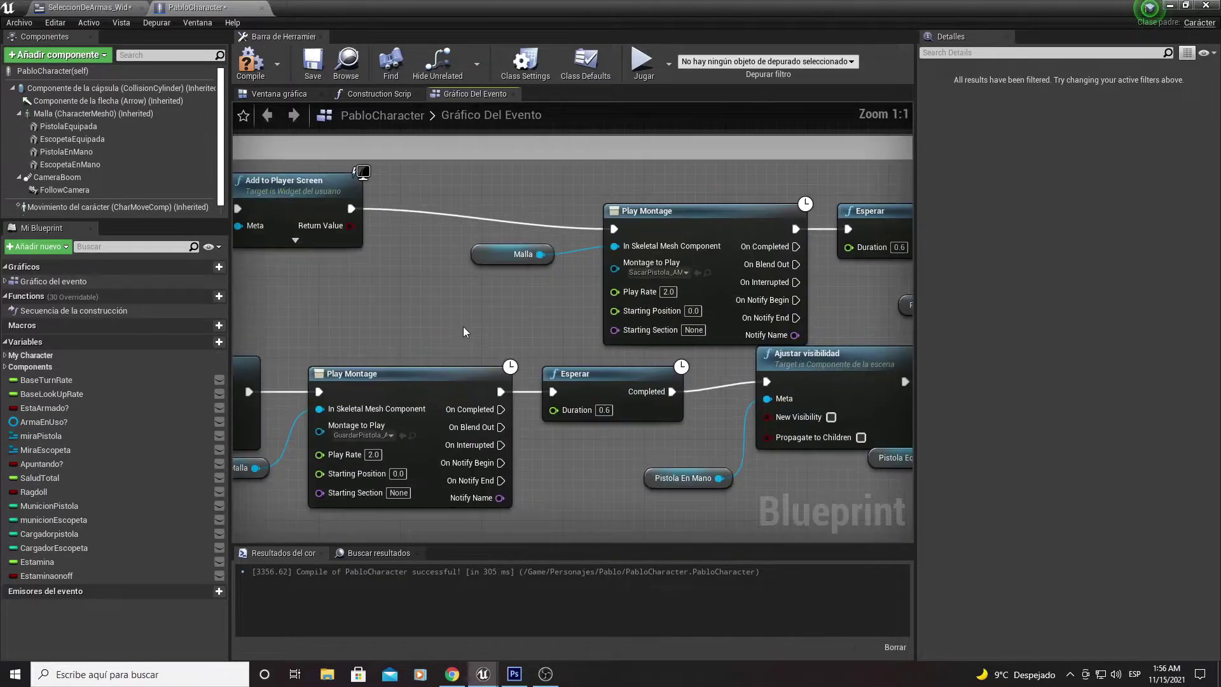
scroll(463, 326, up, 2)
drag(468, 326, 668, 239)
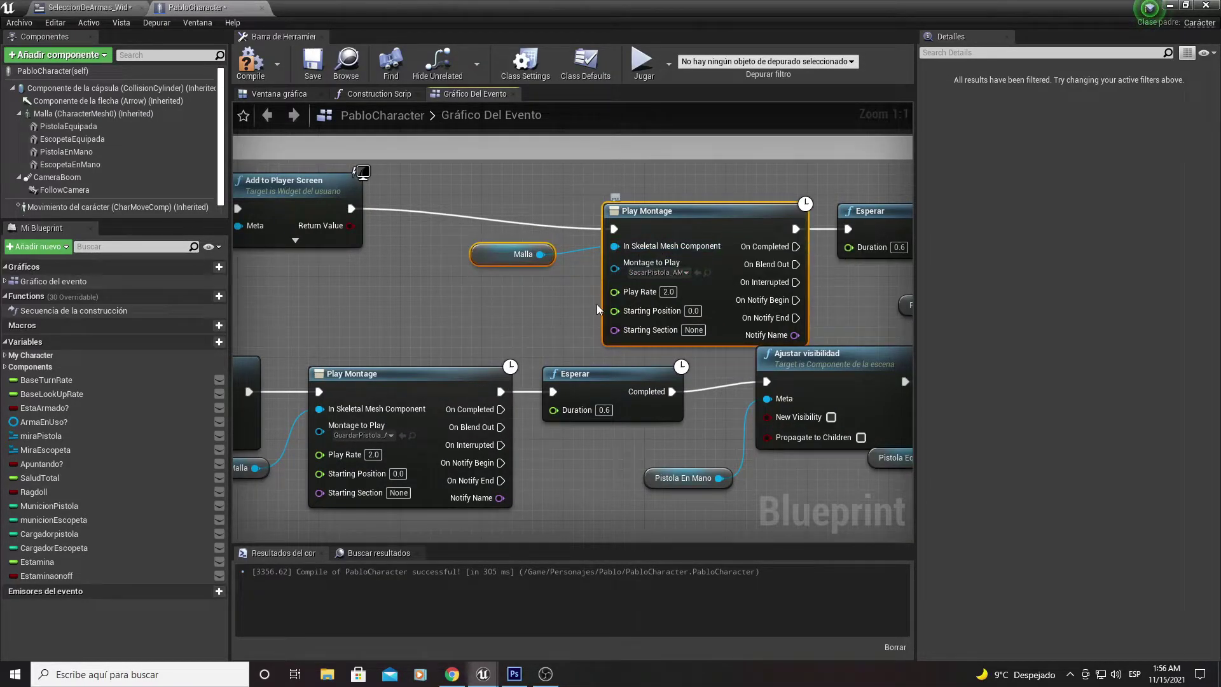
right_drag(614, 310, 512, 284)
drag(406, 281, 756, 165)
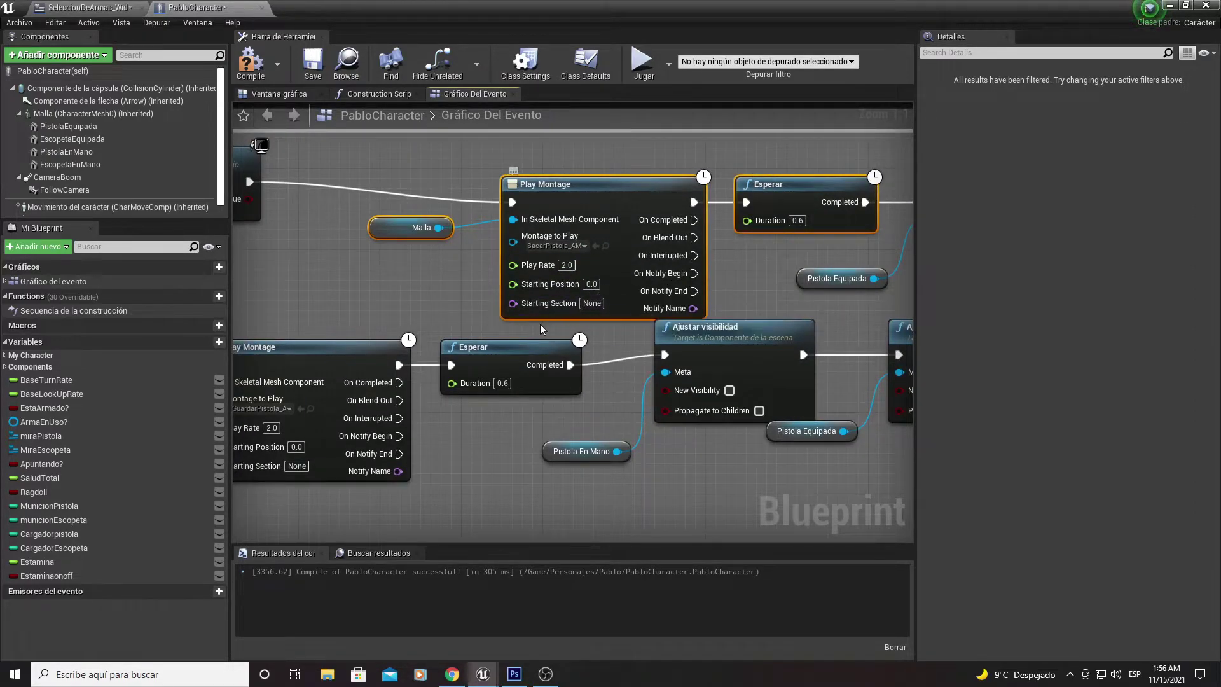
scroll(669, 252, down, 3)
mouse_move(699, 331)
right_down()
mouse_move(721, 130)
mouse_move(506, 403)
right_up()
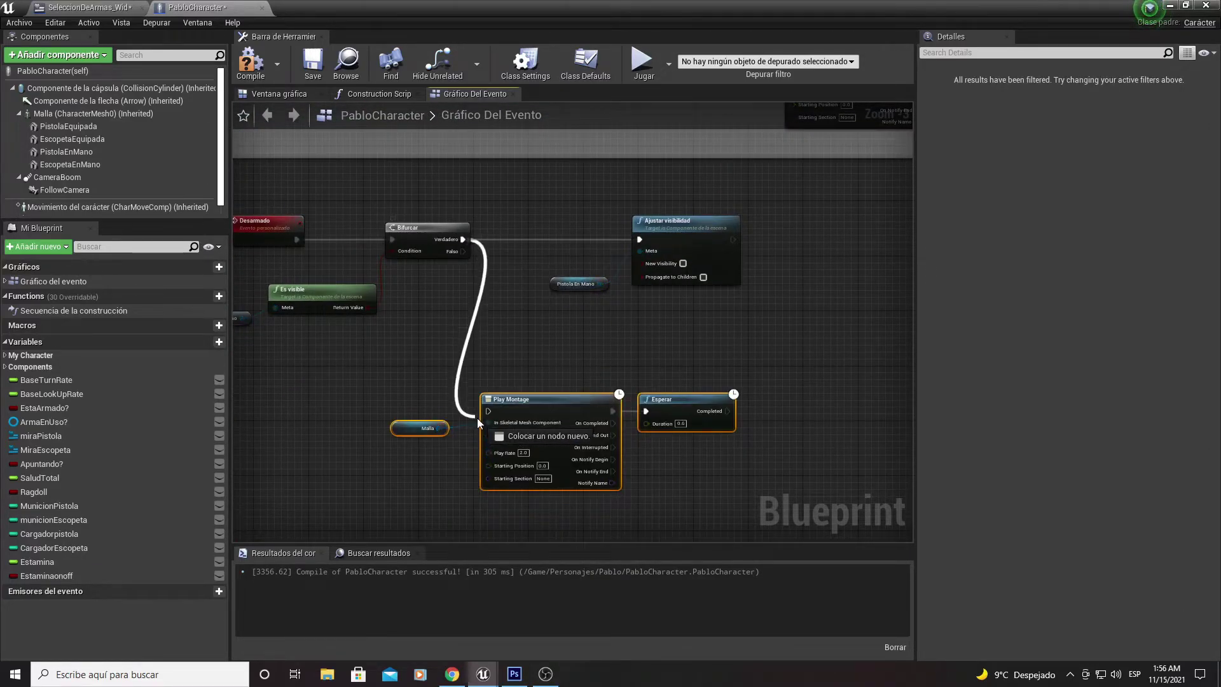
- Wire Verdadero to Play Montage and Esperar's Completed to Ajustar visibilidad, then align the nodes in a row
drag(467, 242, 488, 413)
mouse_move(729, 411)
mouse_down()
mouse_move(640, 241)
mouse_move(816, 271)
mouse_up()
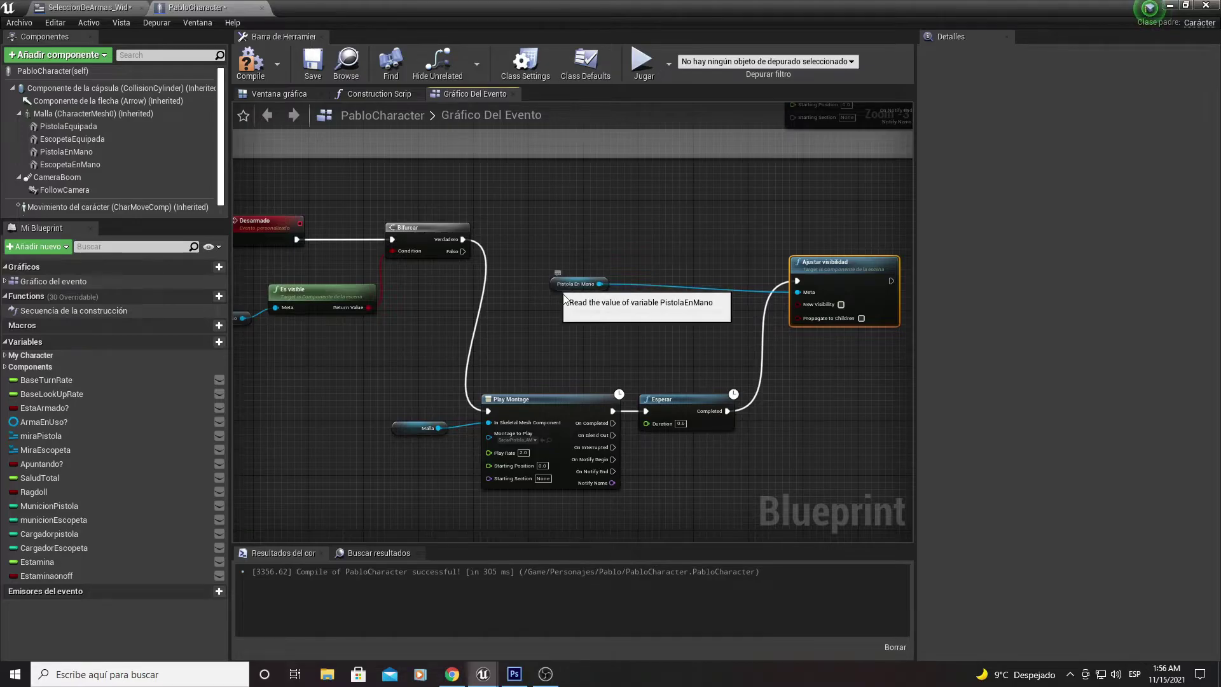
drag(550, 285, 784, 361)
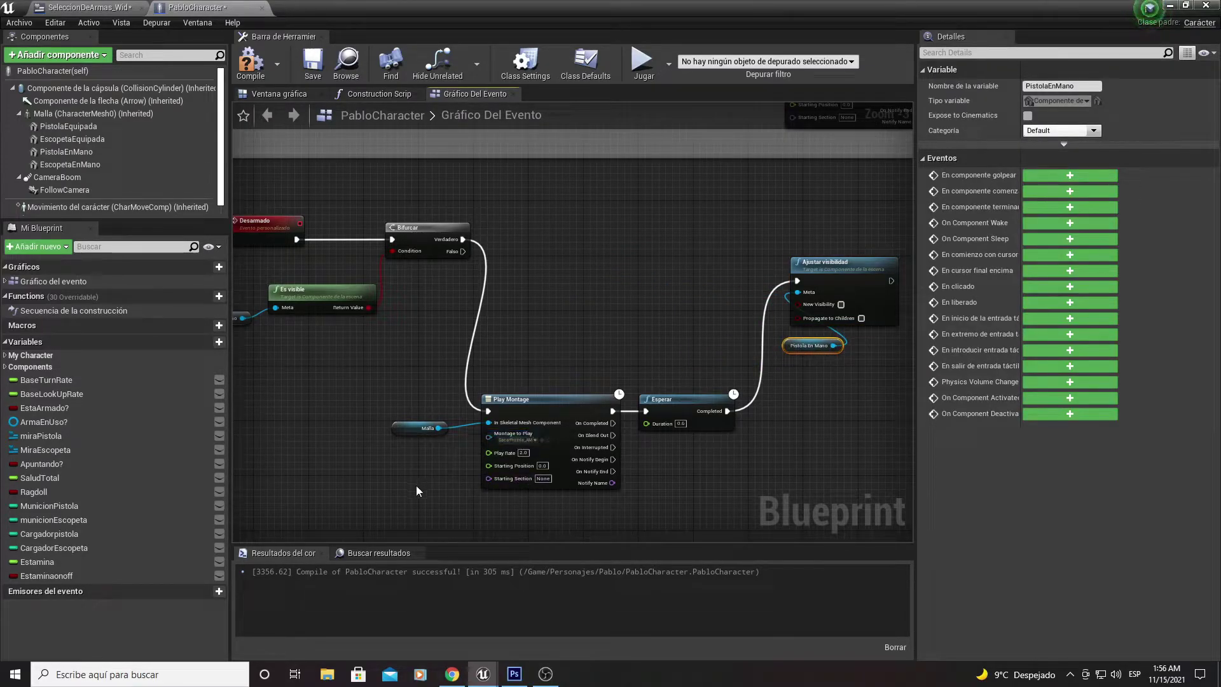
mouse_move(416, 486)
mouse_down()
mouse_move(694, 396)
mouse_move(688, 224)
mouse_up()
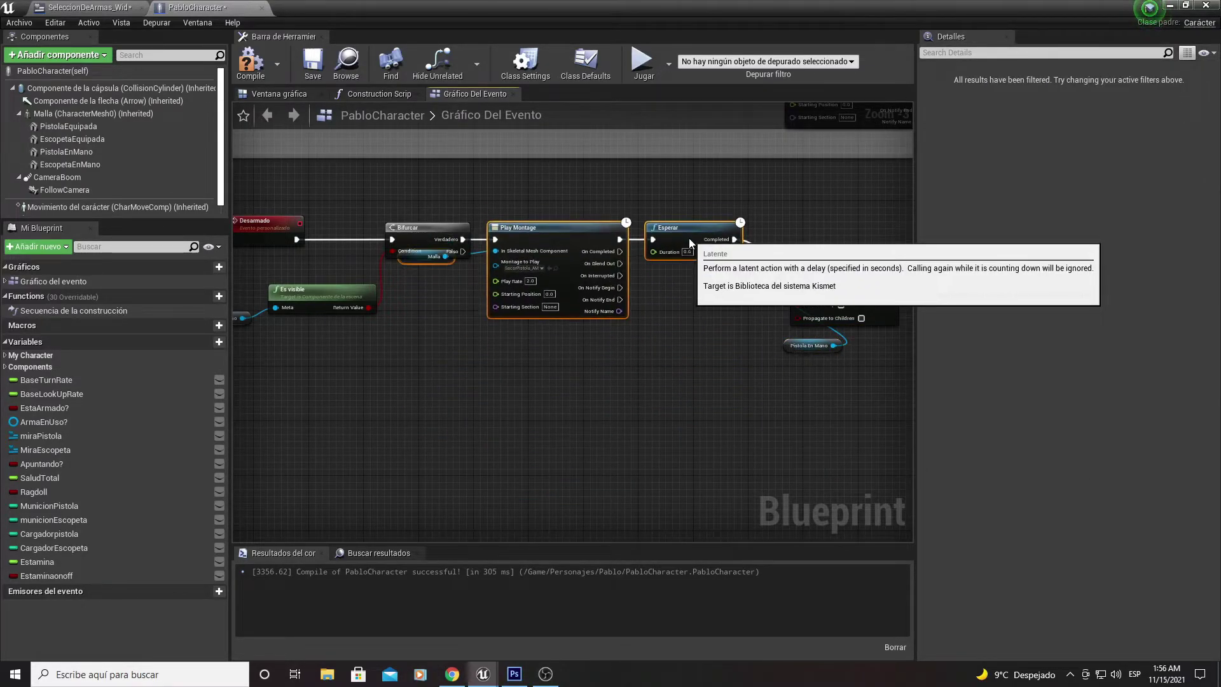
- Select both pistol-section Ajustar visibilidad nodes and their getters for copying
click(449, 302)
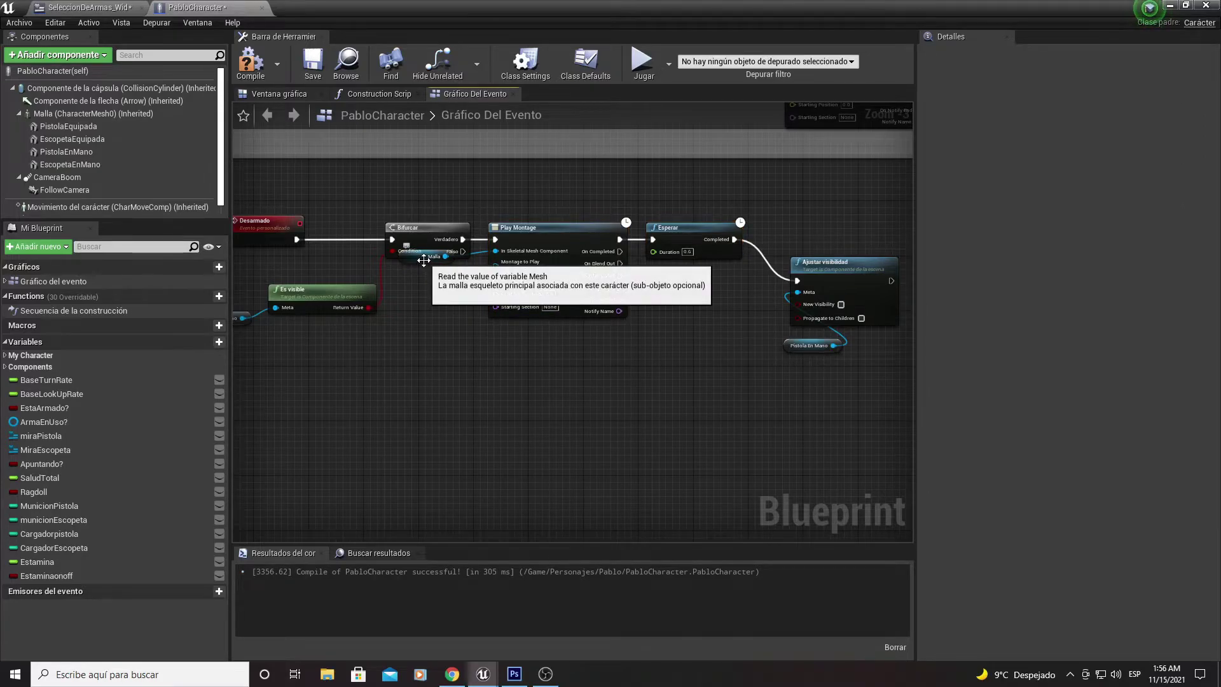
right_drag(426, 273, 325, 317)
mouse_move(682, 421)
mouse_down()
mouse_move(757, 312)
mouse_move(727, 272)
mouse_up()
mouse_move(607, 227)
right_down()
mouse_move(696, 240)
mouse_move(561, 365)
right_up()
mouse_move(730, 364)
right_down()
mouse_move(652, 266)
mouse_move(570, 440)
right_up()
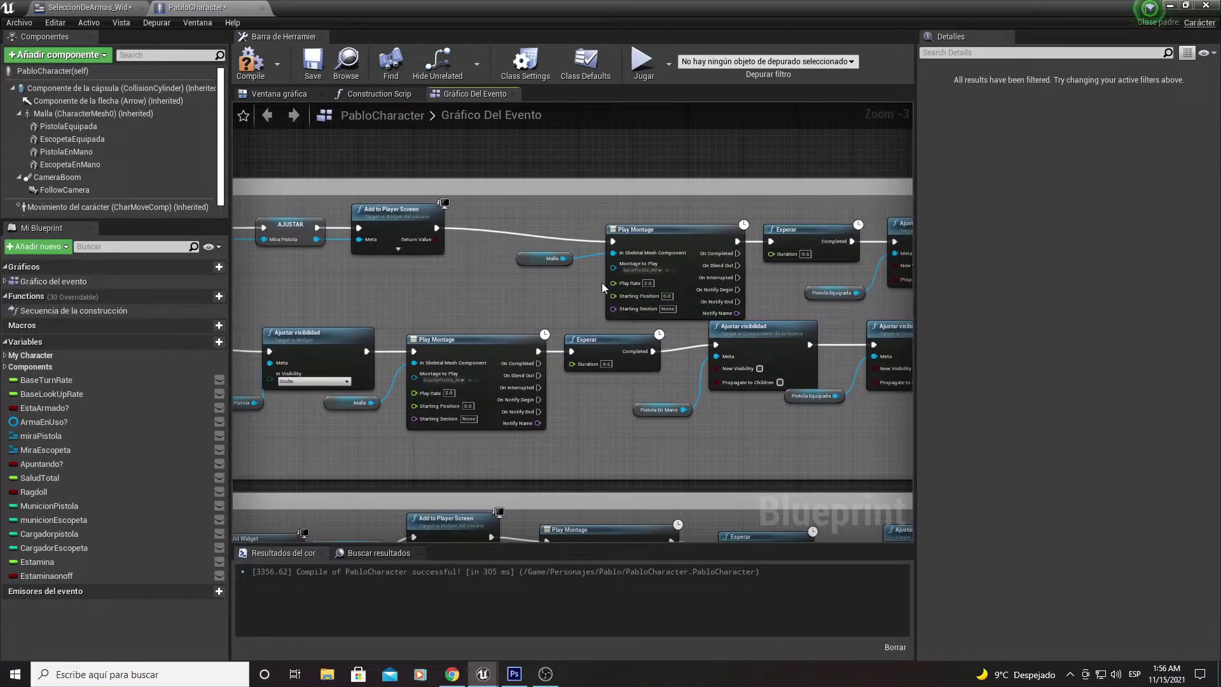
right_drag(859, 312, 680, 315)
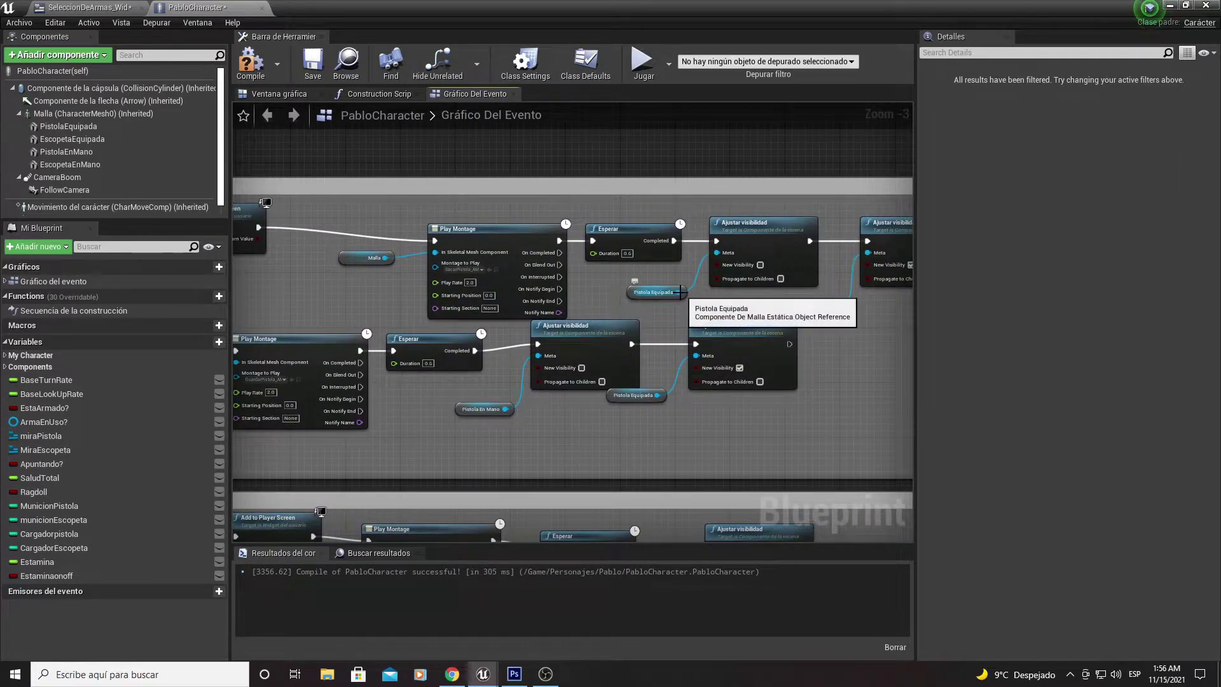
right_drag(730, 290, 647, 280)
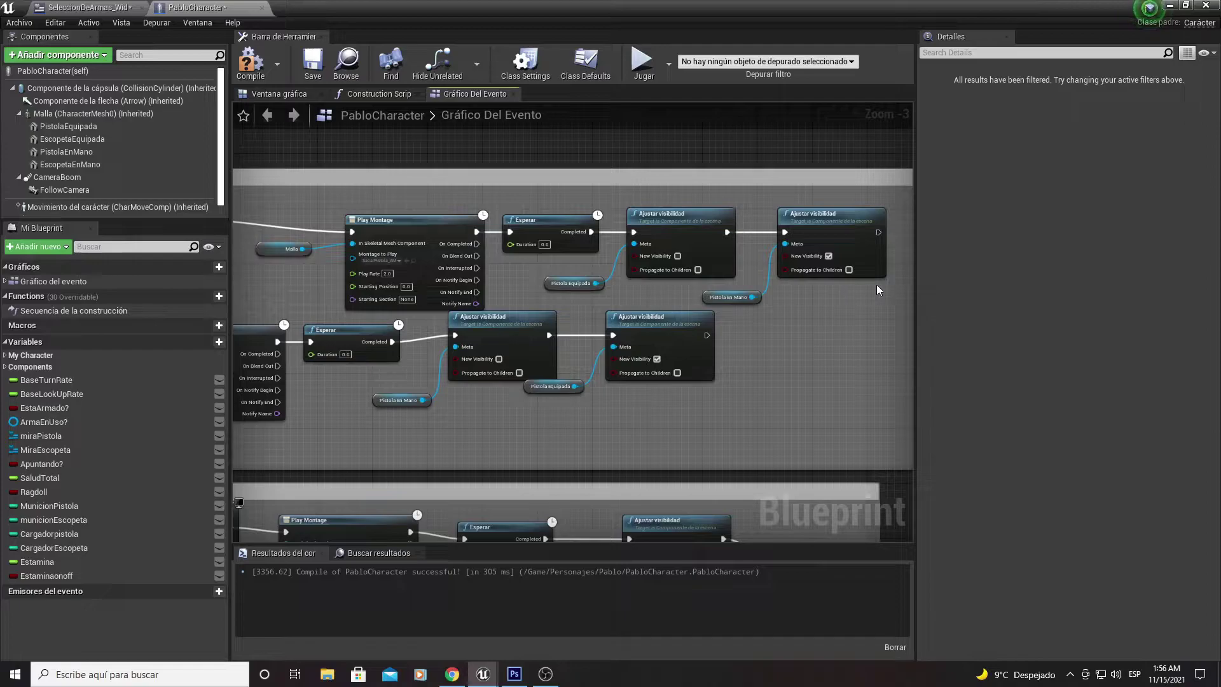
drag(877, 285, 661, 210)
drag(898, 299, 669, 259)
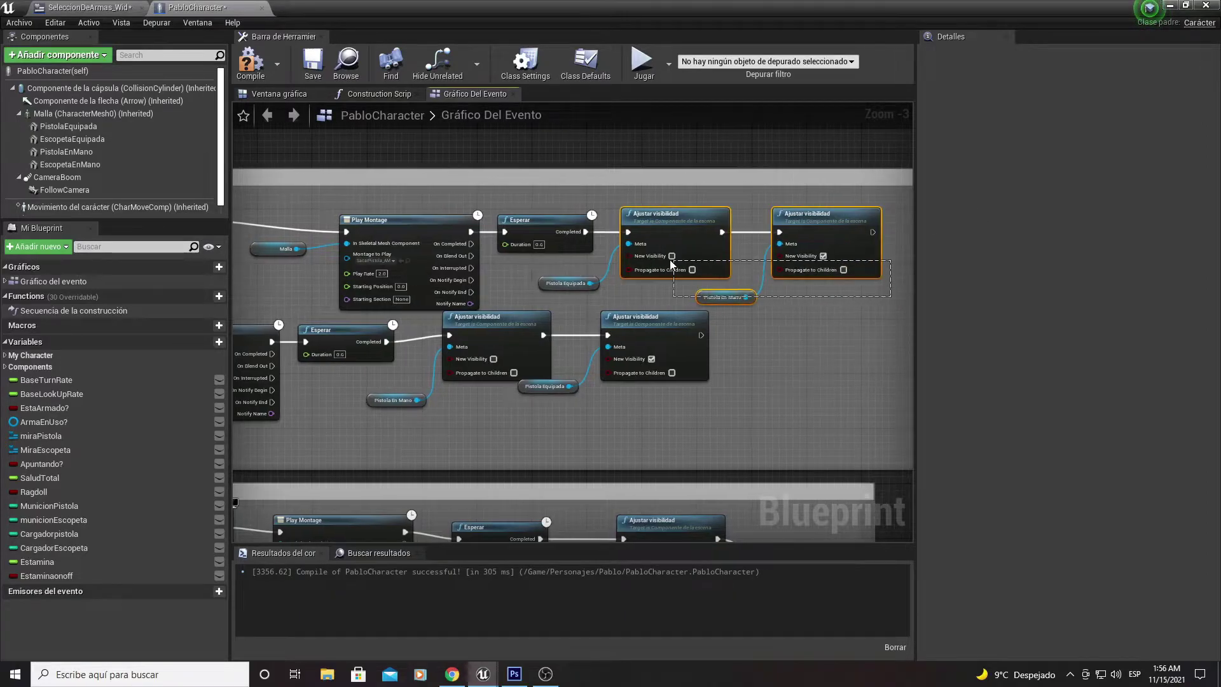
drag(568, 274, 570, 275)
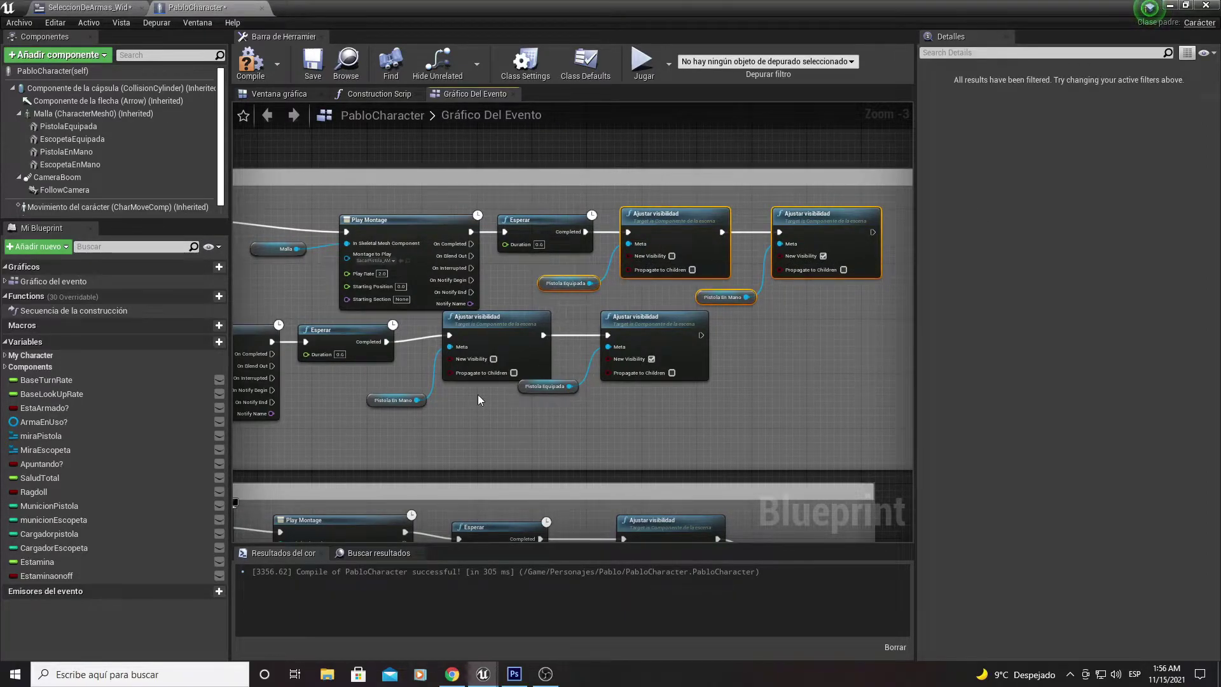
- Replace the old Desarmado visibility node with the copied pair after Esperar, then compile PabloCharacter
scroll(478, 394, down, 4)
scroll(566, 381, up, 6)
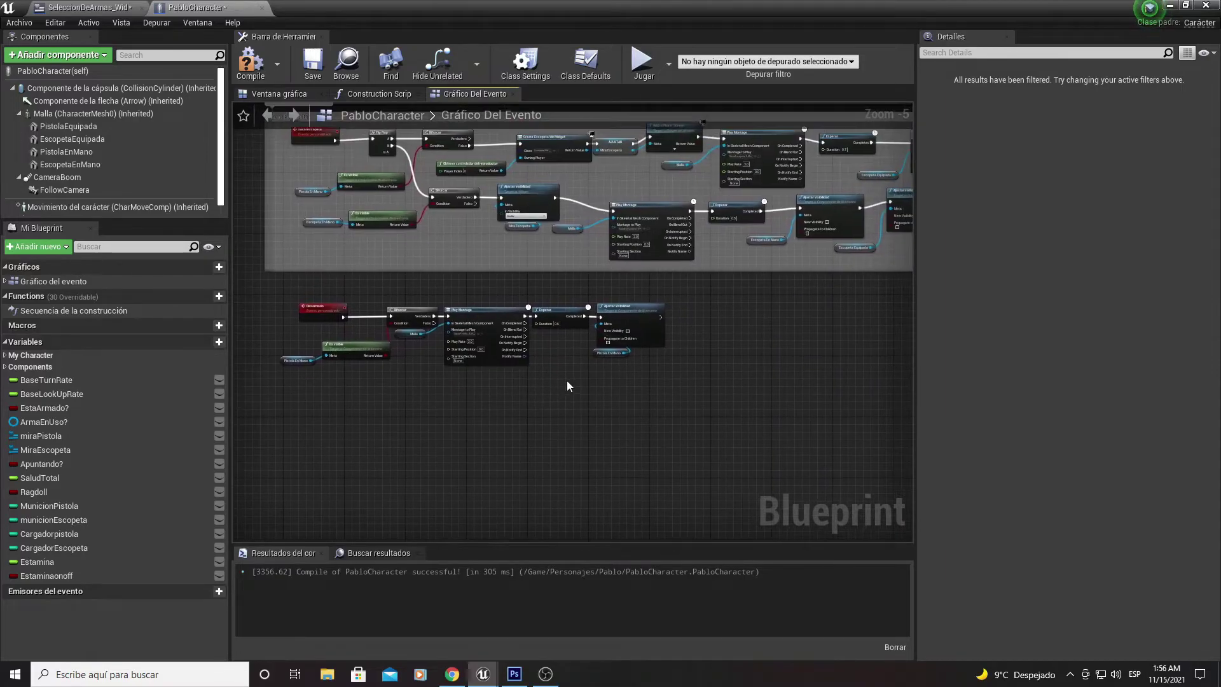
drag(578, 374, 706, 314)
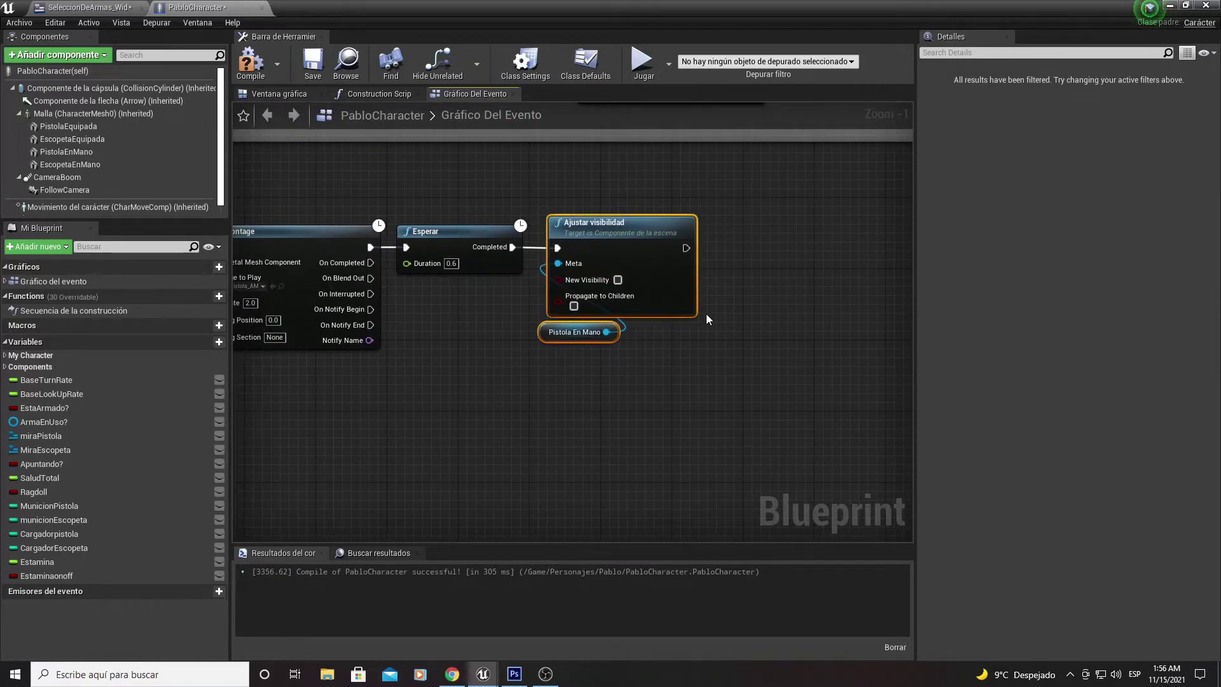
key(Delete)
key(ctrl+z)
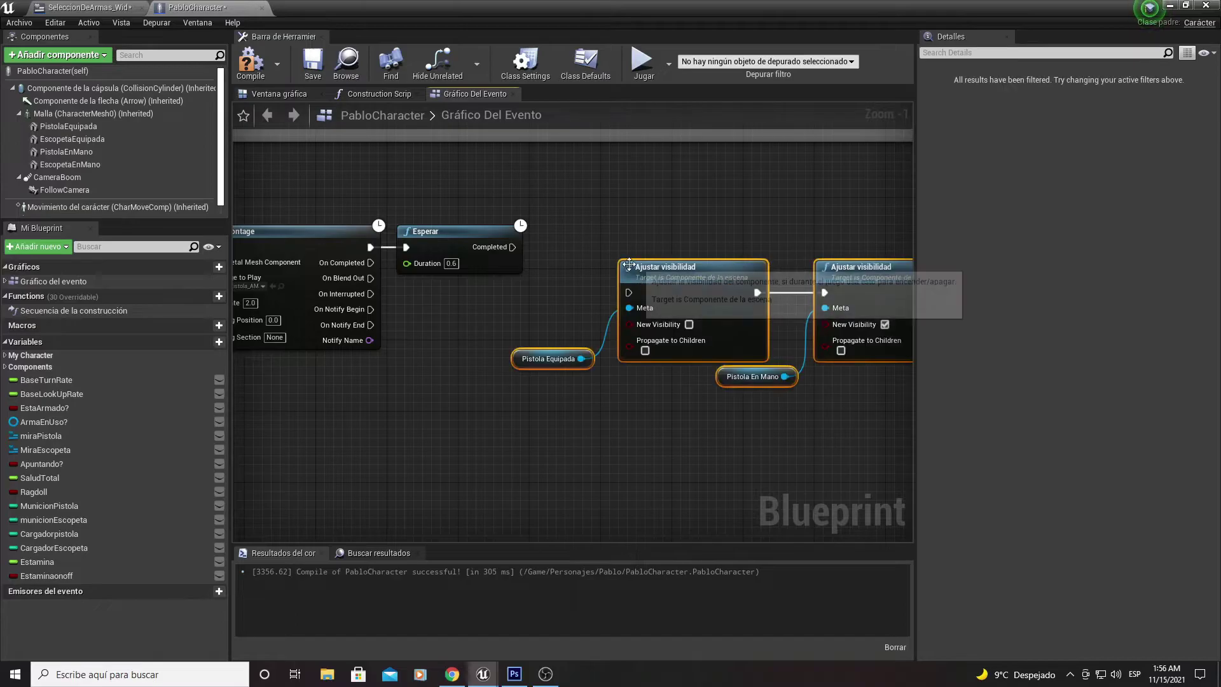
drag(661, 278, 559, 252)
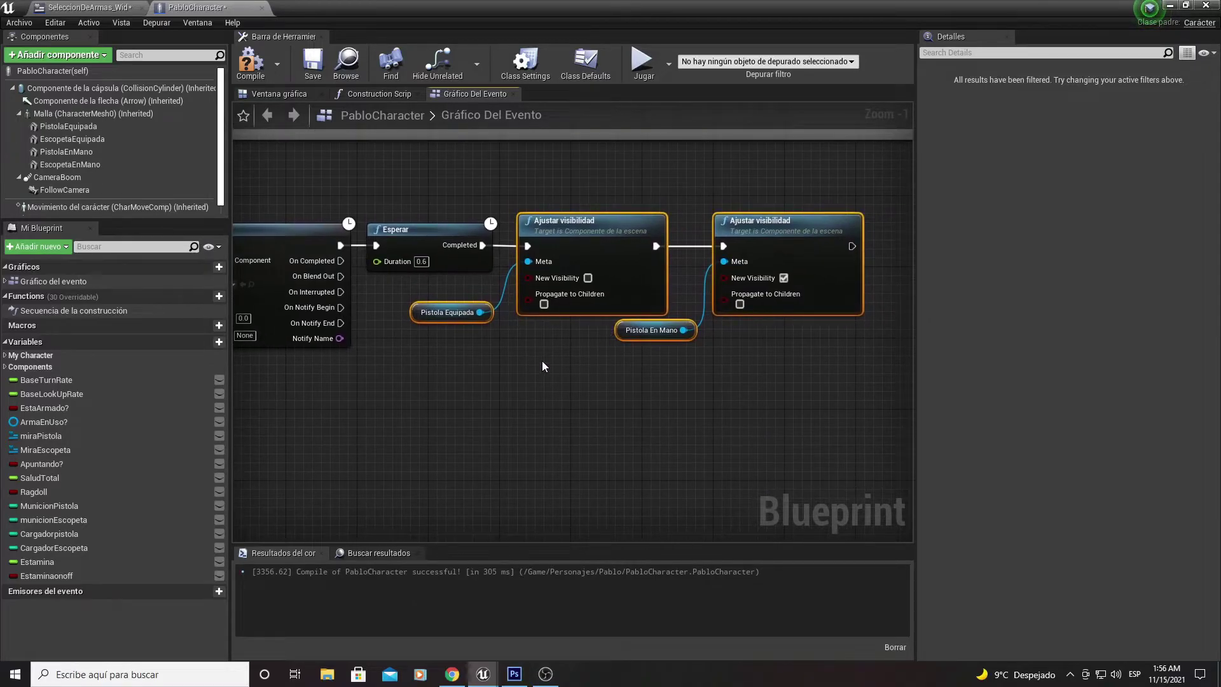
right_drag(542, 361, 659, 373)
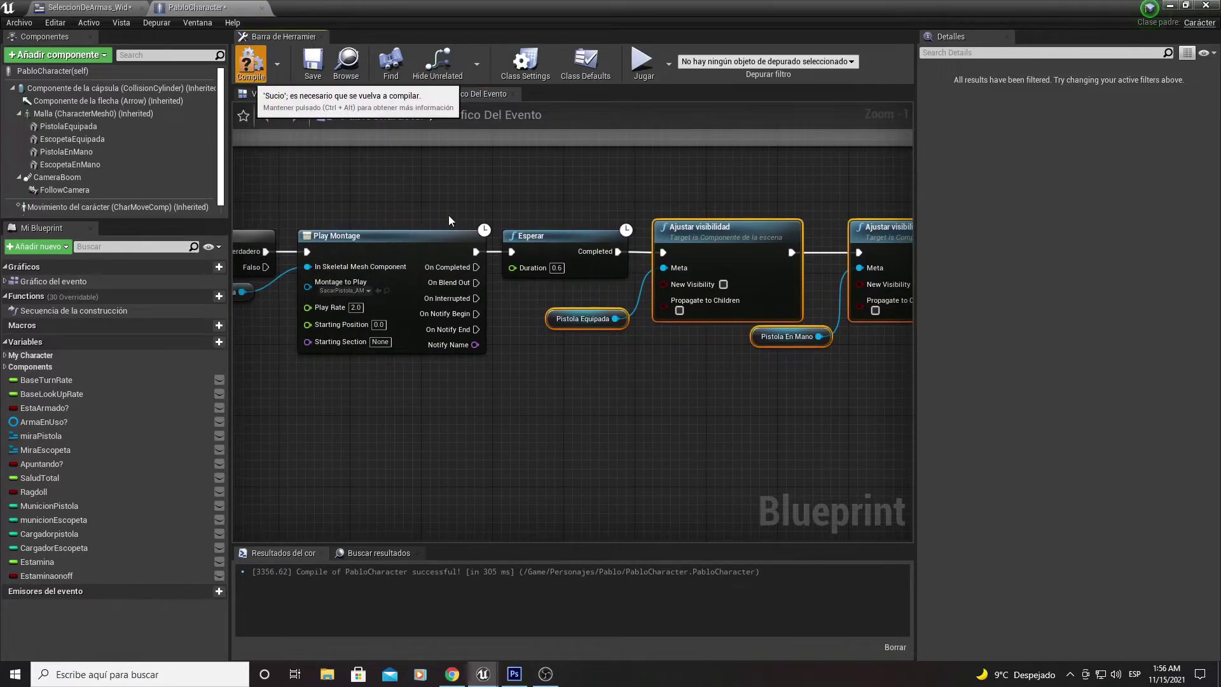
click(248, 69)
- Move the Escopeta En Mano Es visible check below the pistol check in Desarmado
right_drag(399, 214, 661, 217)
right_drag(517, 255, 541, 200)
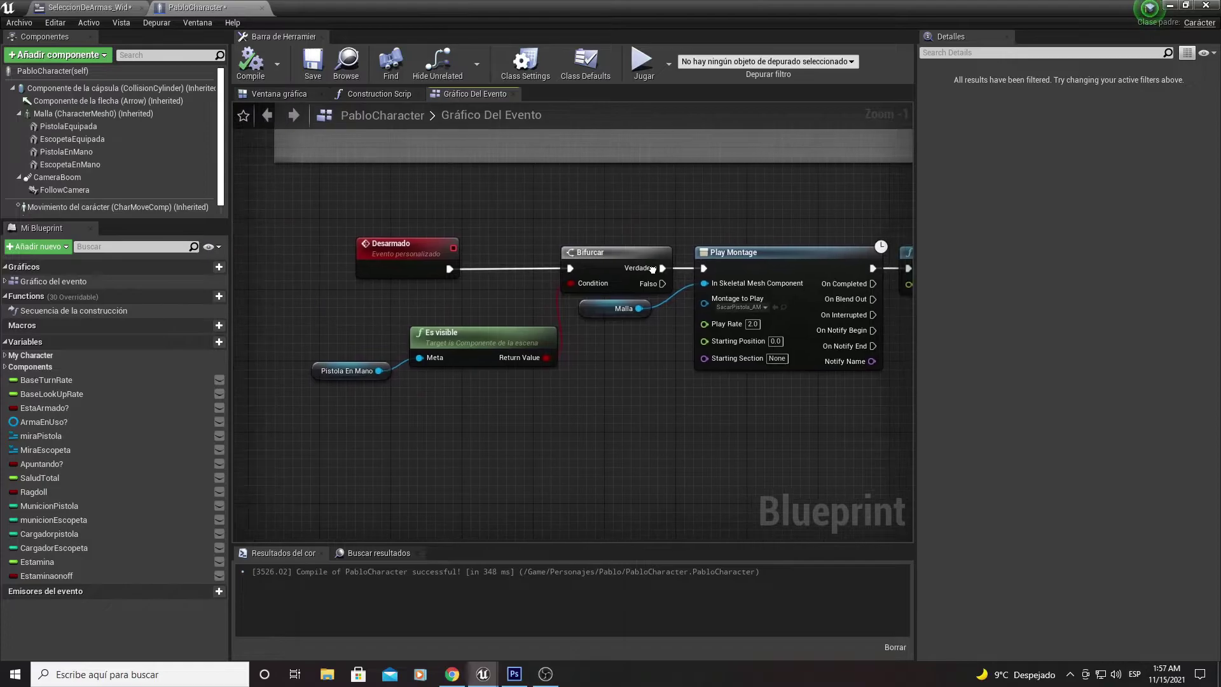
right_drag(341, 242, 390, 552)
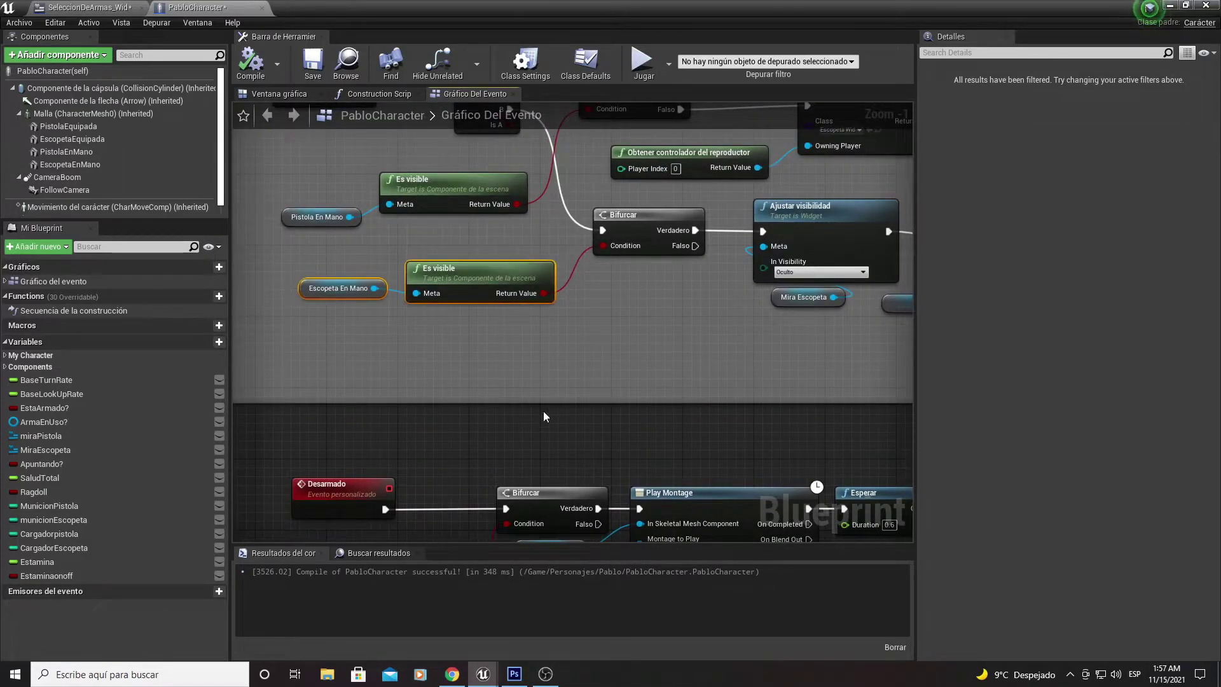
right_drag(543, 411, 594, 80)
mouse_move(464, 355)
mouse_down()
mouse_move(563, 371)
mouse_move(483, 398)
mouse_up()
right_drag(660, 331, 538, 386)
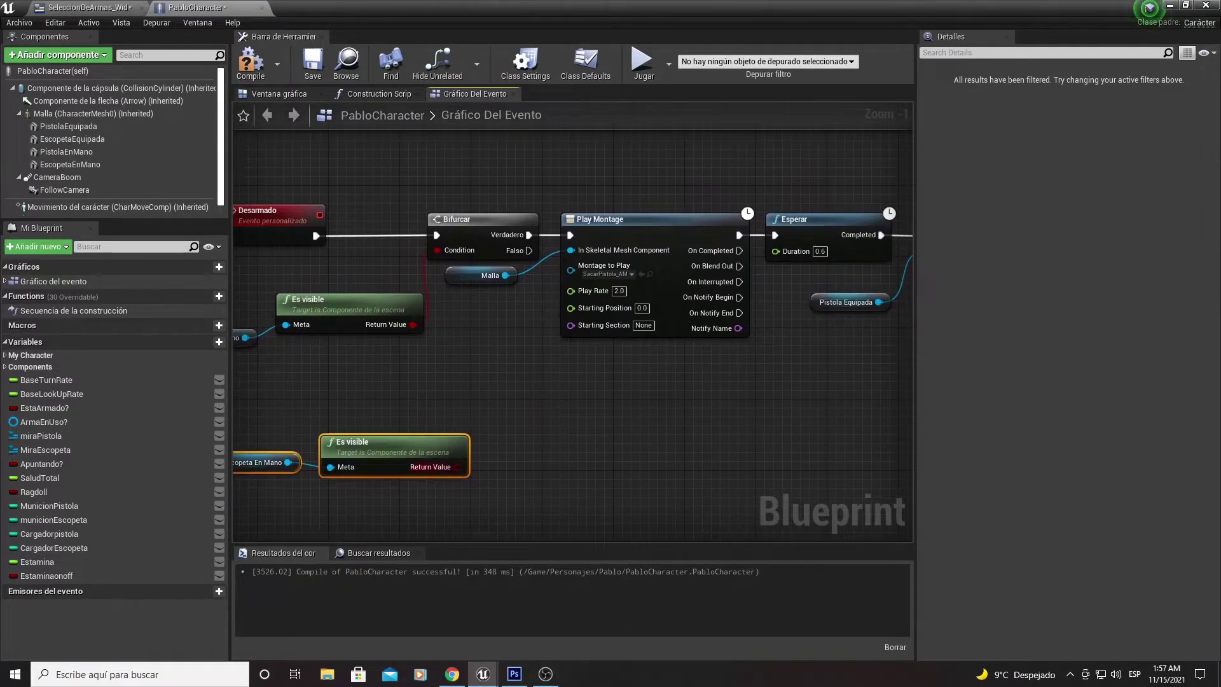
right_drag(516, 249, 632, 259)
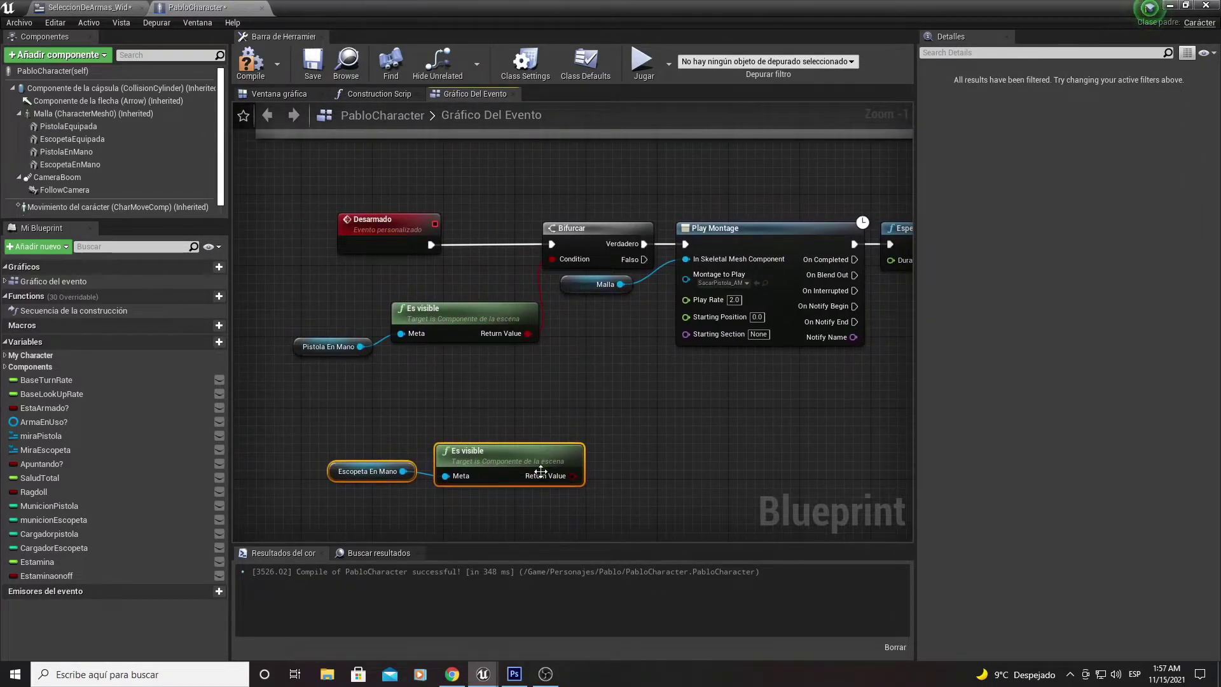
mouse_move(614, 384)
right_down()
mouse_move(613, 341)
mouse_move(539, 376)
mouse_move(503, 455)
mouse_move(569, 340)
mouse_move(614, 363)
mouse_move(498, 351)
right_up()
- Copy the shotgun holstering montage, delay and visibility nodes into the Desarmado event area
right_drag(750, 354, 536, 221)
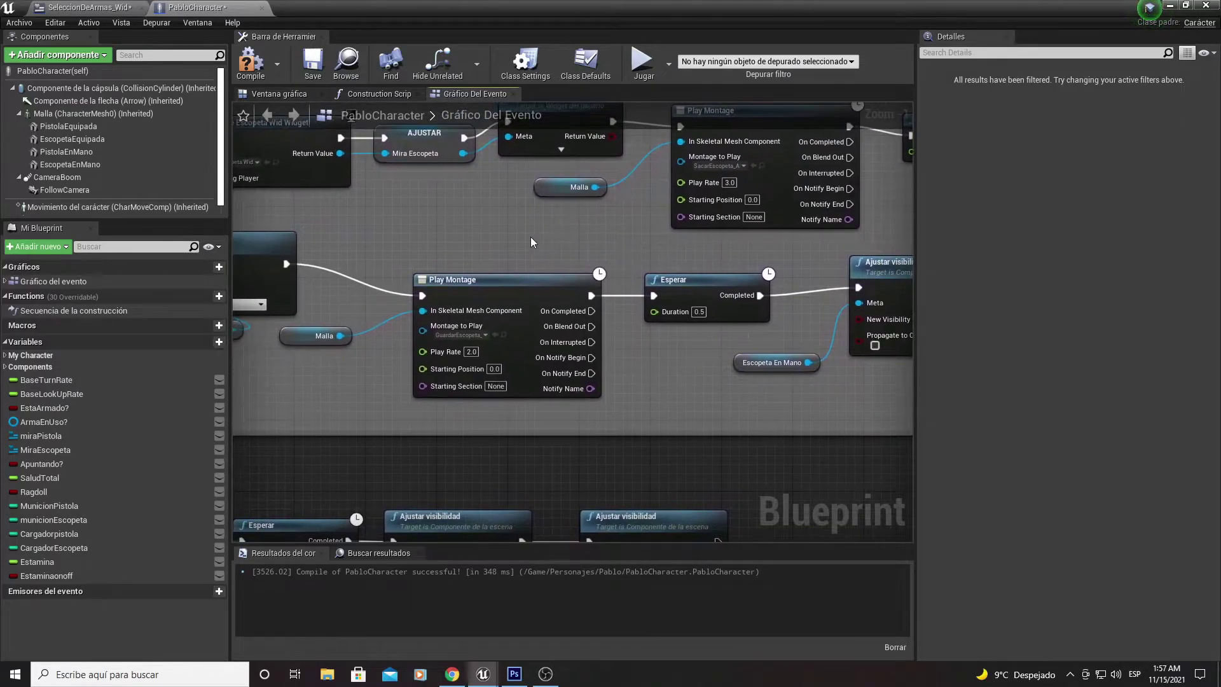
right_drag(536, 221, 472, 393)
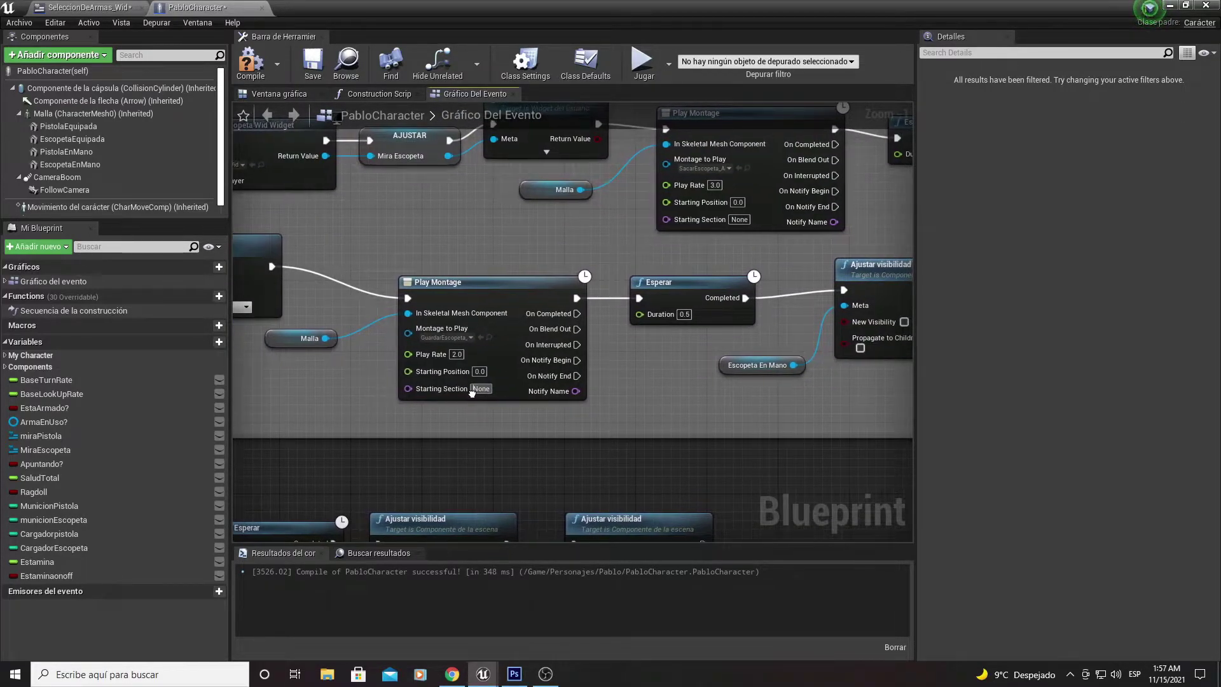
mouse_move(314, 415)
mouse_down()
mouse_move(872, 279)
mouse_move(857, 274)
mouse_up()
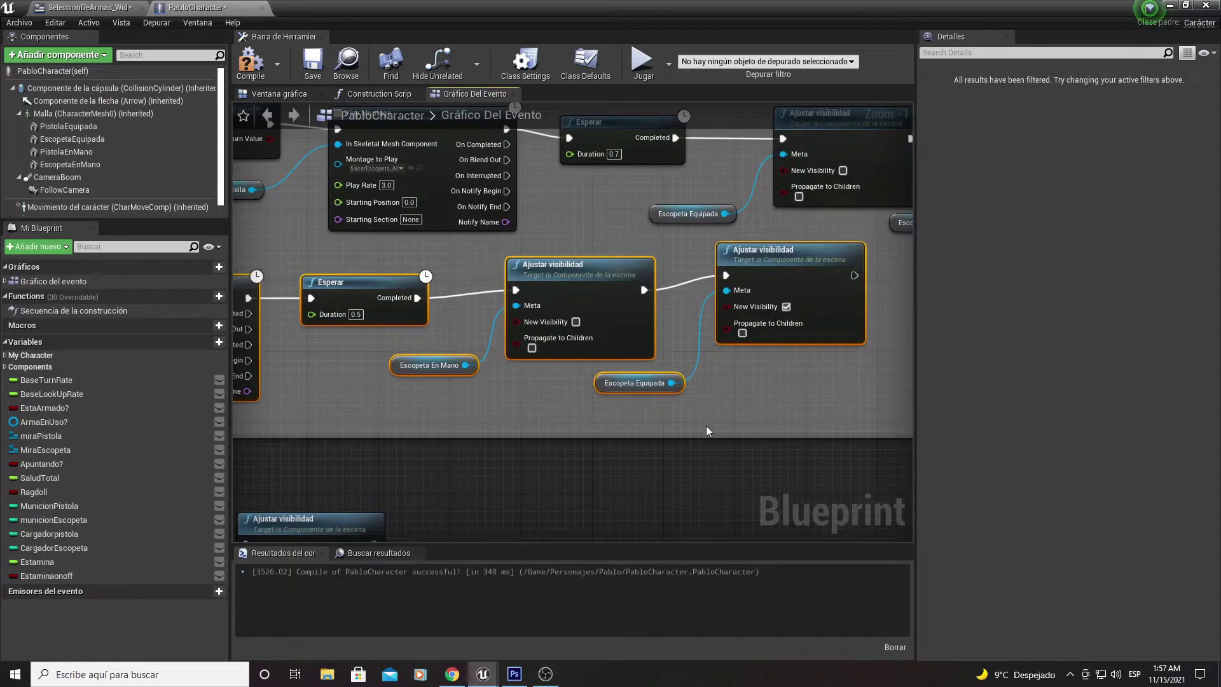
mouse_move(523, 452)
right_down()
mouse_move(509, 436)
mouse_move(589, 442)
right_up()
key(ctrl+v)
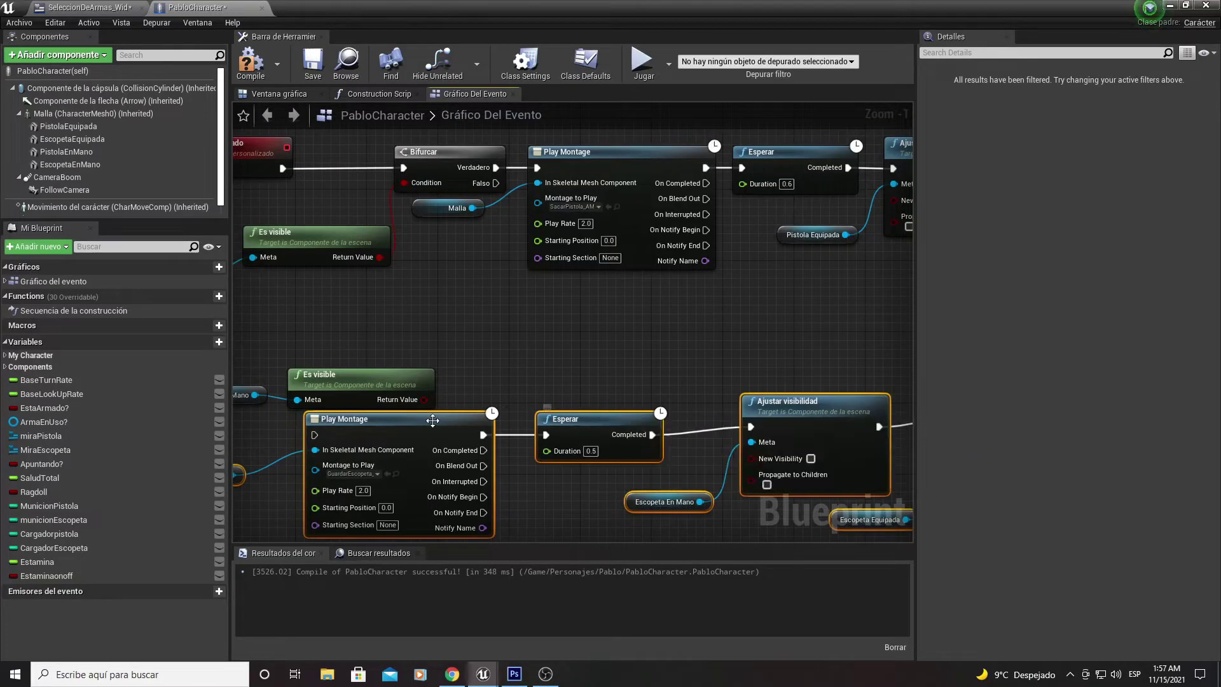
drag(770, 404, 707, 405)
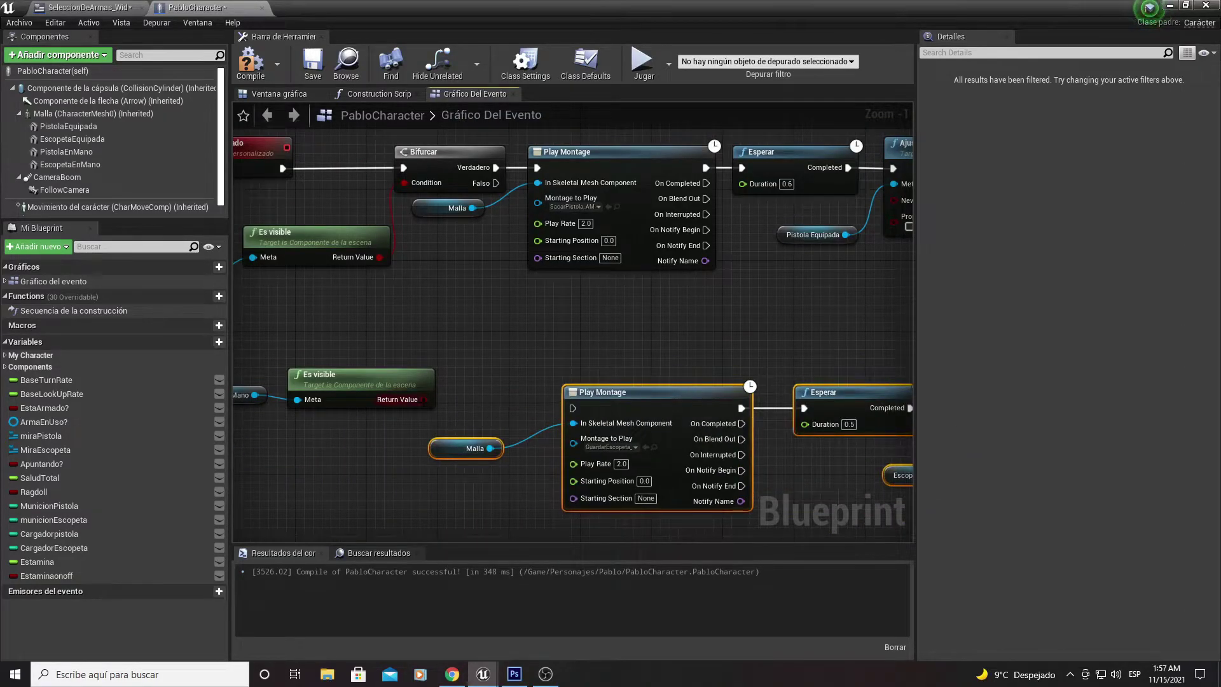
- Add a Bifurcar on the shotgun check, fed by the first branch's Falso, triggering the shotgun montage
drag(424, 399, 442, 368)
text(bifu)
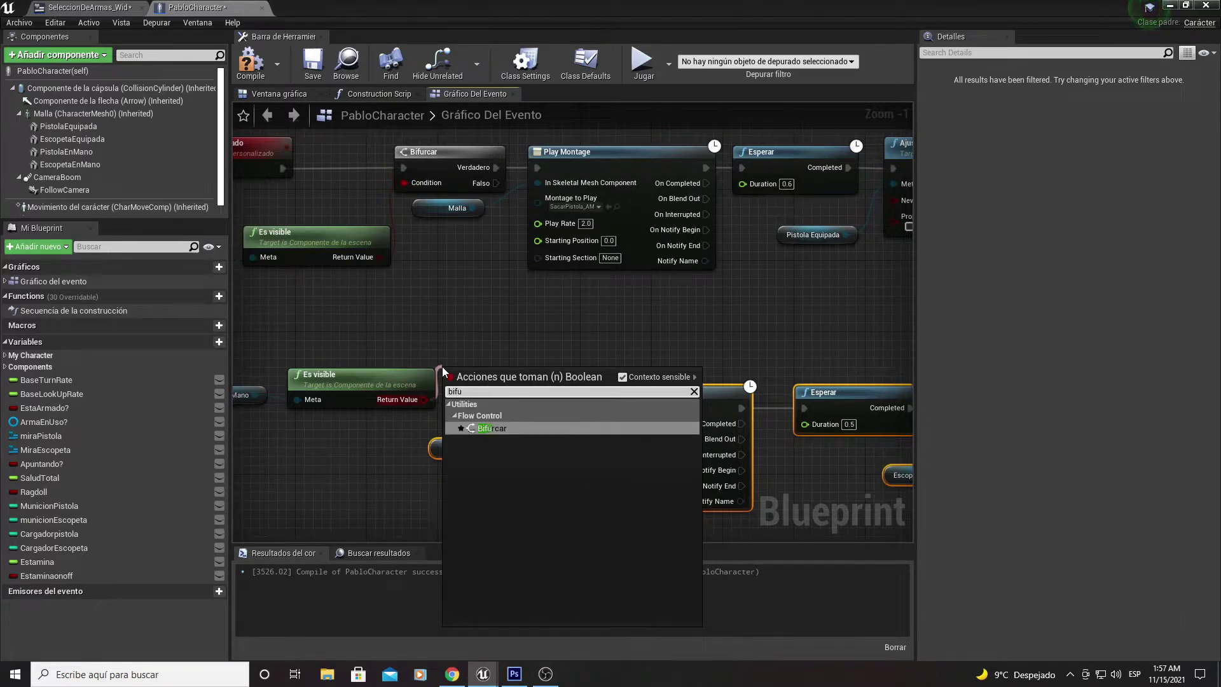
key(Return)
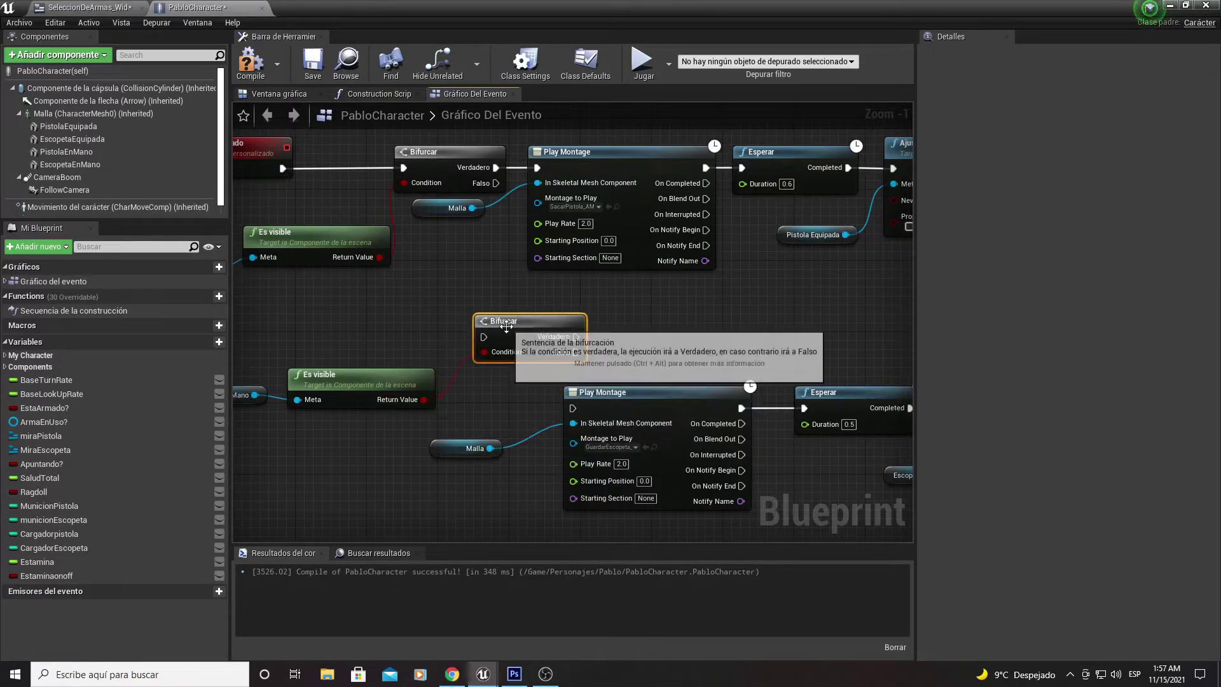
drag(472, 380, 508, 327)
drag(495, 183, 483, 336)
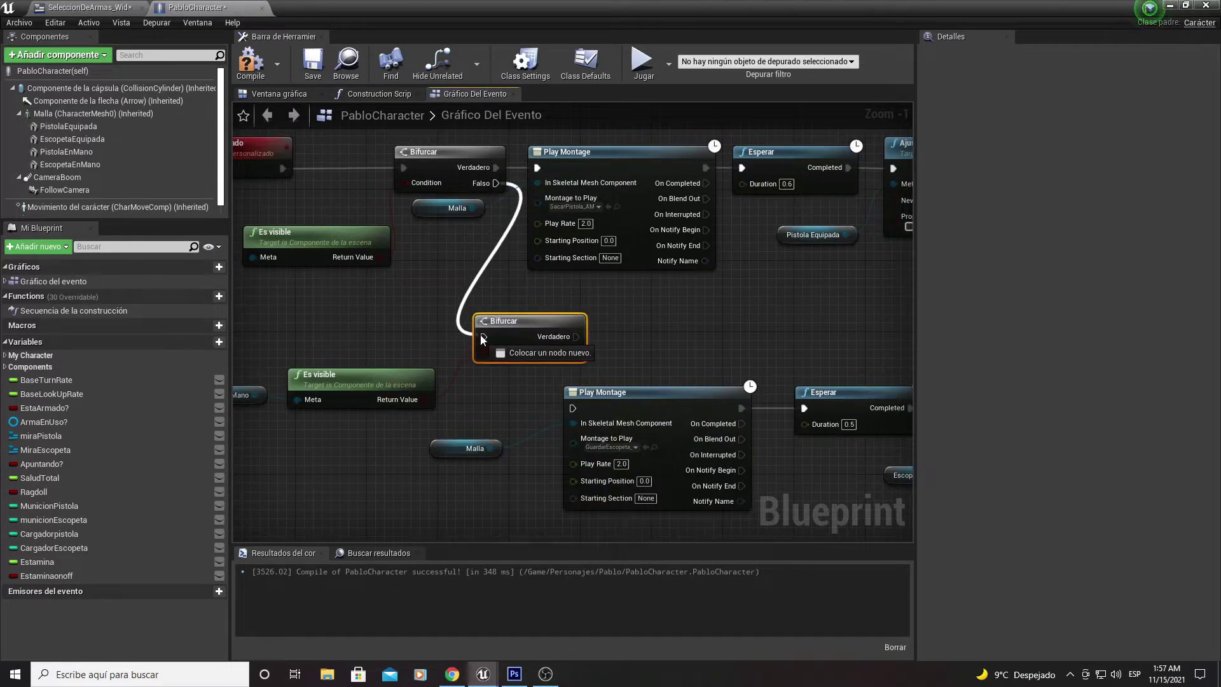
drag(571, 408, 579, 337)
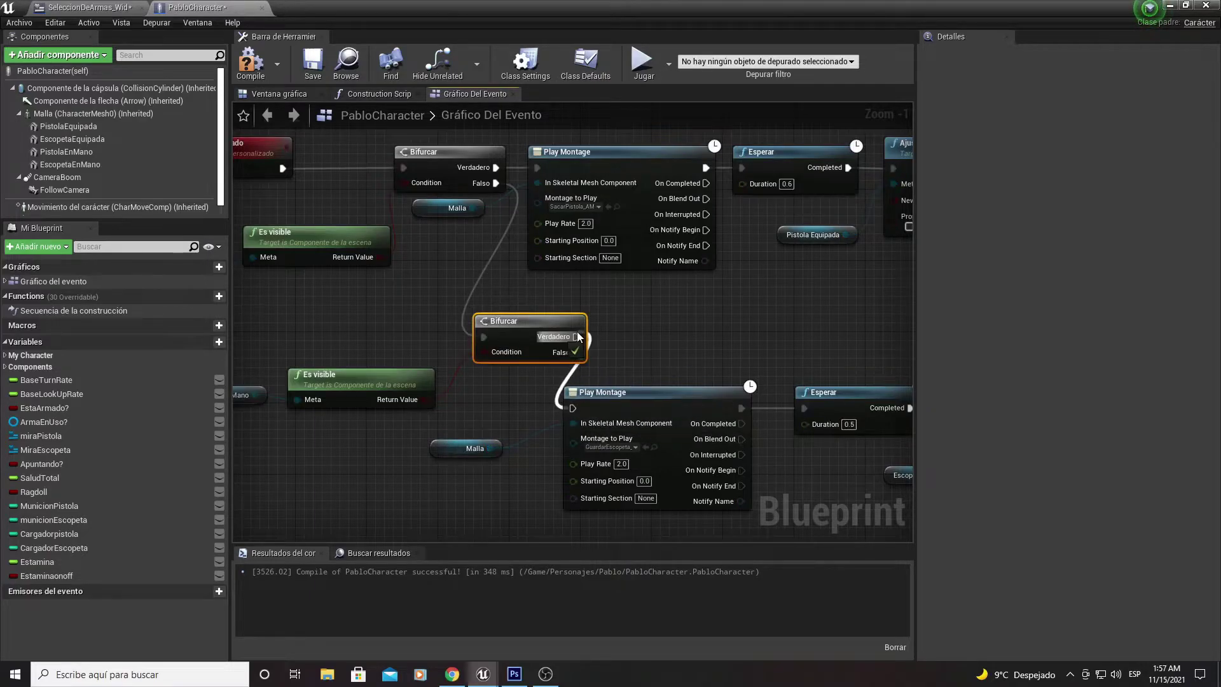
right_drag(635, 343, 440, 329)
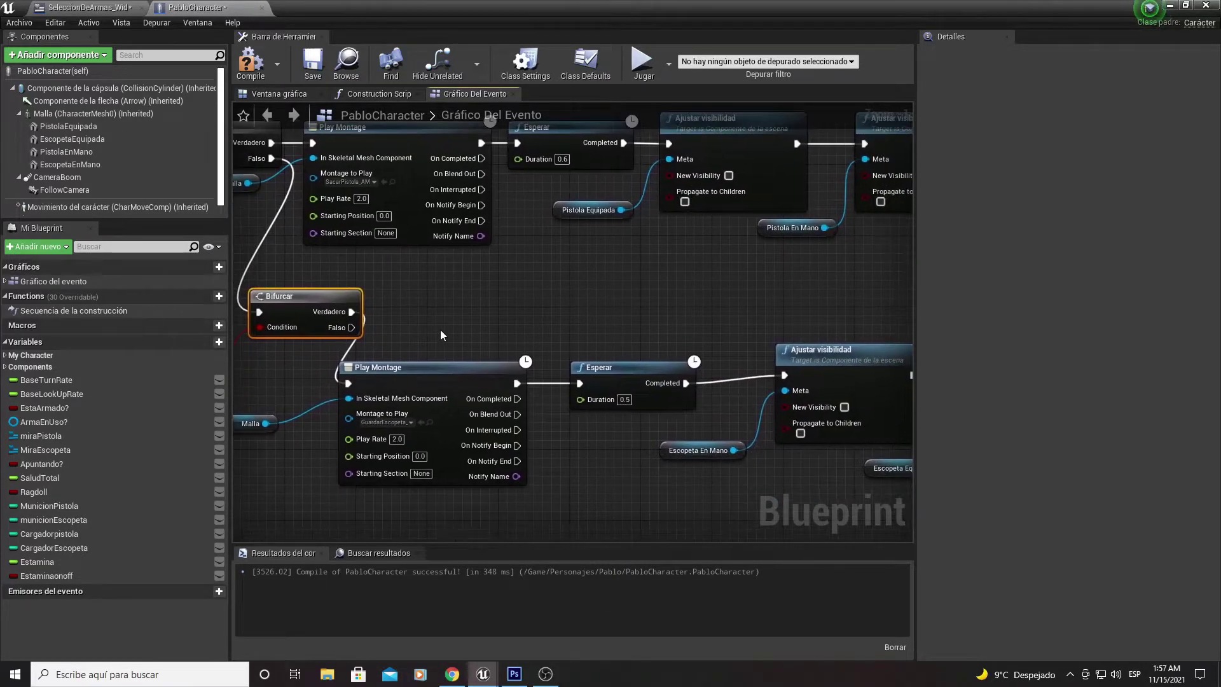
- Reorder the pistol visibility nodes so Pistola En Mano is hidden before Pistola Equipada is shown
scroll(412, 429, down, 1)
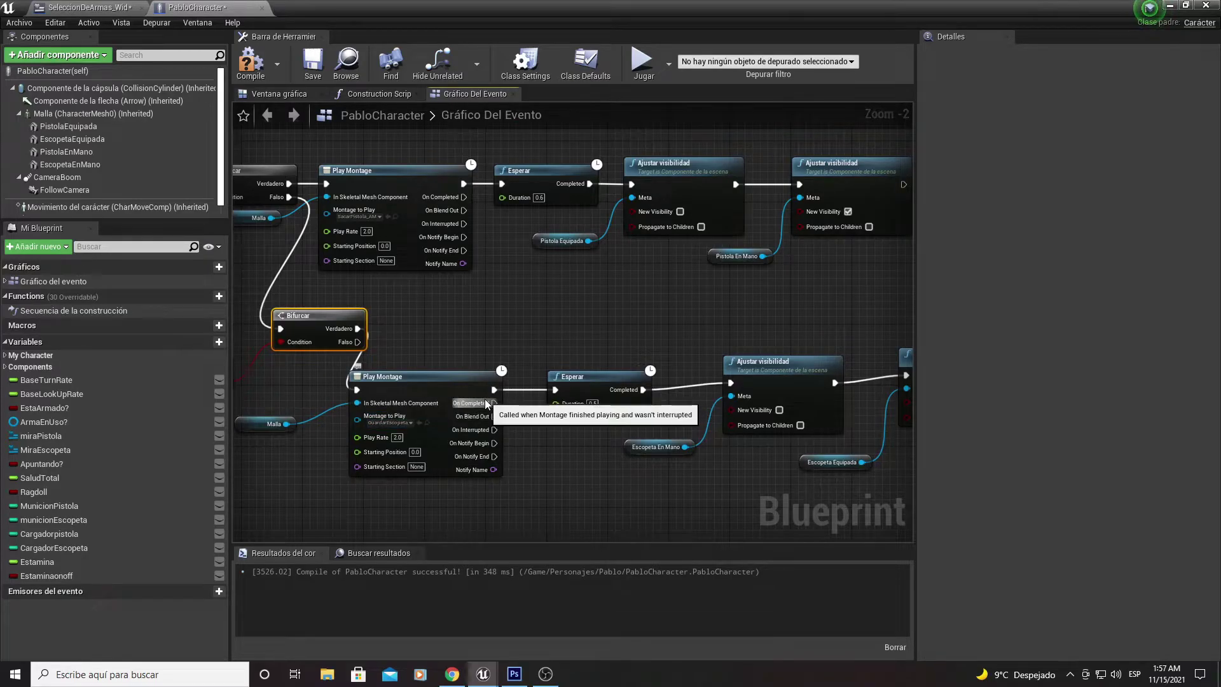
scroll(391, 291, up, 2)
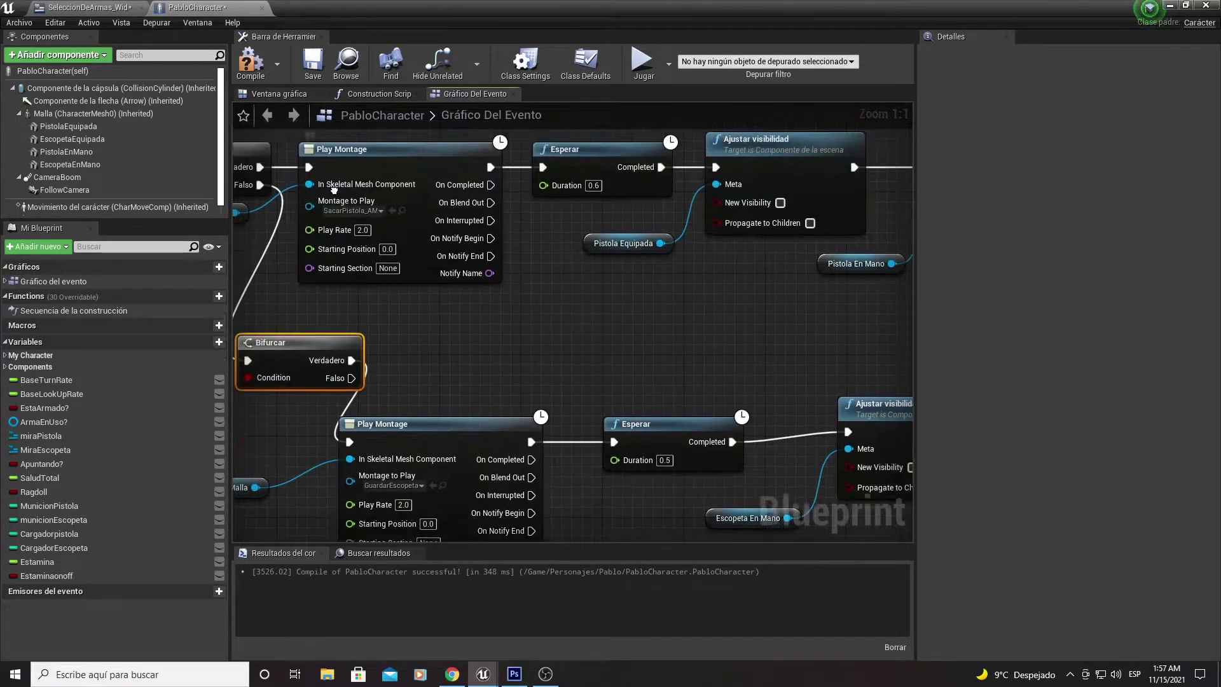
right_drag(316, 146, 421, 302)
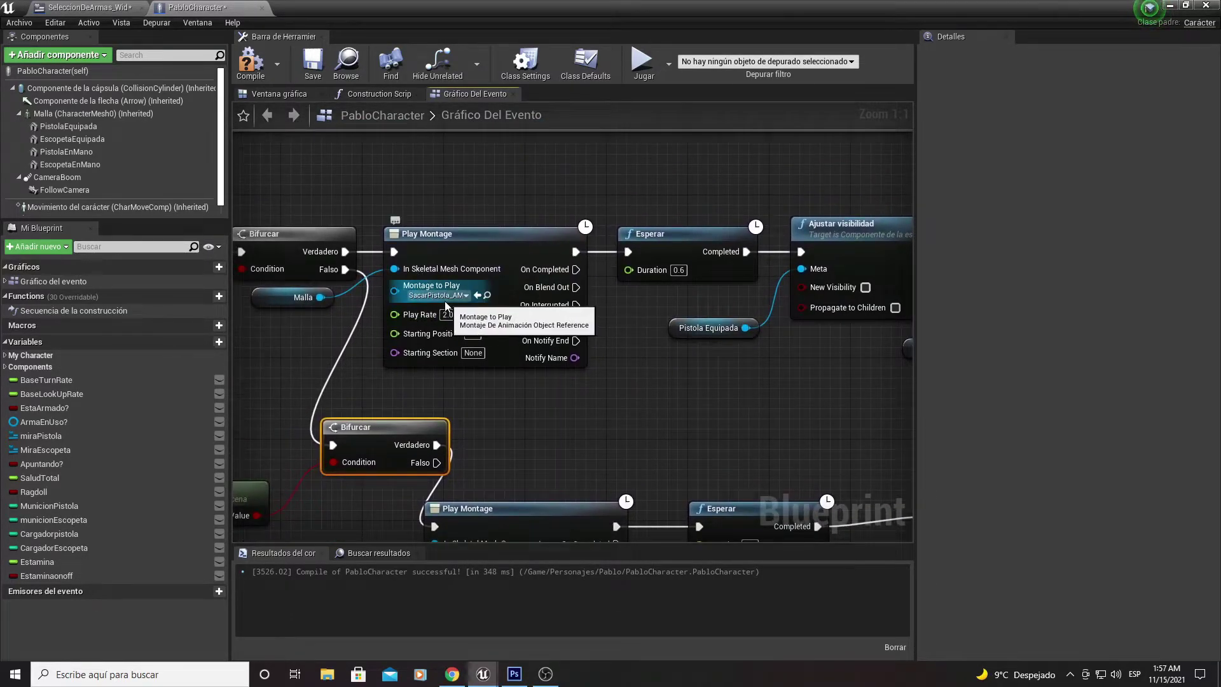
mouse_move(690, 335)
right_down()
mouse_move(495, 214)
mouse_move(441, 217)
mouse_move(337, 332)
right_up()
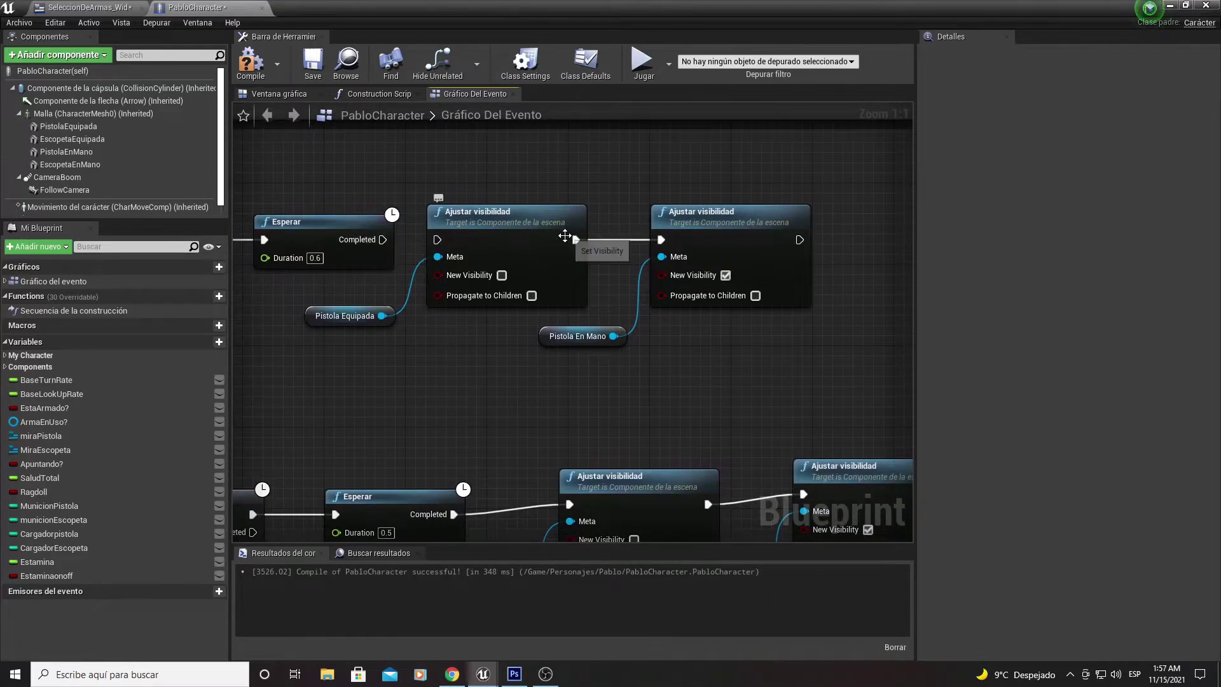
drag(349, 341, 438, 274)
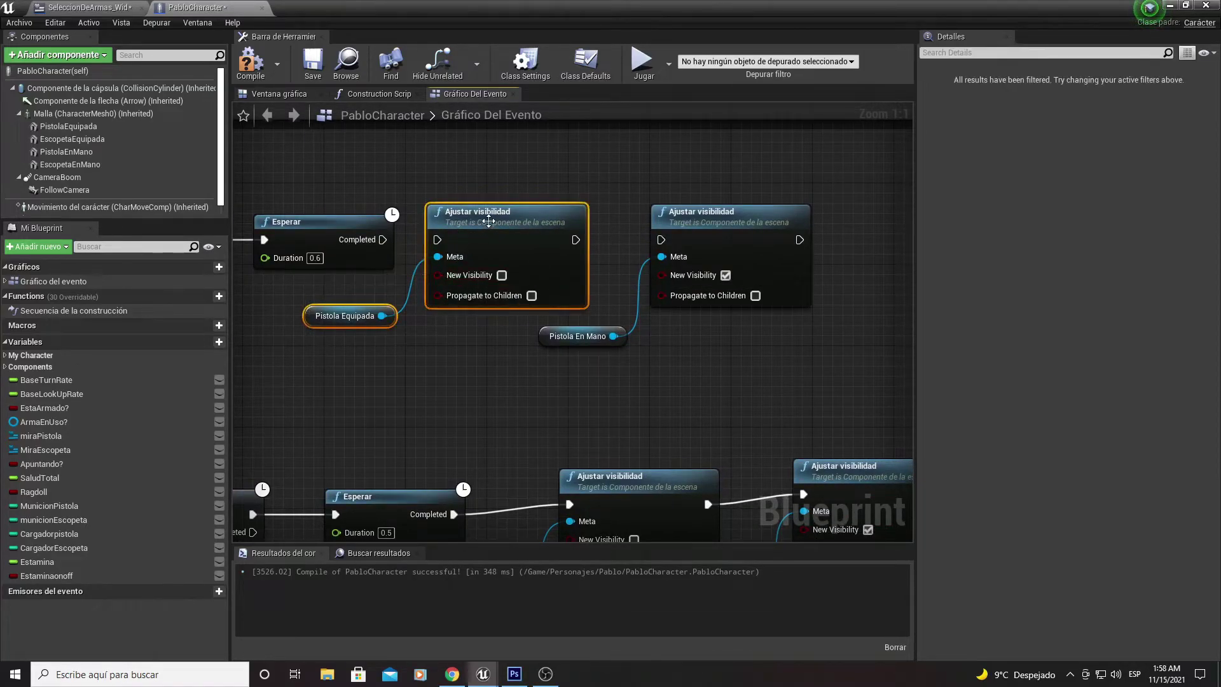
drag(493, 225, 860, 246)
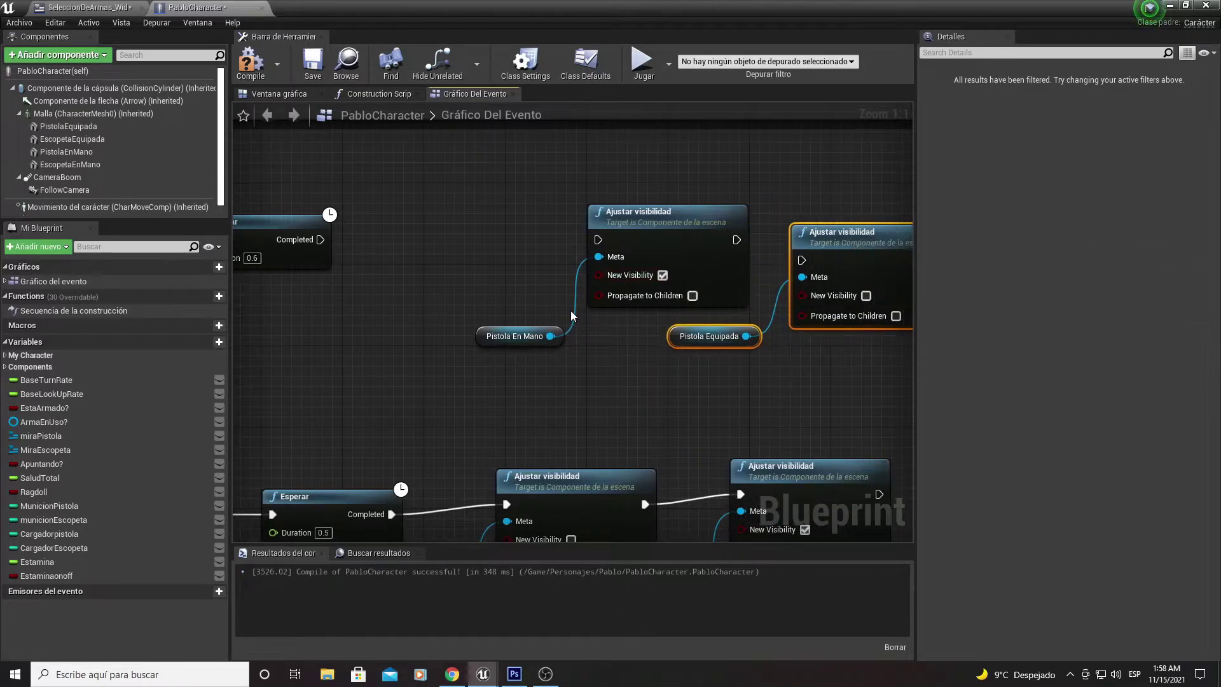
mouse_move(396, 382)
mouse_down()
mouse_move(644, 227)
mouse_move(430, 237)
mouse_up()
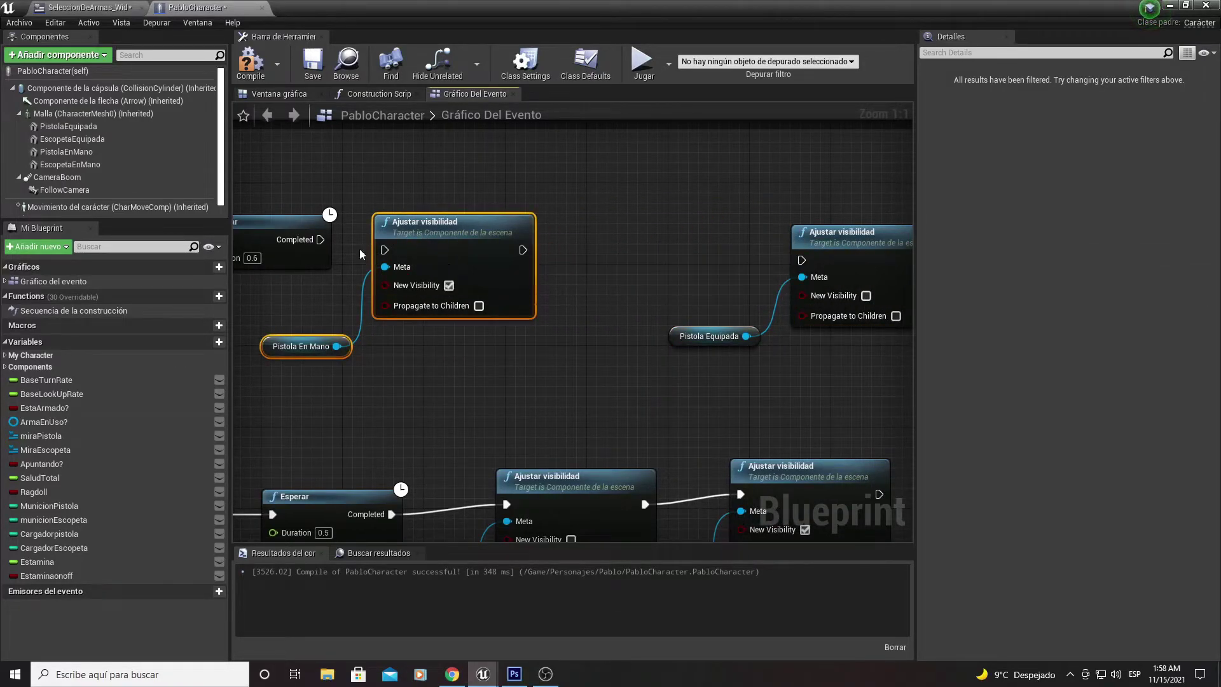
mouse_move(566, 274)
right_down()
mouse_move(649, 145)
mouse_move(627, 161)
right_up()
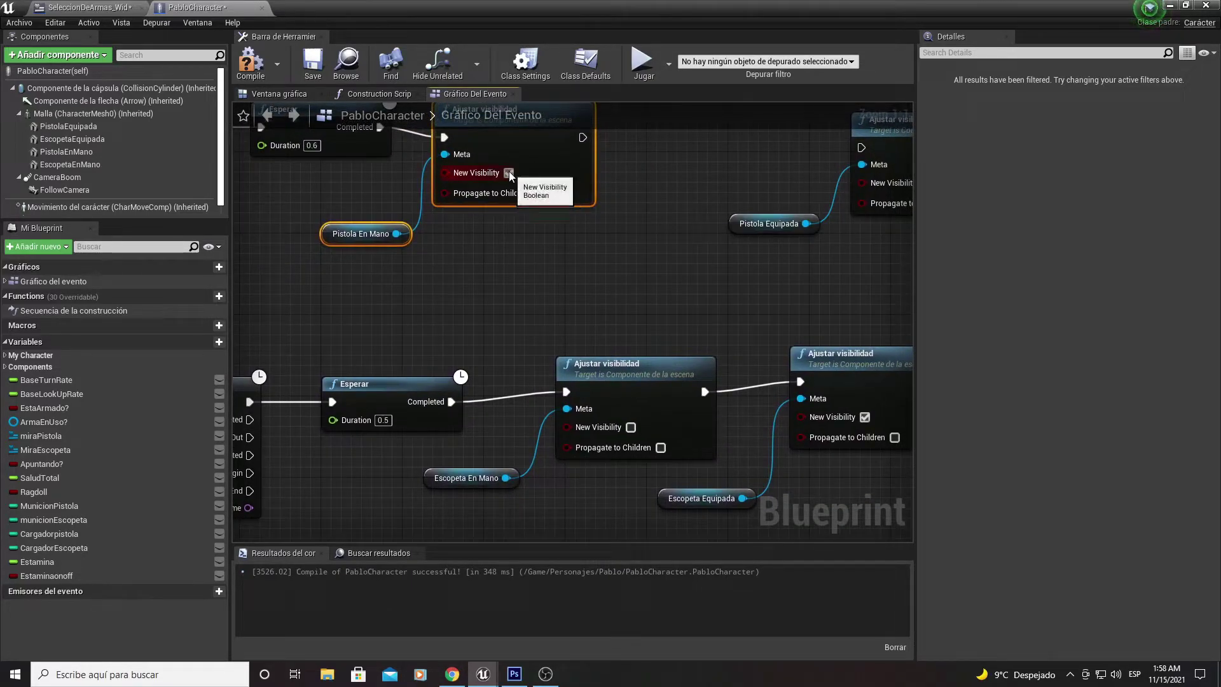
right_drag(682, 213, 621, 272)
mouse_move(621, 272)
mouse_down()
mouse_move(833, 203)
mouse_move(645, 193)
mouse_up()
drag(503, 194, 588, 204)
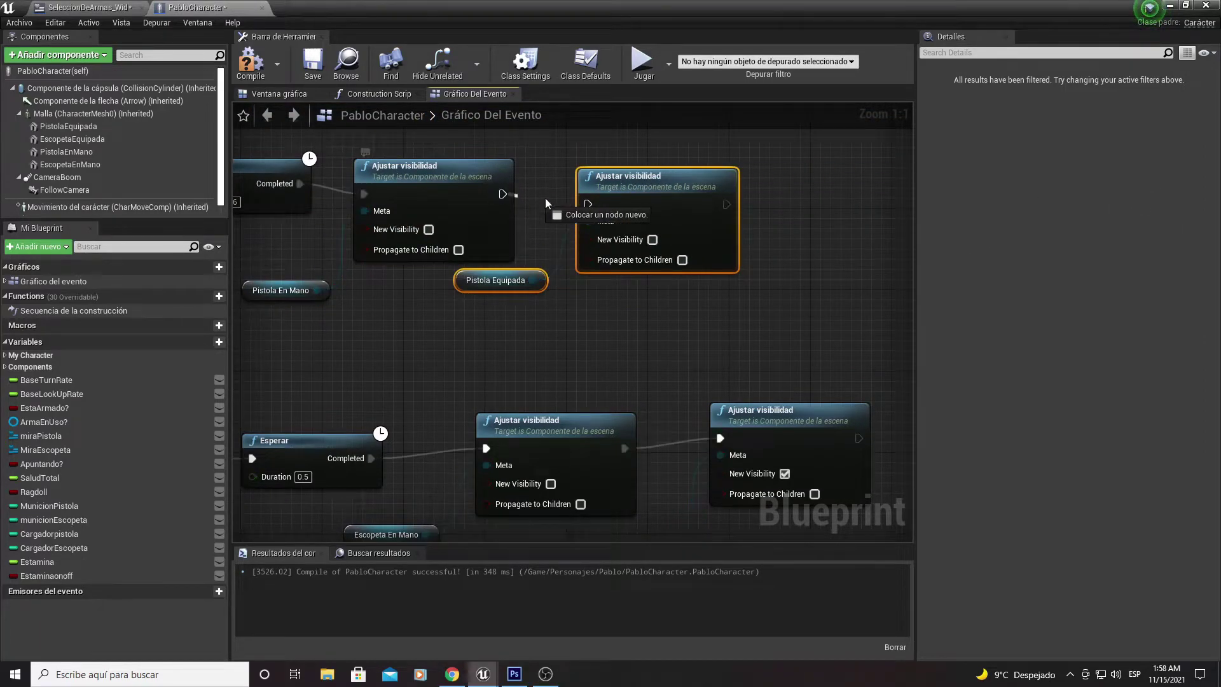
mouse_move(632, 264)
right_down()
mouse_move(574, 238)
mouse_move(560, 262)
right_up()
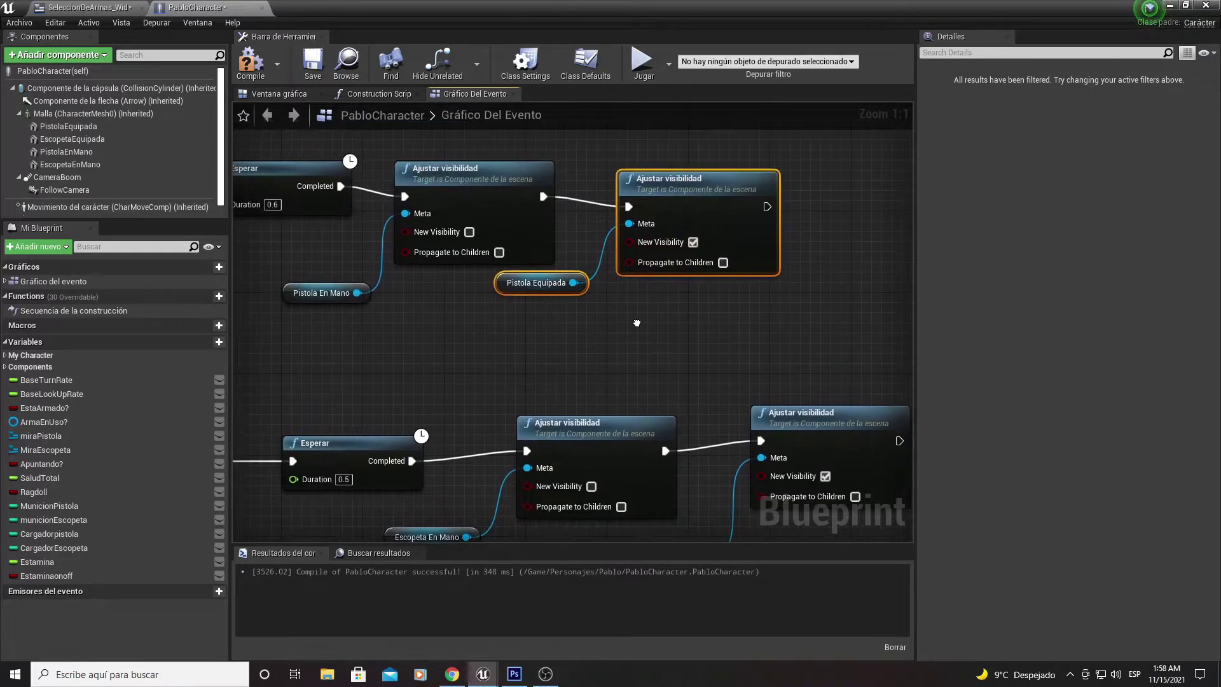
- Set the pistol Play Montage to GuardarPistola_AM and compile the blueprint
mouse_move(451, 266)
right_down()
mouse_move(493, 281)
mouse_move(604, 247)
right_up()
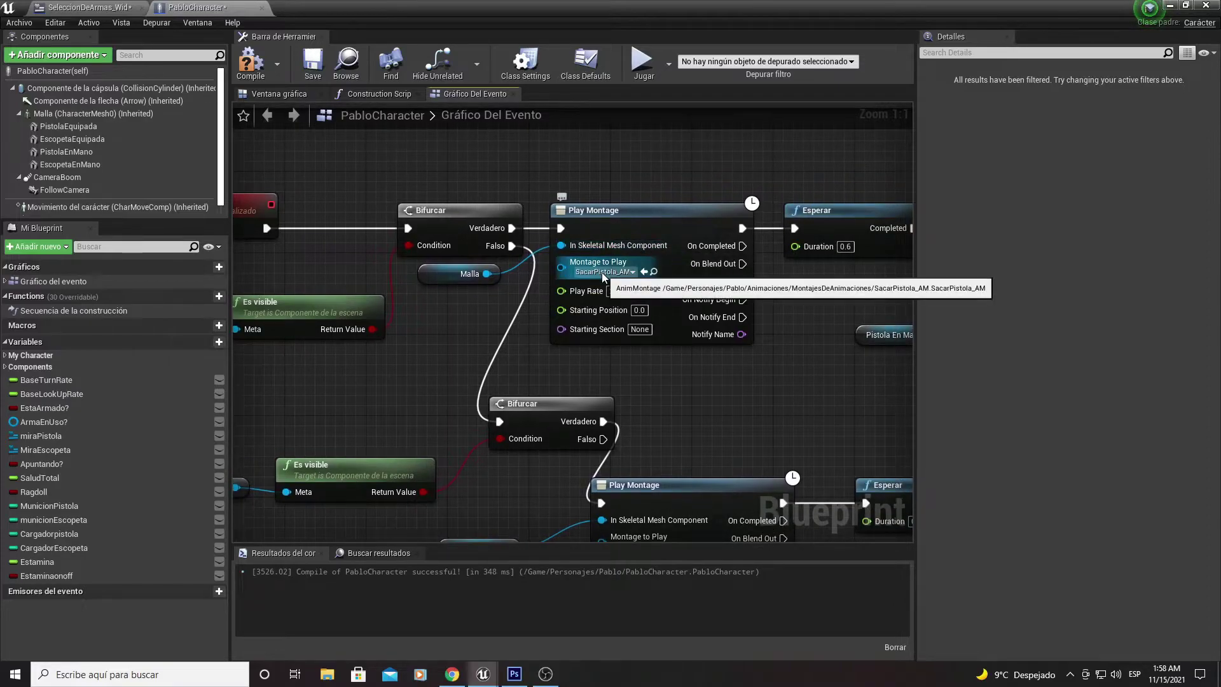
click(603, 272)
text(guar)
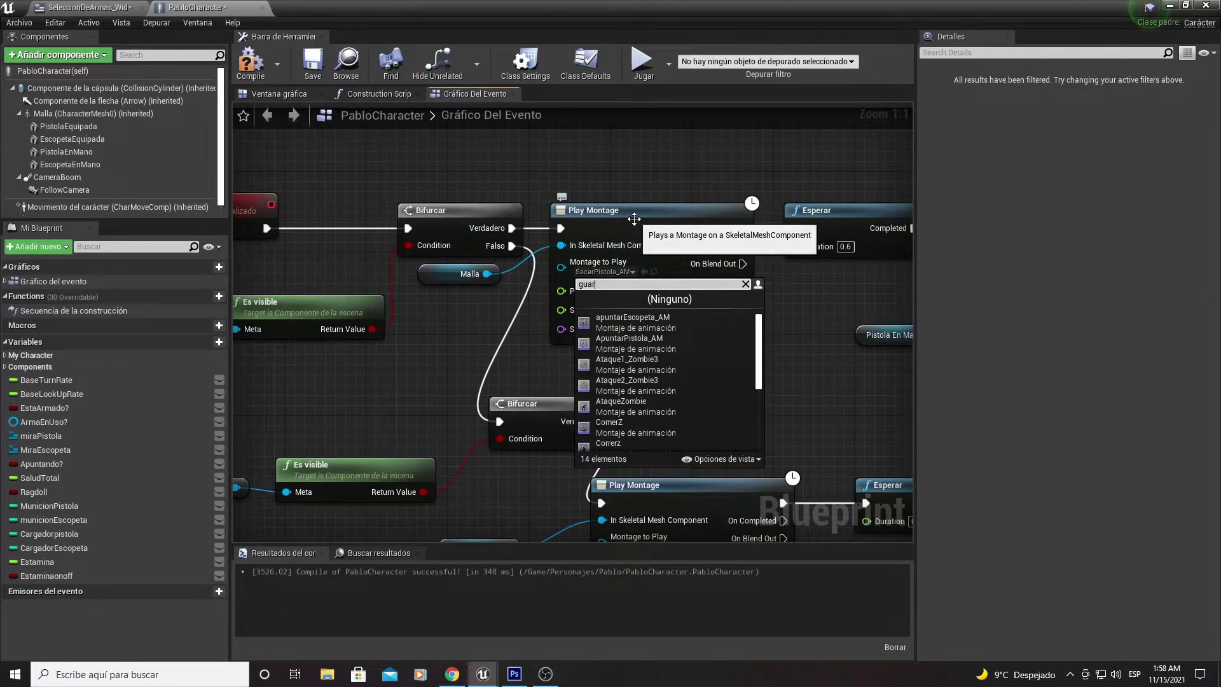
text(d)
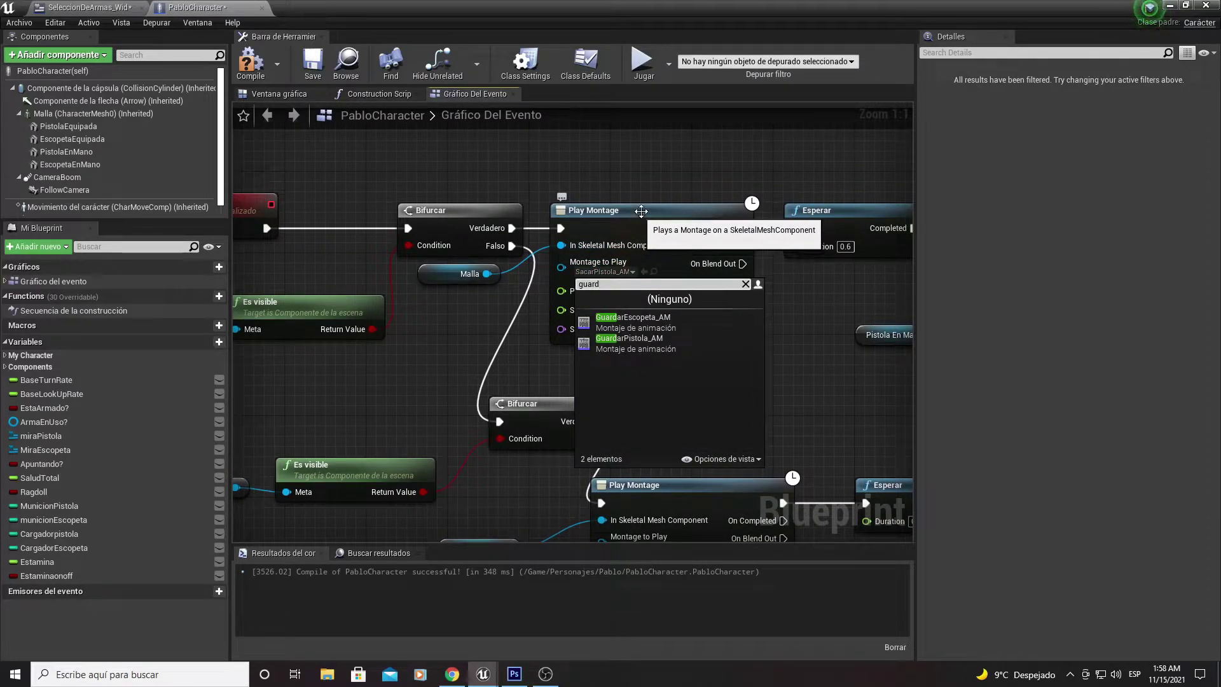
click(608, 339)
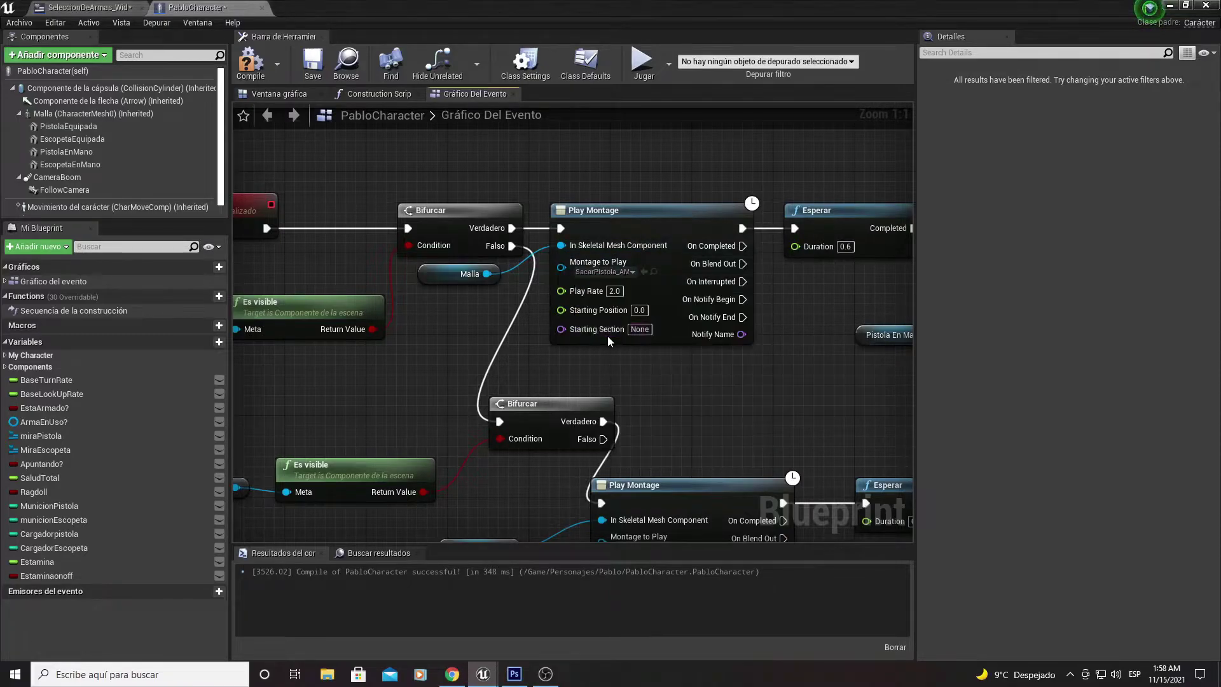
click(250, 62)
right_drag(406, 174, 674, 200)
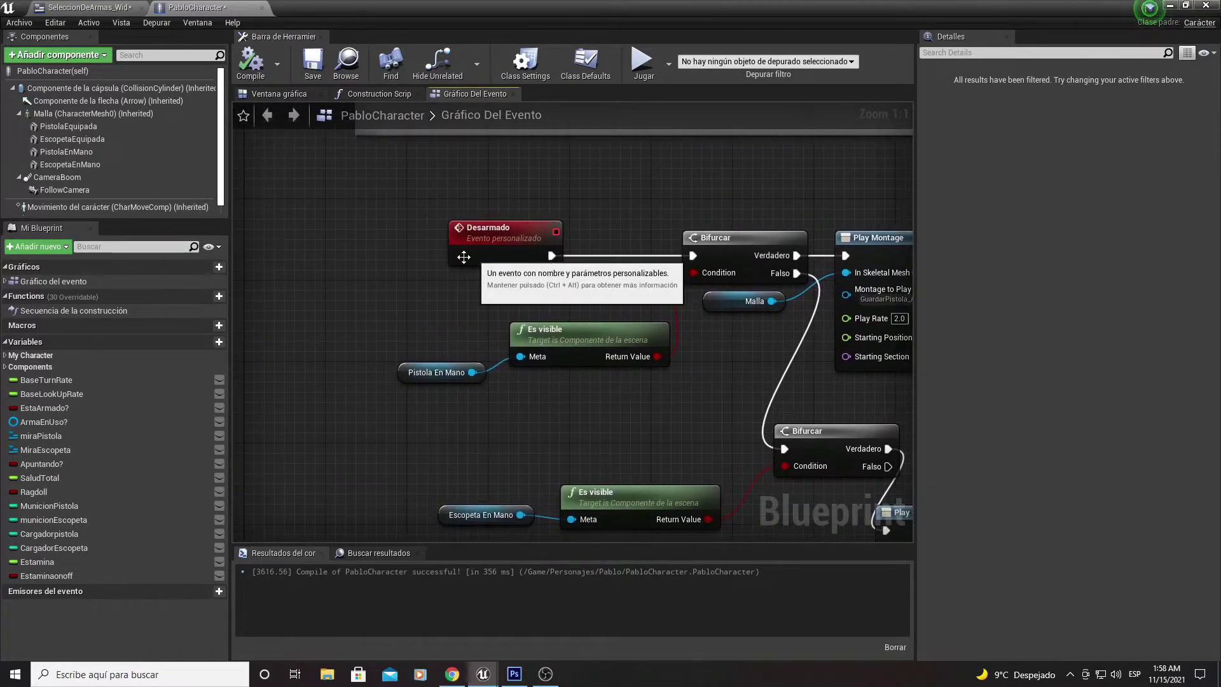
- Switch to SeleccionDeArmas_Wid's graph and bring the BotonDesarmado click event into view
click(112, 7)
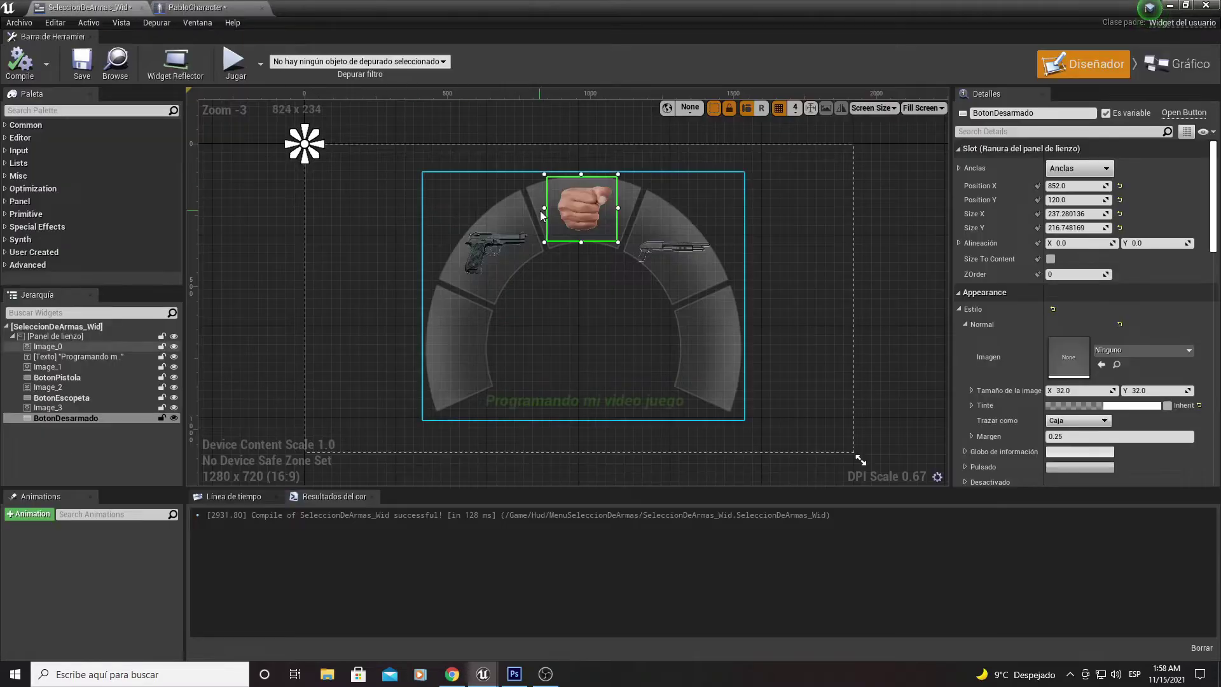
click(1177, 74)
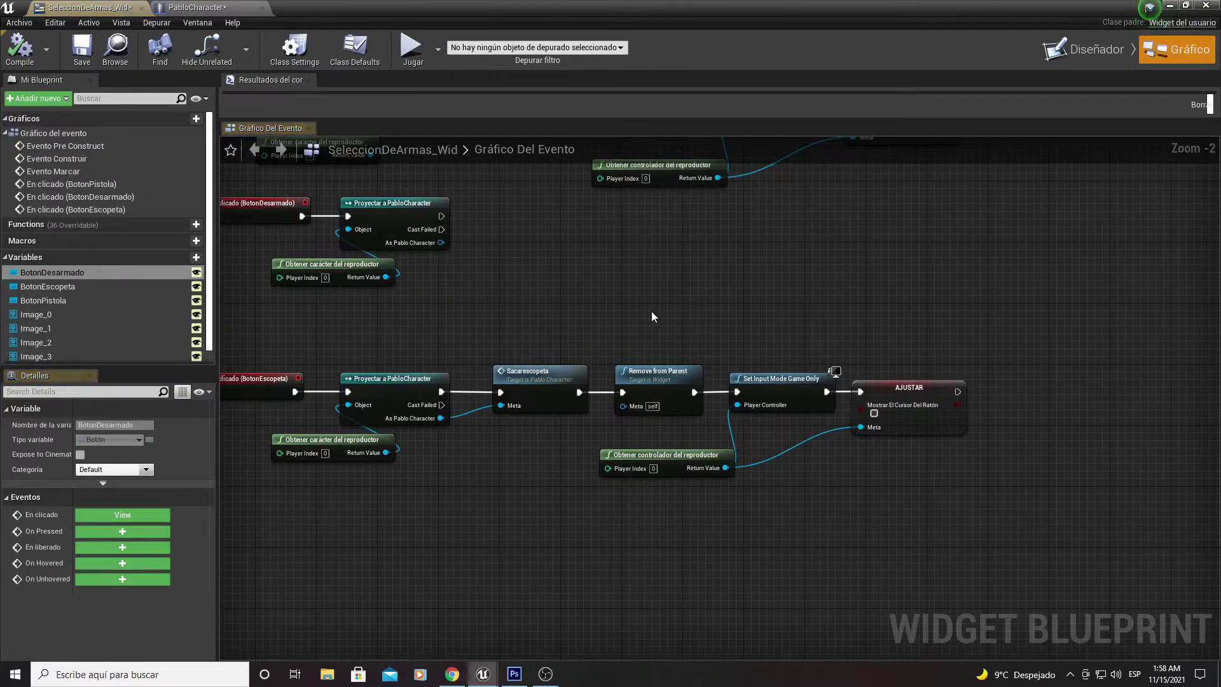
right_drag(651, 311, 720, 373)
right_drag(620, 365, 621, 143)
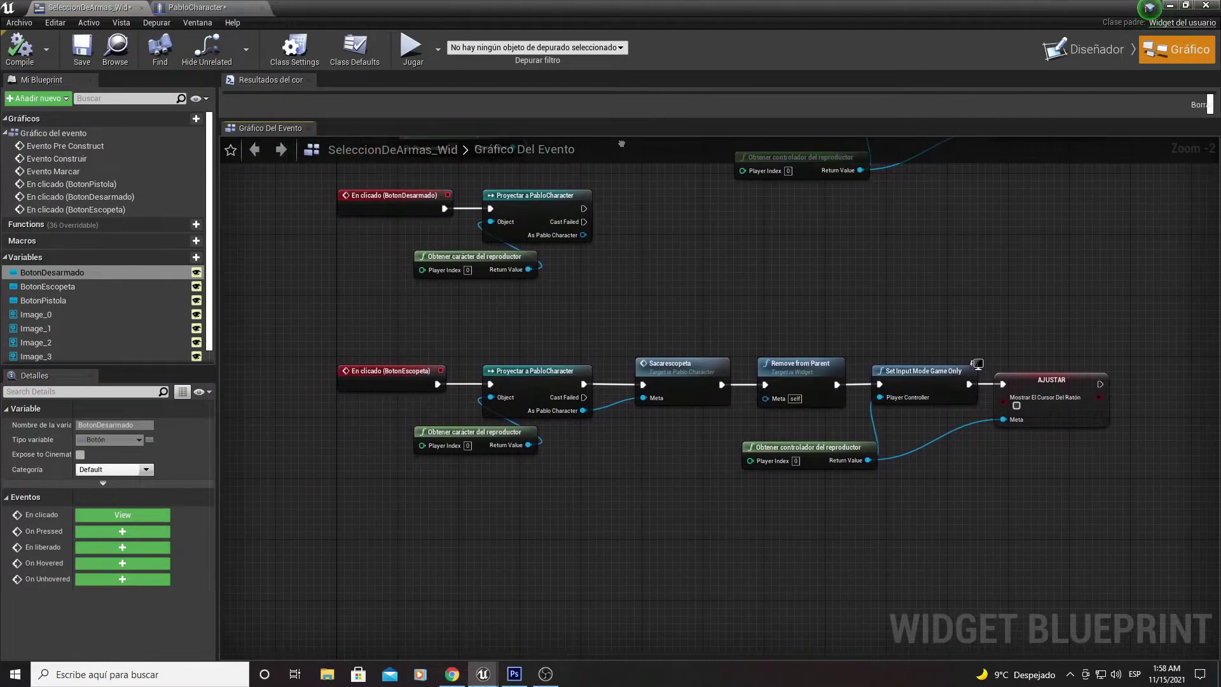
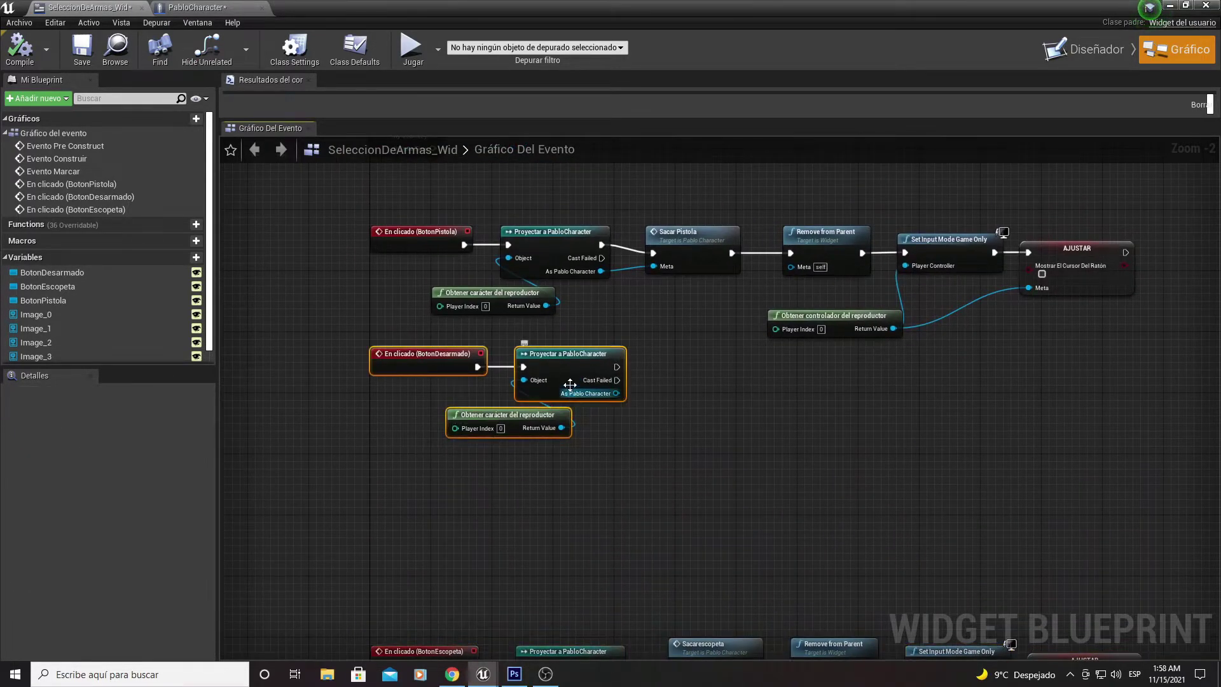
- Delete the pistol cast's Obtener carácter del reproductor node and wire Obtener controlador del reproductor into its Object
scroll(625, 444, up, 2)
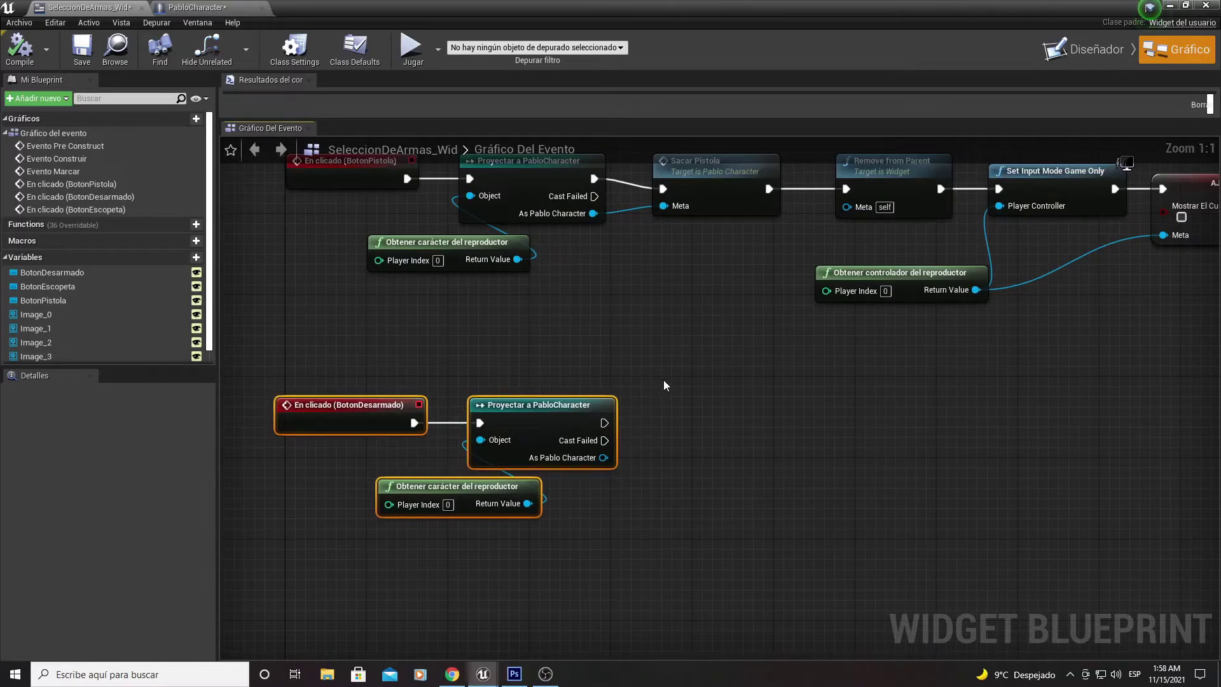
right_drag(663, 380, 670, 395)
drag(596, 331, 493, 298)
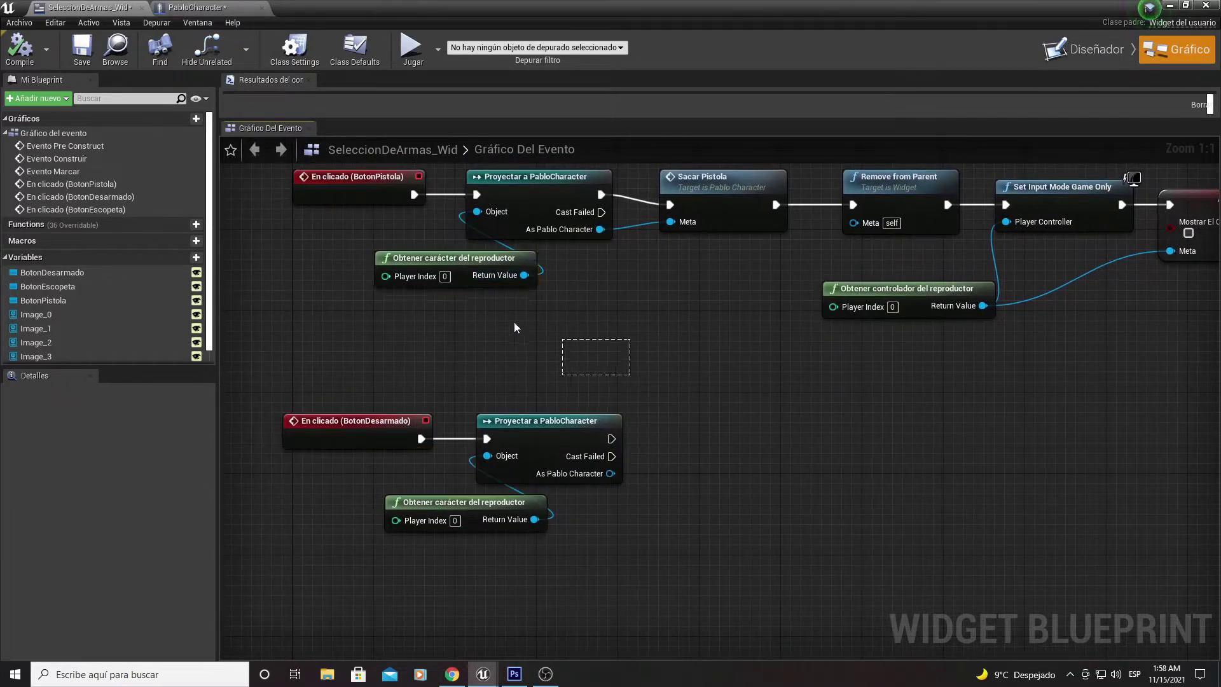
click(430, 279)
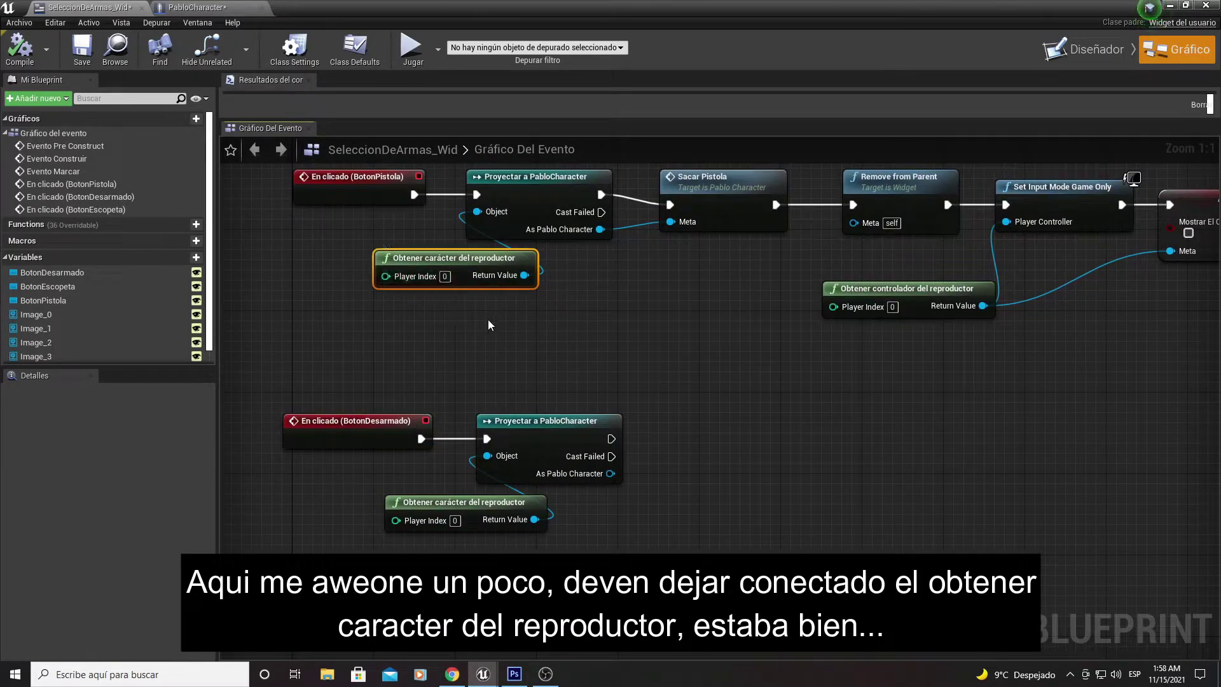
key(Delete)
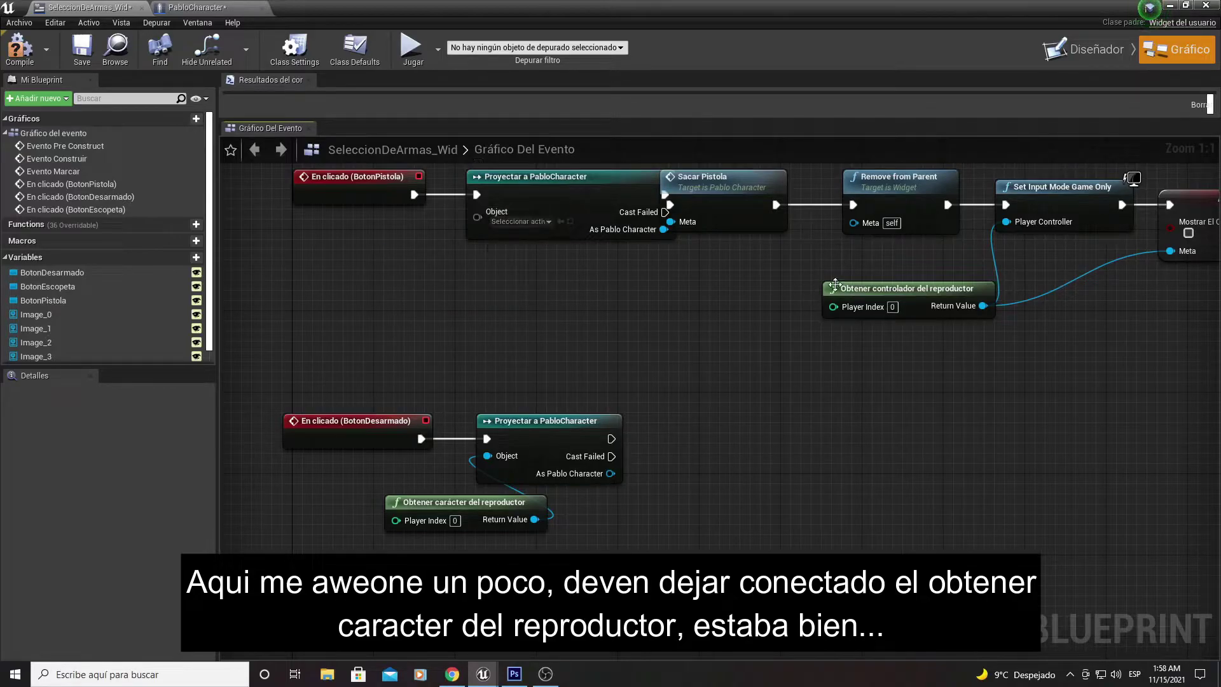
drag(835, 284, 335, 295)
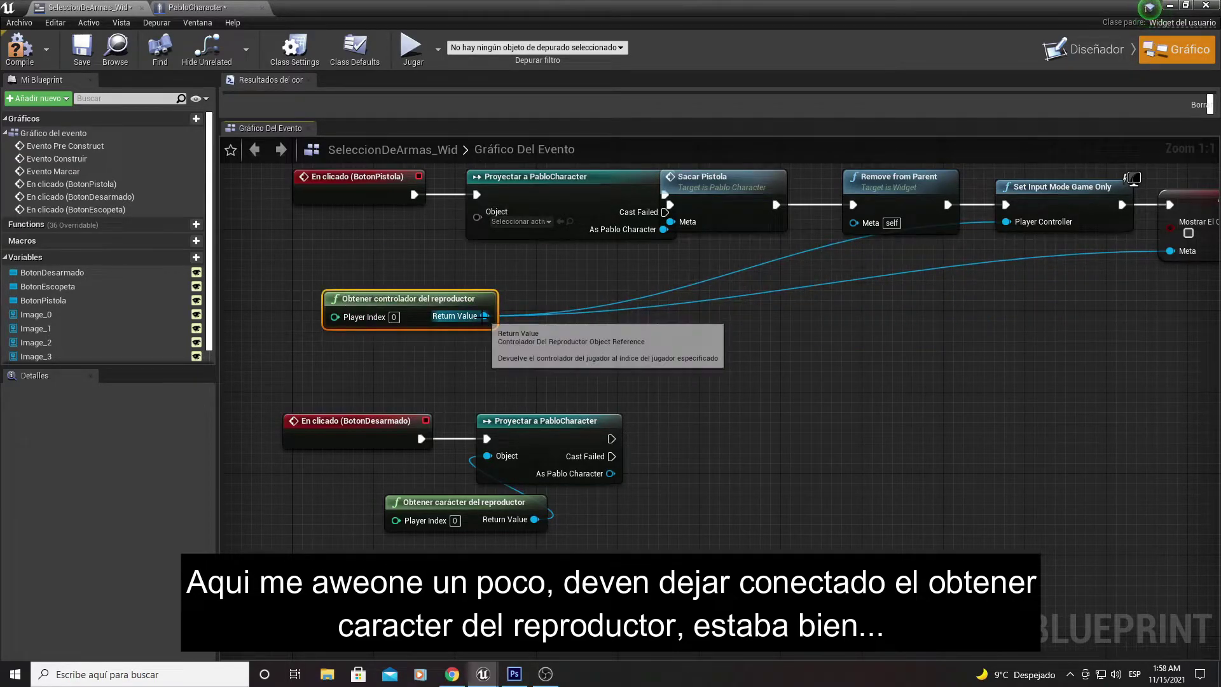
mouse_move(485, 316)
mouse_down()
mouse_move(458, 223)
mouse_move(479, 219)
mouse_up()
right_drag(545, 311, 538, 251)
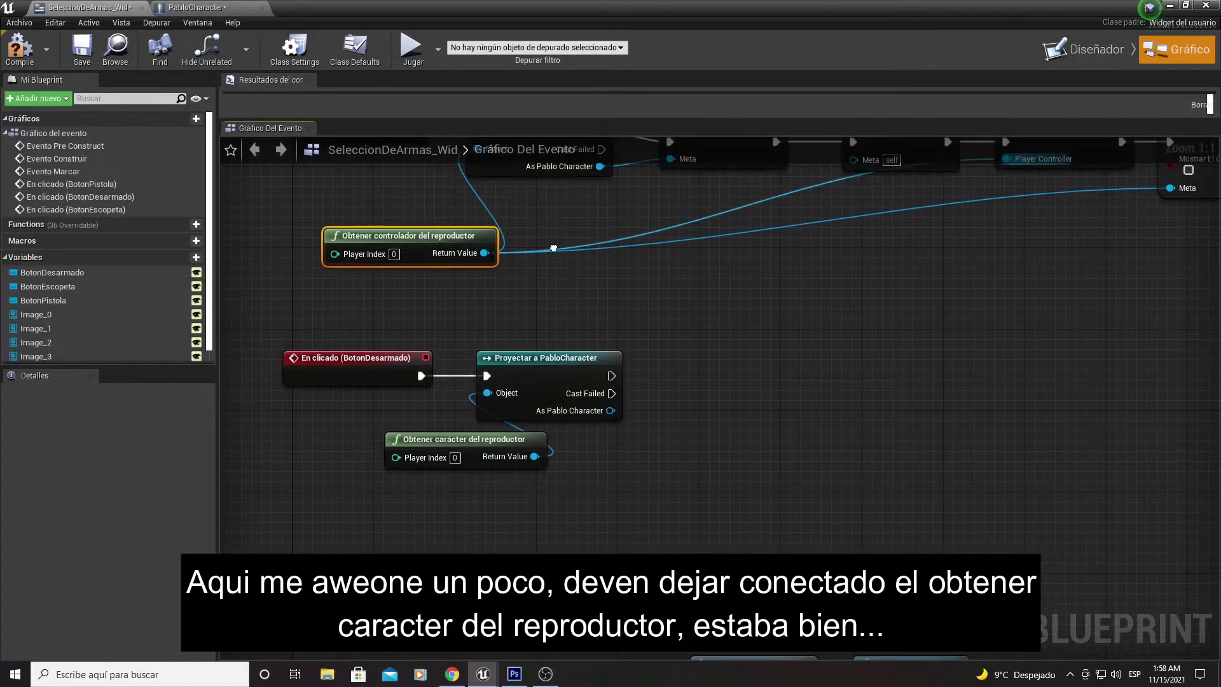
- Replace the unarmed cast's player character node with a new Obtener controlador del reproductor feeding Object
click(439, 445)
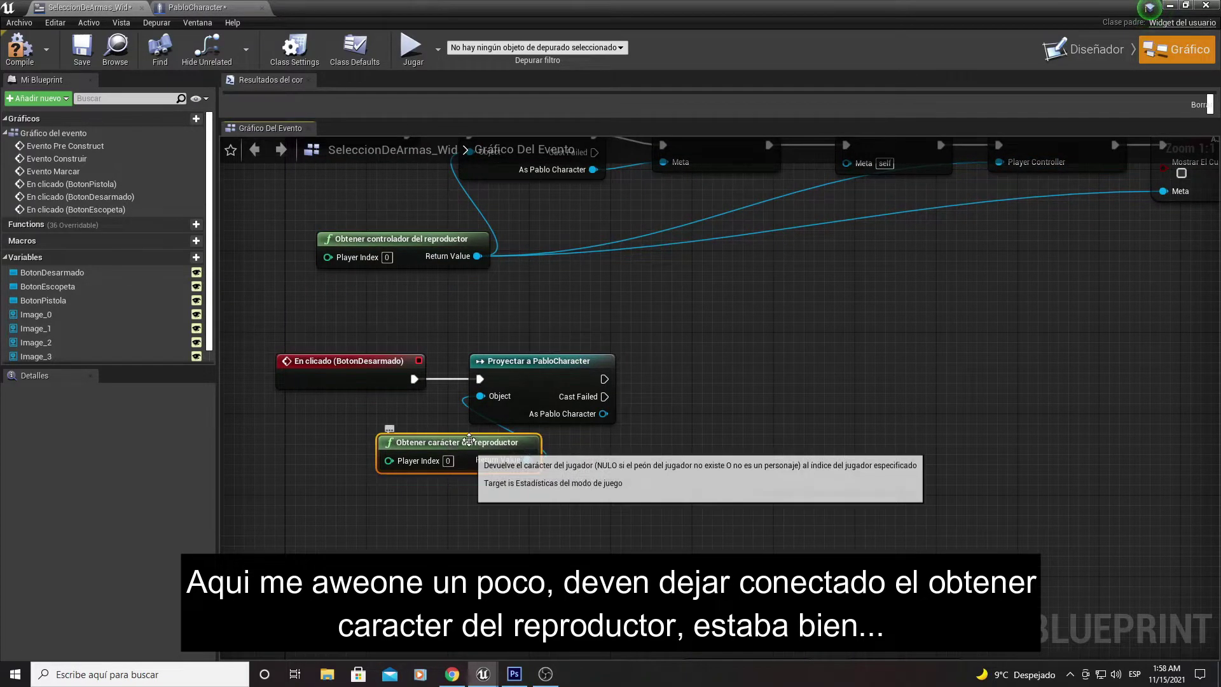
key(Delete)
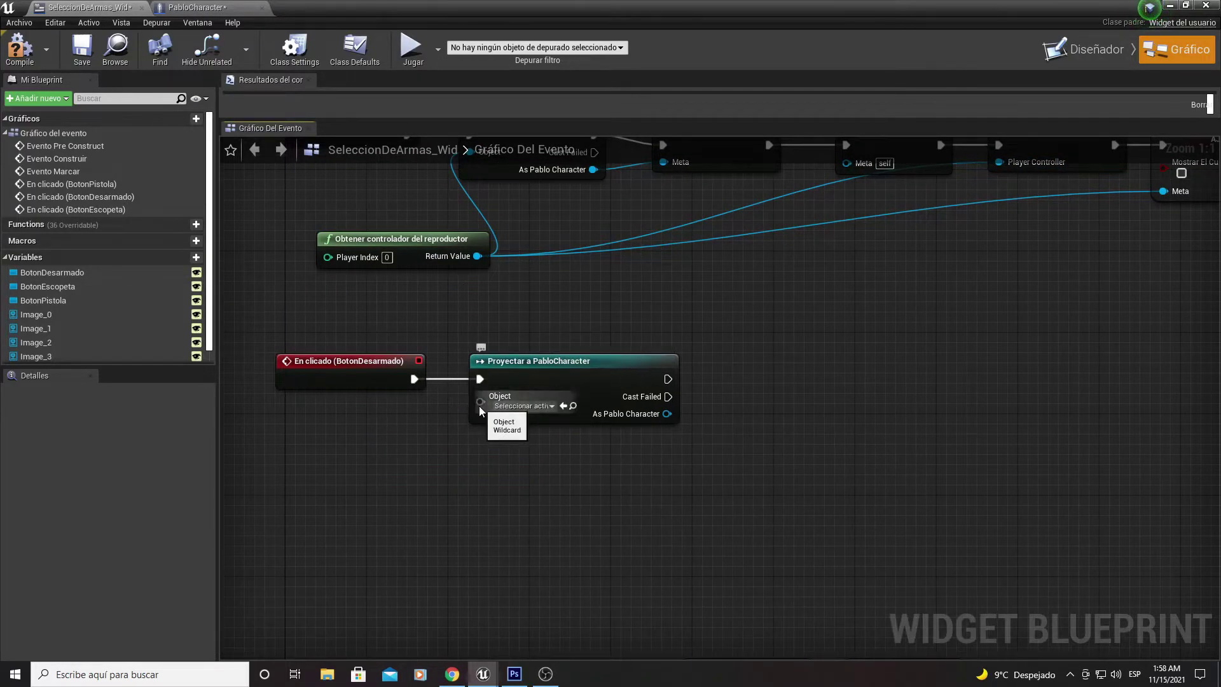
drag(479, 406, 396, 434)
text(obte)
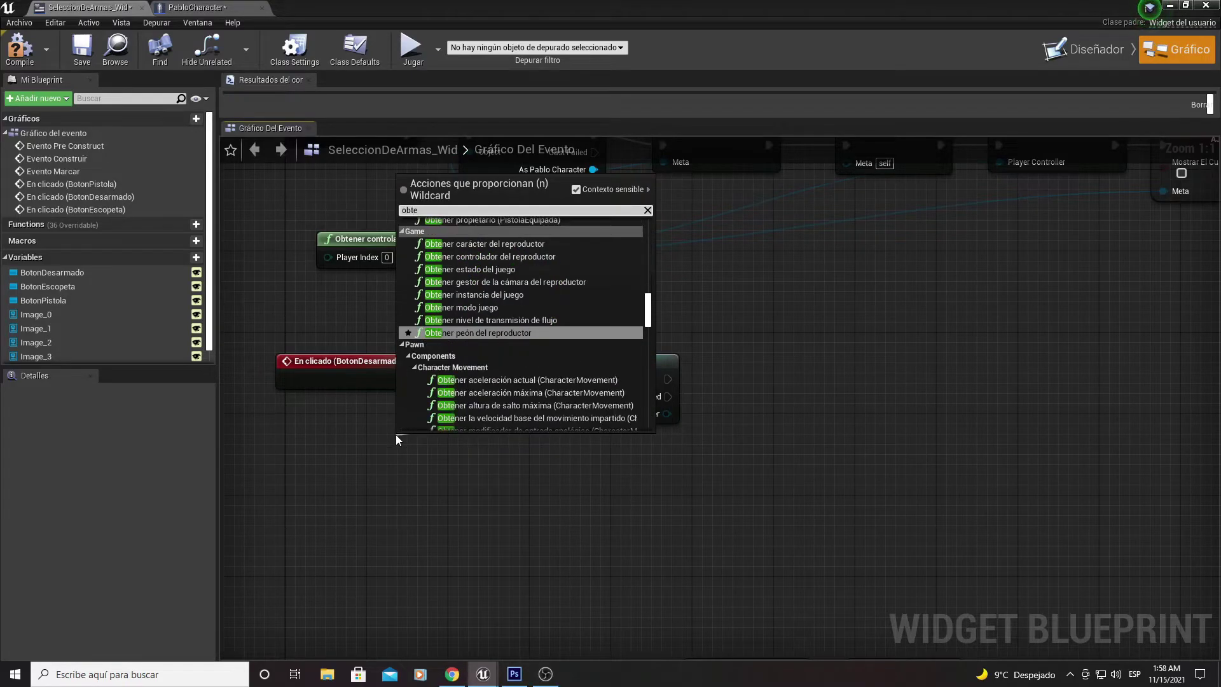
text(nercor)
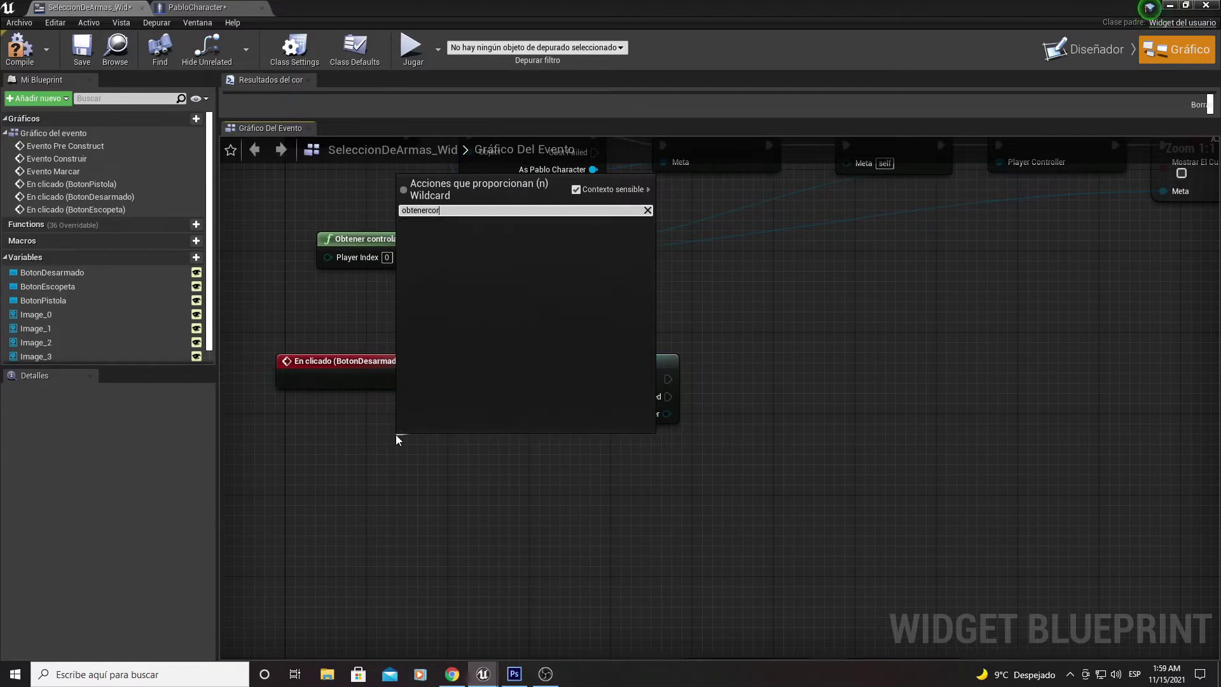
key(BackSpace)
text(nt)
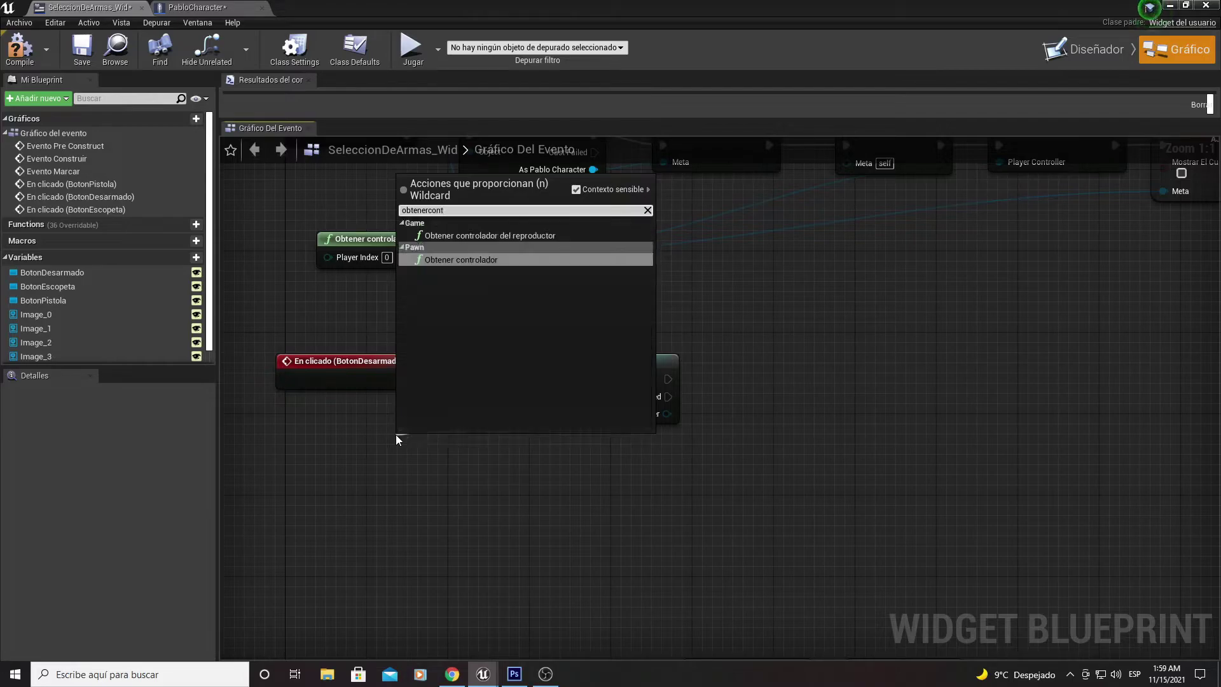
key(Return)
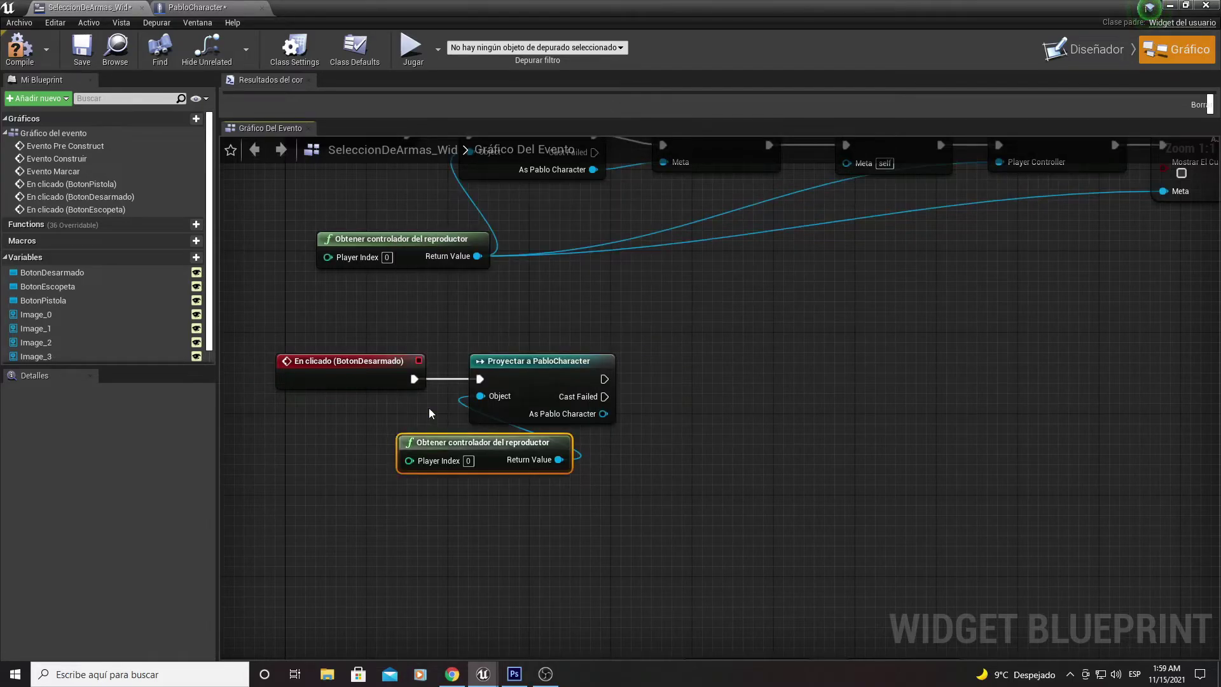
- Add a Desarmado call on As Pablo Character after the BotonDesarmado cast
right_drag(620, 456, 566, 466)
drag(544, 435, 613, 445)
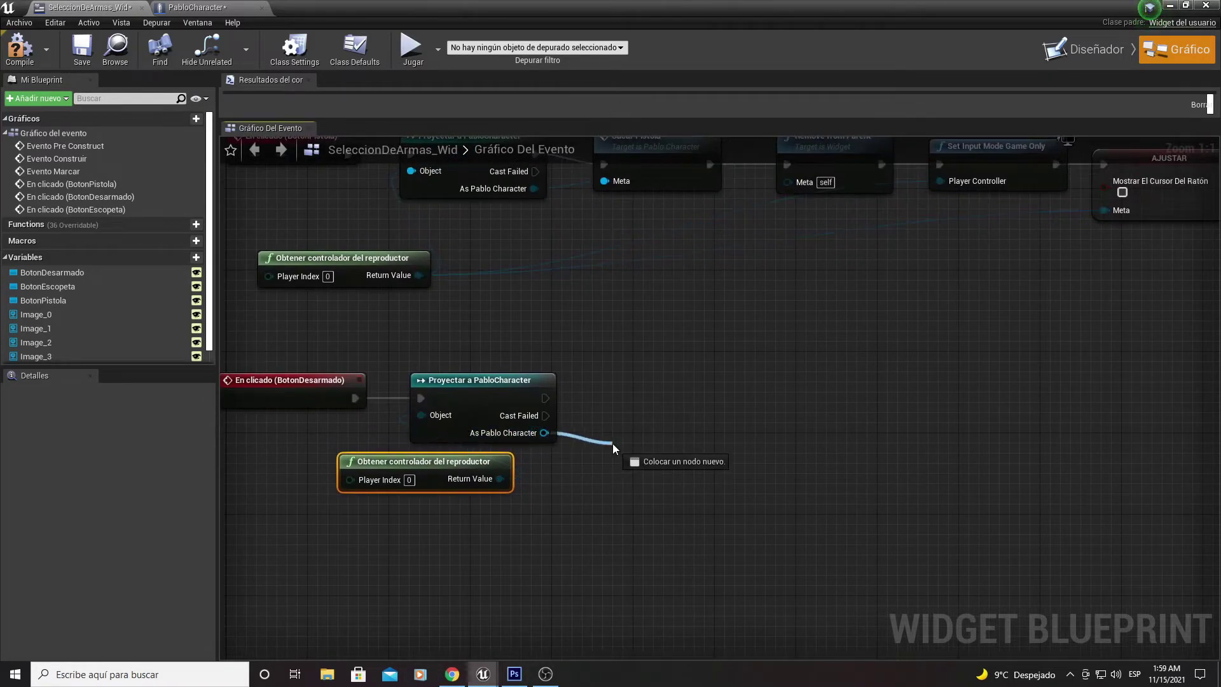
text(desar)
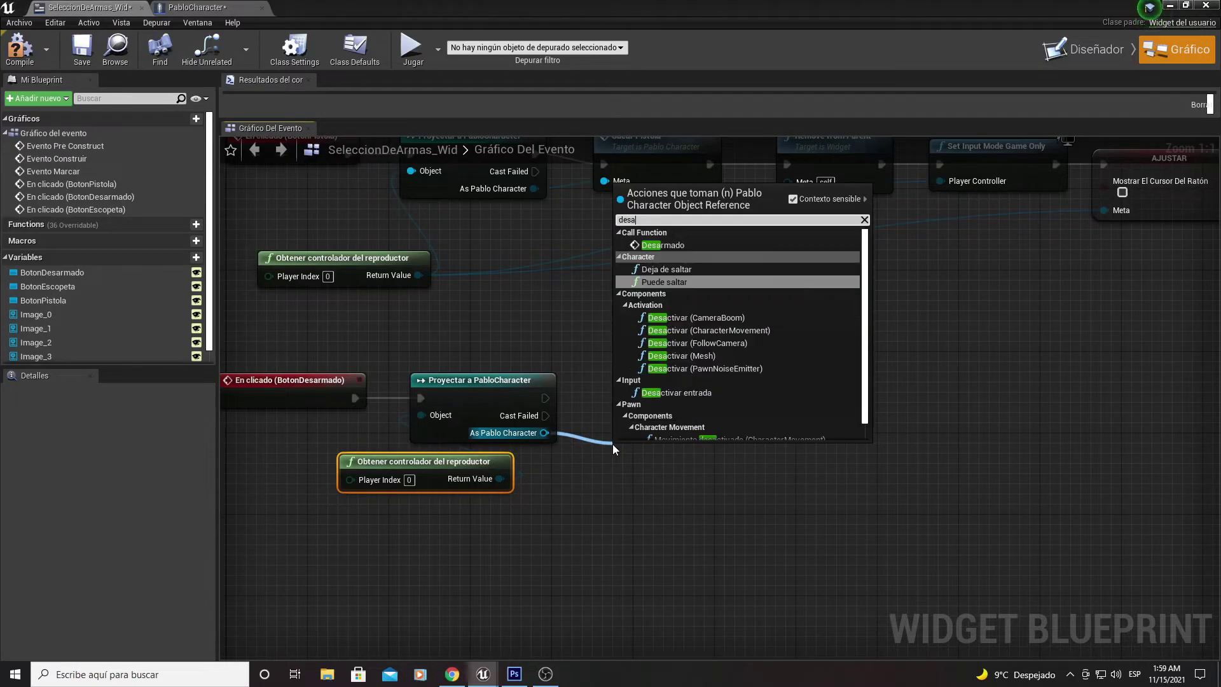
key(Return)
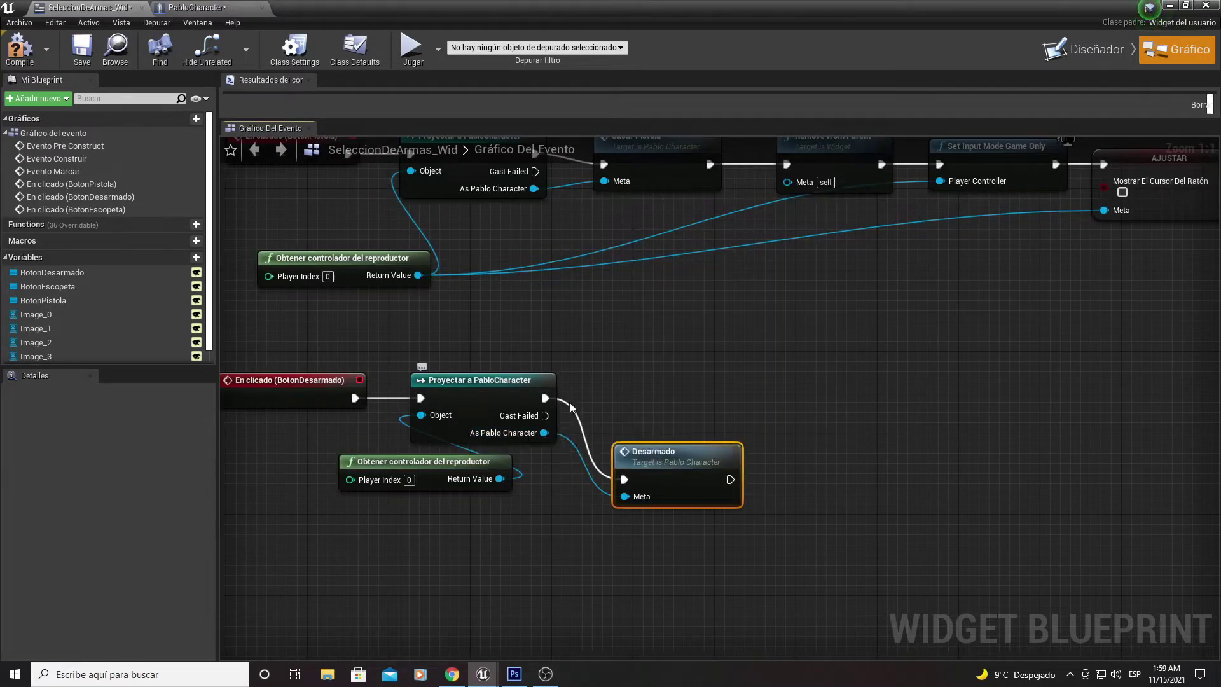
drag(668, 458, 630, 387)
- Chain pasted Remove from Parent, Set Input Mode Game Only and AJUSTAR after Desarmado, wire the controller, and compile
right_drag(864, 378, 750, 471)
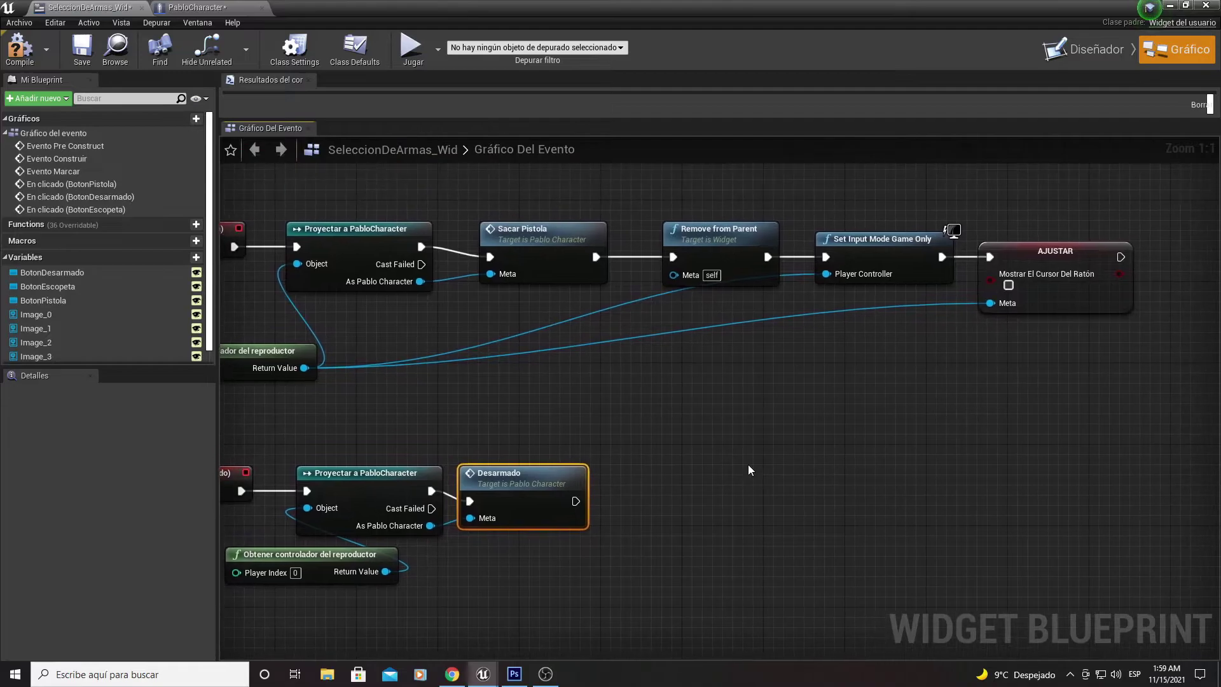
drag(1177, 364, 723, 206)
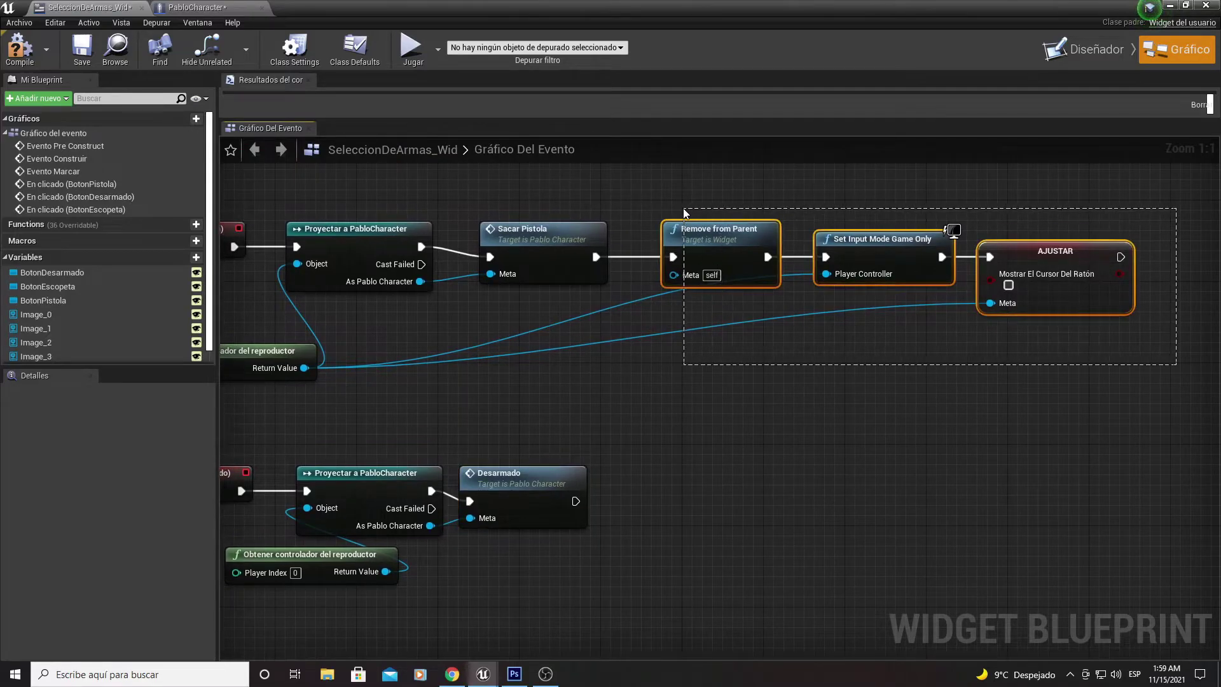
right_drag(700, 411, 714, 318)
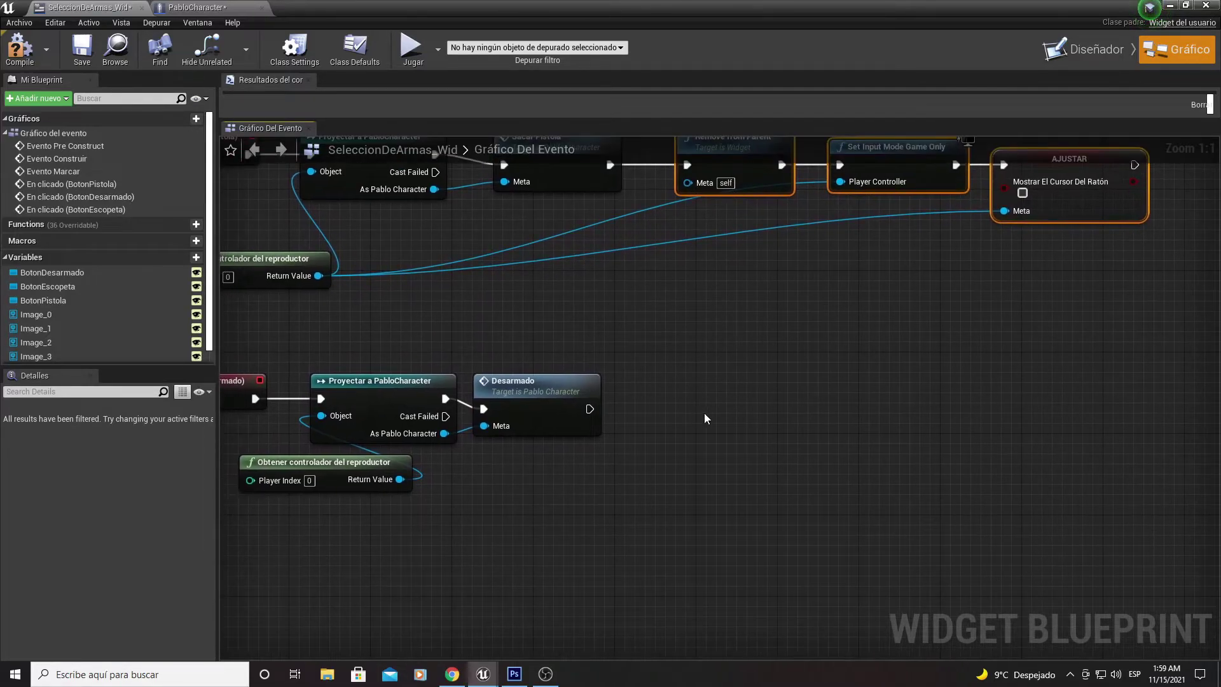
key(ctrl+v)
drag(609, 430, 690, 399)
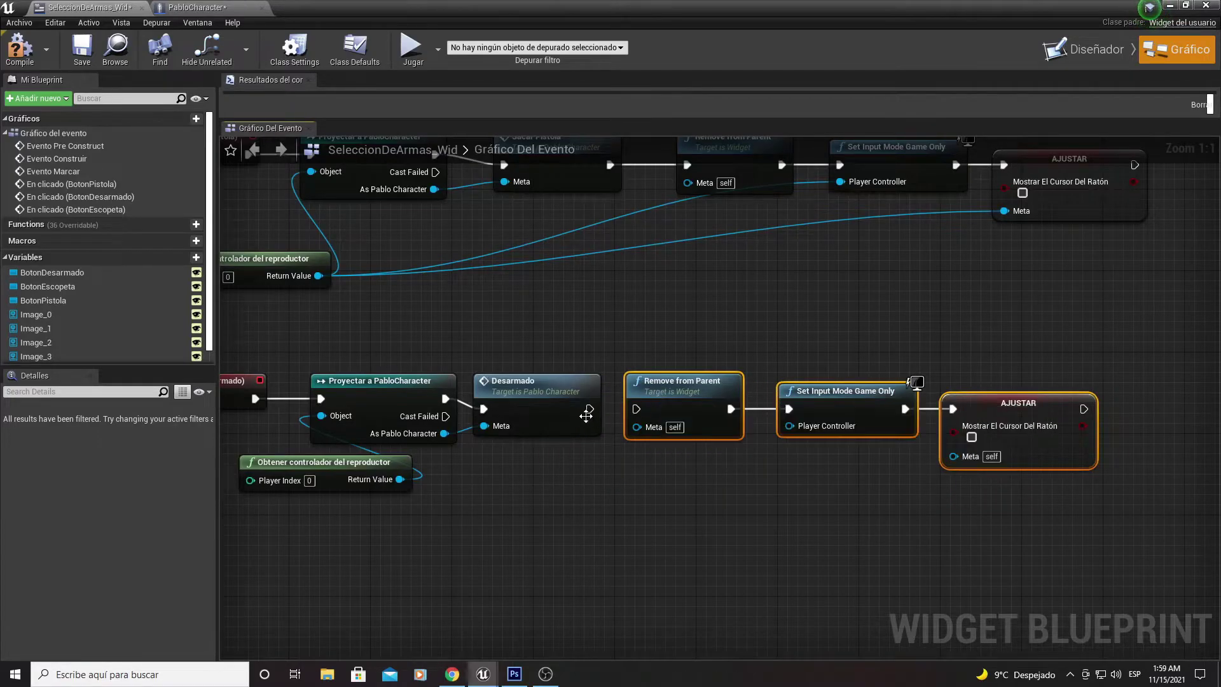
drag(637, 426, 399, 478)
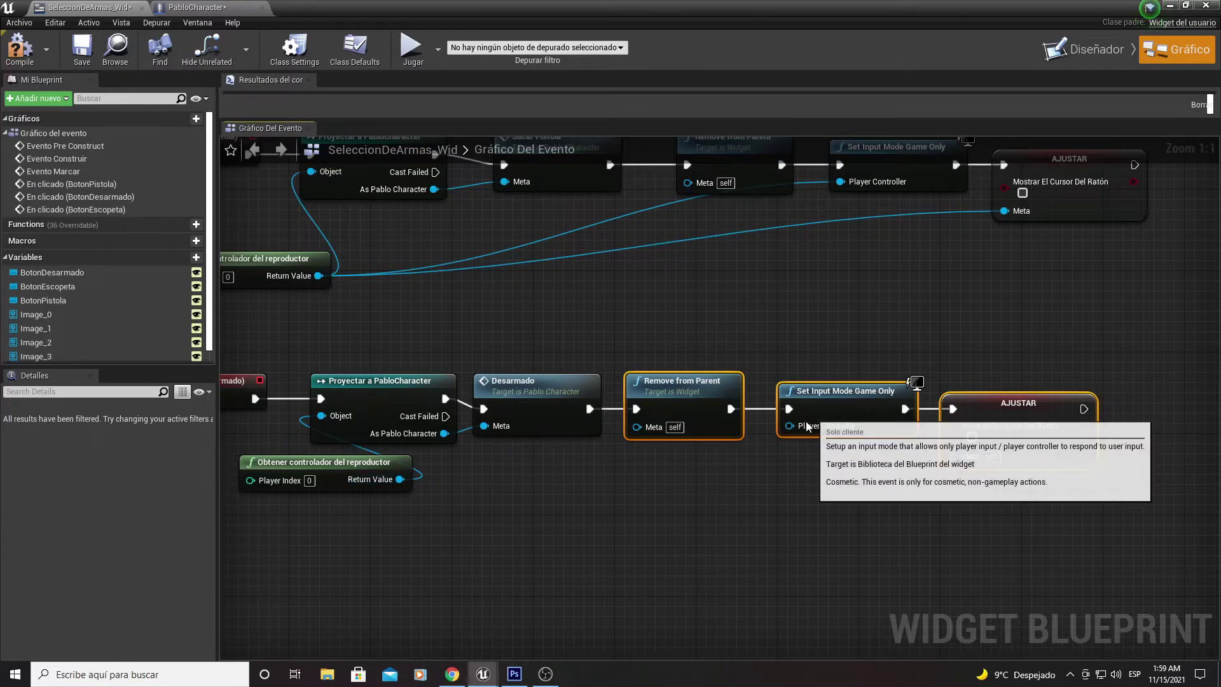
mouse_move(789, 425)
mouse_down()
mouse_move(360, 492)
mouse_move(830, 413)
mouse_move(812, 429)
mouse_up()
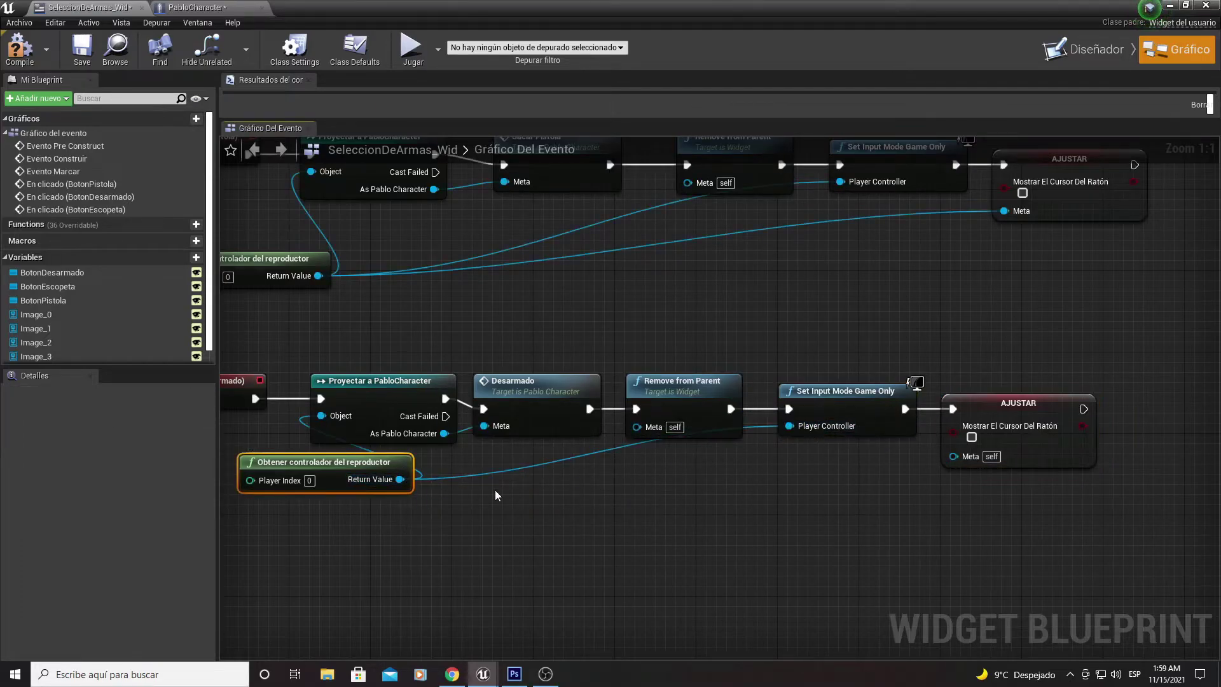
drag(399, 480, 953, 456)
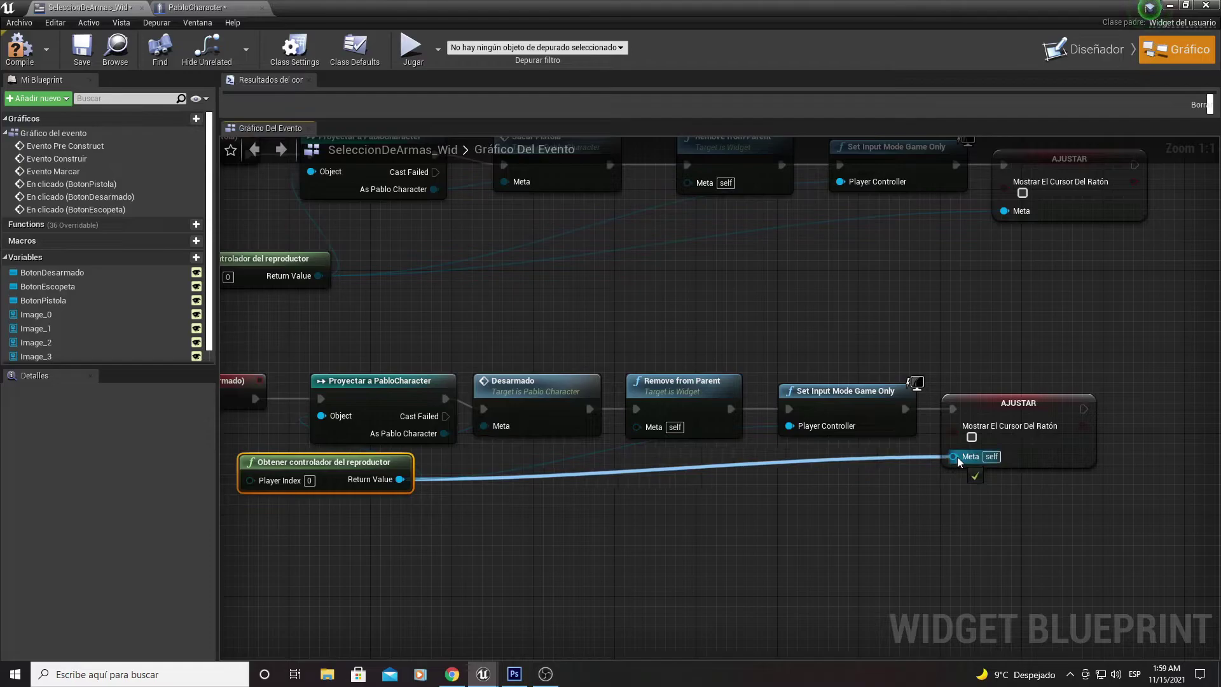
right_drag(960, 355, 875, 394)
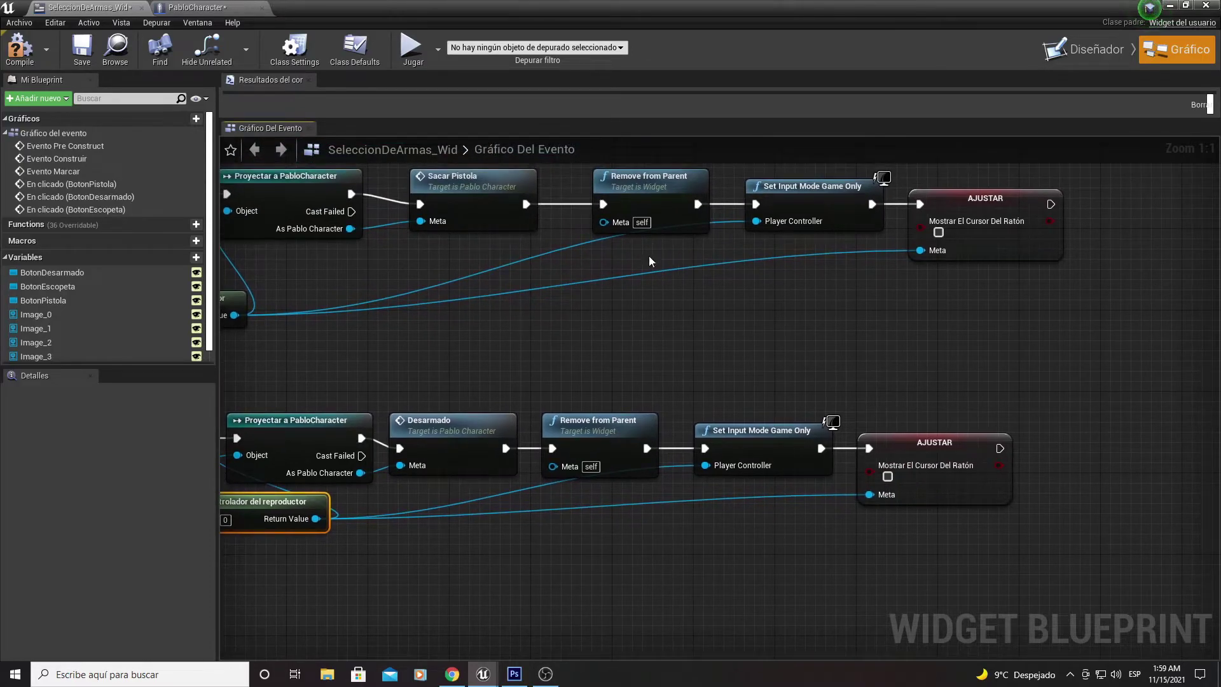
click(9, 55)
- Play the level, bring up the fist/pistol/shotgun weapon wheel with Tab, then stop with Esc
click(1171, 5)
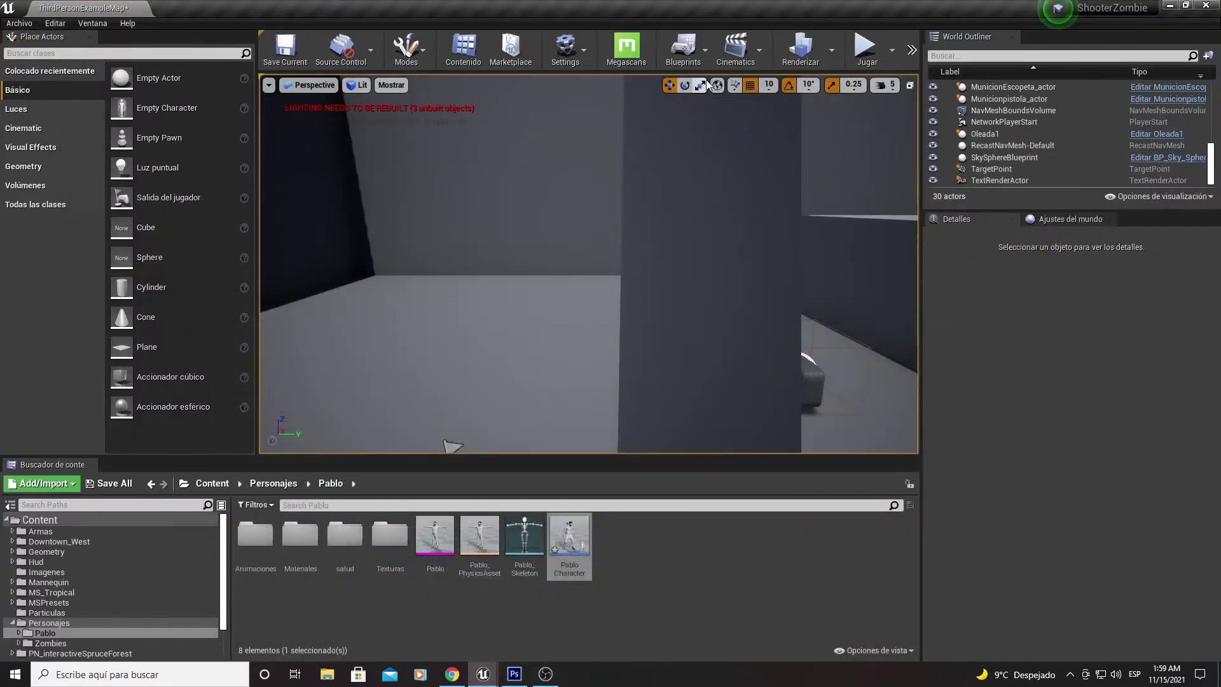
click(864, 50)
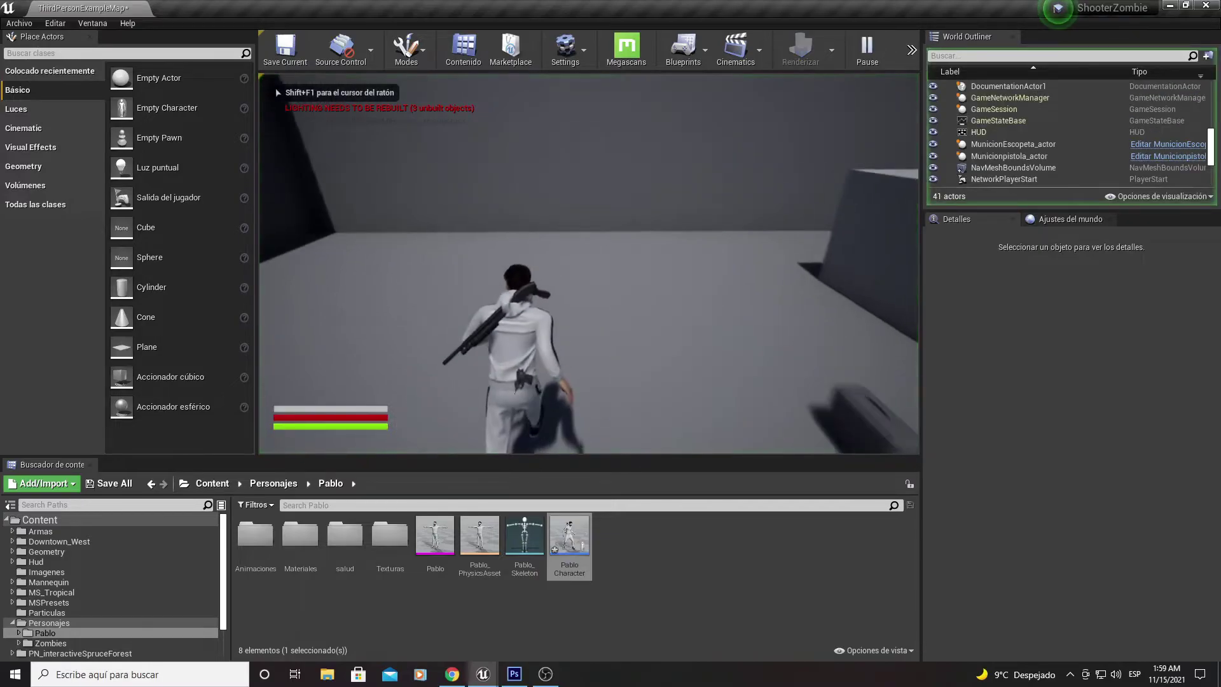
key(Tab)
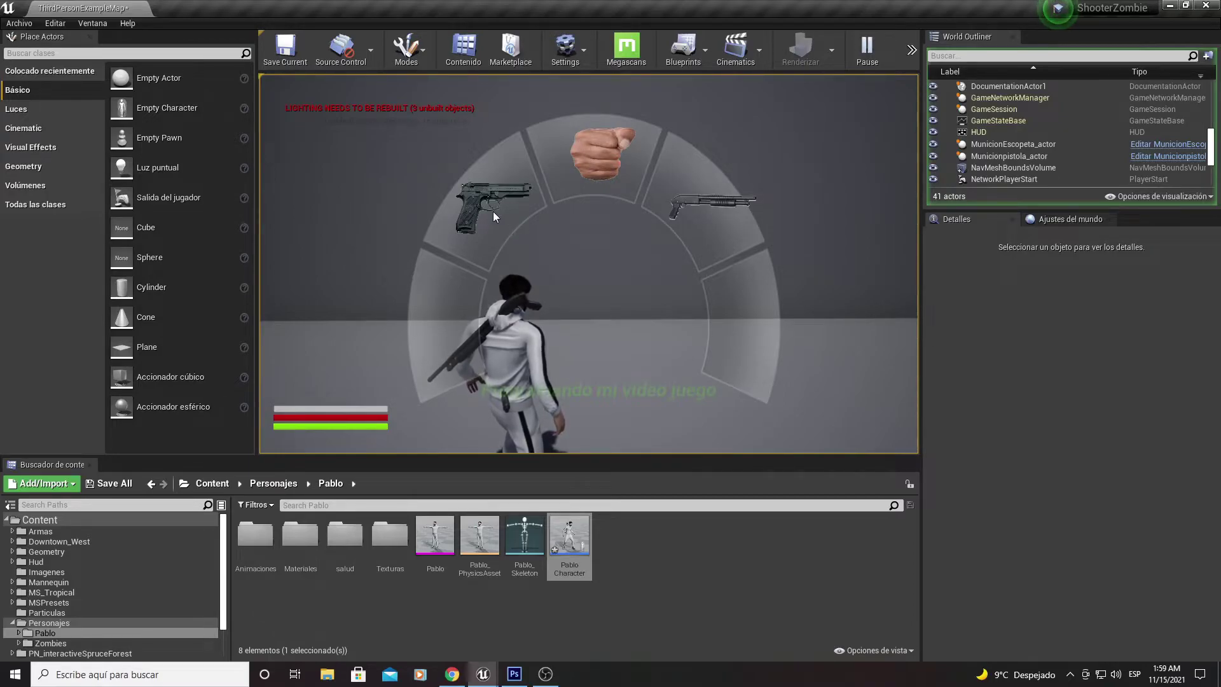
key(Escape)
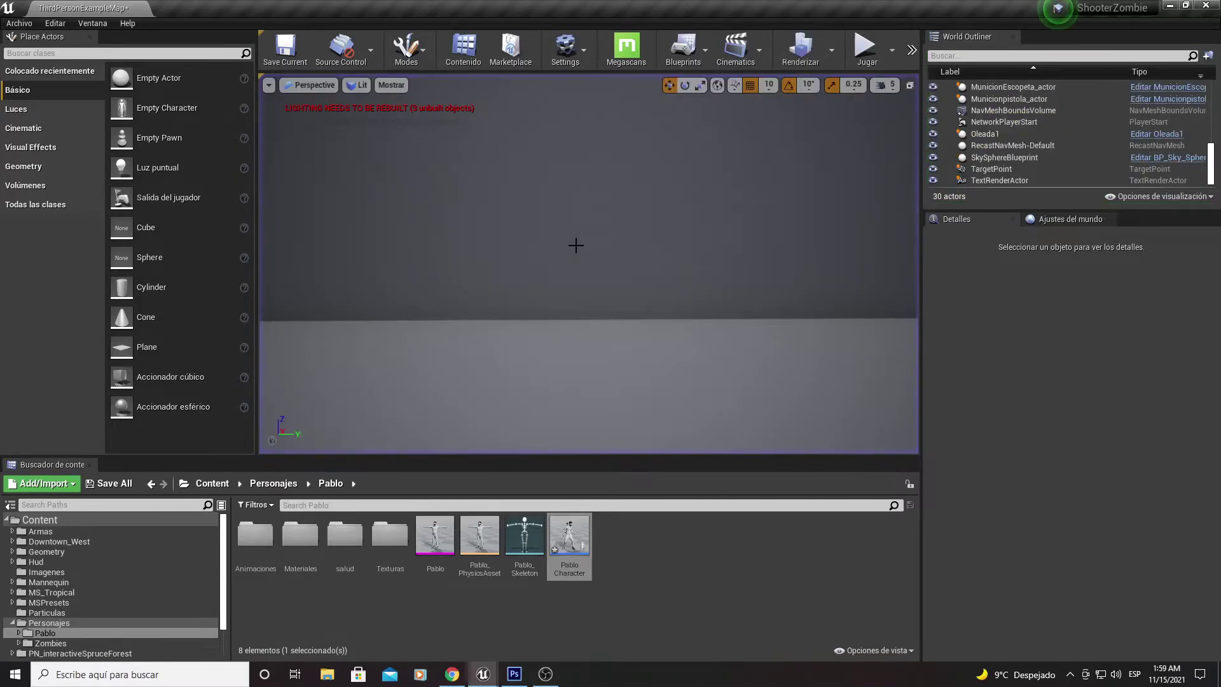
scroll(589, 233, up, 2)
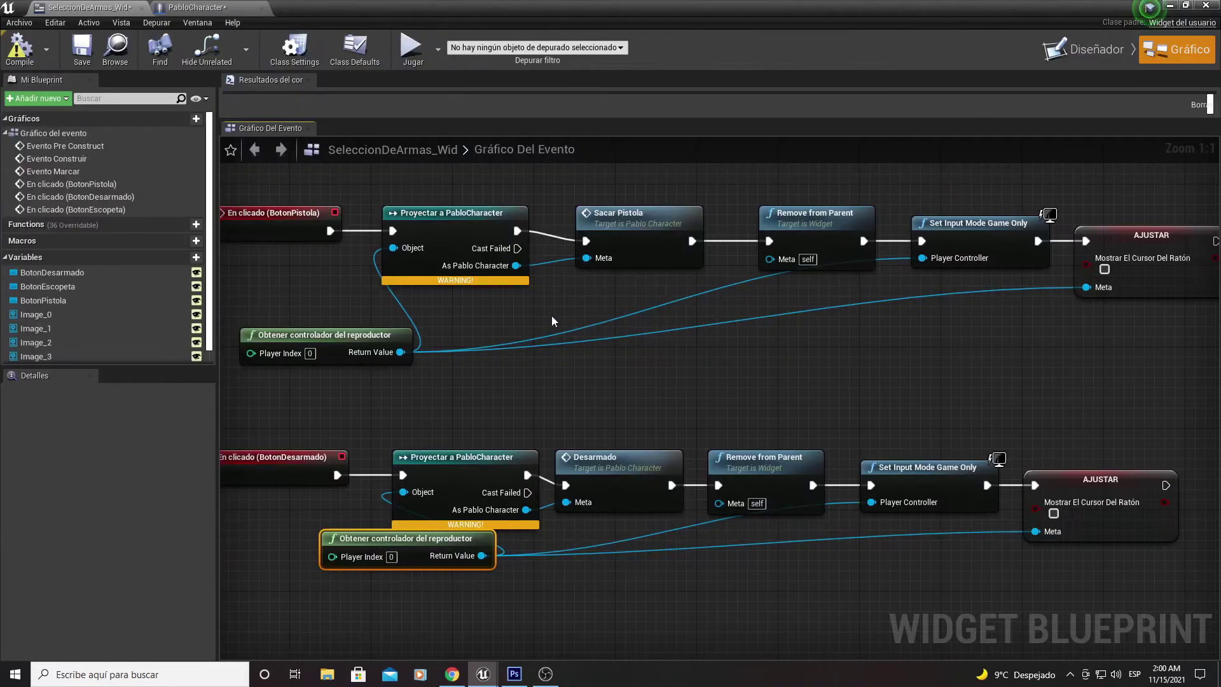
- Break the controller link on the BotonPistola cast and feed its Object from Obtener carácter del reproductor
mouse_move(490, 342)
right_down()
mouse_move(667, 324)
mouse_move(627, 426)
right_up()
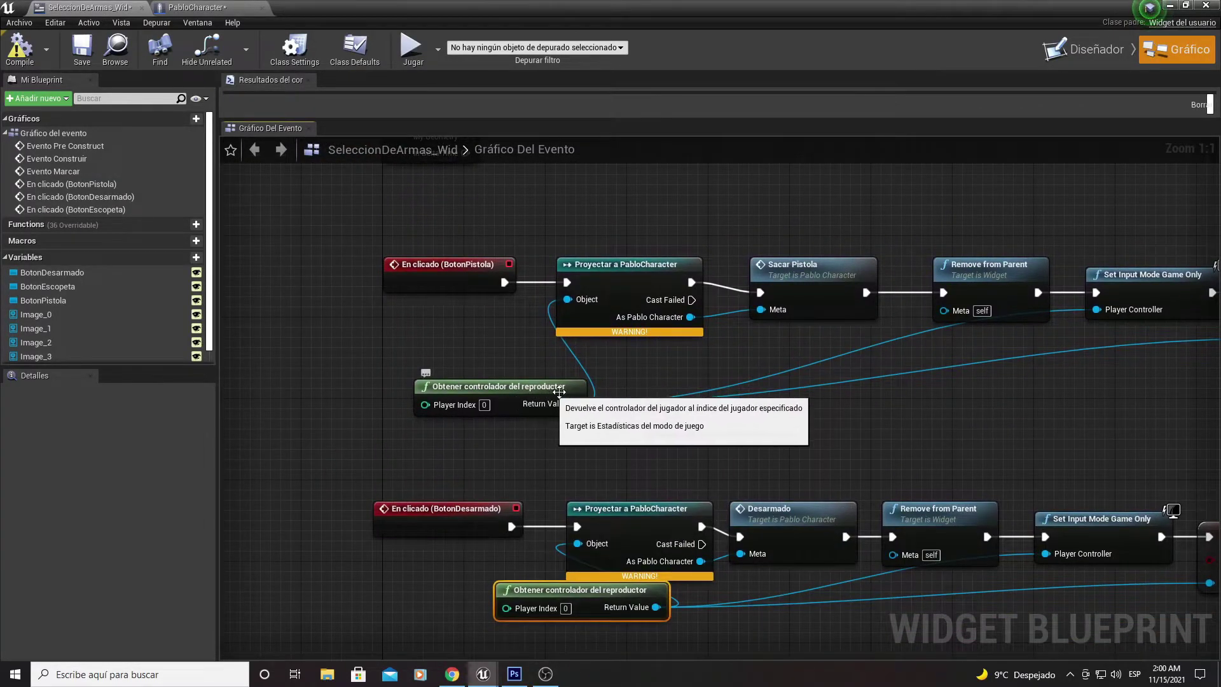
alt+click(571, 300)
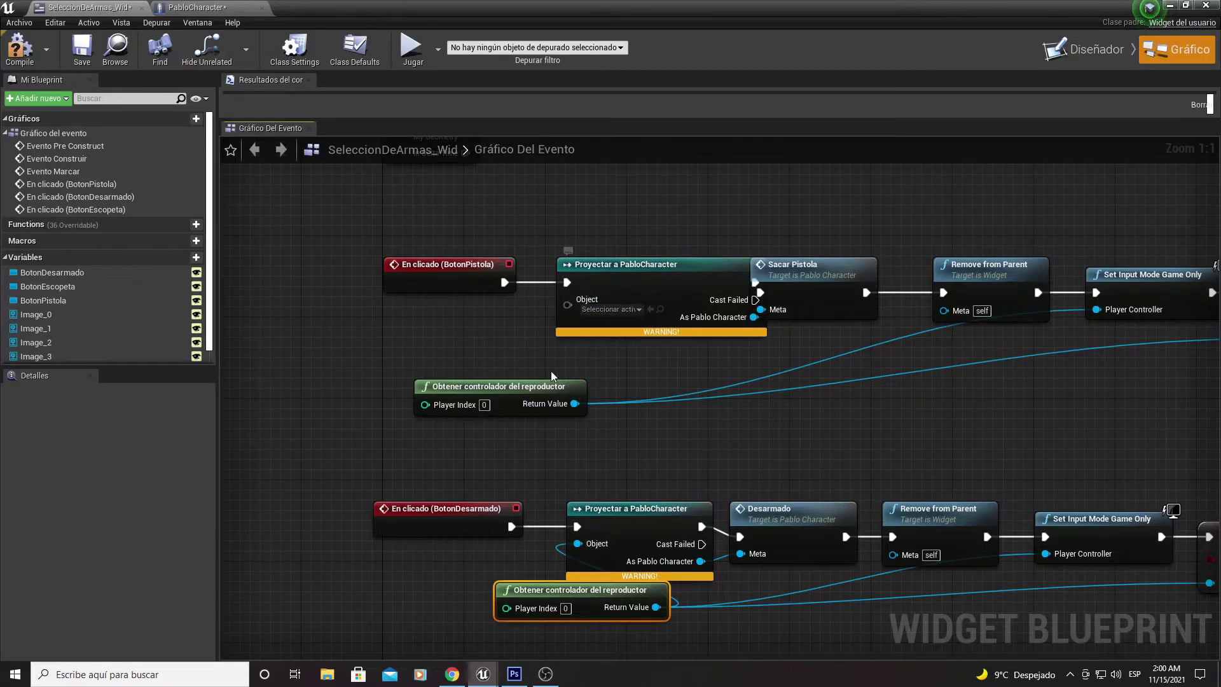
drag(496, 414, 825, 394)
right_drag(390, 344, 420, 349)
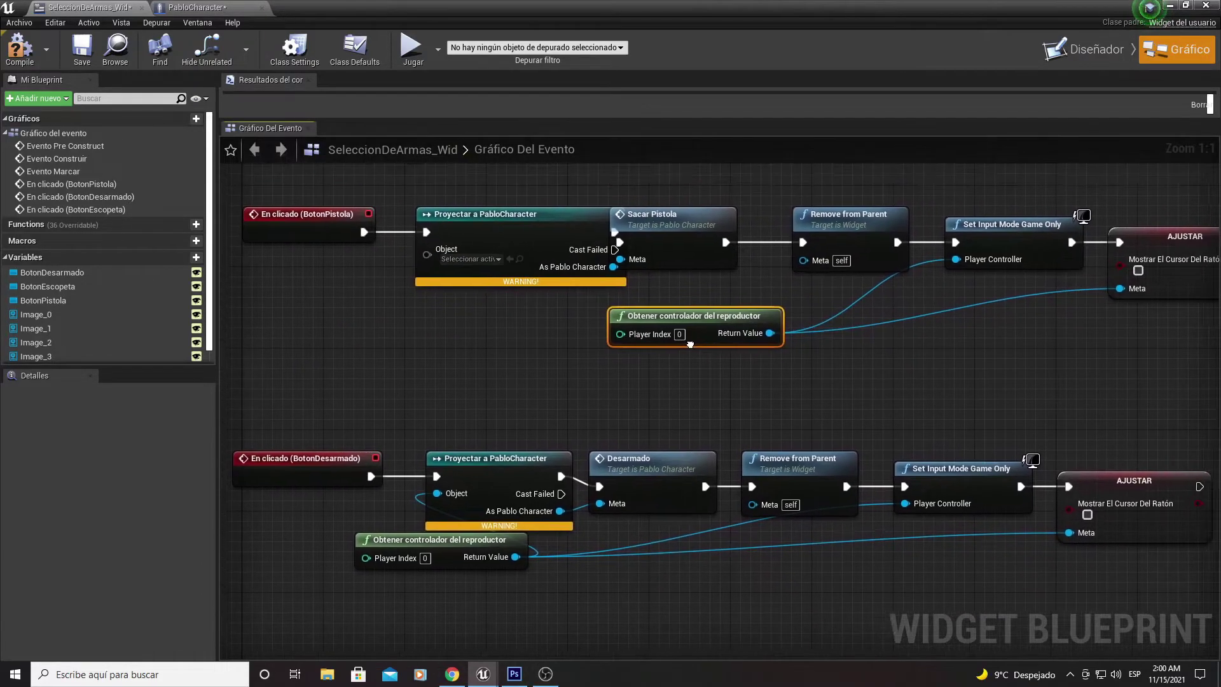
drag(655, 266, 594, 266)
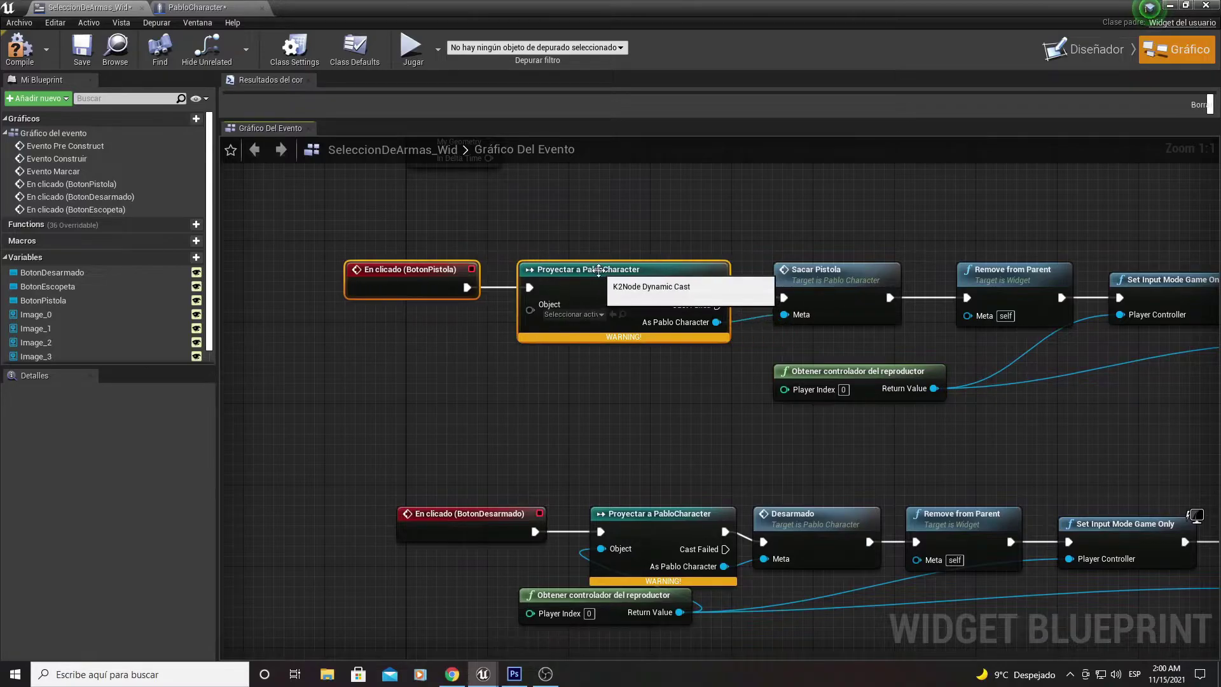
right_drag(660, 349, 645, 327)
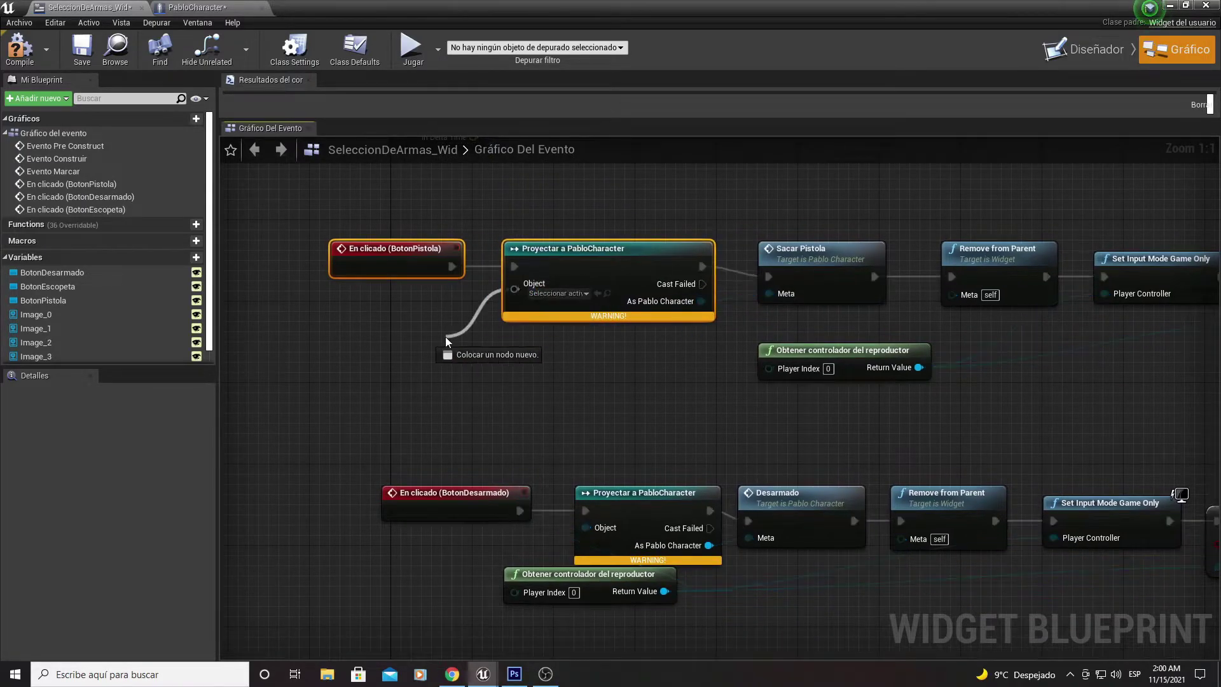
drag(521, 292, 442, 338)
text(obtener car)
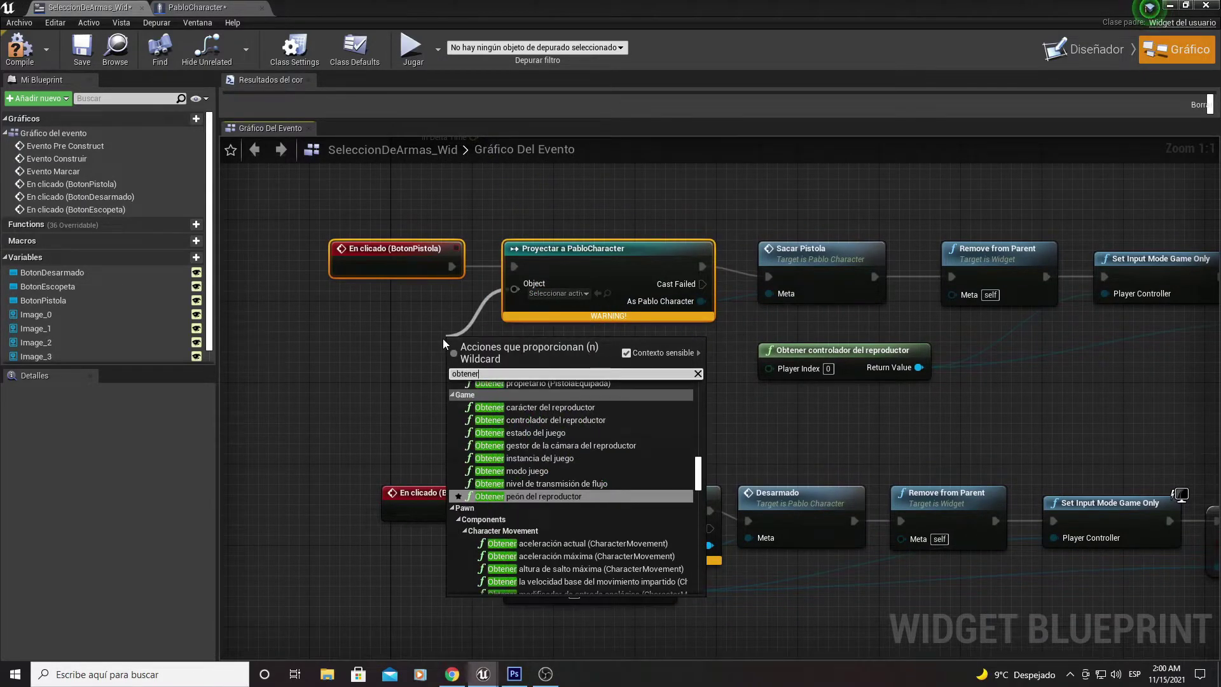
key(Return)
- Feed the BotonDesarmado cast's Object from Obtener carácter del reproductor instead of the controller
right_drag(443, 339, 342, 159)
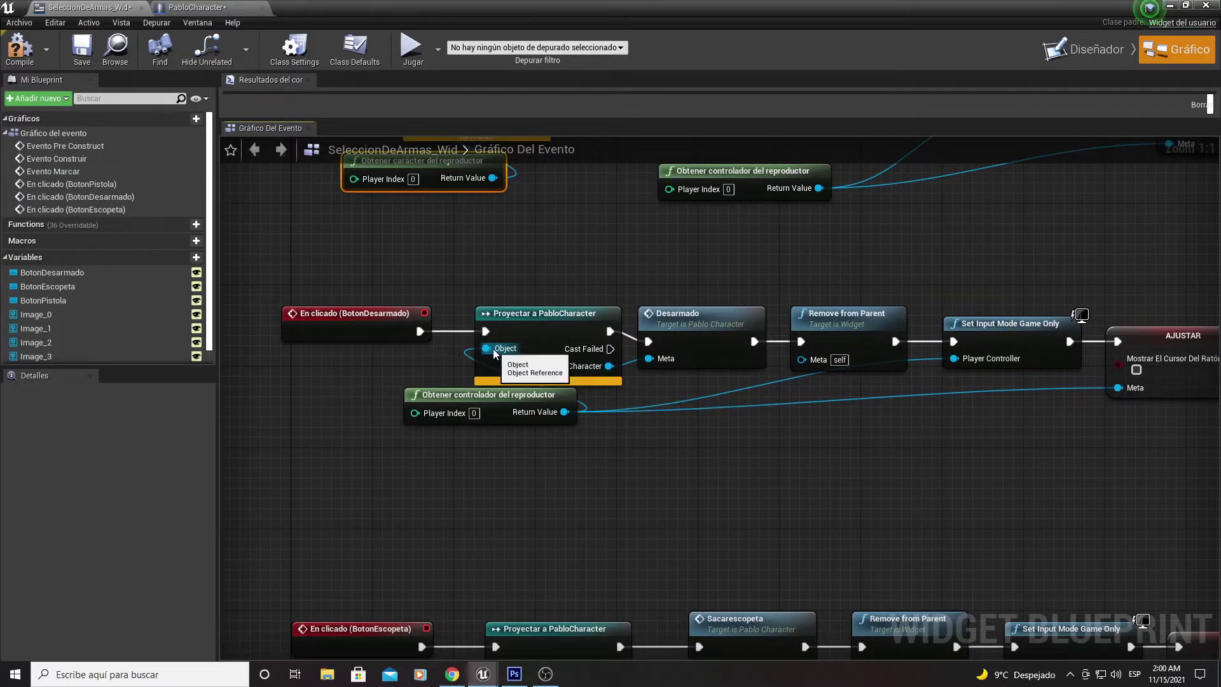
alt+click(487, 349)
drag(503, 395, 737, 426)
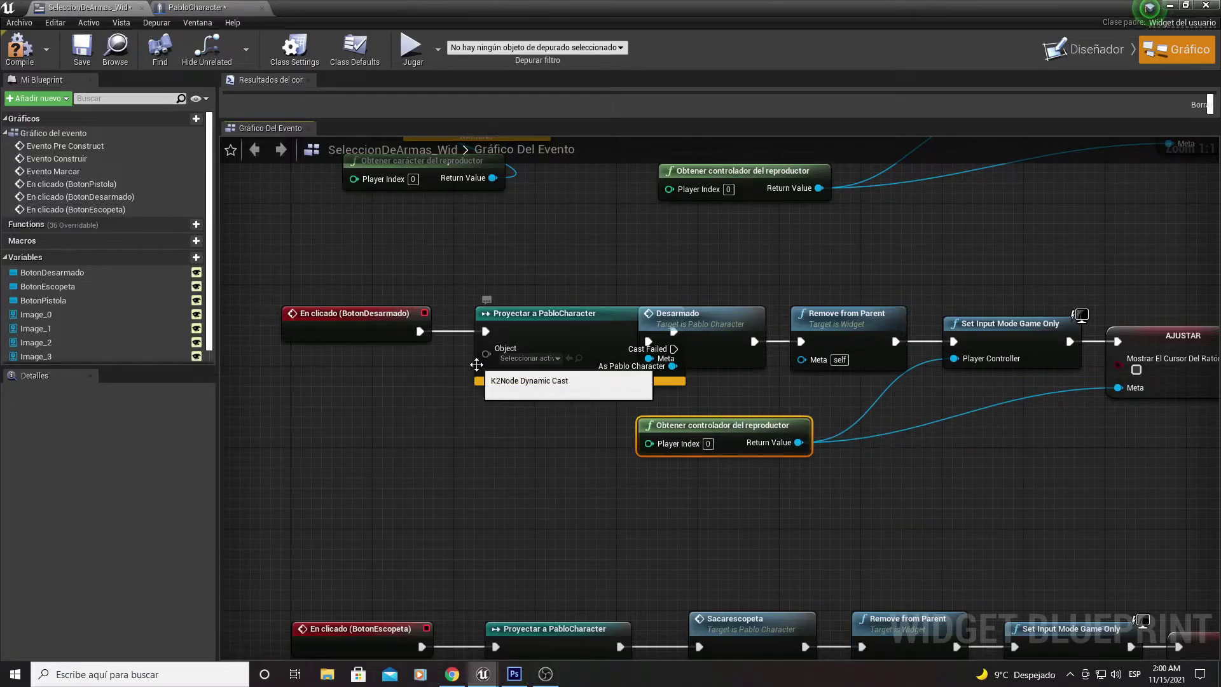
drag(486, 353, 388, 414)
text(obt)
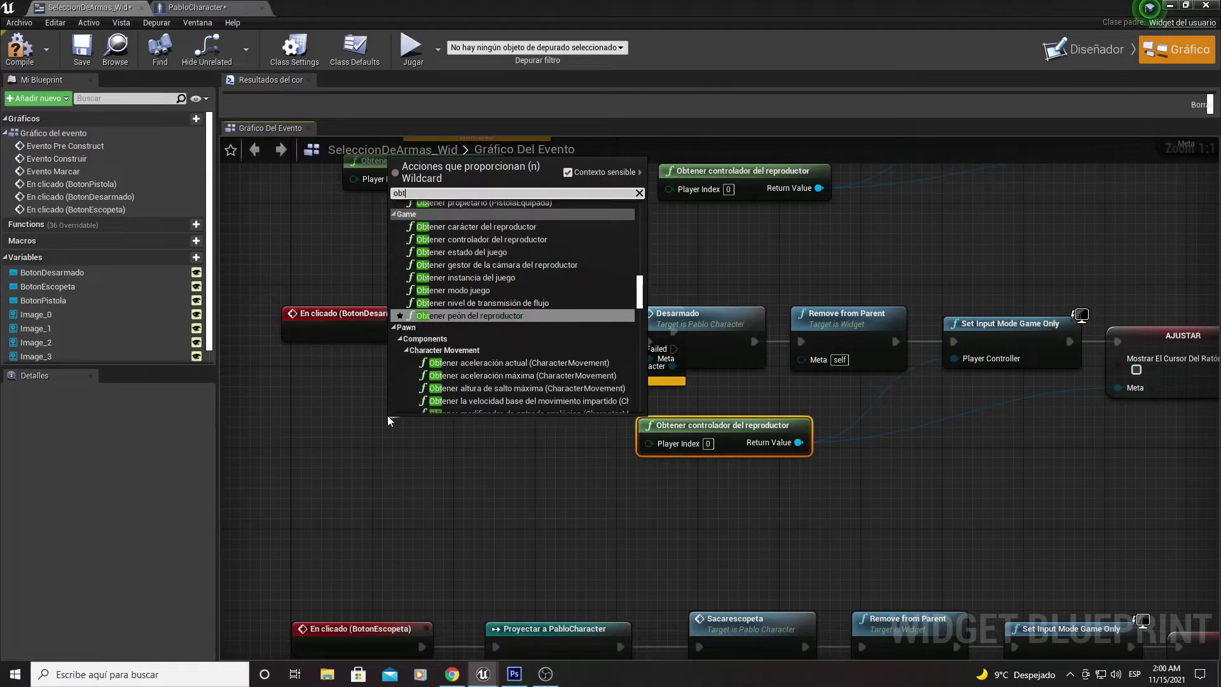
text(ener car)
key(Return)
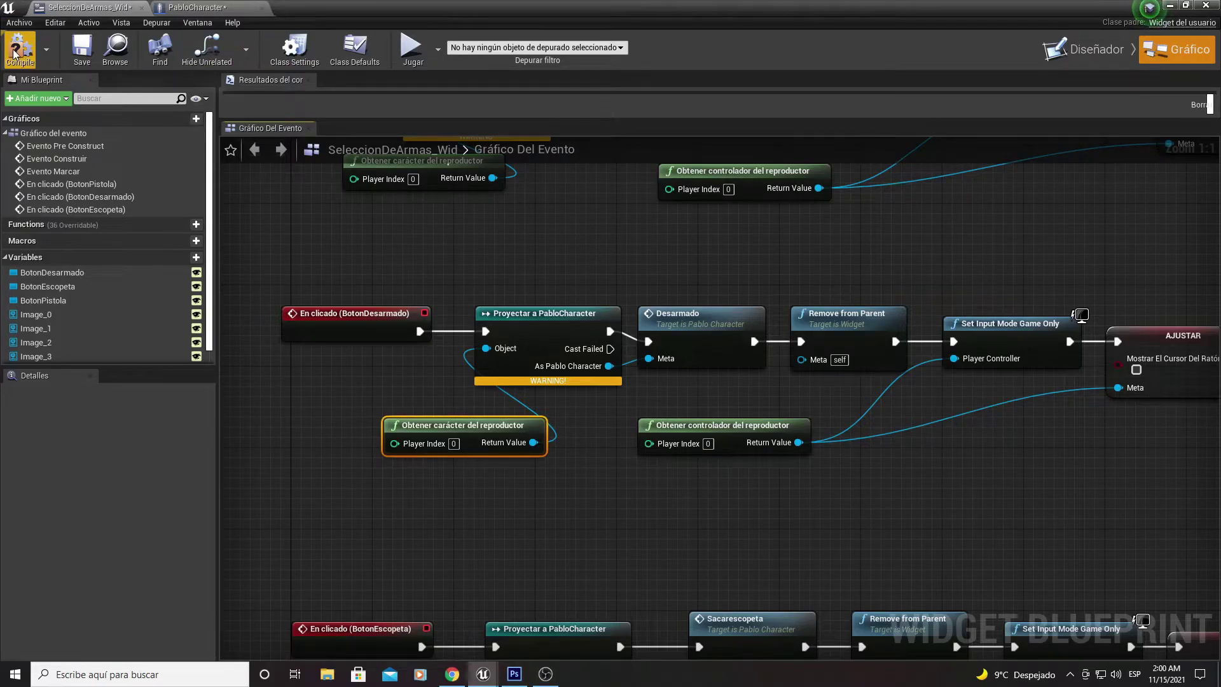
scroll(569, 276, down, 3)
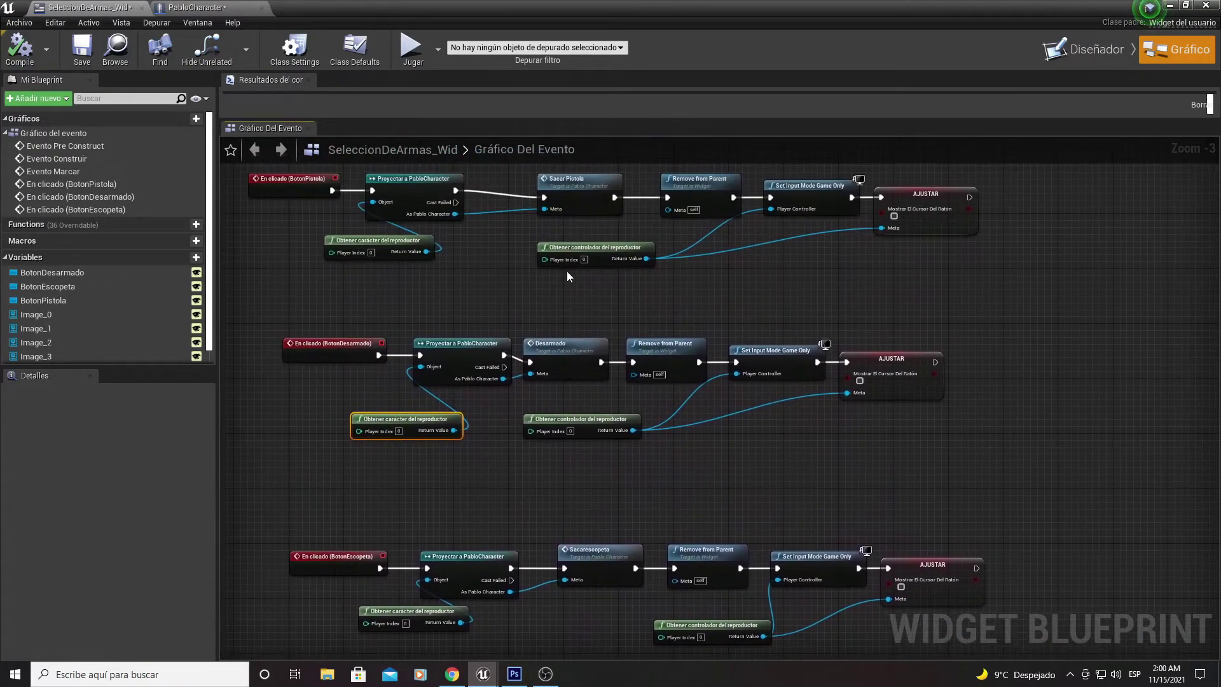
scroll(434, 376, up, 3)
scroll(490, 534, up, 2)
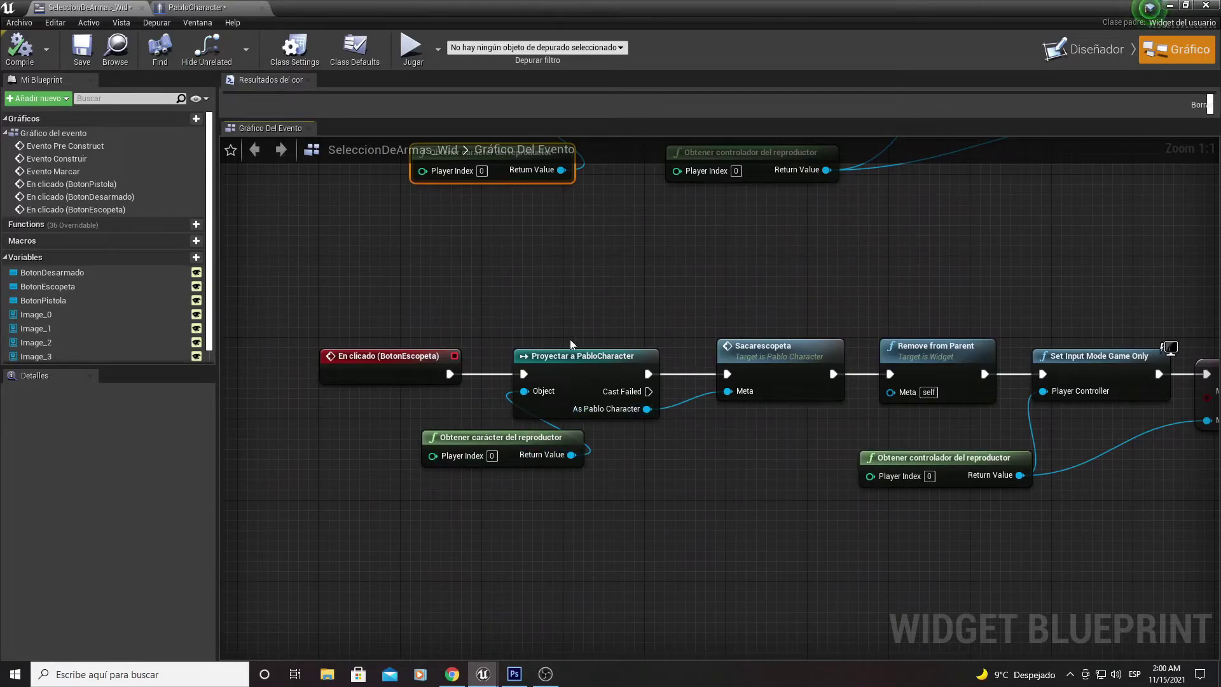
click(1174, 5)
- Start playing and use the Tab wheel to equip the pistol, then the shotgun, then the pistol
click(881, 56)
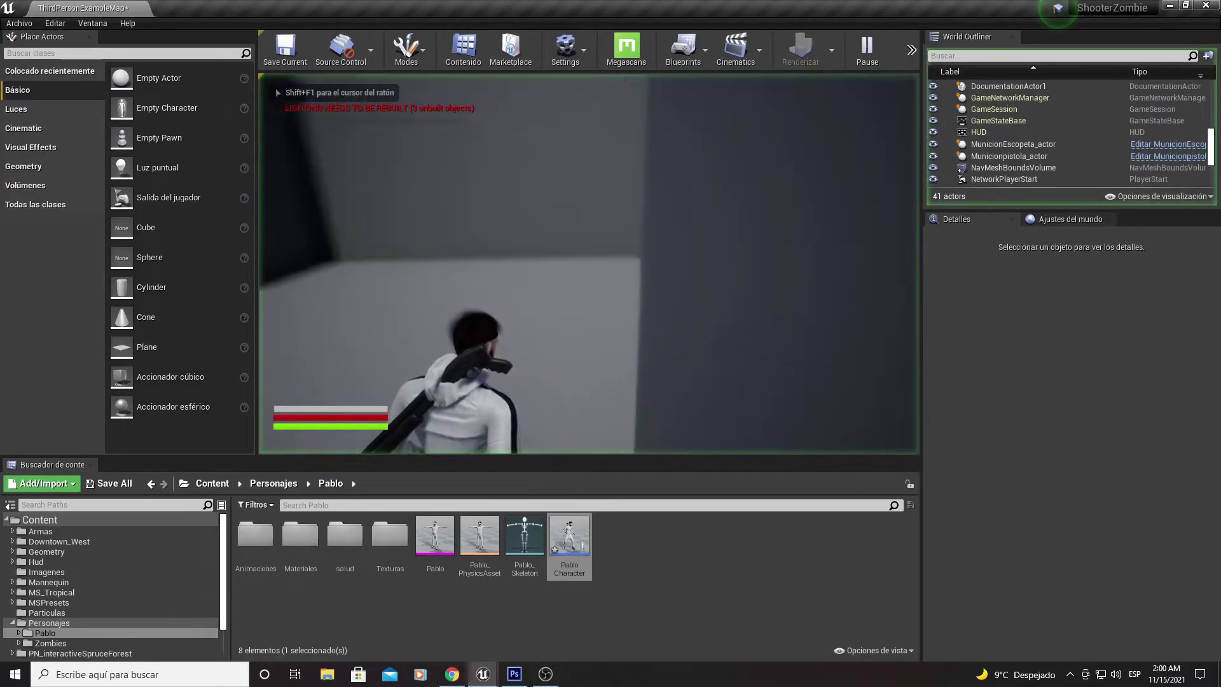
key(Tab)
click(474, 209)
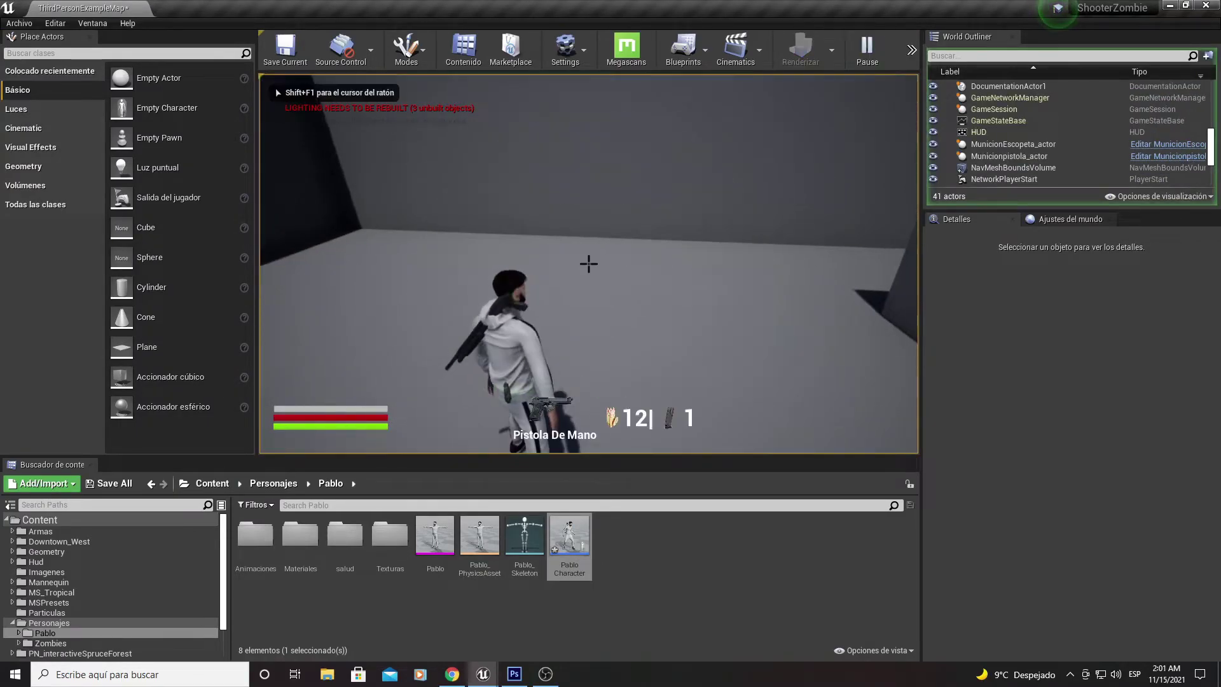
key(Tab)
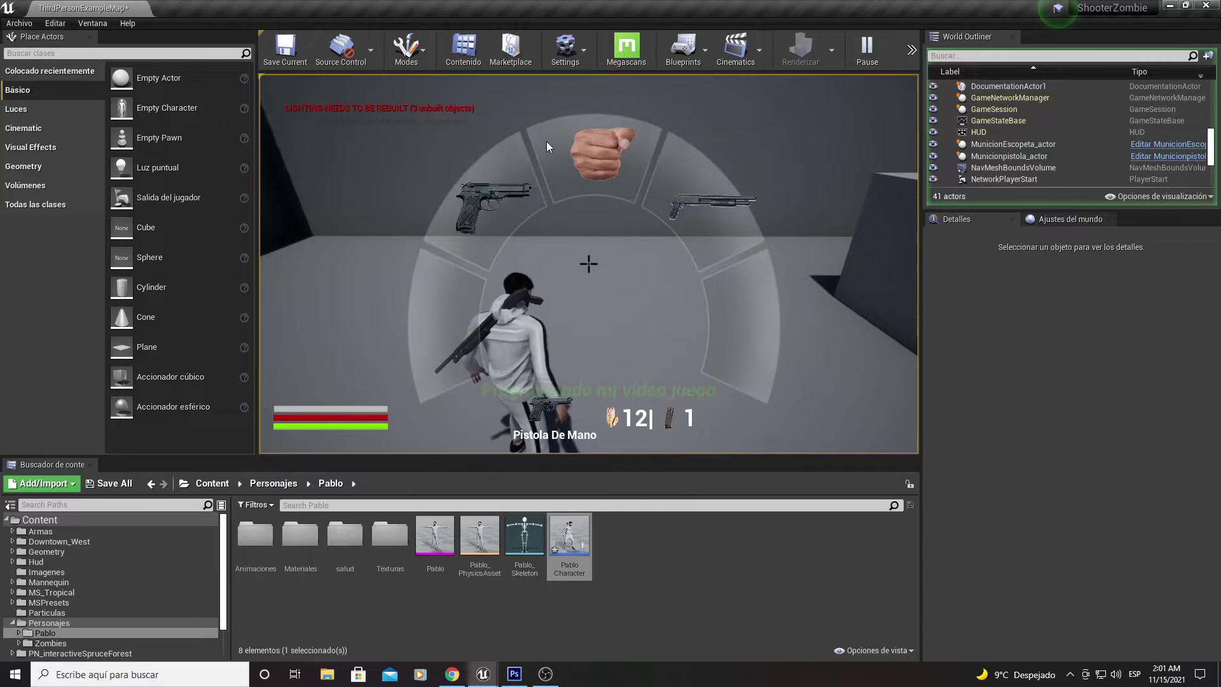
key(Tab)
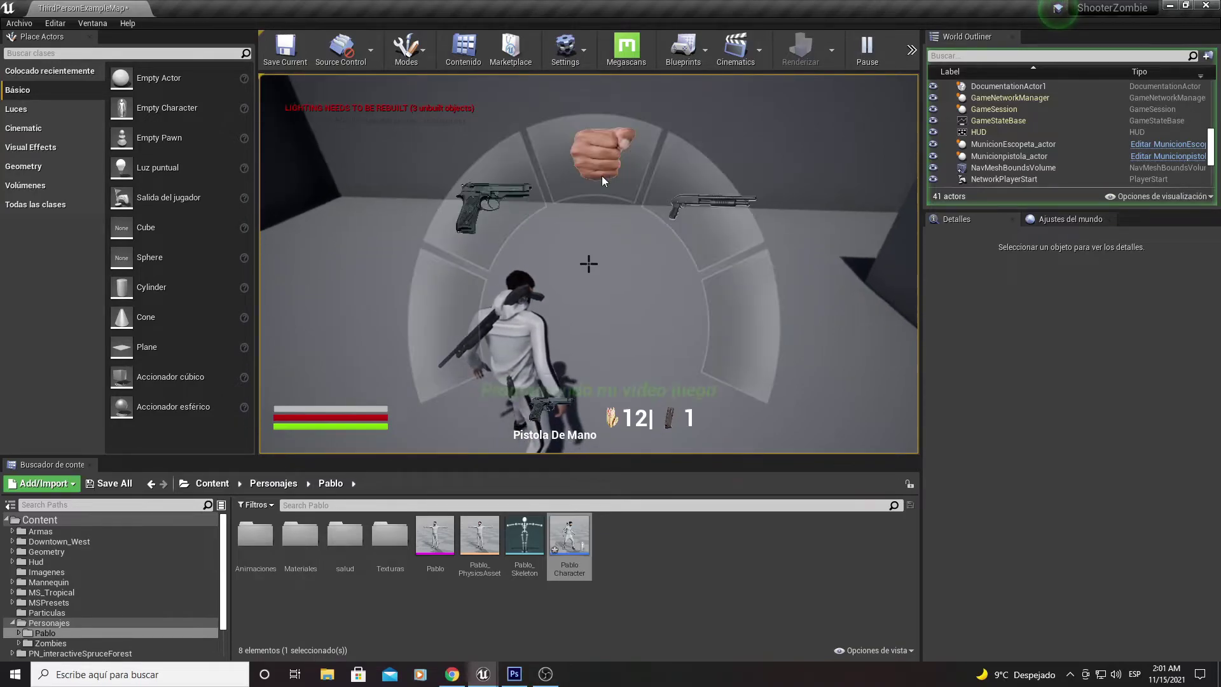
key(Tab)
key(Tab)
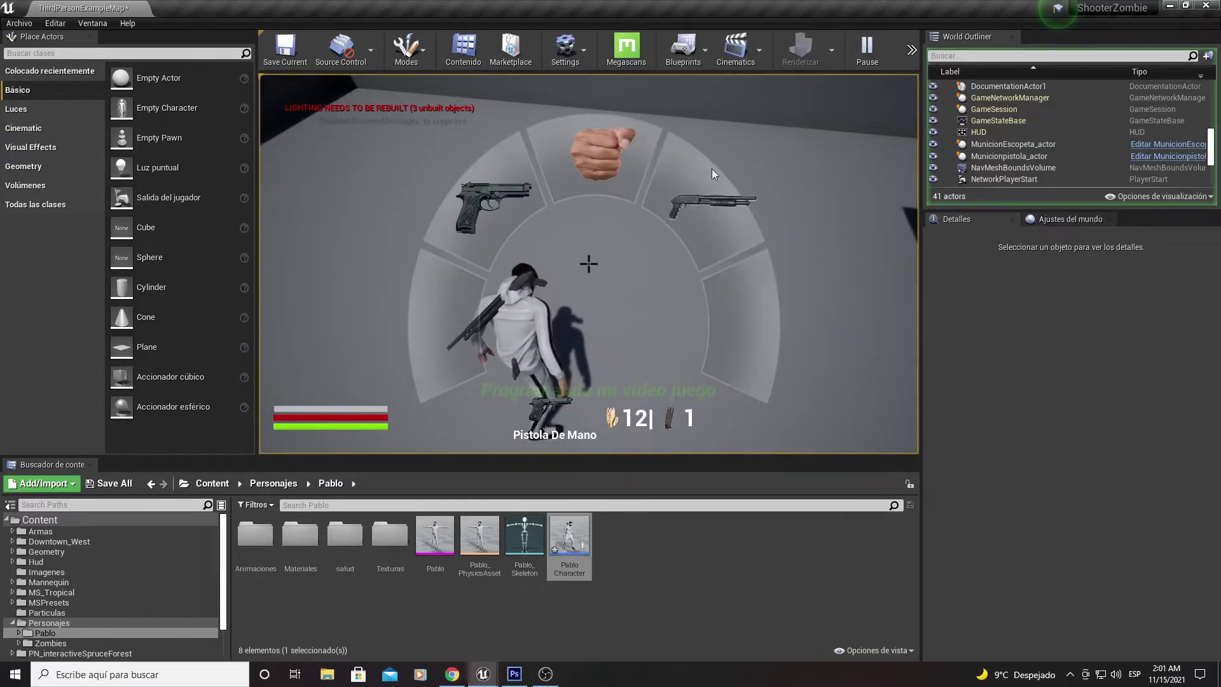
click(712, 169)
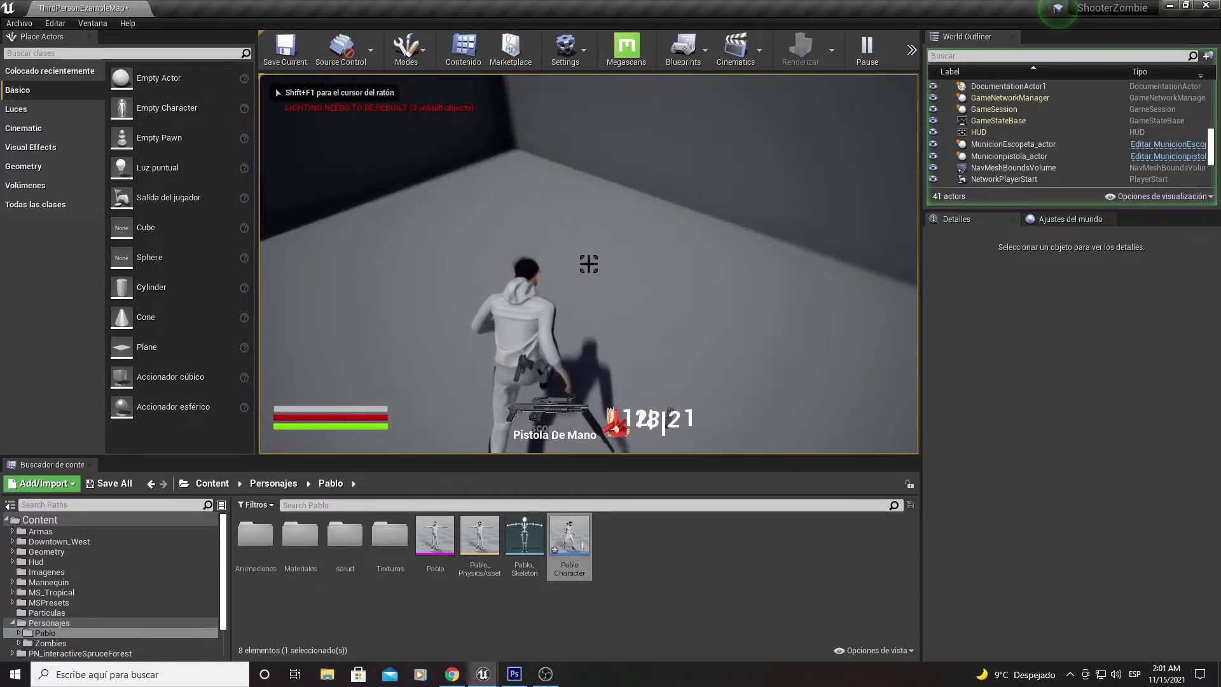
key(Tab)
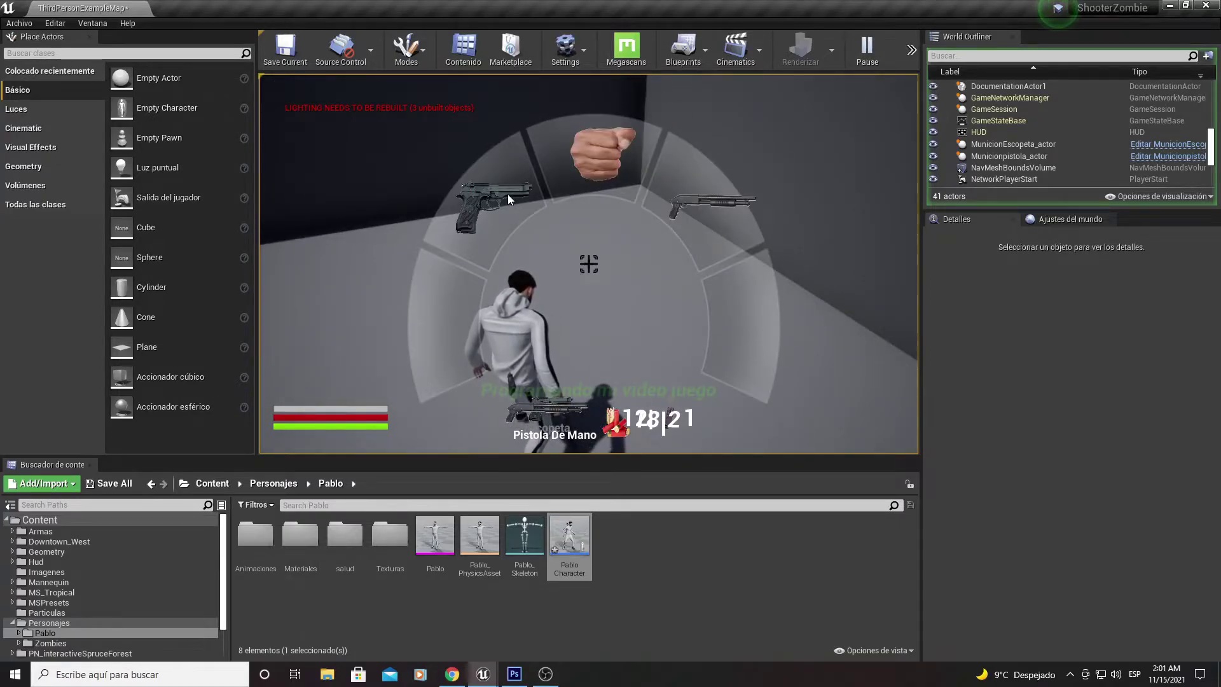
click(509, 194)
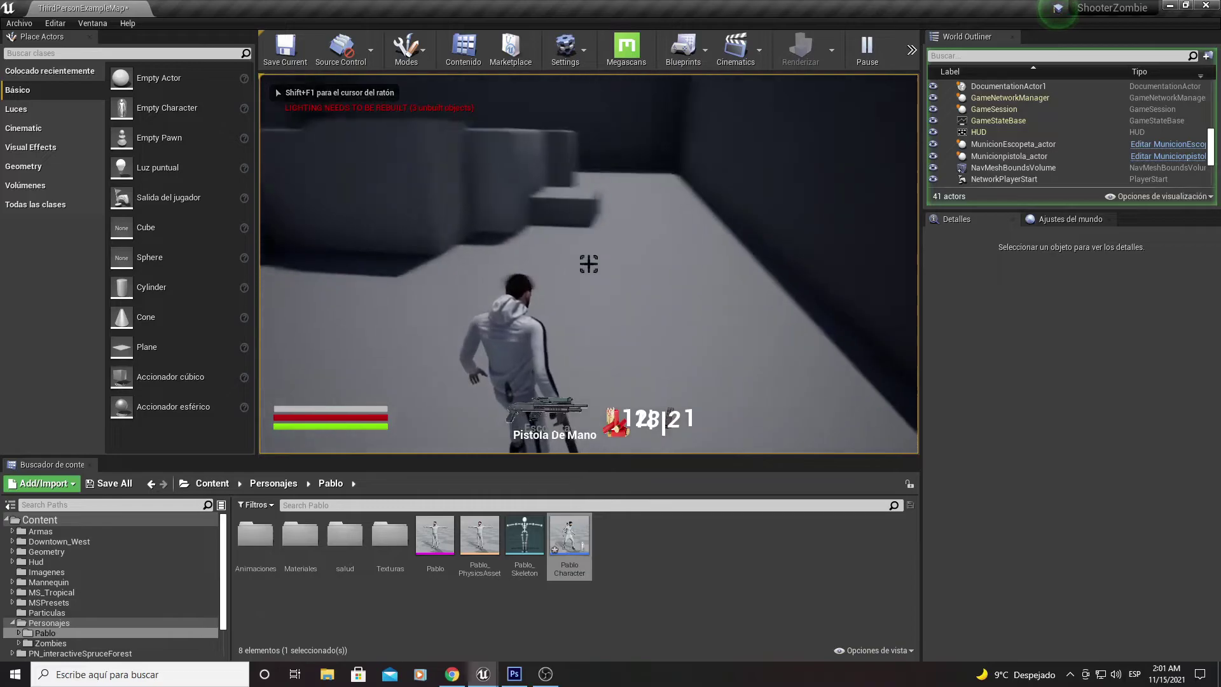
- Switch to the fist from the wheel, then repeatedly select the shotgun
key(Tab)
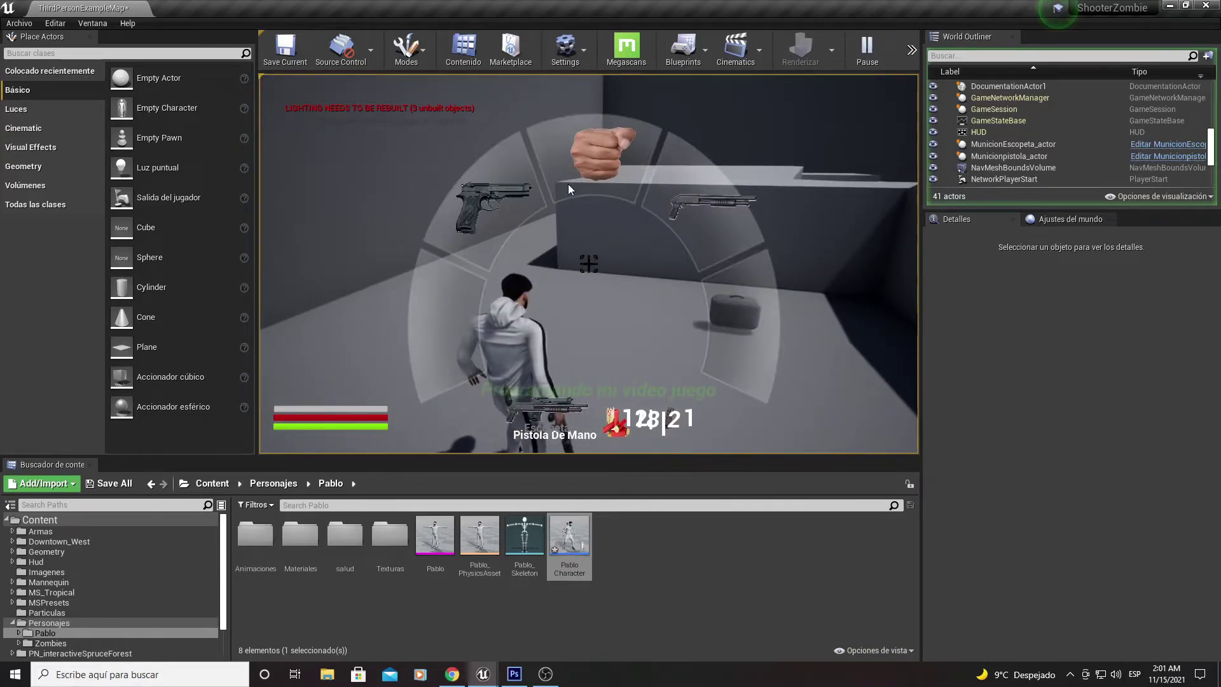
click(606, 148)
key(Tab)
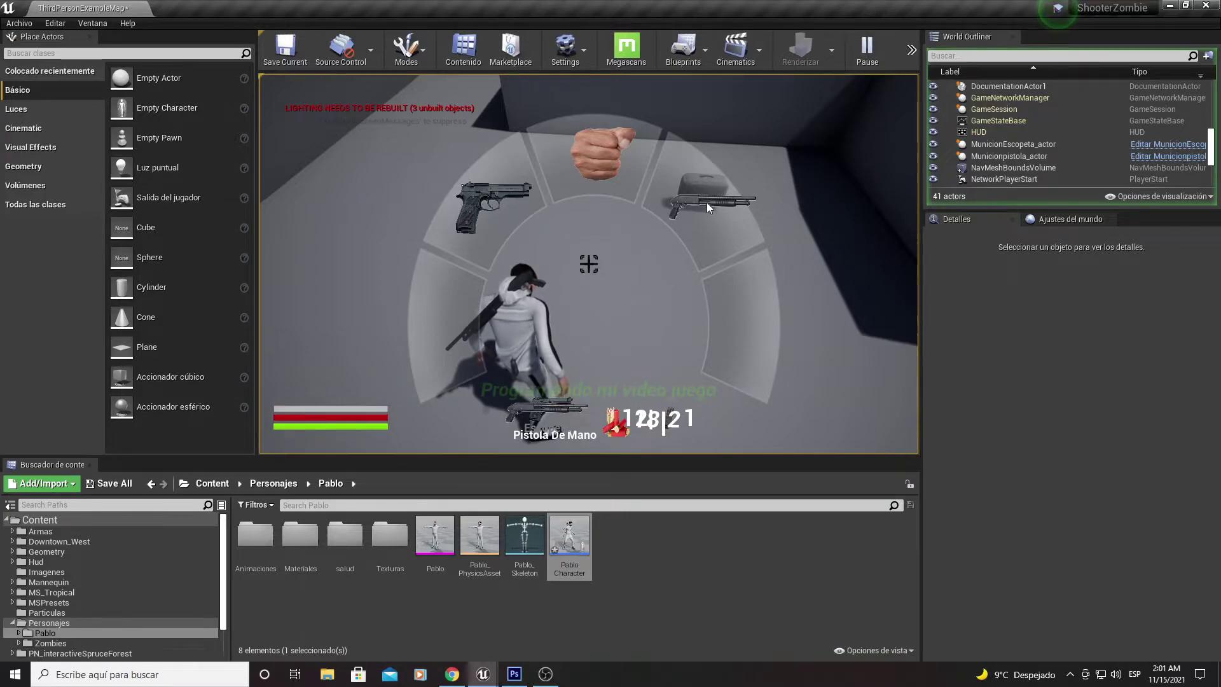
click(619, 196)
key(Tab)
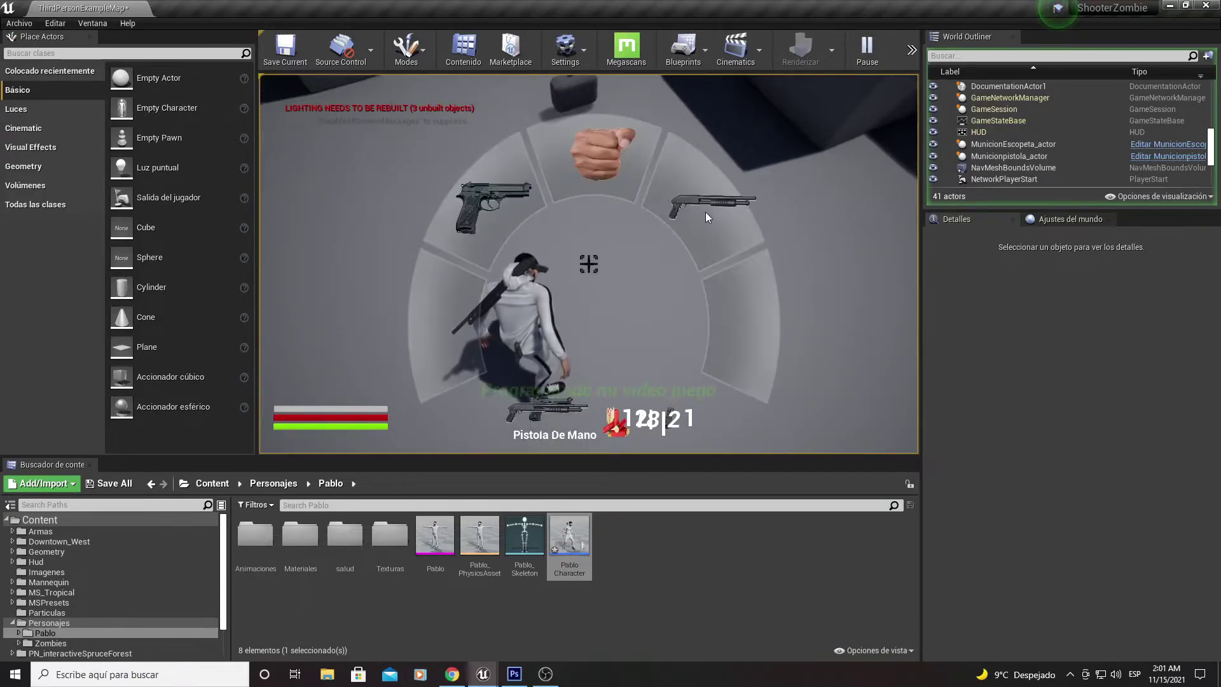
click(727, 204)
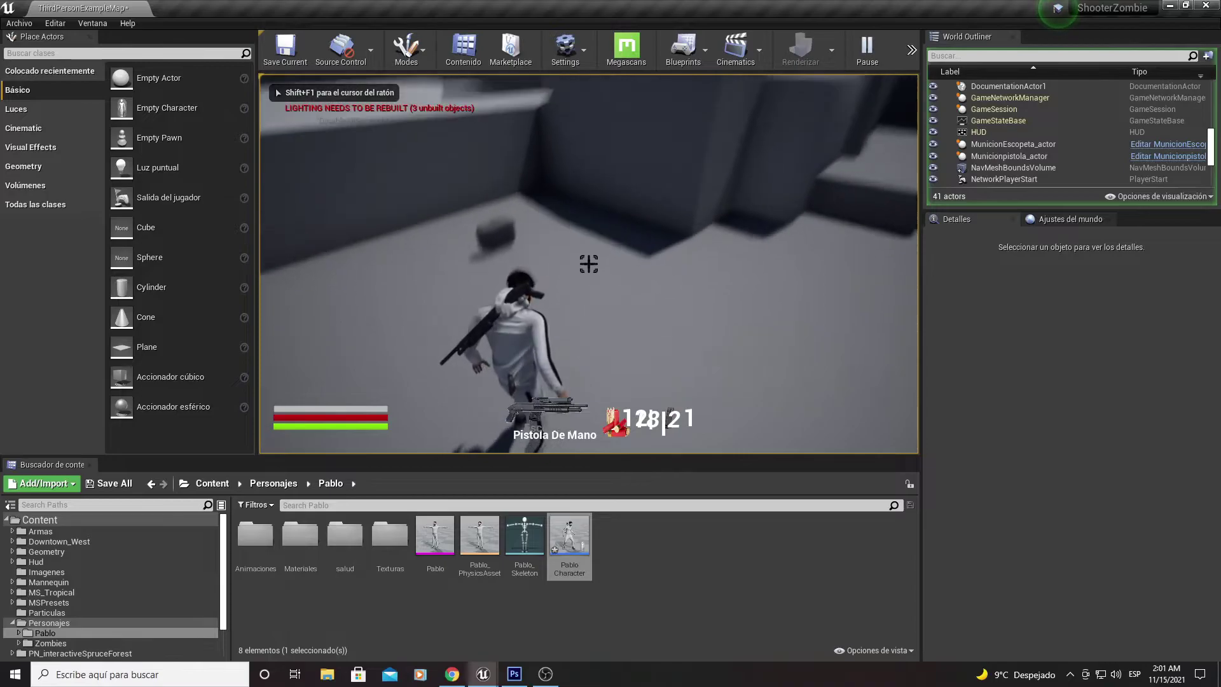
key(Tab)
click(712, 233)
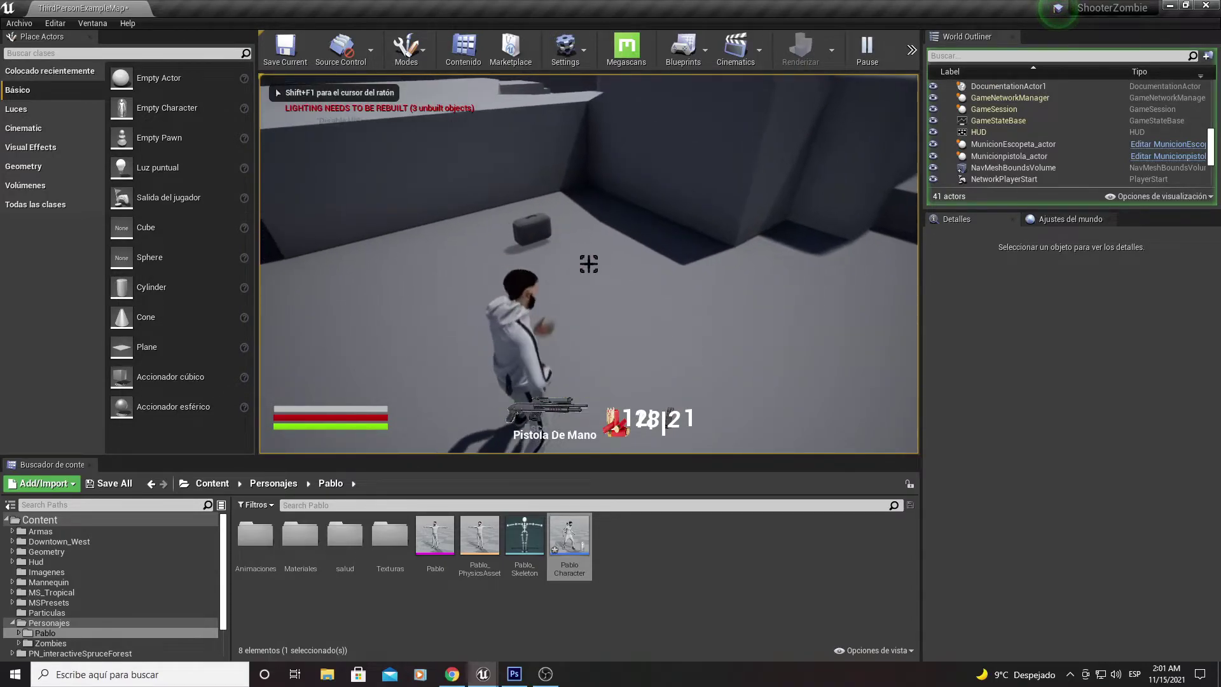
key(Tab)
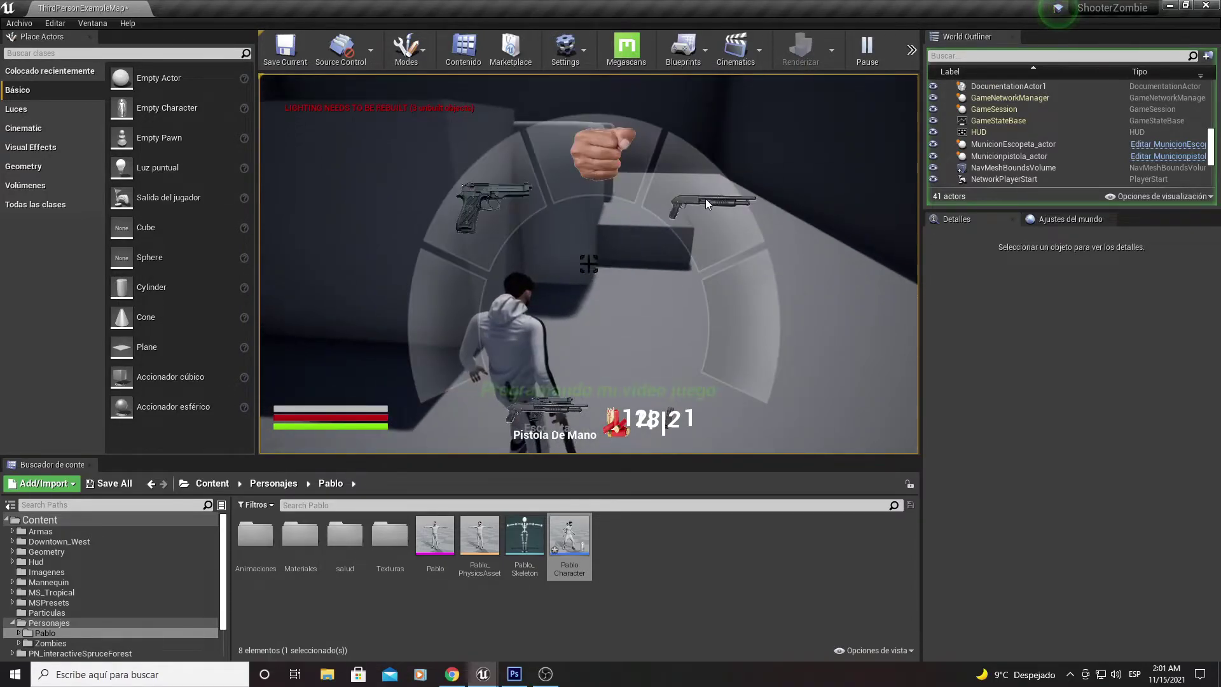
click(707, 204)
- Restart the playtest and cycle the wheel through pistol, fist and shotgun
key(Escape)
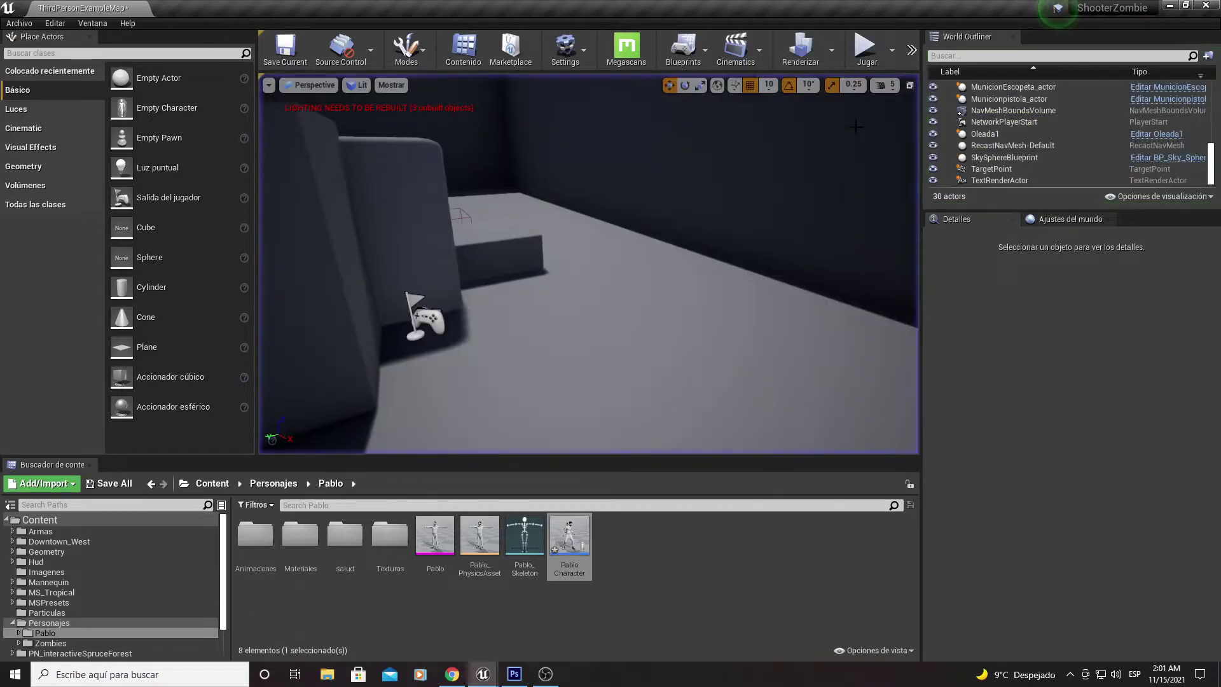
click(865, 47)
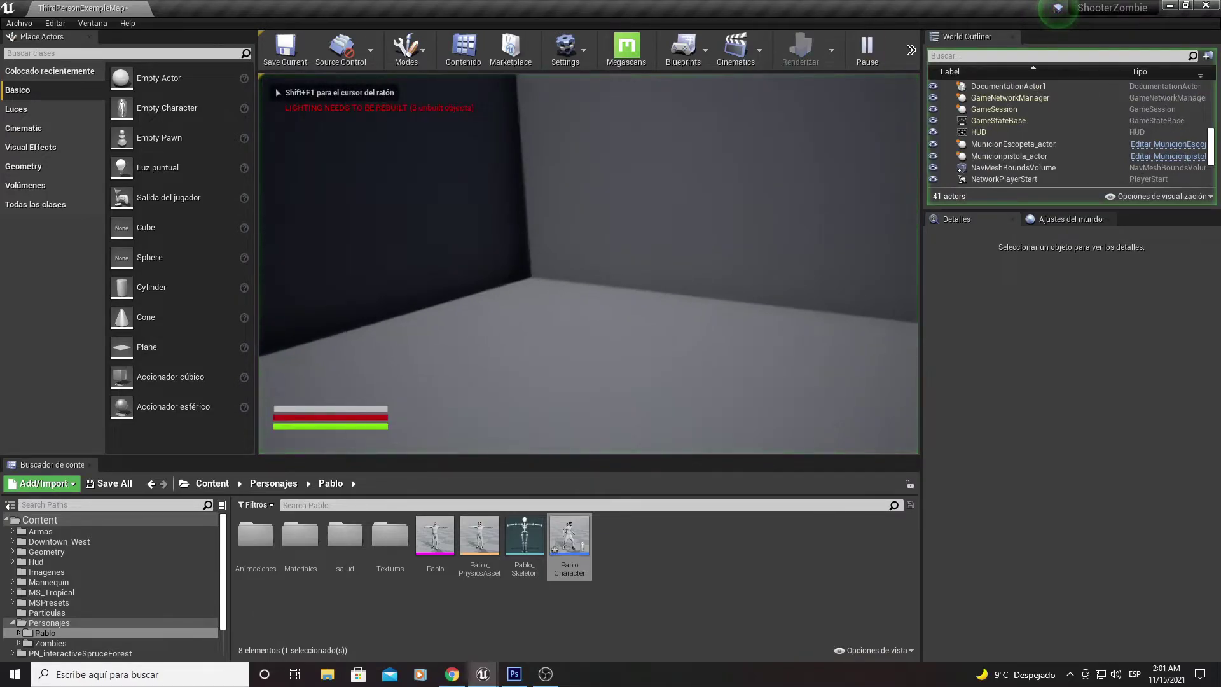
key(Tab)
click(491, 221)
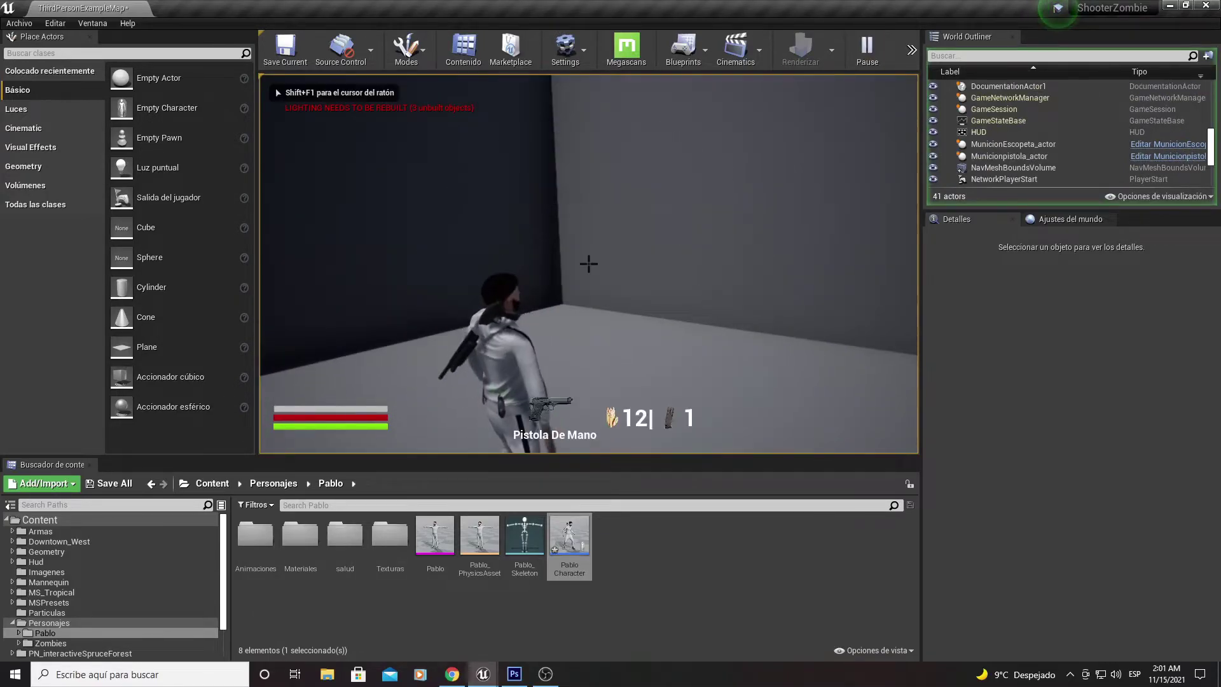
key(Tab)
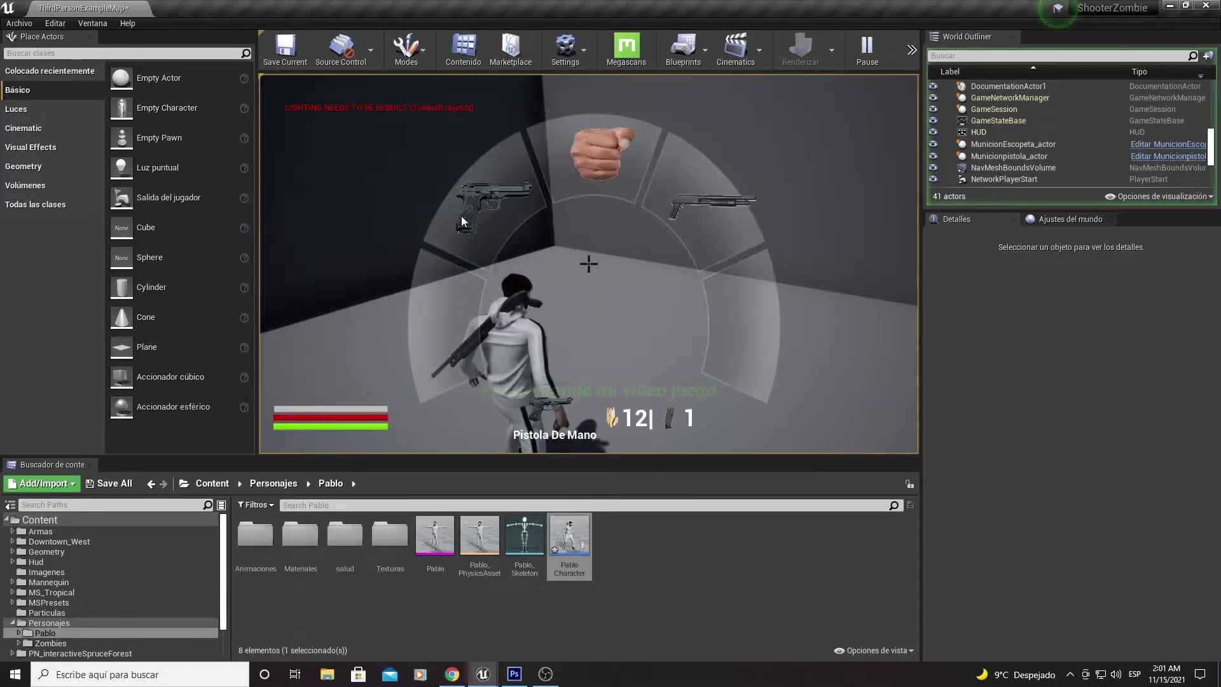
click(484, 203)
key(Tab)
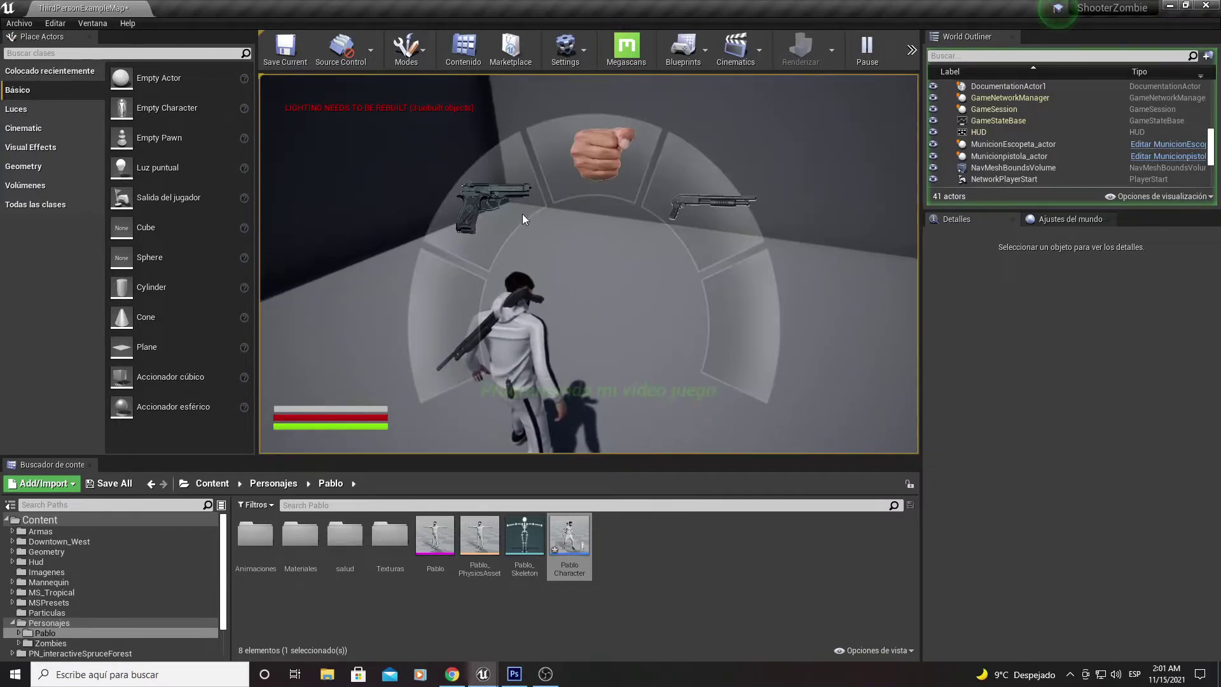
click(723, 215)
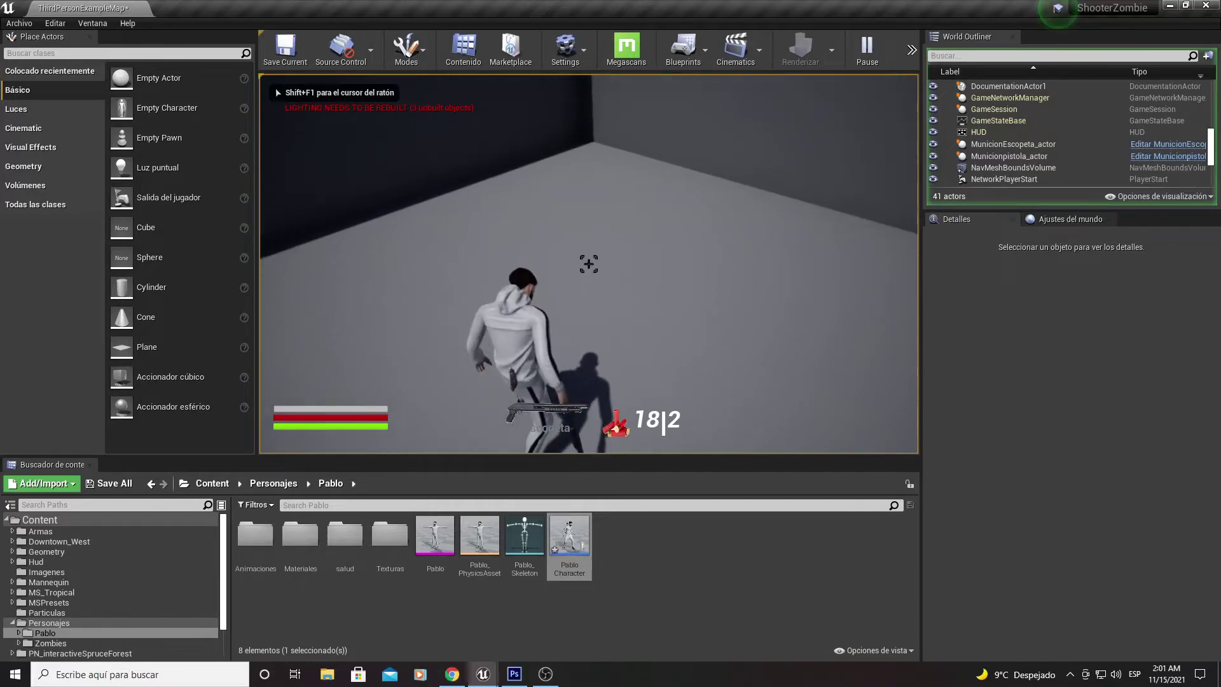
- Switch to the fist, then the pistol, make one more wheel choice, and stop with Esc
key(Tab)
click(709, 210)
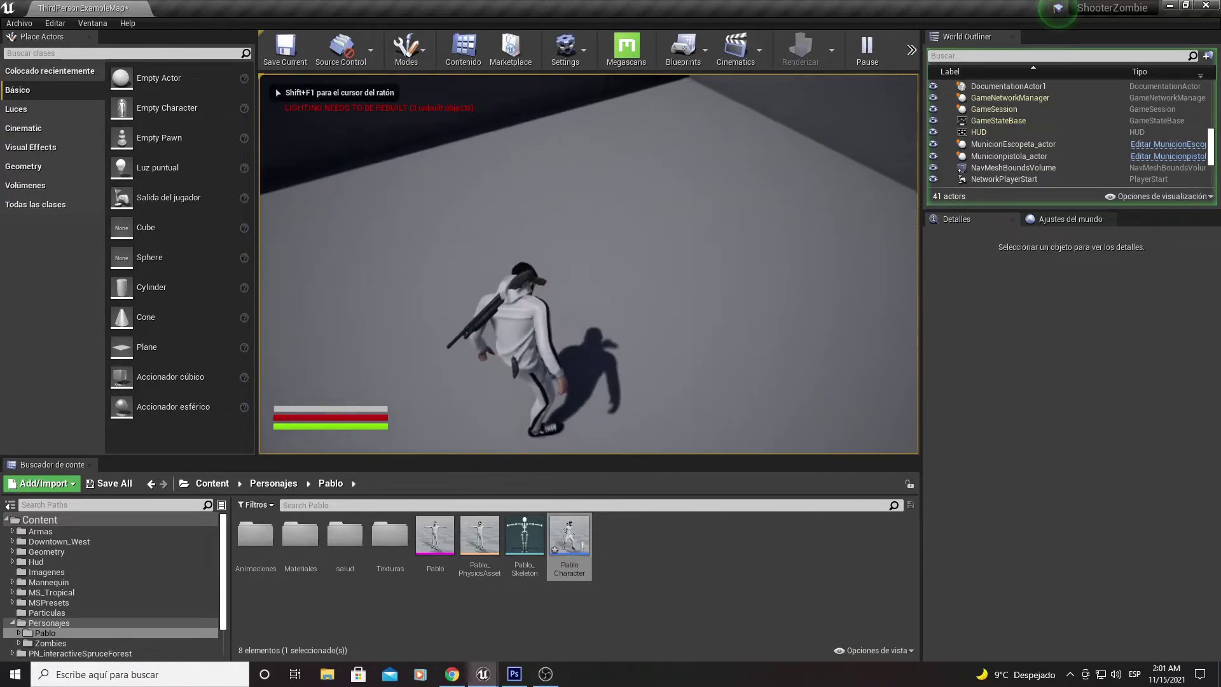
key(Tab)
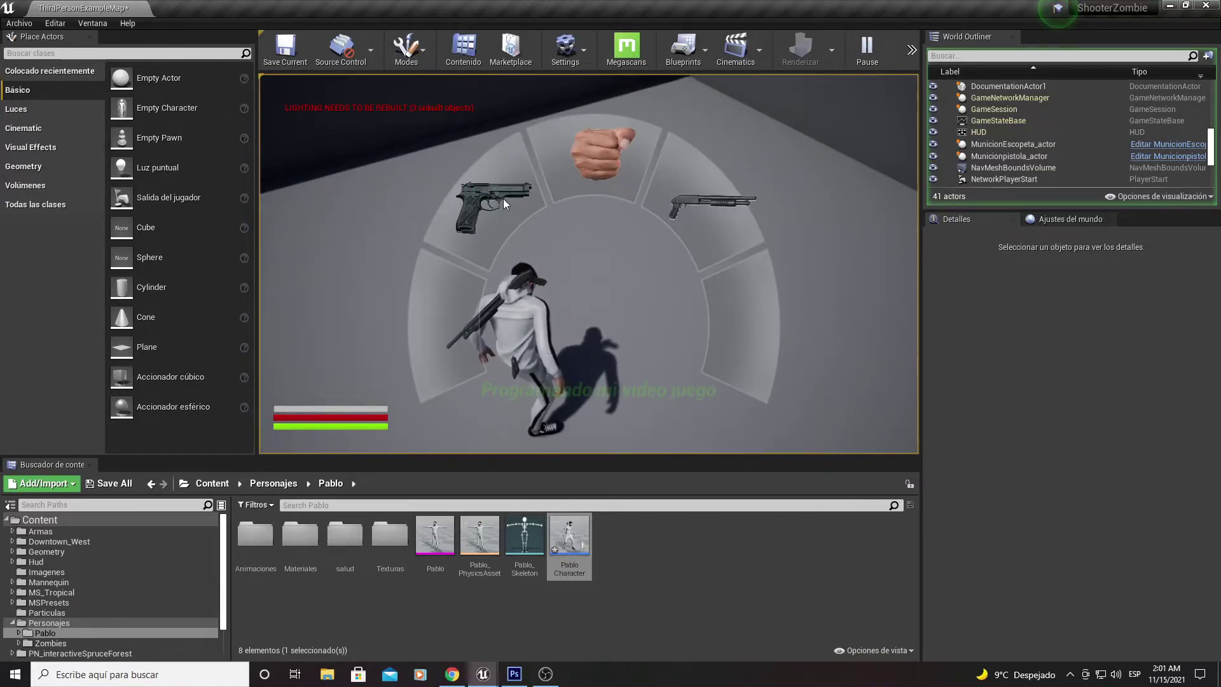
click(504, 201)
key(Tab)
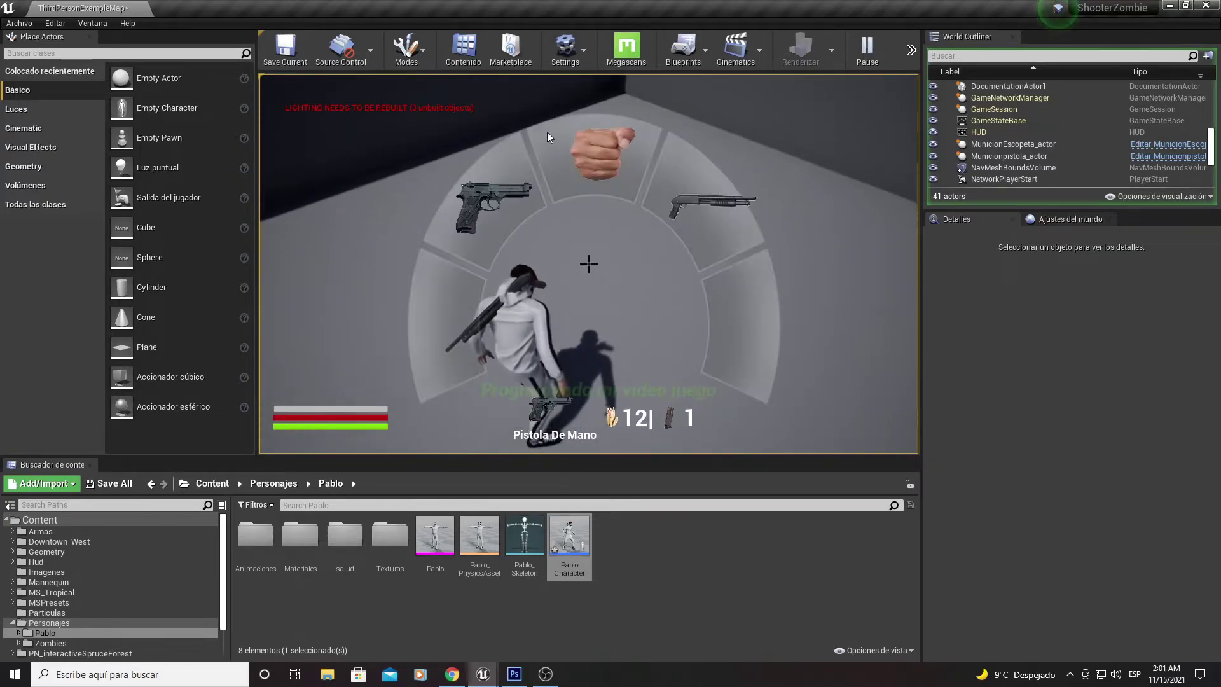
click(572, 121)
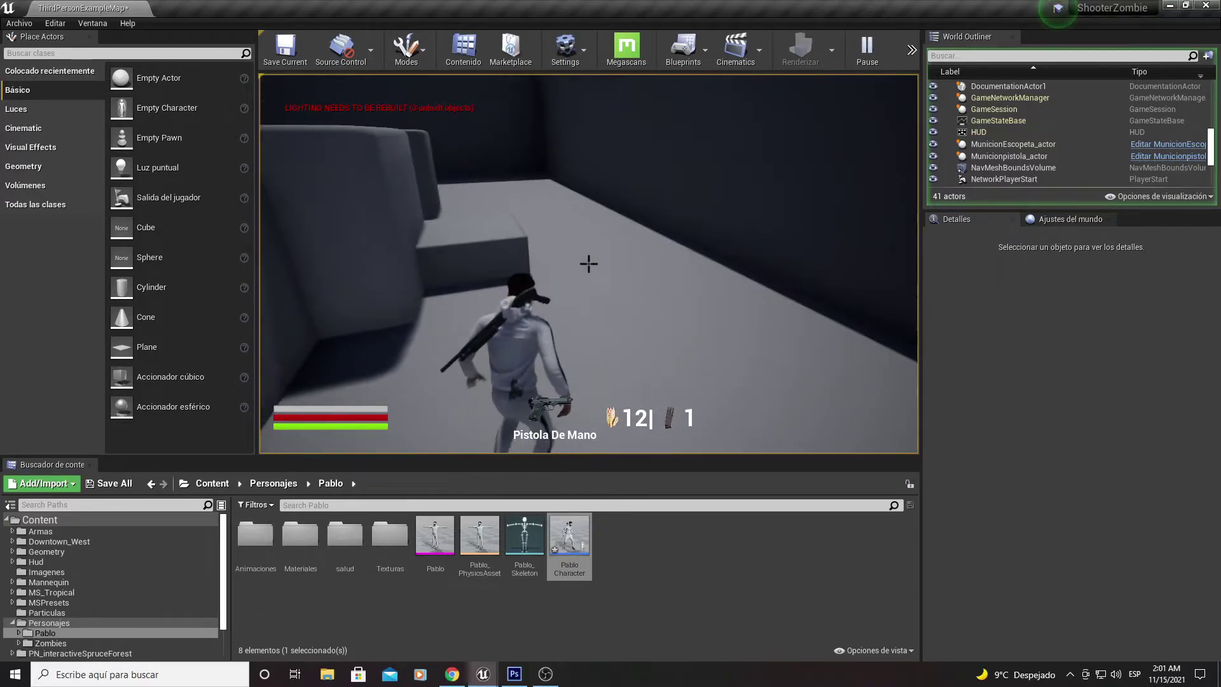
key(Escape)
- Bring the weapon-selection widget forward, then switch to the PabloCharacter event graph
mouse_move(483, 674)
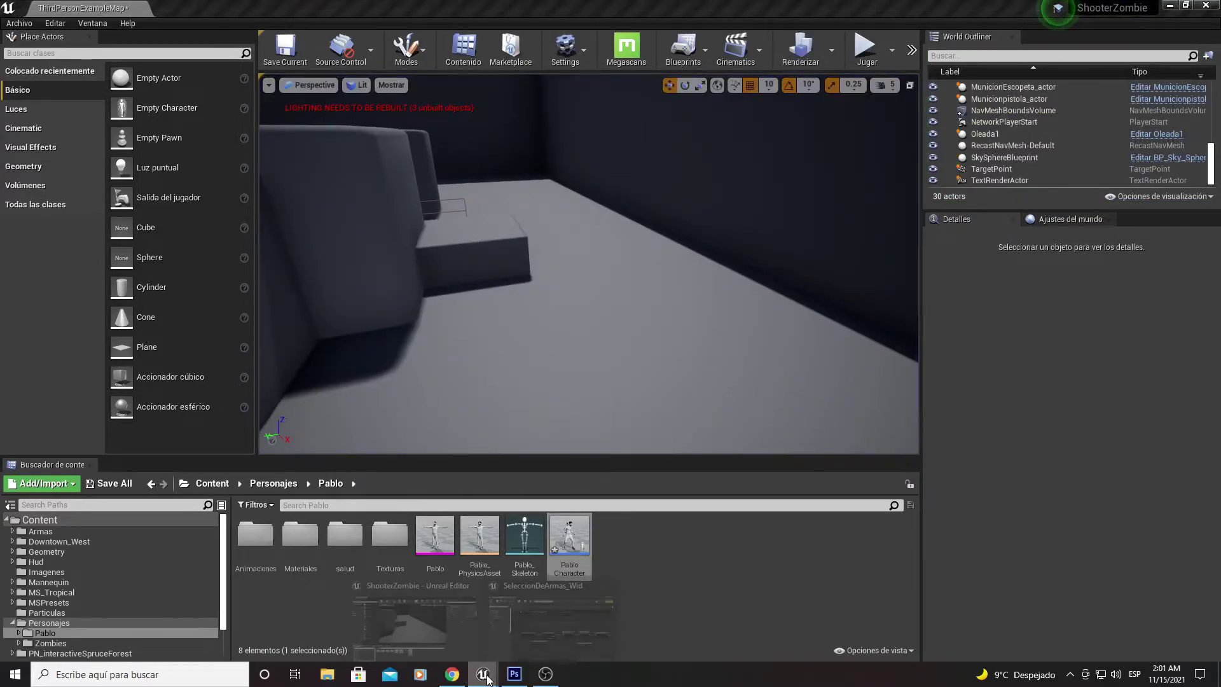
click(552, 622)
mouse_move(589, 315)
right_down()
mouse_move(549, 559)
mouse_move(541, 441)
right_up()
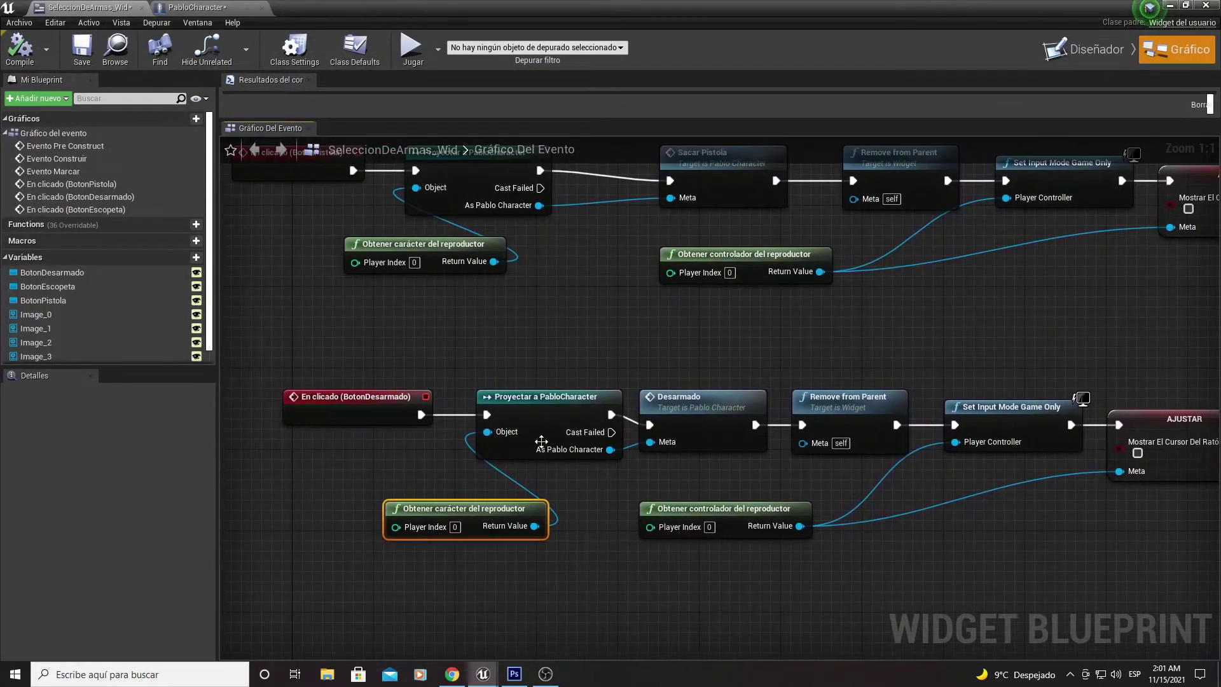
click(189, 7)
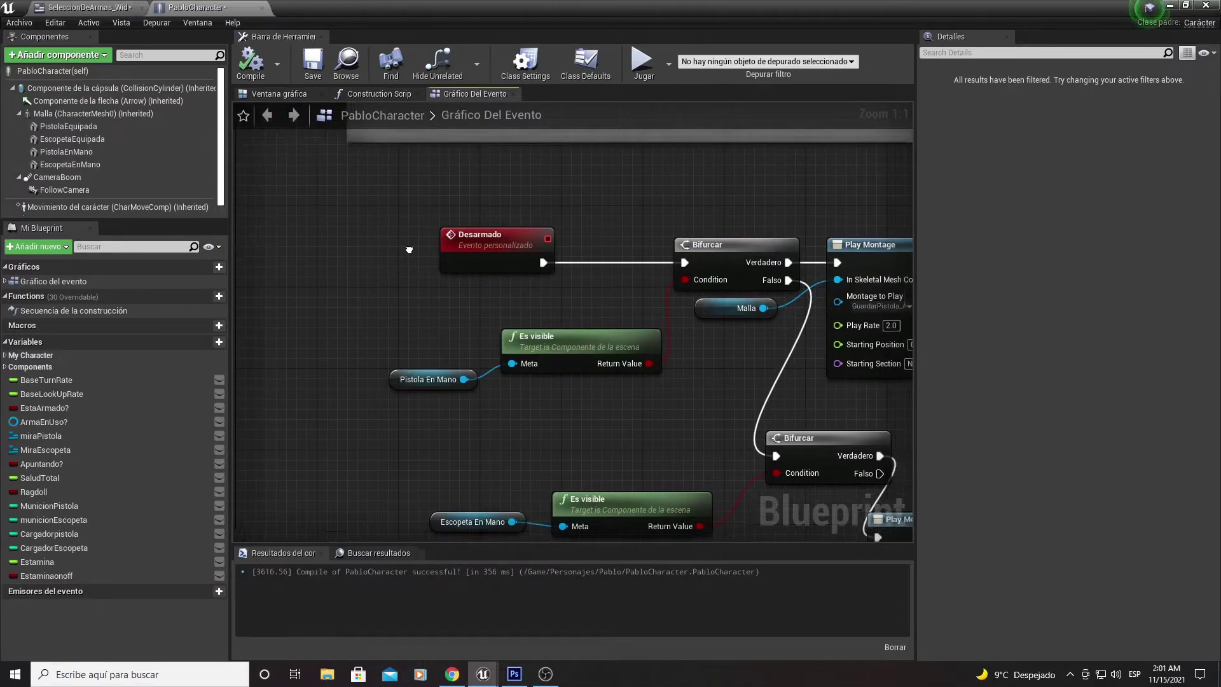
- Select the Mira Escopeta hide-visibility nodes in the shotgun-drawing logic
right_drag(458, 230, 353, 225)
scroll(353, 226, down, 4)
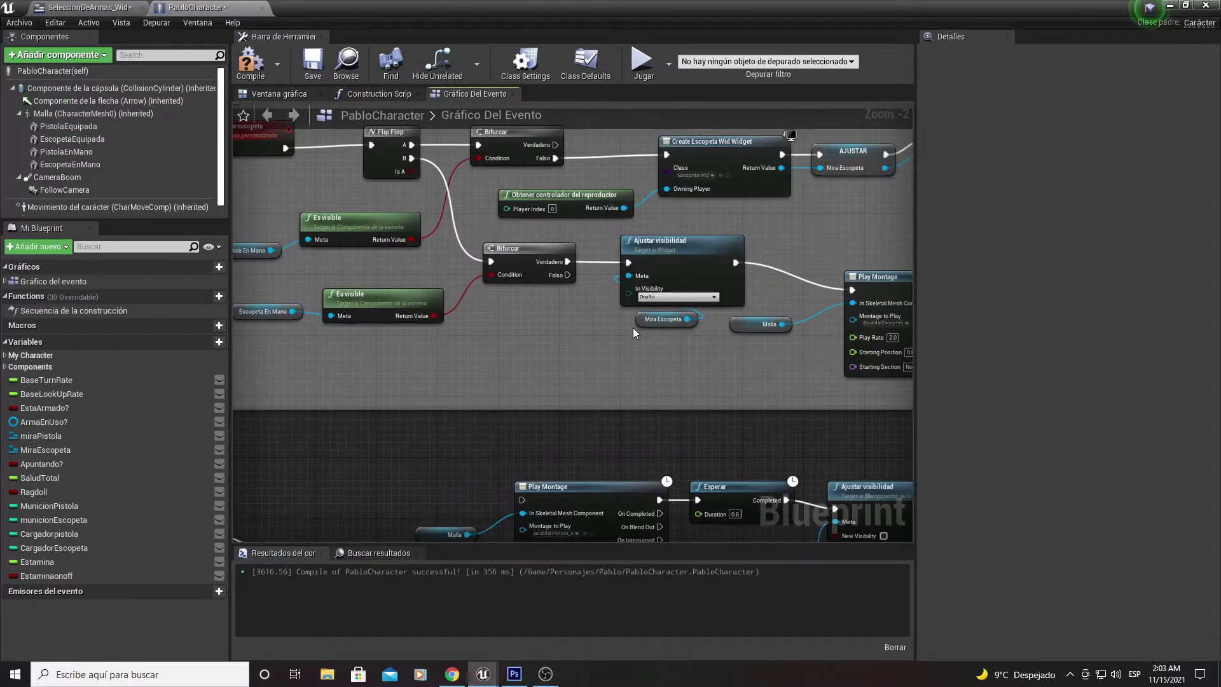
scroll(571, 383, up, 2)
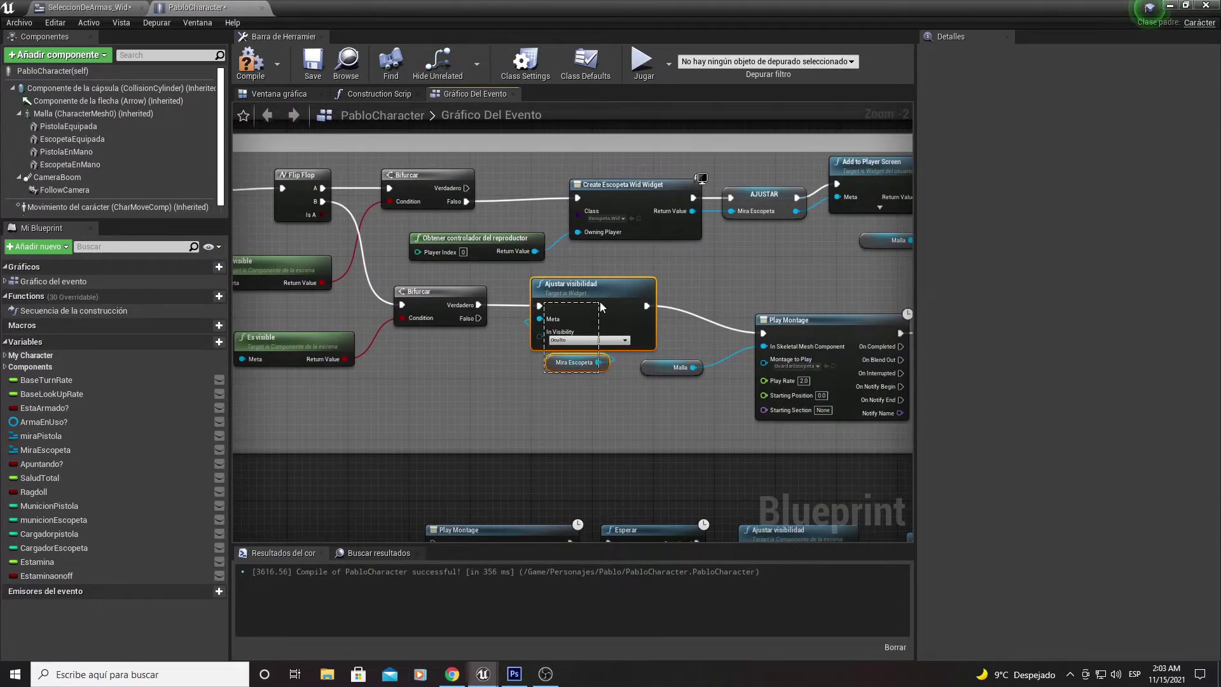
drag(544, 372, 602, 307)
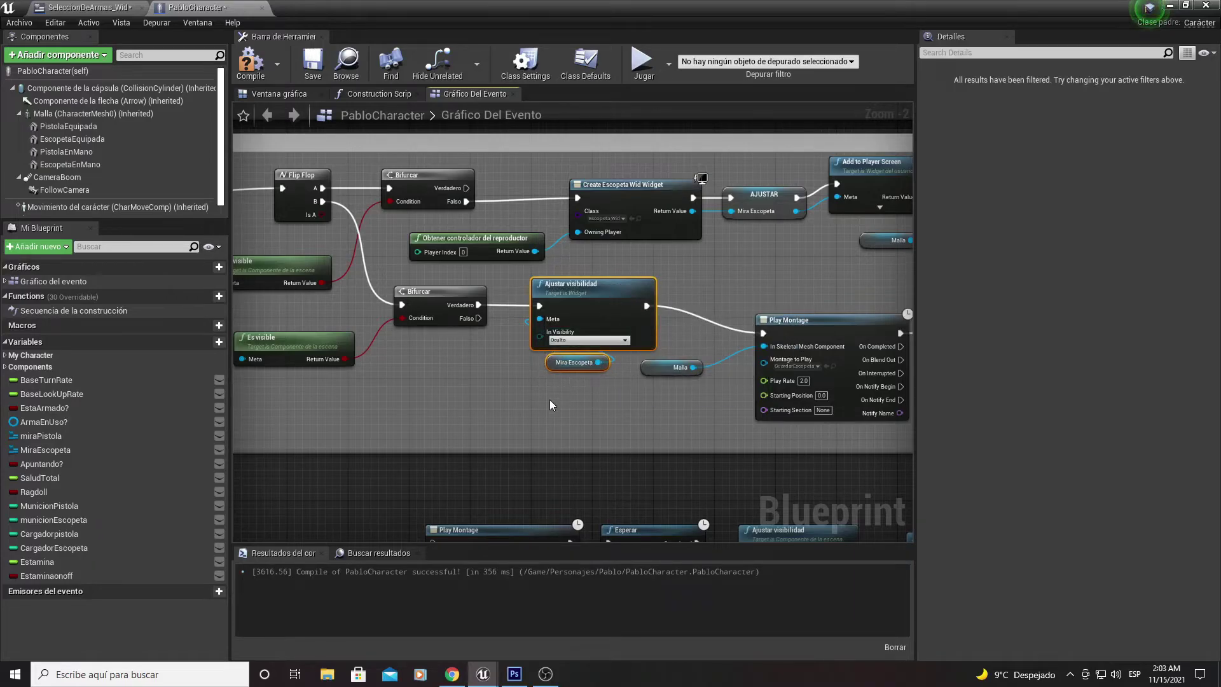
- Shift the Escopeta En Mano check and its branch left, ahead of the holster Play Montage
mouse_move(551, 401)
right_down()
mouse_move(533, 402)
mouse_move(612, 238)
right_up()
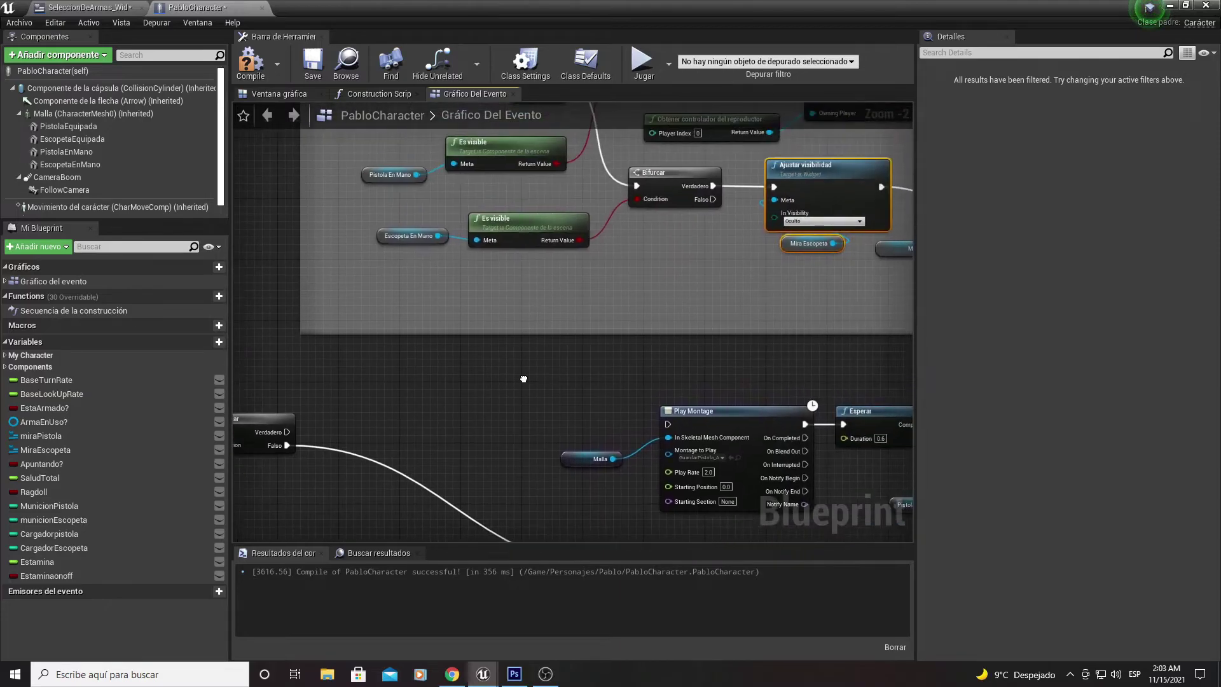
right_drag(611, 238, 561, 224)
mouse_move(486, 274)
right_down()
mouse_move(685, 208)
mouse_move(705, 212)
mouse_move(610, 215)
right_up()
right_drag(621, 316, 620, 278)
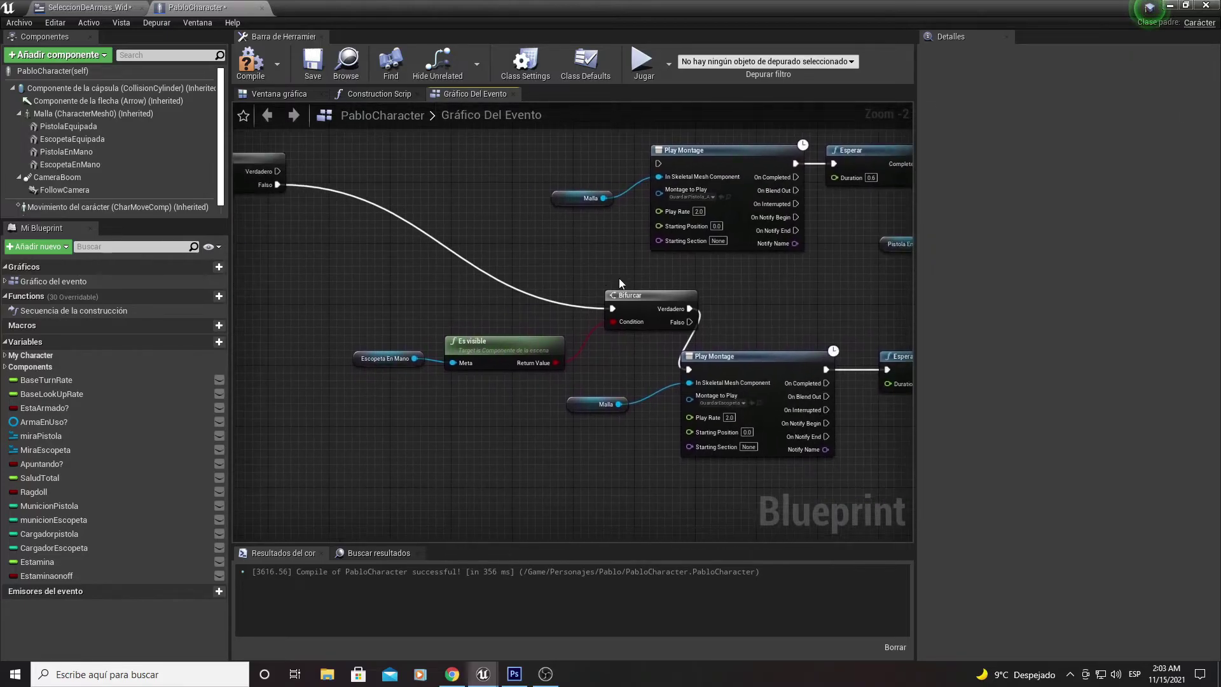
mouse_move(371, 384)
mouse_down()
mouse_move(639, 291)
mouse_move(336, 300)
mouse_up()
click(498, 316)
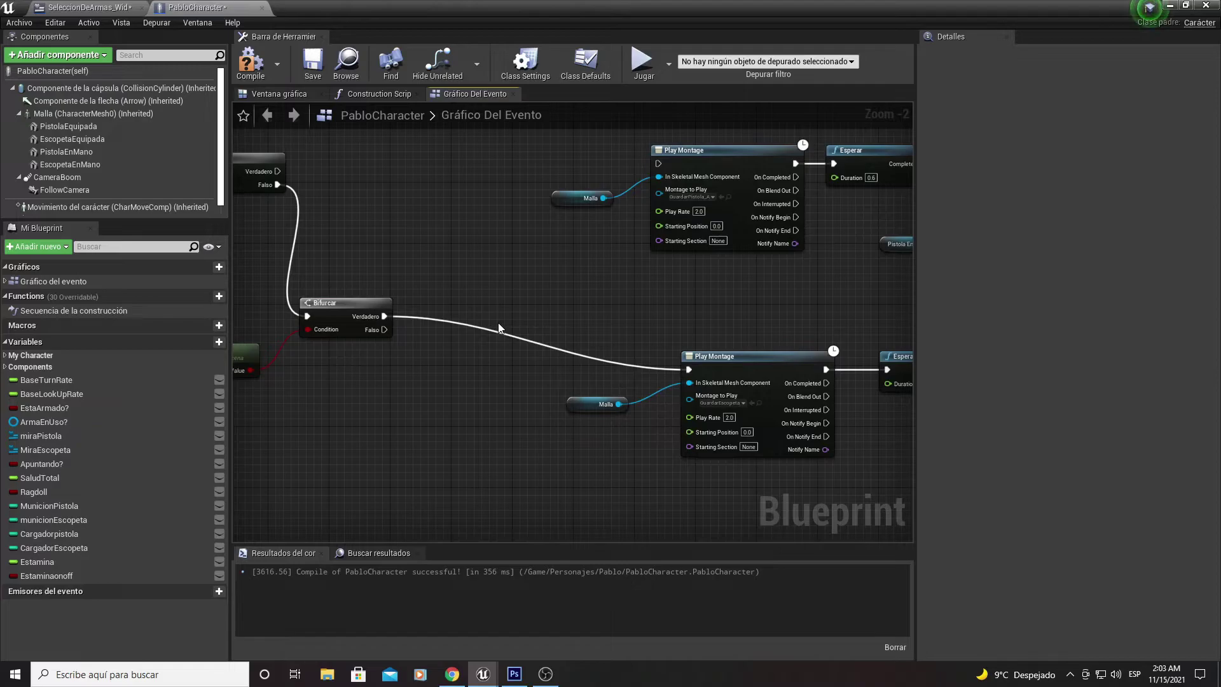
- Insert a pasted Mira Escopeta hide node between the shotgun branch and its holster montage
key(ctrl+v)
mouse_move(384, 317)
mouse_down()
mouse_move(497, 328)
mouse_move(500, 312)
mouse_up()
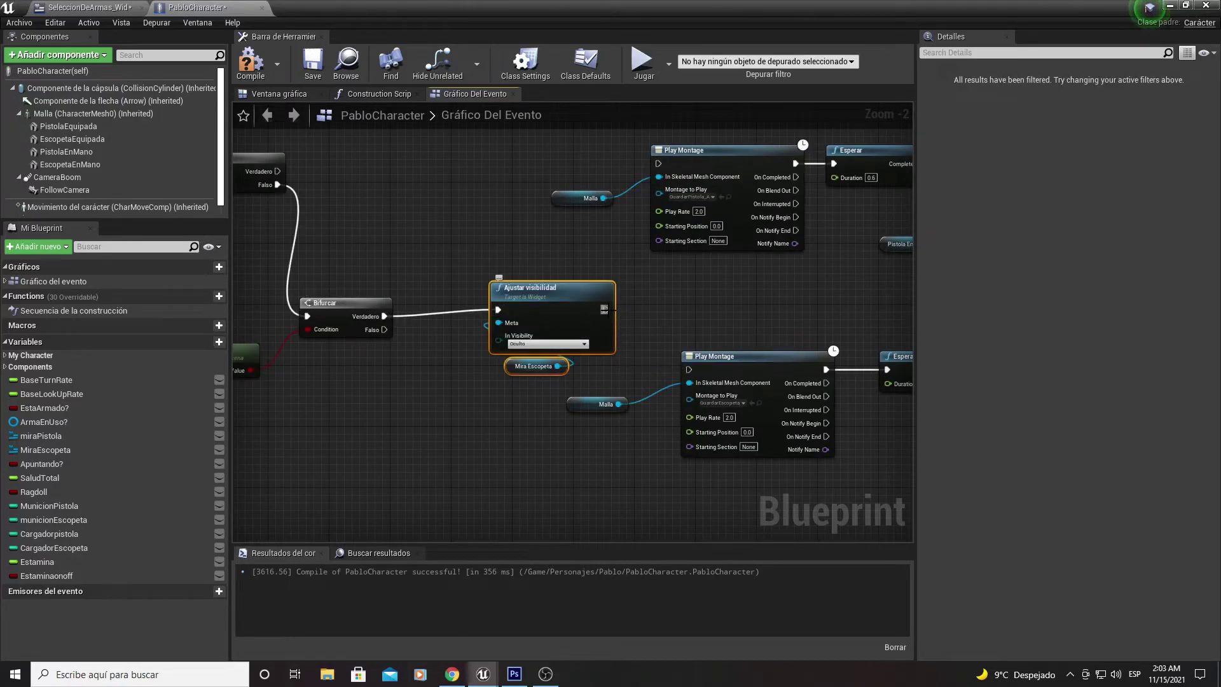
drag(694, 374, 692, 370)
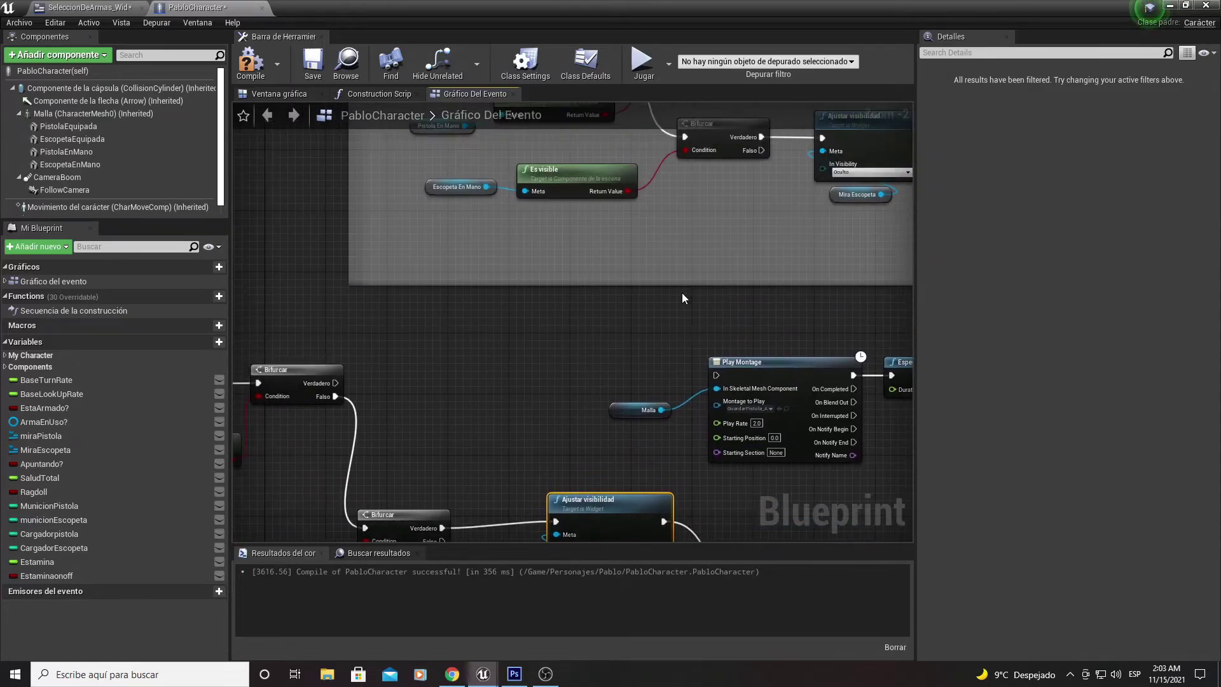
right_drag(692, 370, 581, 494)
scroll(581, 494, down, 2)
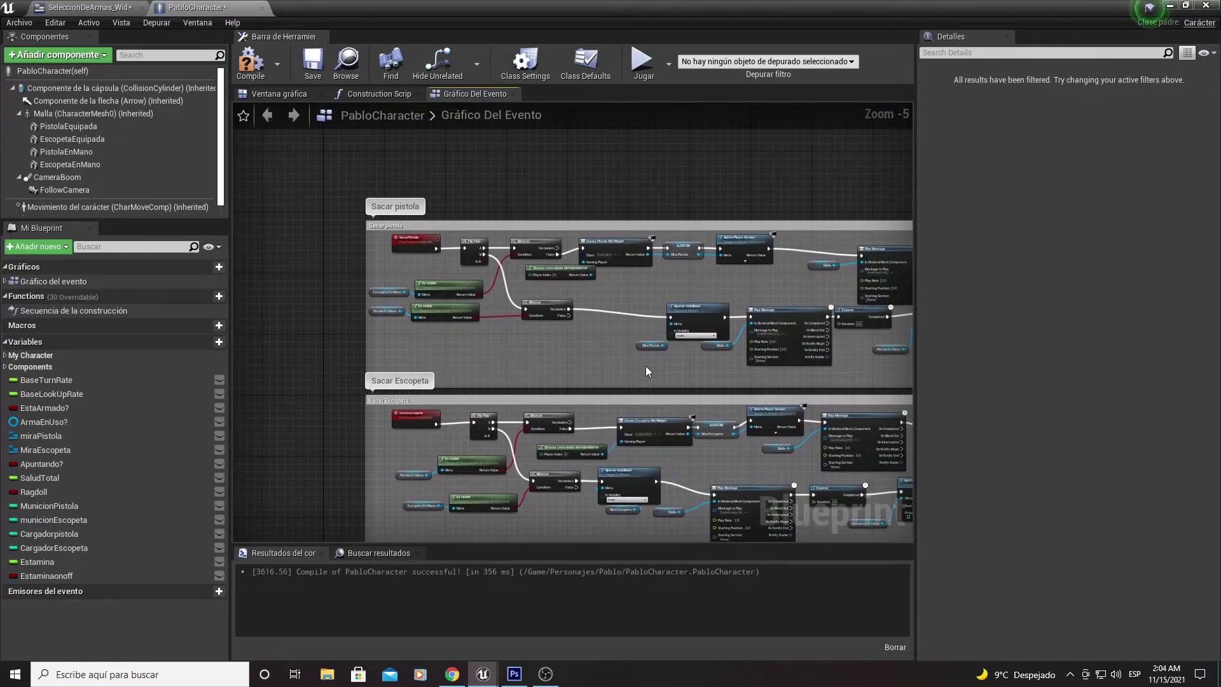
scroll(646, 365, up, 4)
- Insert a Mira Pistola hide node before the pistol holster montage, then compile PabloCharacter
drag(631, 355, 730, 241)
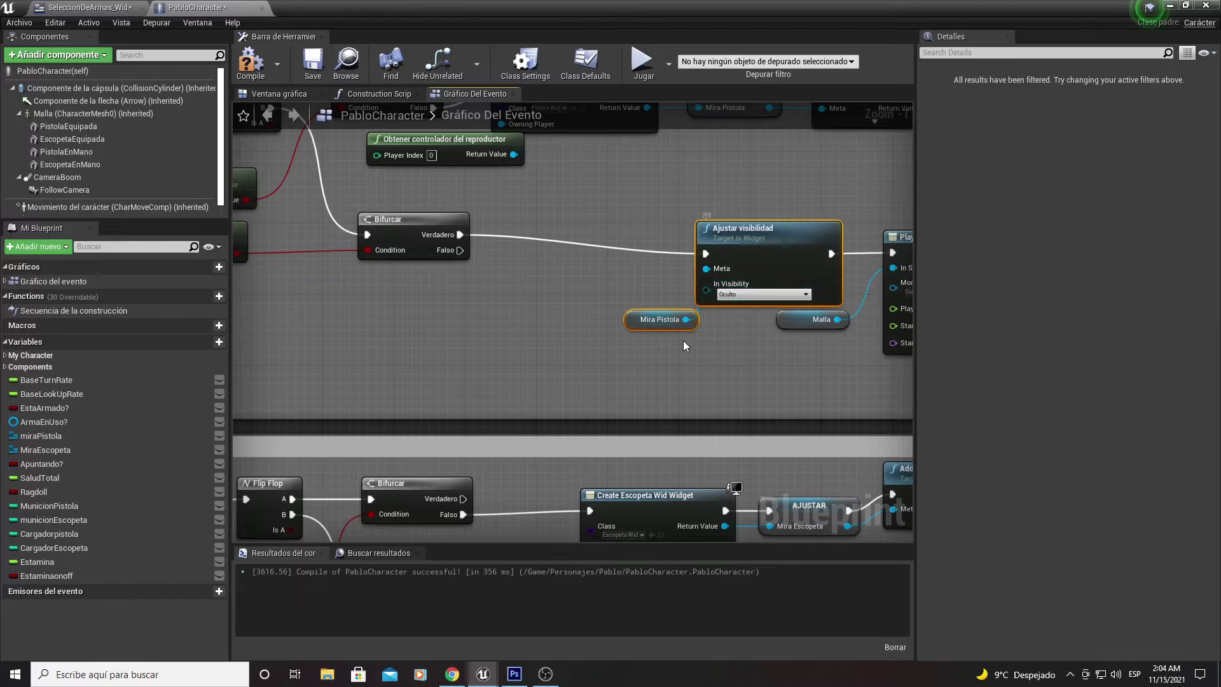
mouse_move(633, 375)
right_down()
mouse_move(644, 213)
mouse_move(533, 312)
right_up()
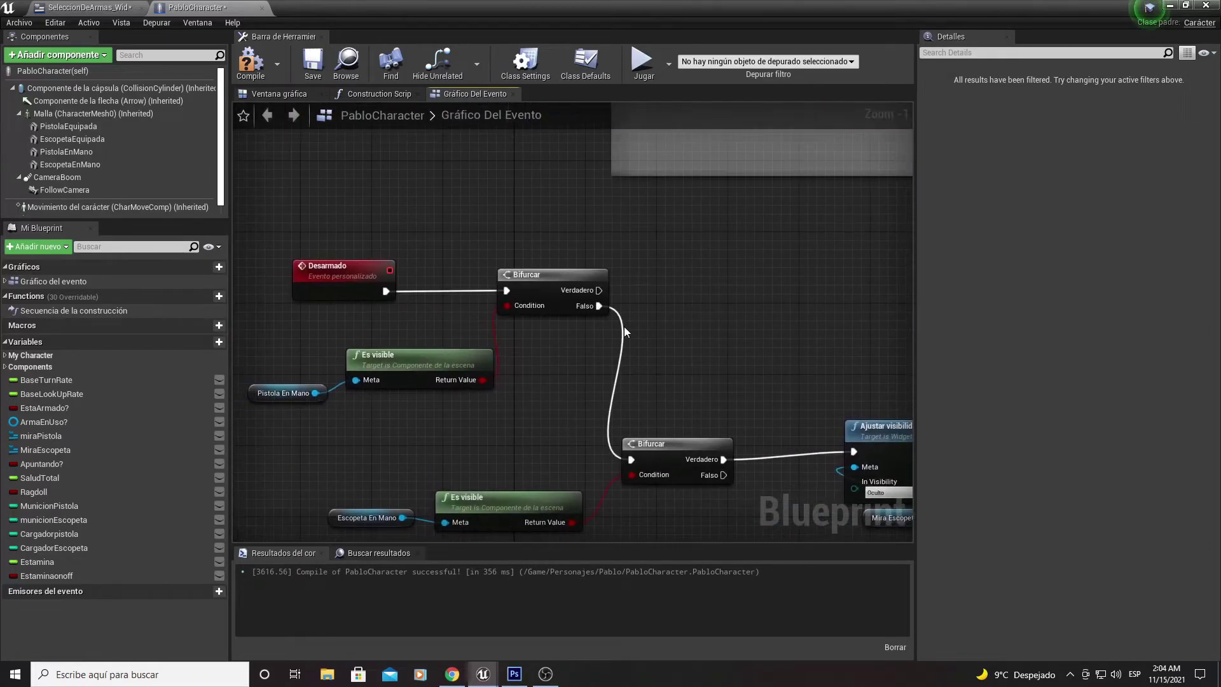
key(ctrl+v)
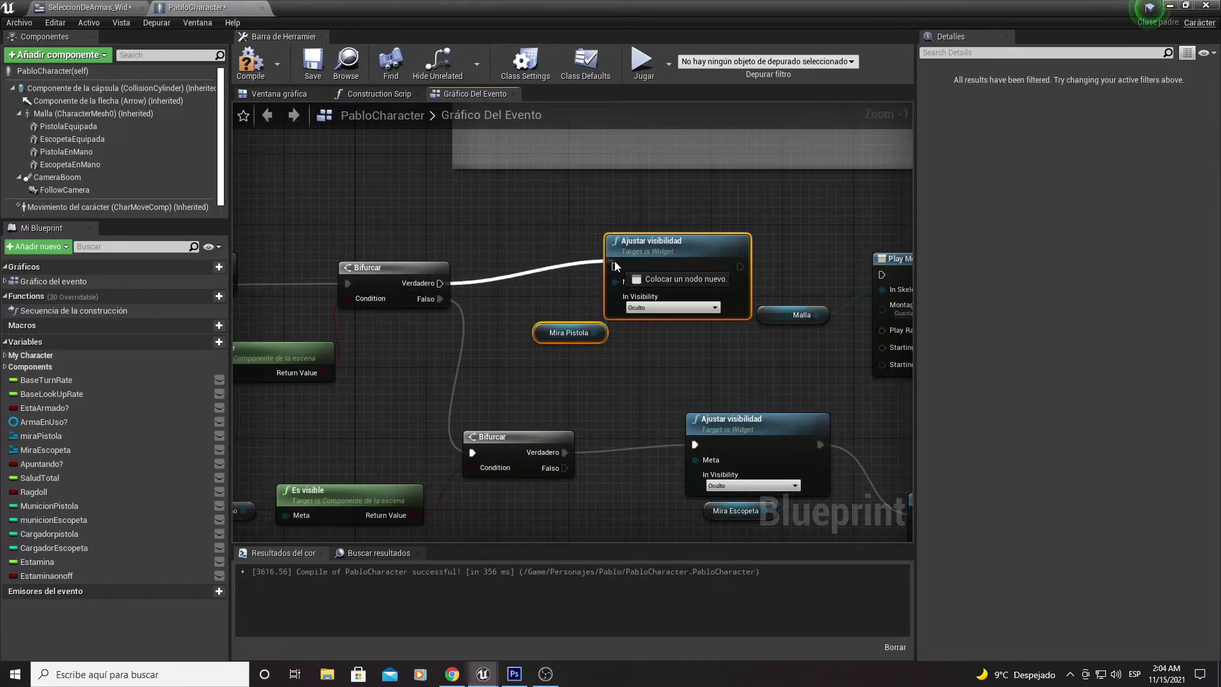
drag(614, 260, 615, 264)
drag(739, 265, 883, 278)
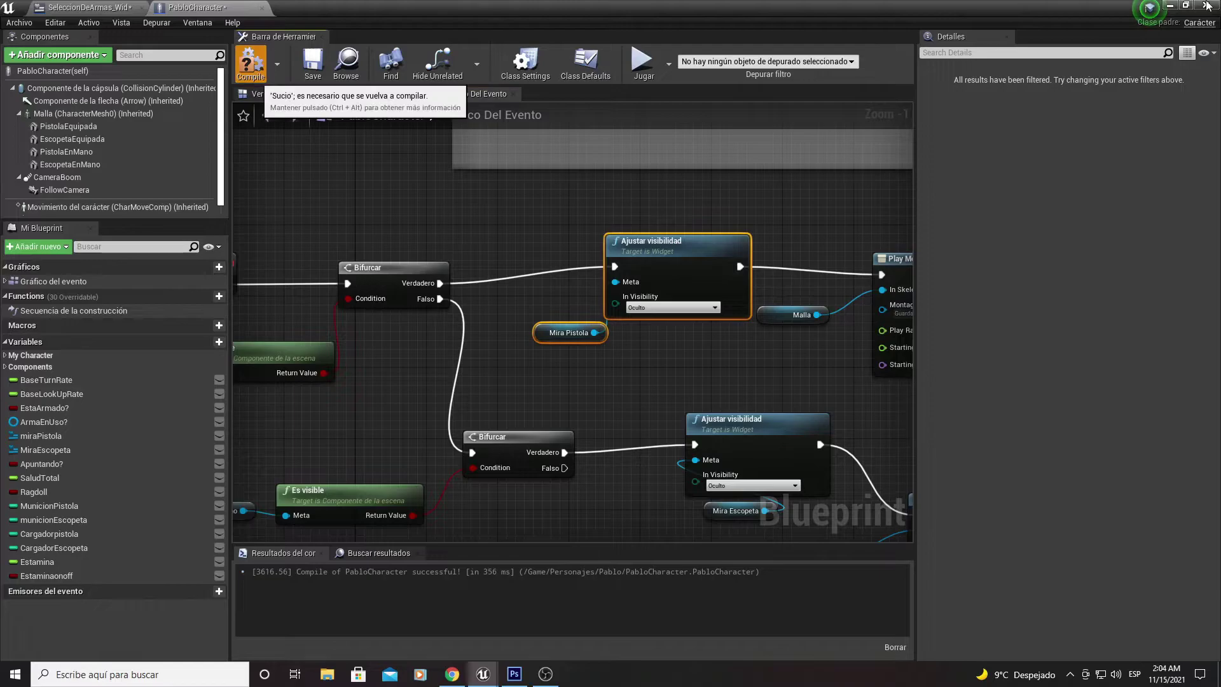
click(239, 75)
click(1169, 5)
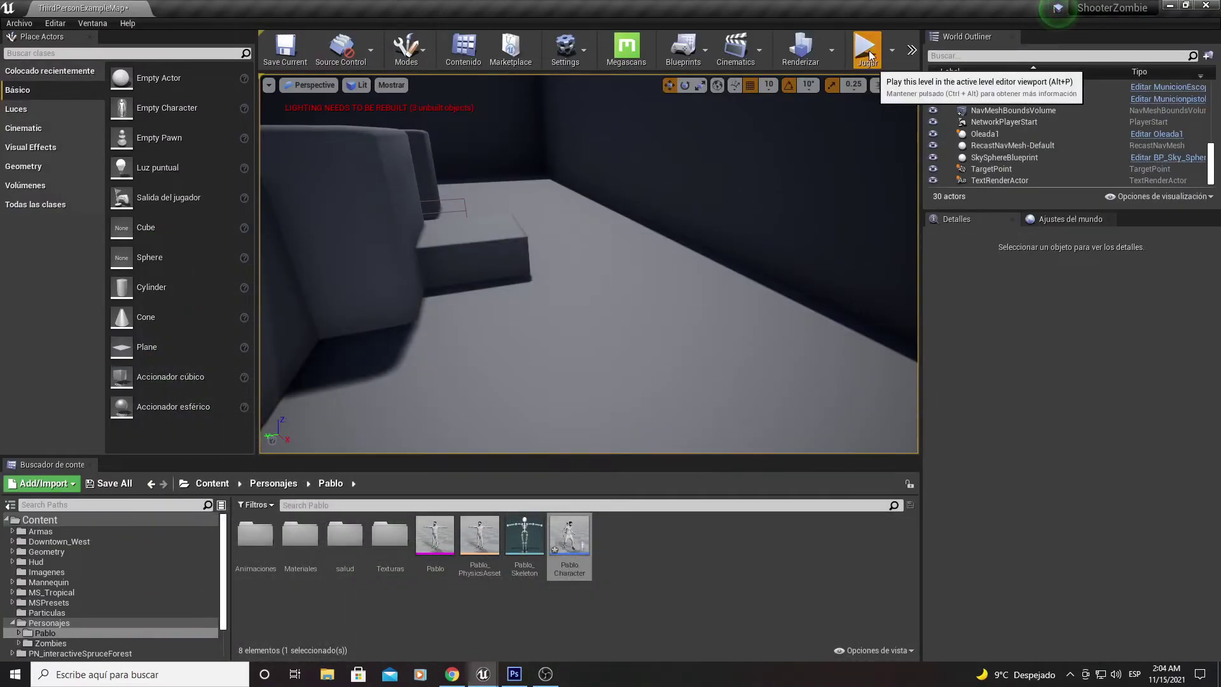
- Start playing, equip the pistol from the wheel, fire at the wall, then go unarmed
click(865, 45)
key(Tab)
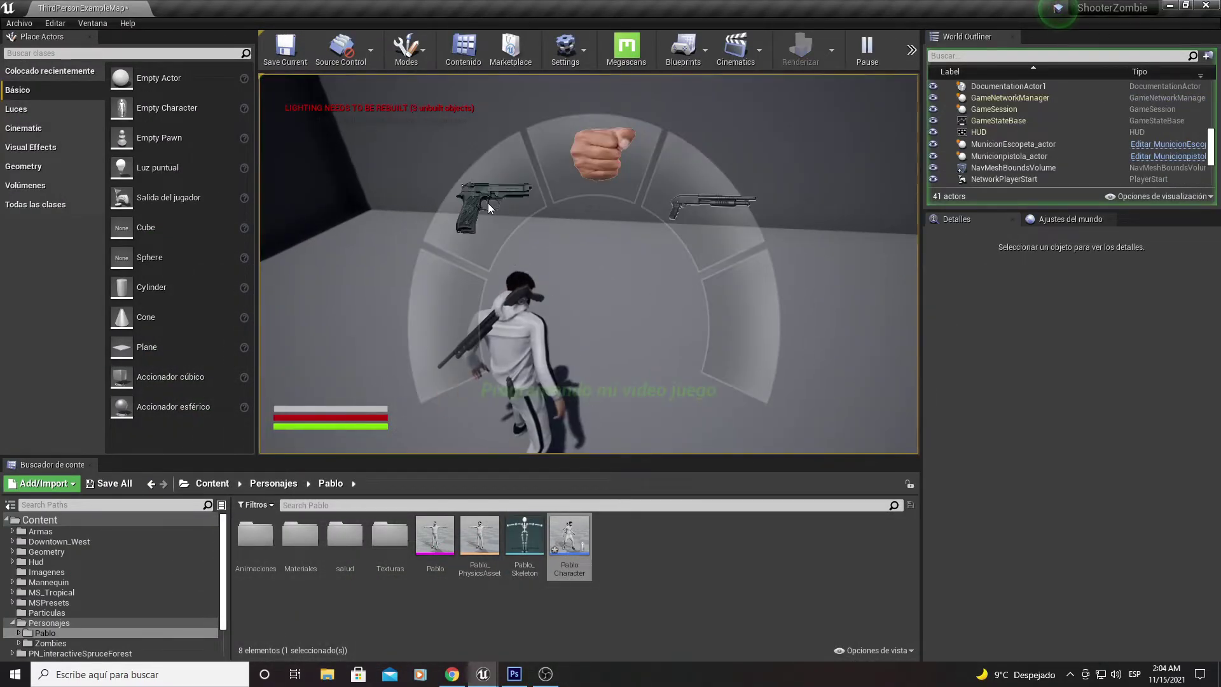
click(488, 203)
key(w)
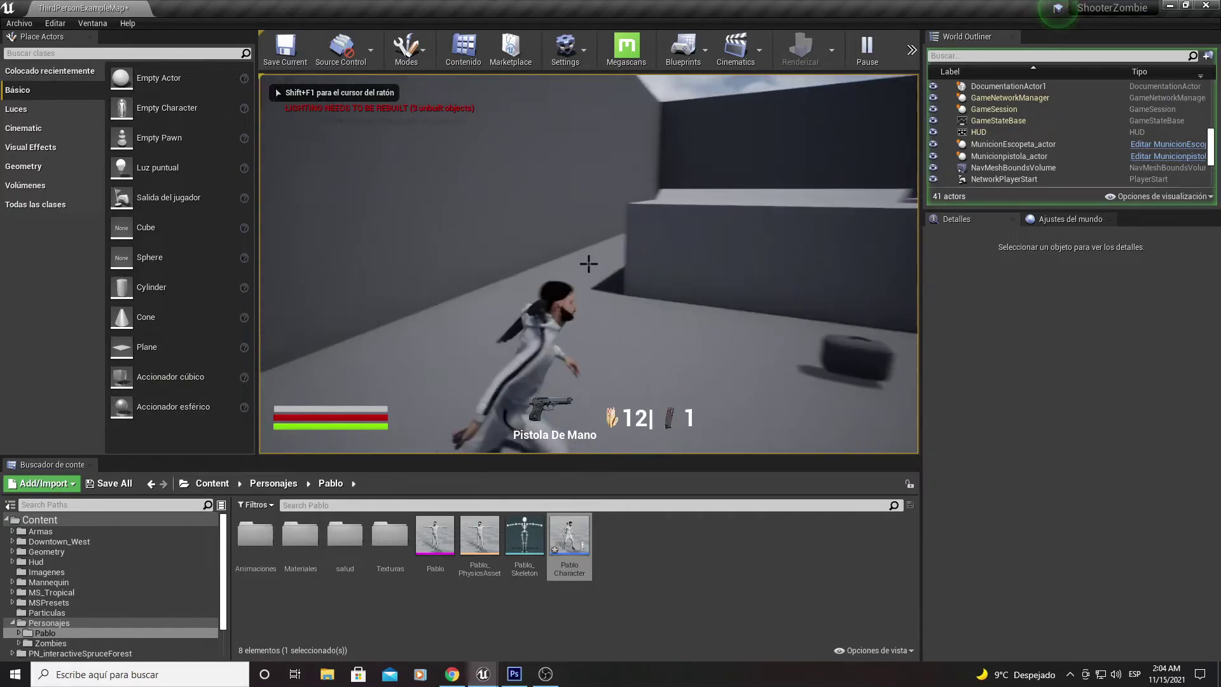
click(588, 263)
click(589, 263)
click(588, 264)
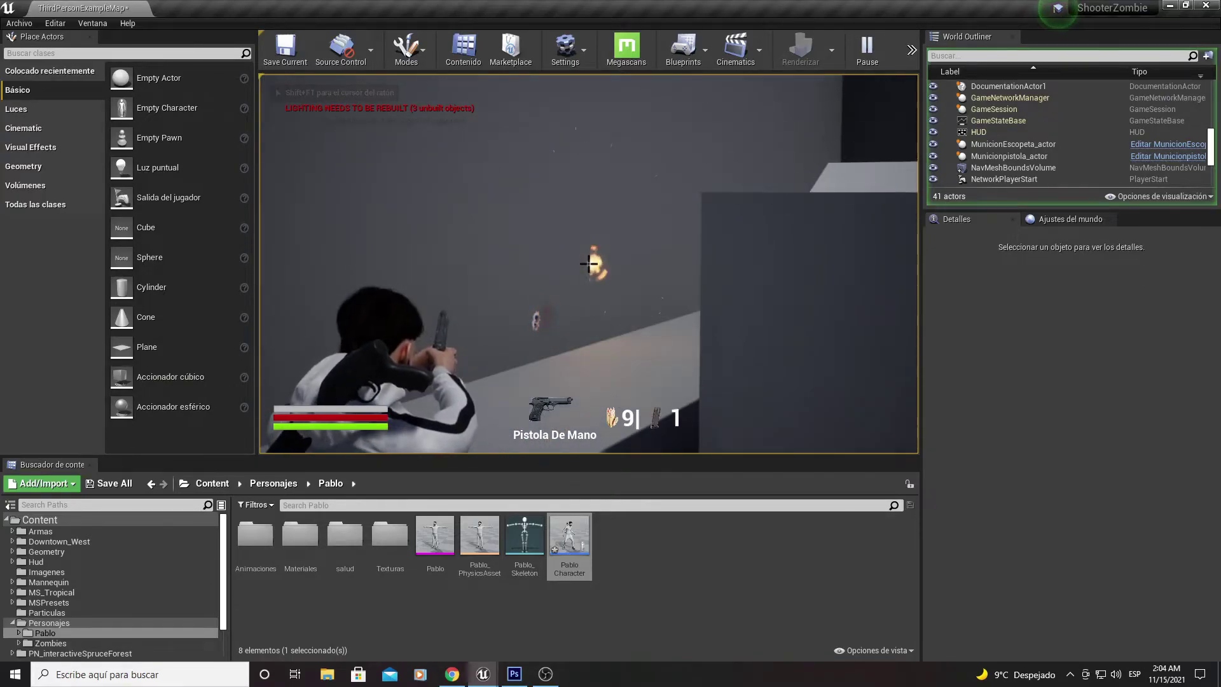
key(Tab)
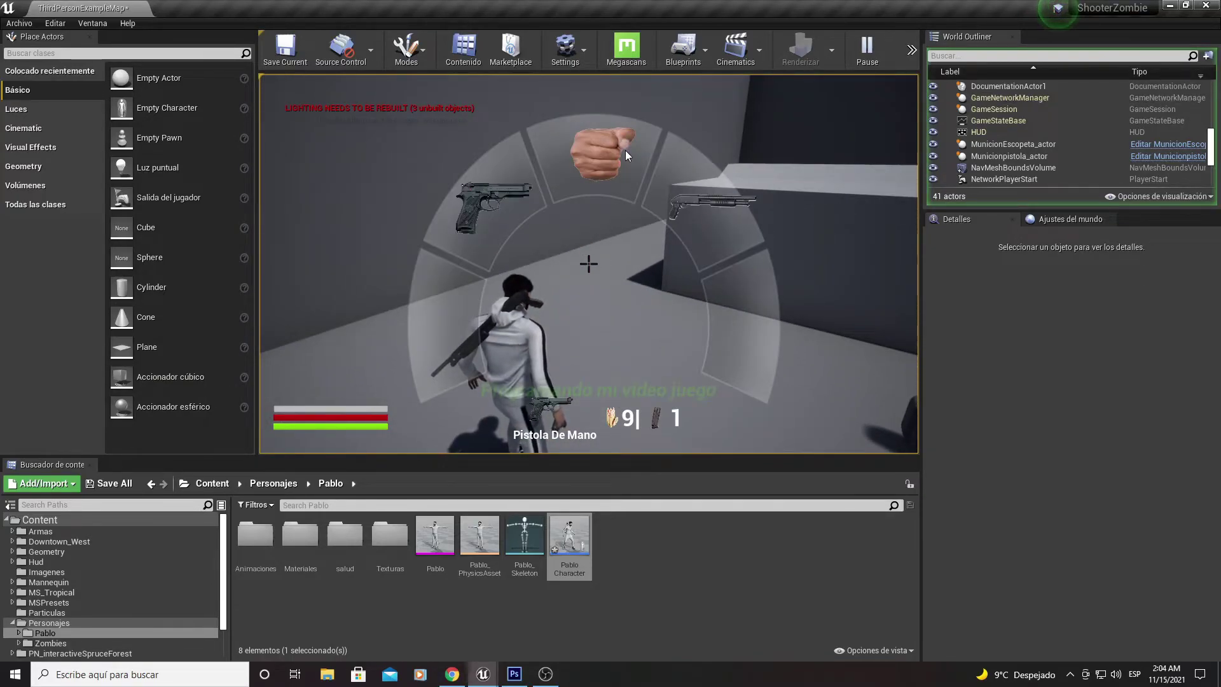
click(600, 158)
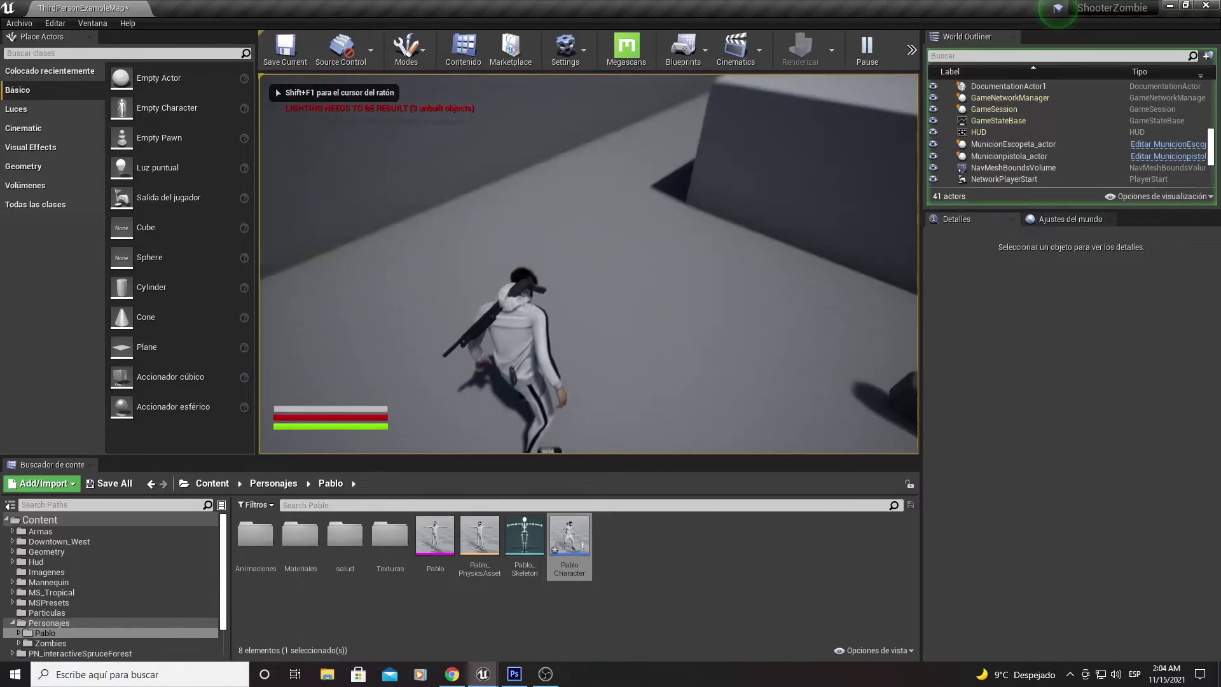
- Equip and fire the shotgun, holster it via the fist, run around, and reopen the wheel
key(w)
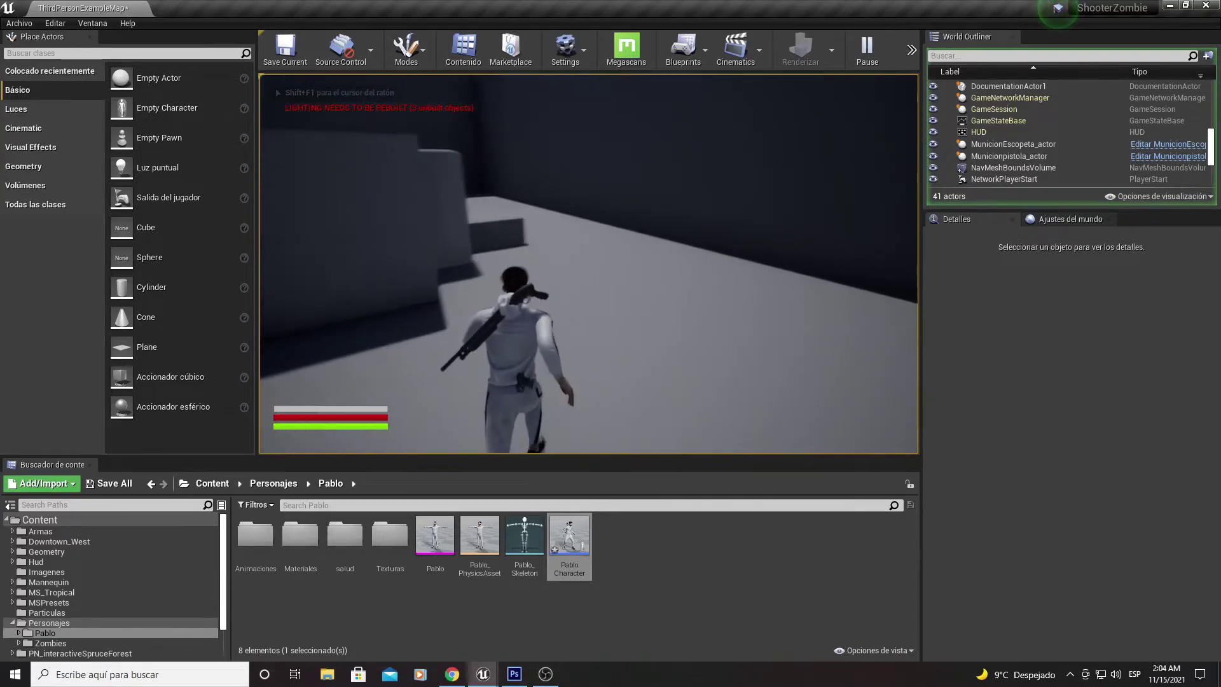
key(Tab)
click(660, 210)
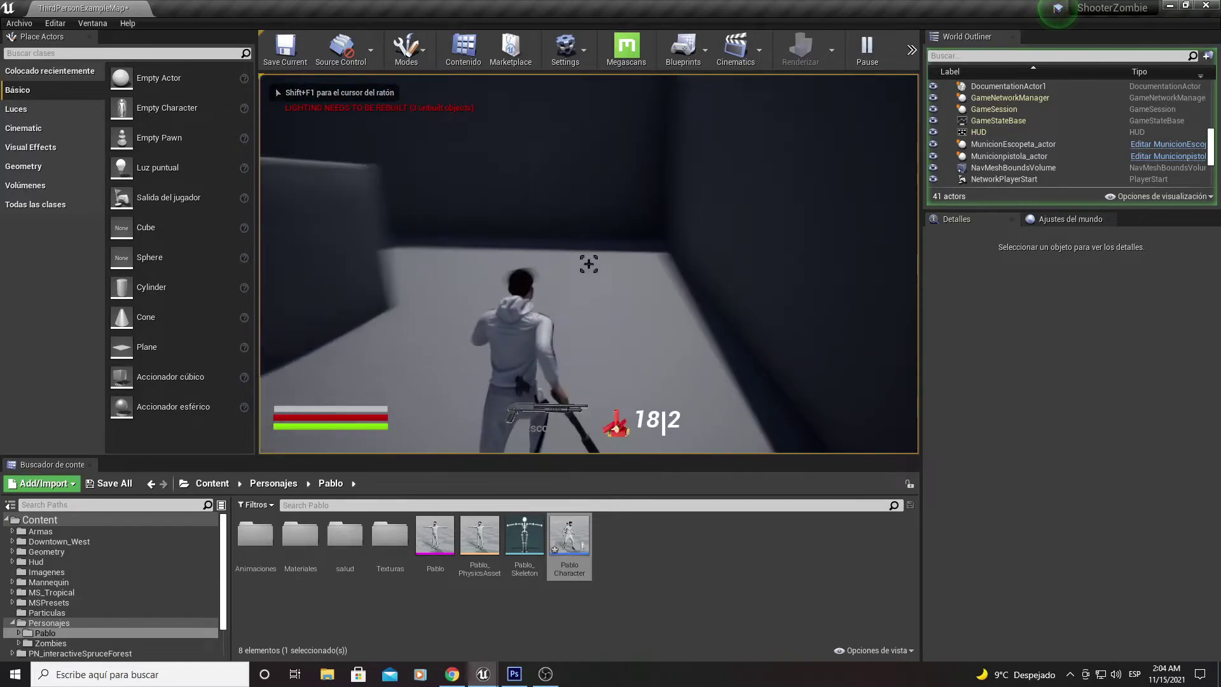
click(588, 263)
key(w)
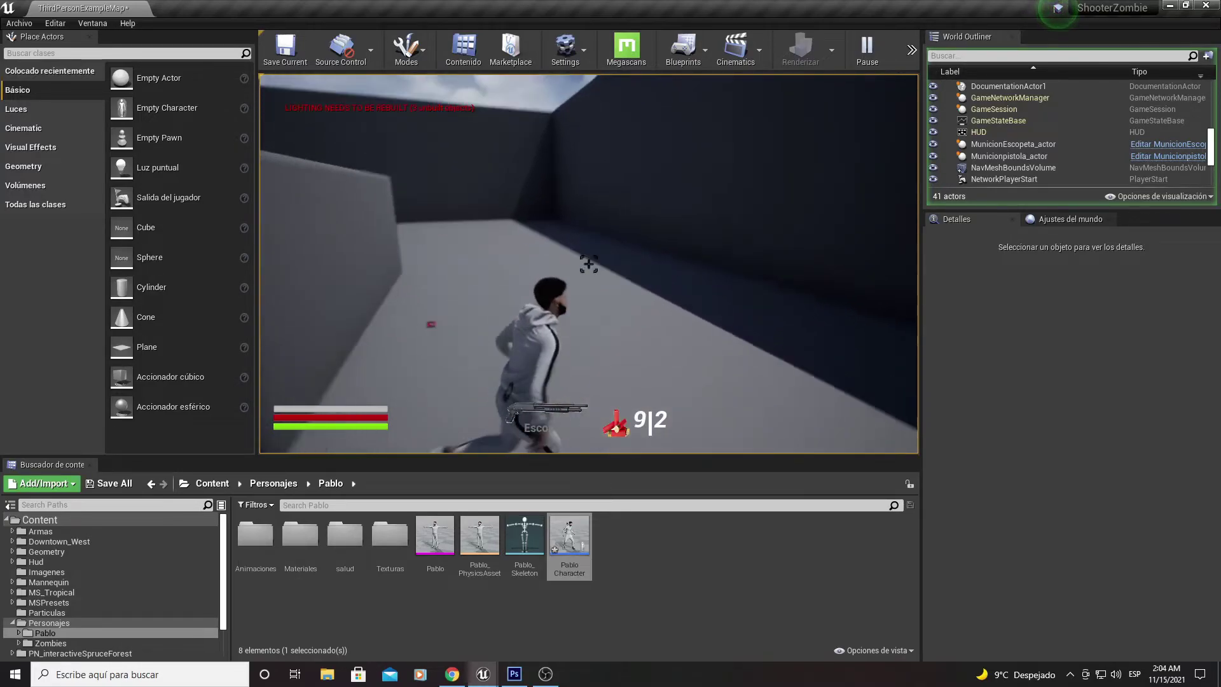
key(Tab)
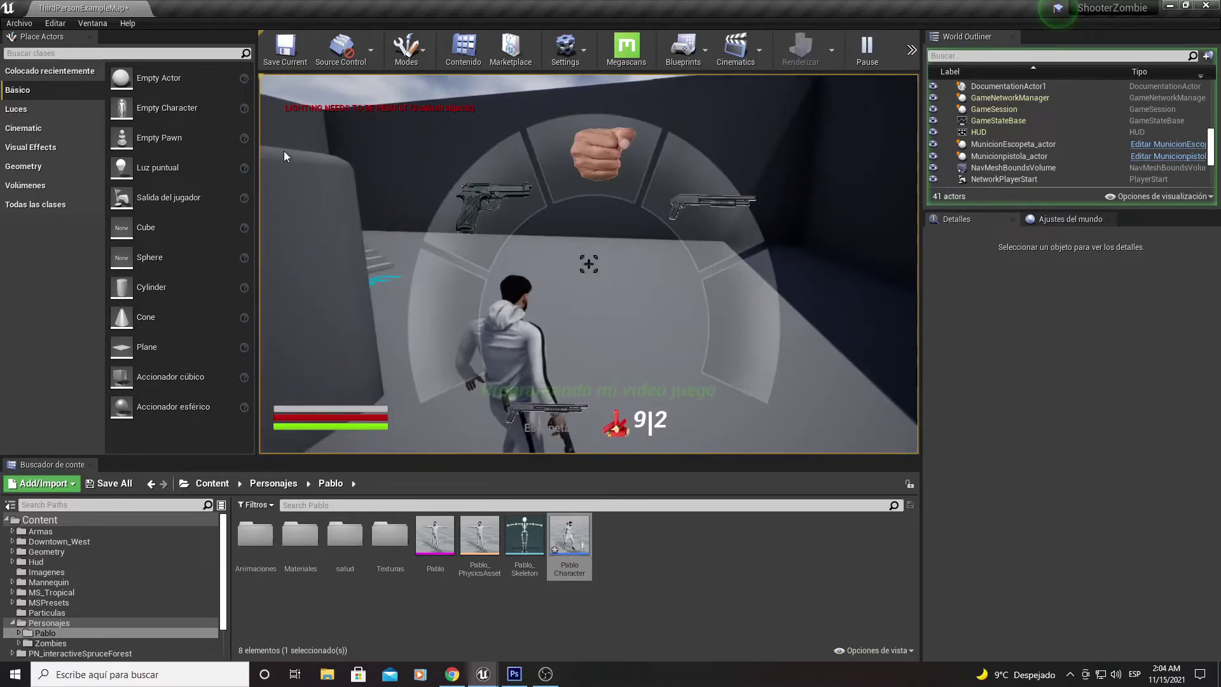
click(593, 161)
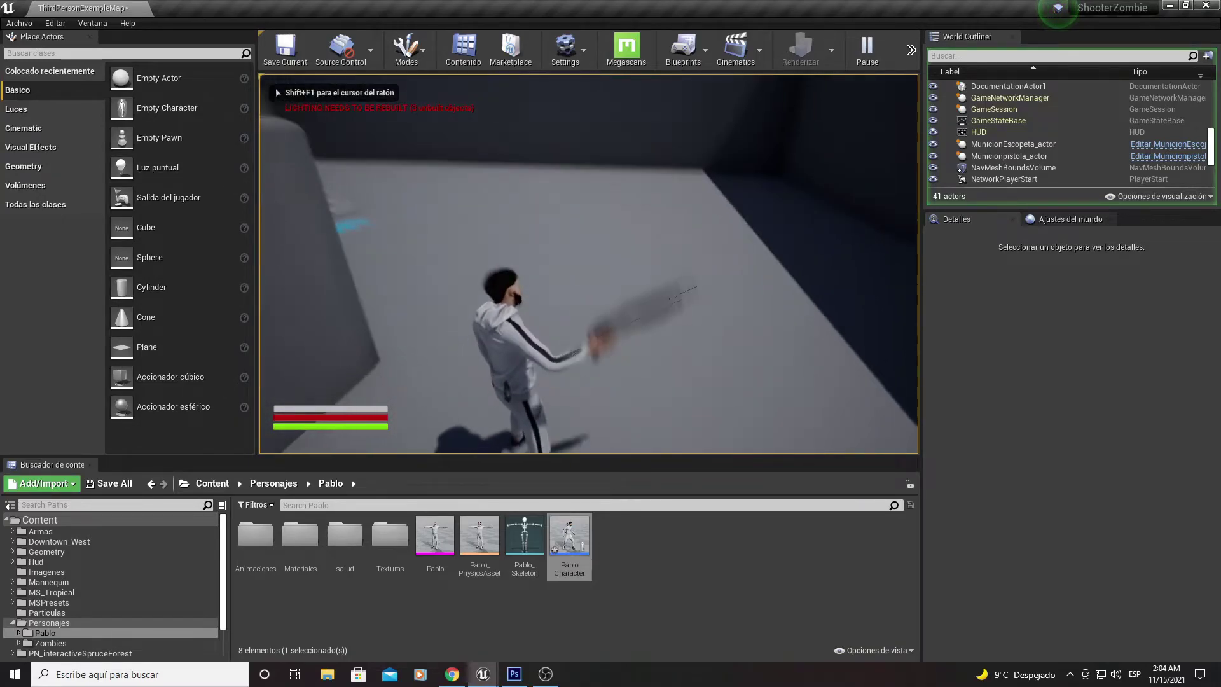
key(w)
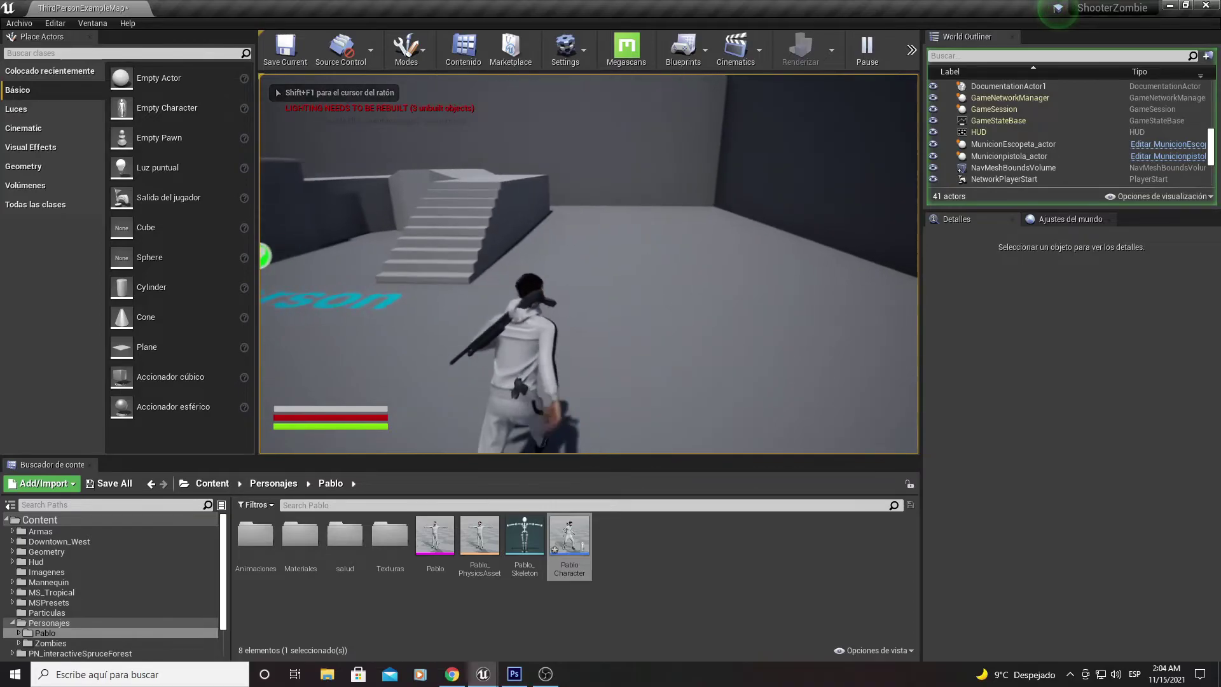
key(w)
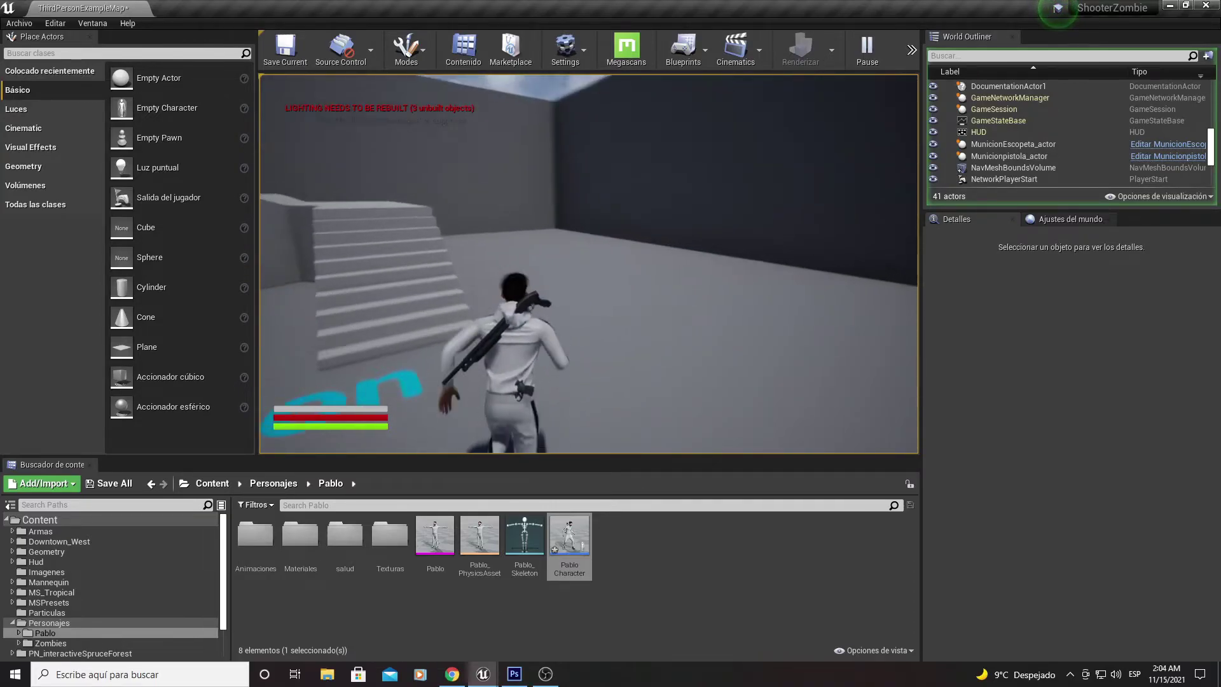
key(w)
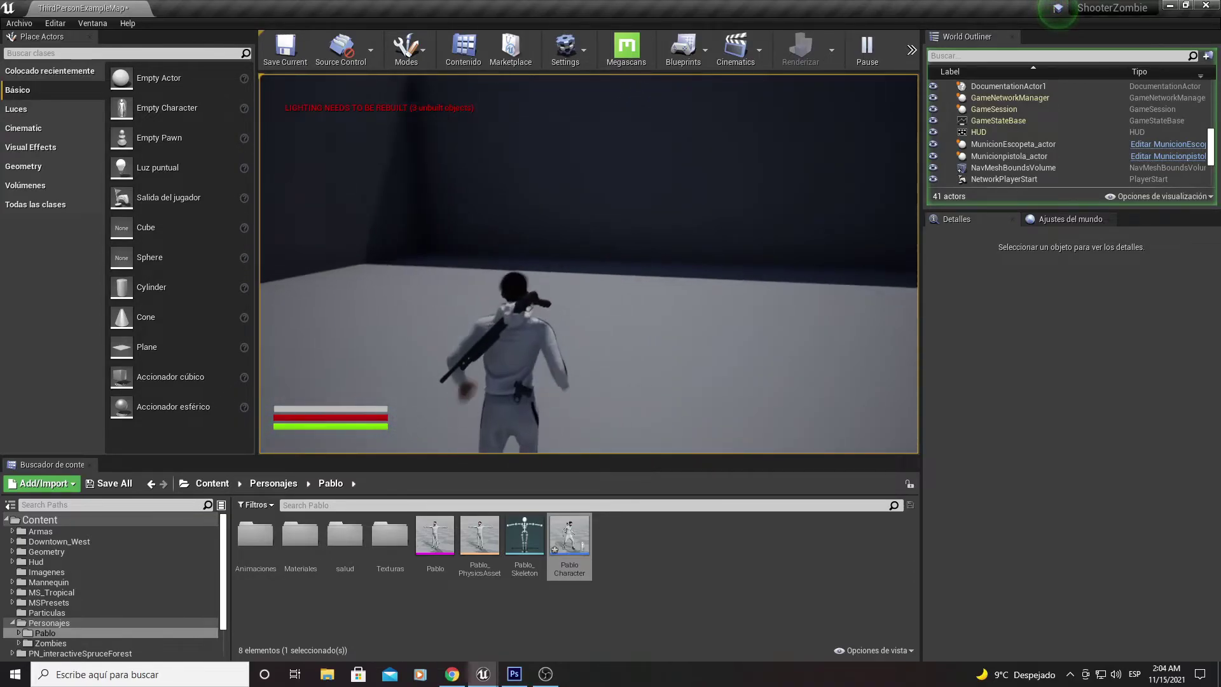
key(w)
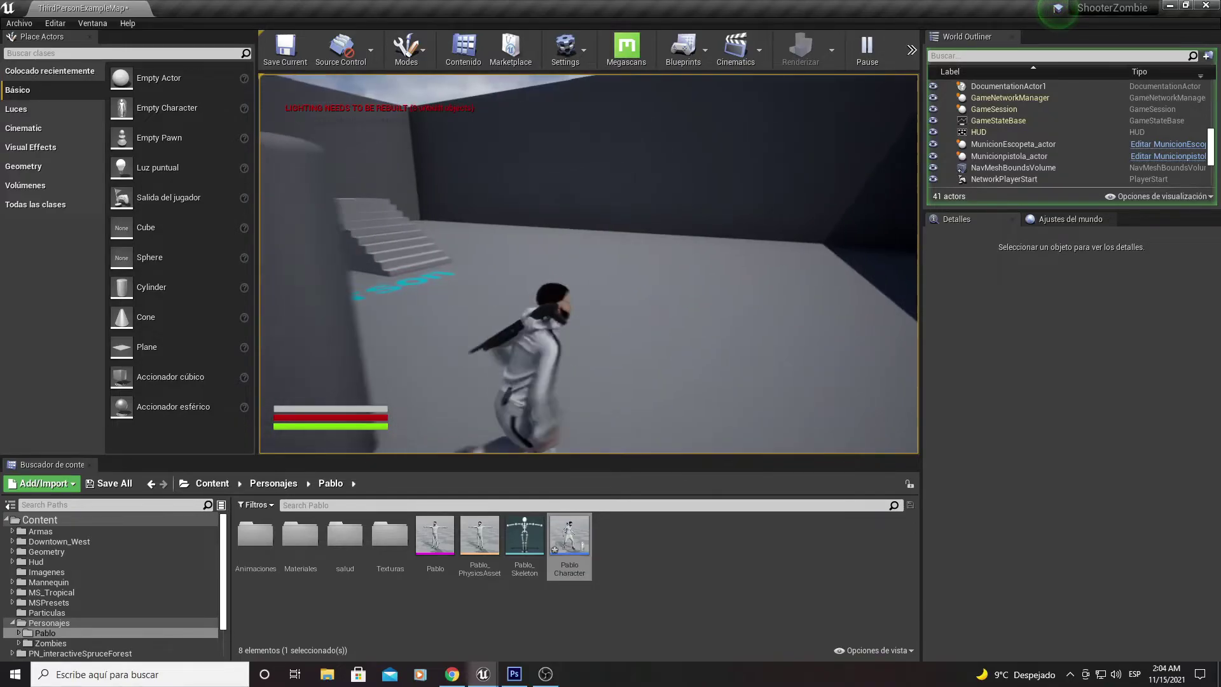
key(Tab)
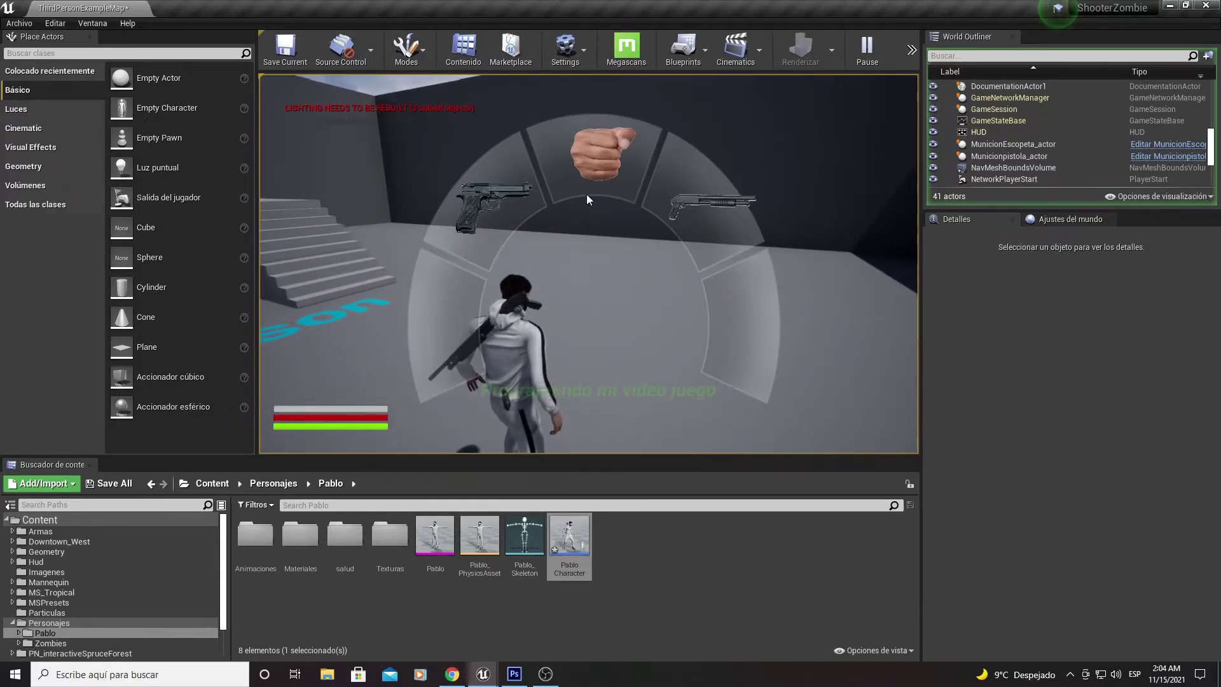
- Stop the play session and show the SeleccionDeArmas_Wid widget in the Designer view
key(Escape)
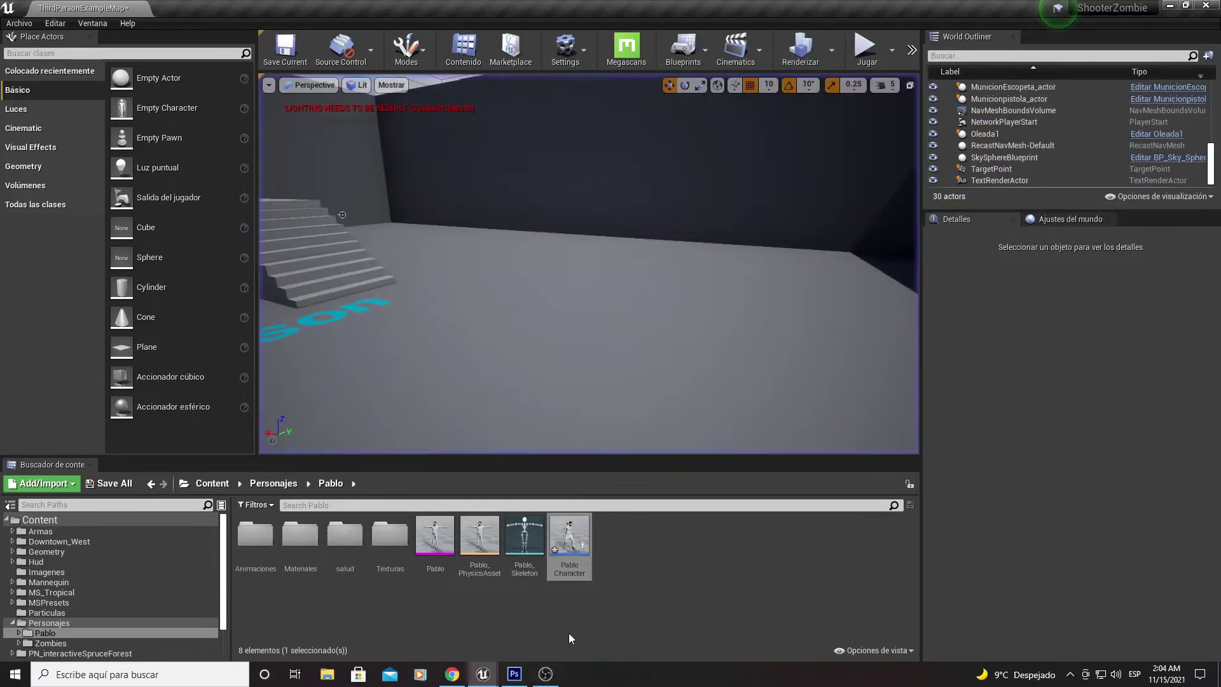
mouse_move(490, 678)
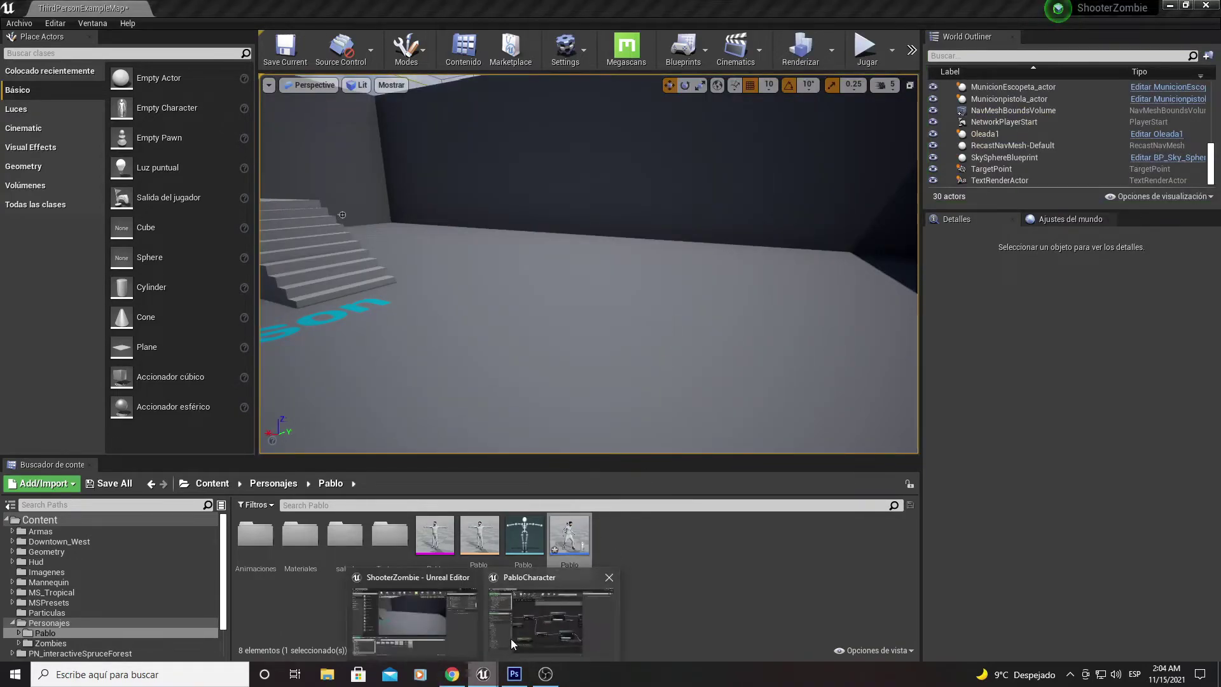
click(541, 614)
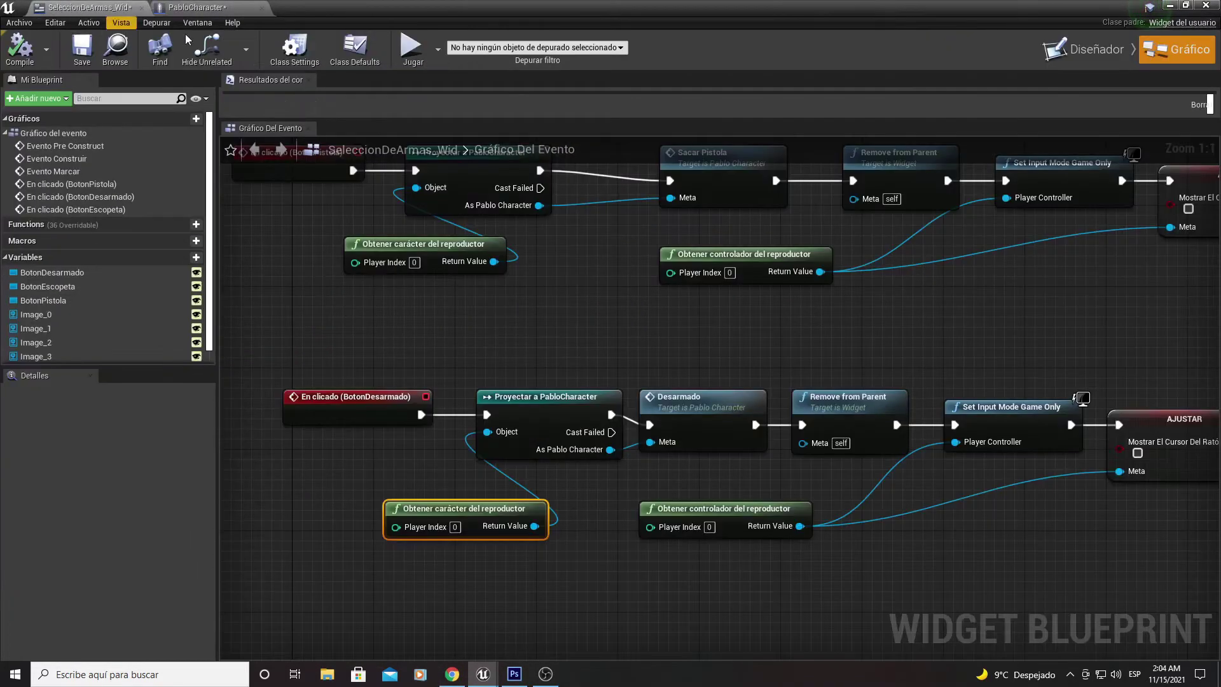
scroll(533, 247, down, 3)
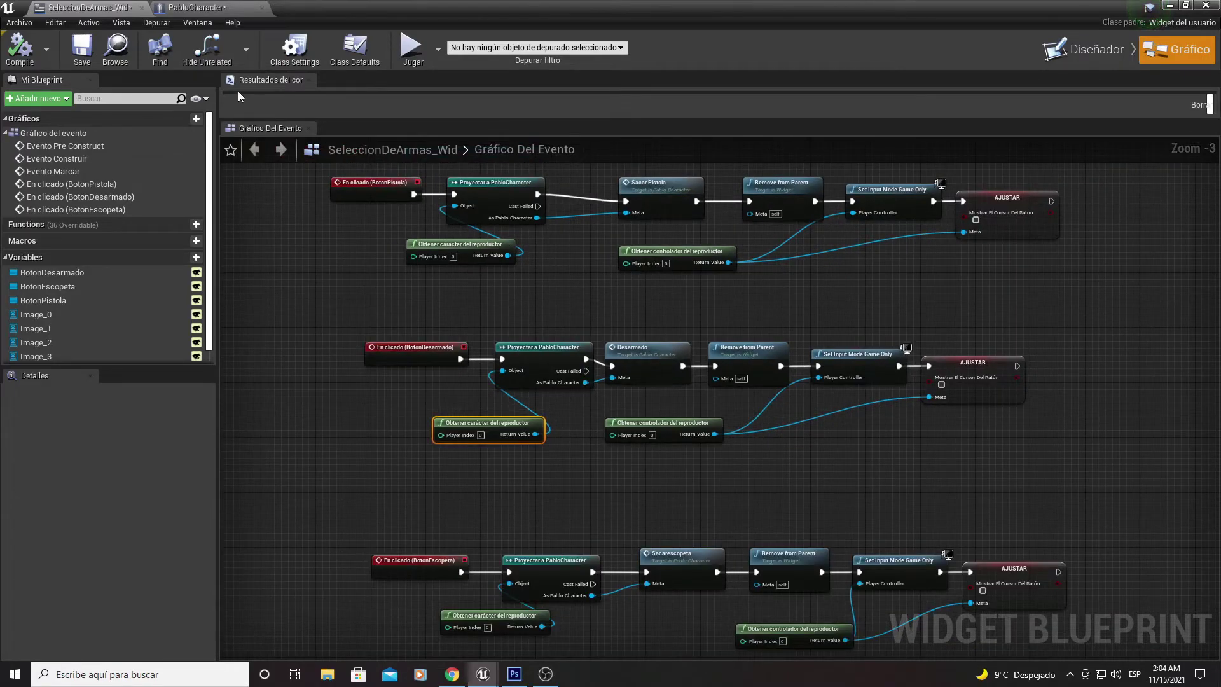
click(1070, 50)
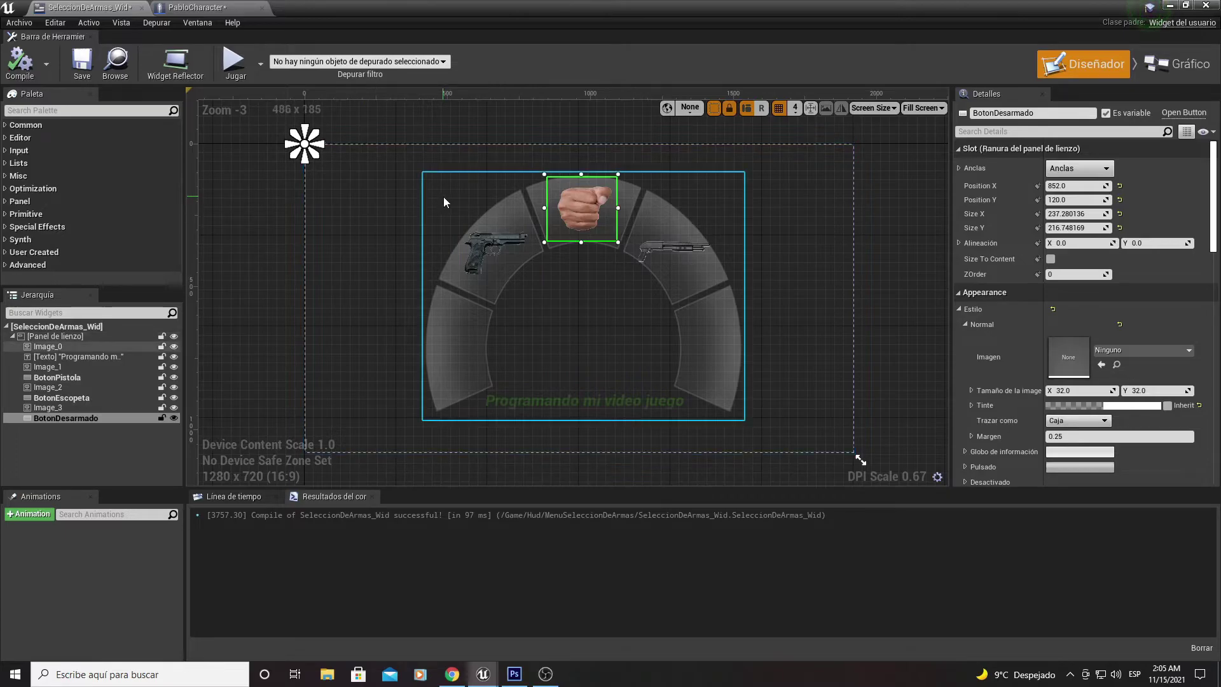
- Enlarge the Image_0 wheel background to offsets 362.61, 88.43, 333.74 and compile the widget
click(45, 346)
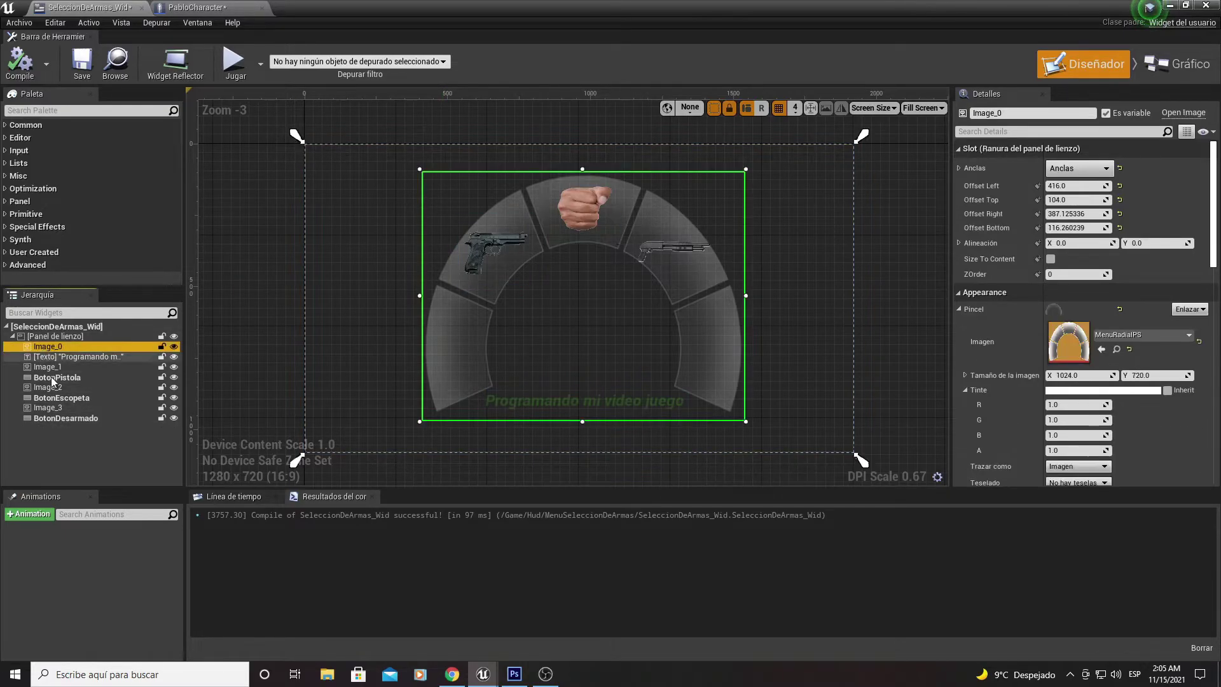
shift+click(43, 418)
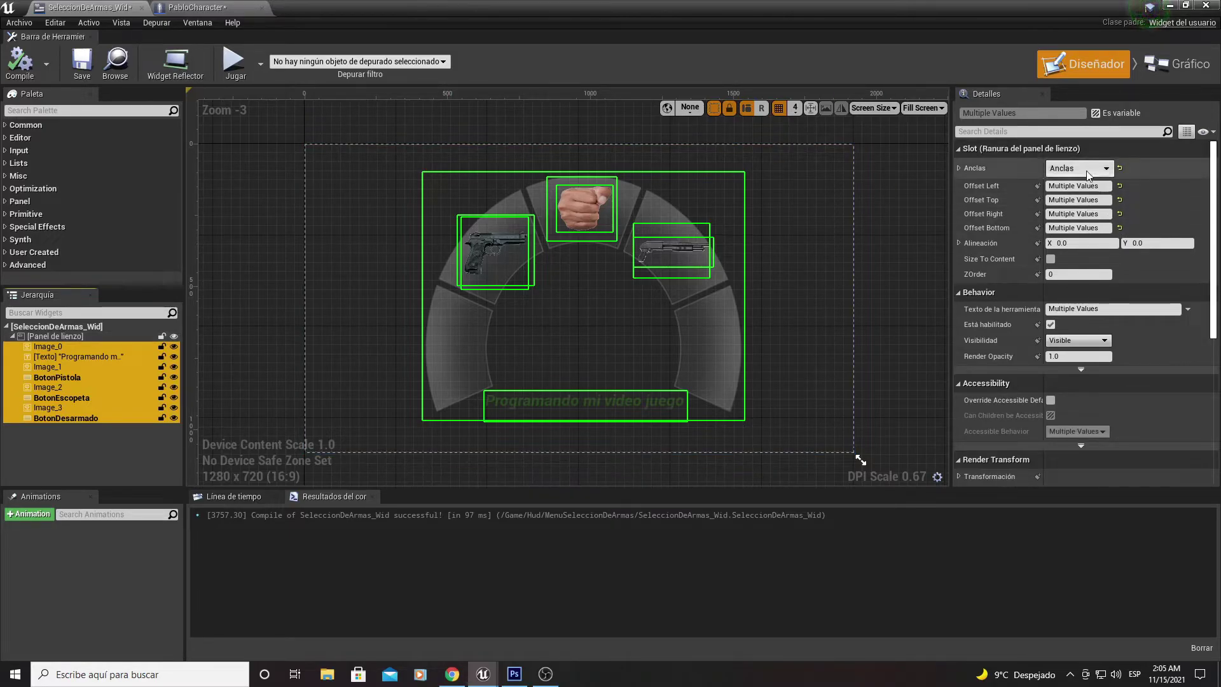
click(347, 362)
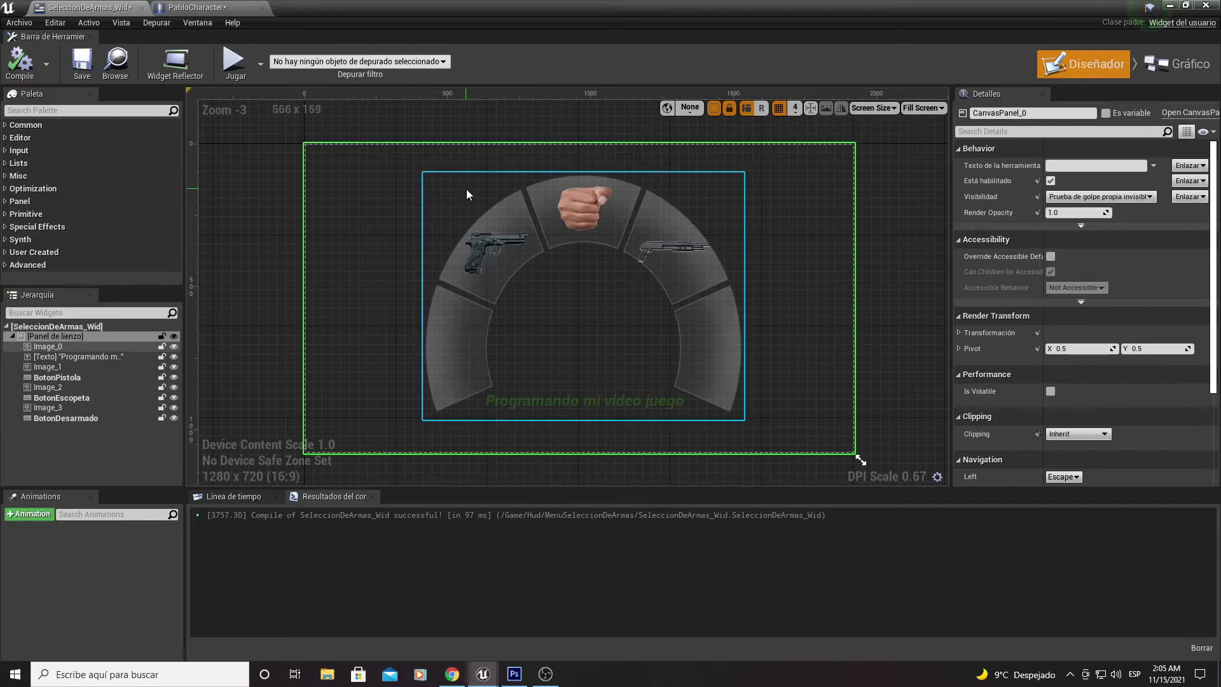
click(467, 191)
drag(417, 168, 407, 166)
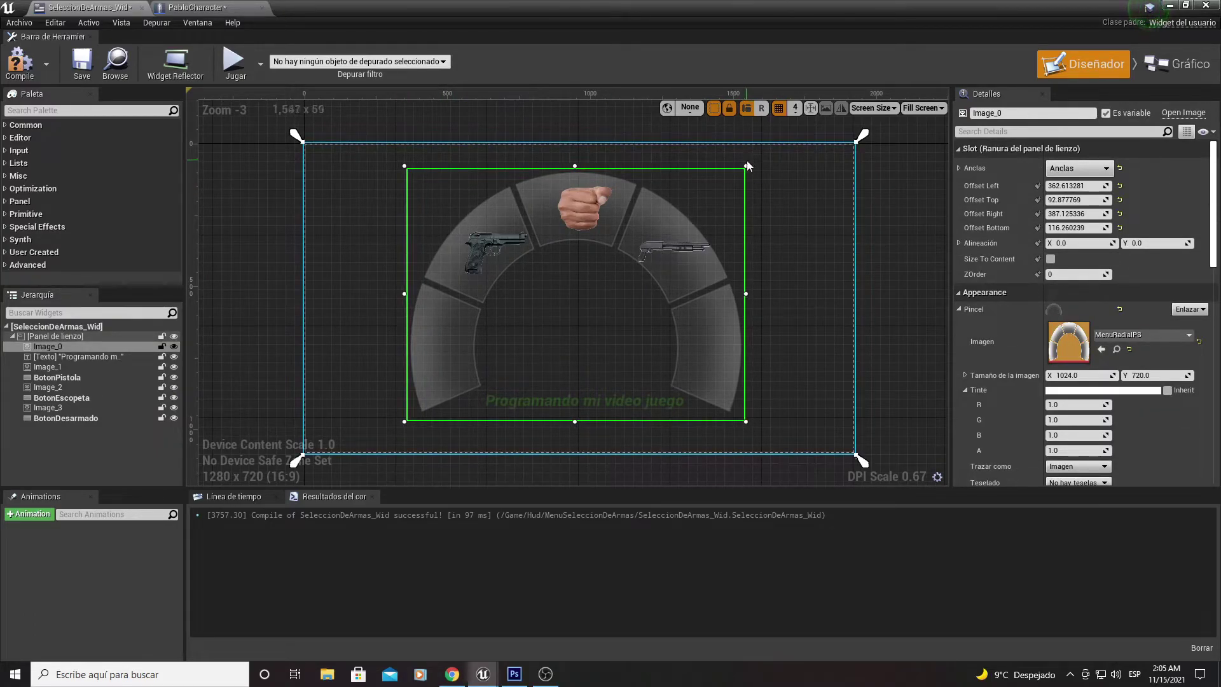
drag(746, 166, 762, 164)
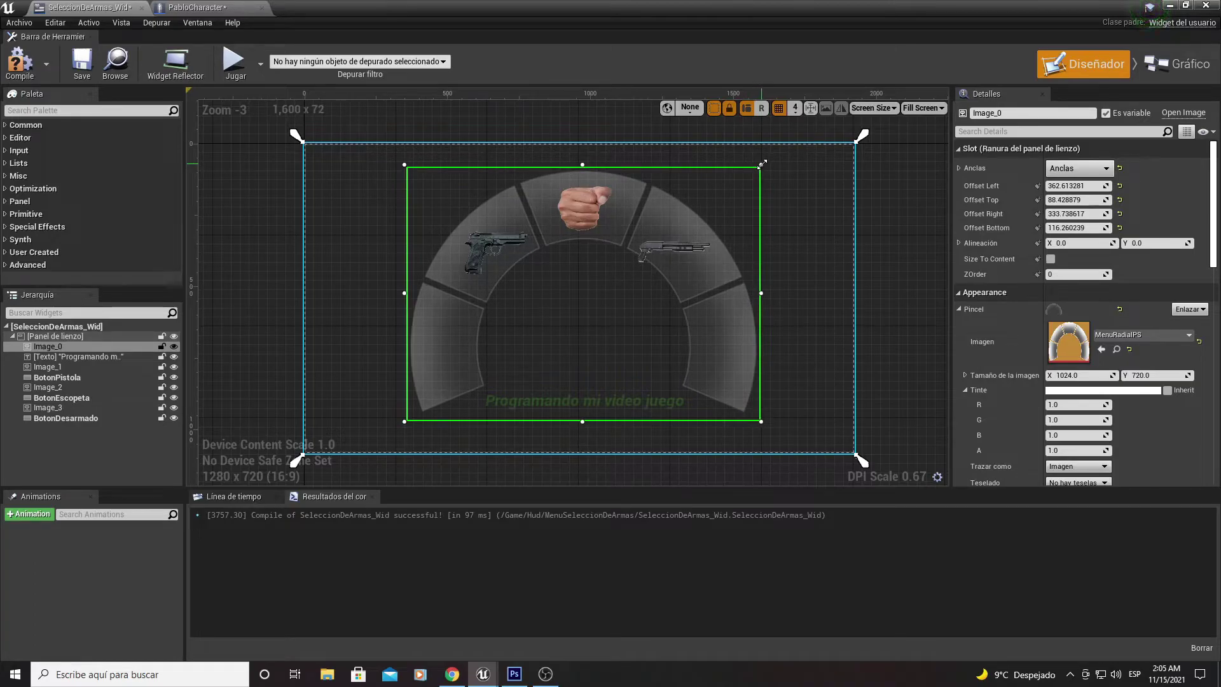
click(9, 62)
- Return to the running game and equip the pistol from the weapon wheel
click(1169, 5)
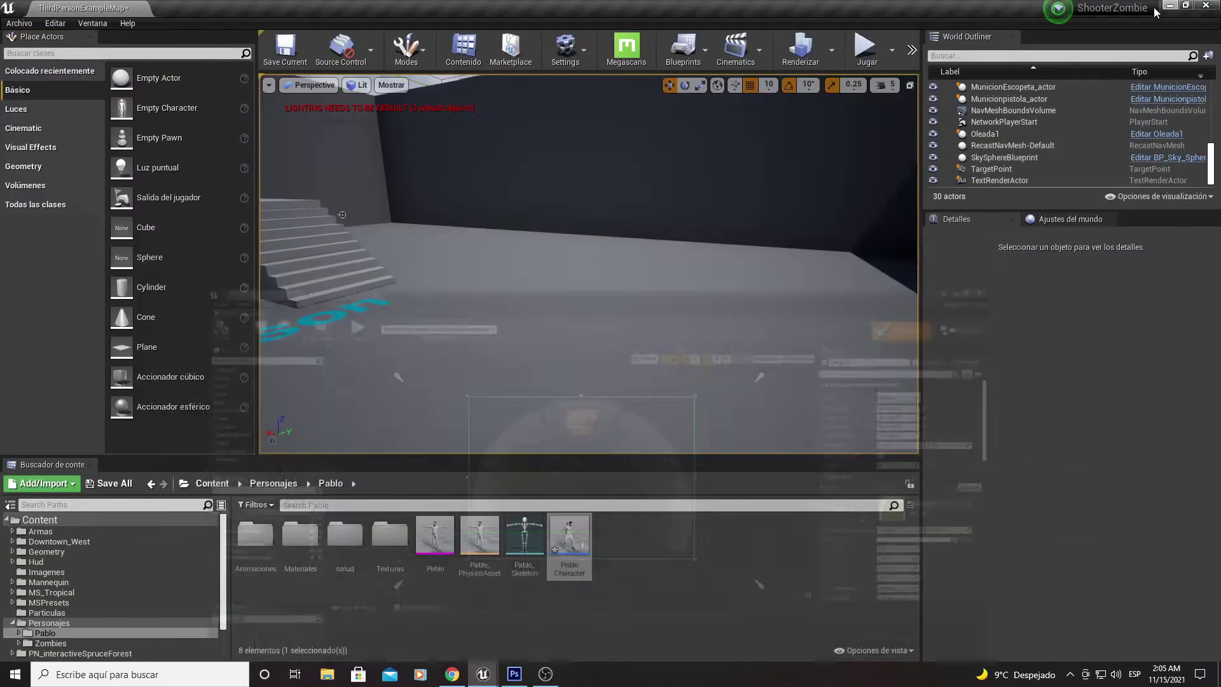
key(Tab)
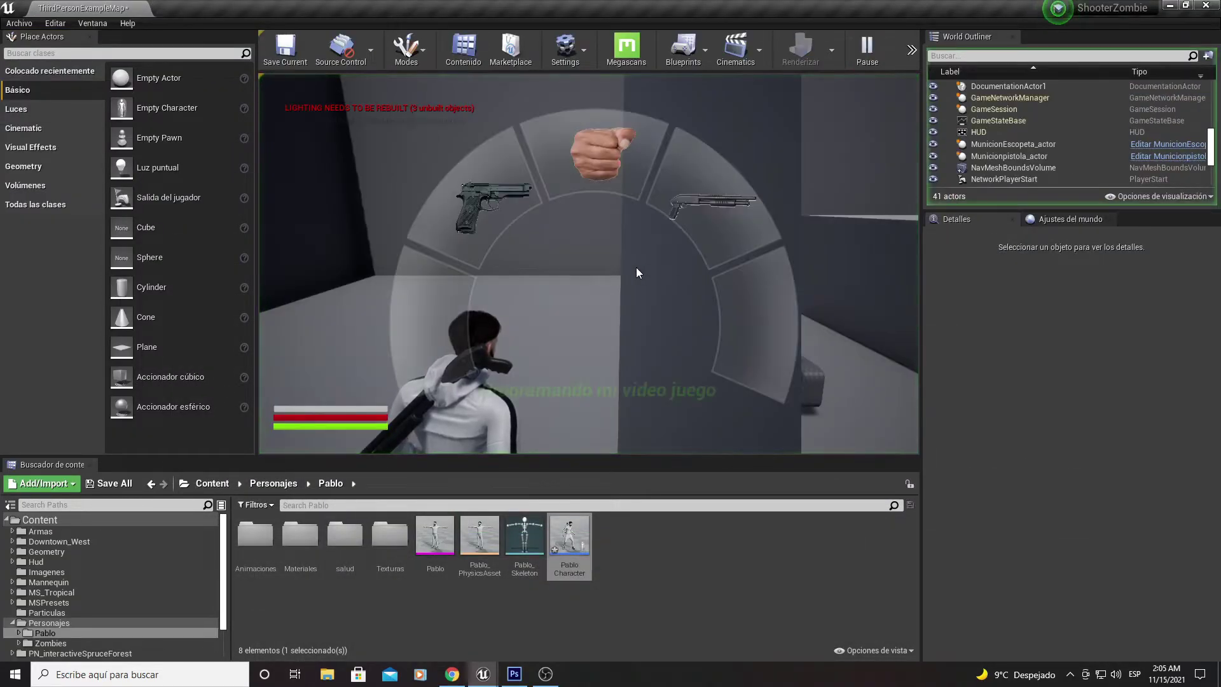
click(493, 206)
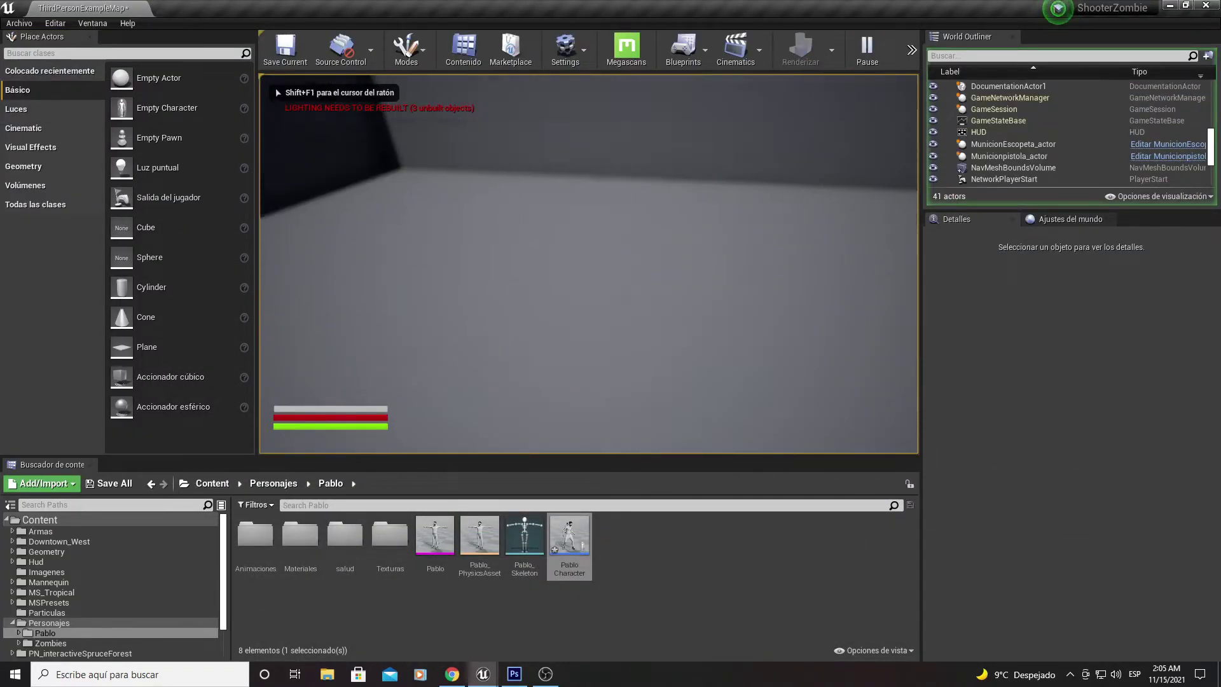
key(Tab)
click(509, 180)
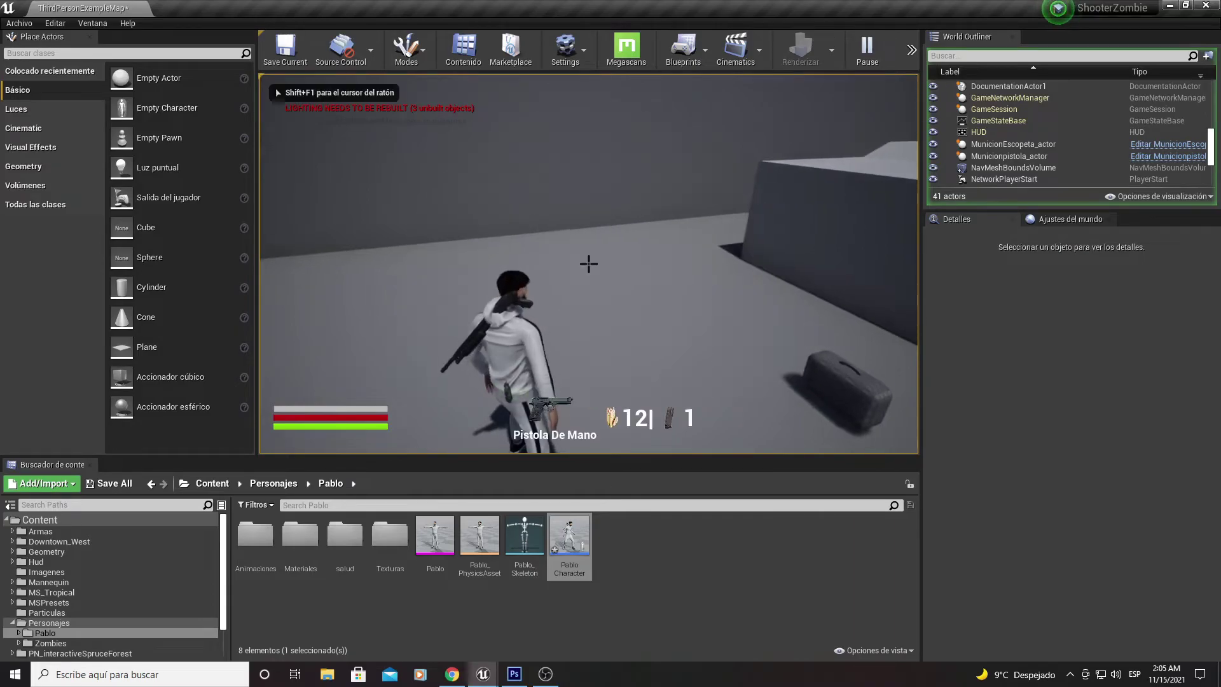
- Run the character forward and aim the pistol over the shoulder
key(w)
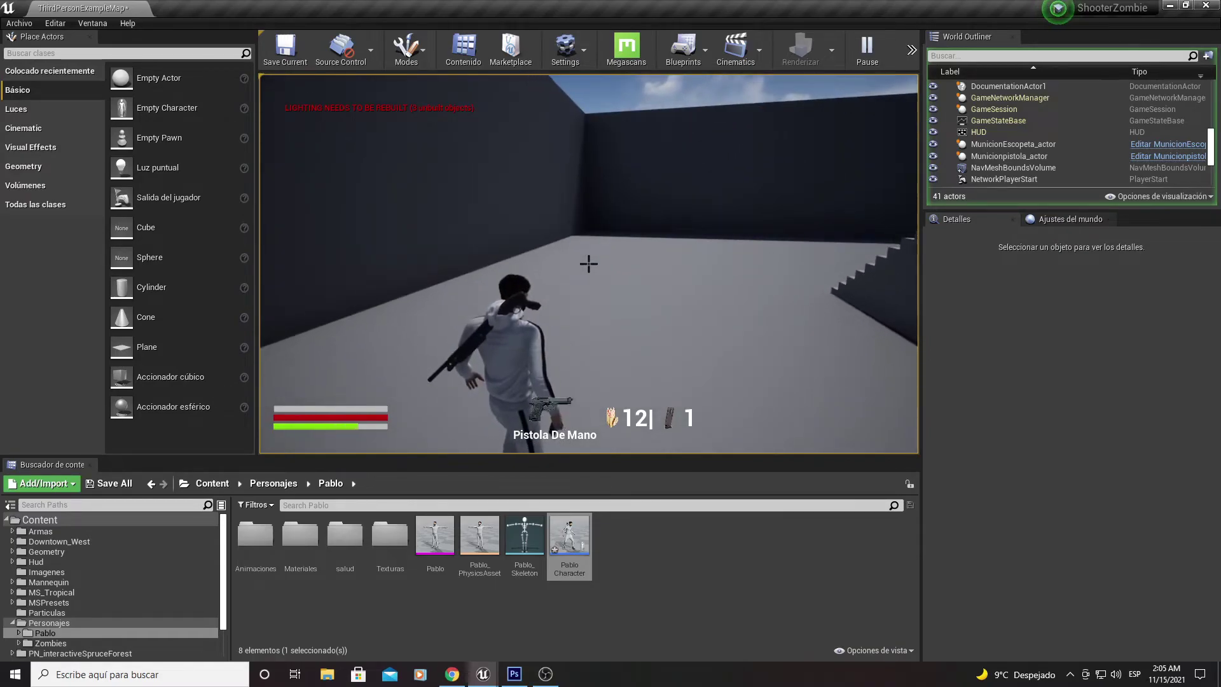
right_click(588, 264)
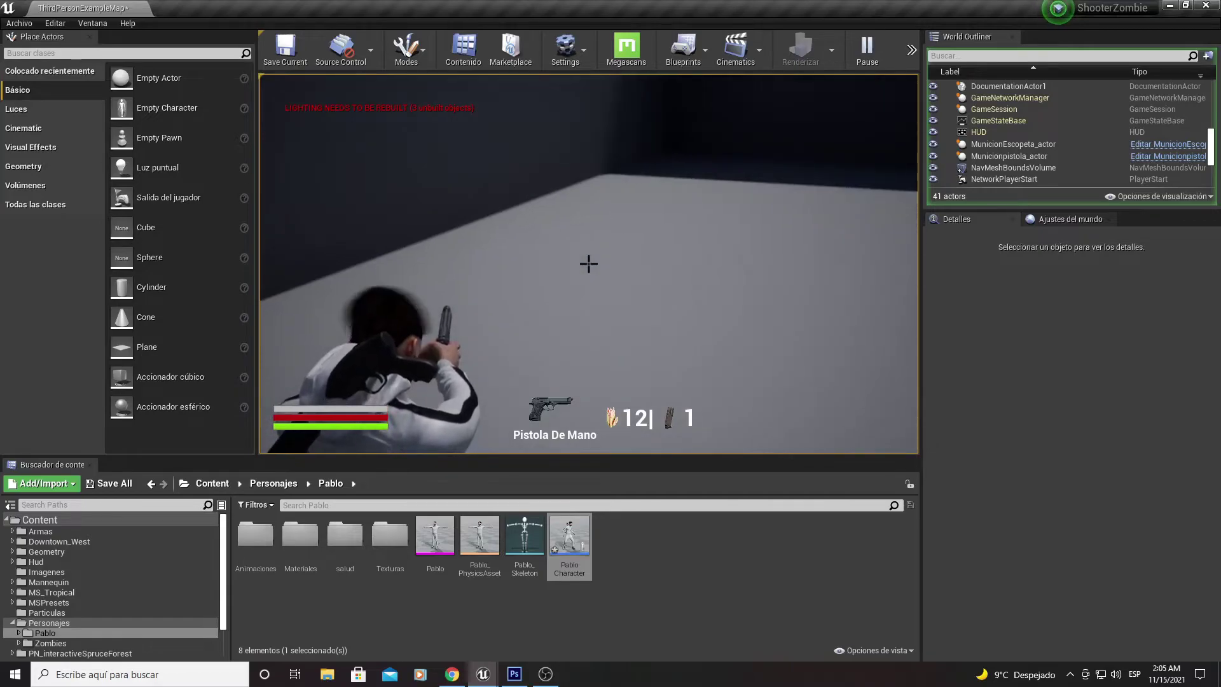
right_click(588, 264)
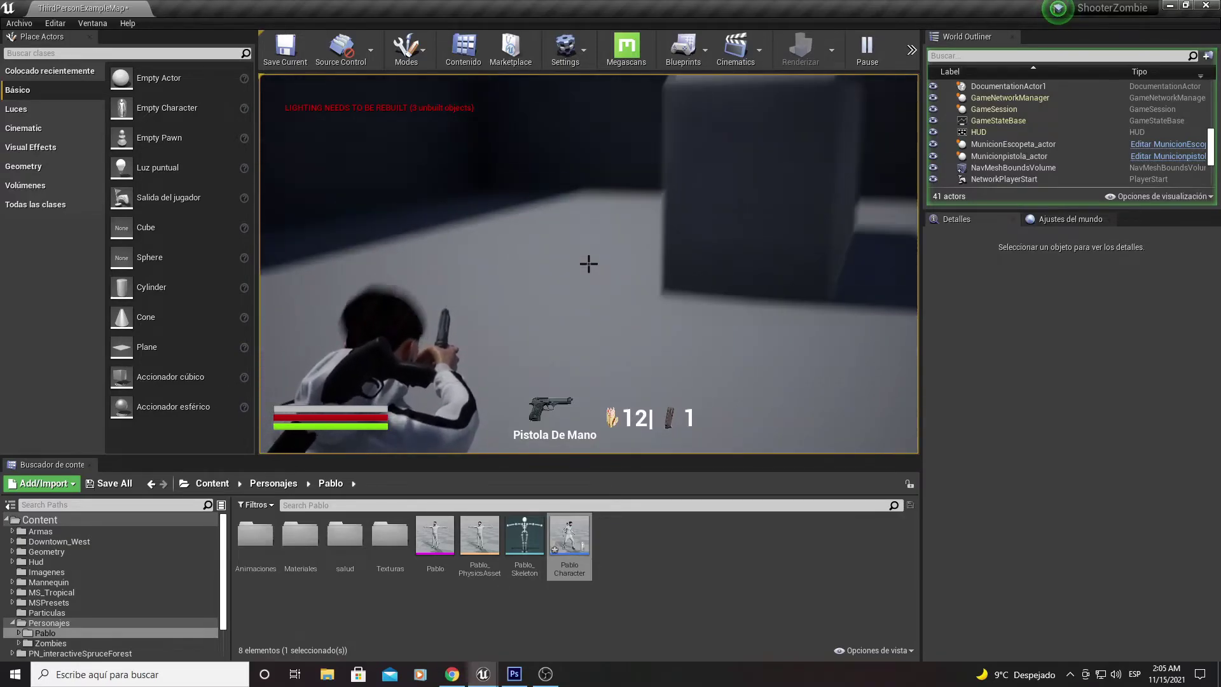
key(w)
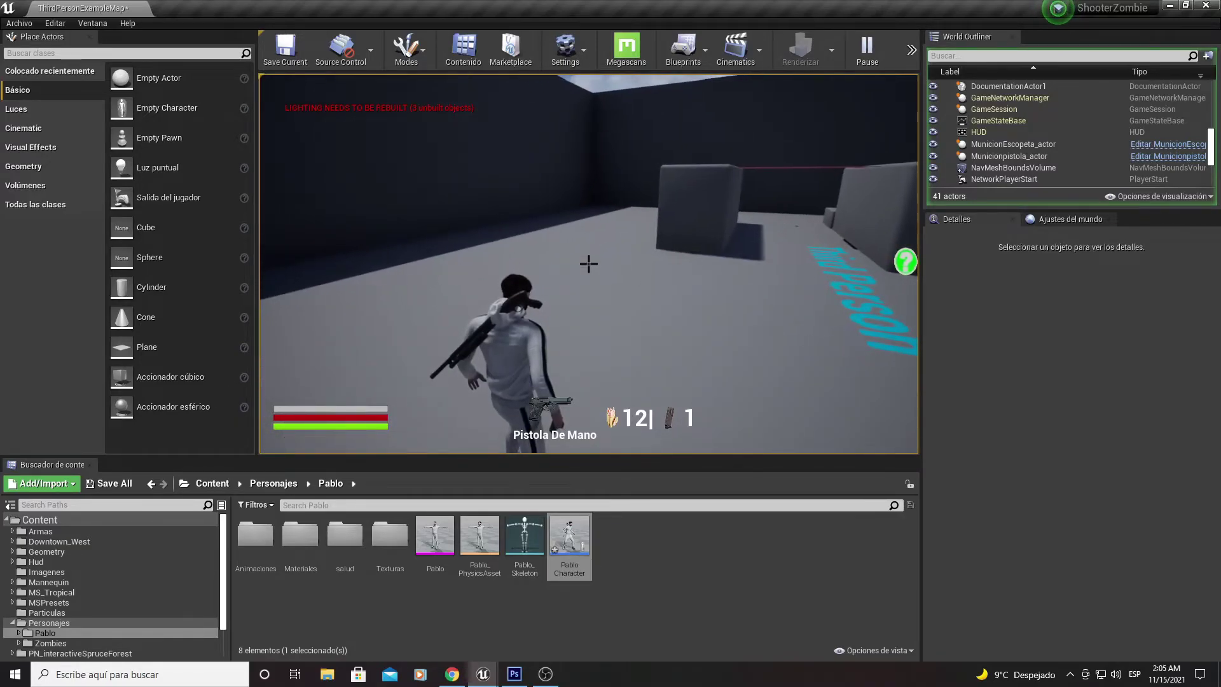
- Use the weapon wheel to choose the fist and go unarmed, then end the play session
key(Tab)
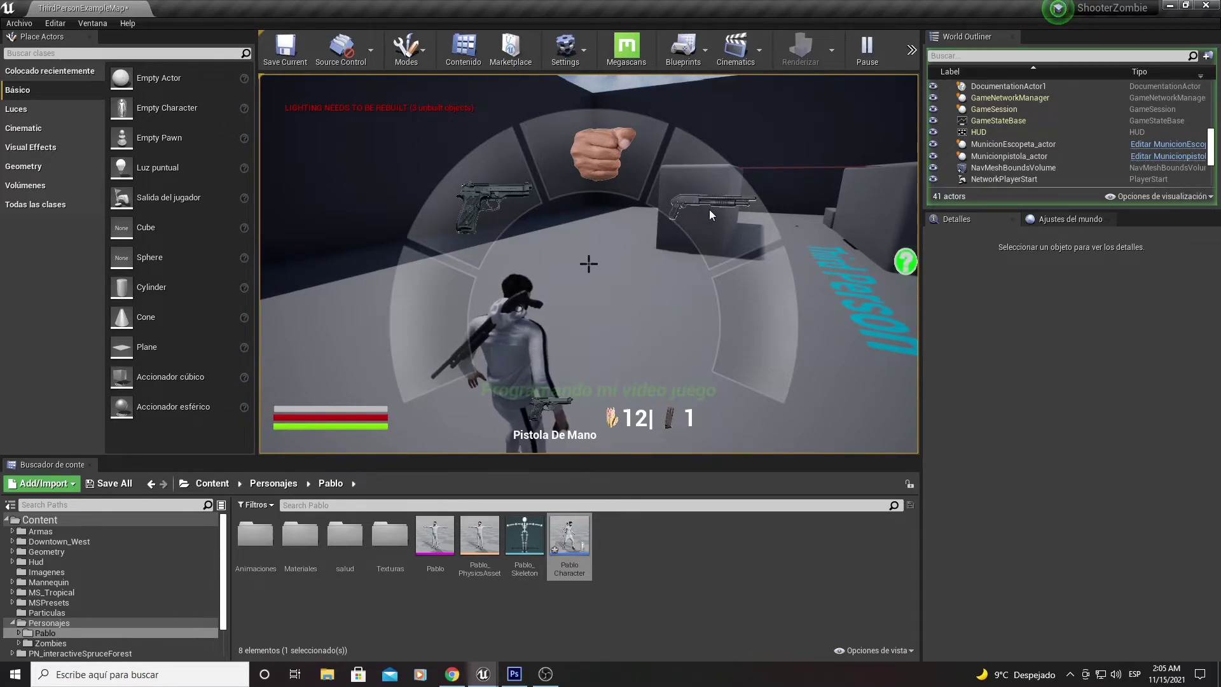
key(Tab)
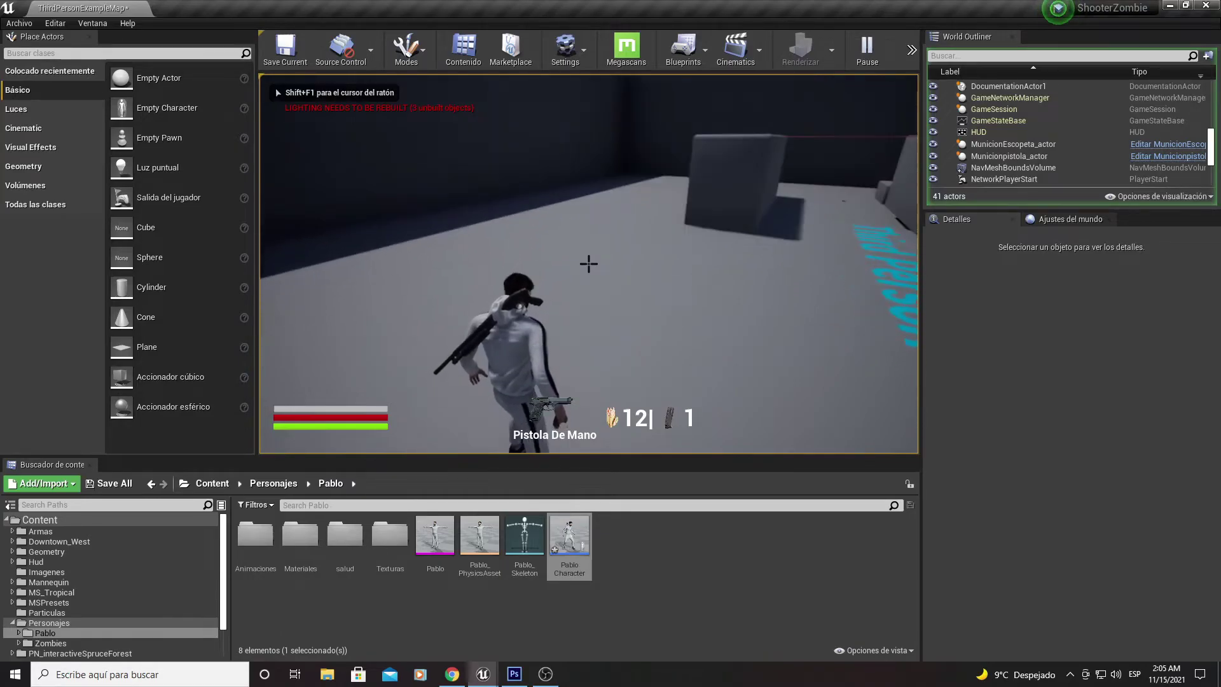
key(Tab)
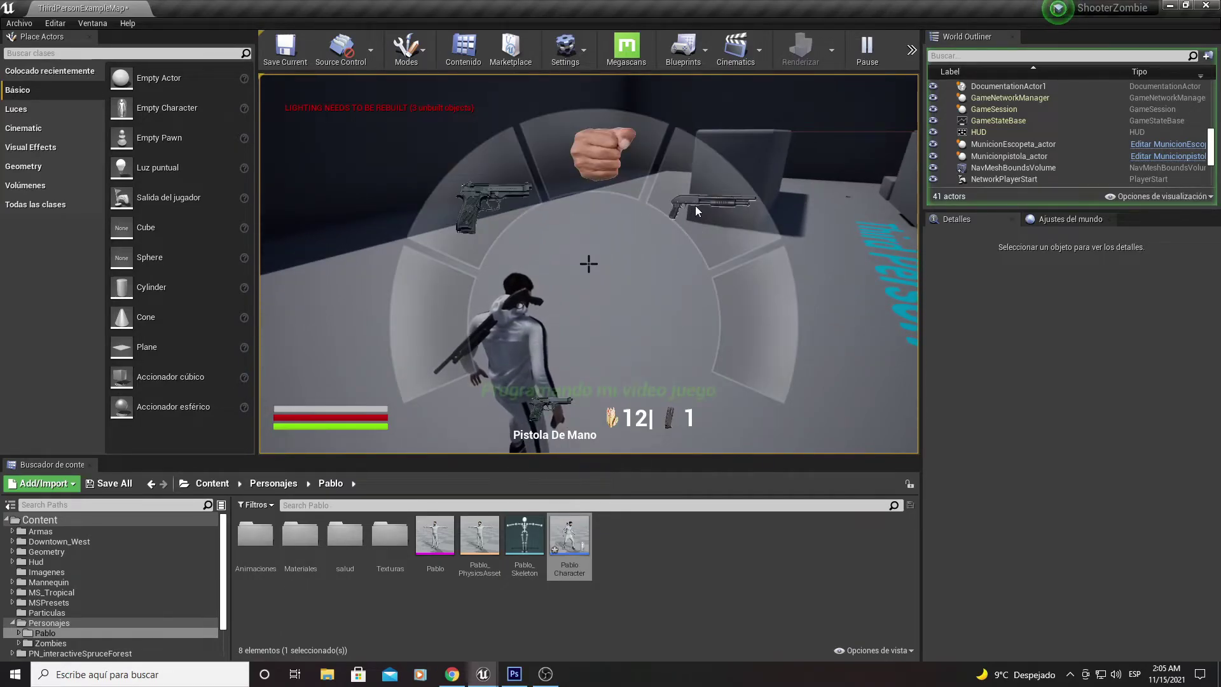
key(Tab)
key(Tab)
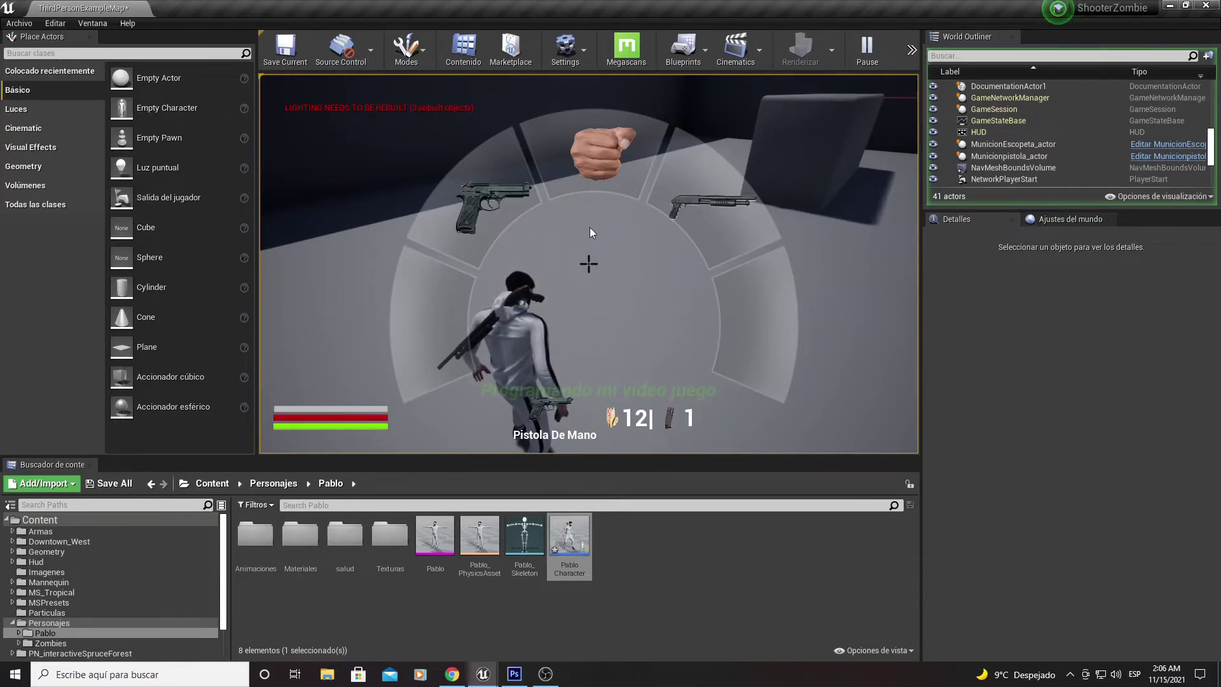
click(619, 163)
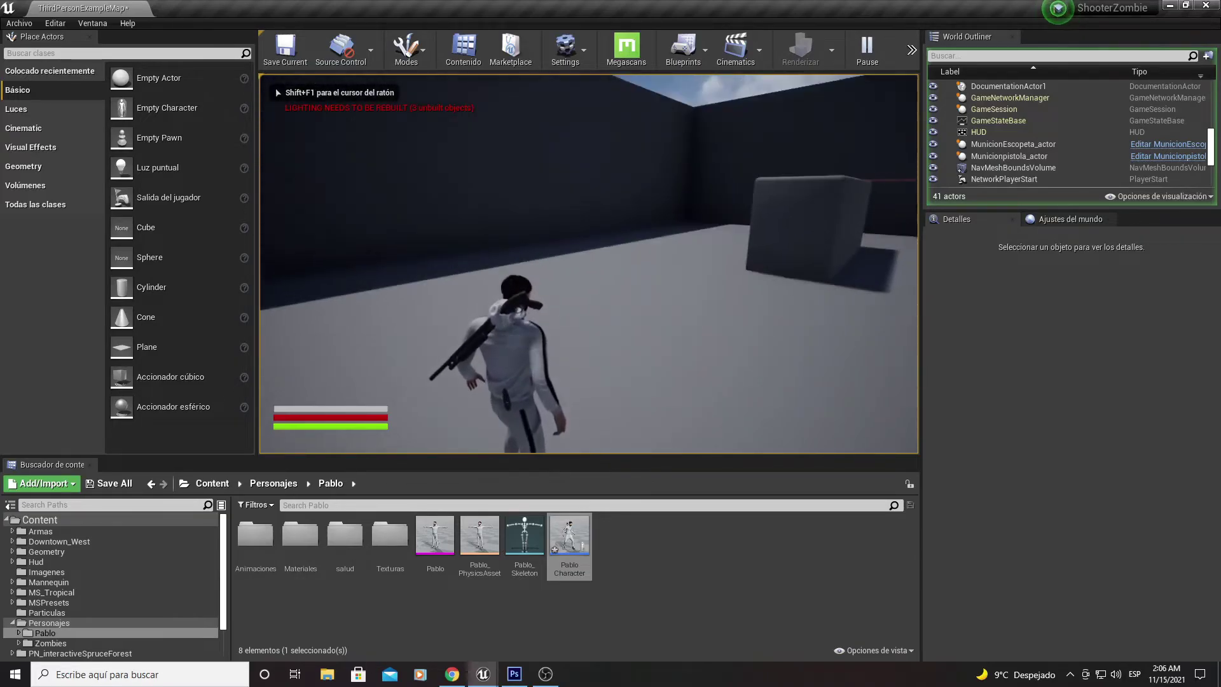
key(Tab)
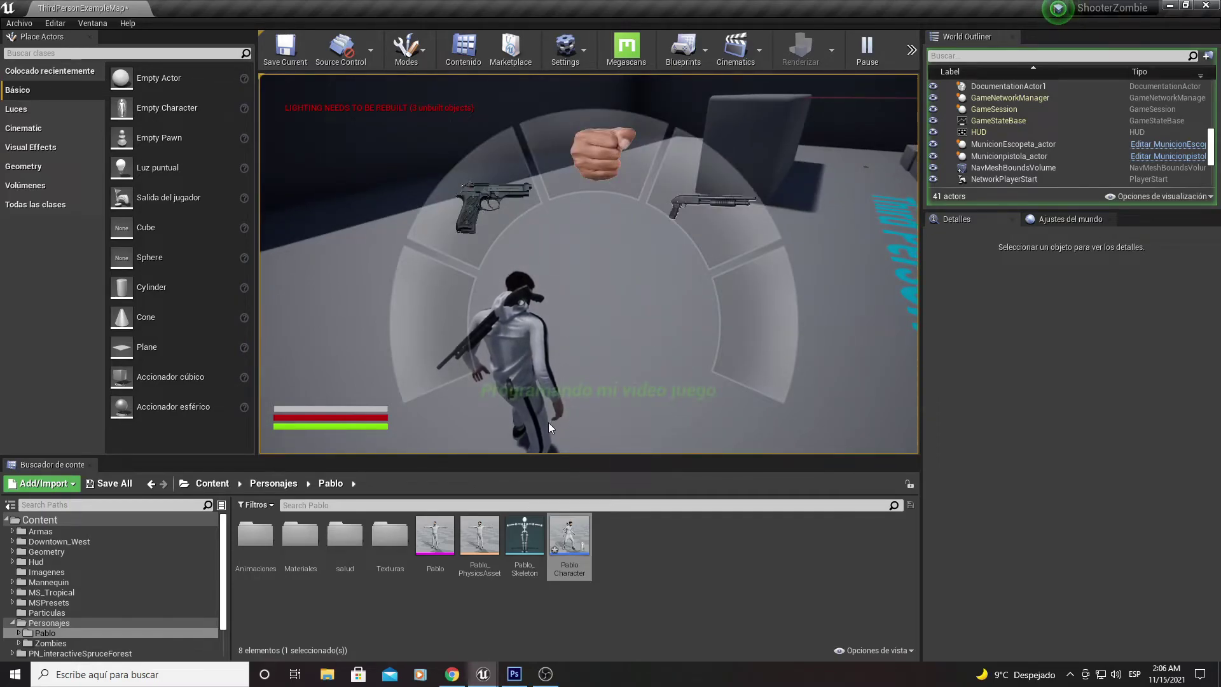
key(Escape)
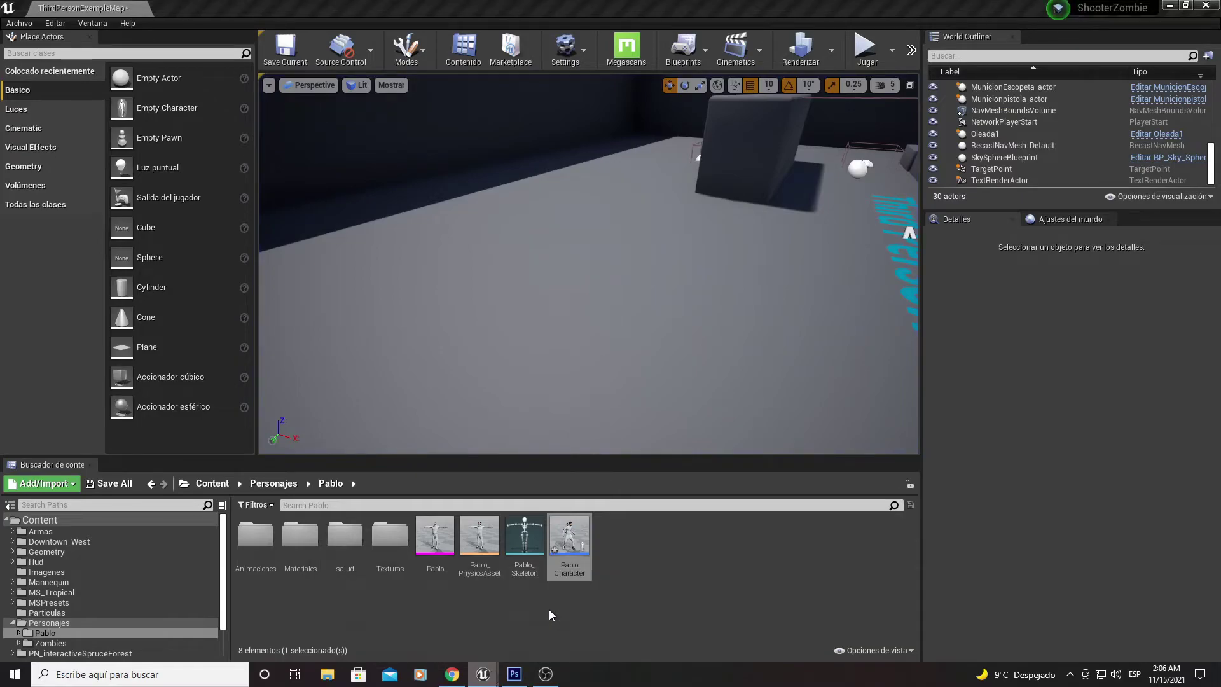
- Bring PabloCharacter's unarmed event nodes into view in the Blueprint graph
click(551, 621)
click(169, 7)
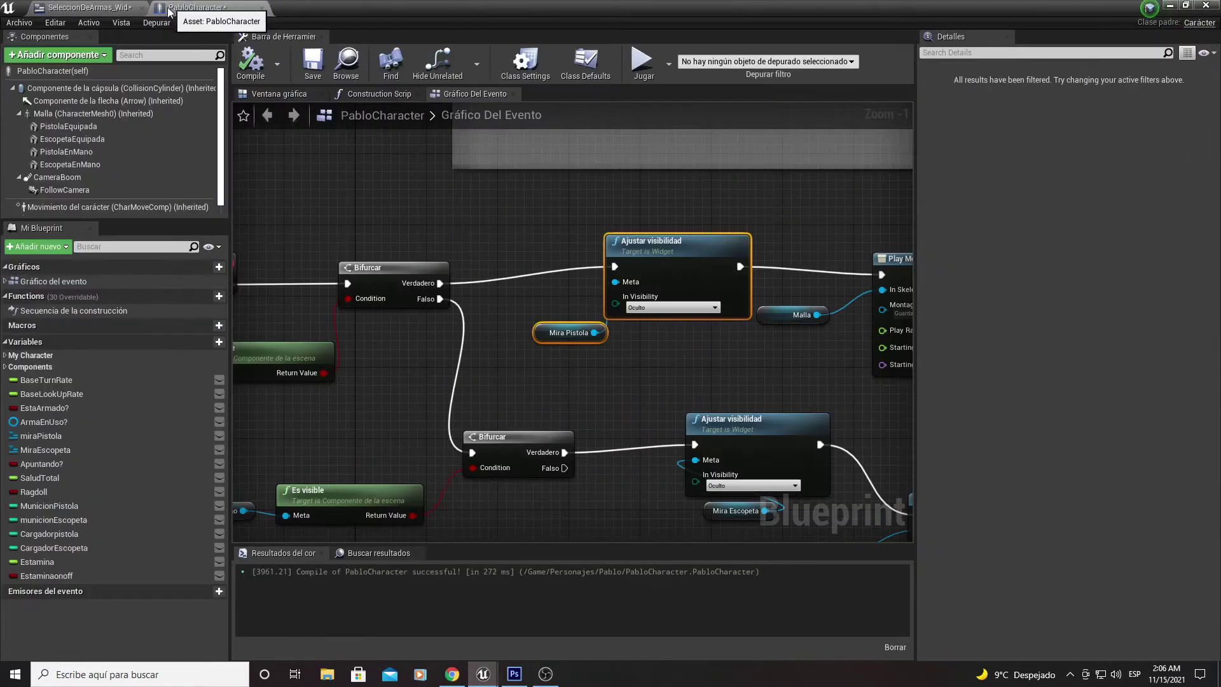
scroll(552, 194, down, 7)
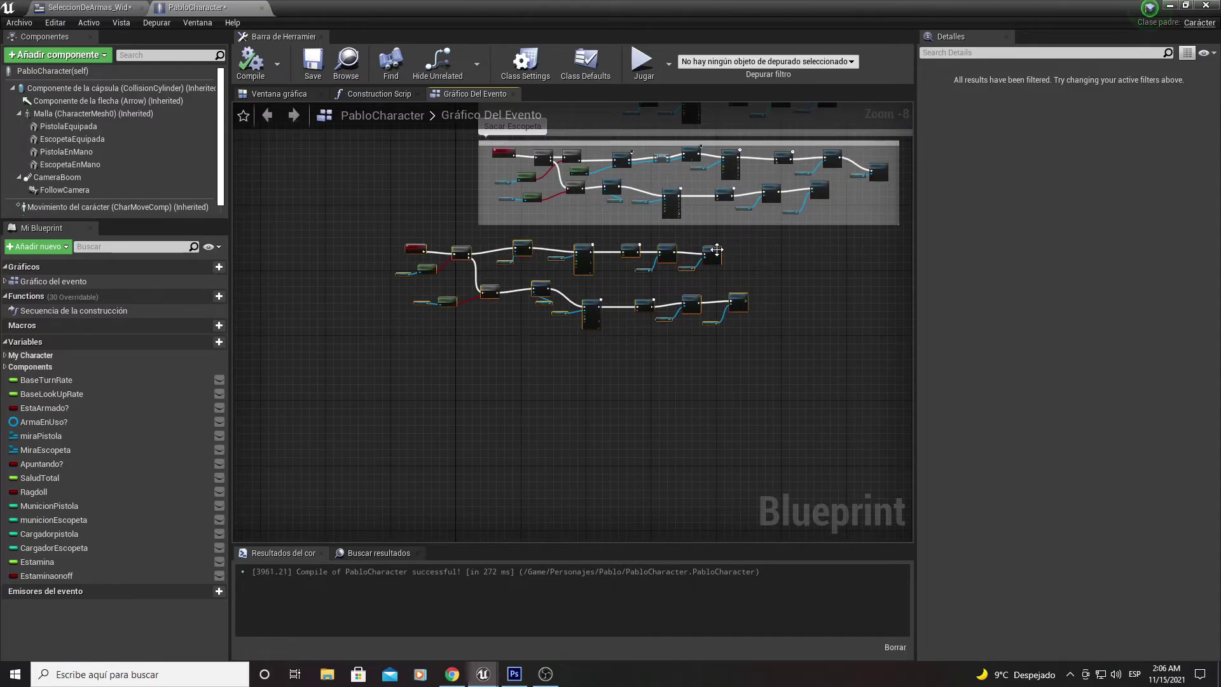
scroll(675, 298, up, 4)
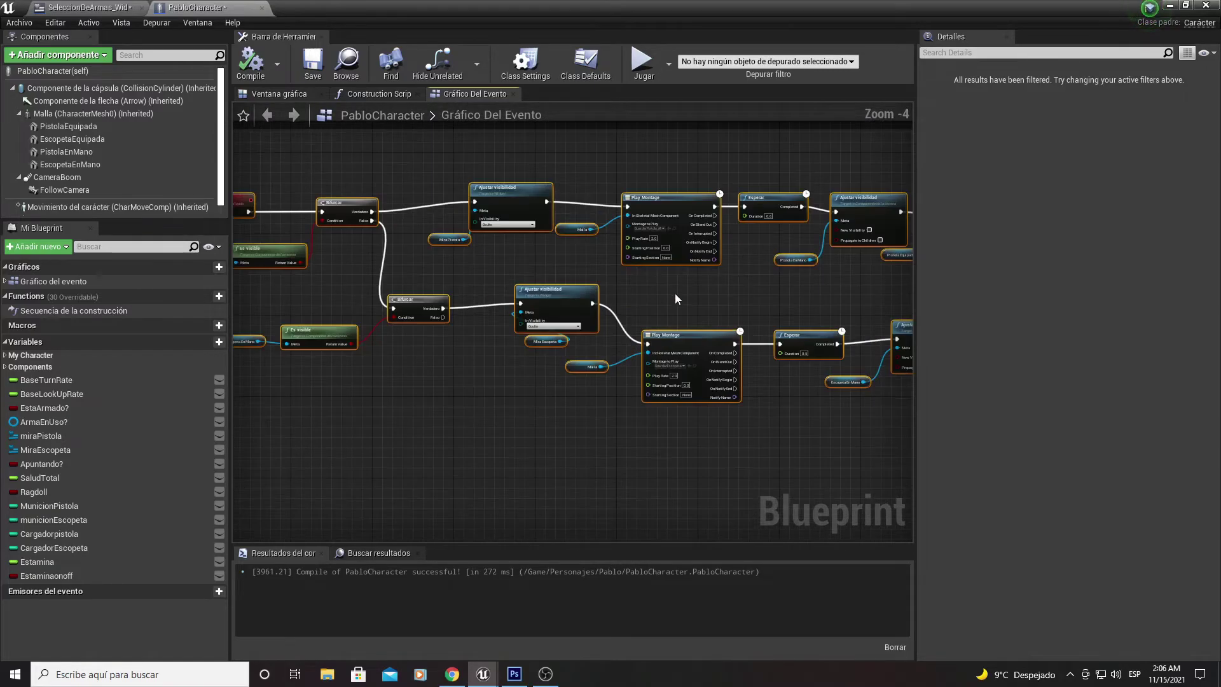
scroll(498, 261, up, 1)
scroll(499, 262, up, 1)
right_drag(499, 262, 722, 339)
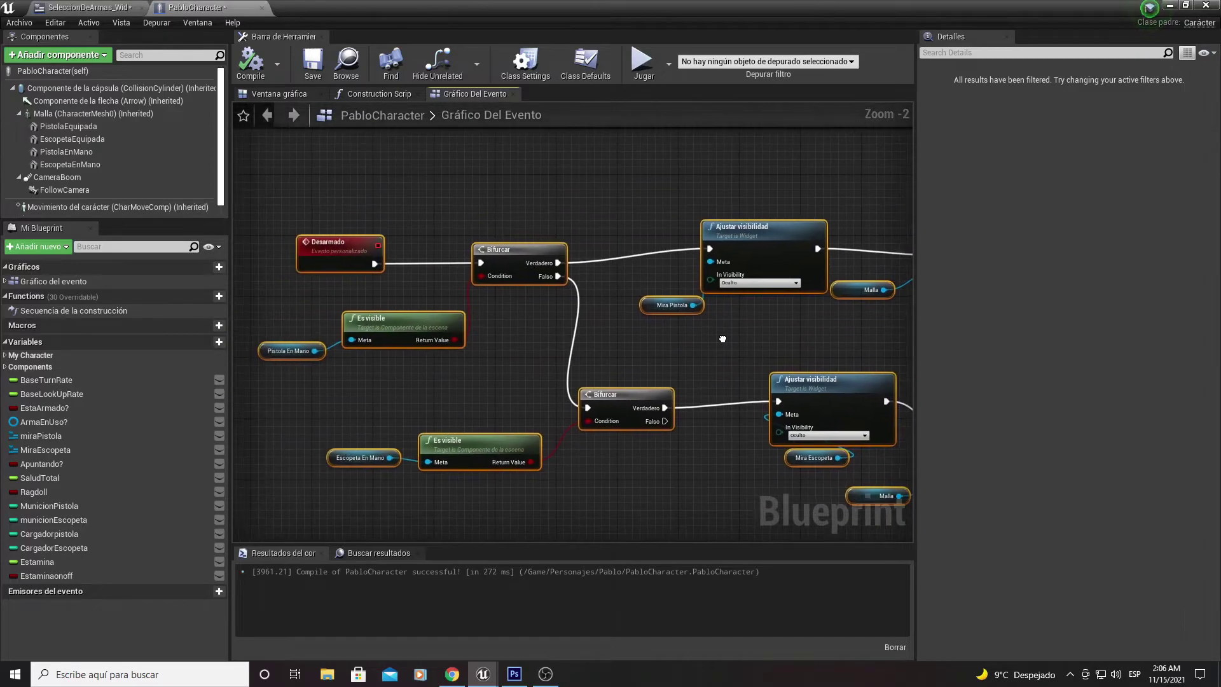
scroll(471, 181, down, 3)
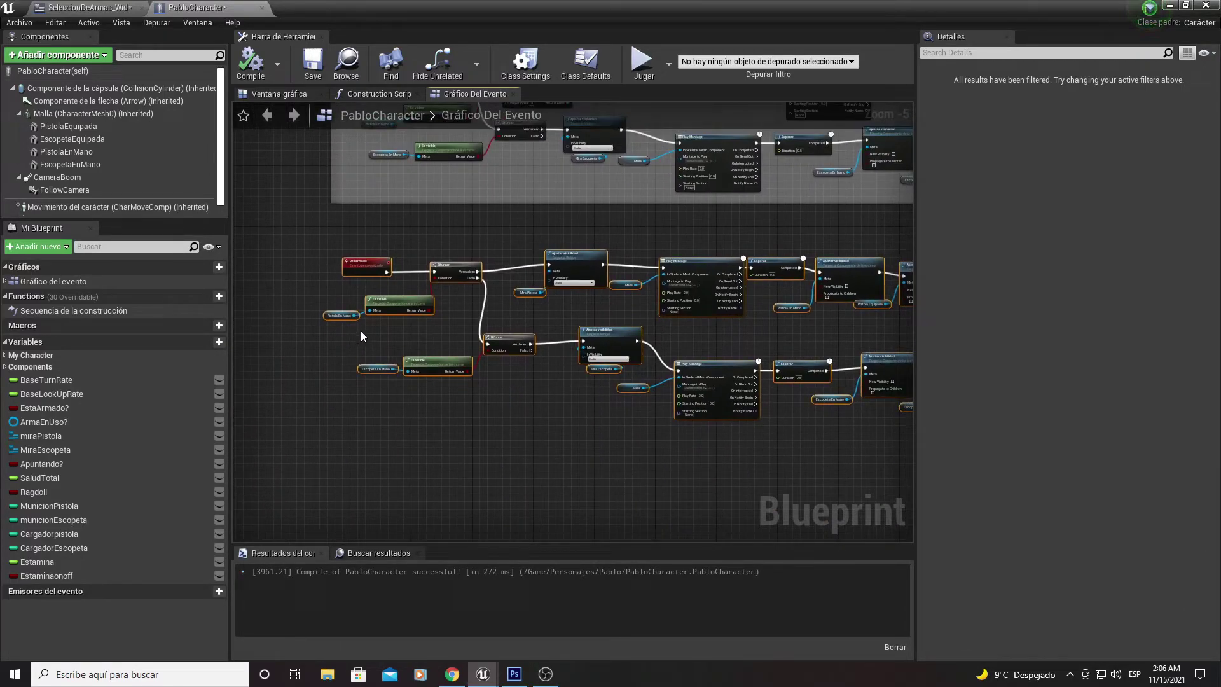
- Title the comment 'Desarmado' and shift the comment group slightly right
text(cDesar)
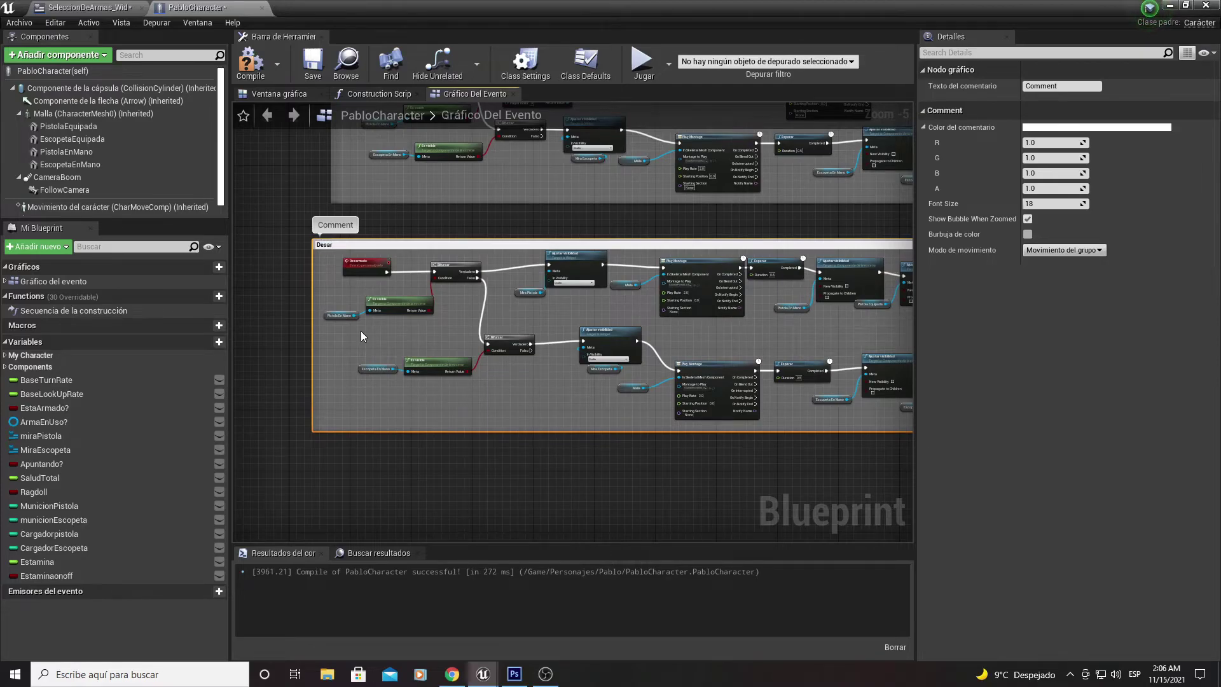
text(mado)
key(Return)
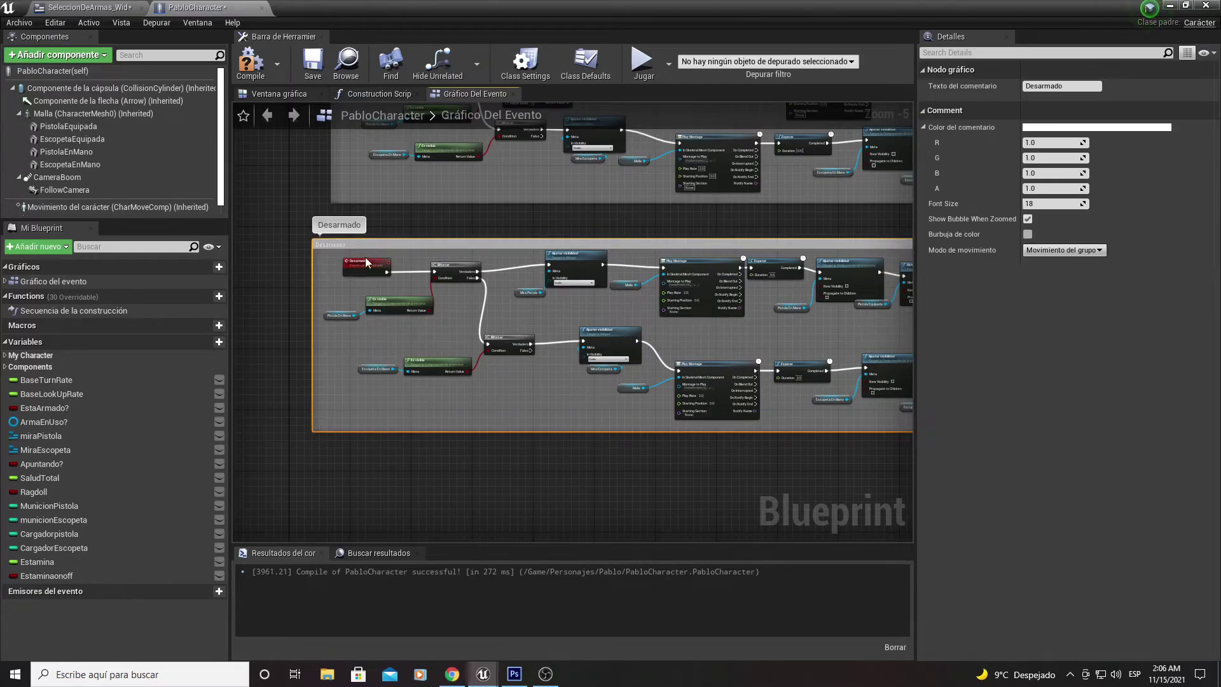
drag(380, 246, 399, 239)
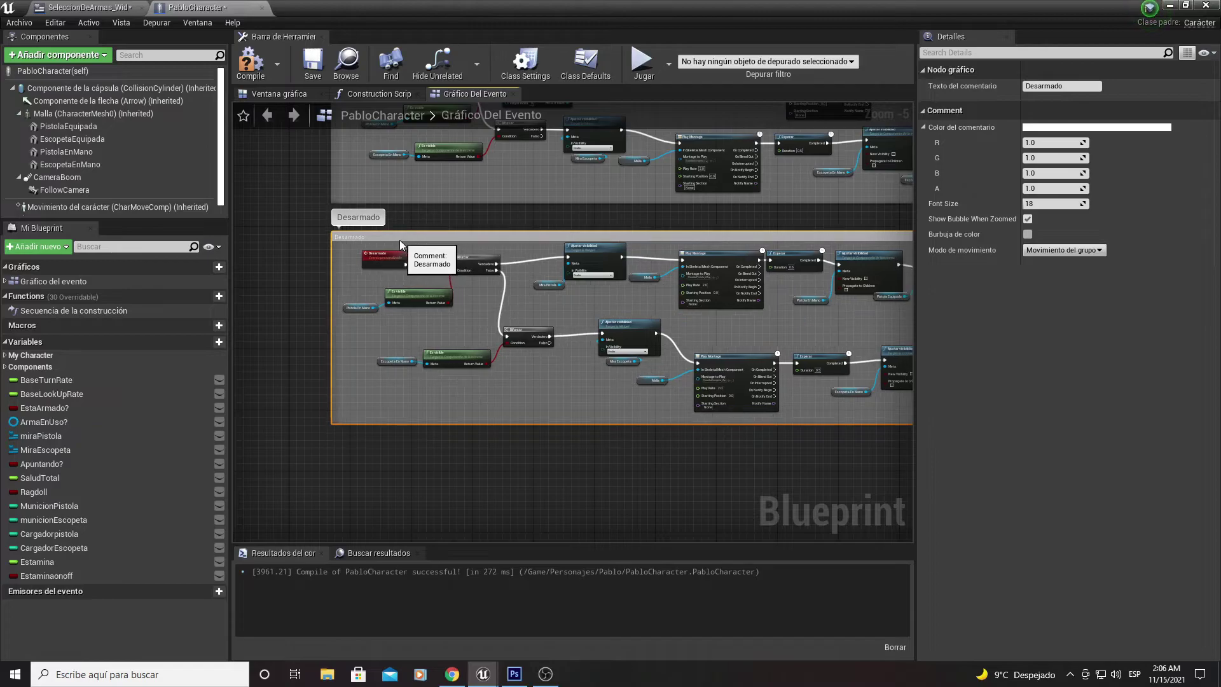
mouse_move(439, 194)
right_down()
mouse_move(440, 357)
mouse_move(472, 214)
right_up()
scroll(440, 357, up, 2)
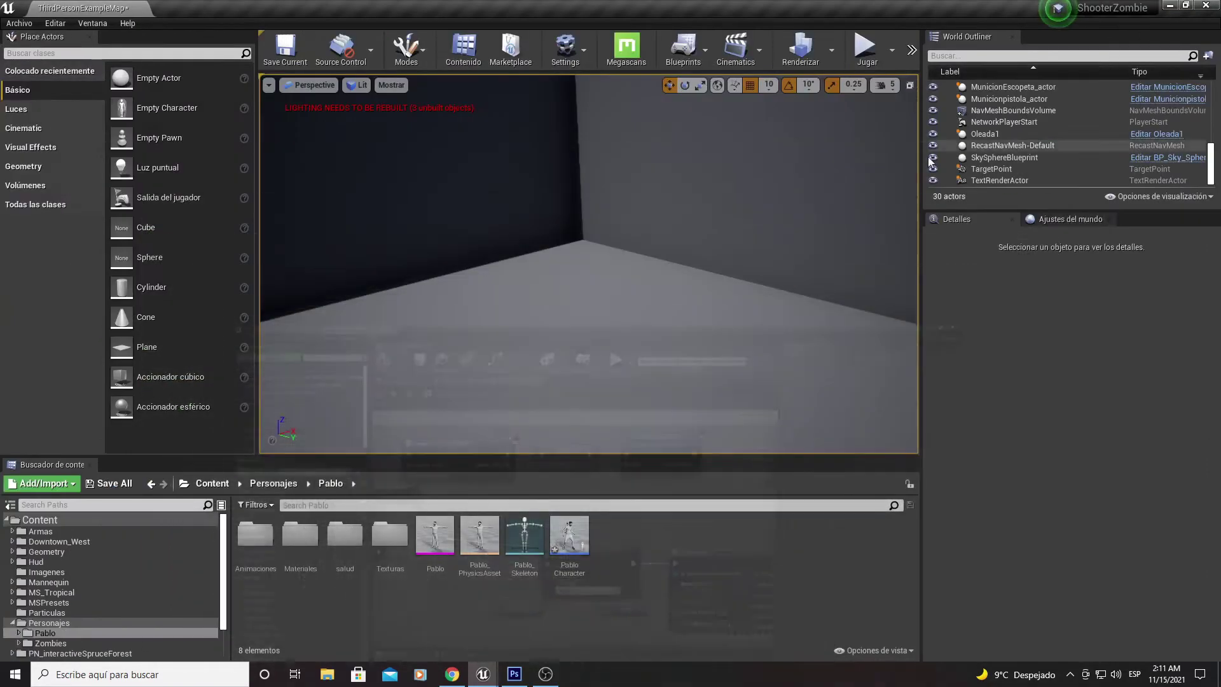
click(866, 45)
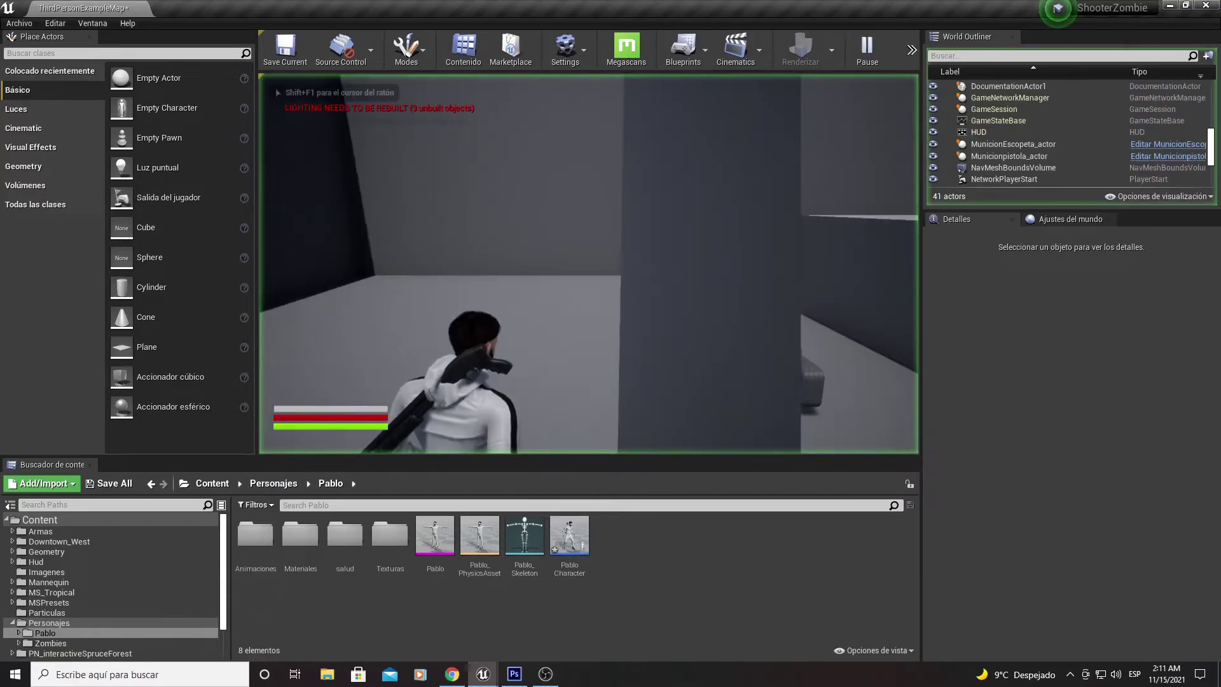
key(Tab)
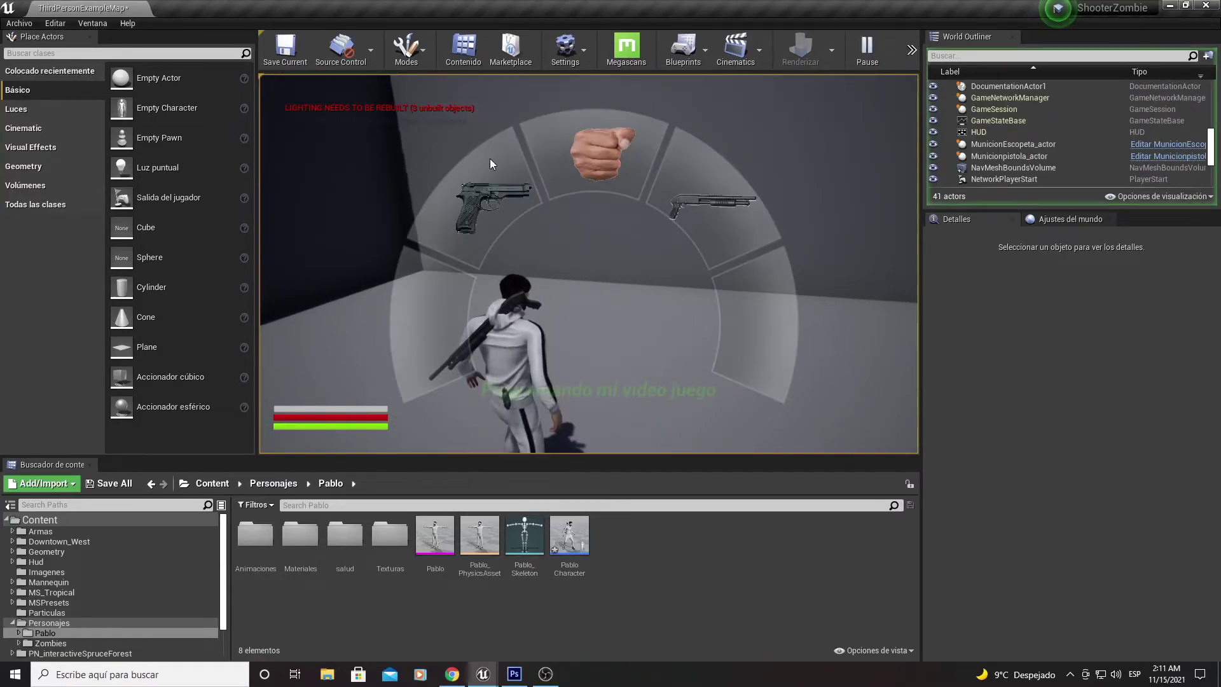
click(696, 203)
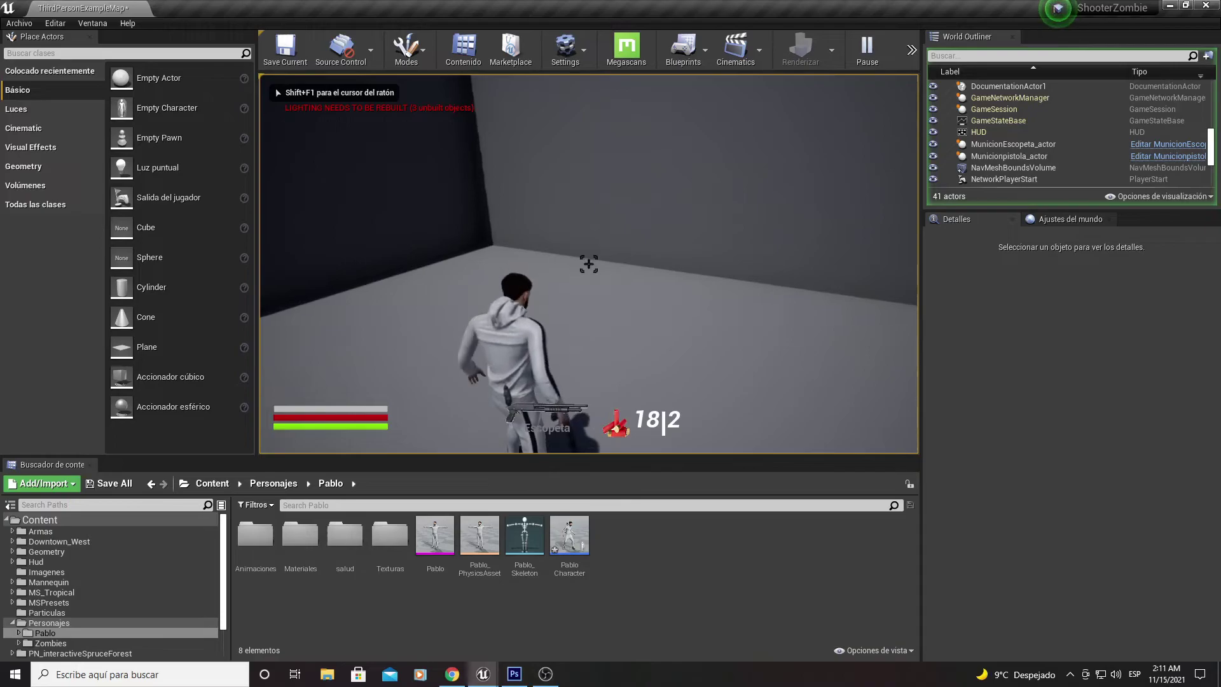
key(Tab)
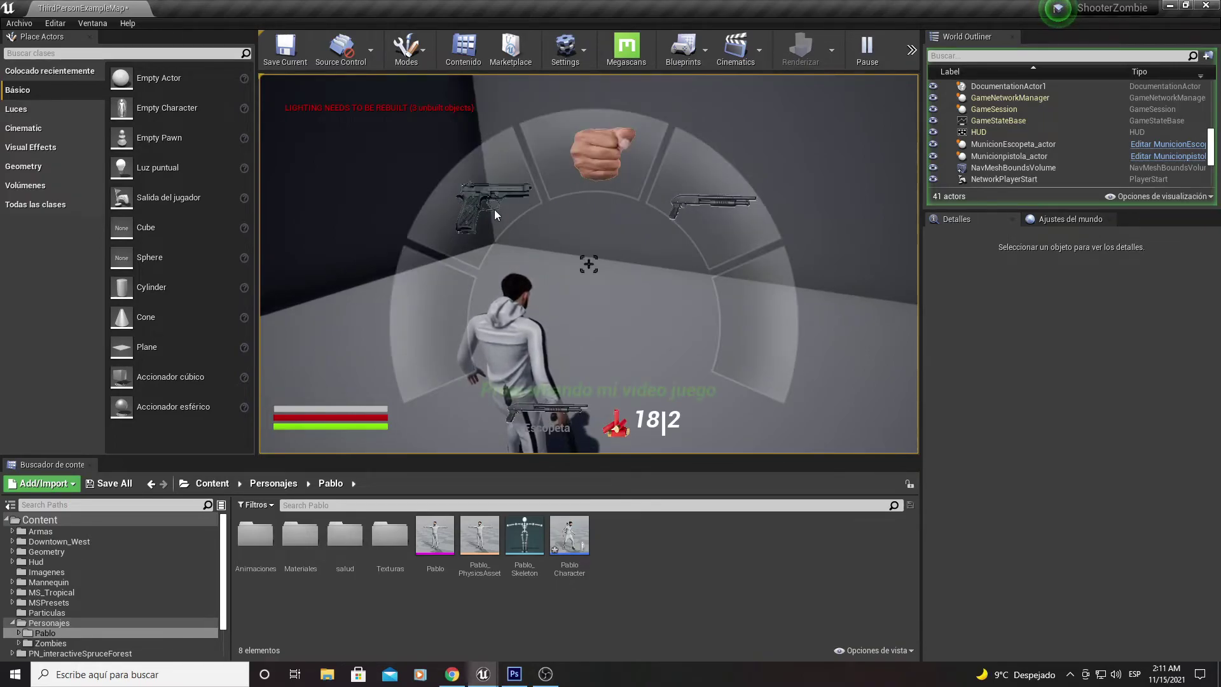
key(Tab)
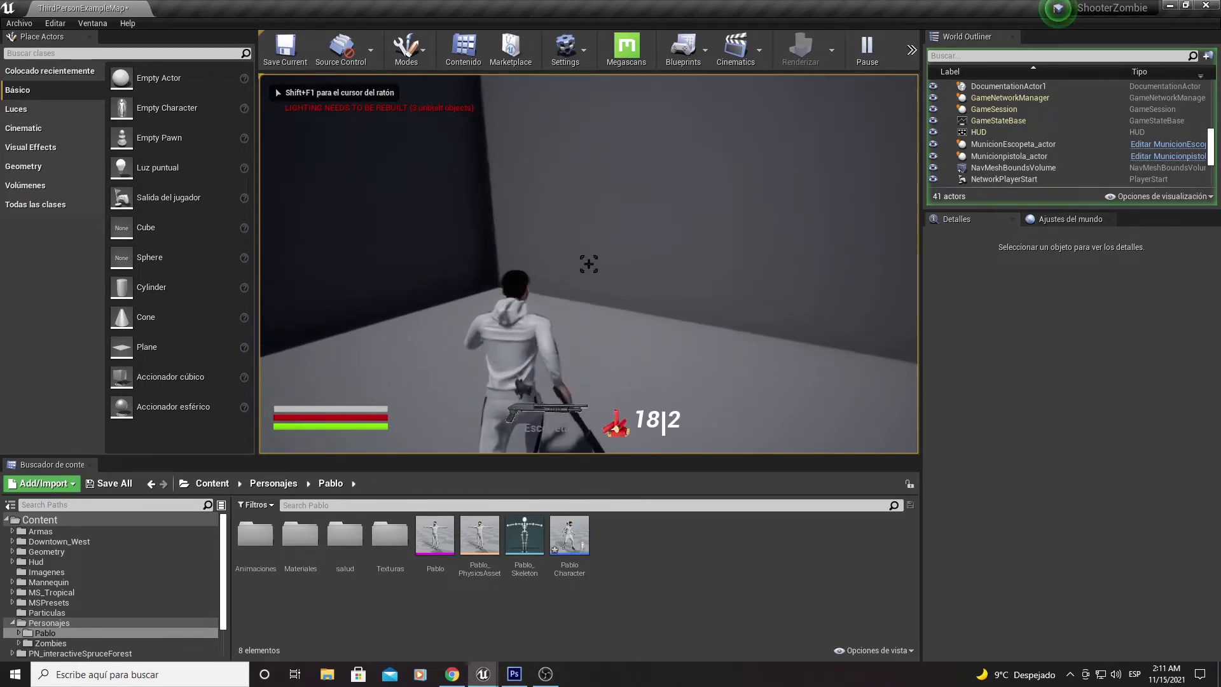
key(Escape)
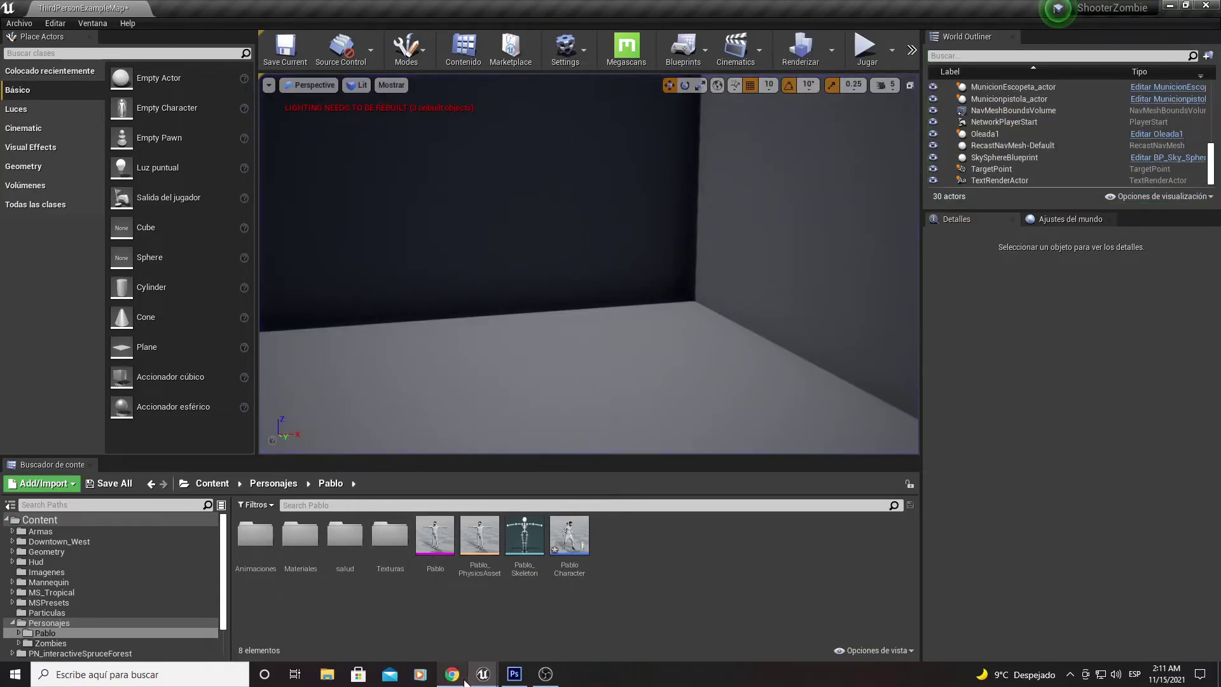
- Bring the Sacar pistola branch and the shotgun-holster node chain into view
mouse_move(481, 675)
click(575, 630)
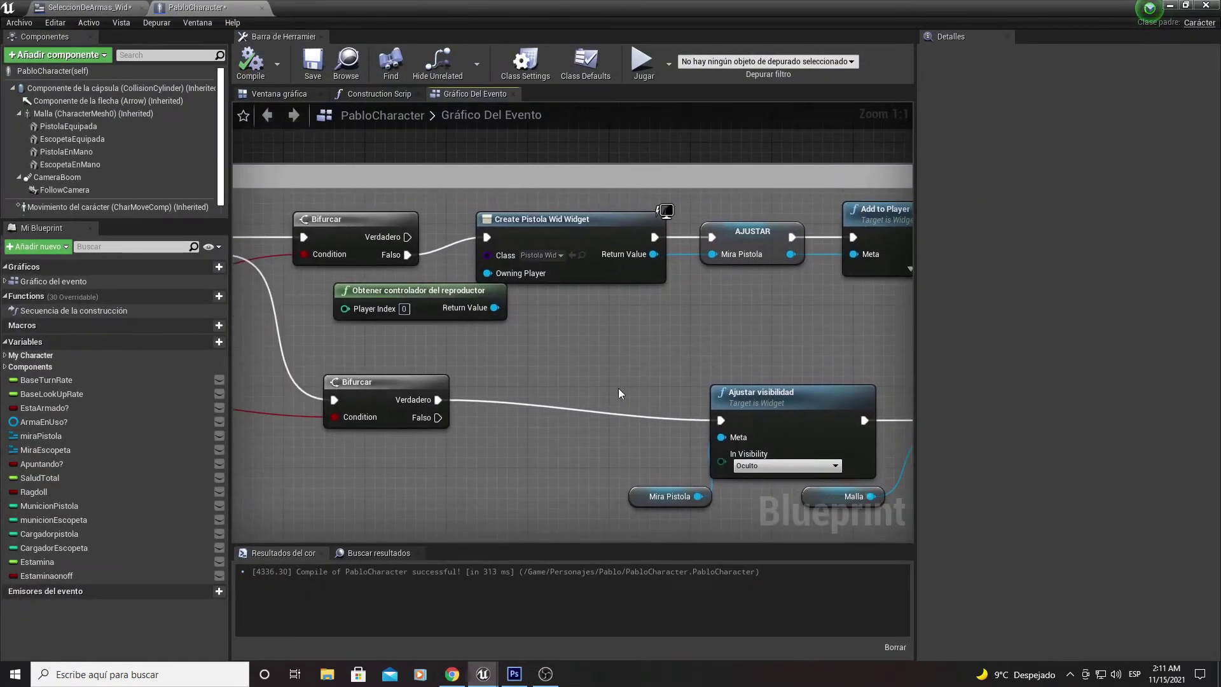
mouse_move(619, 390)
right_down()
mouse_move(684, 287)
mouse_move(625, 347)
right_up()
right_drag(372, 217, 268, 175)
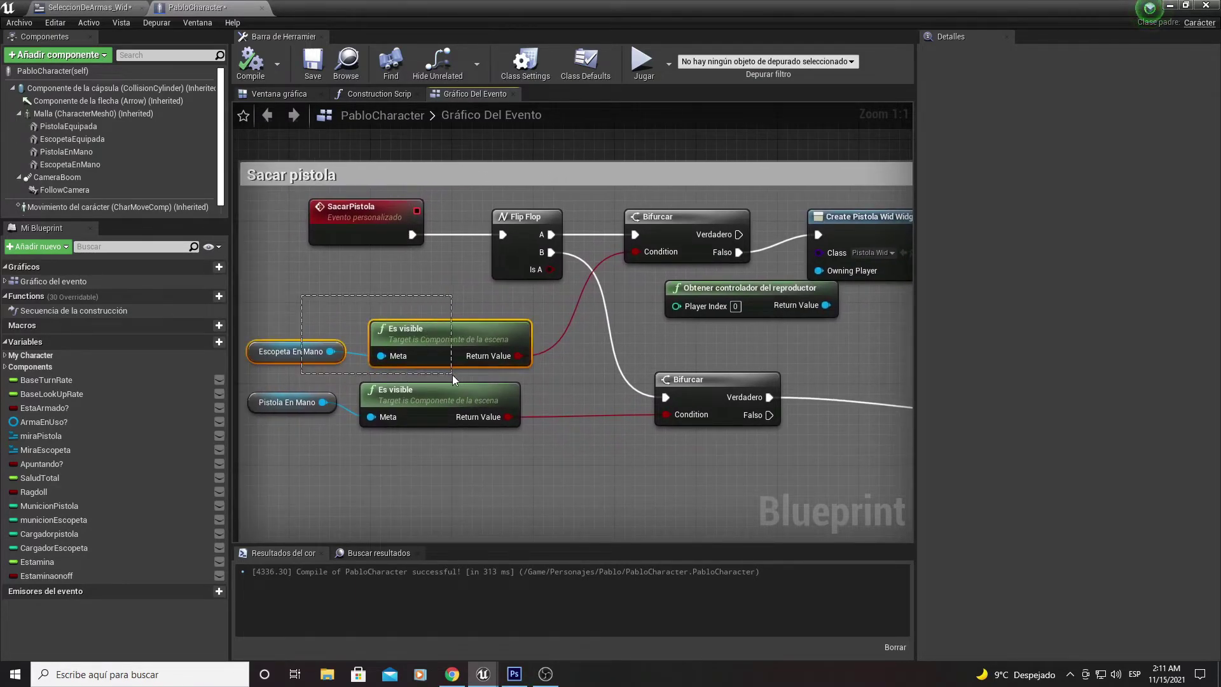
drag(429, 371, 499, 371)
mouse_move(683, 414)
right_down()
mouse_move(503, 323)
mouse_move(728, 436)
right_up()
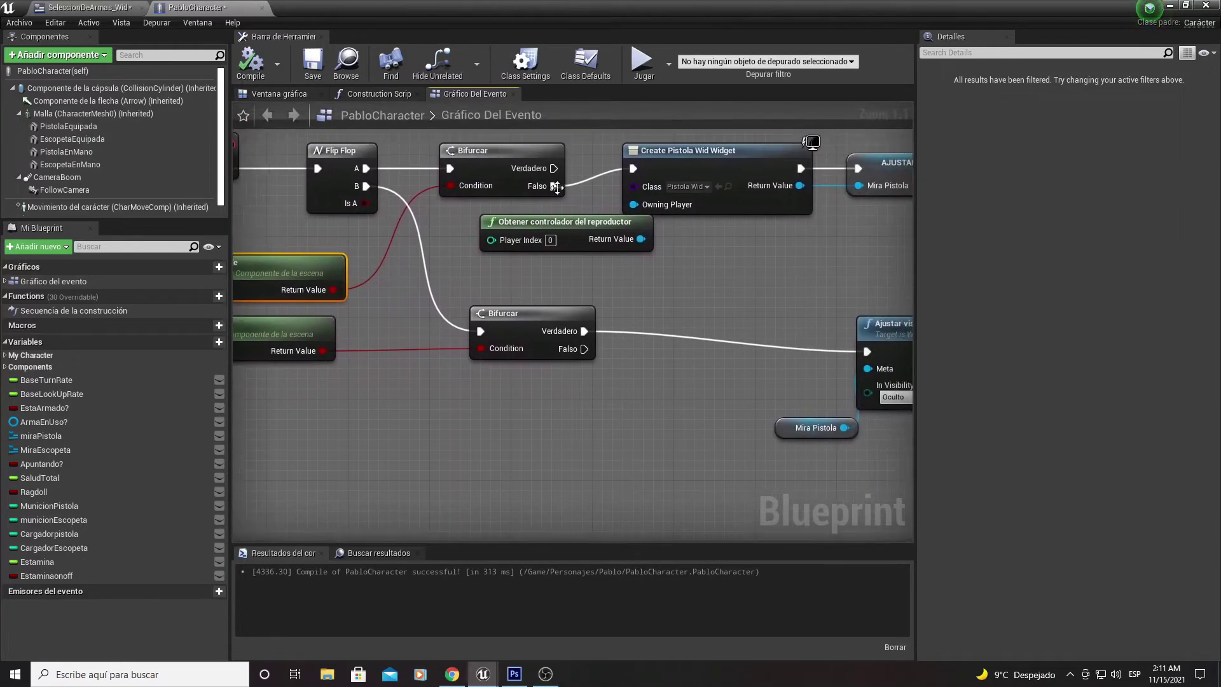
right_drag(728, 436, 590, 461)
right_drag(753, 234, 711, 237)
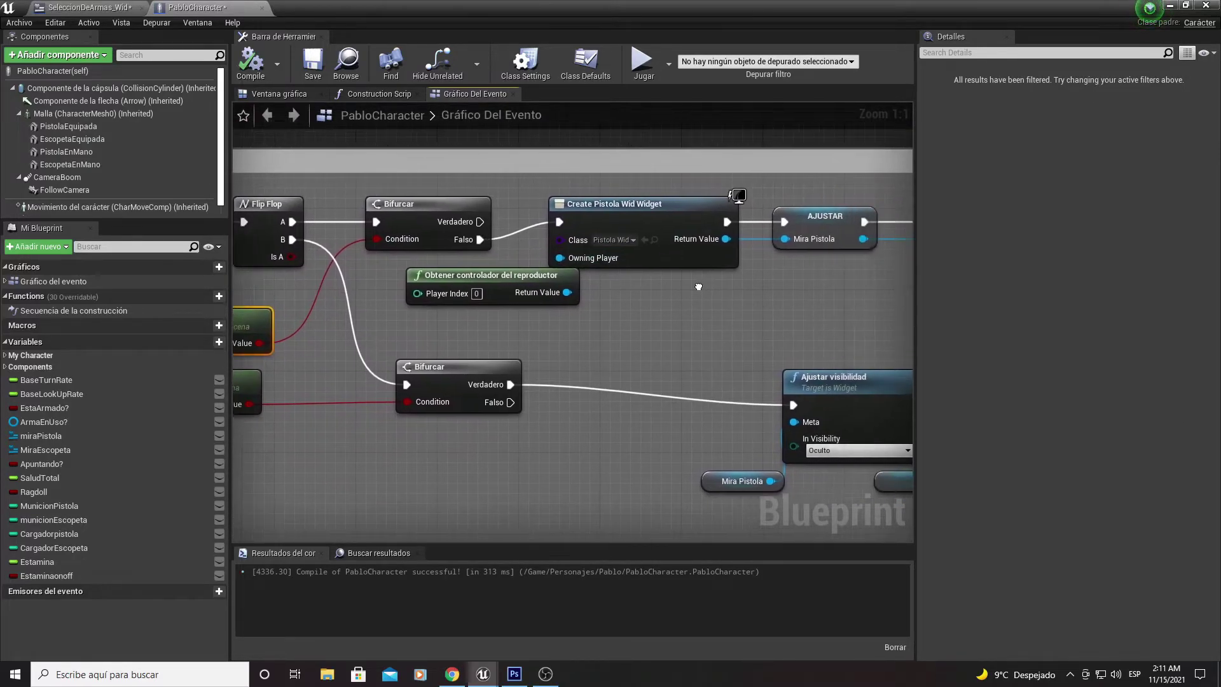
right_drag(634, 360, 381, 247)
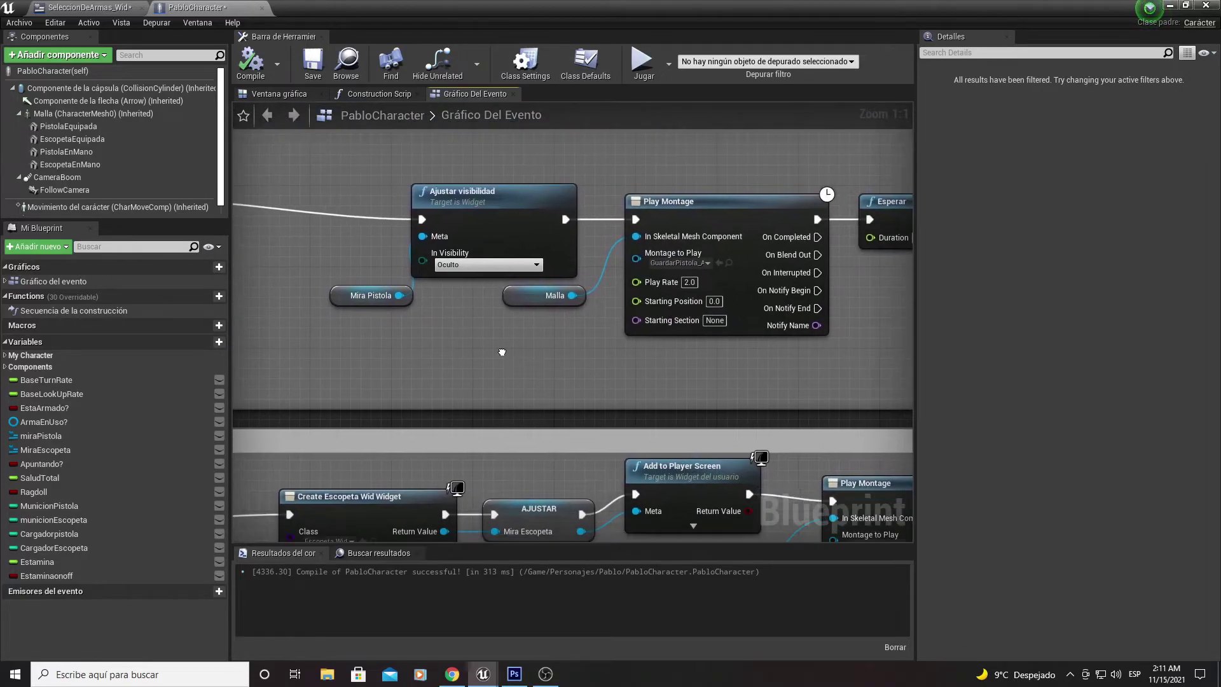
mouse_move(504, 348)
right_down()
mouse_move(342, 240)
mouse_move(484, 356)
mouse_move(405, 371)
mouse_move(528, 209)
right_up()
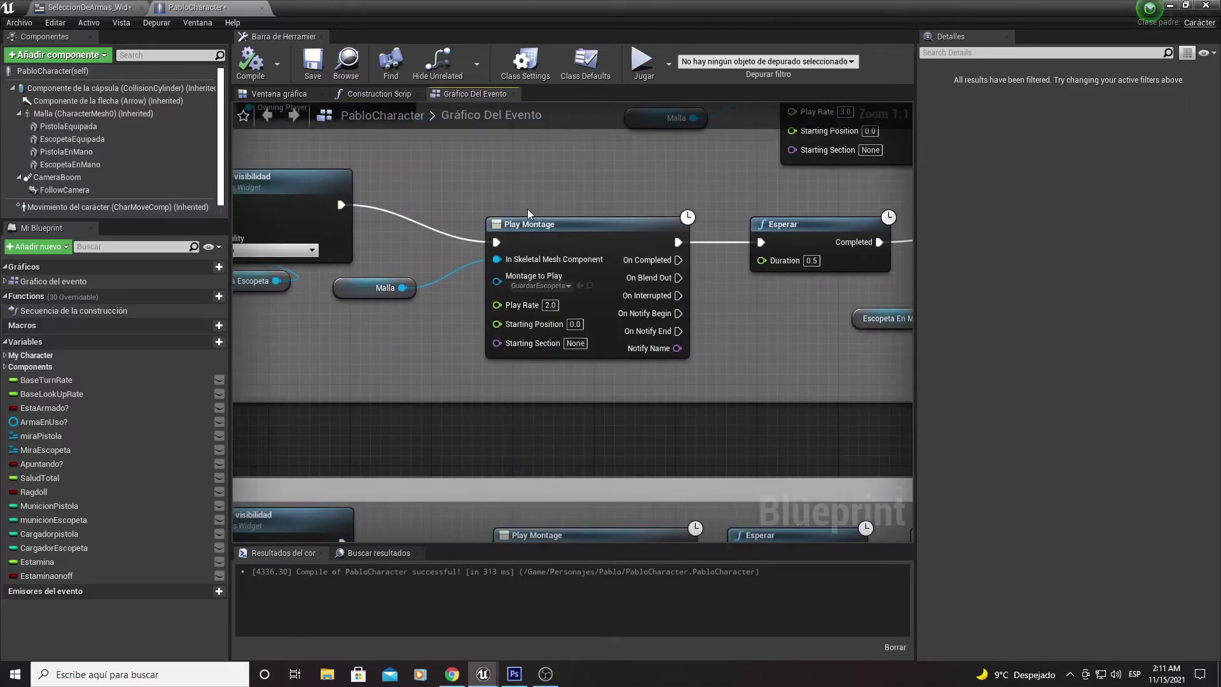
- Move the GuardarEscopeta montage, wait and Escopeta En Mano nodes beside the branch and wire its True output into them
mouse_move(391, 360)
mouse_down()
mouse_move(936, 224)
mouse_move(827, 202)
mouse_up()
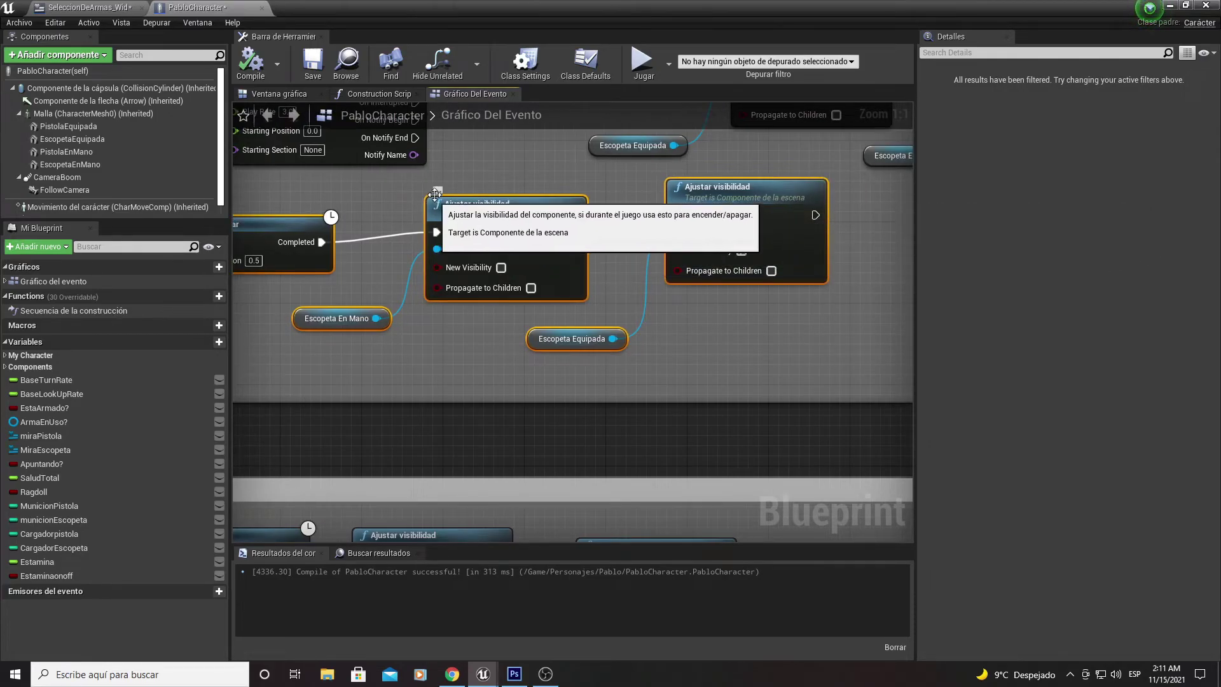
mouse_move(446, 210)
right_down()
mouse_move(780, 454)
mouse_move(382, 328)
mouse_move(536, 230)
right_up()
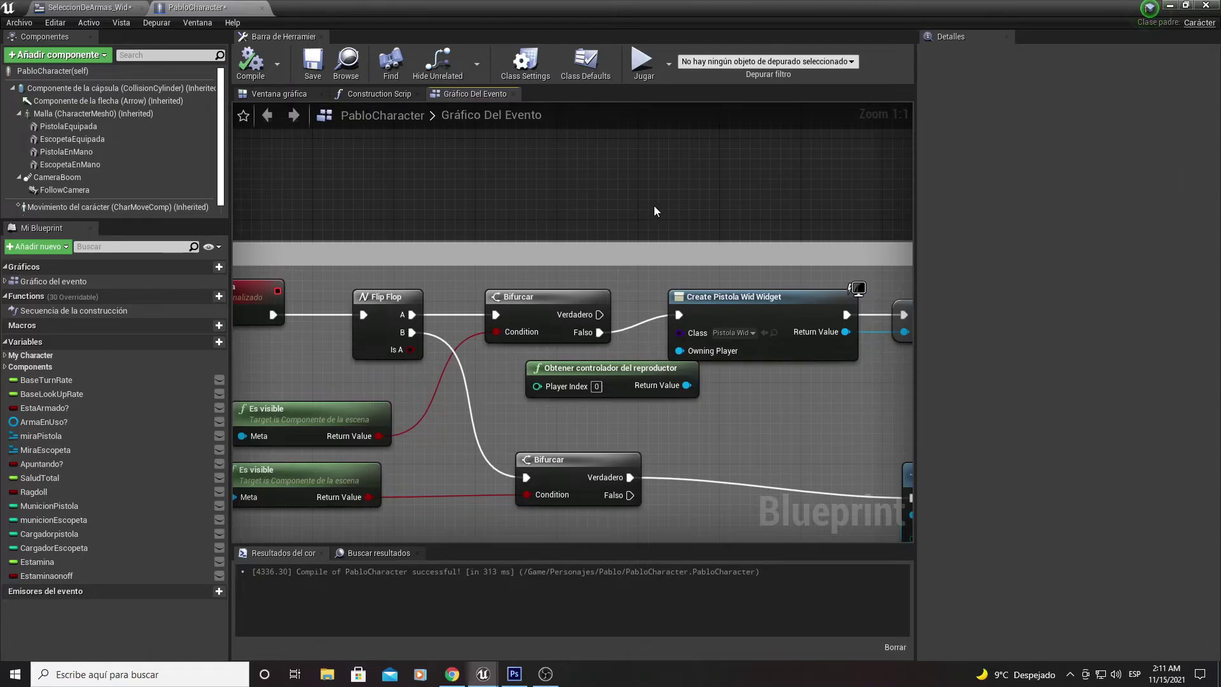
right_drag(654, 204, 570, 289)
drag(569, 289, 875, 188)
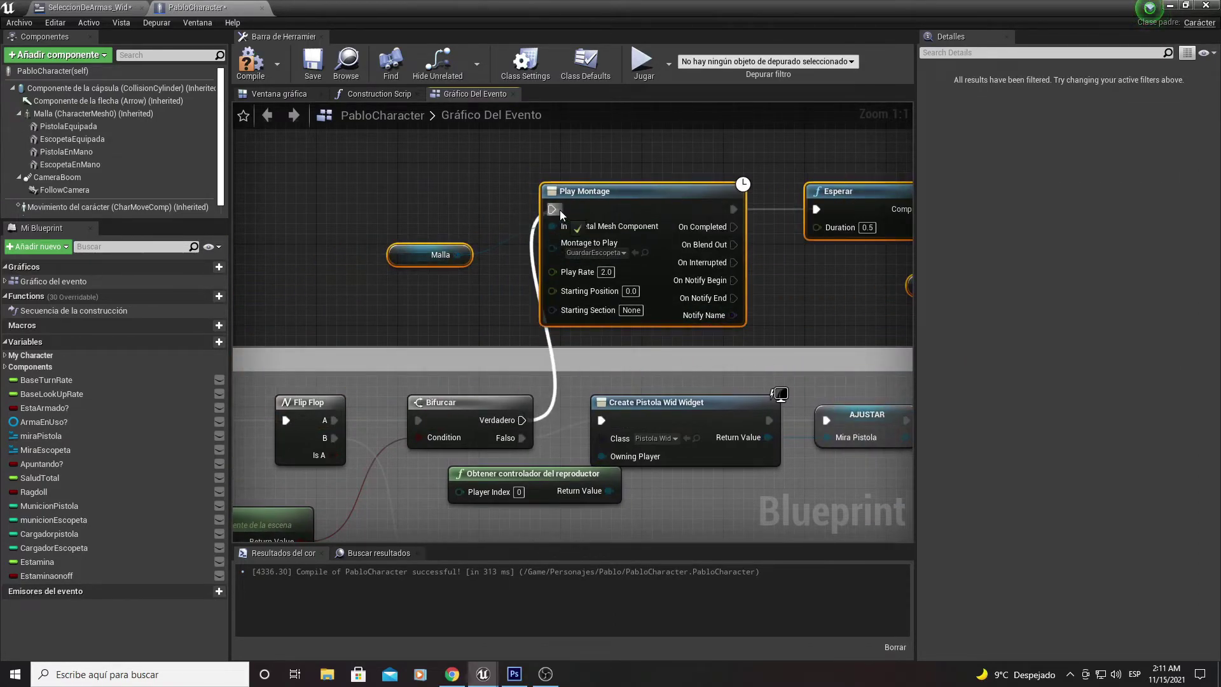
drag(520, 421, 551, 209)
- Paste a copy of the SacarPistola montage and visibility nodes after the shotgun-holster chain
mouse_move(574, 236)
right_down()
mouse_move(646, 265)
mouse_move(606, 263)
right_up()
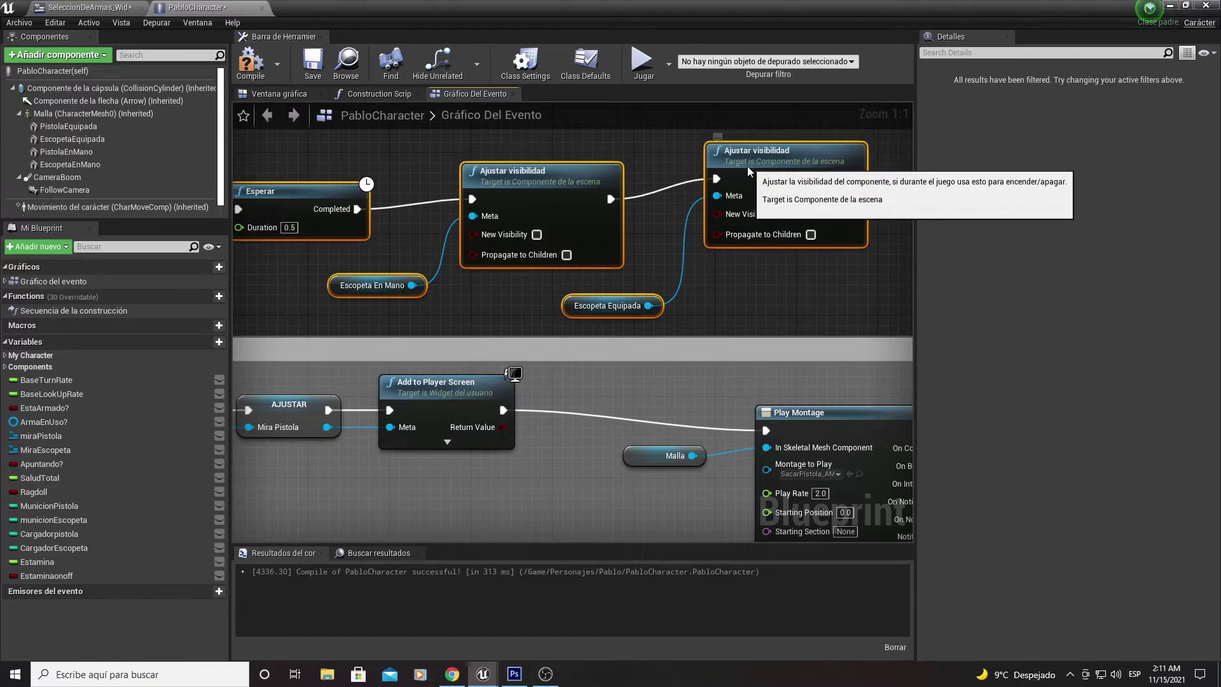
mouse_move(707, 184)
right_down()
mouse_move(733, 190)
mouse_move(646, 238)
mouse_move(419, 166)
right_up()
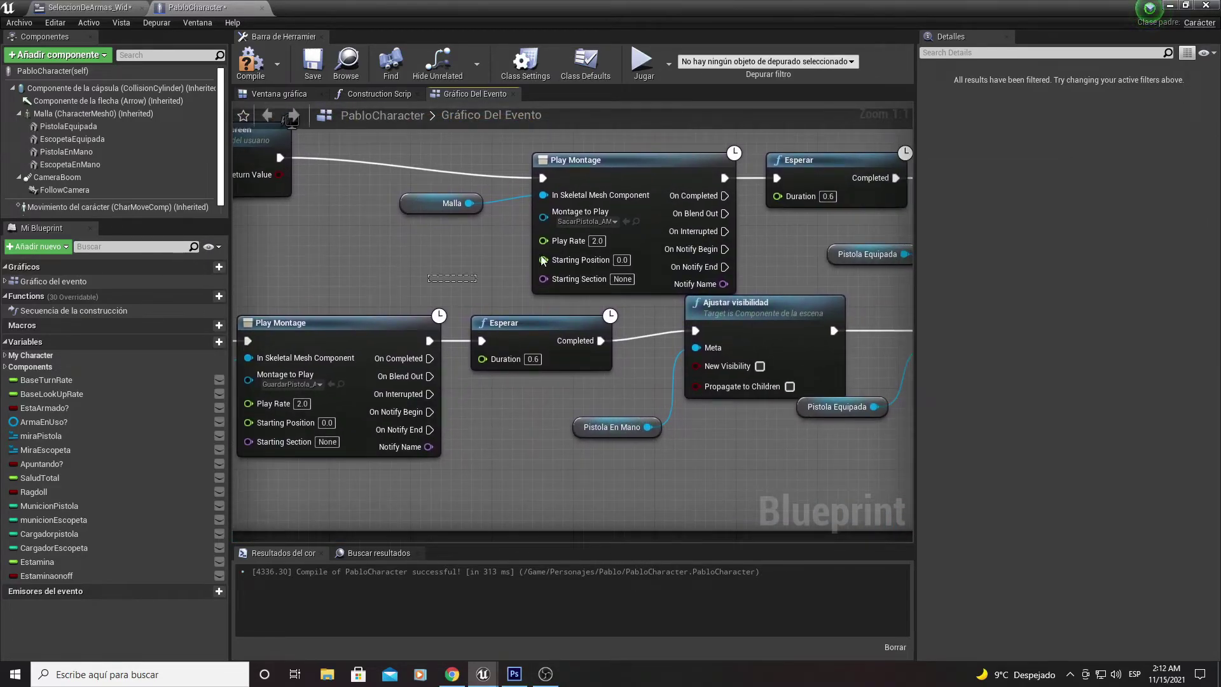
drag(544, 260, 748, 133)
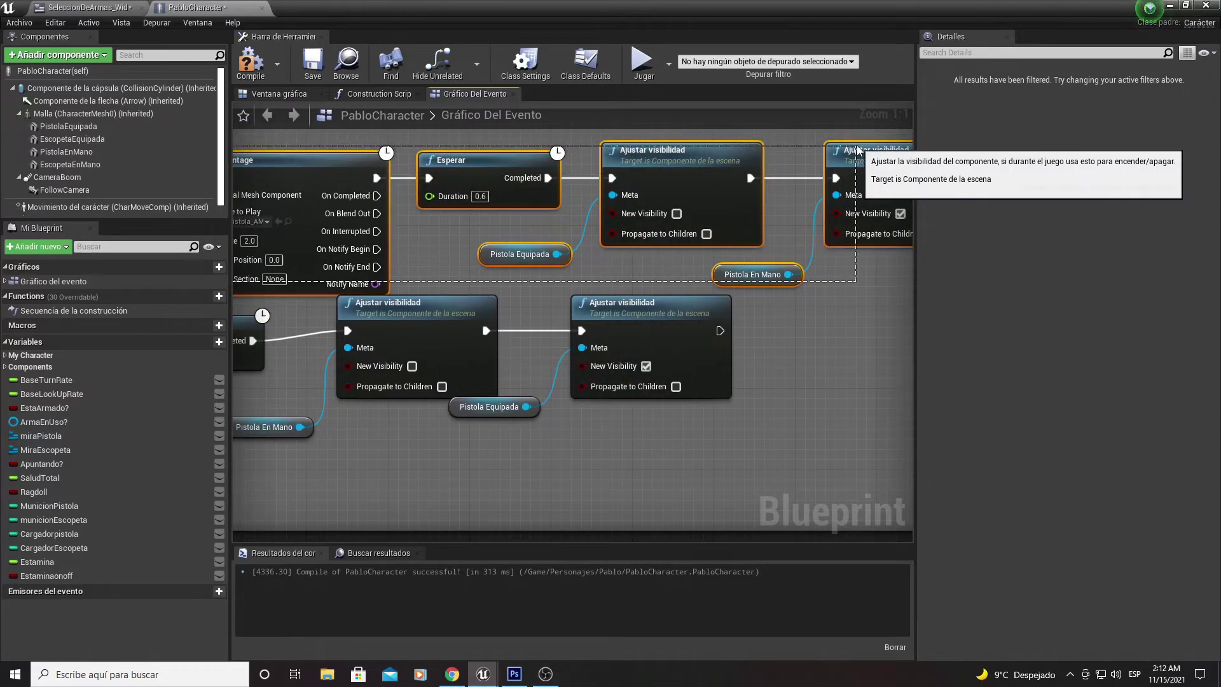
right_drag(798, 157, 733, 280)
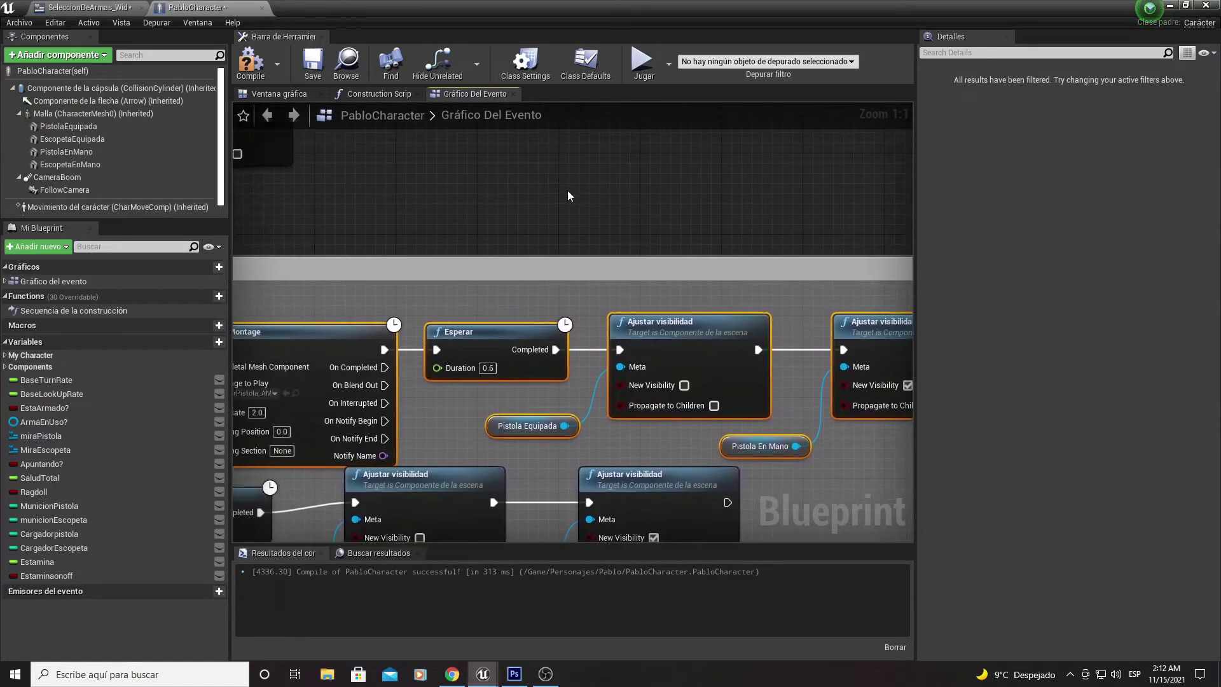
right_drag(568, 189, 748, 307)
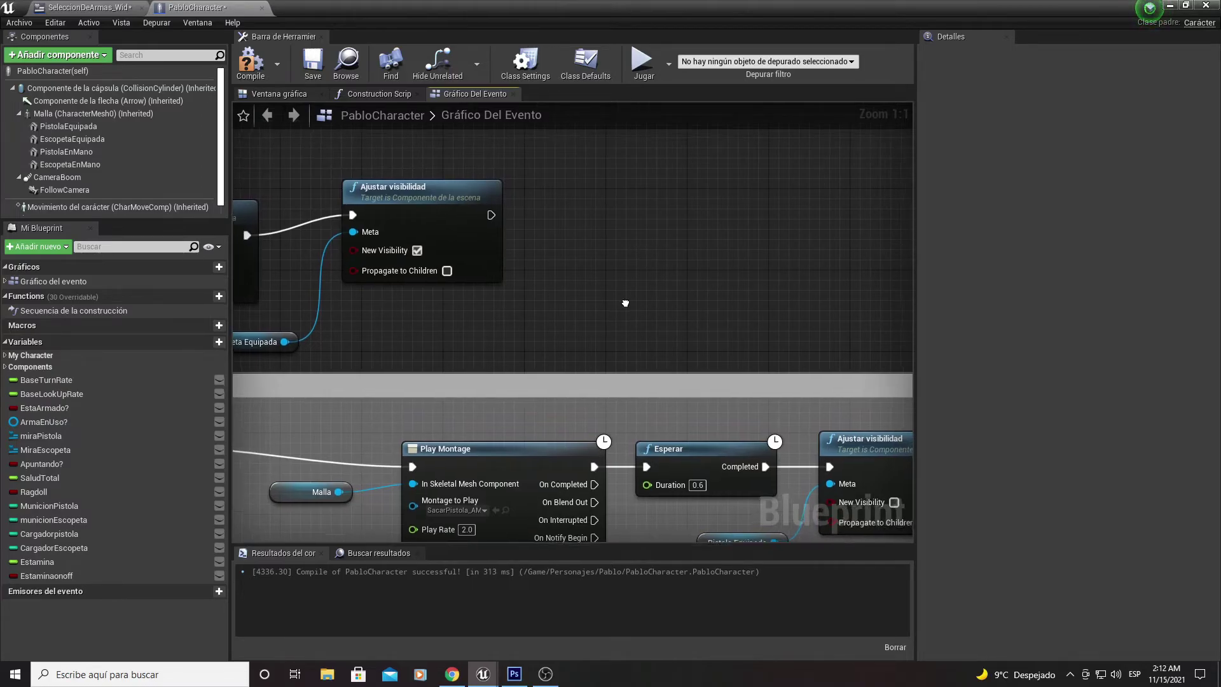
drag(396, 309, 748, 198)
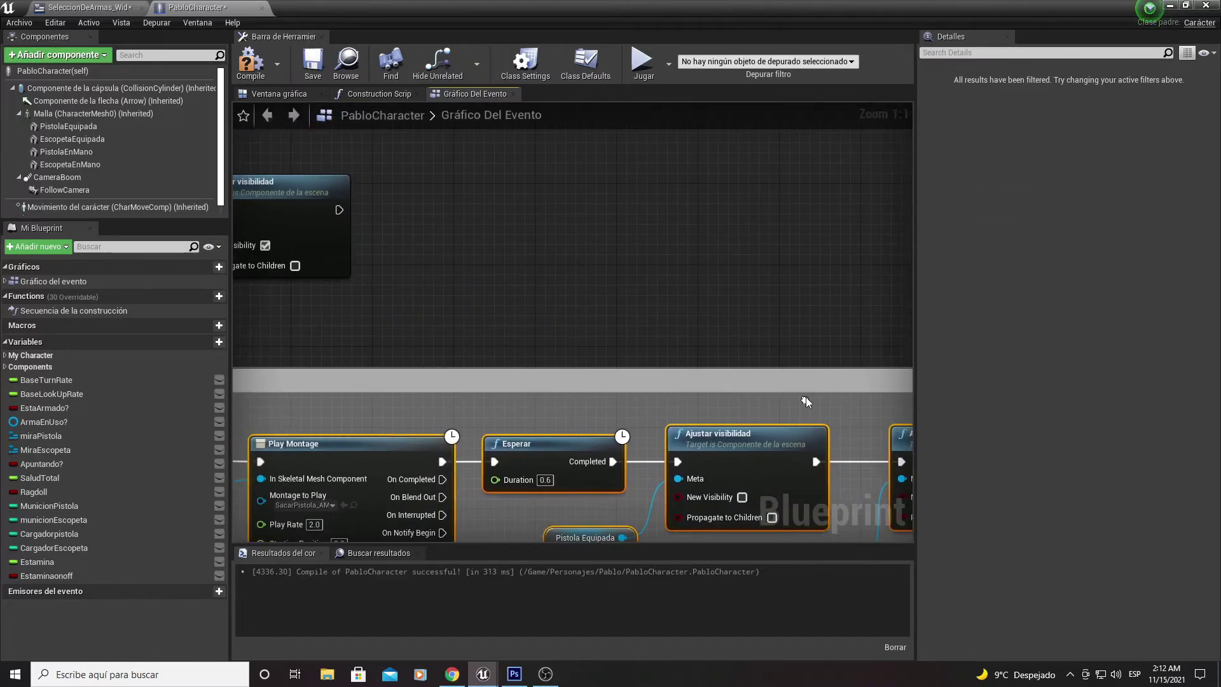
right_drag(639, 181, 807, 397)
key(ctrl+v)
drag(445, 235, 689, 238)
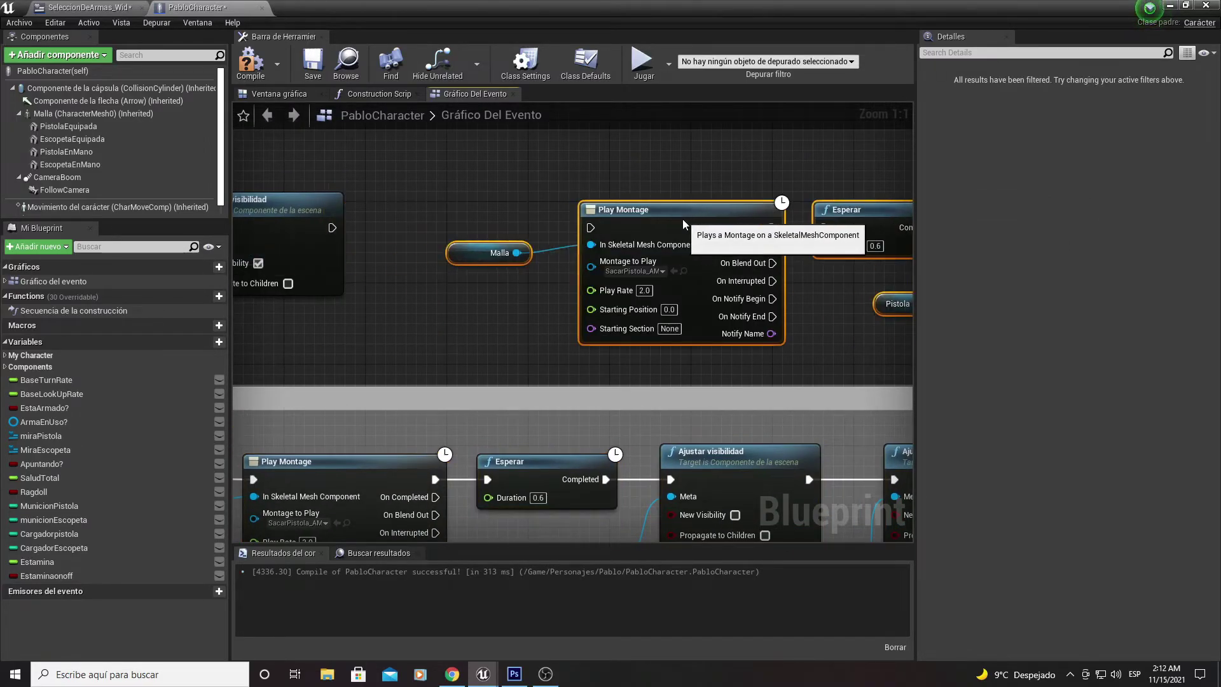
drag(581, 214, 706, 217)
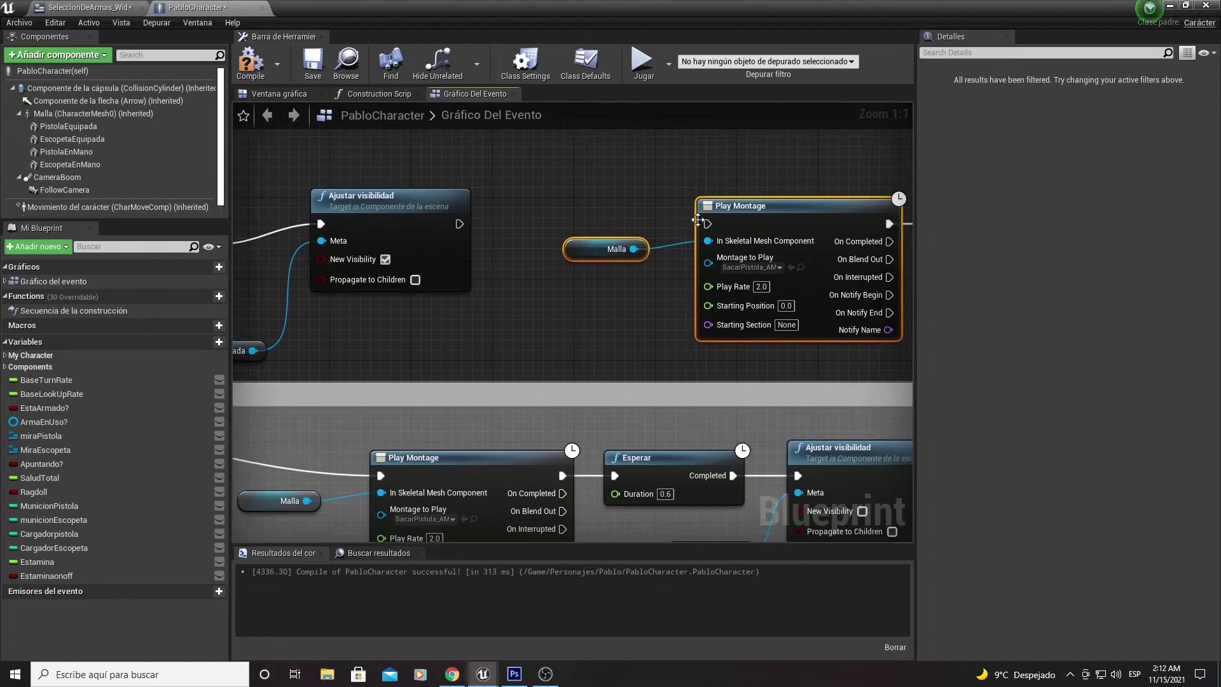
mouse_move(706, 218)
right_down()
mouse_move(713, 137)
mouse_move(582, 325)
mouse_move(666, 234)
right_up()
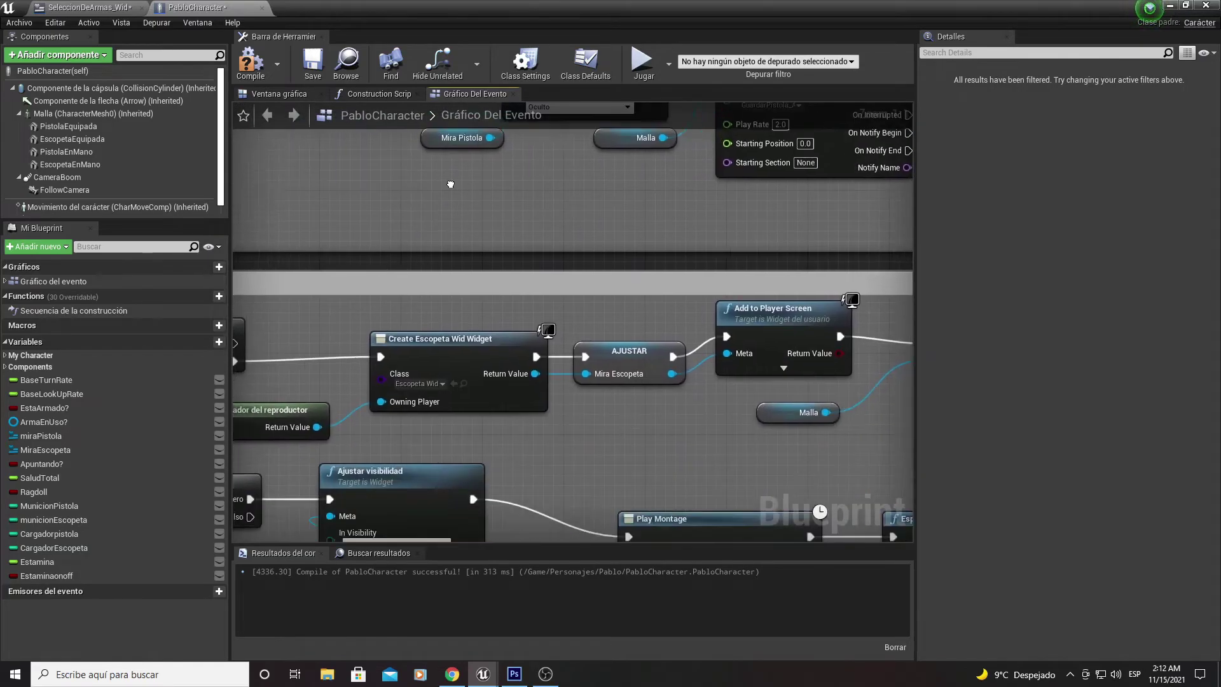
- Paste the Mira Escopeta 'Oculto' visibility node before the SacarPistola montage and wire its exec pins
right_drag(382, 453, 378, 407)
drag(402, 308, 419, 281)
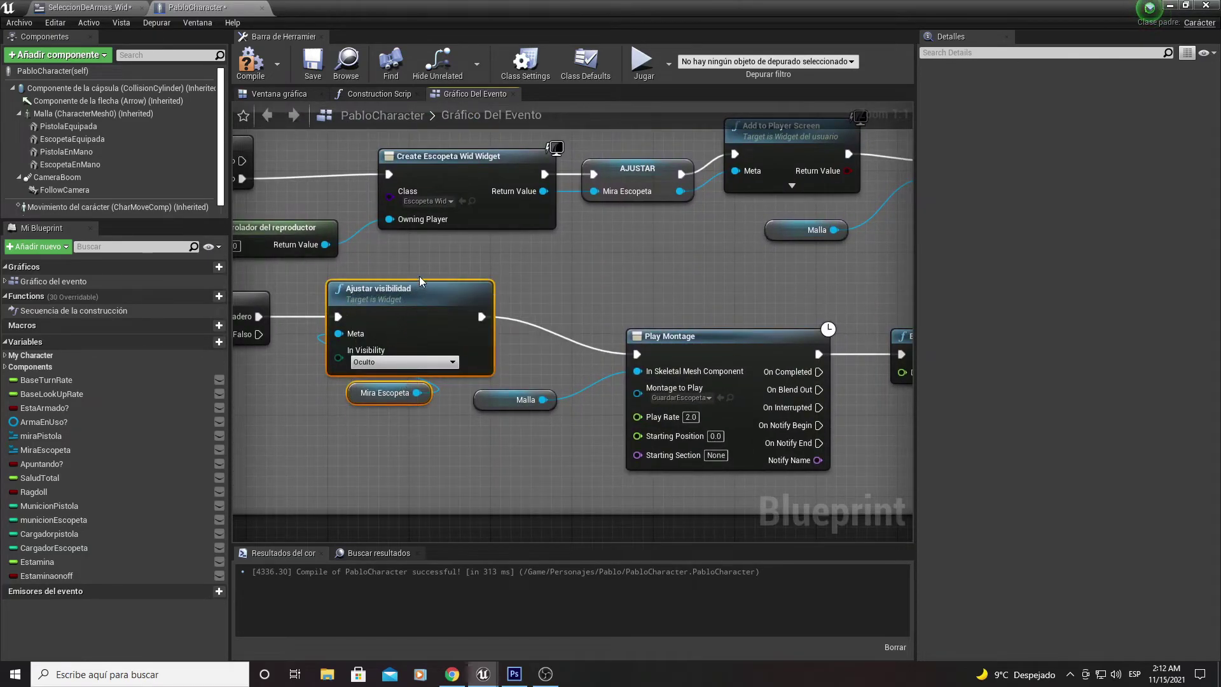
mouse_move(633, 253)
right_down()
mouse_move(587, 300)
mouse_move(634, 470)
right_up()
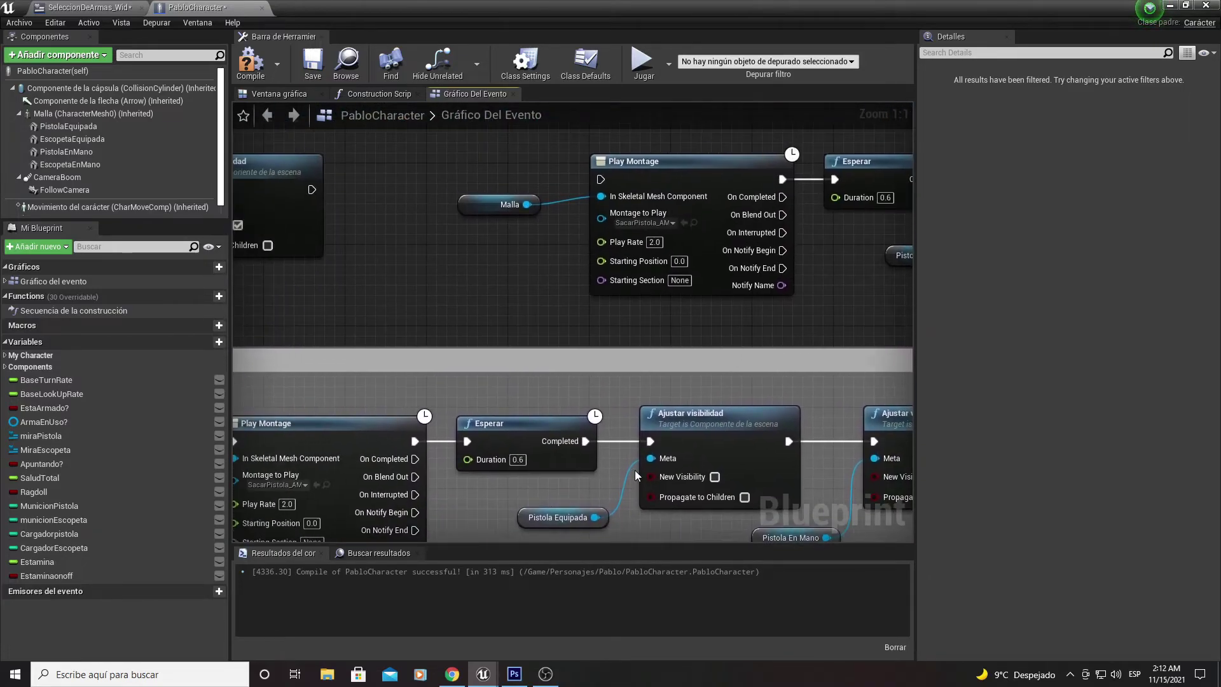
right_drag(391, 183, 594, 257)
key(ctrl+v)
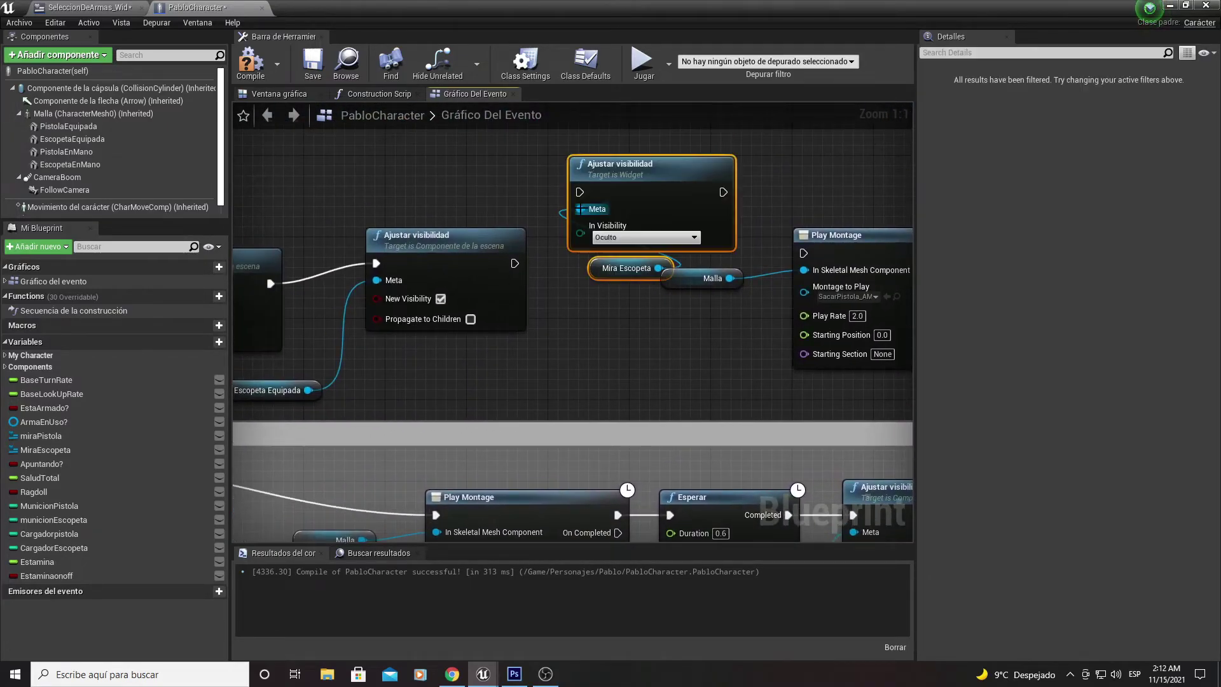
drag(513, 263, 614, 157)
right_drag(612, 157, 622, 200)
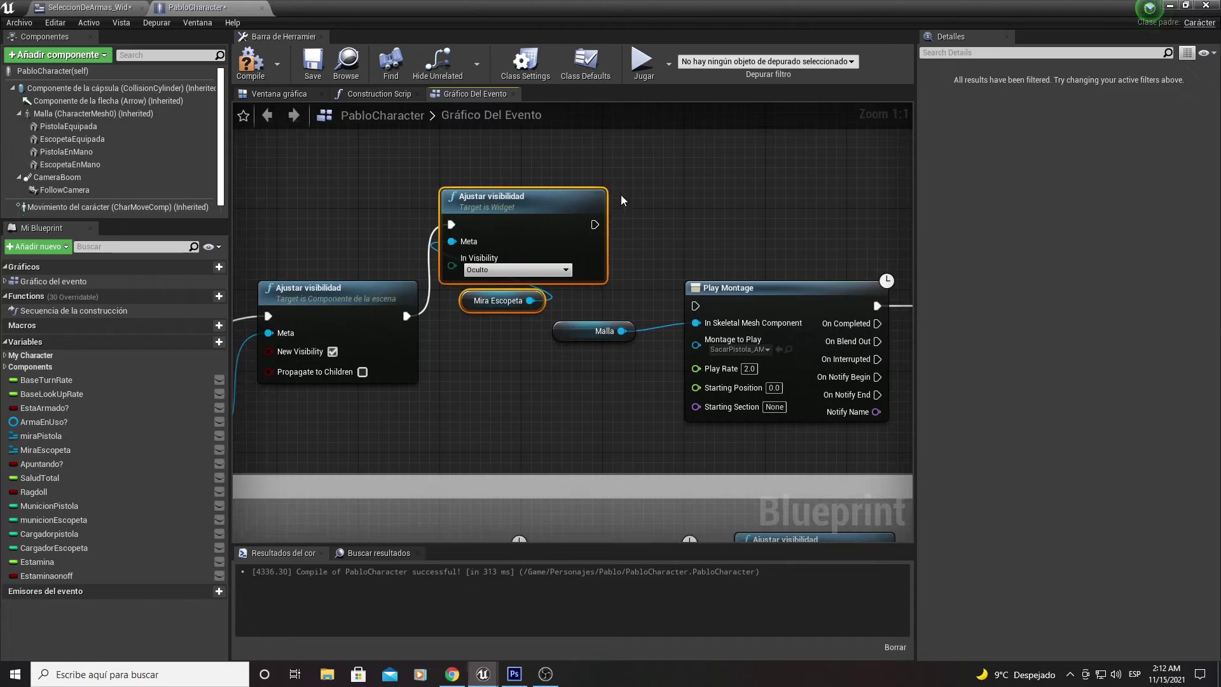
mouse_move(593, 224)
mouse_down()
mouse_move(695, 338)
mouse_move(704, 303)
mouse_up()
click(263, 69)
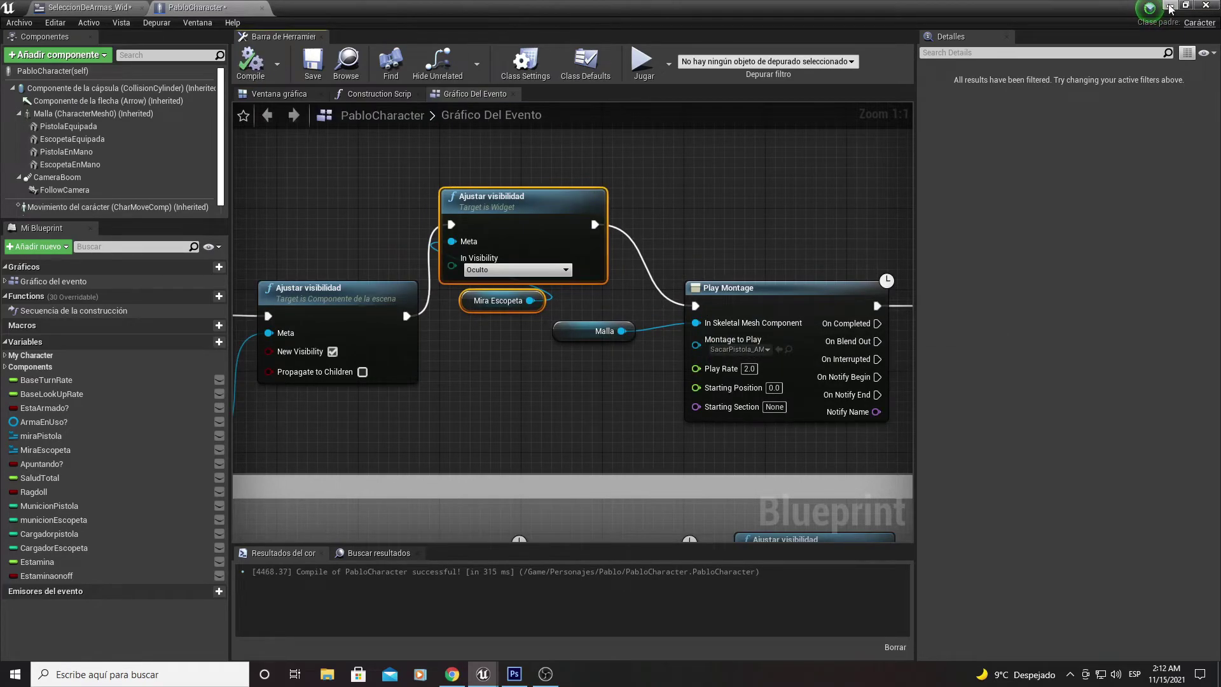
click(1169, 5)
click(858, 46)
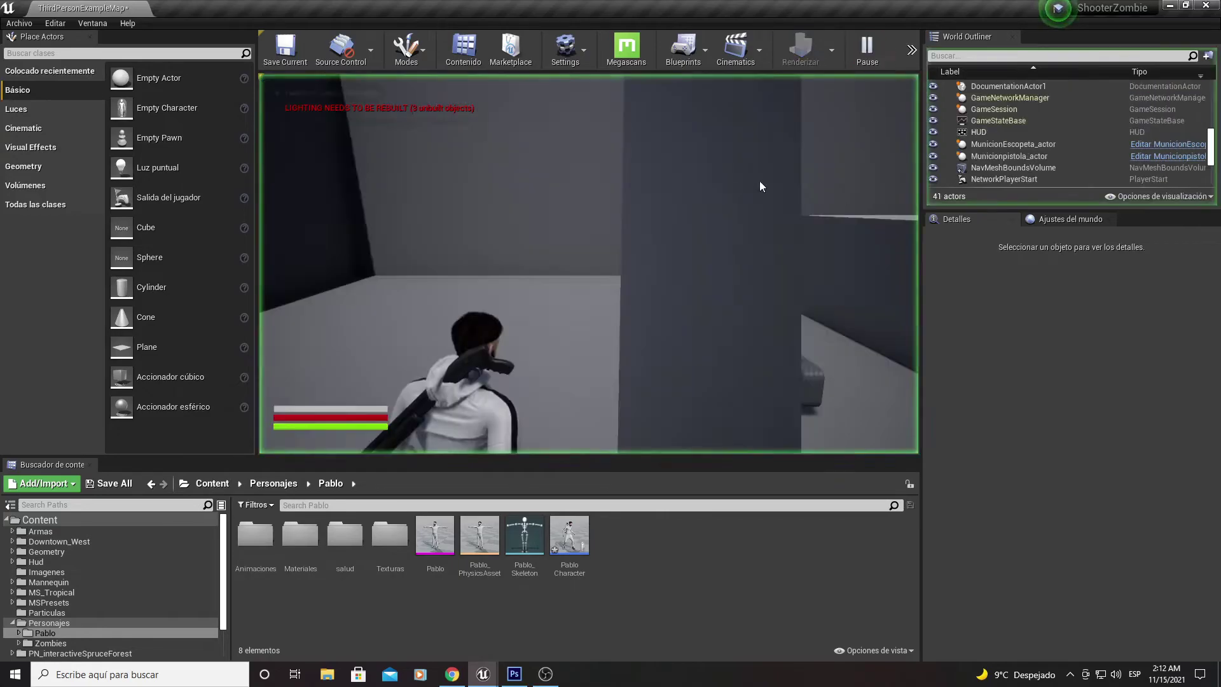
key(Tab)
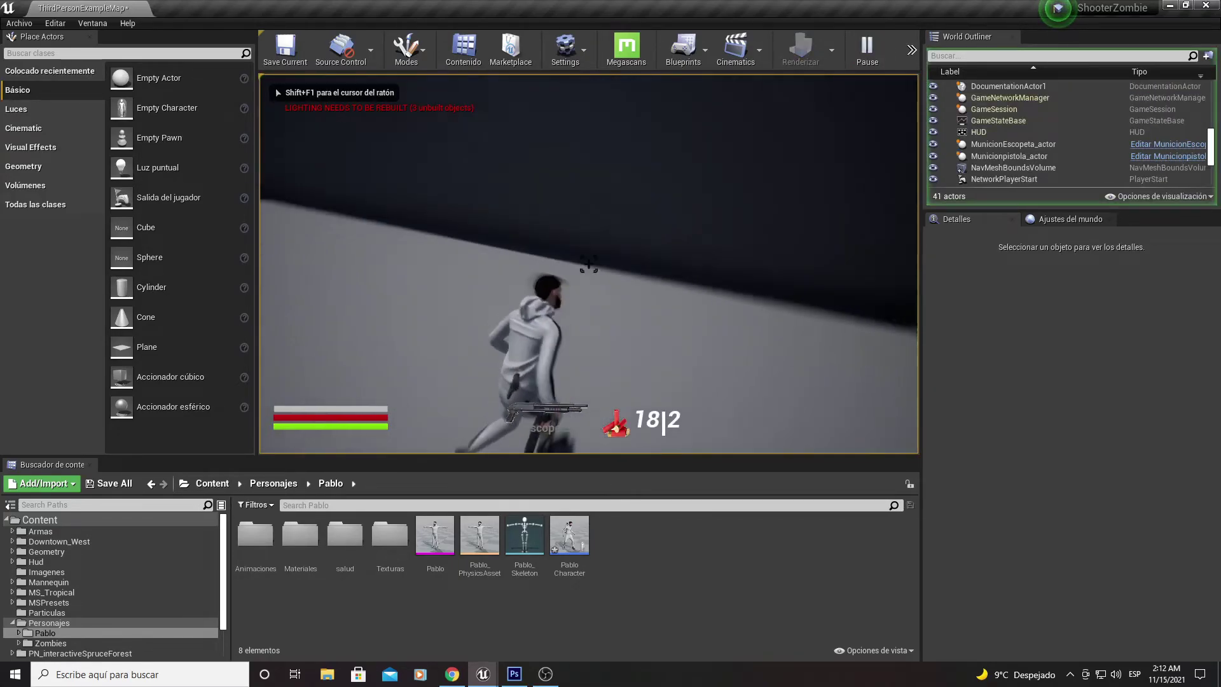
key(Tab)
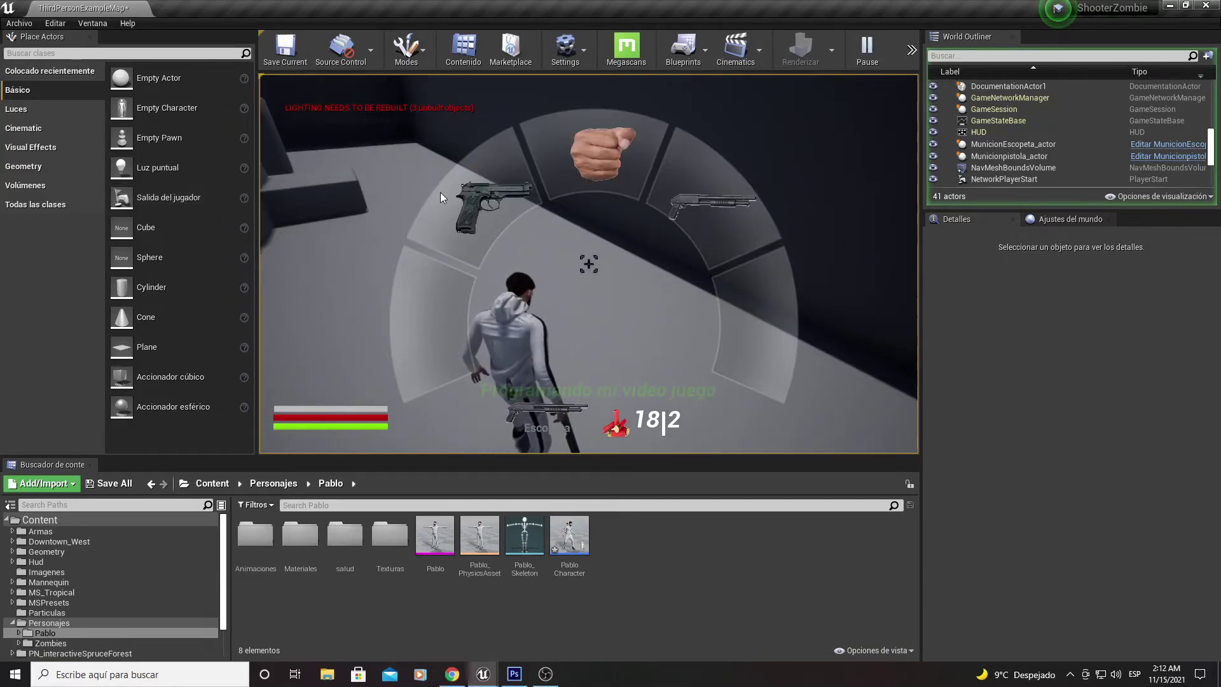
click(490, 199)
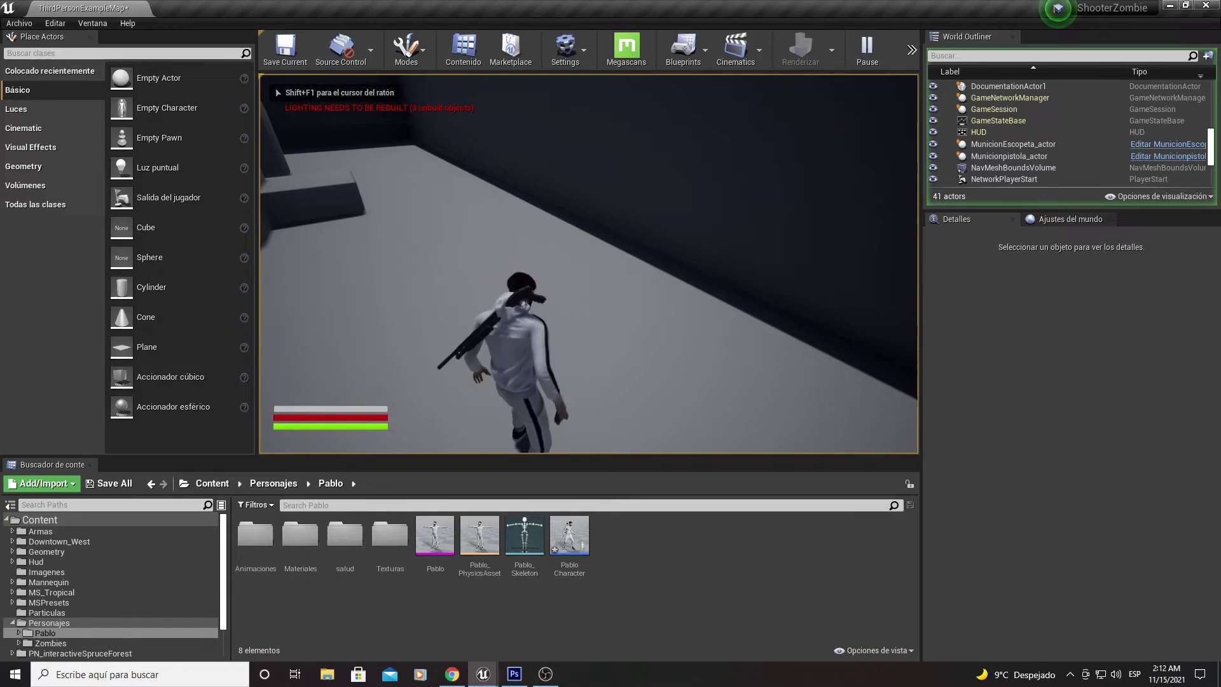
key(w)
key(s)
key(w)
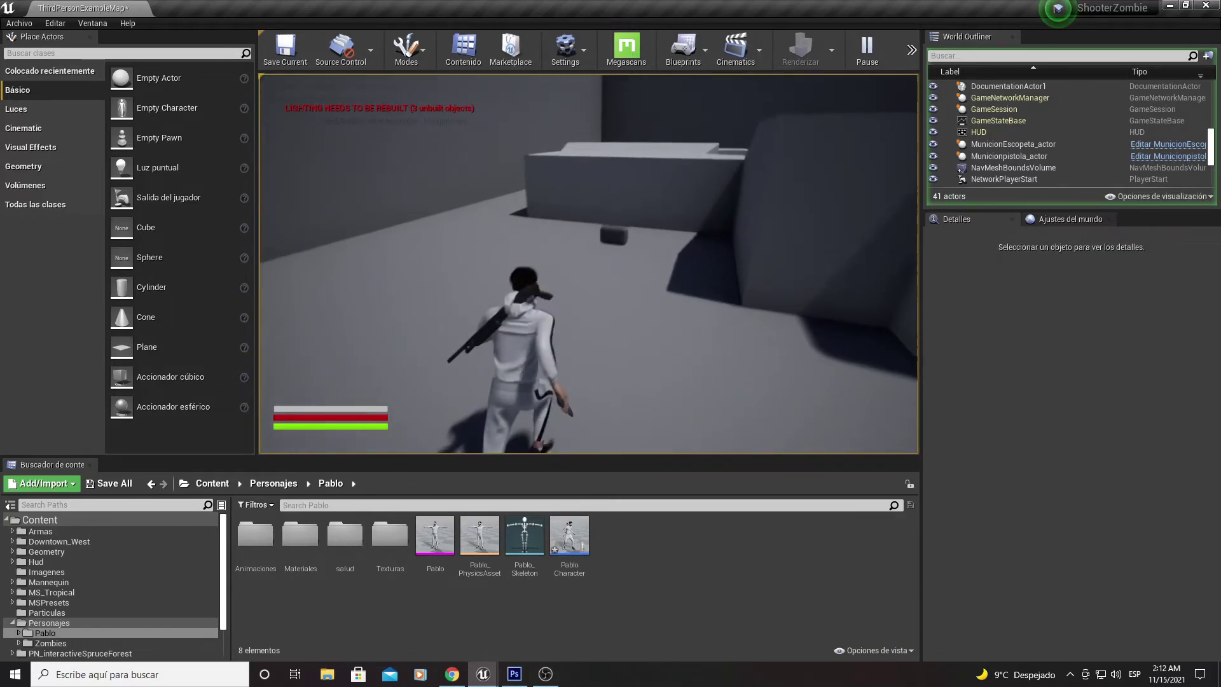
key(a)
key(Escape)
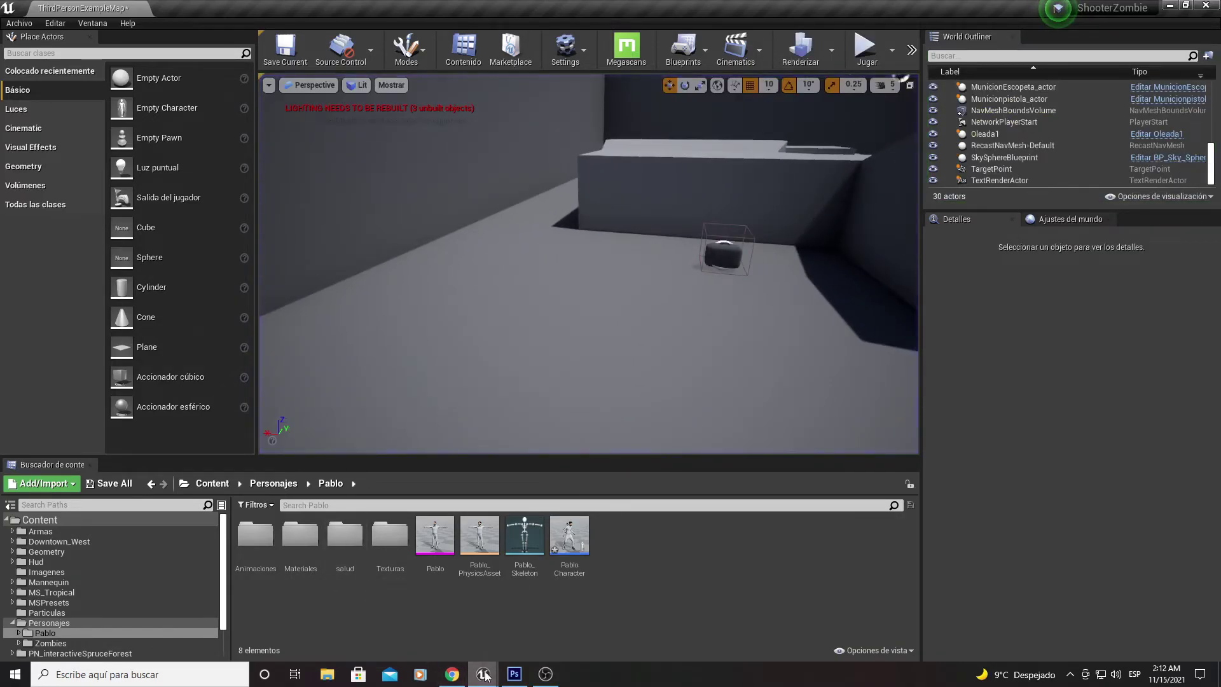
click(483, 675)
- Select the Create Pistola Wid Widget, player controller and Add to Player Screen nodes
click(541, 625)
right_drag(546, 413, 289, 315)
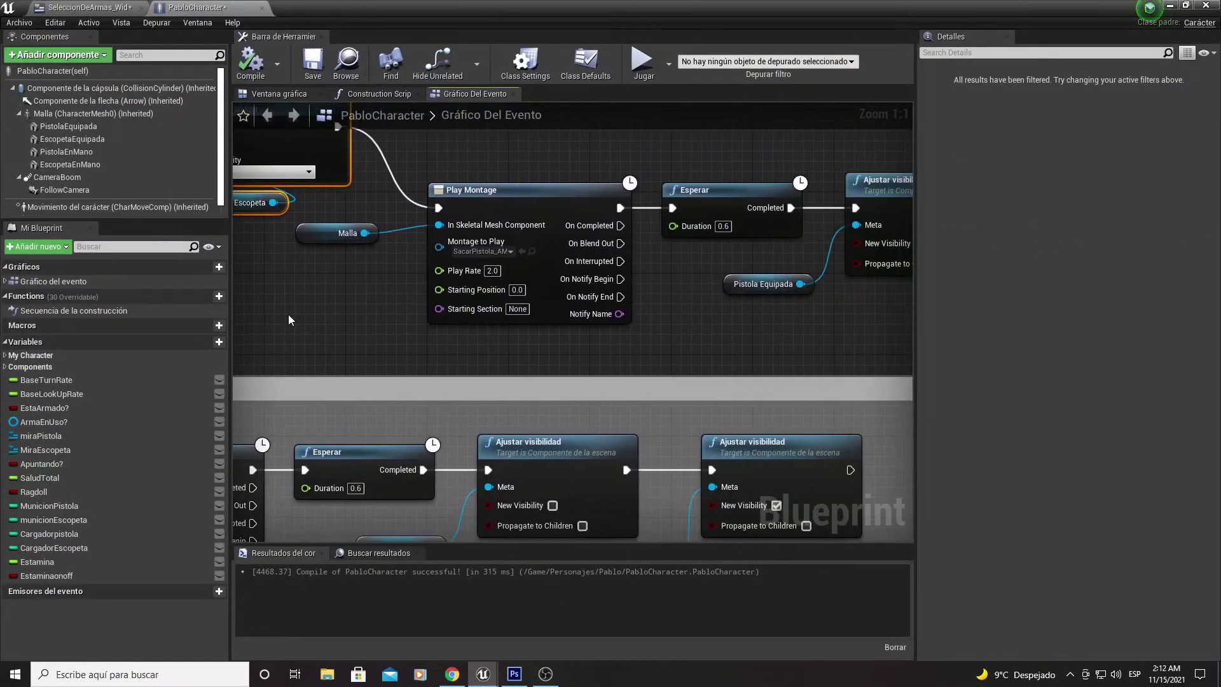
right_drag(658, 316, 600, 326)
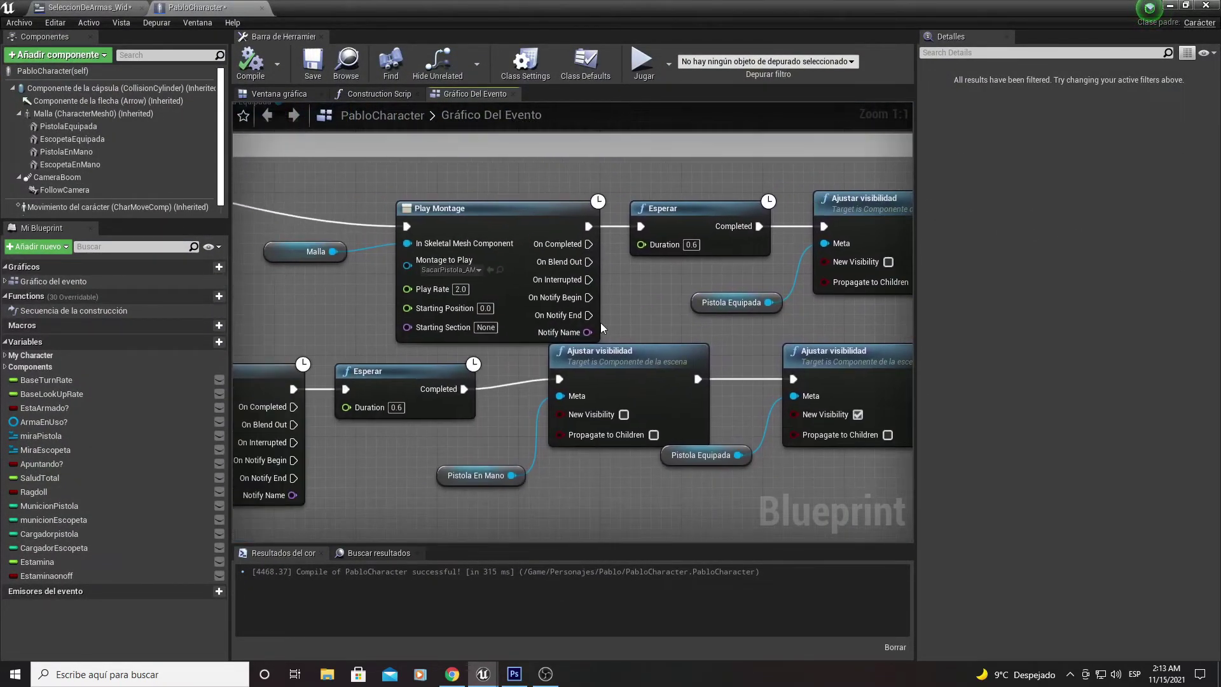
mouse_move(465, 327)
right_down()
mouse_move(579, 354)
mouse_move(721, 353)
right_up()
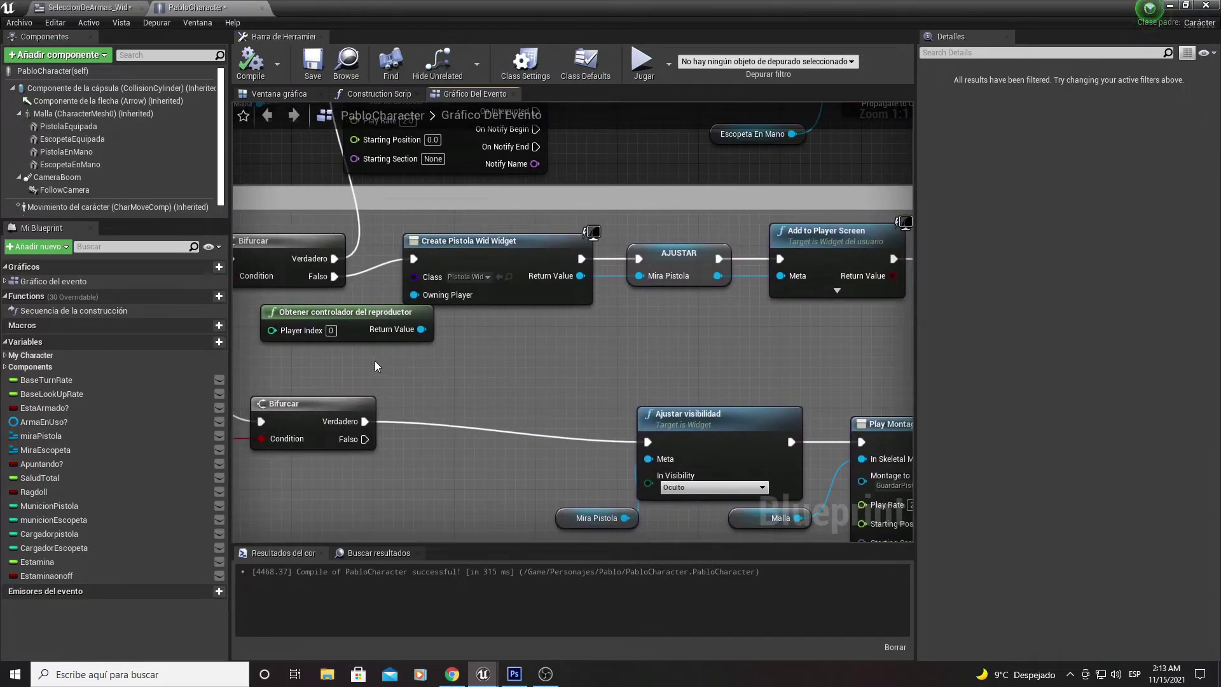
mouse_move(375, 361)
mouse_down()
mouse_move(739, 273)
mouse_move(742, 289)
mouse_up()
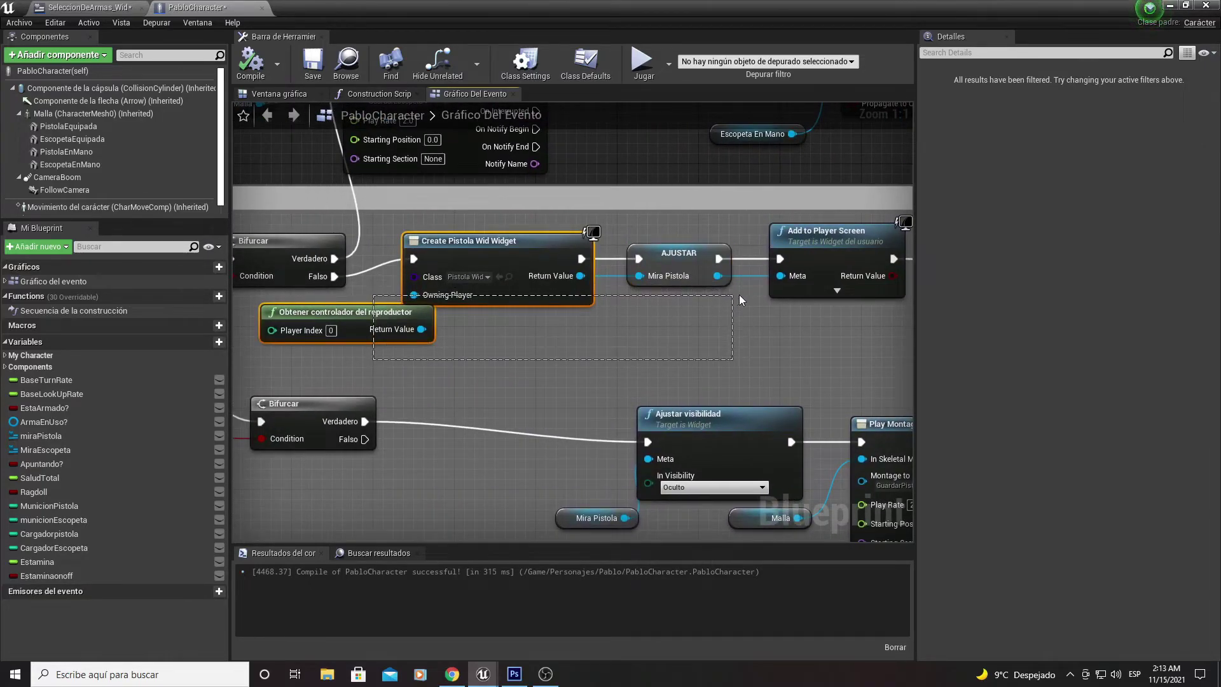
drag(742, 289, 802, 261)
right_drag(787, 307, 605, 334)
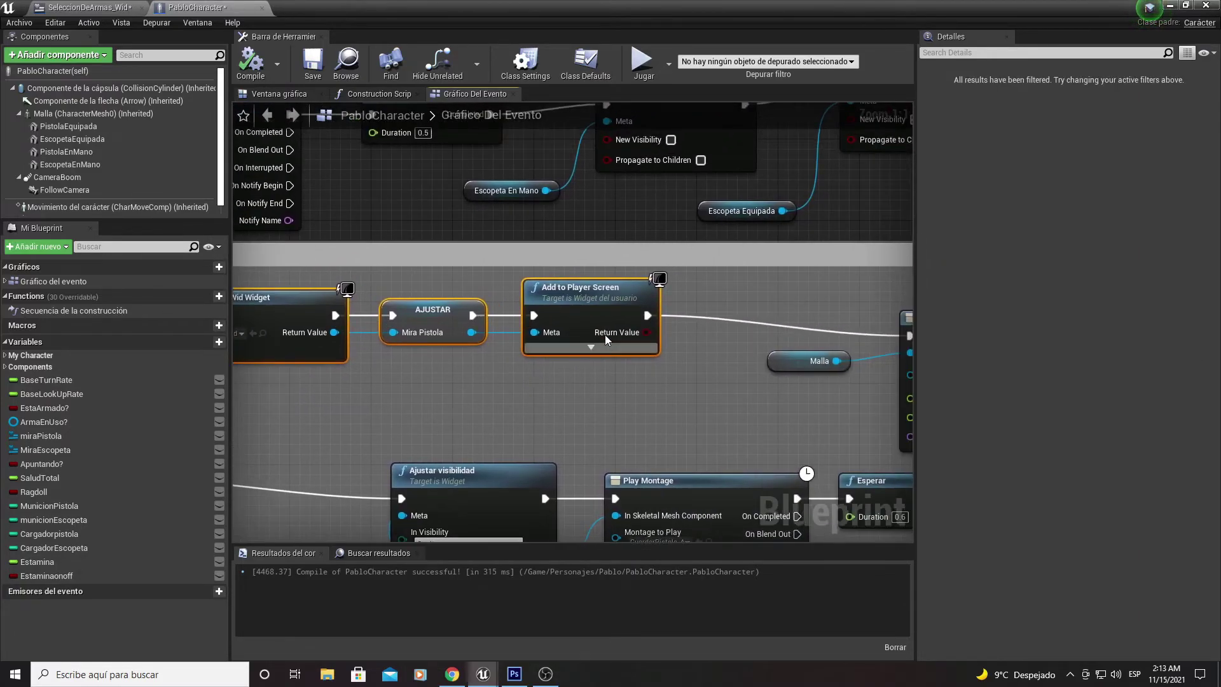
- Paste them after the Pistola En Mano visibility node, wire the exec pin, and compile
right_drag(701, 267, 295, 303)
right_drag(788, 331, 548, 350)
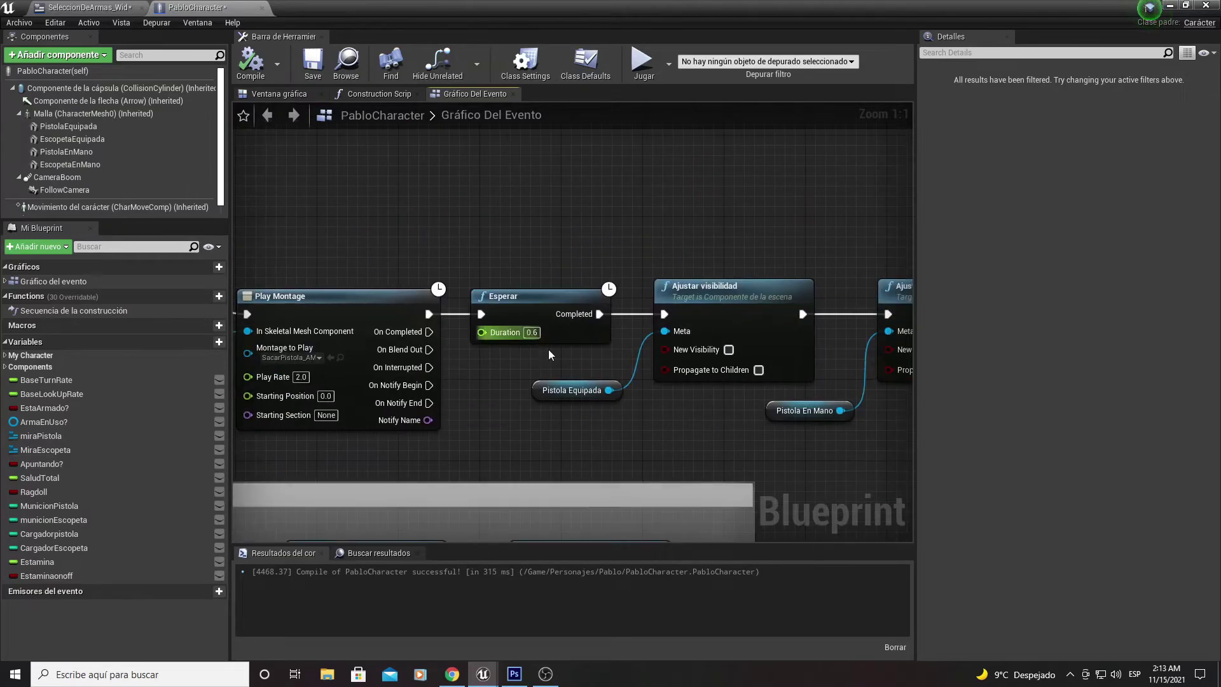
right_drag(668, 331, 464, 328)
right_drag(855, 385, 657, 400)
key(ctrl+v)
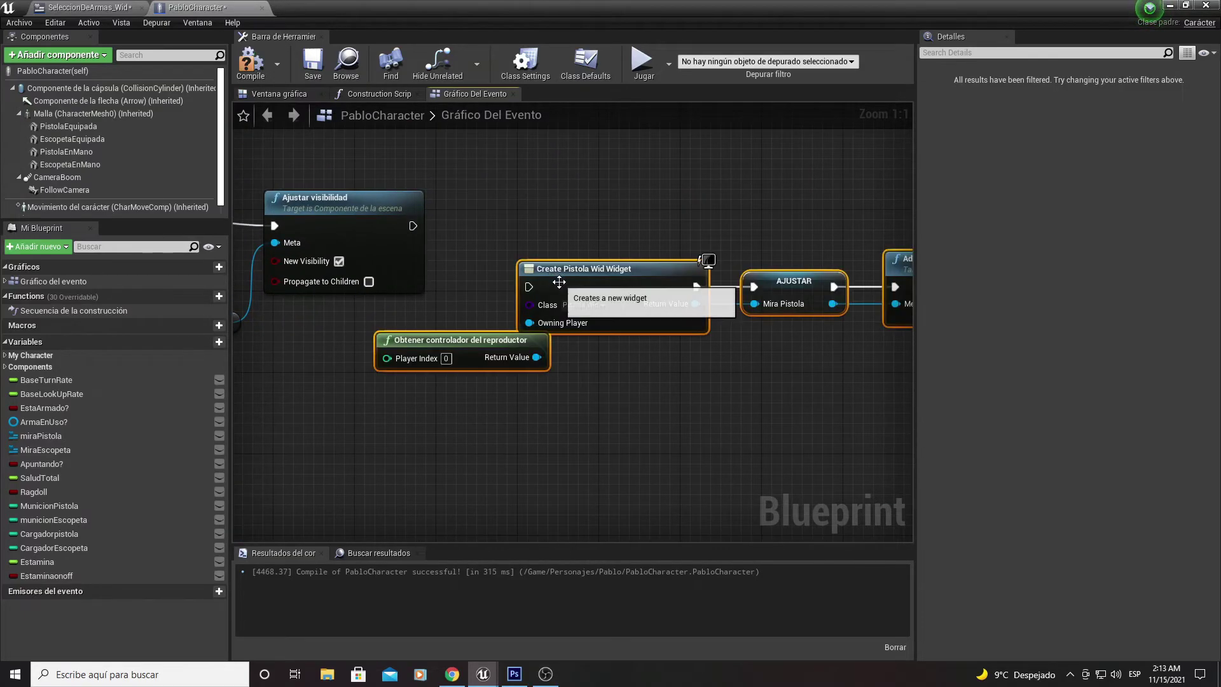
mouse_move(559, 290)
mouse_down()
mouse_move(538, 238)
mouse_move(509, 236)
mouse_up()
click(445, 291)
drag(448, 296, 376, 316)
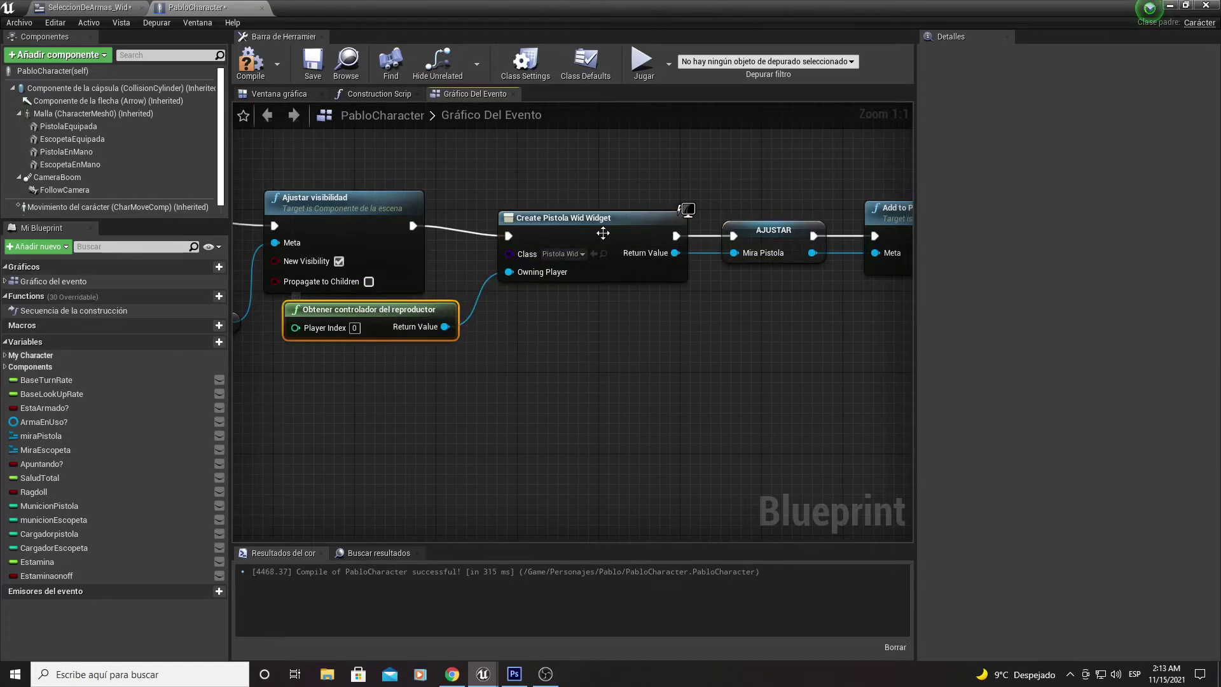
drag(603, 233, 603, 223)
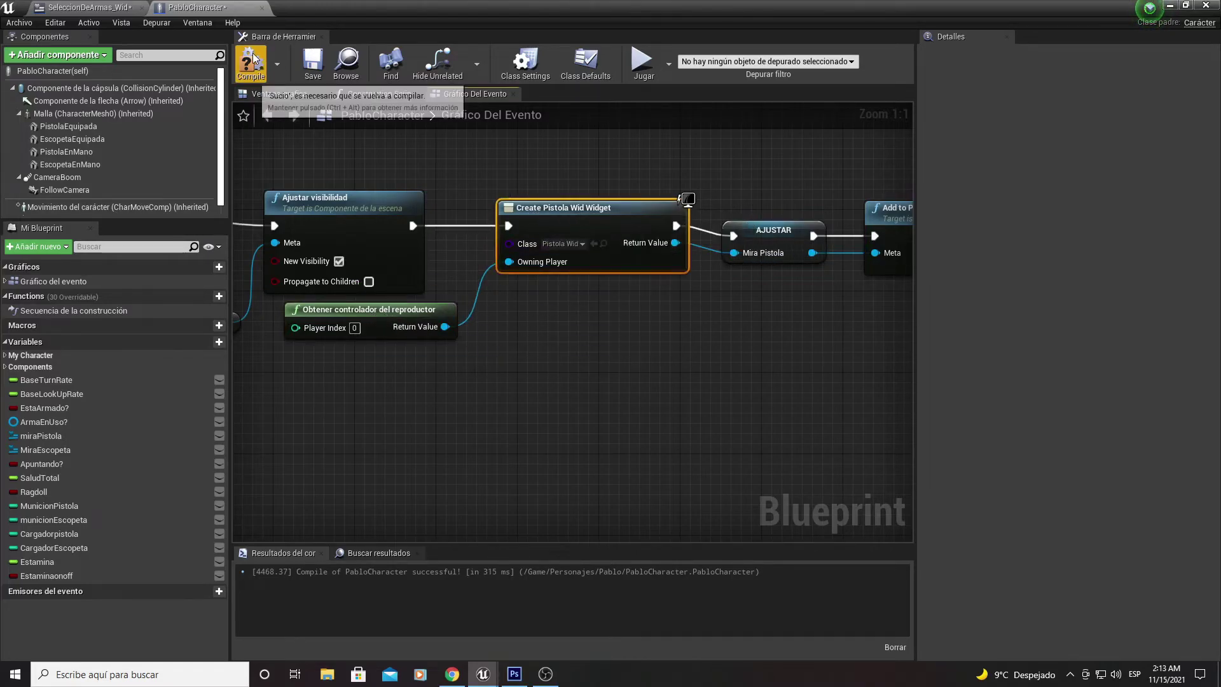
click(1170, 5)
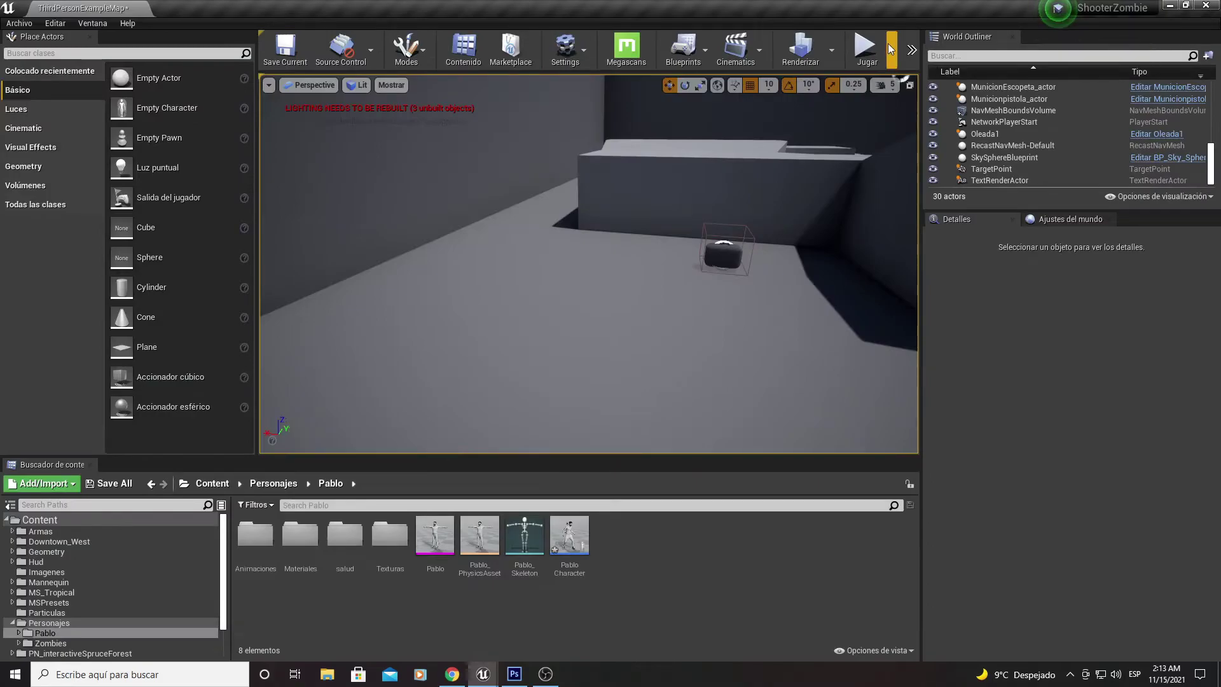
click(867, 47)
key(Tab)
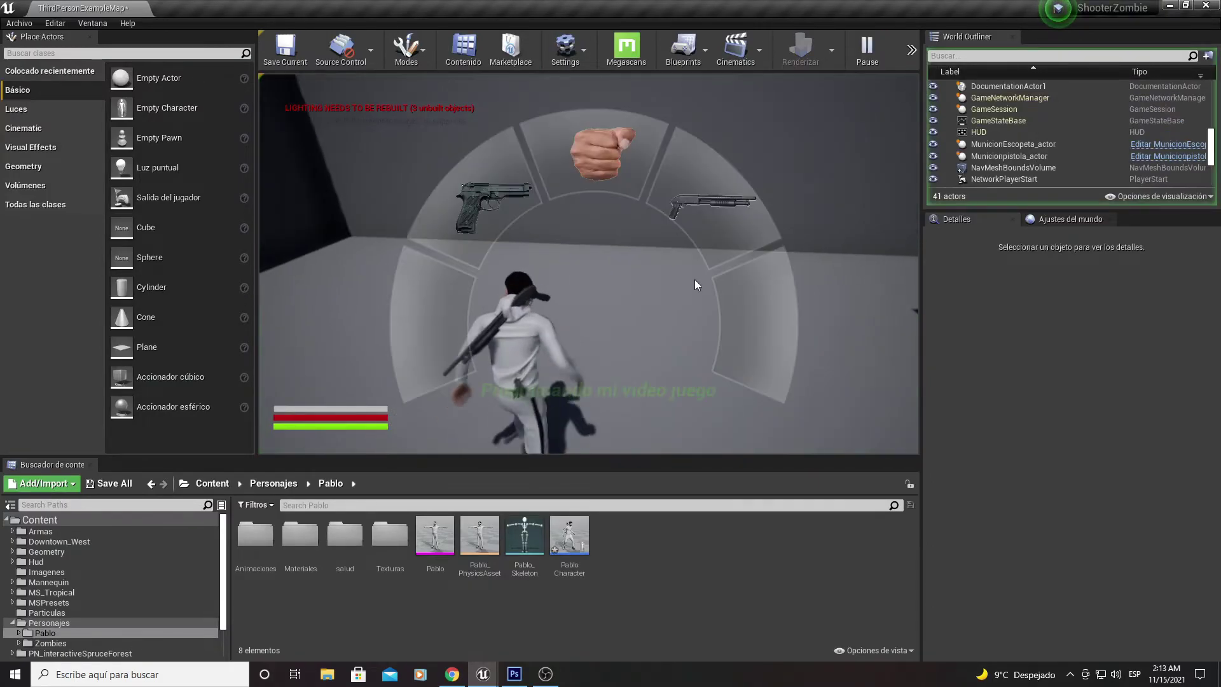
click(695, 209)
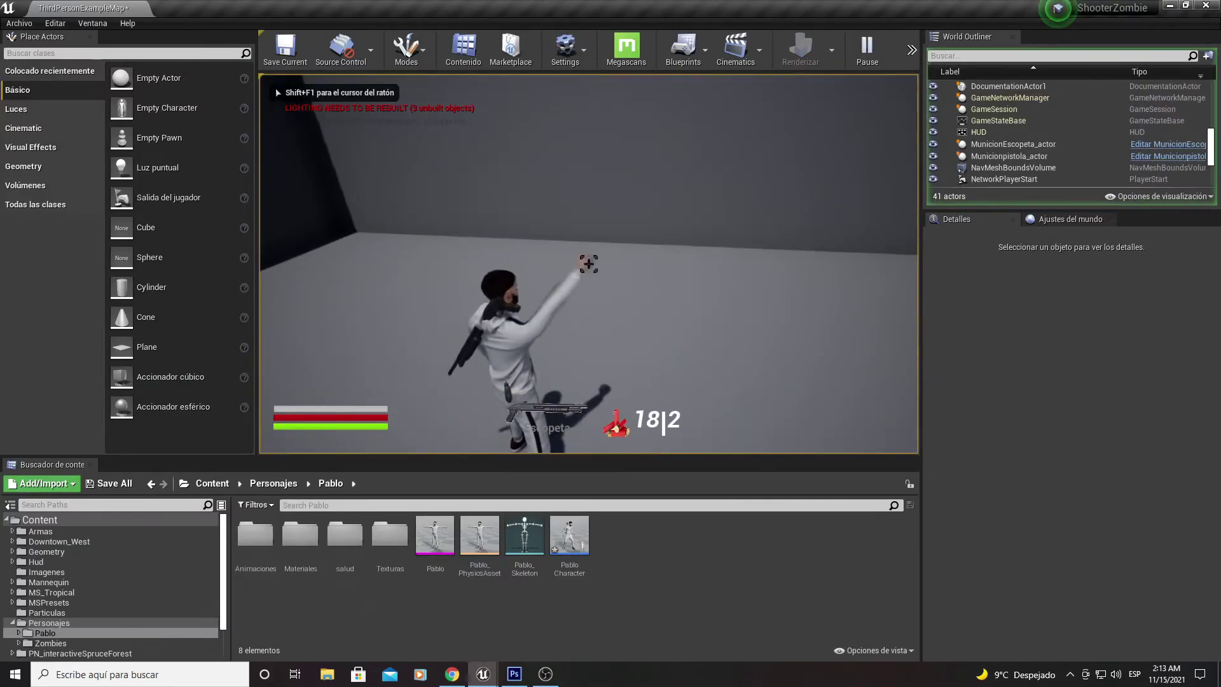
key(Tab)
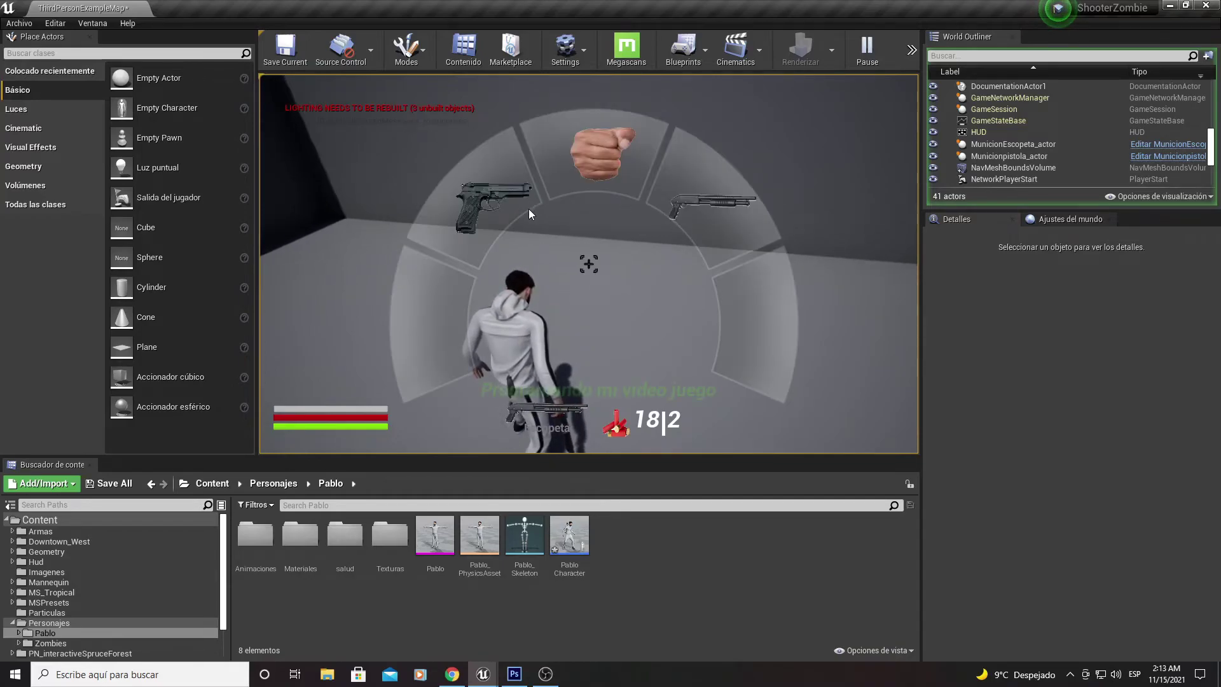
click(486, 198)
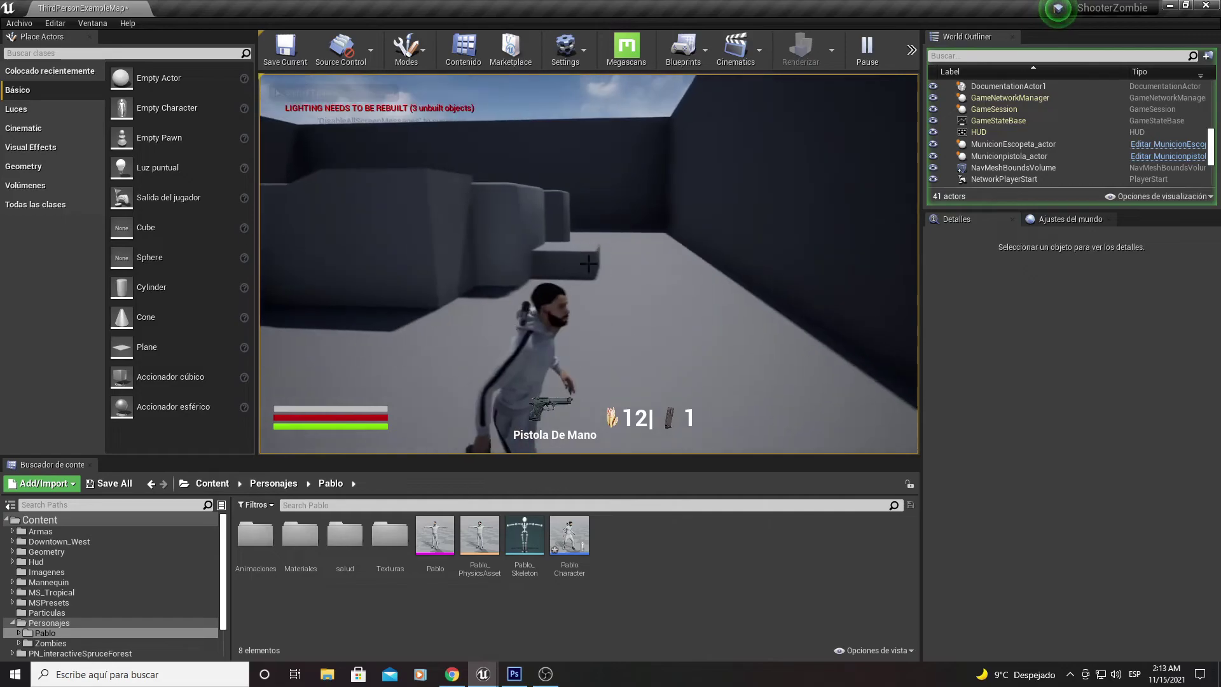
key(shift+F1)
key(Escape)
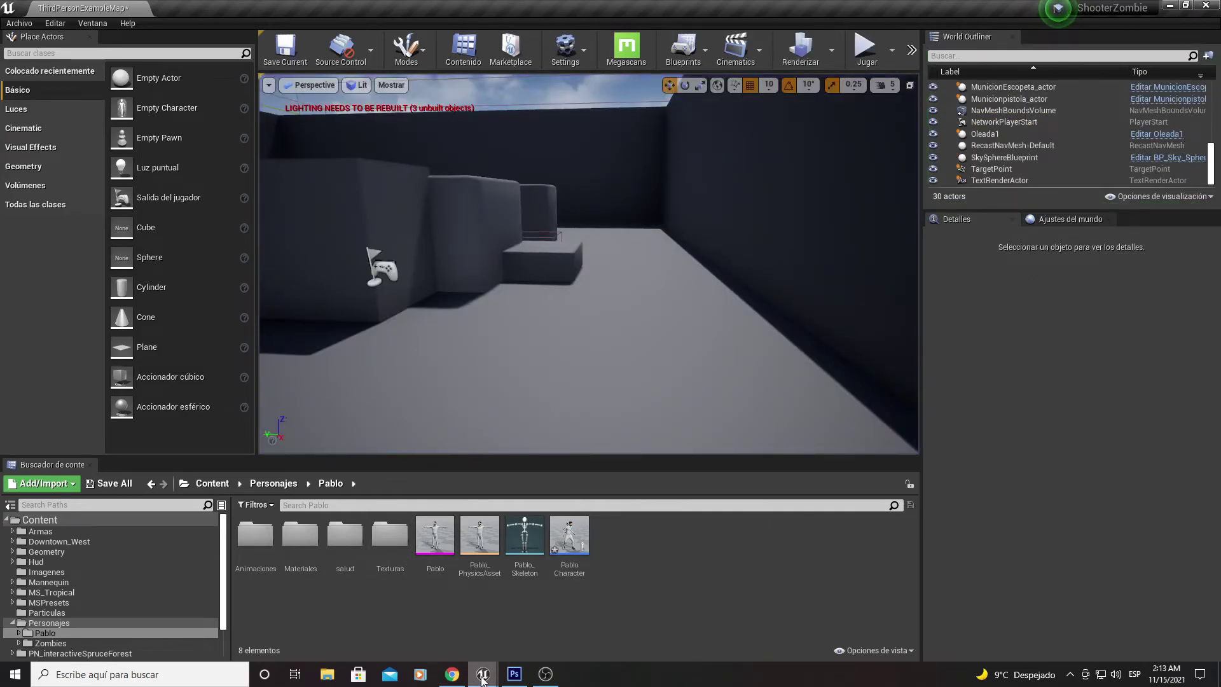
- Widen the Sacar pistola comment rightward and stretch its top edge over the upper node row
click(553, 636)
scroll(595, 416, down, 2)
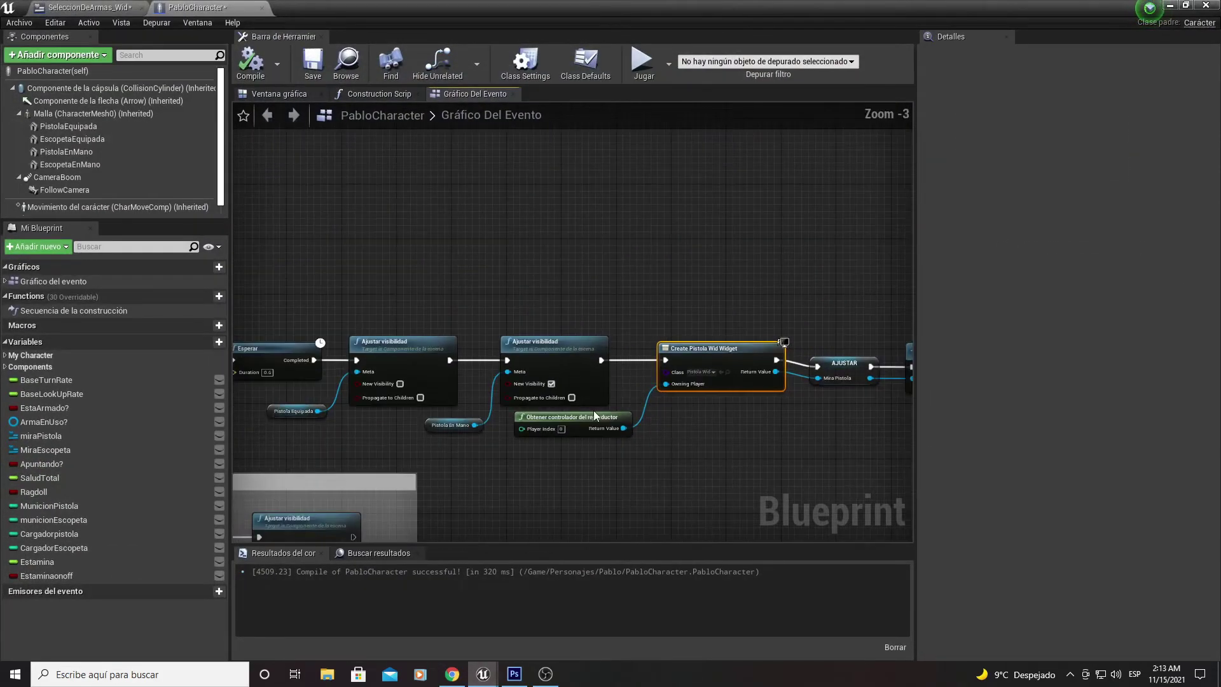
mouse_move(595, 416)
right_down()
mouse_move(591, 360)
mouse_move(725, 378)
right_up()
right_drag(575, 348, 560, 333)
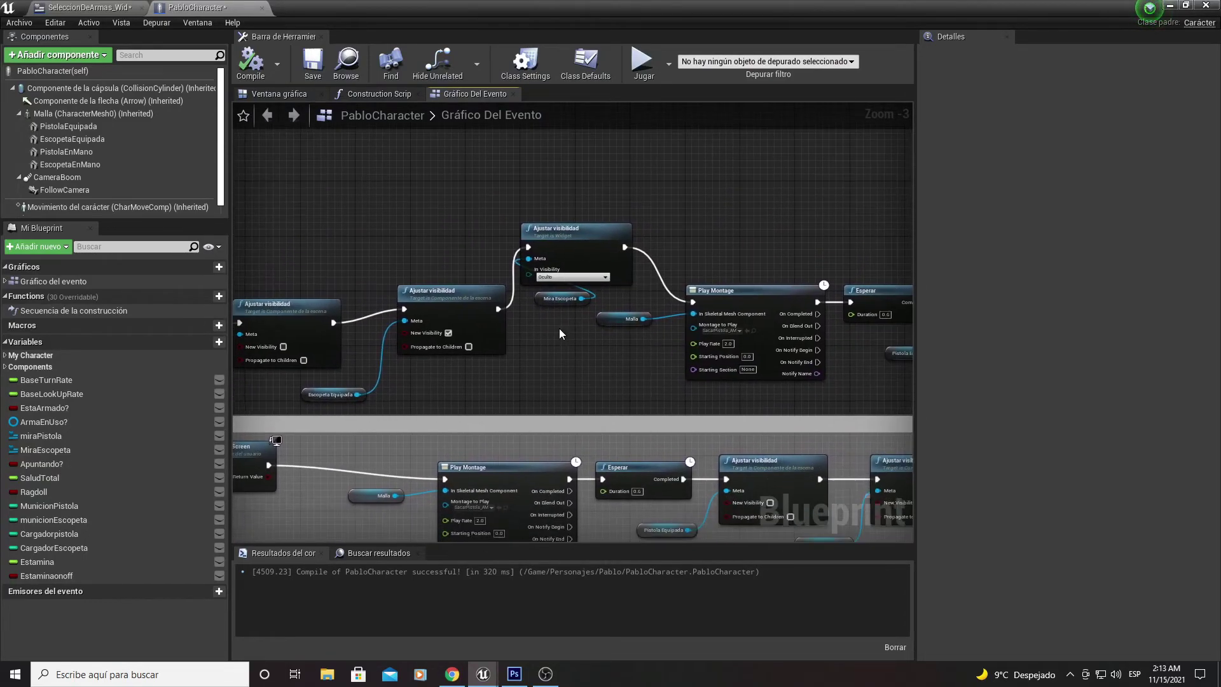
scroll(560, 333, down, 5)
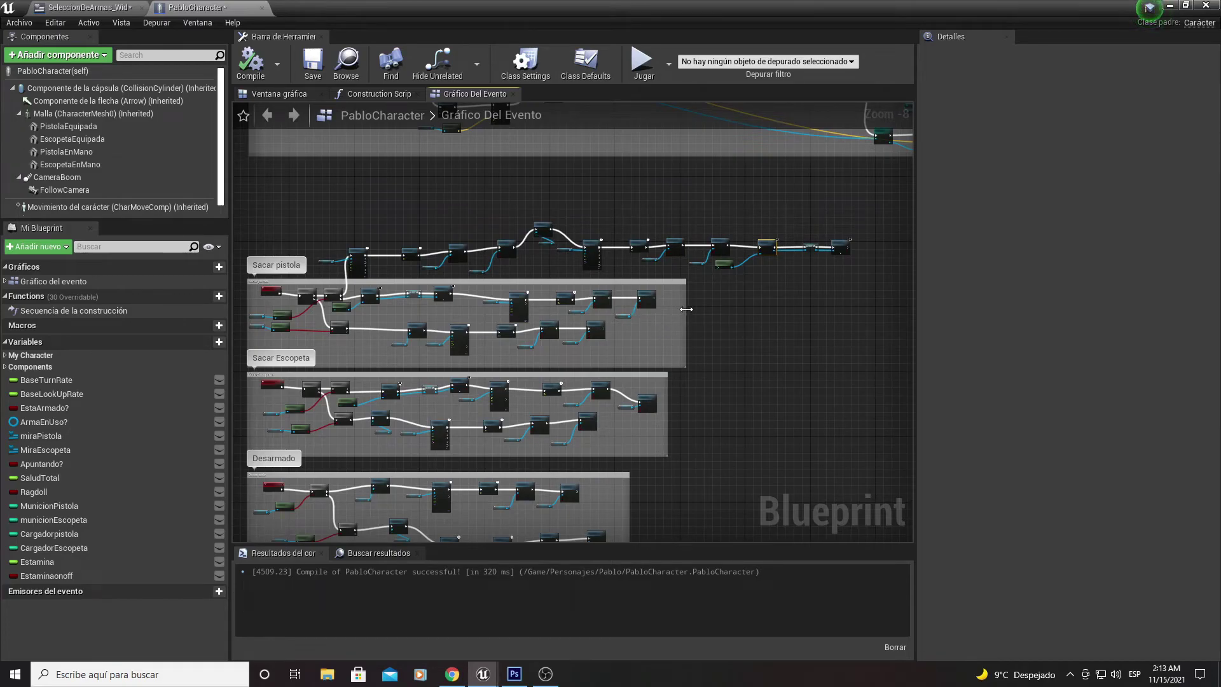
drag(687, 309, 829, 302)
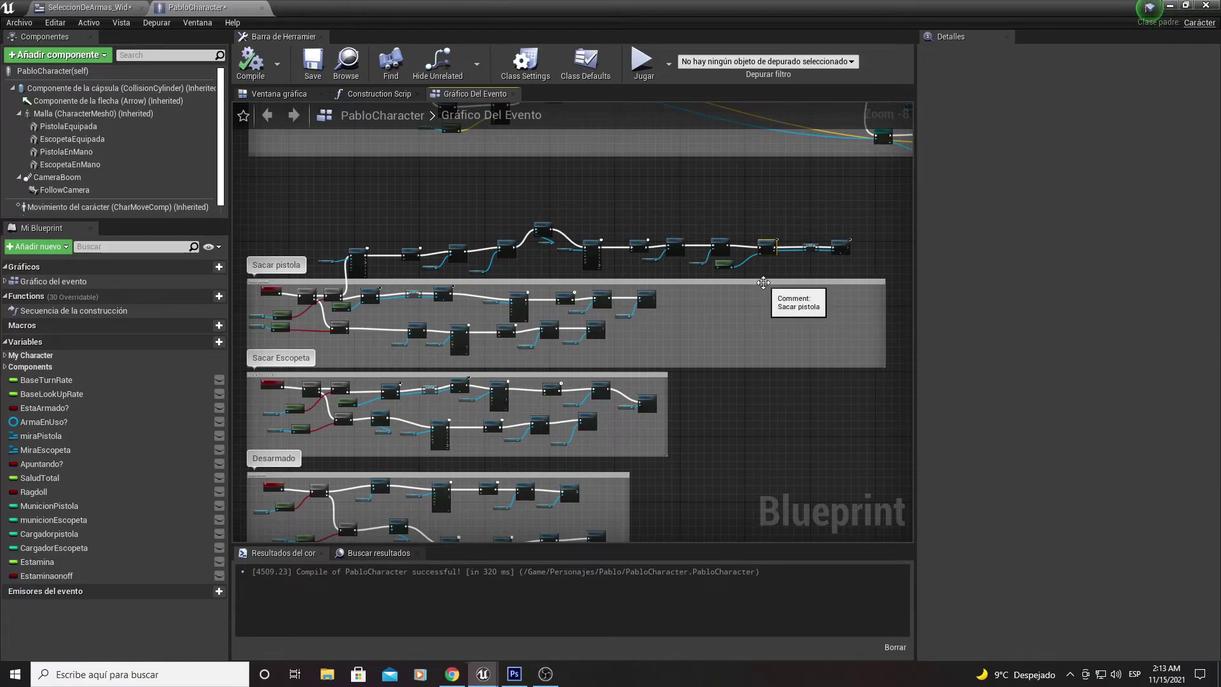
drag(762, 280, 772, 199)
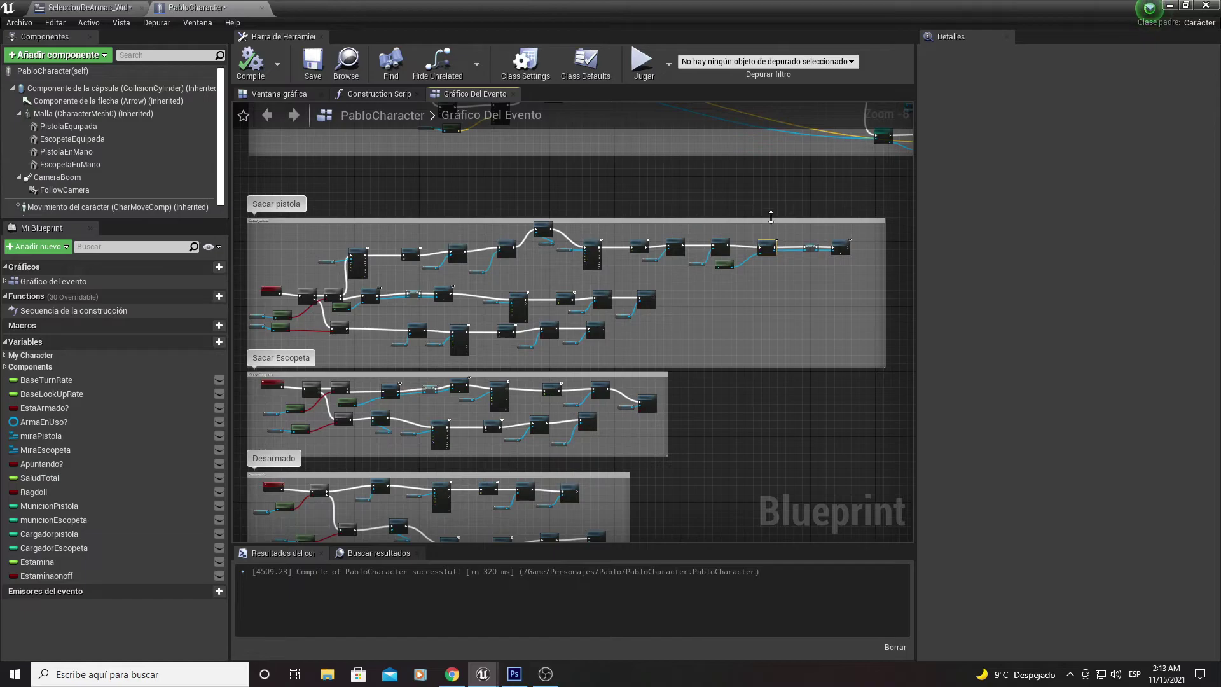
scroll(617, 273, up, 2)
scroll(572, 286, up, 2)
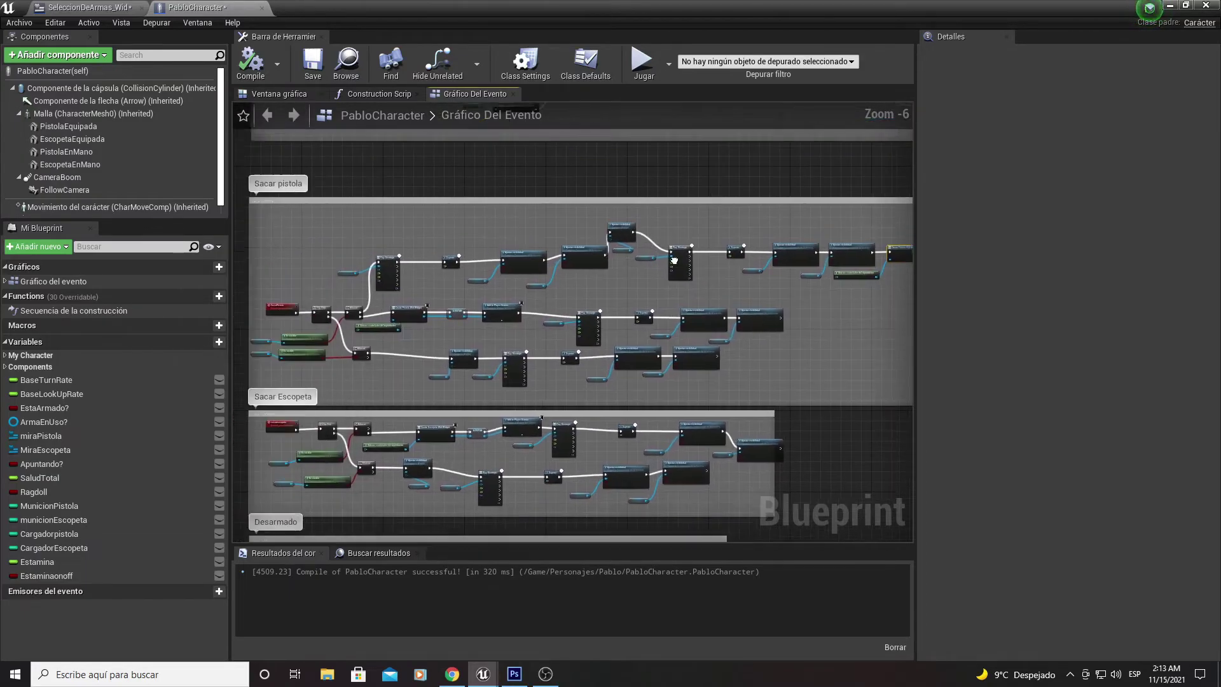
scroll(526, 299, up, 1)
right_drag(284, 290, 676, 265)
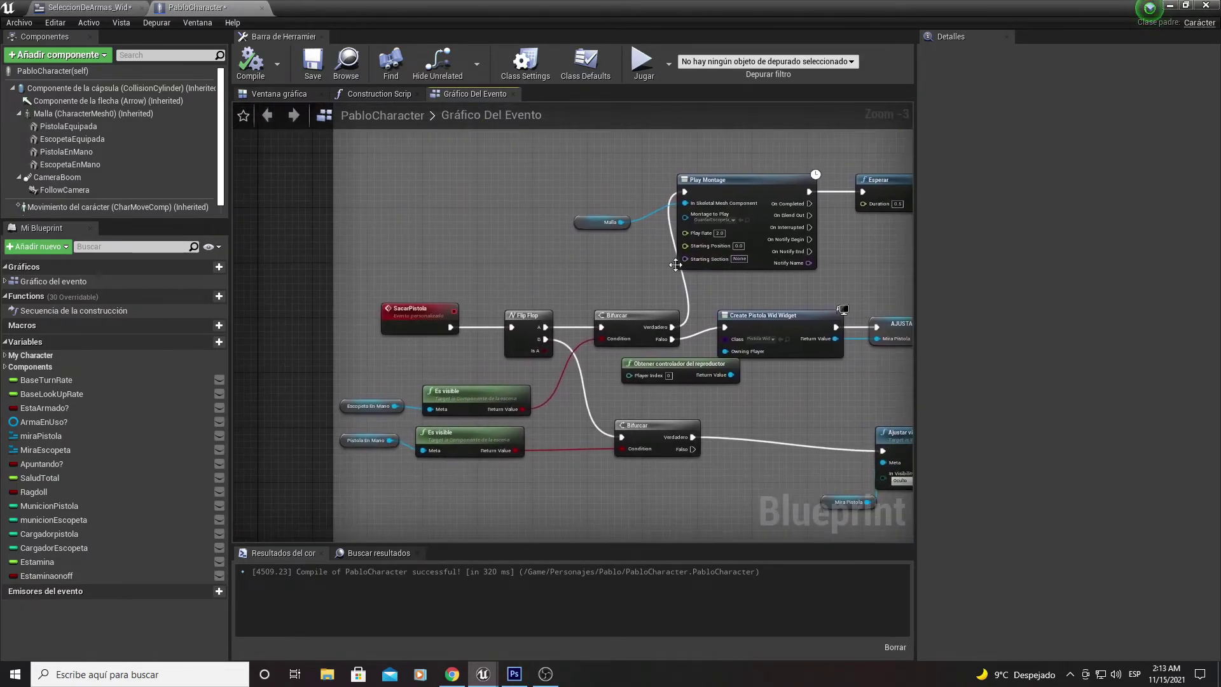
right_drag(522, 266, 385, 291)
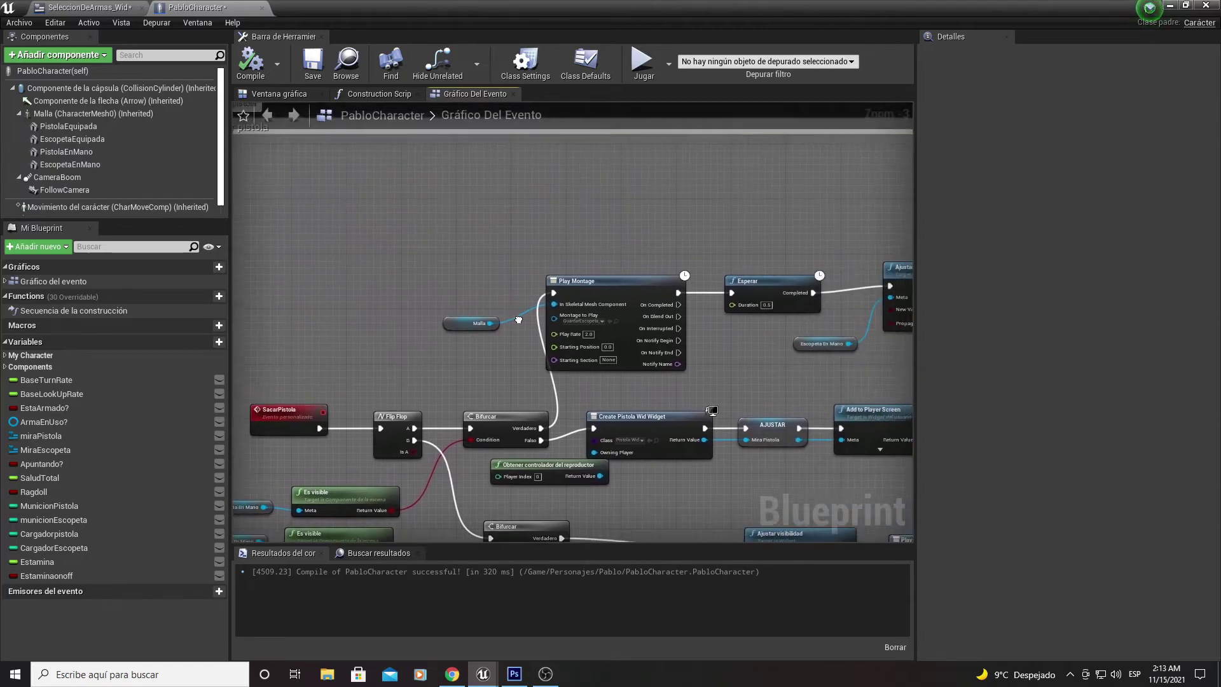
- Move the Malla node below Play Montage and line up the Escopeta En Mano visibility nodes
scroll(451, 309, up, 3)
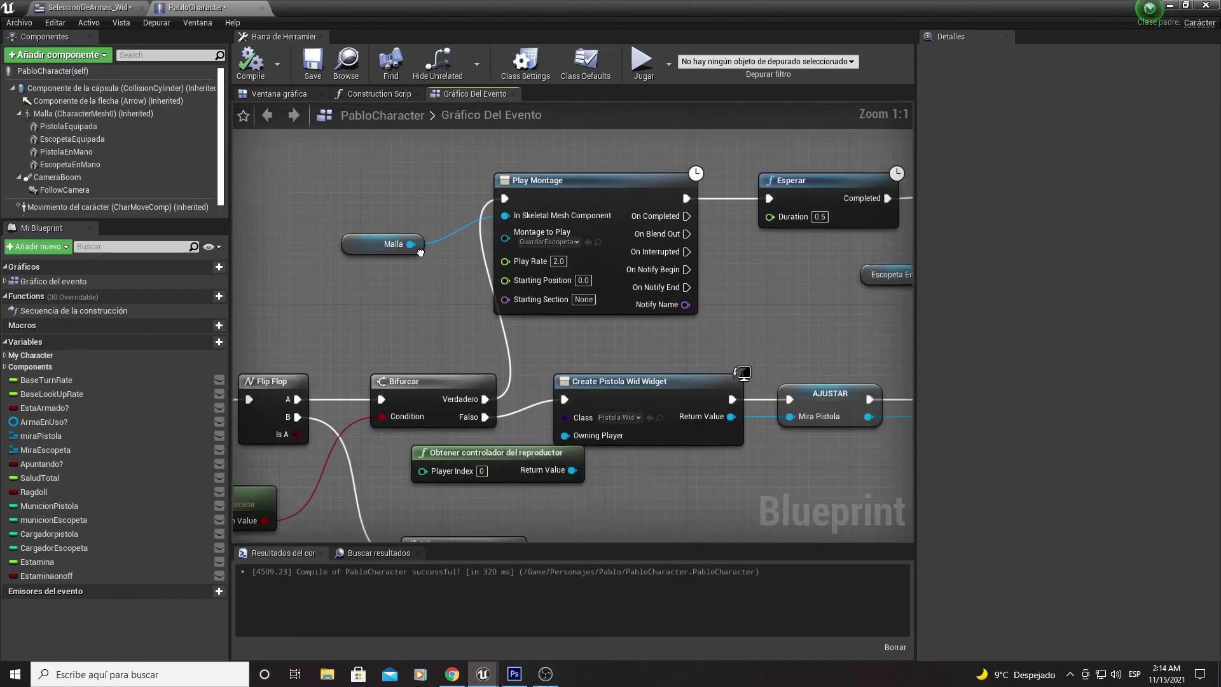
drag(333, 241, 444, 333)
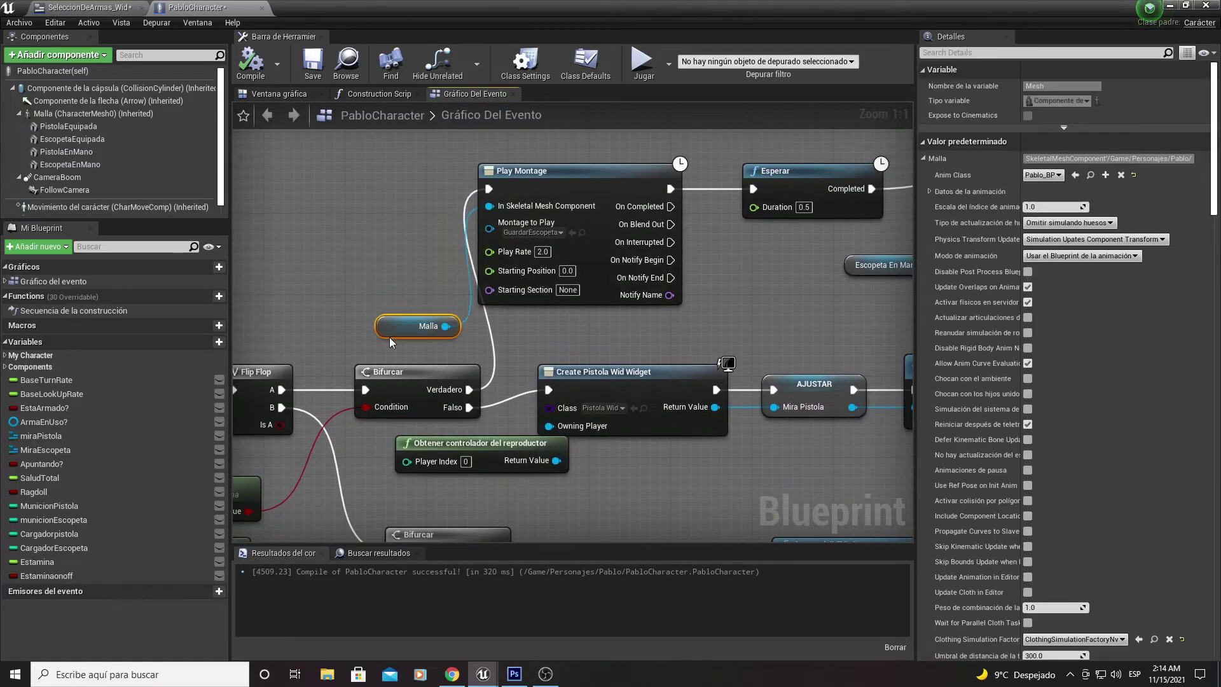
right_drag(528, 313, 529, 382)
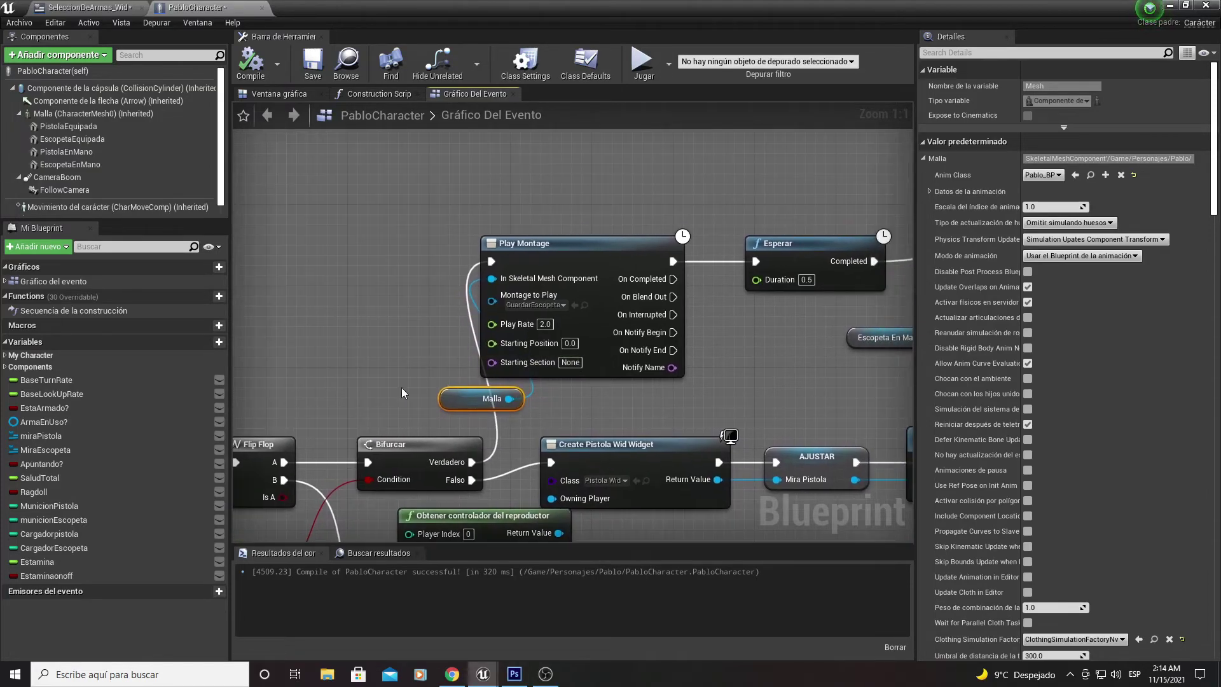
scroll(515, 344, down, 2)
right_drag(563, 304, 405, 303)
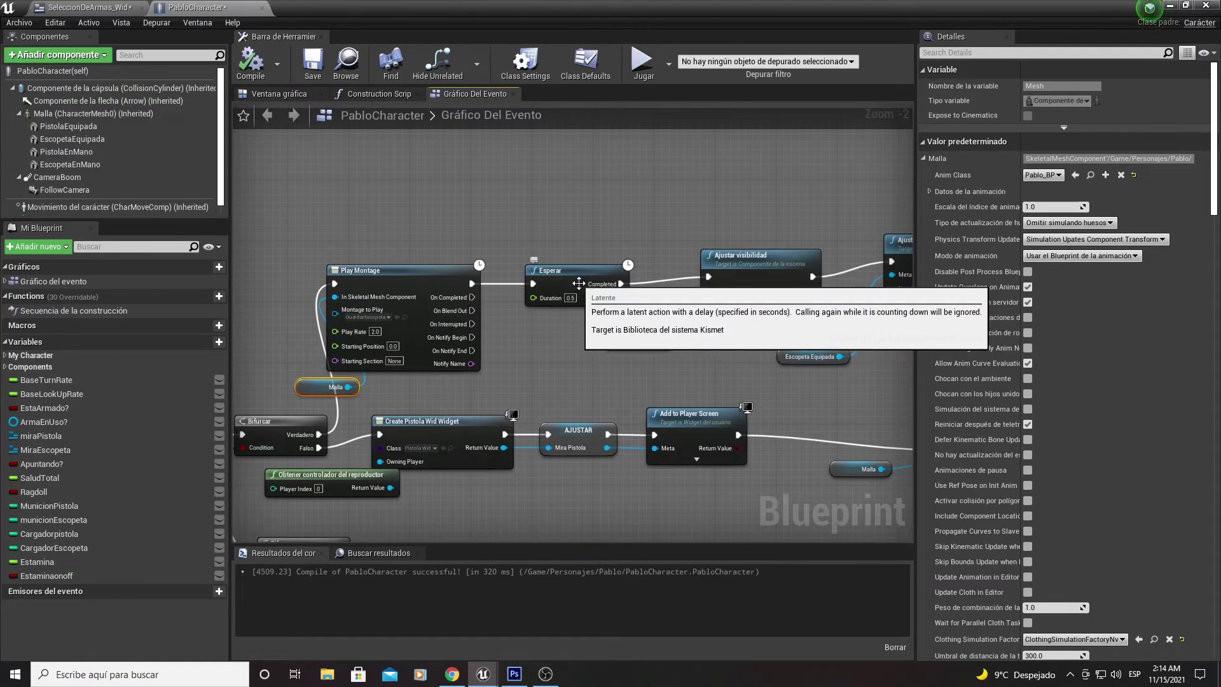
right_drag(599, 288, 486, 294)
drag(564, 221, 607, 350)
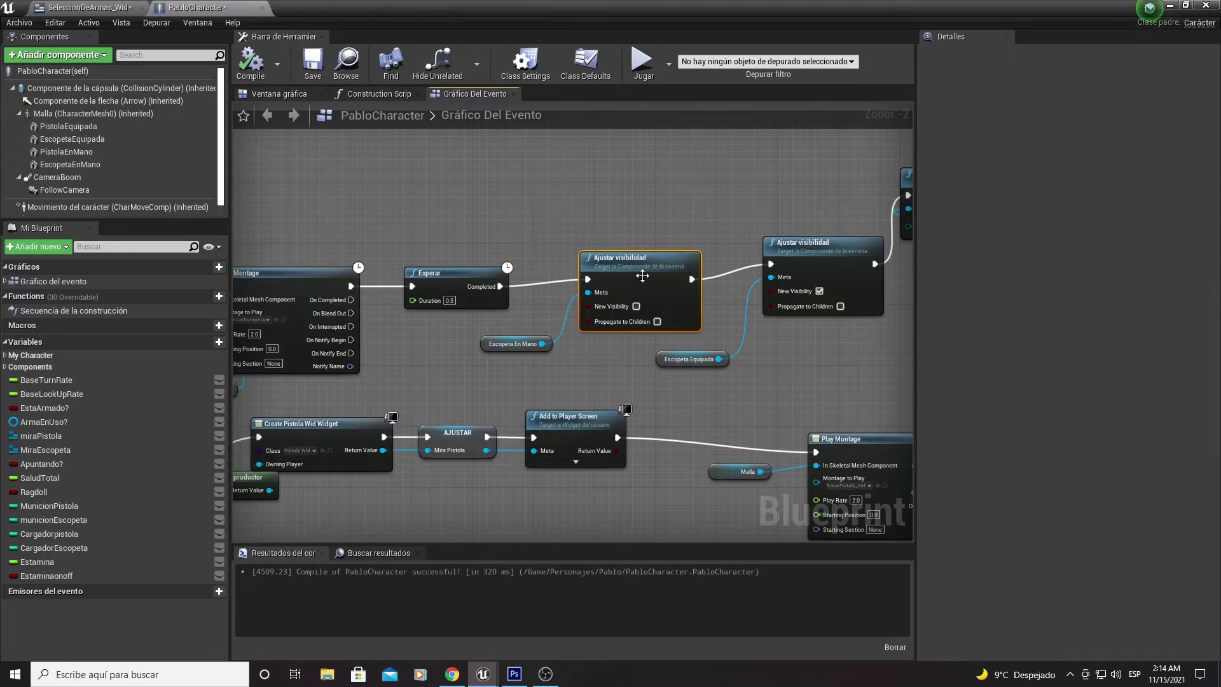
right_drag(717, 265, 568, 258)
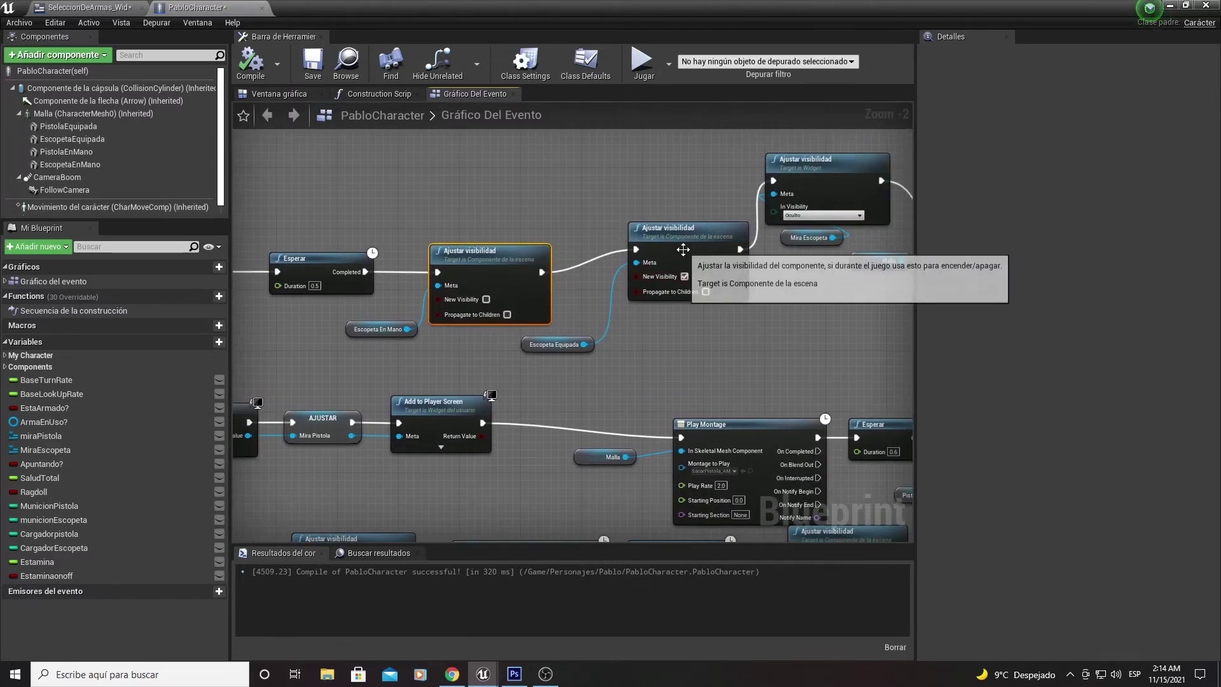
drag(673, 271, 725, 269)
- Drop the widget visibility, Mira Escopeta and Malla nodes into line beneath Play Montage
right_drag(725, 270, 489, 318)
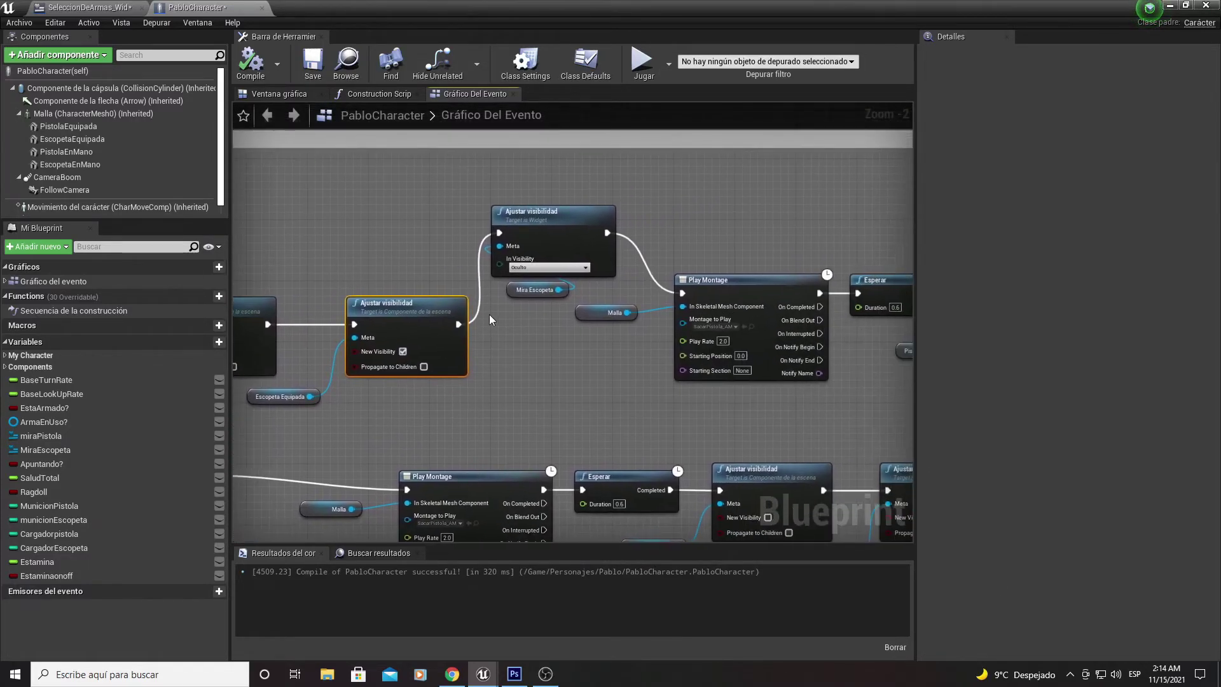
drag(560, 232, 561, 323)
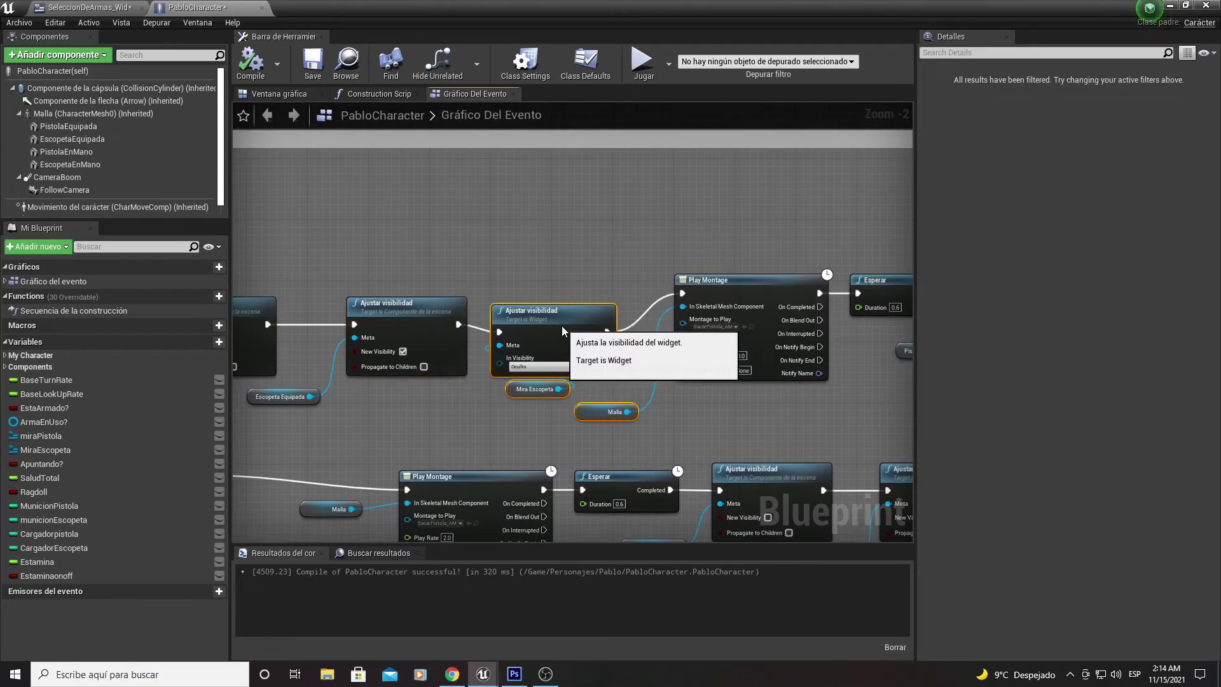
right_drag(562, 323, 371, 241)
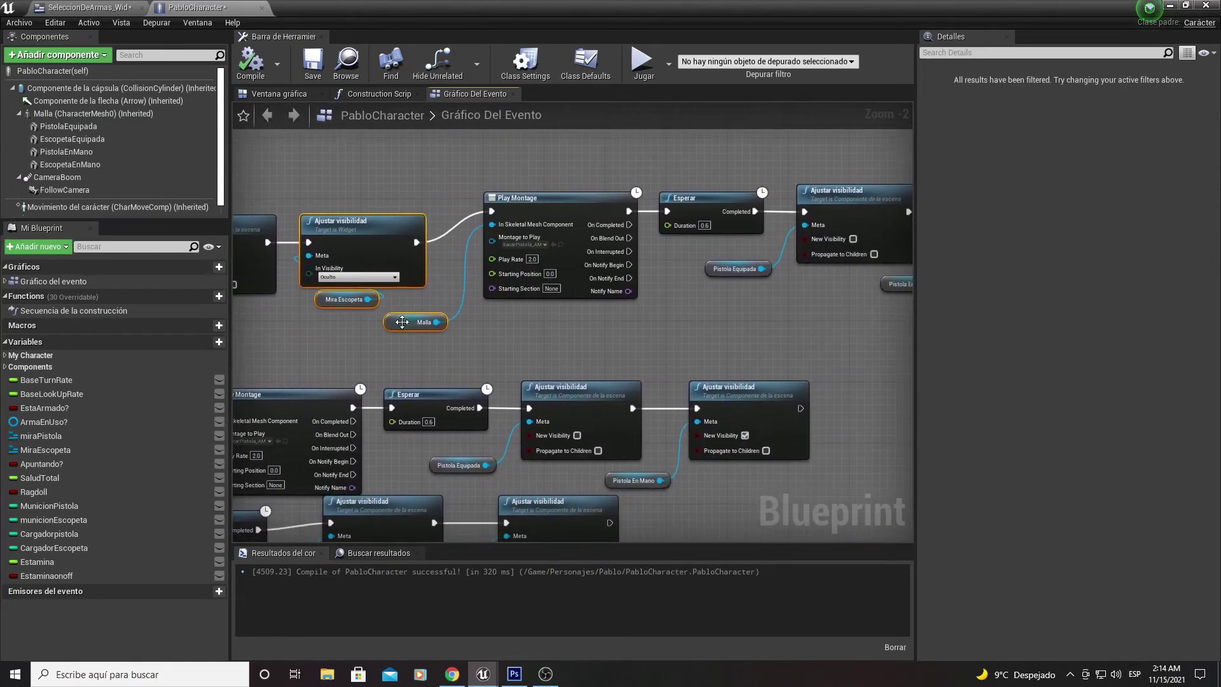
drag(405, 322, 494, 315)
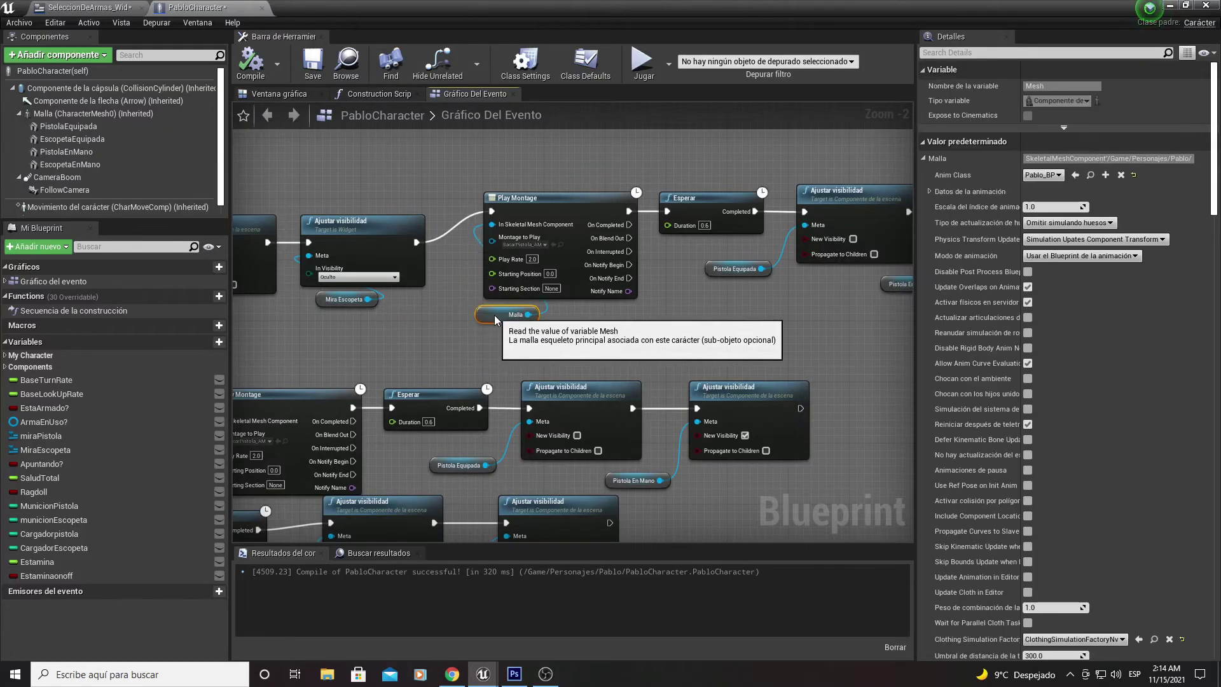
right_drag(494, 314, 433, 314)
- Drag the Play Montage chain and pistol widget-creation nodes down into one aligned row
drag(405, 333, 807, 227)
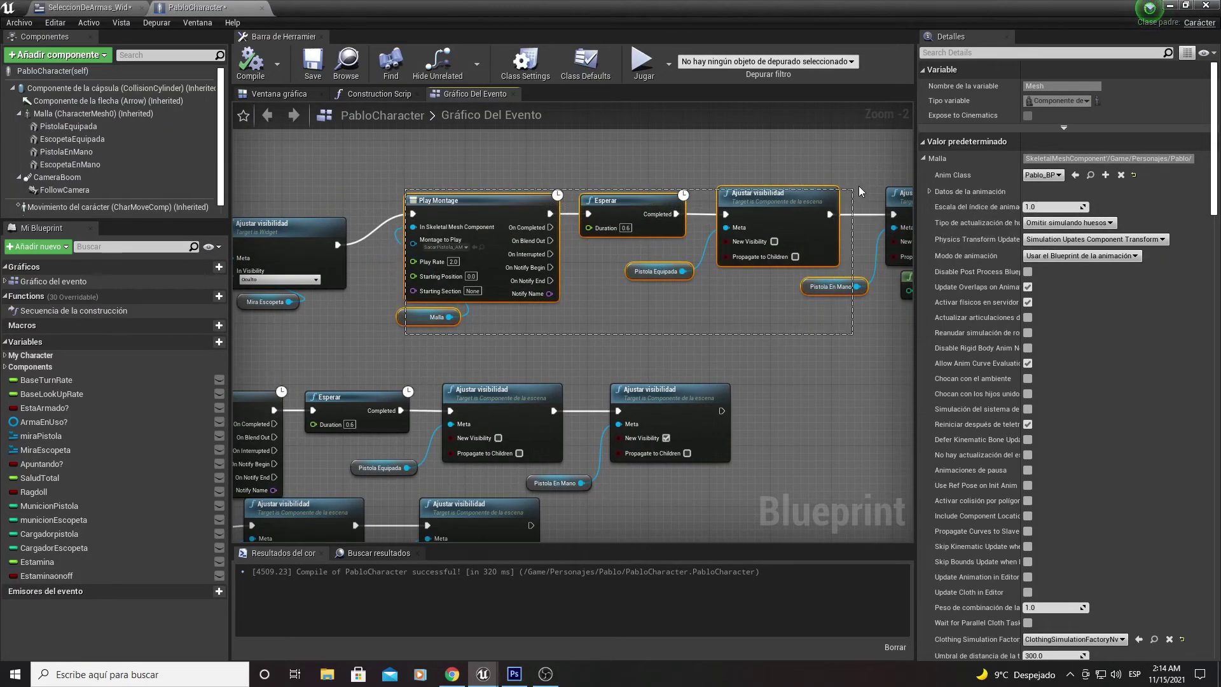
drag(631, 206, 624, 237)
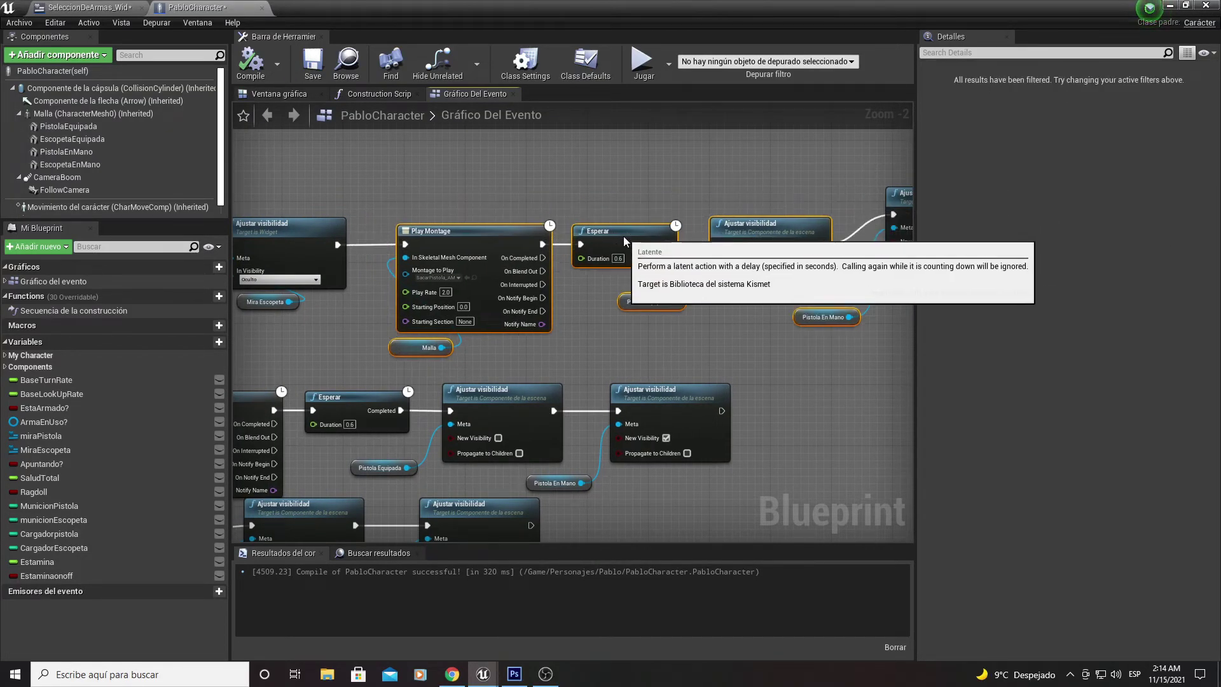
right_drag(624, 236, 588, 289)
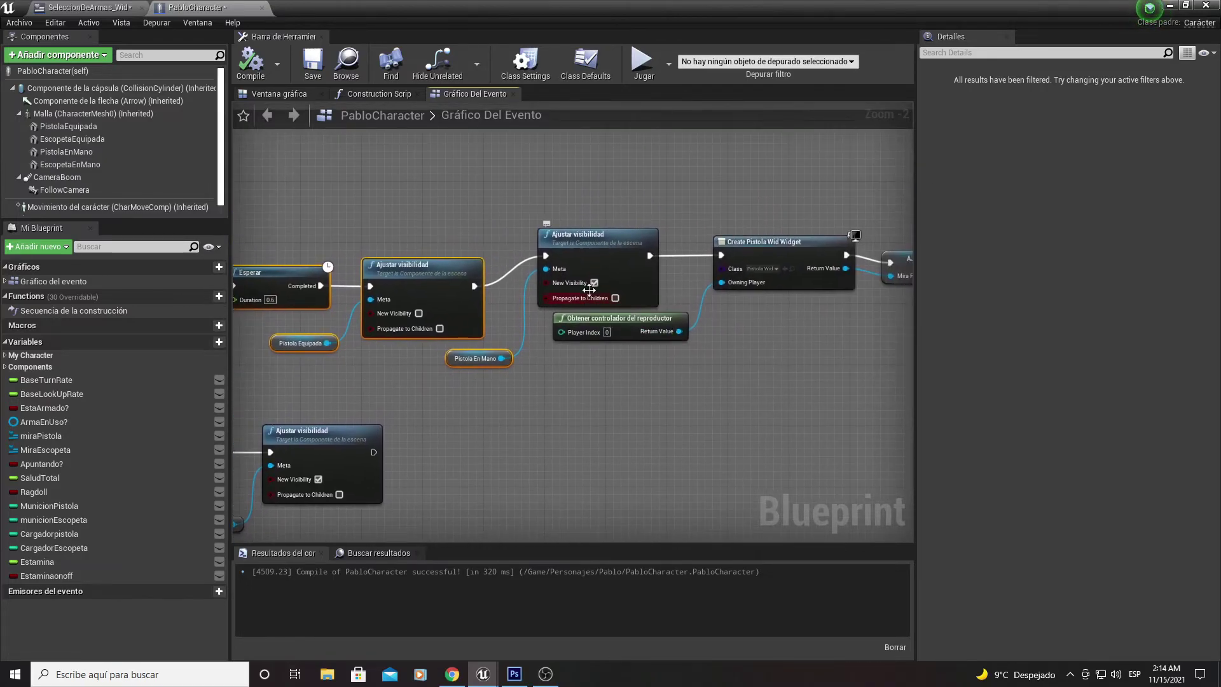
right_drag(551, 386, 416, 381)
drag(464, 362, 840, 242)
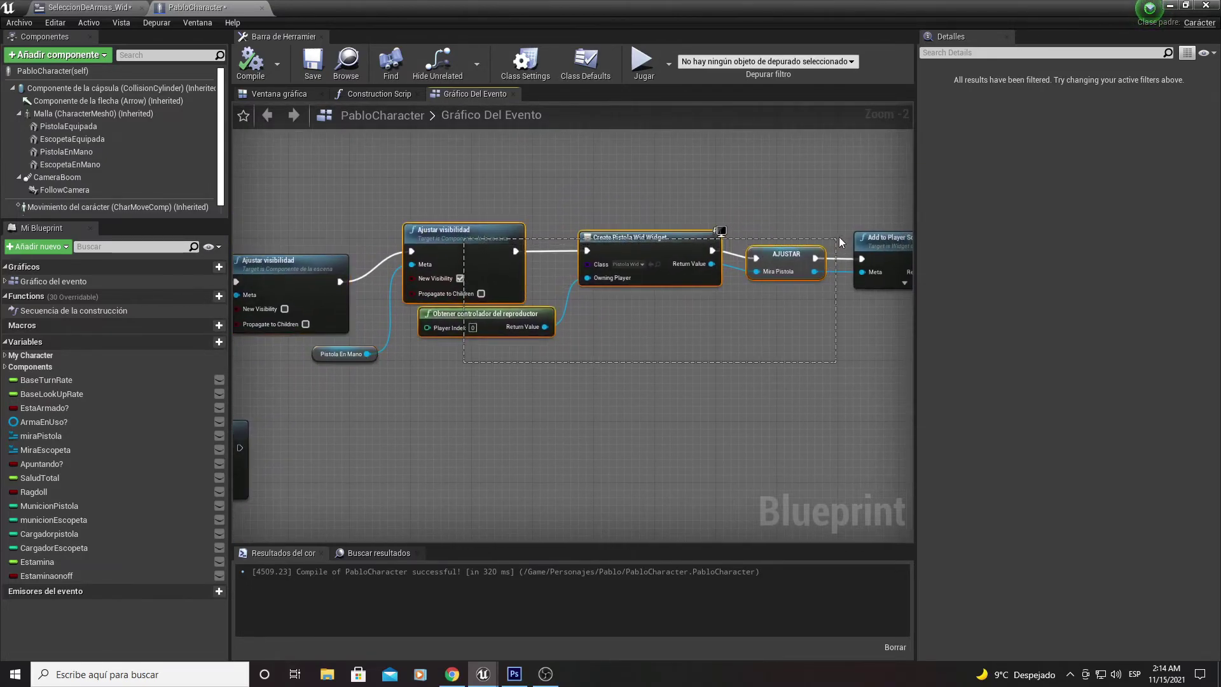
drag(488, 242, 472, 272)
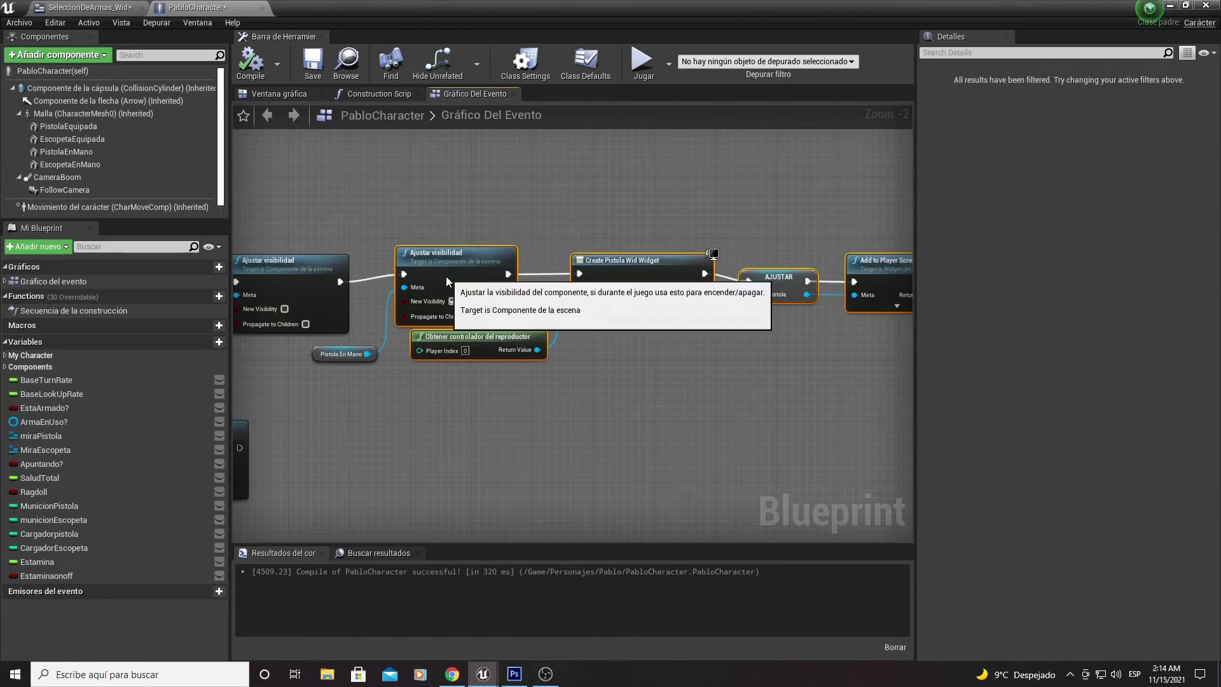
click(696, 209)
mouse_move(695, 208)
right_down()
mouse_move(577, 201)
mouse_move(890, 172)
right_up()
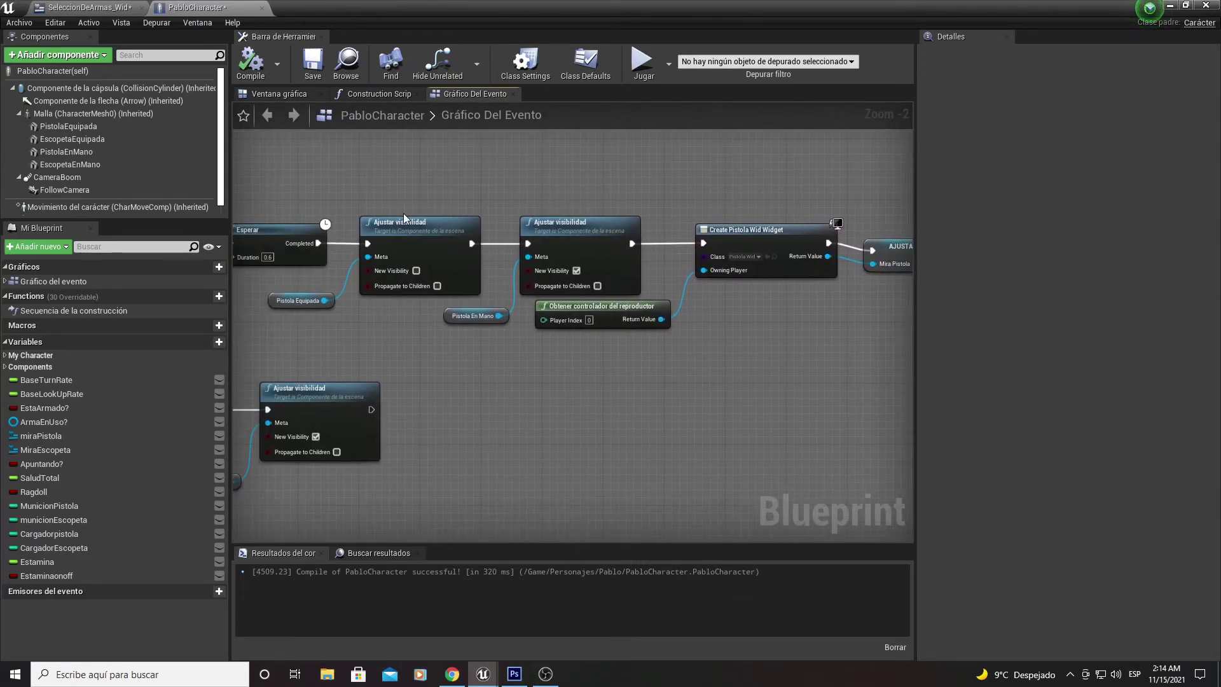
- Recompile the PabloCharacter Blueprint and zoom out over the Sacar Escopeta nodes
click(236, 57)
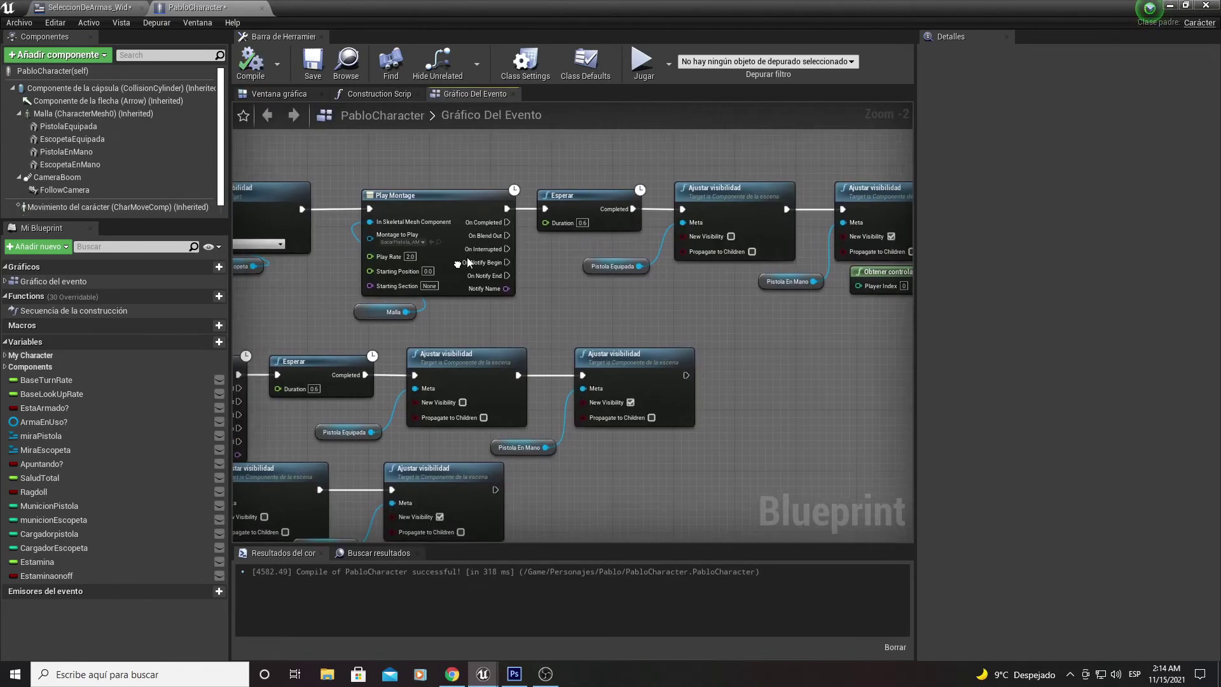
right_drag(271, 421, 315, 398)
scroll(314, 399, down, 3)
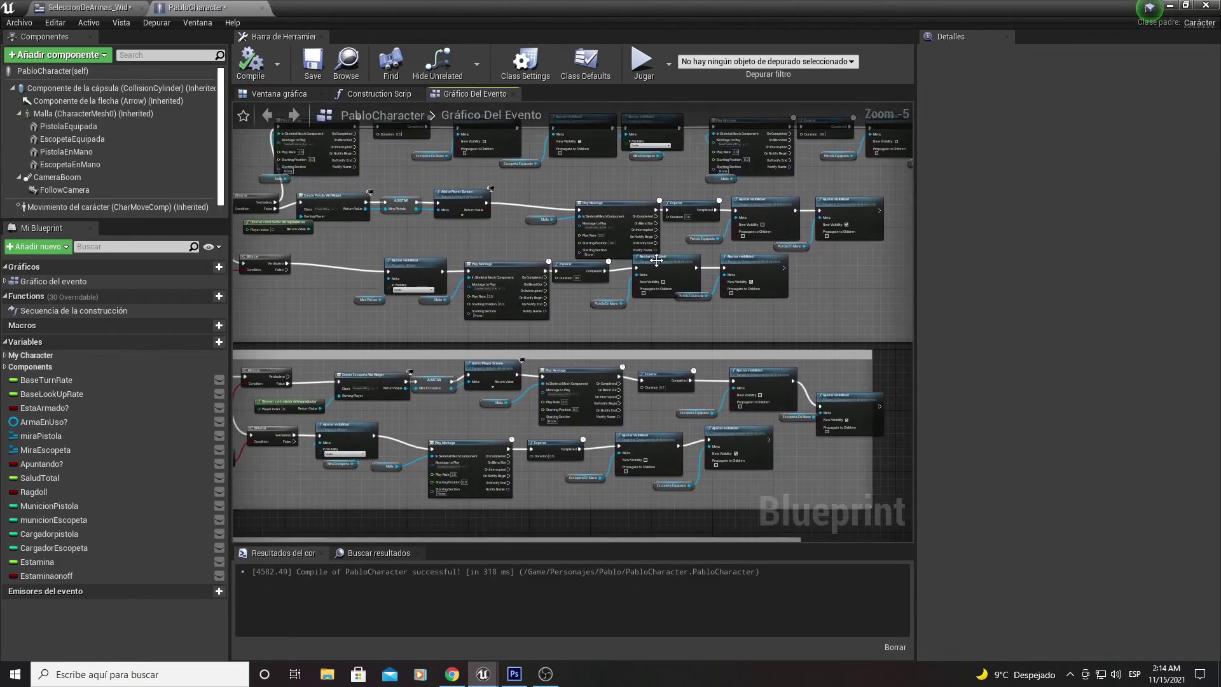
right_drag(272, 386, 479, 391)
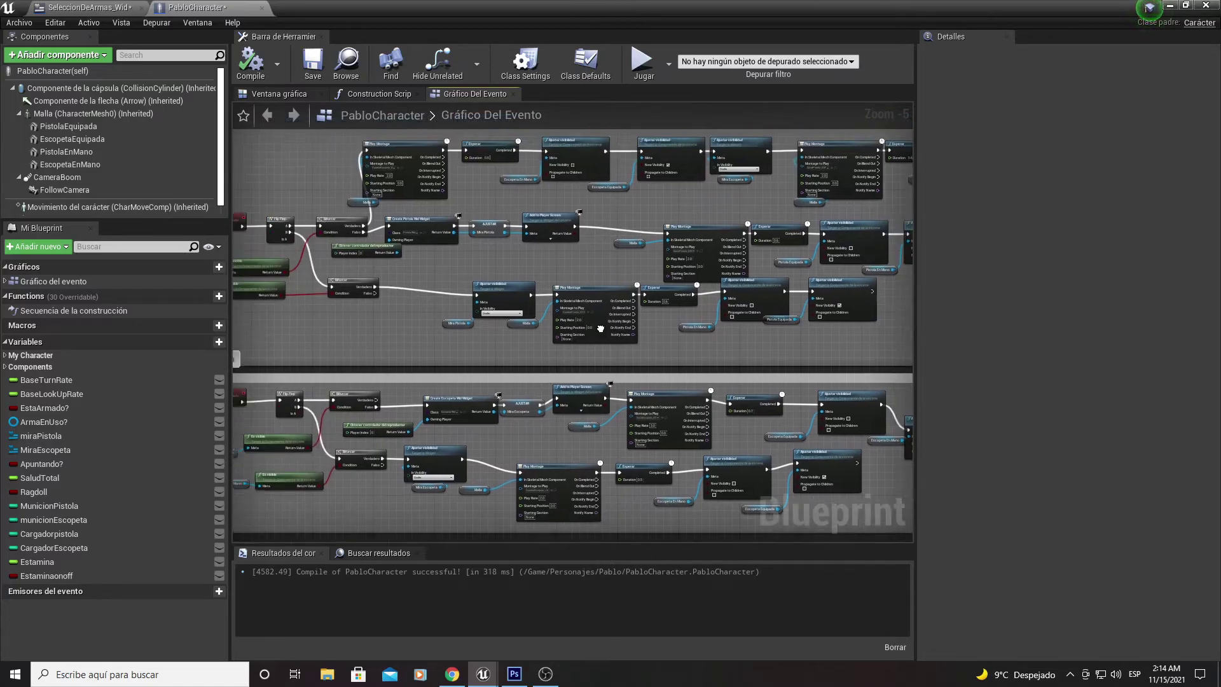
scroll(468, 399, up, 2)
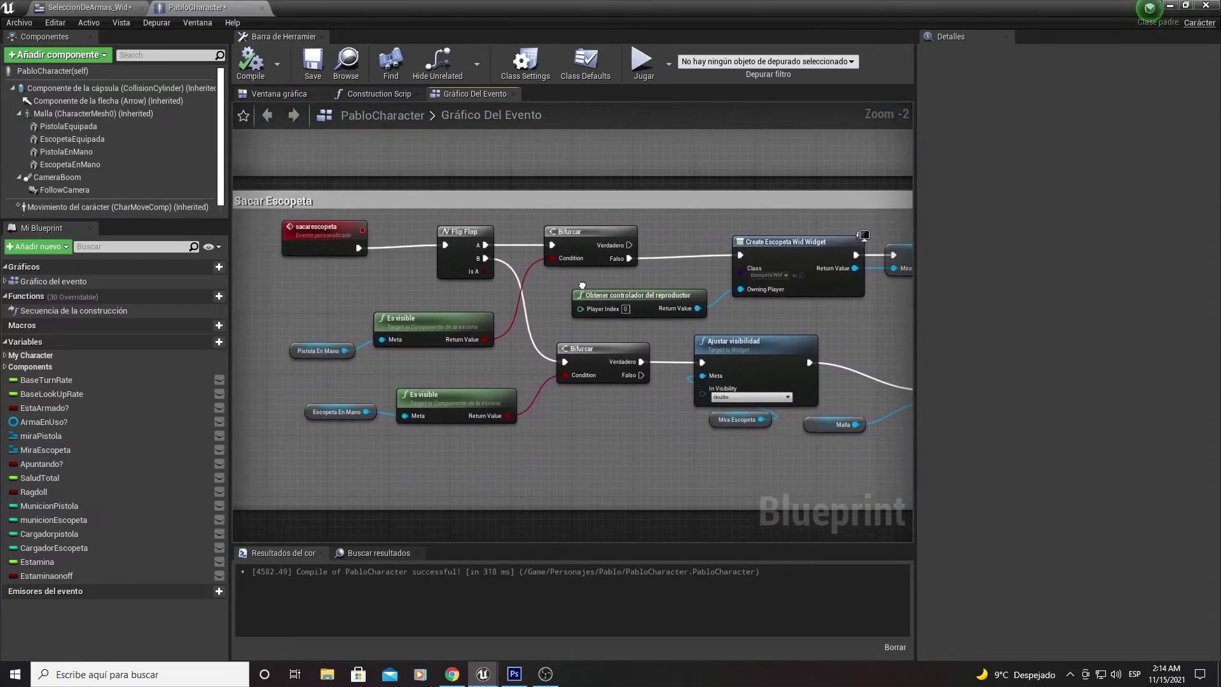
right_drag(592, 280, 482, 304)
scroll(482, 304, down, 2)
scroll(542, 243, down, 1)
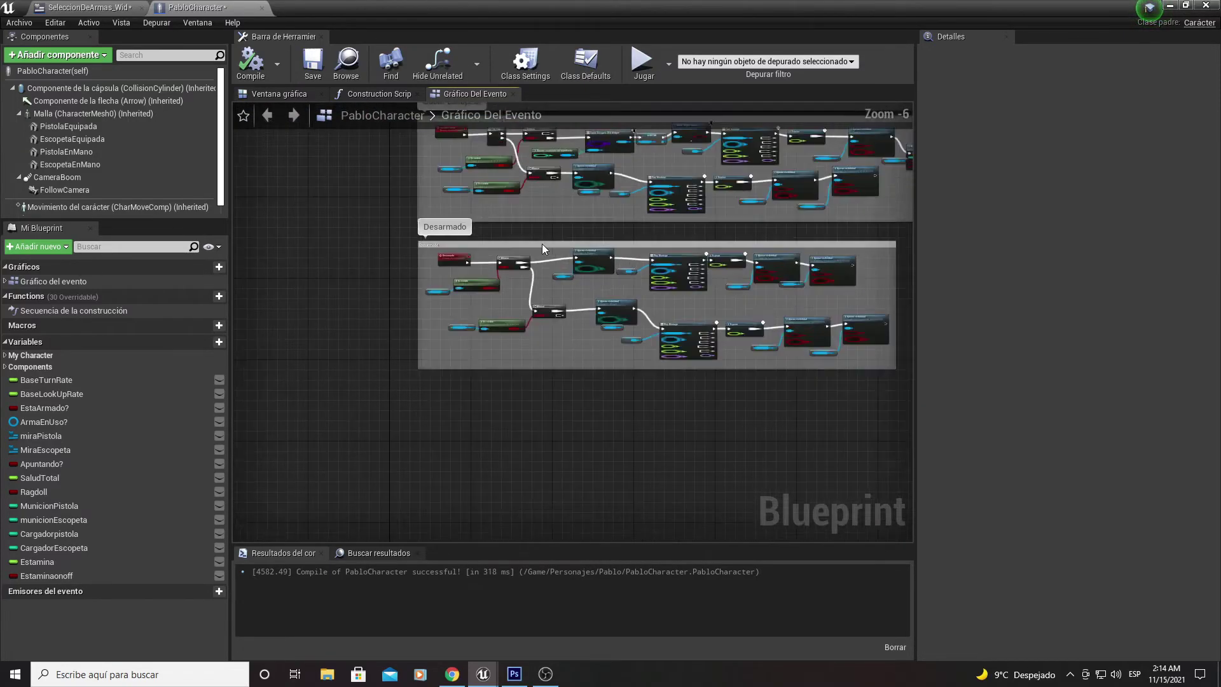
scroll(510, 230, down, 1)
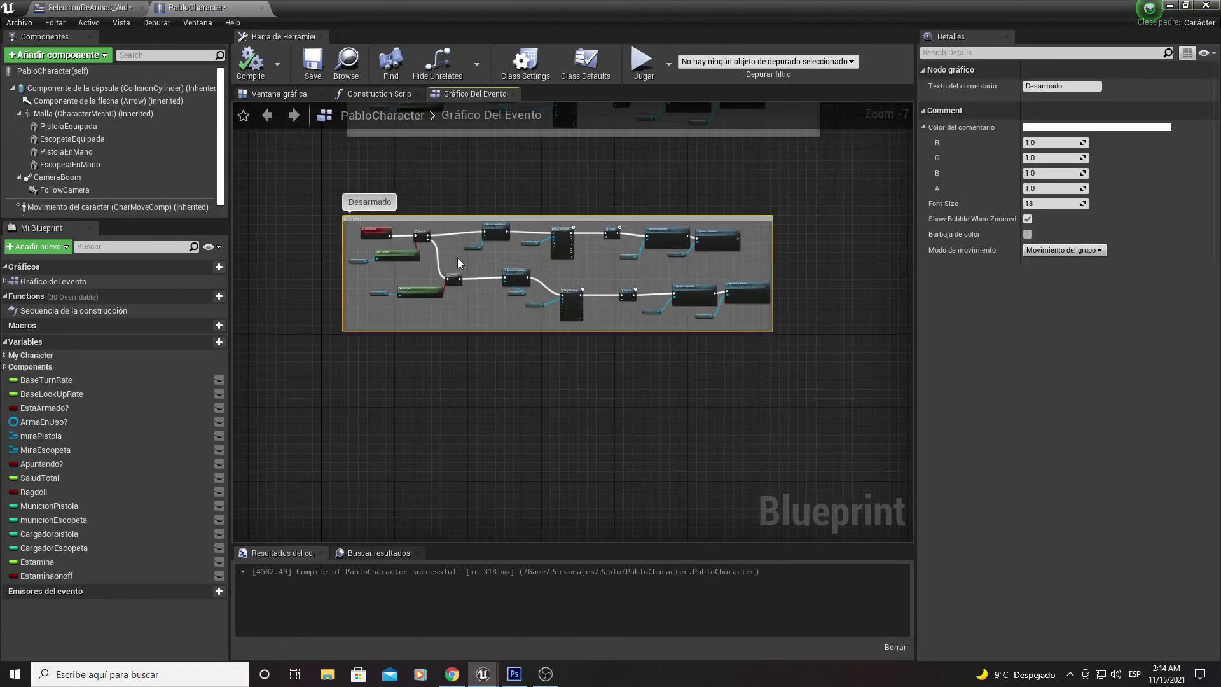
- Drag the Desarmado and Sacar Escopeta comment groups further down the graph
drag(463, 159, 529, 238)
right_drag(528, 238, 511, 355)
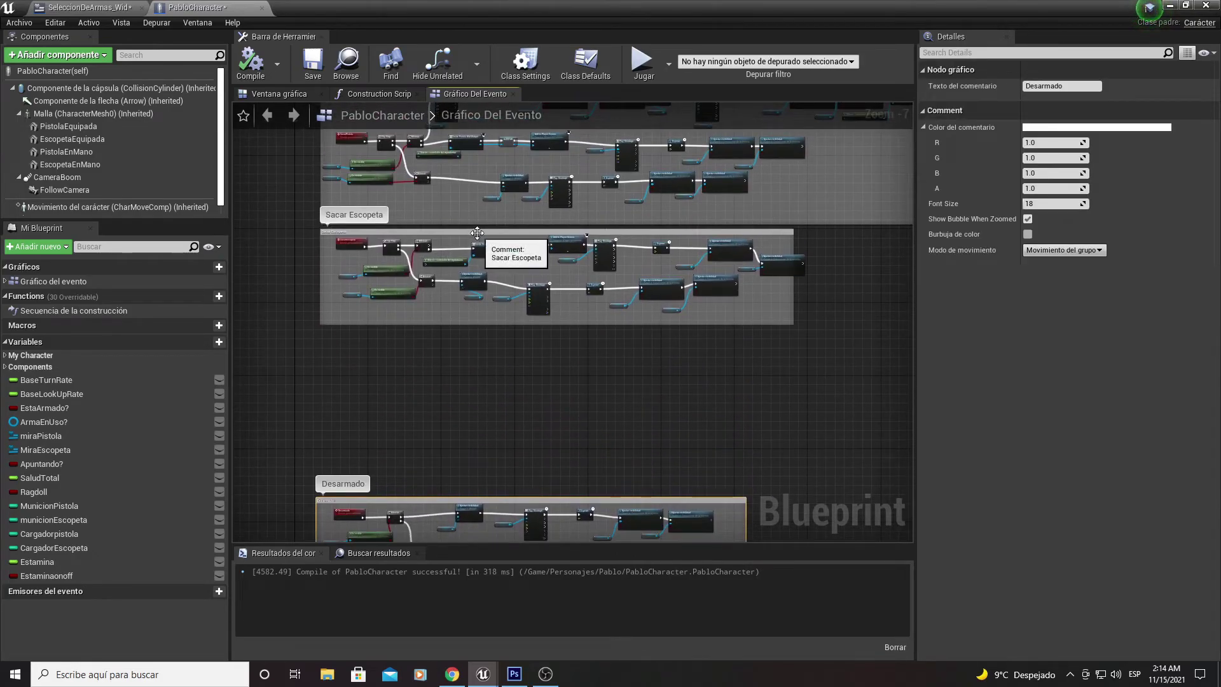
drag(477, 232, 494, 366)
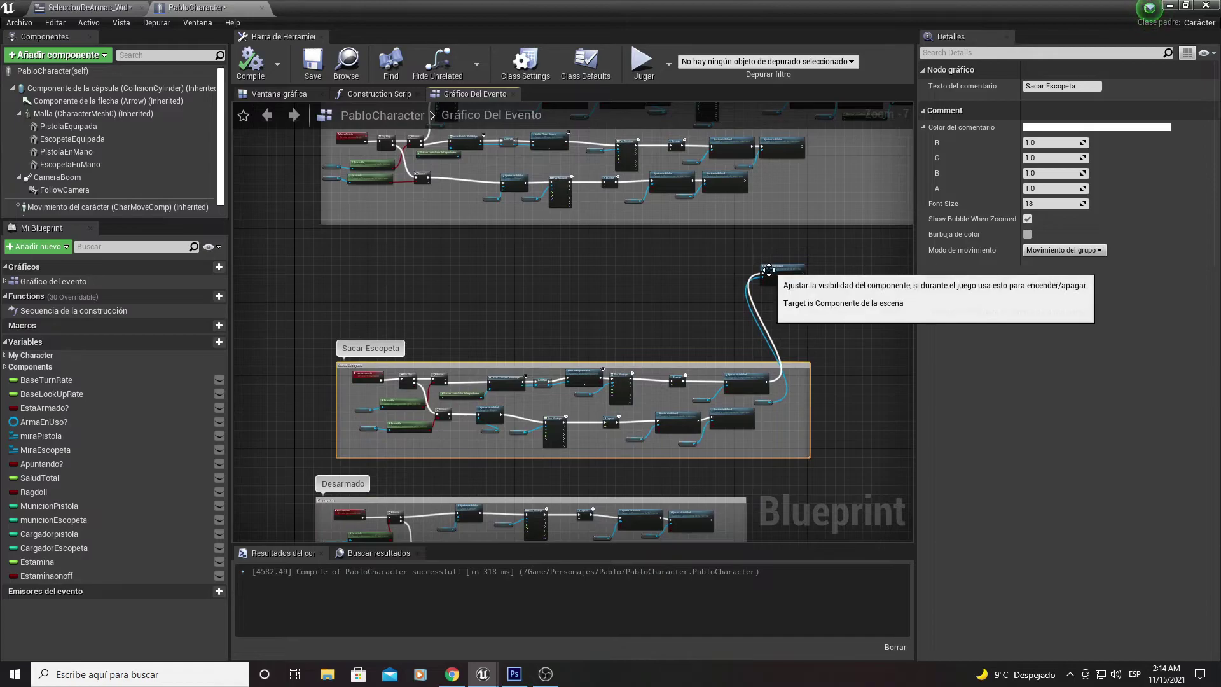
- Move the stray Ajustar visibilidad node onto the end of the Sacar Escopeta chain
drag(769, 269, 788, 382)
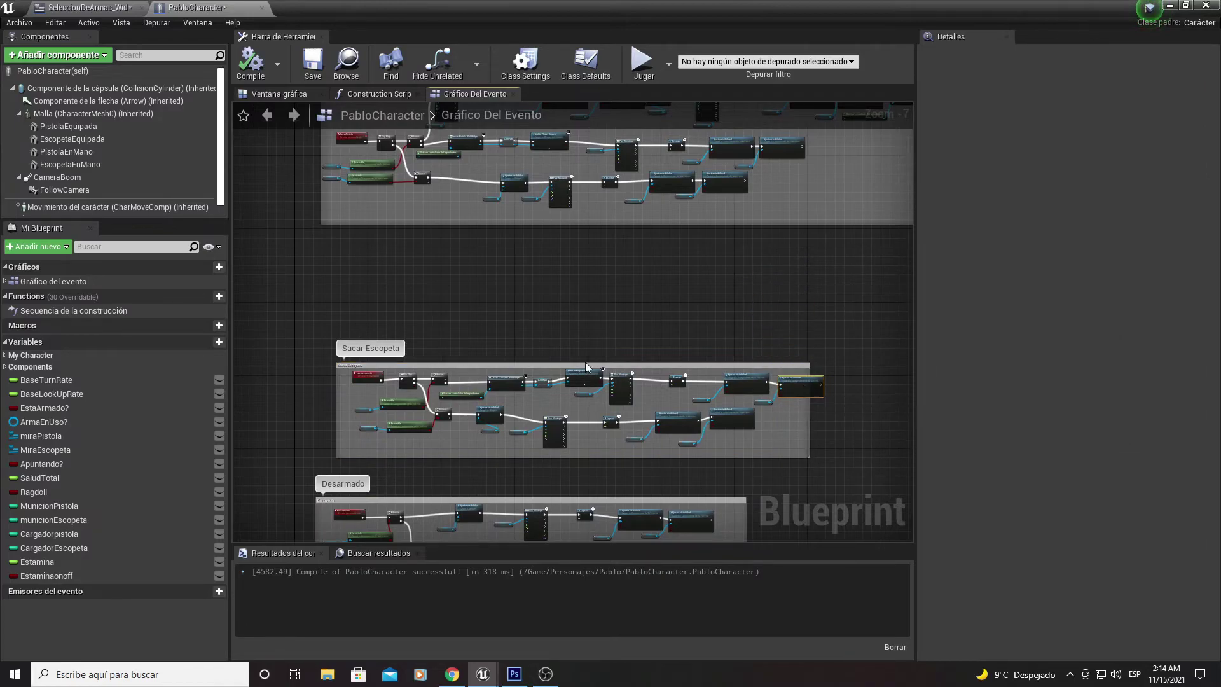
scroll(586, 366, up, 2)
scroll(655, 375, up, 1)
scroll(630, 400, up, 1)
scroll(629, 393, up, 1)
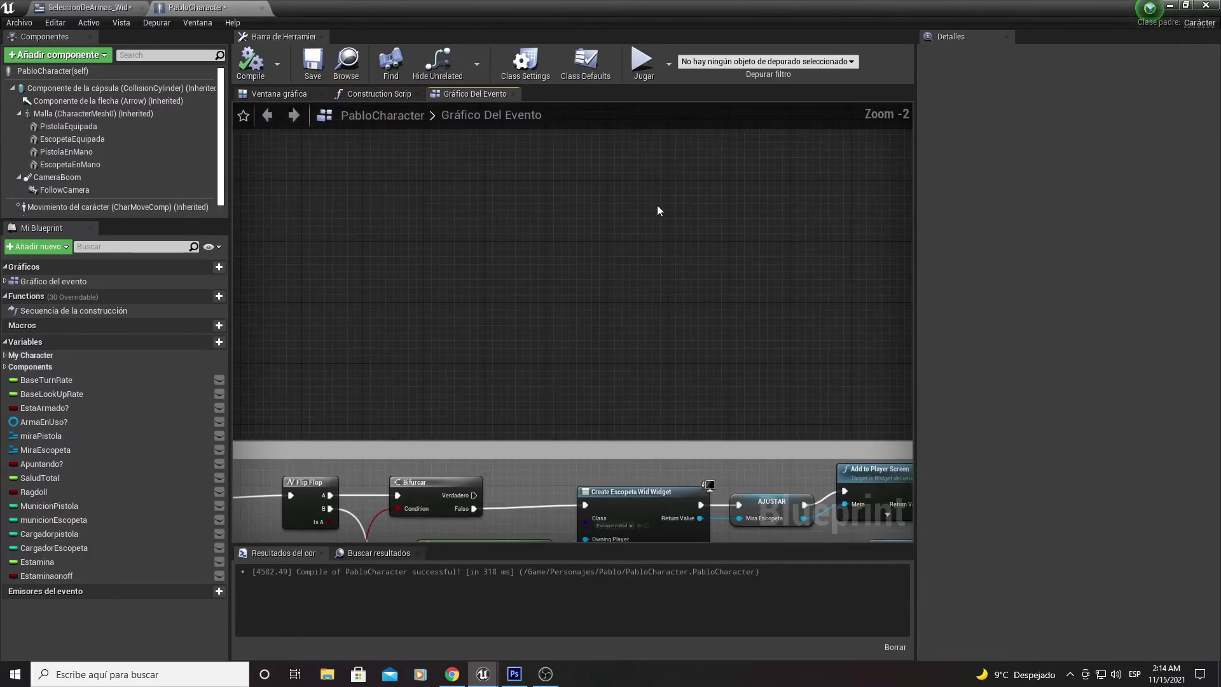
right_drag(657, 211, 719, 202)
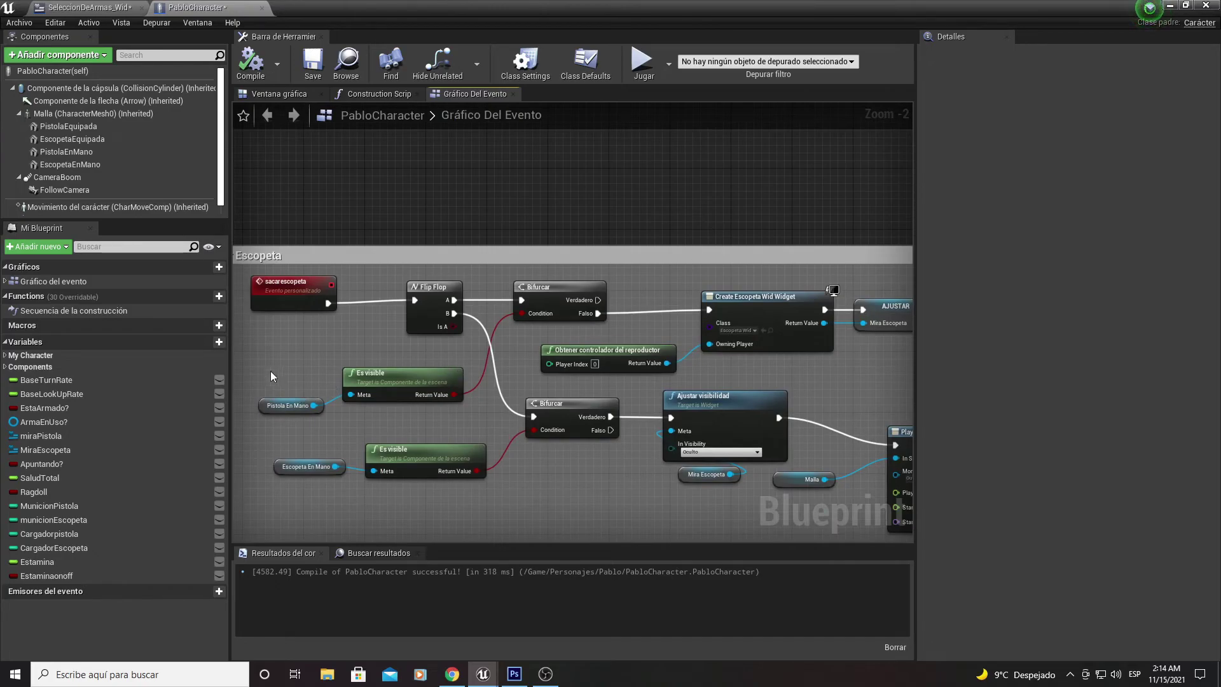
drag(271, 375, 356, 407)
drag(638, 256, 579, 302)
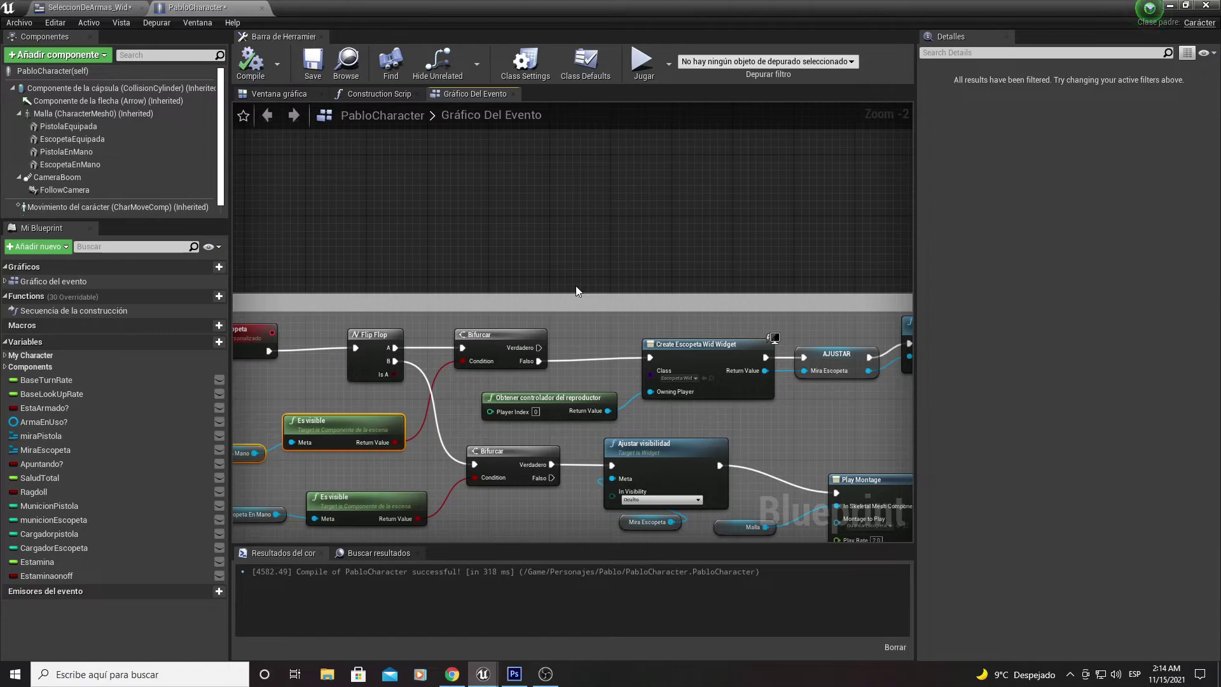
right_drag(533, 235, 565, 133)
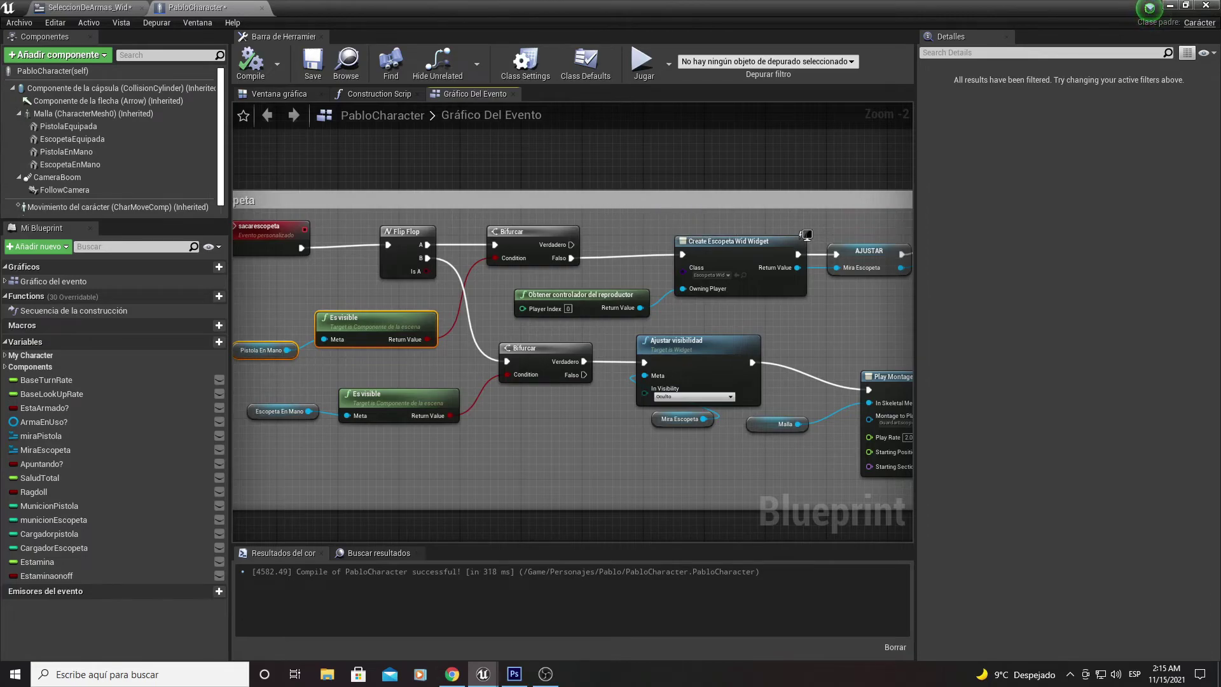
drag(664, 200, 504, 195)
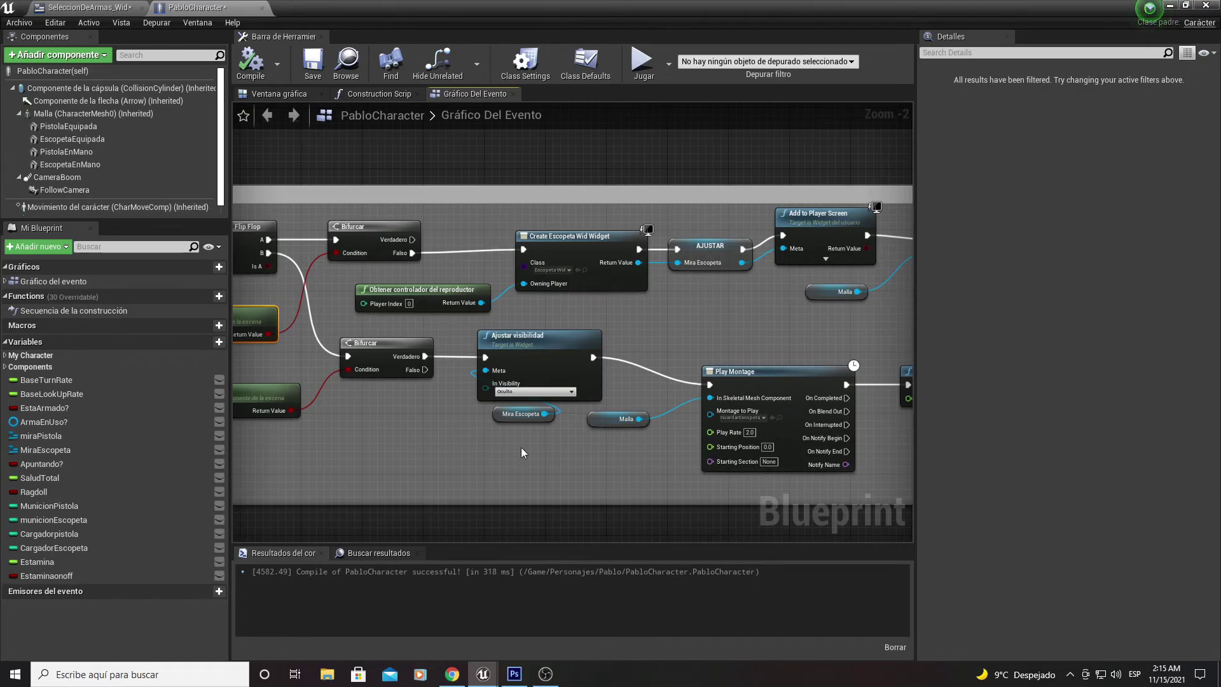
drag(521, 453, 551, 349)
right_drag(523, 321, 671, 321)
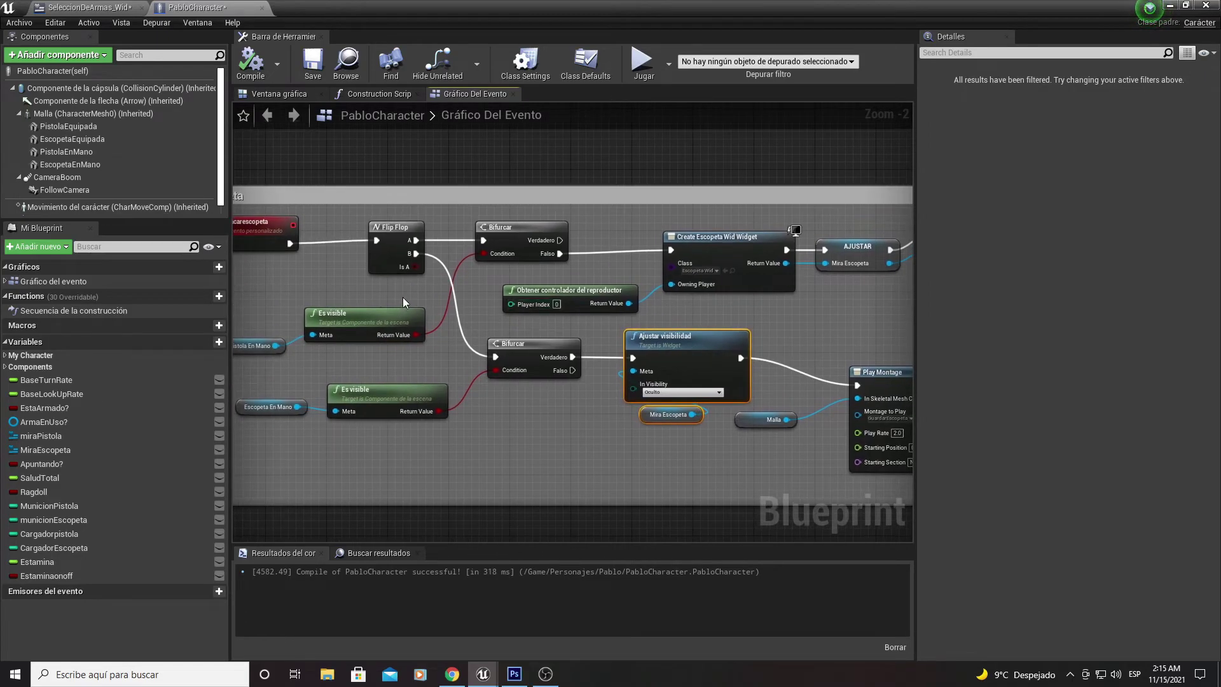
right_drag(402, 302, 583, 307)
drag(404, 305, 516, 369)
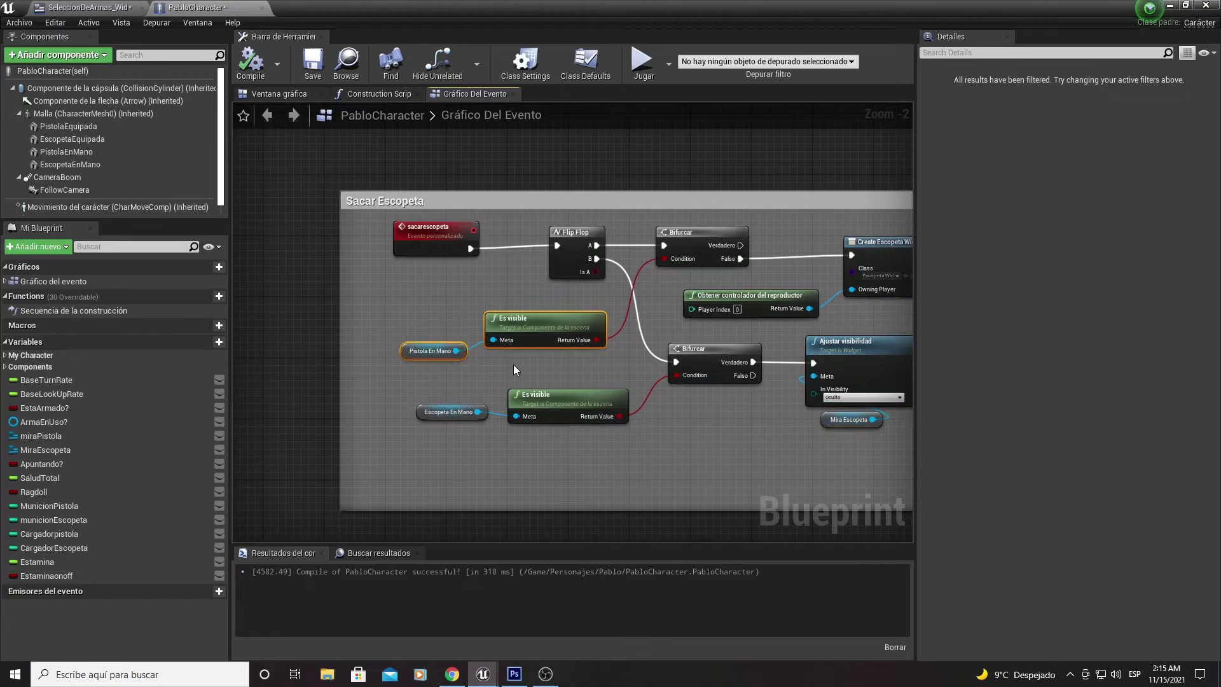
mouse_move(650, 297)
right_down()
mouse_move(575, 276)
mouse_move(575, 469)
right_up()
drag(540, 375, 598, 333)
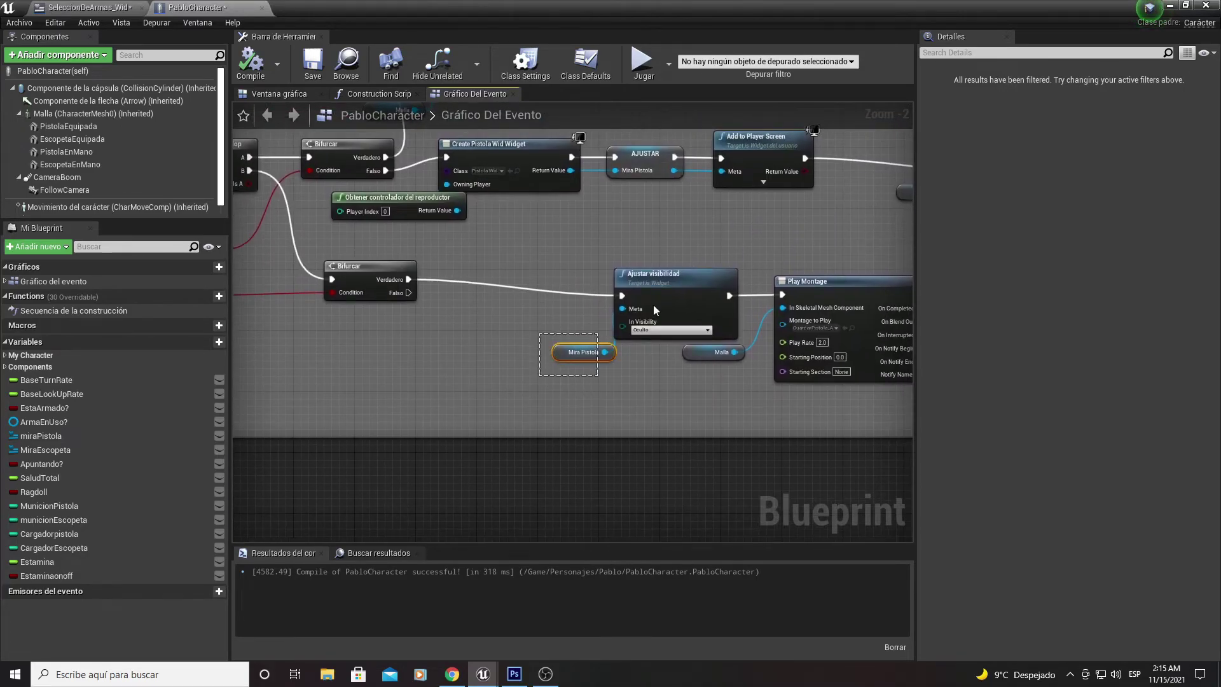
ctrl+click(656, 276)
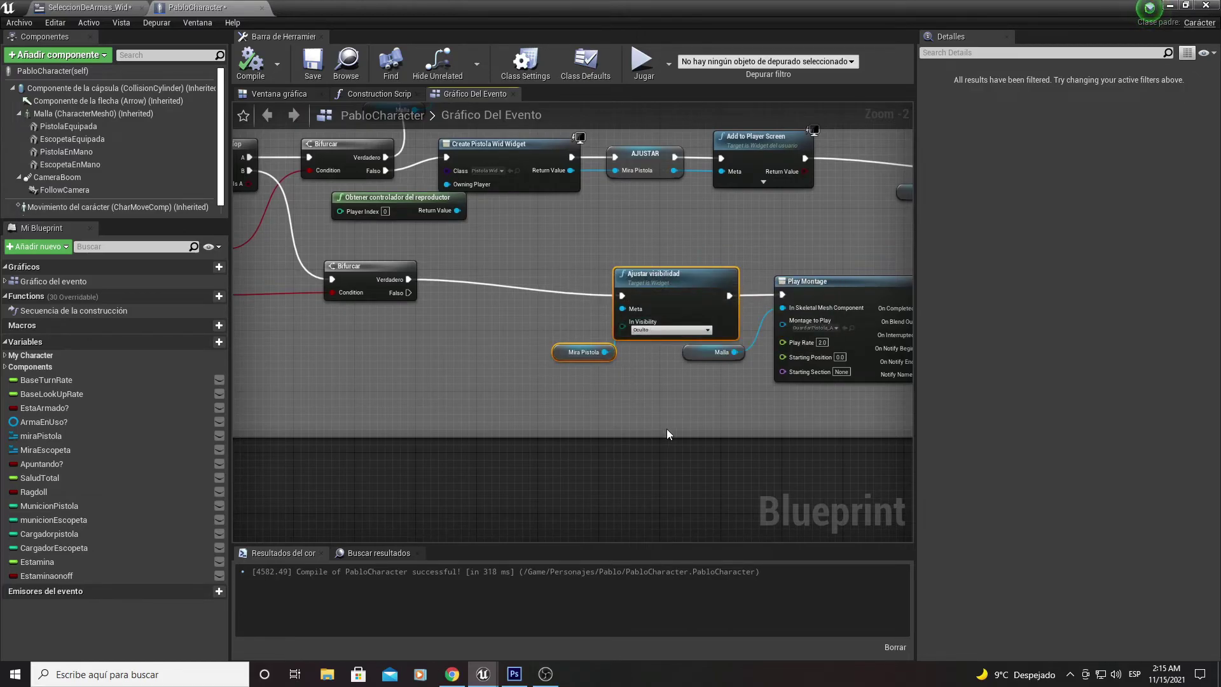
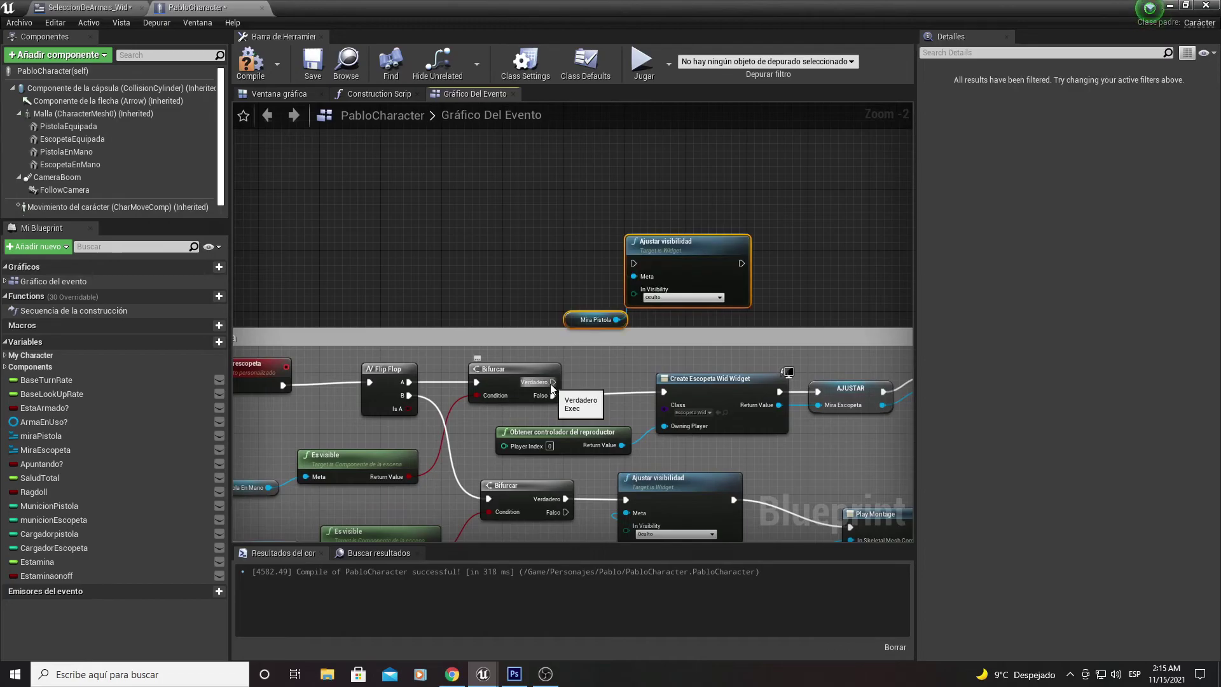
- Connect Bifurcar's Verdadero pin to the Mira Pistola Ajustar visibilidad node
drag(552, 382, 633, 263)
right_drag(636, 262, 400, 264)
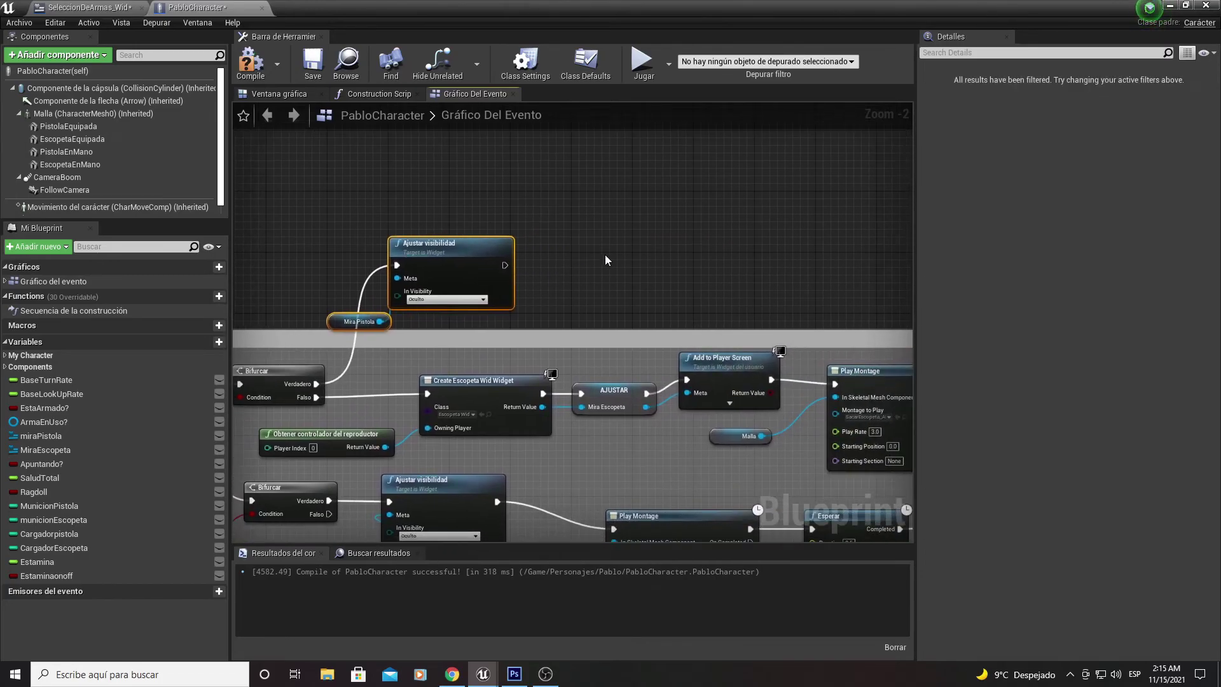
right_drag(605, 255, 684, 287)
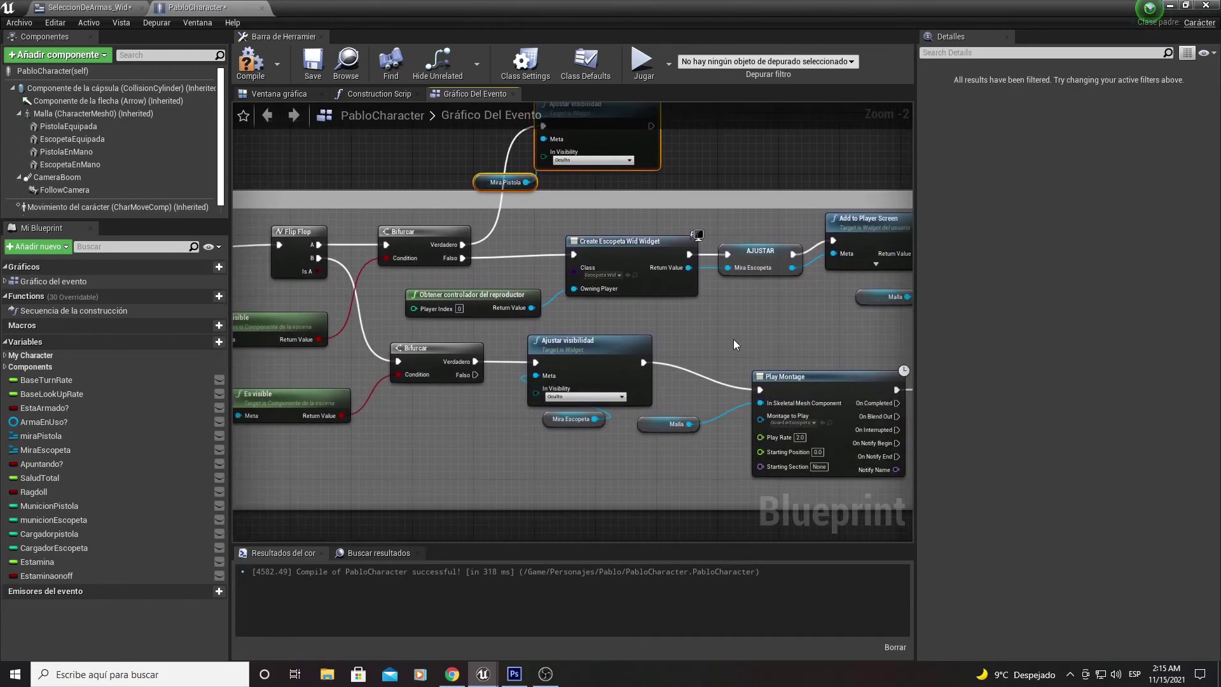
- Cut the pistol Play Montage, Esperar and visibility nodes and paste them back in
right_drag(604, 340, 435, 310)
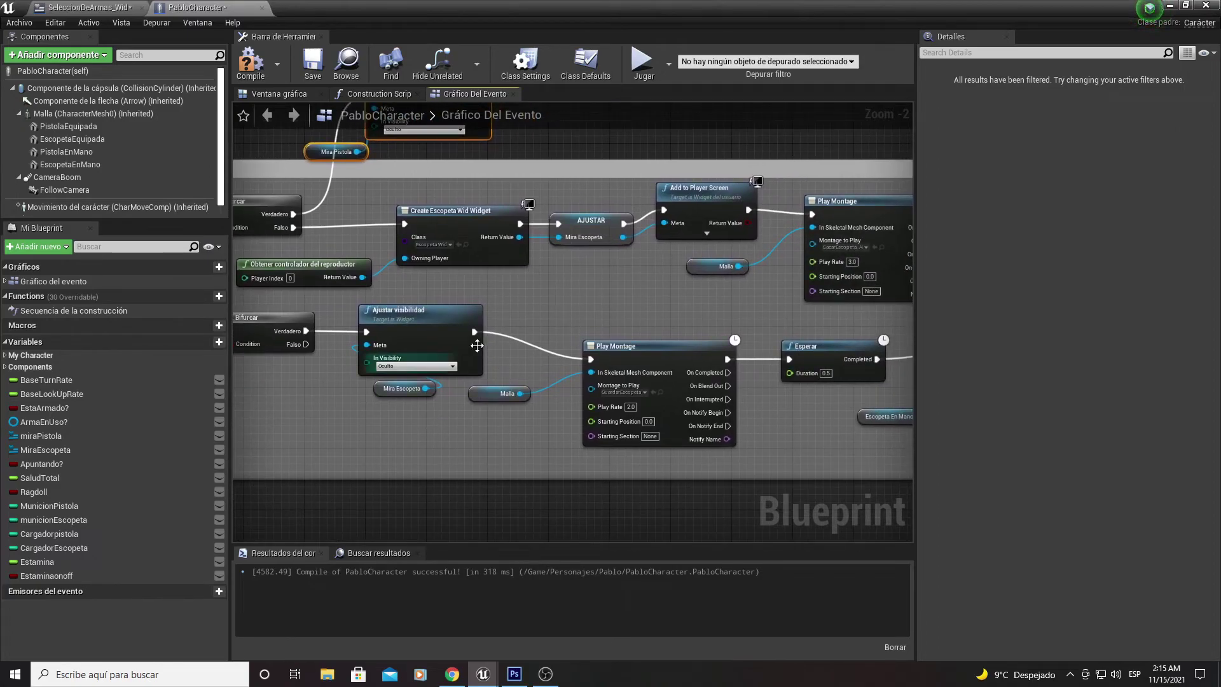
drag(420, 364, 274, 415)
mouse_move(516, 332)
right_down()
mouse_move(502, 362)
mouse_move(398, 340)
right_up()
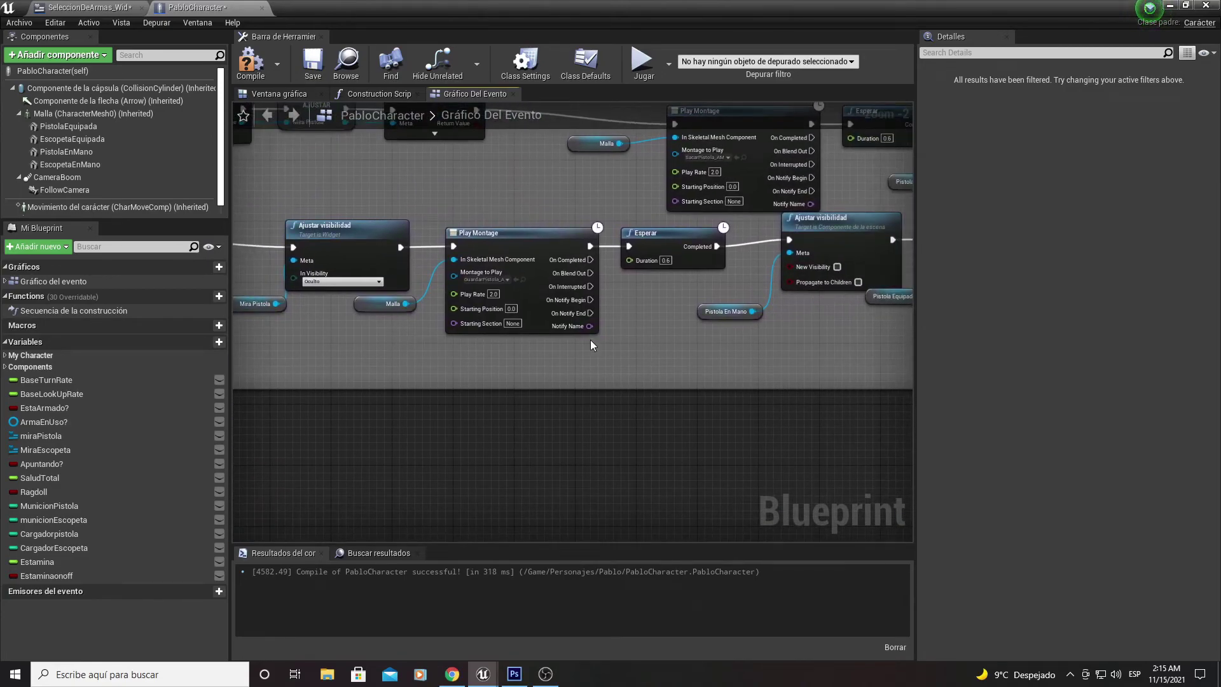
click(399, 308)
click(526, 243)
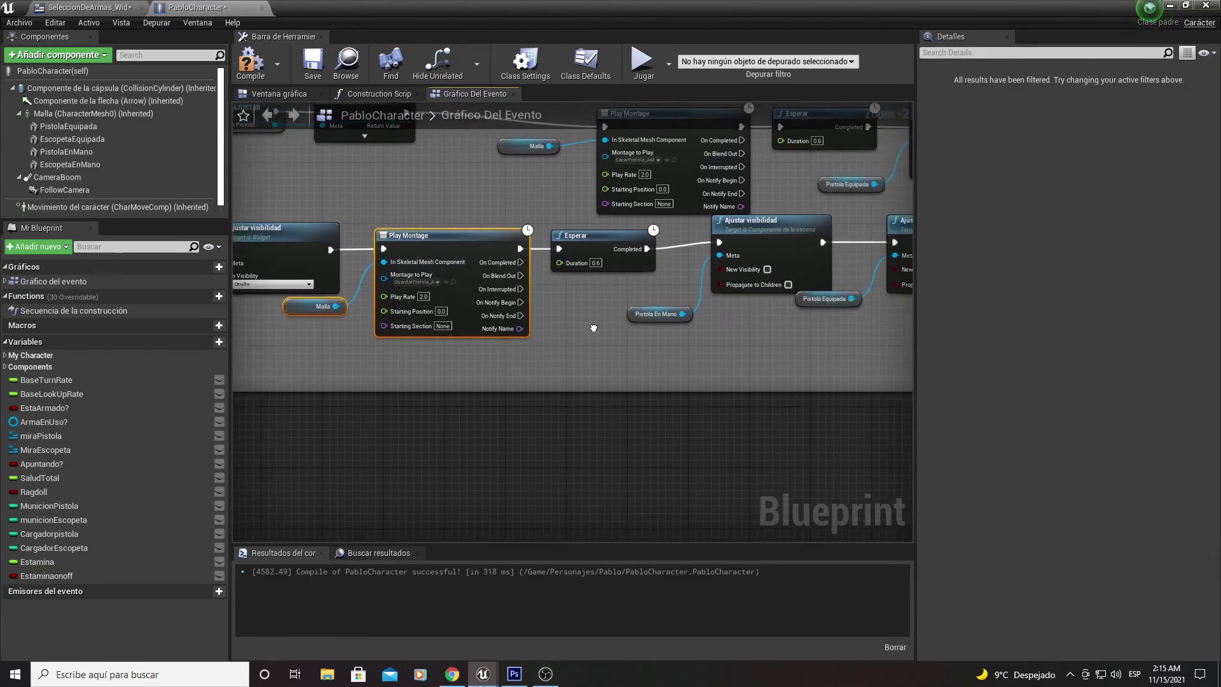
right_drag(526, 243, 302, 231)
drag(369, 326, 768, 220)
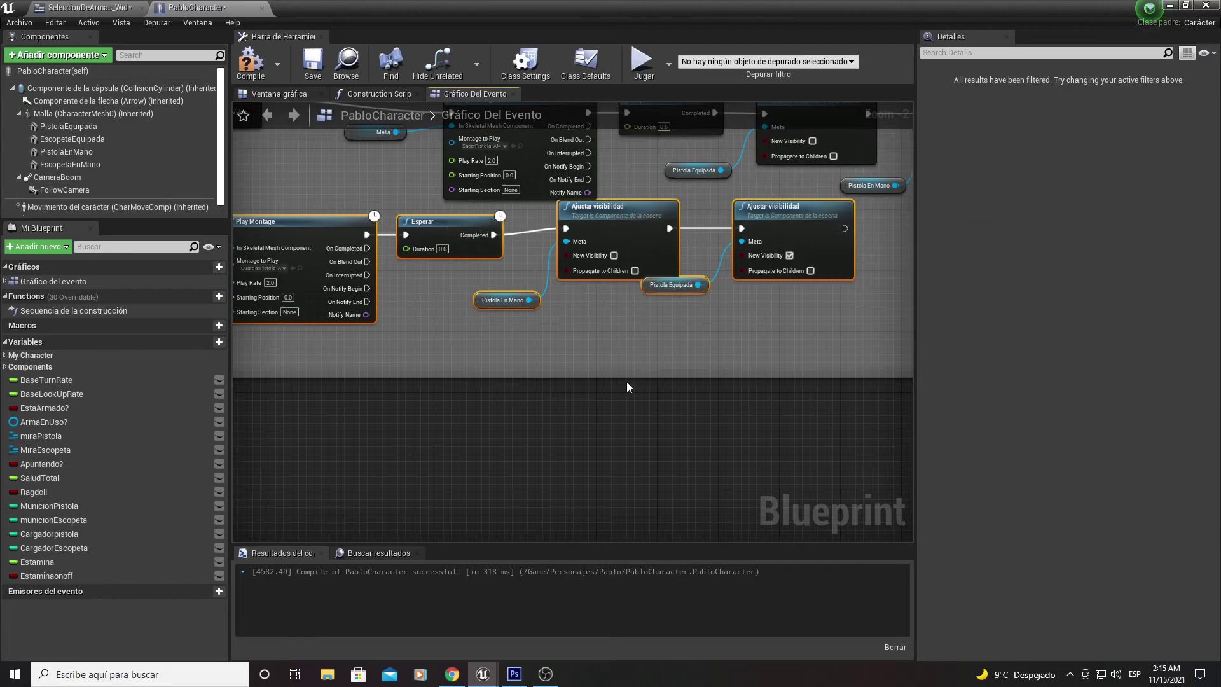
key(Delete)
key(ctrl+v)
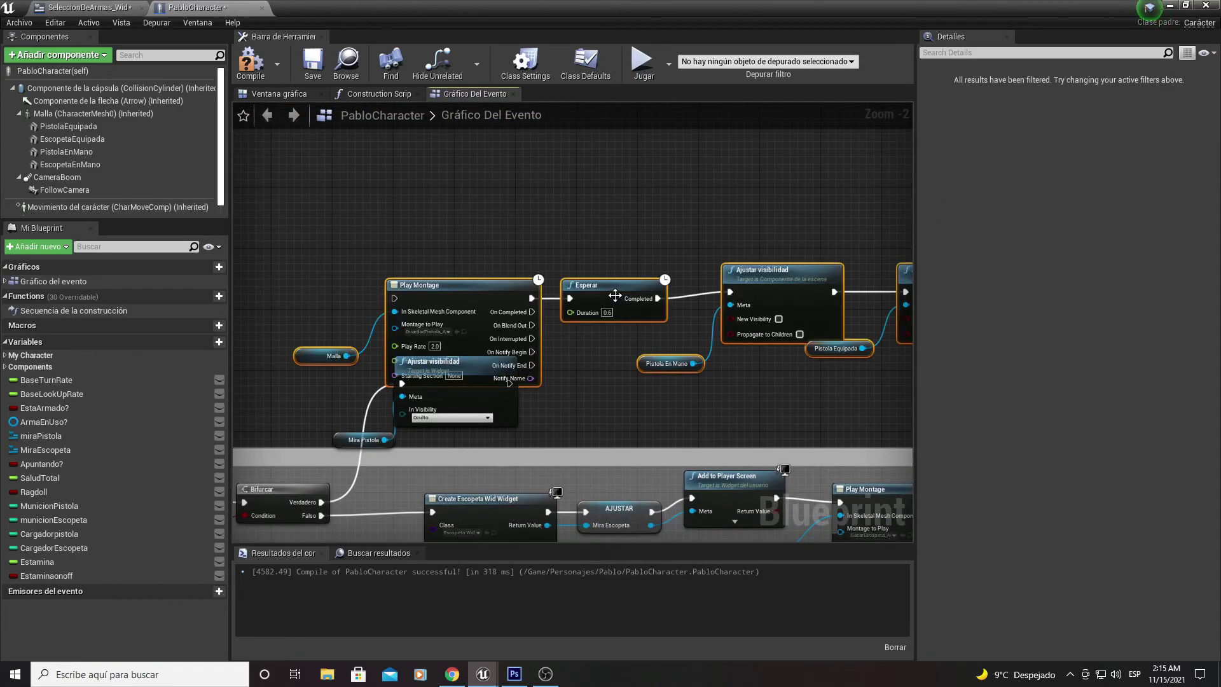
- Place the pasted nodes after Mira Pistola visibility and wire it into their Play Montage
drag(488, 290, 715, 306)
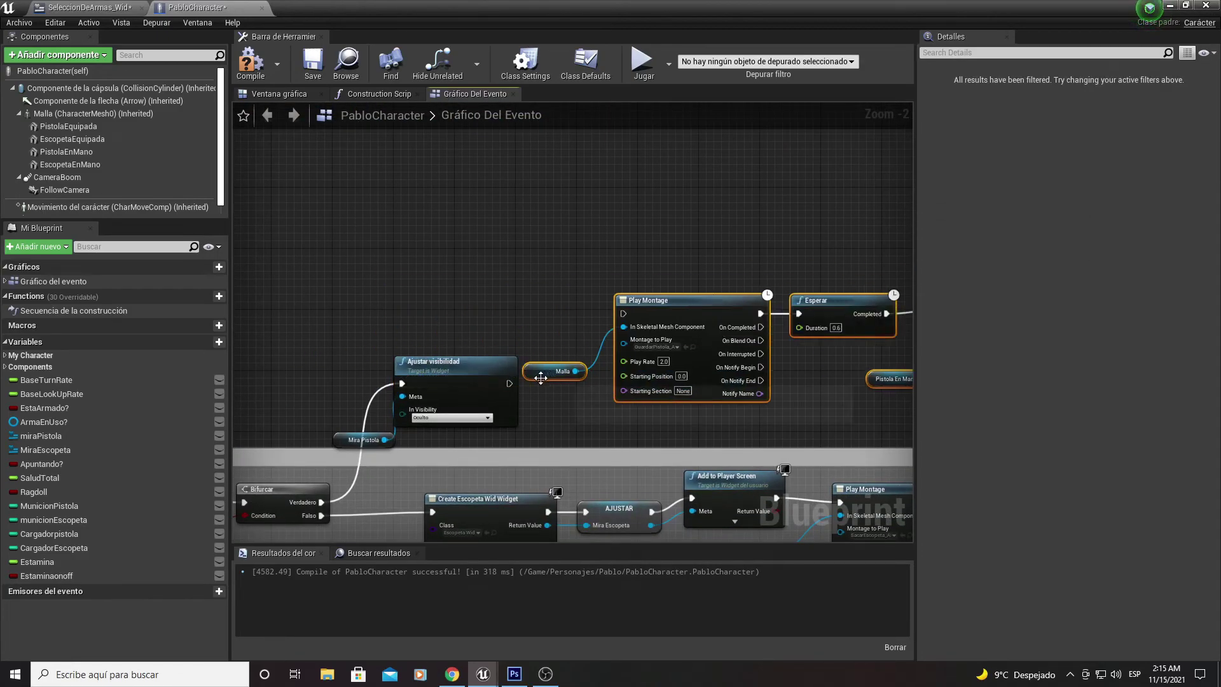
drag(508, 385, 622, 314)
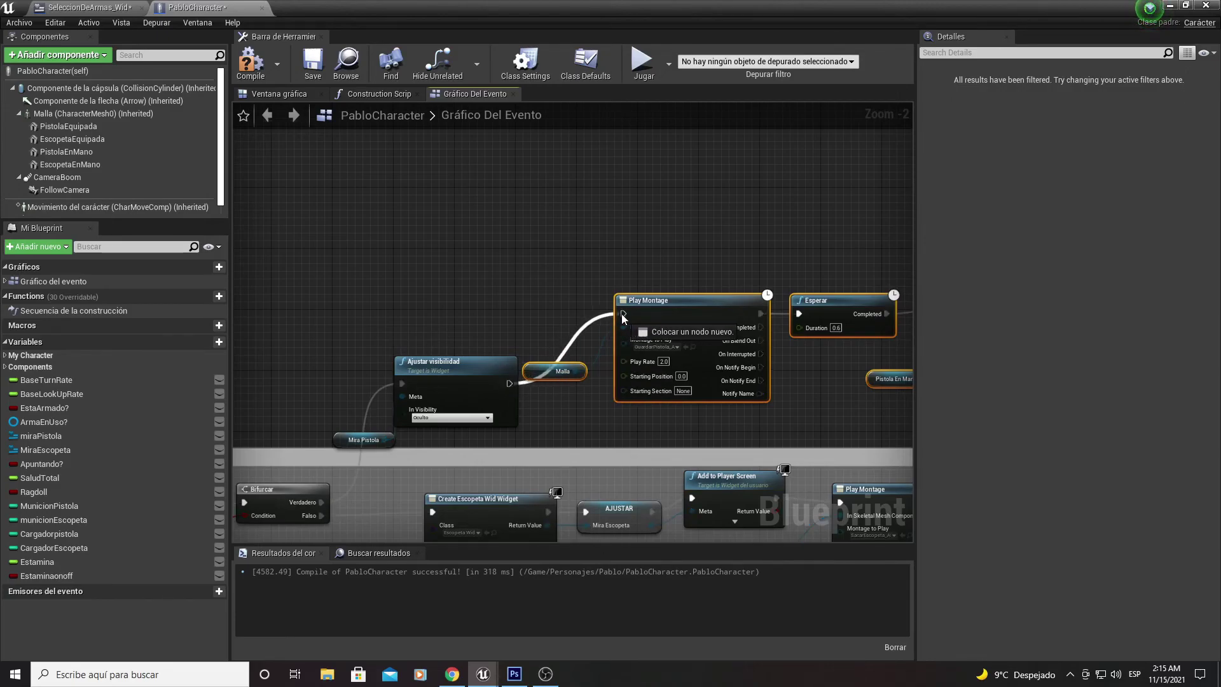
mouse_move(621, 315)
right_down()
mouse_move(604, 285)
mouse_move(534, 366)
right_up()
- Select the shotgun crosshair widget creation nodes and the following visibility node
mouse_move(674, 316)
right_down()
mouse_move(620, 364)
mouse_move(627, 289)
mouse_move(550, 378)
mouse_move(554, 159)
right_up()
right_drag(400, 185, 594, 354)
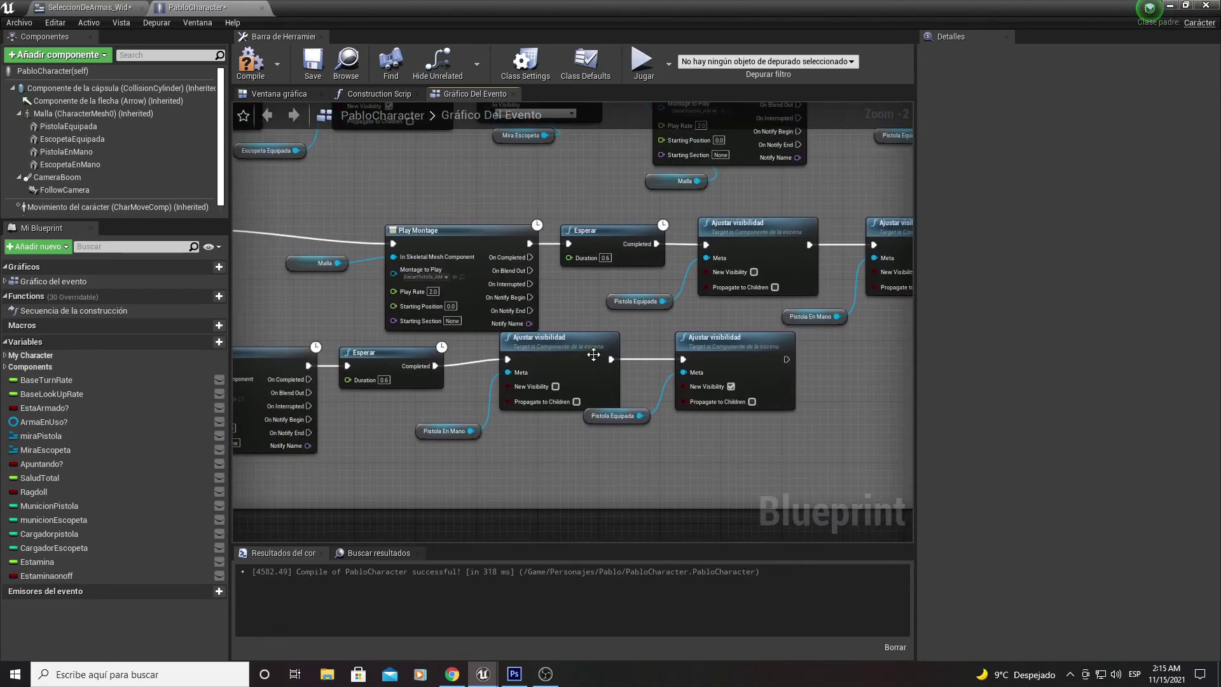
mouse_move(436, 181)
right_down()
mouse_move(553, 376)
mouse_move(577, 331)
right_up()
mouse_move(490, 469)
right_down()
mouse_move(576, 262)
mouse_move(566, 421)
right_up()
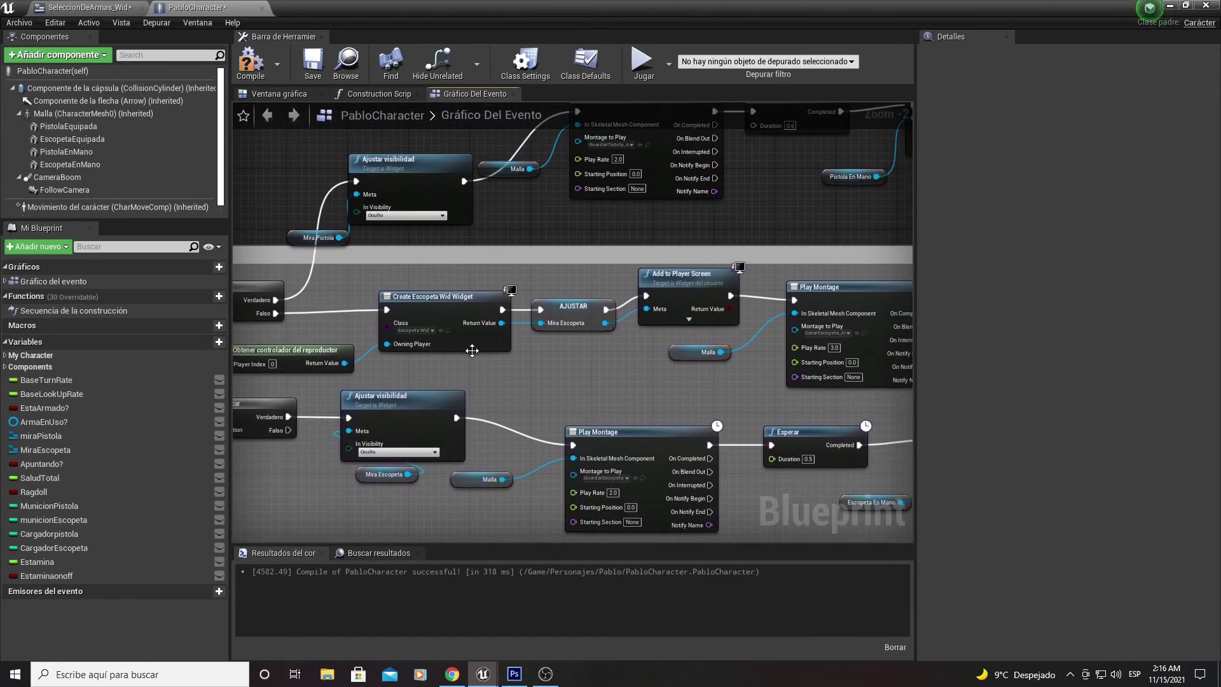
right_drag(472, 350, 577, 351)
drag(423, 378, 881, 304)
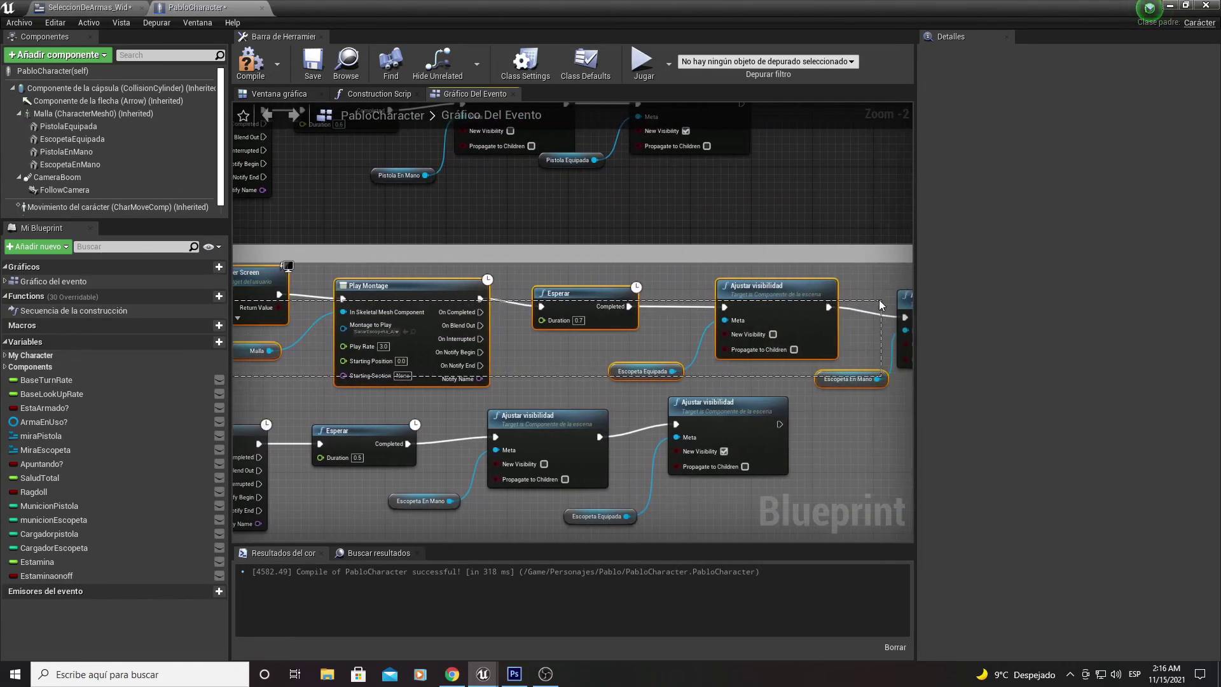
mouse_move(881, 304)
mouse_down()
mouse_move(902, 305)
mouse_move(770, 308)
mouse_up()
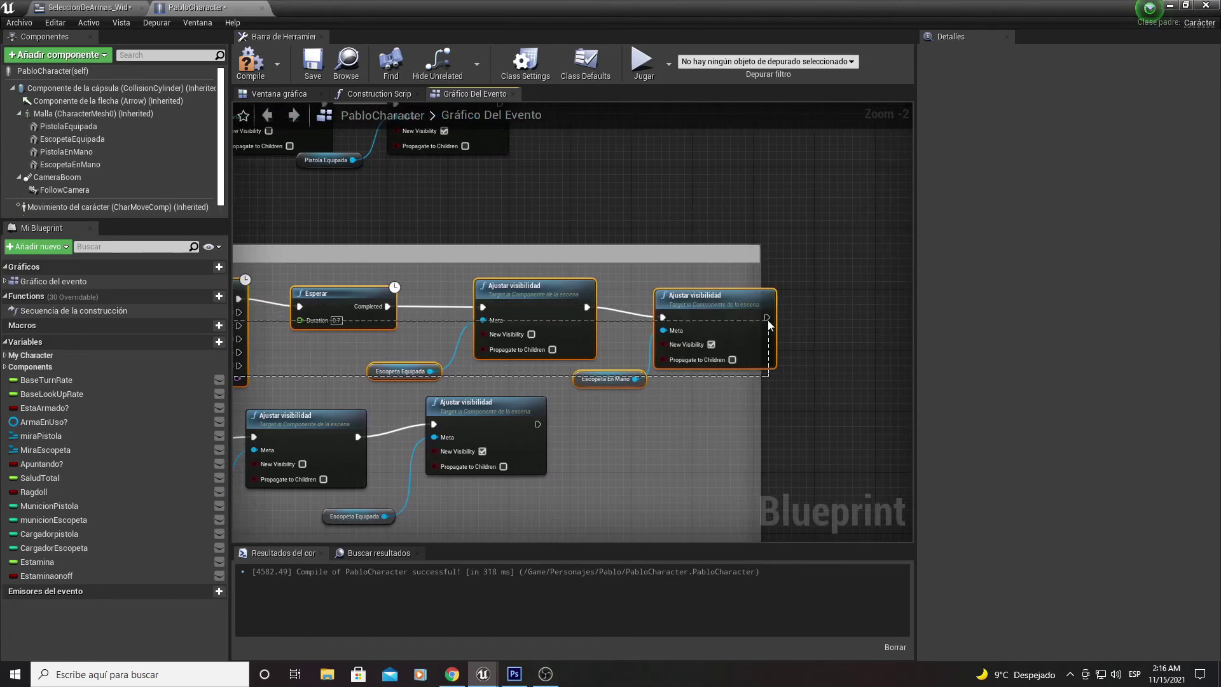
- Select the Obtener controlador, Create Escopeta Wid Widget and AJUSTAR nodes
right_drag(741, 303, 500, 451)
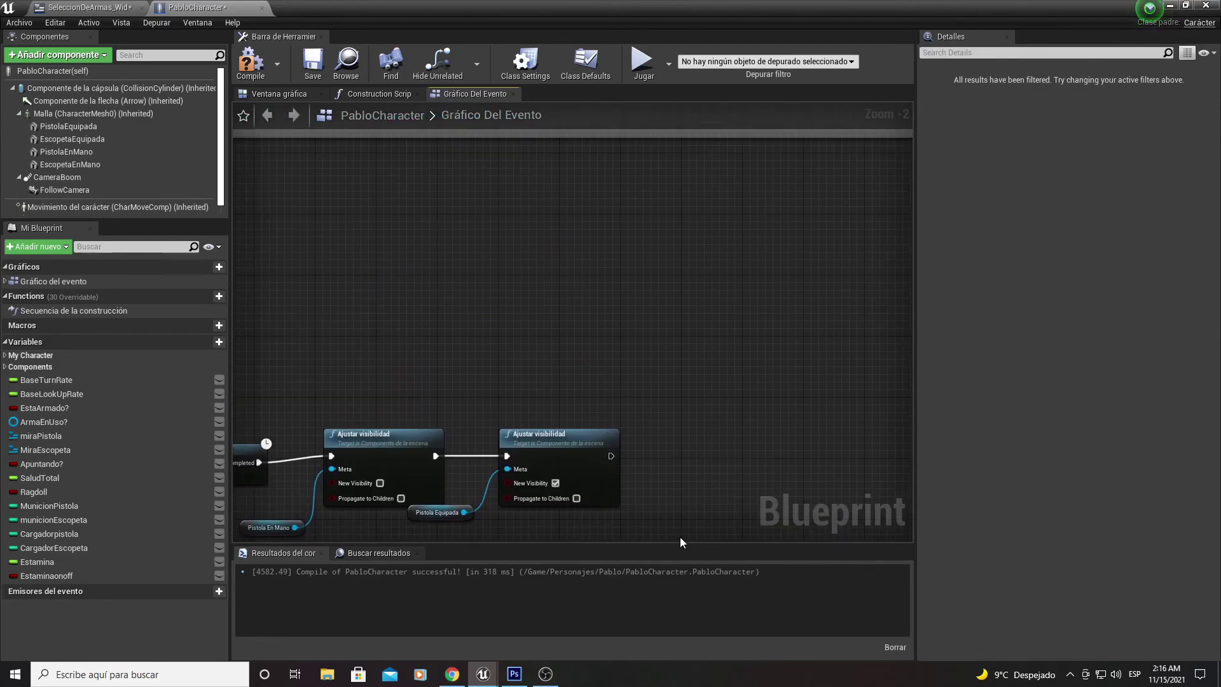
click(608, 311)
right_drag(608, 311, 551, 291)
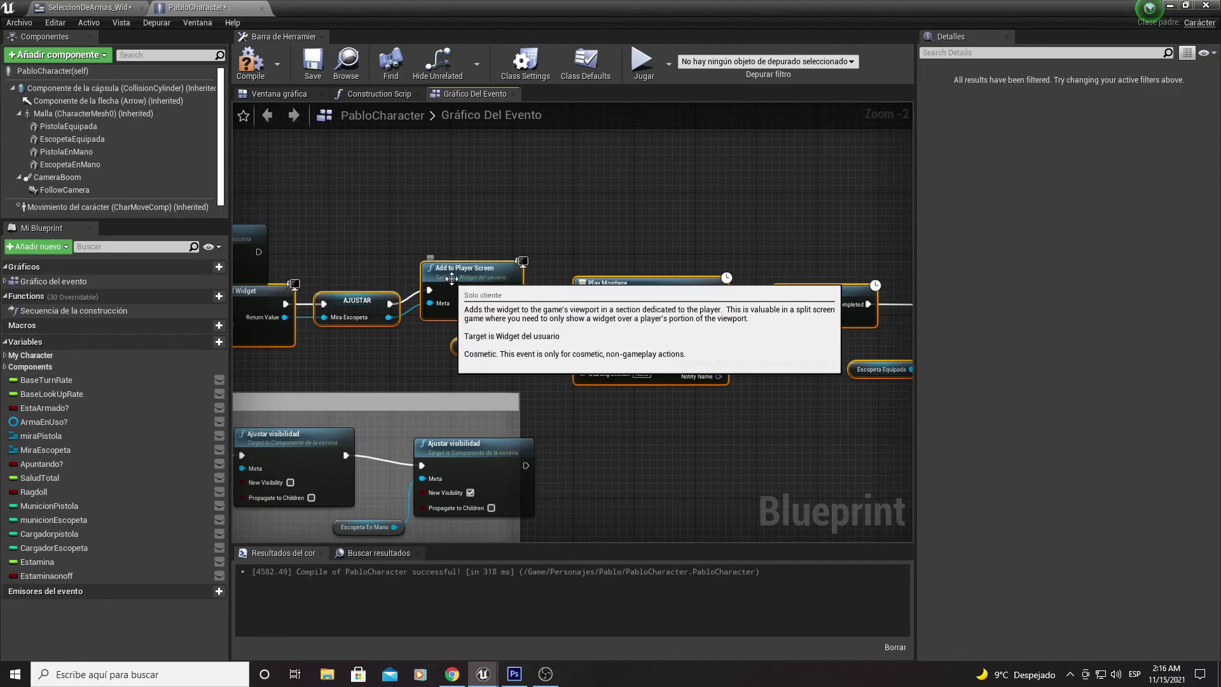
drag(330, 334, 700, 232)
right_drag(544, 248, 712, 263)
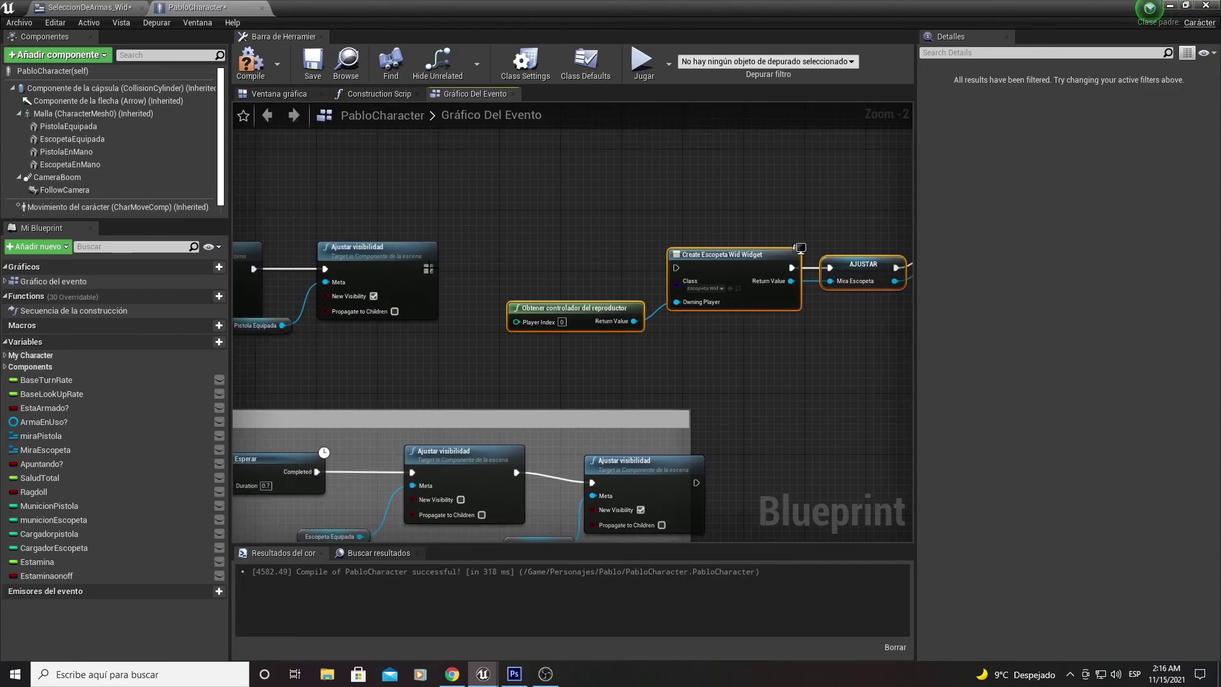
- Run Create Escopeta Wid Widget after the visibility step, compile PabloCharacter, and start playing
drag(430, 273, 671, 260)
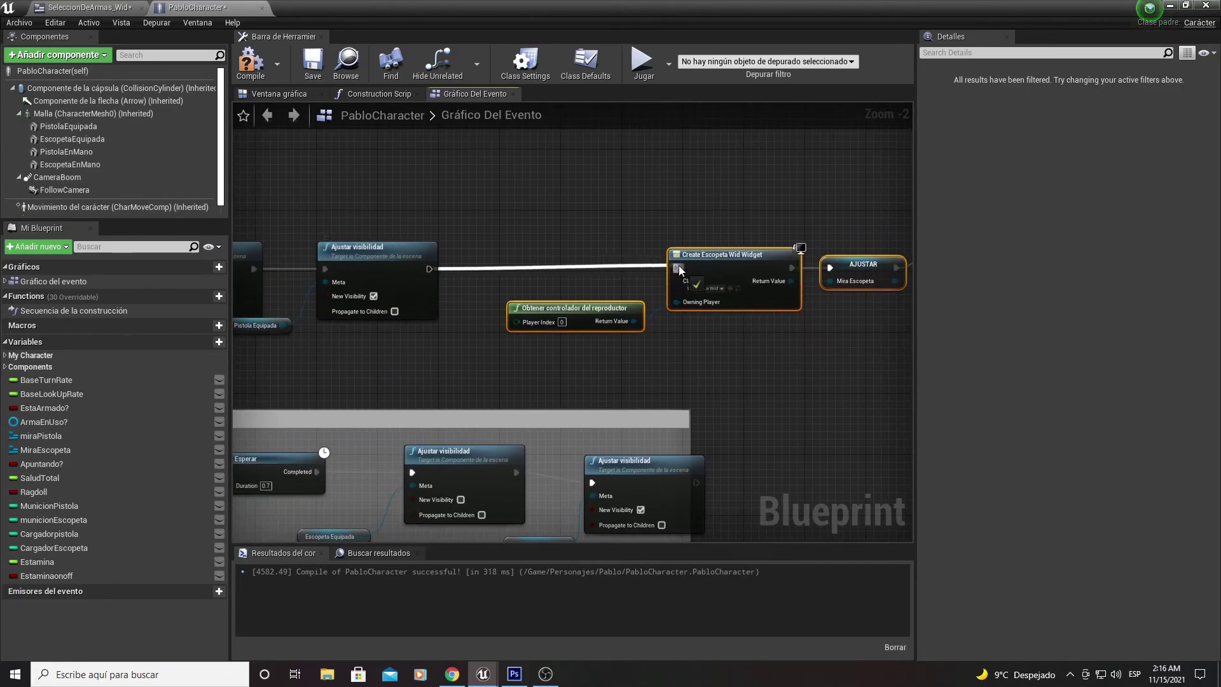
drag(679, 269, 488, 284)
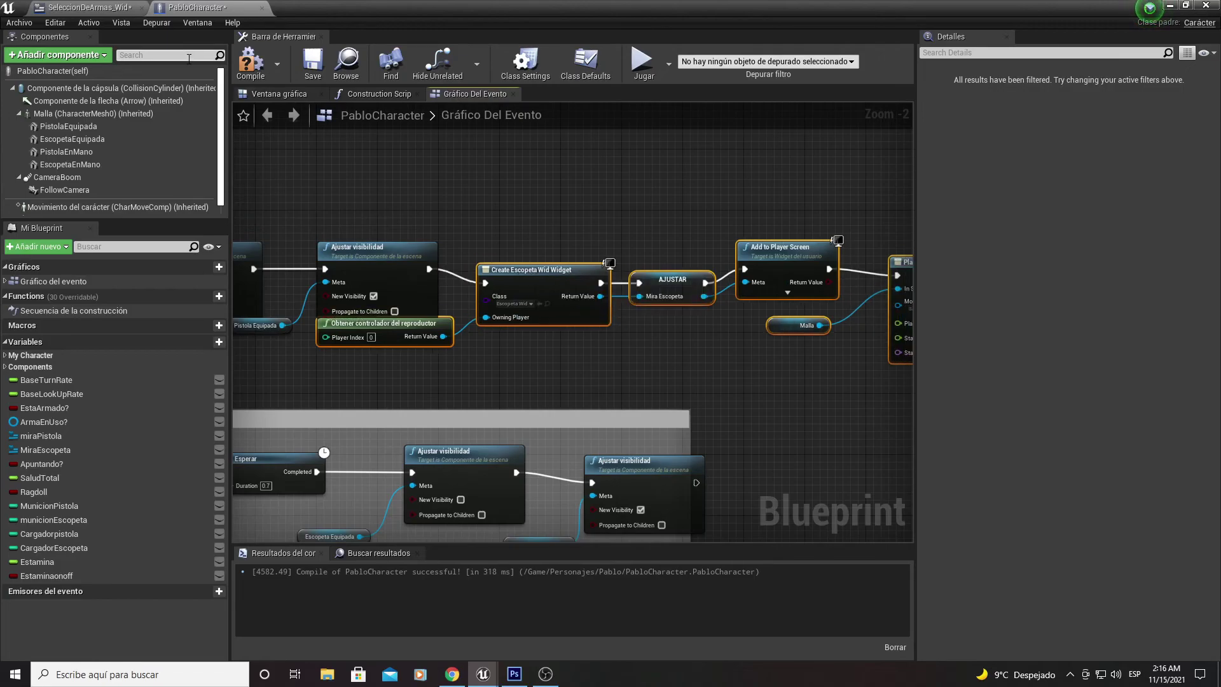
click(258, 79)
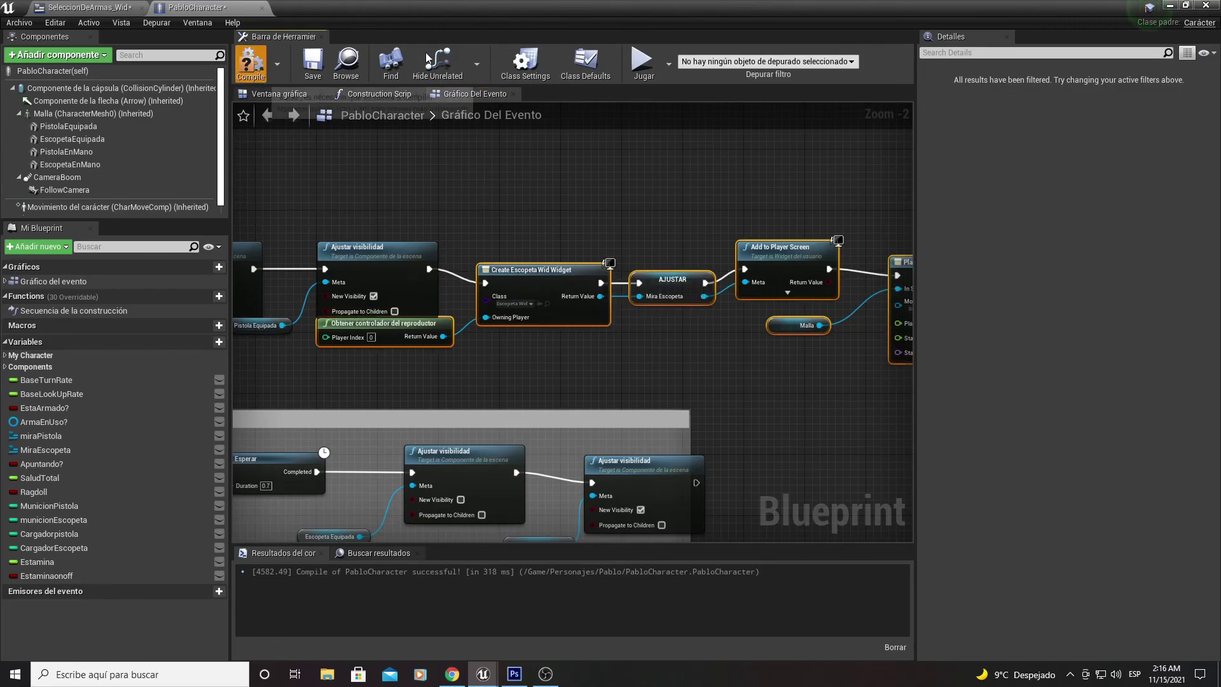
click(1170, 7)
- In the play-test, equip the shotgun from the weapon wheel and check its crosshair
click(867, 49)
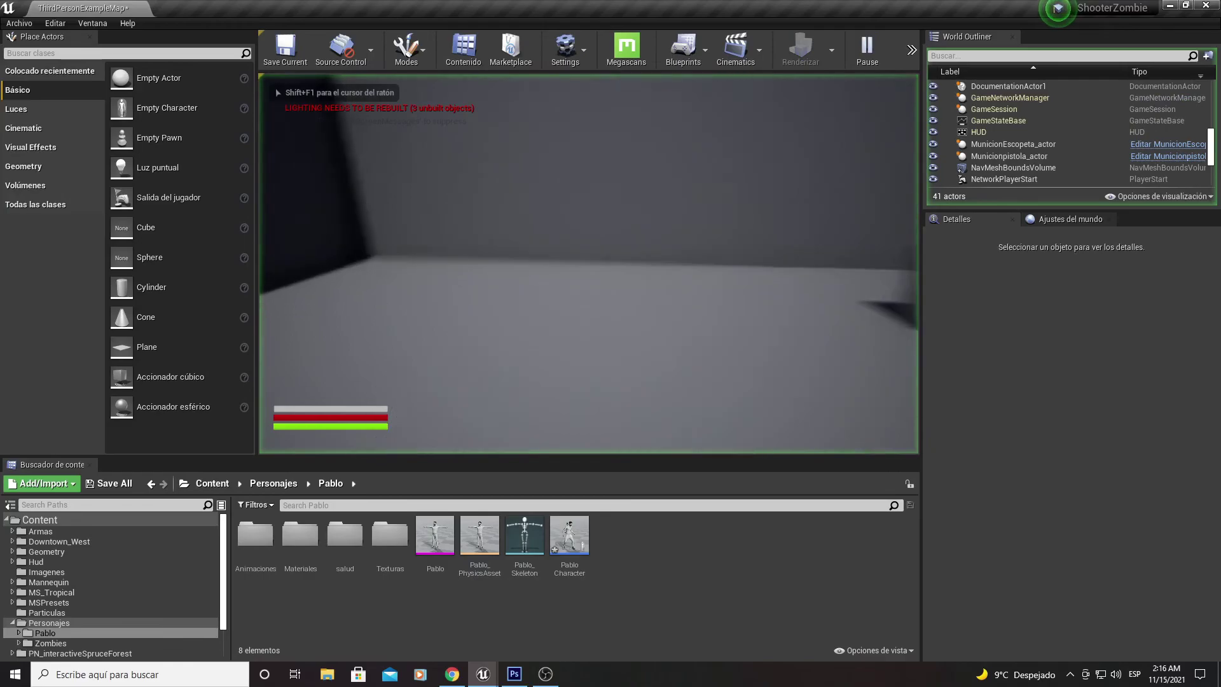
key(Tab)
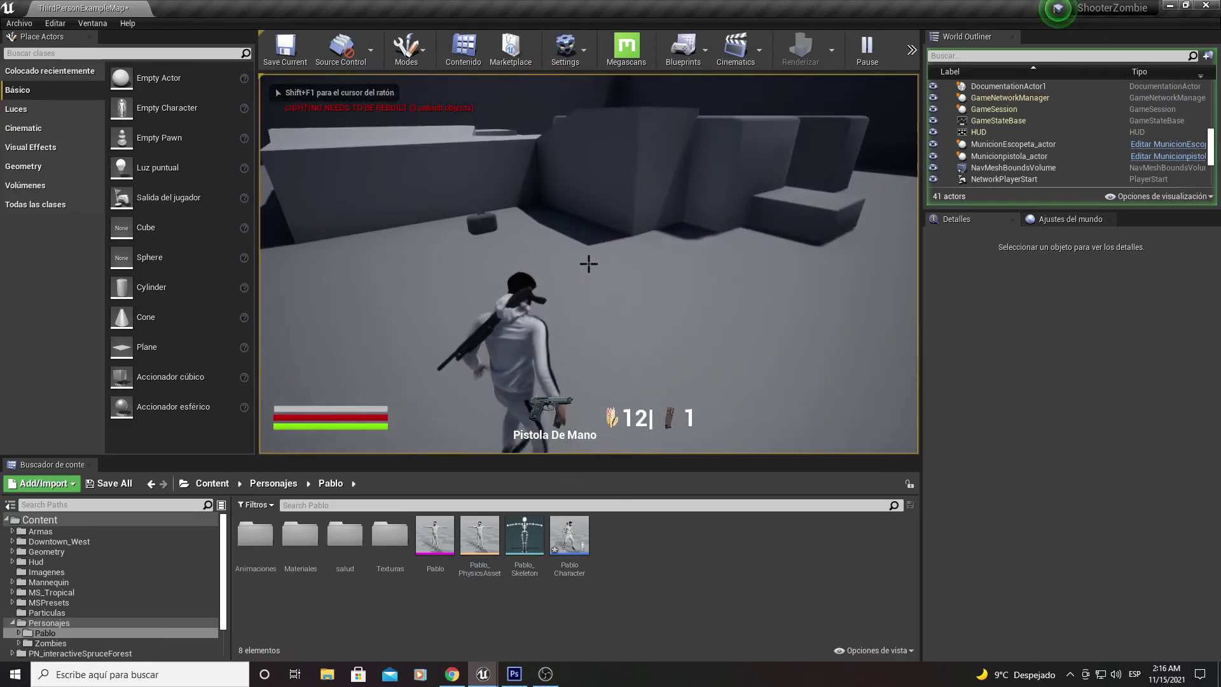
key(Tab)
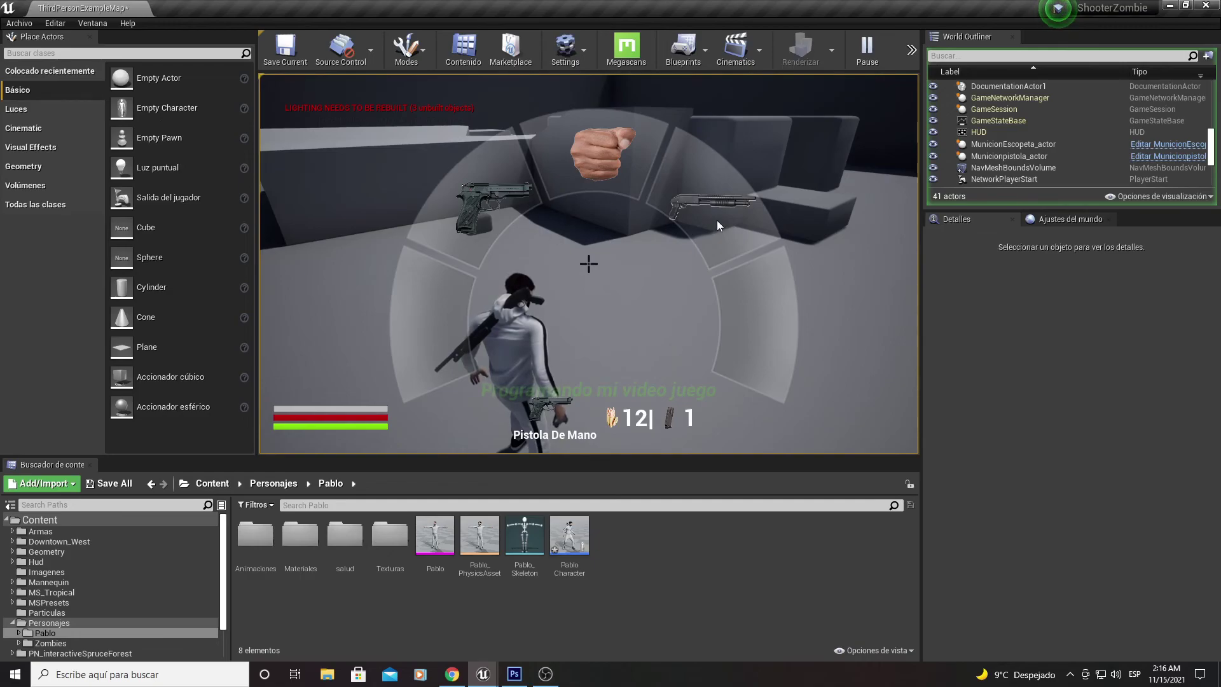
click(716, 220)
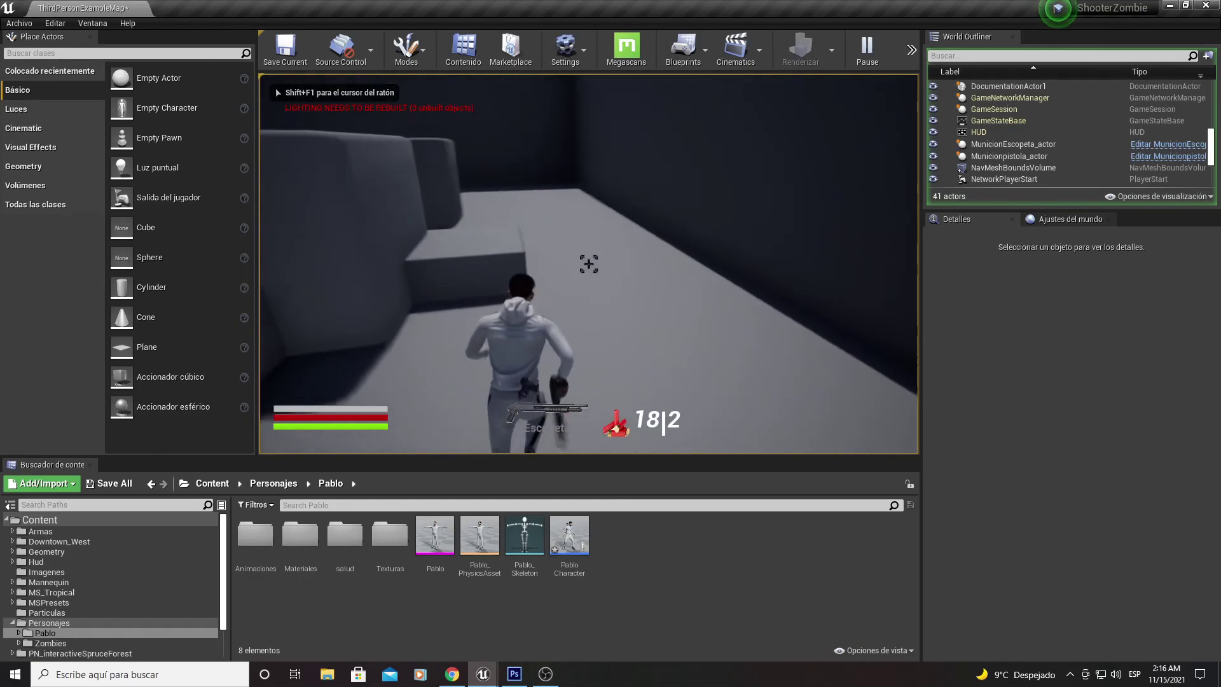
- Reopen the weapon wheel and switch back to the pistol
key(Tab)
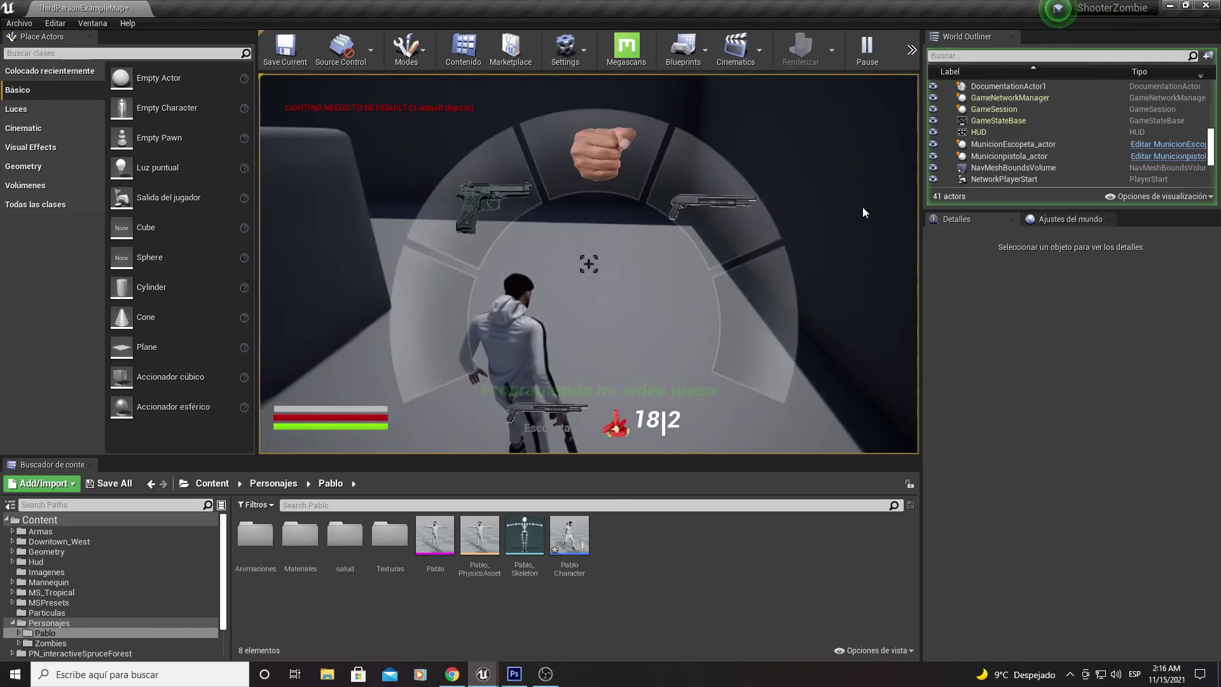
key(Tab)
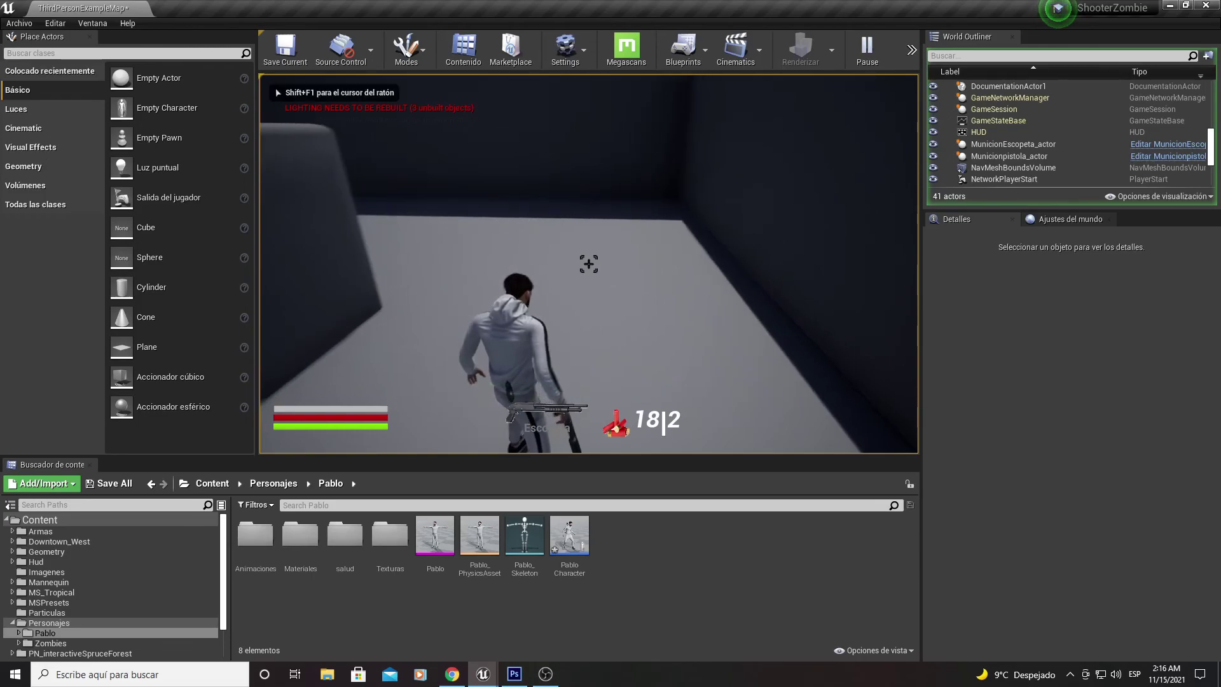
key(Tab)
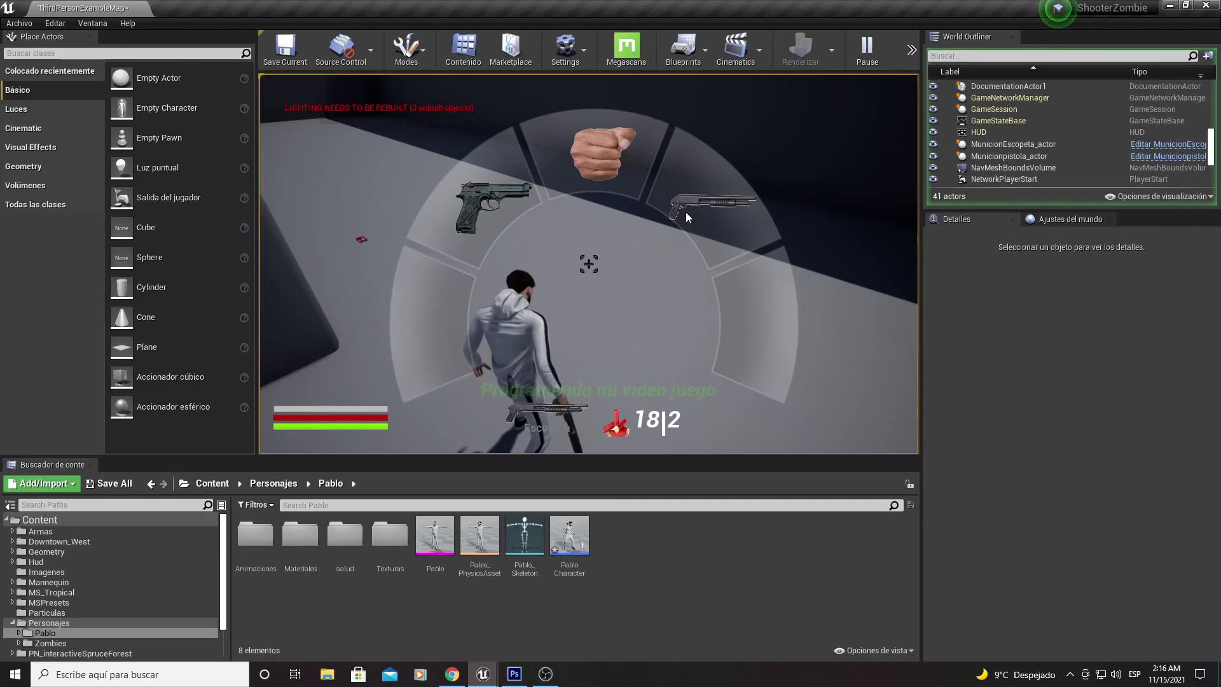
click(476, 207)
- Restart the play-test and equip the pistol from the weapon wheel
key(w)
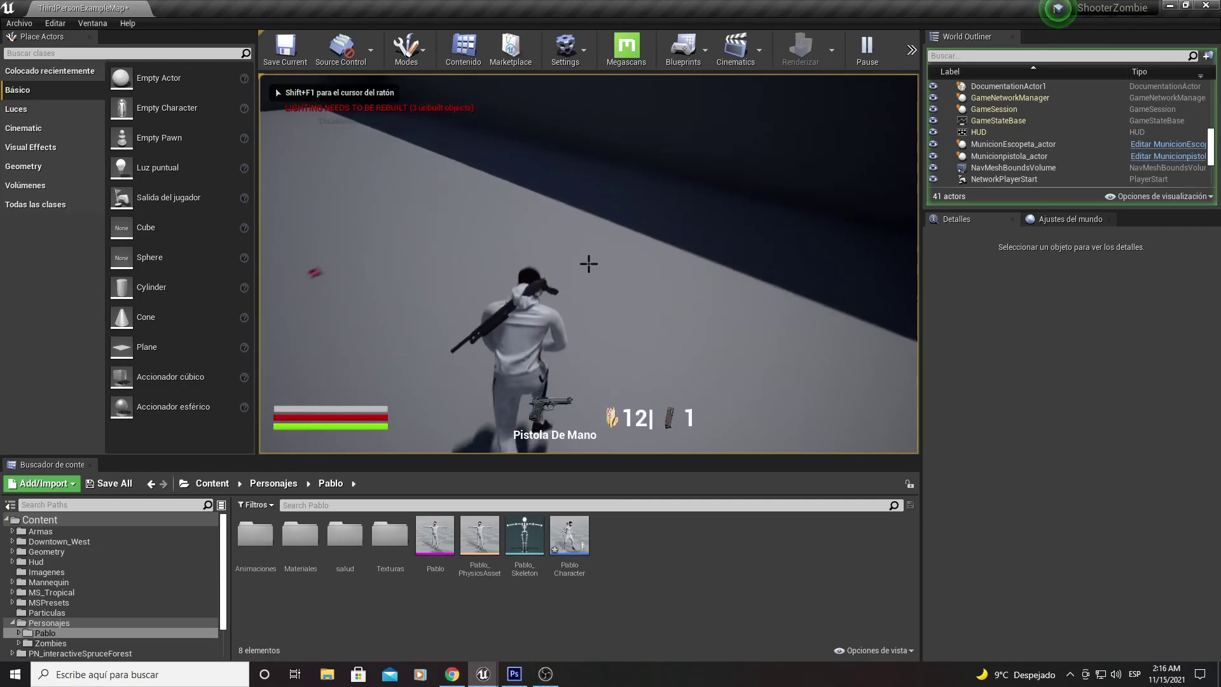
key(shift+F1)
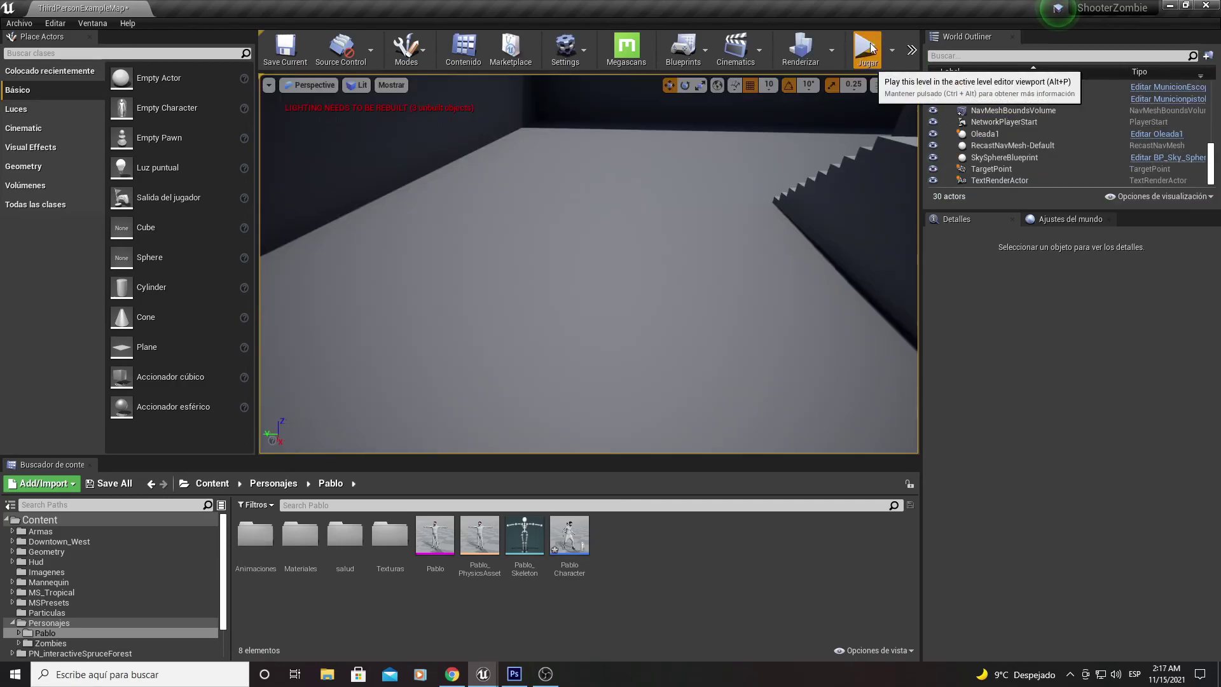
click(714, 212)
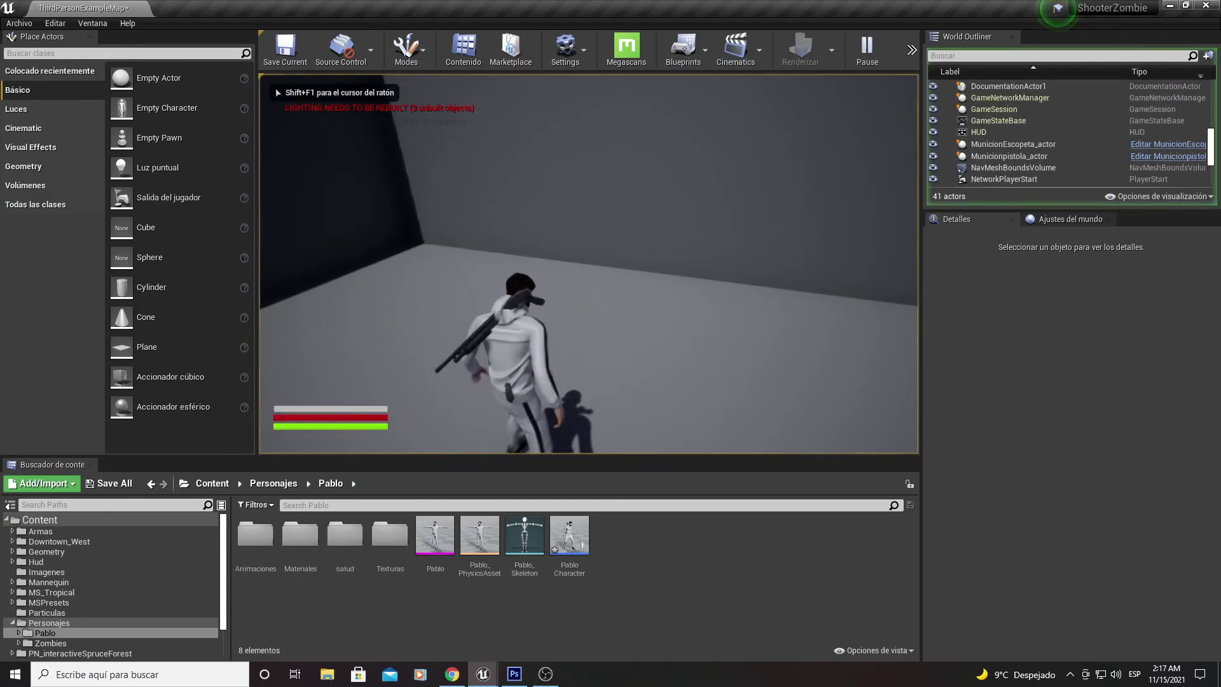
key(Tab)
click(487, 188)
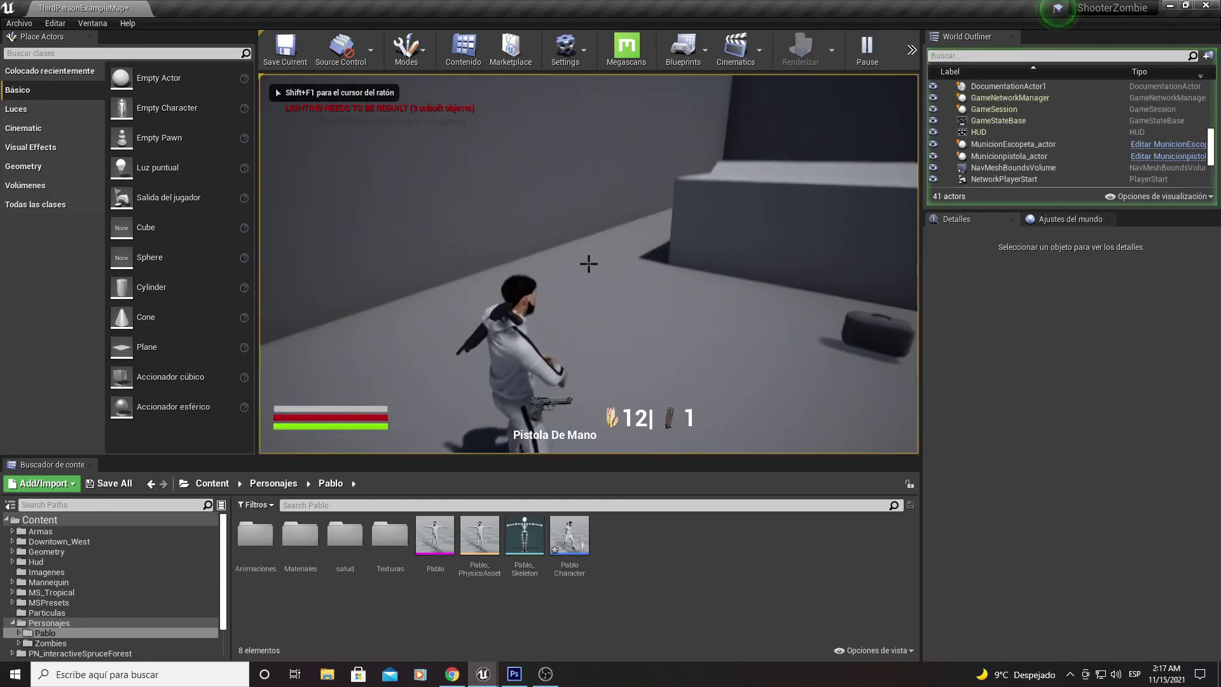
- Switch to the shotgun, then to the bare fist, and run forward
key(Tab)
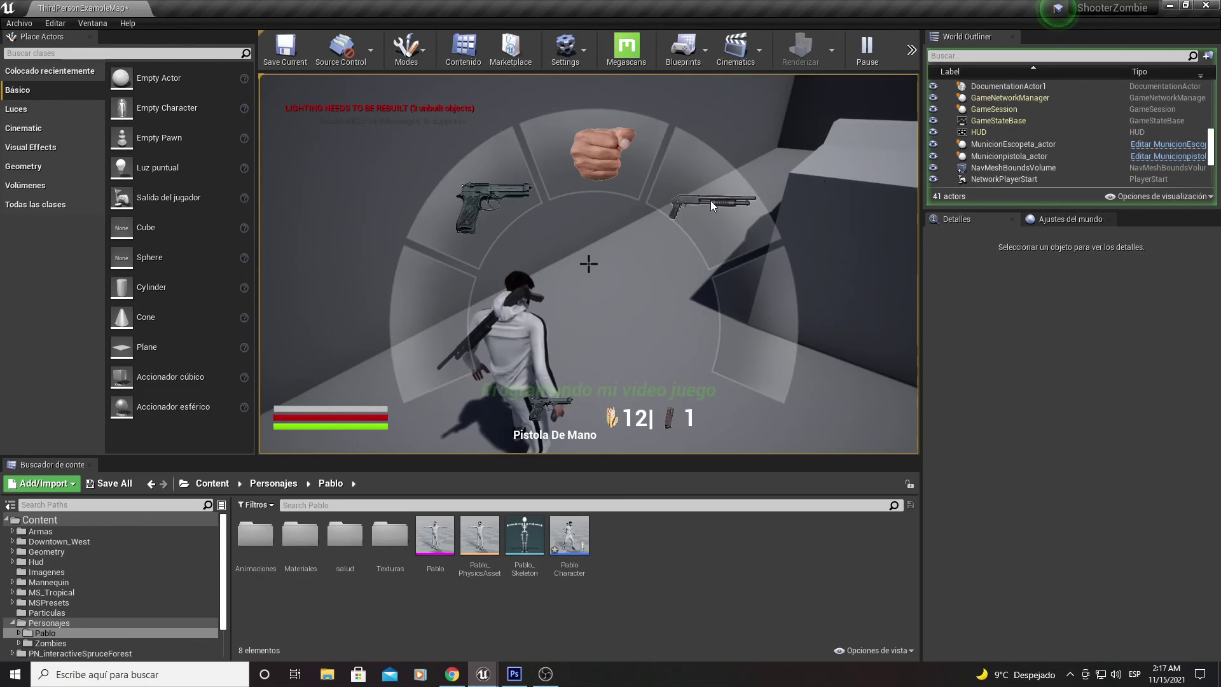
click(712, 204)
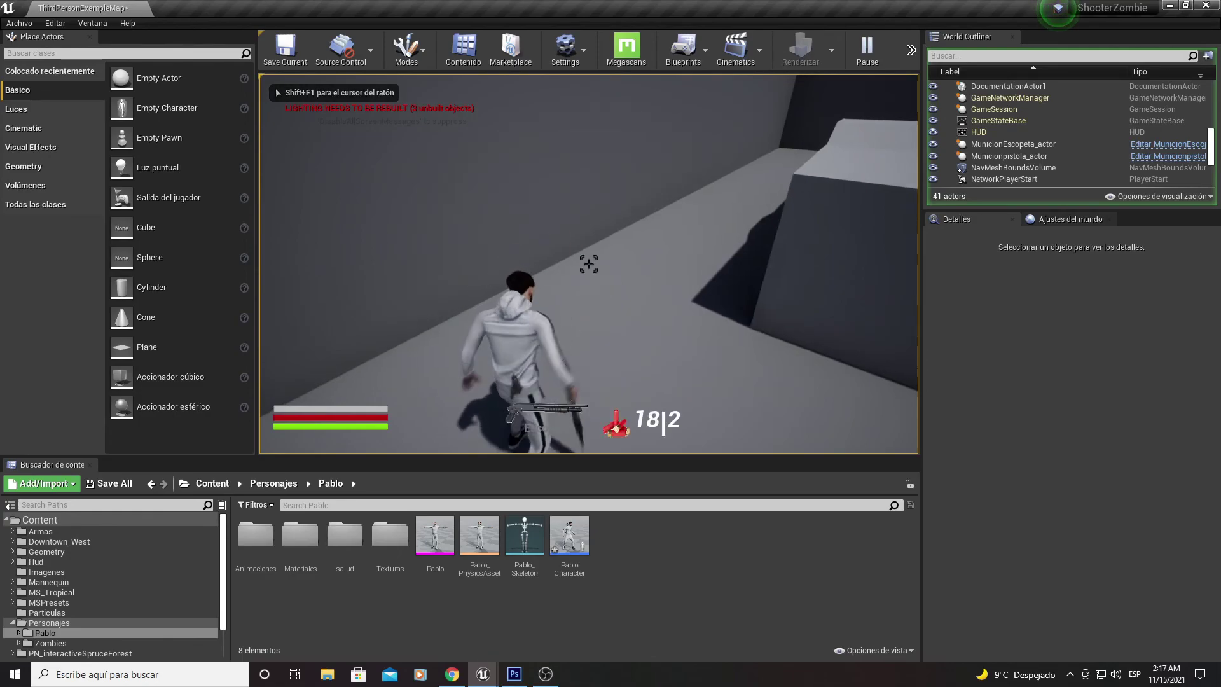
key(Tab)
click(604, 142)
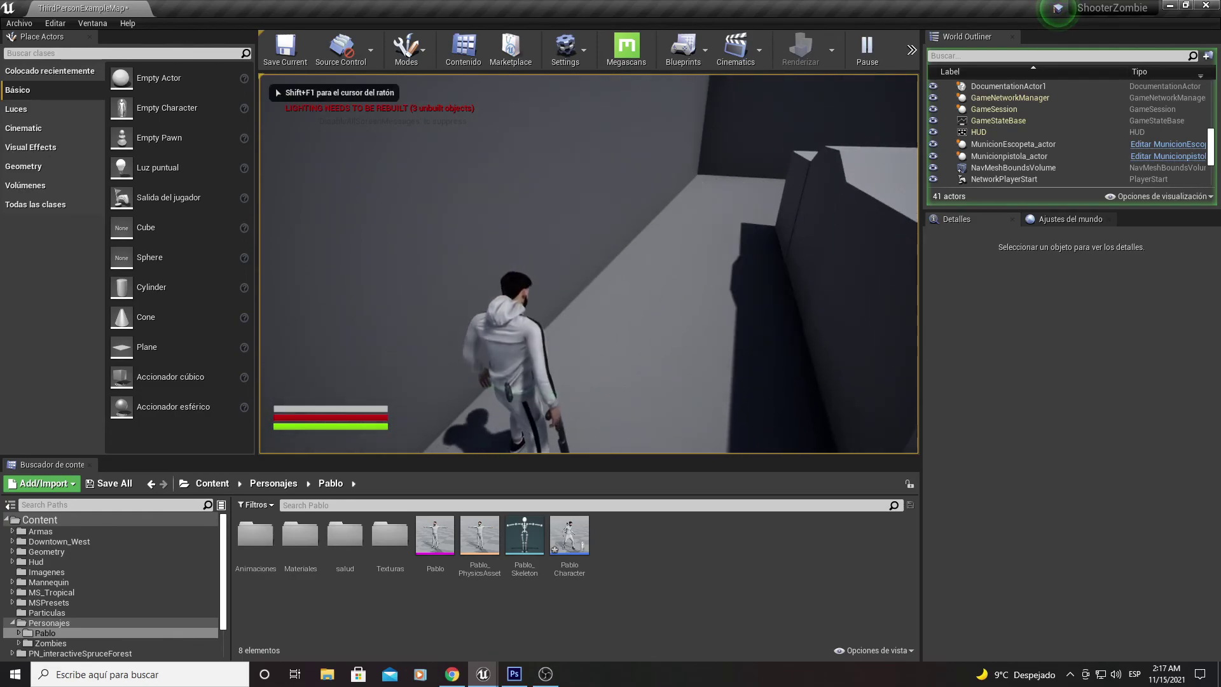
key(w)
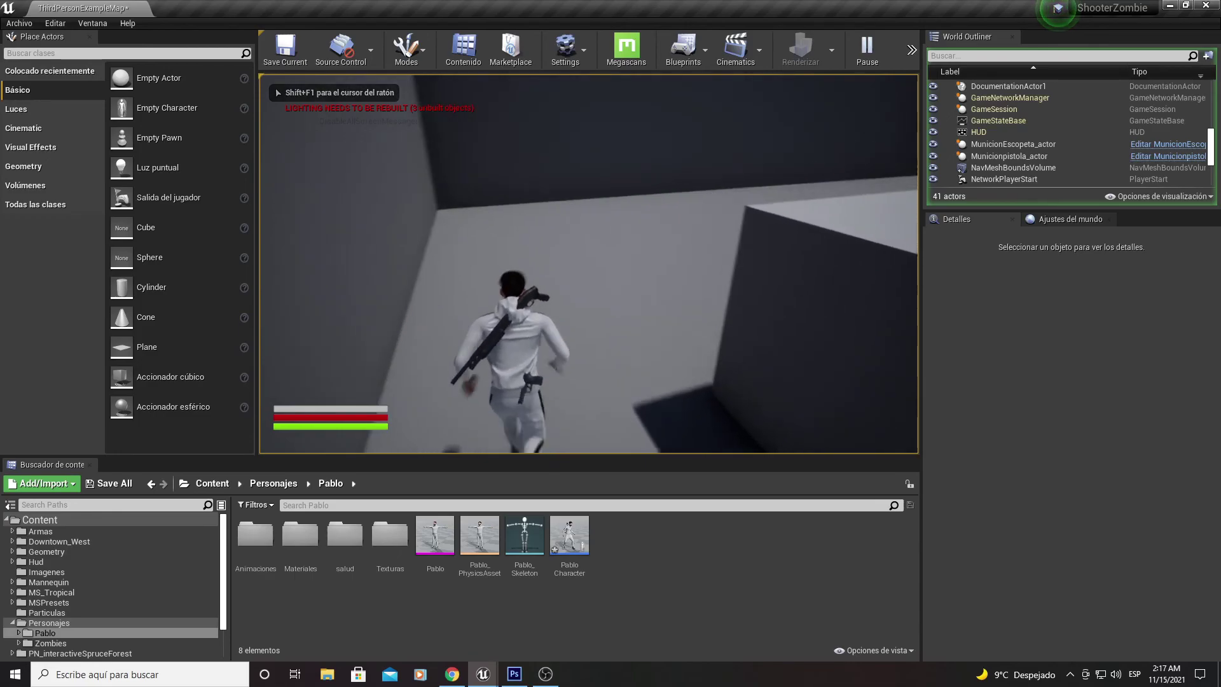
- Equip the shotgun again, swap away from it, and end the play-test
key(Tab)
key(Tab)
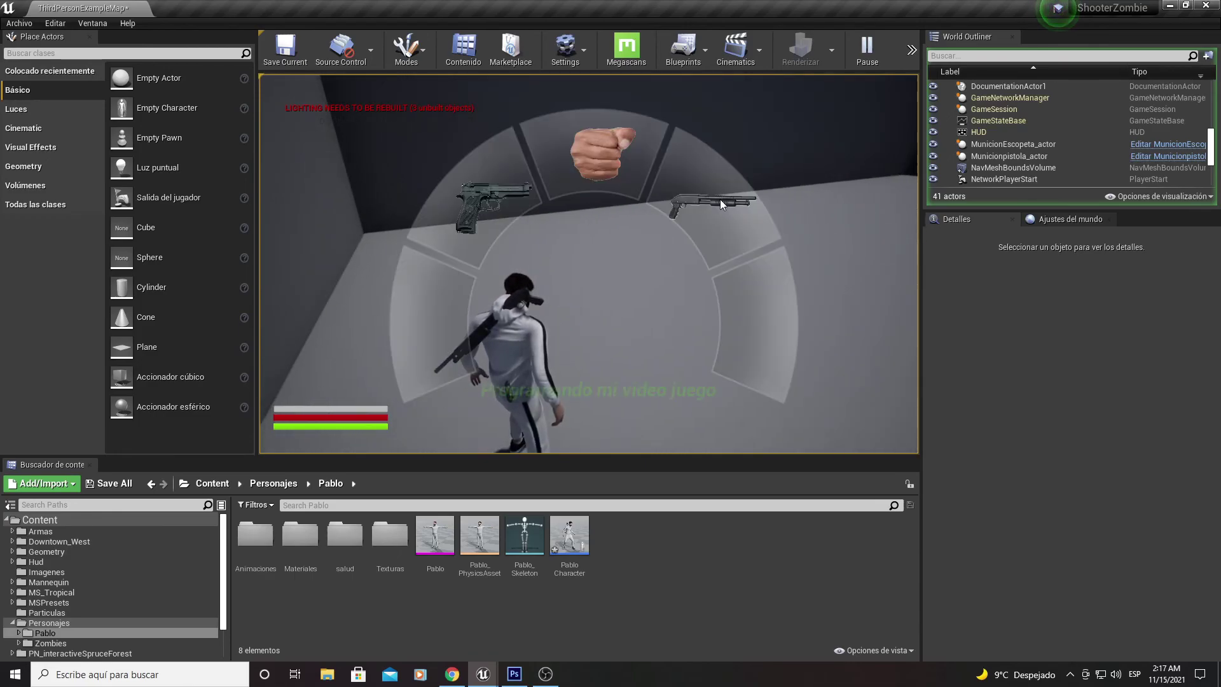
click(725, 202)
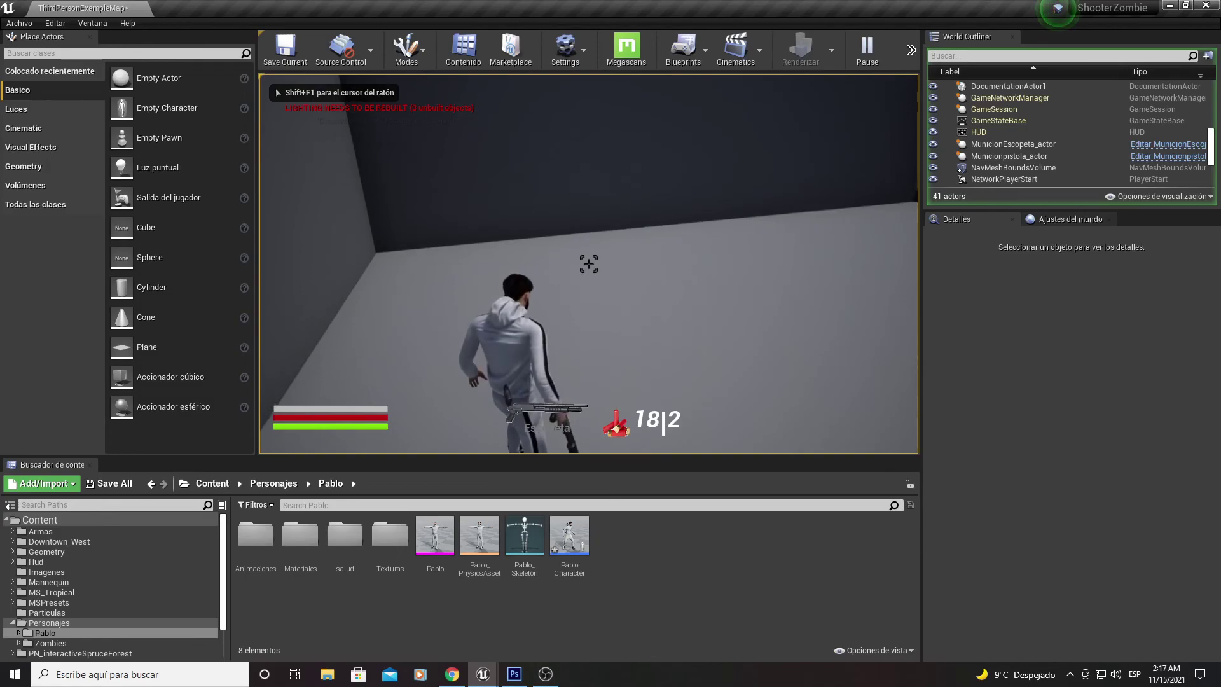
key(Tab)
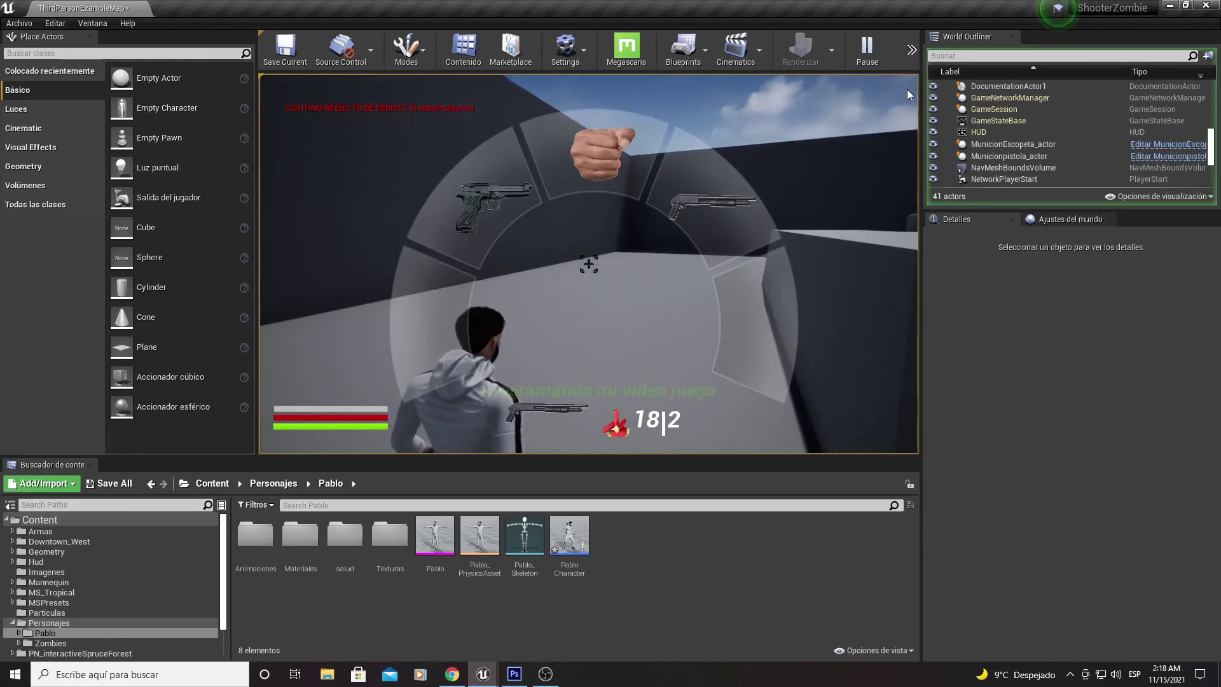
click(694, 197)
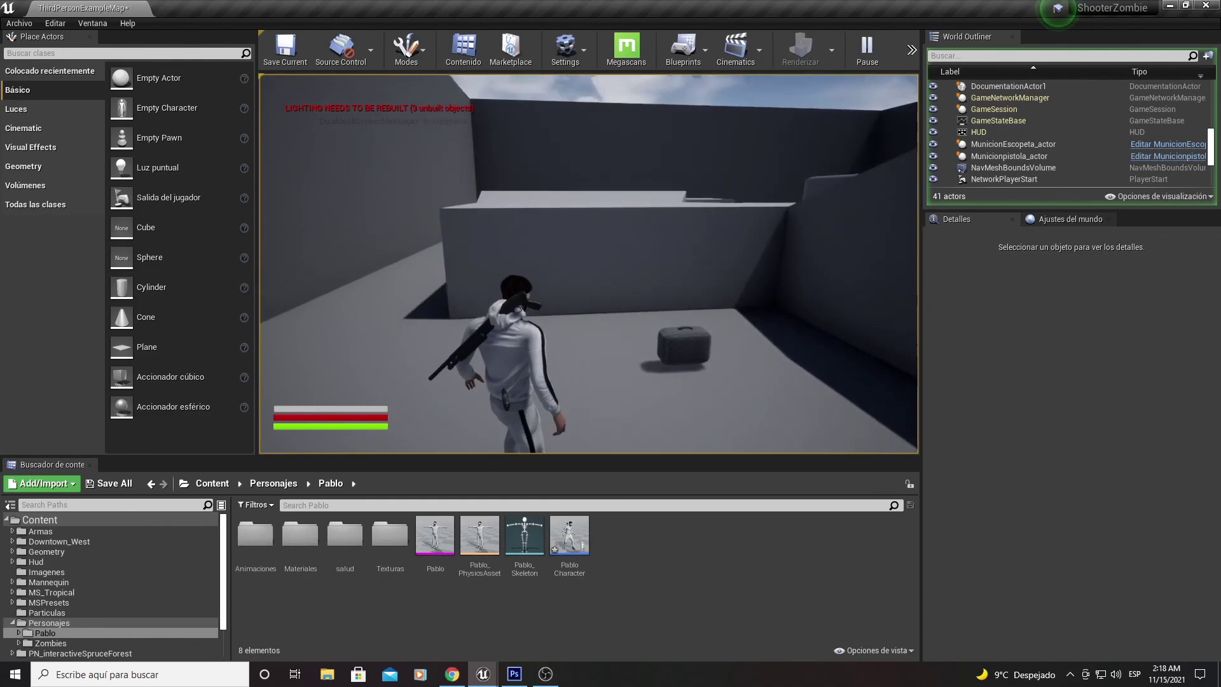
key(Escape)
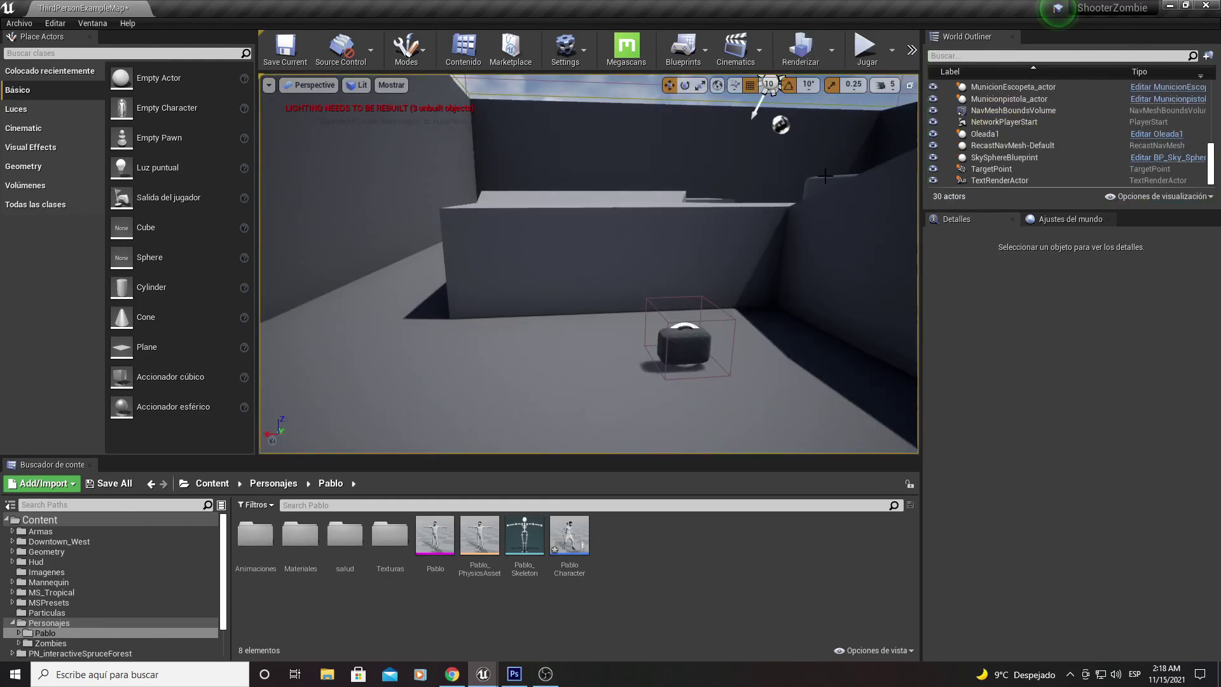